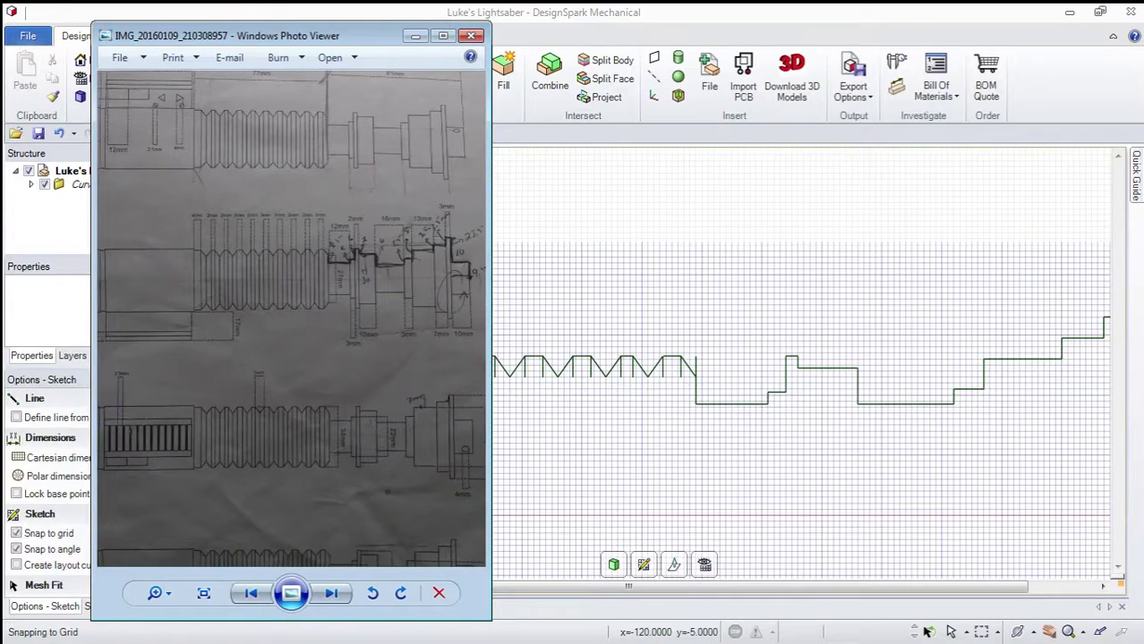
# Step: Examine the reference photo of the lightsaber drawing, from the full side views to the ribbed grip and the stepped neck
pyautogui.scroll(2, 376, 313)
pyautogui.scroll(-3, 377, 313)
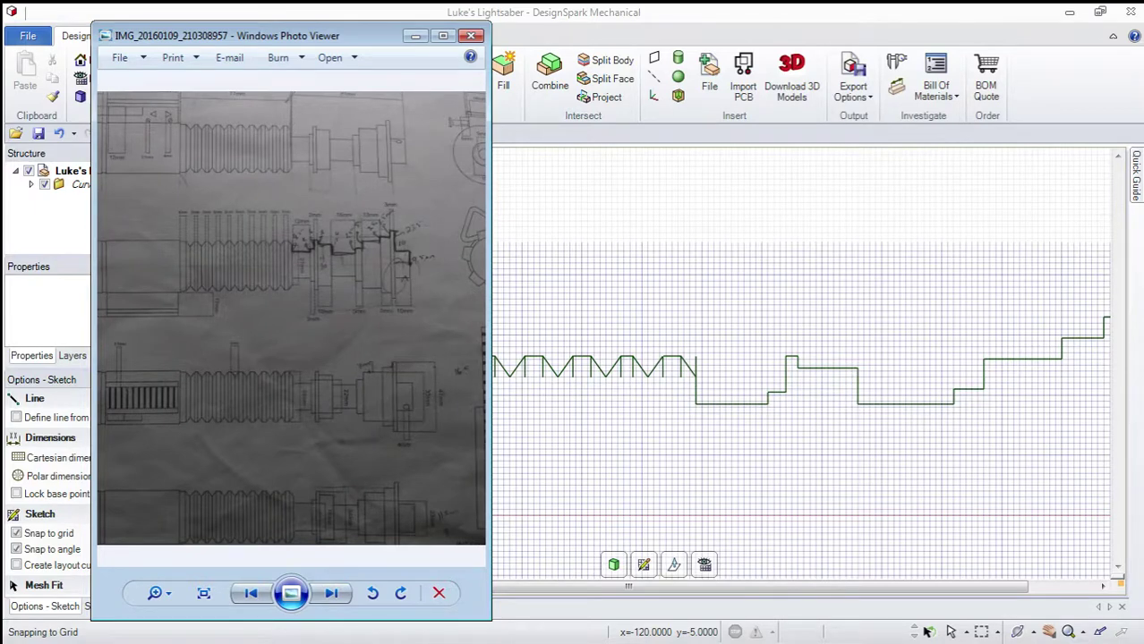
pyautogui.moveTo(333, 313); pyautogui.dragTo(423, 313)
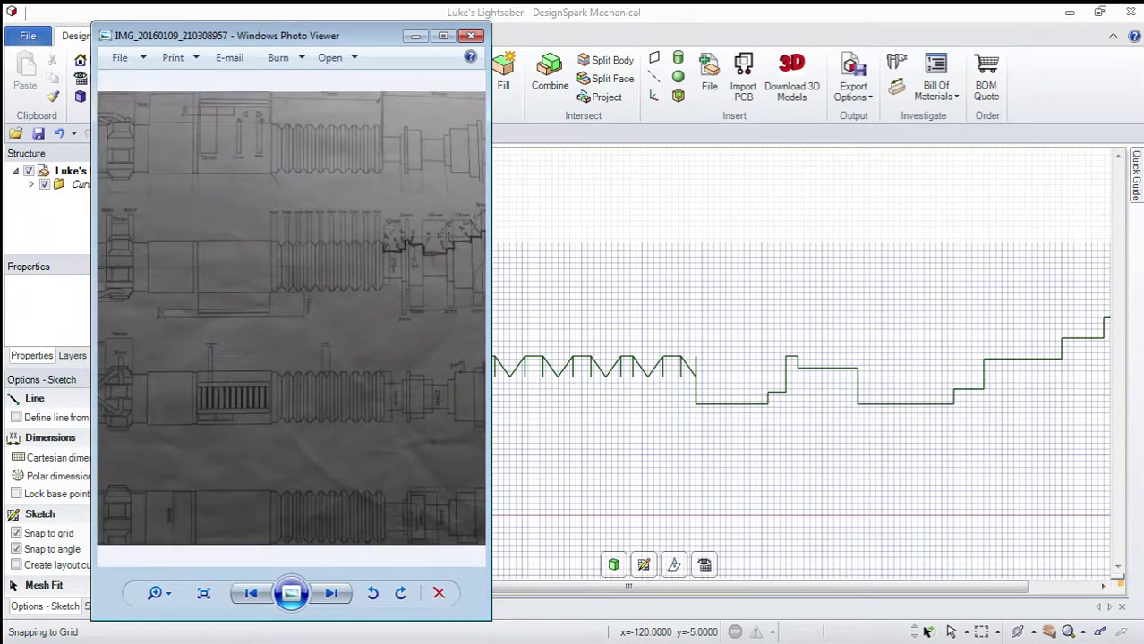
pyautogui.scroll(-1, 291, 318)
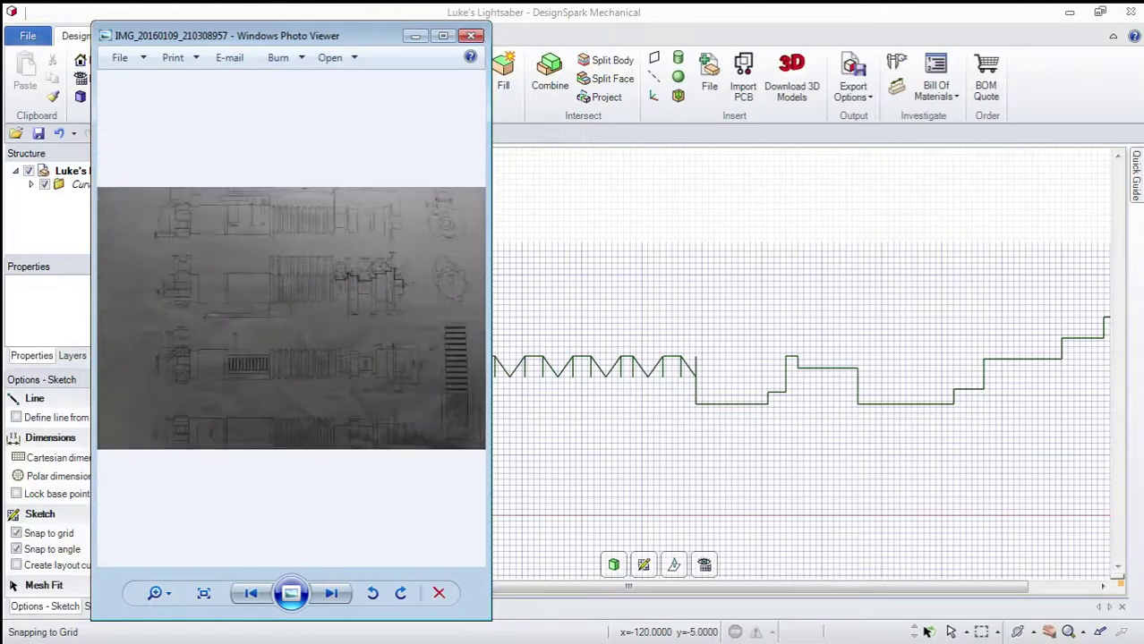
pyautogui.scroll(2, 291, 318)
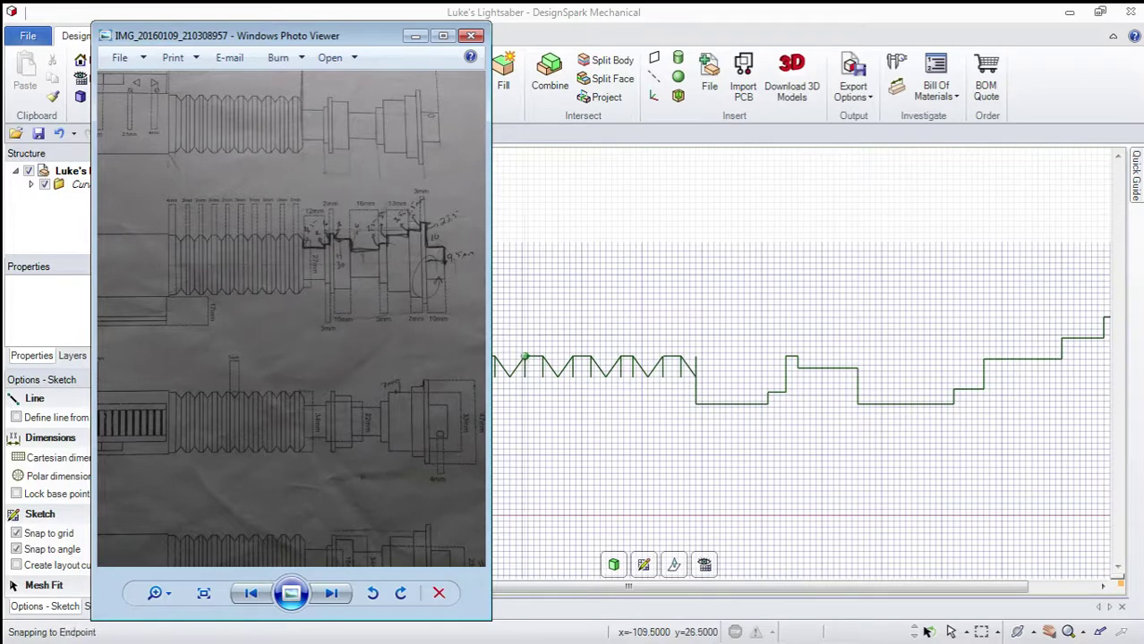
pyautogui.moveTo(349, 279); pyautogui.dragTo(437, 282)
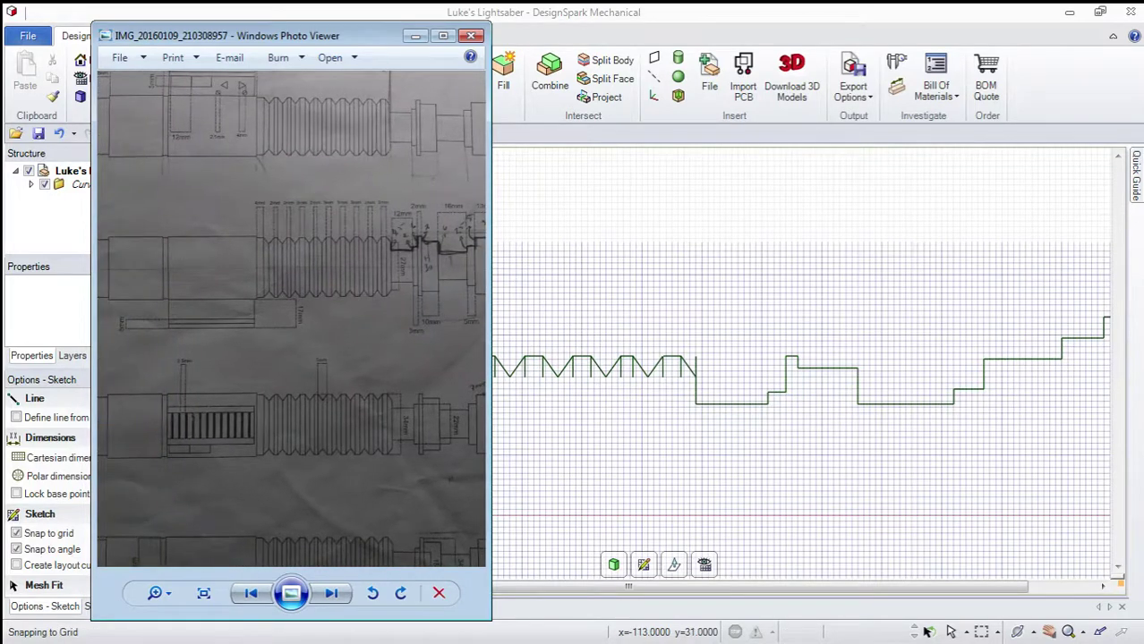
pyautogui.scroll(-3, 394, 313)
pyautogui.scroll(5, 394, 314)
pyautogui.moveTo(394, 313)
pyautogui.mouseDown()
pyautogui.moveTo(248, 316)
pyautogui.moveTo(229, 337)
pyautogui.moveTo(237, 375)
pyautogui.mouseUp()
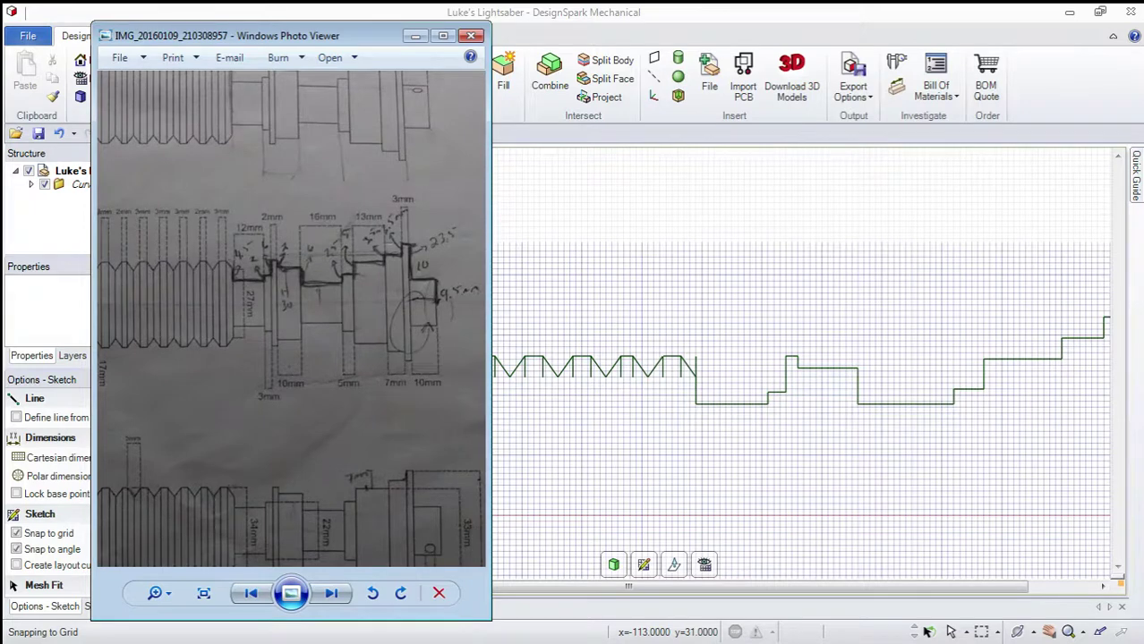
pyautogui.press('Right')
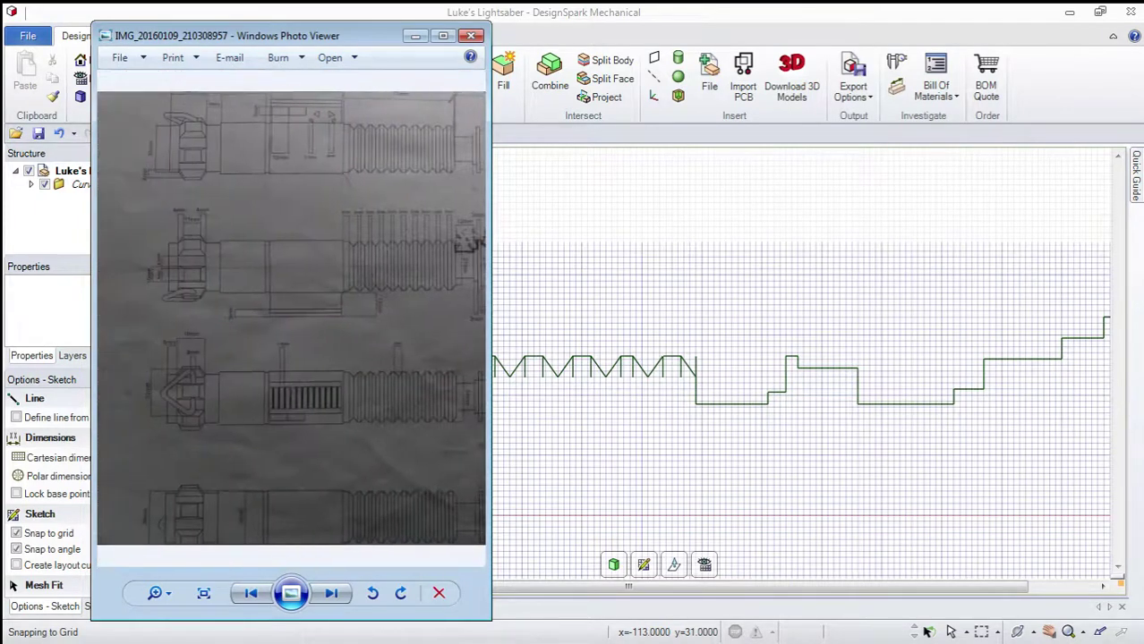
pyautogui.press('Right')
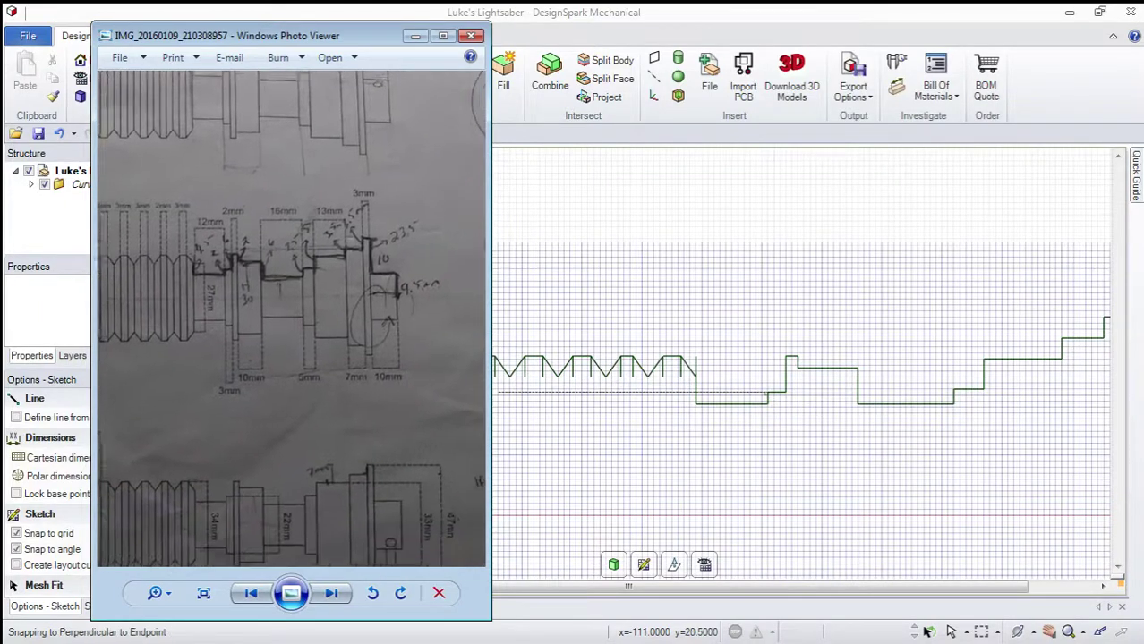
# Step: Examine the dimensioned widths and handwritten step heights of the neck and end section in the reference photo
pyautogui.scroll(2, 383, 206)
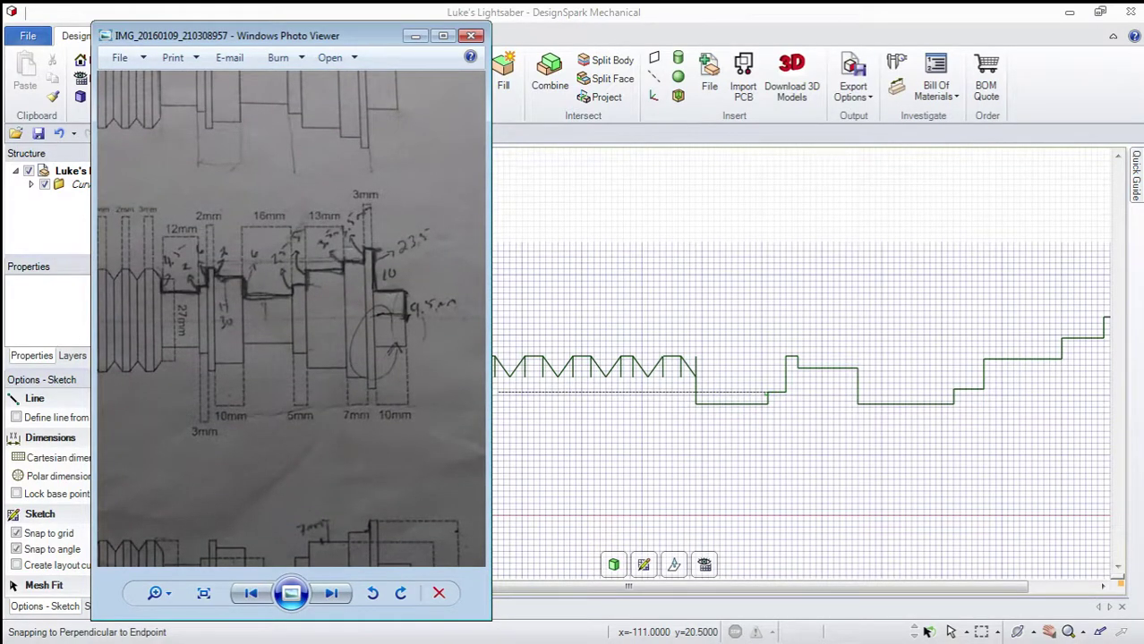
pyautogui.moveTo(295, 403); pyautogui.dragTo(209, 269)
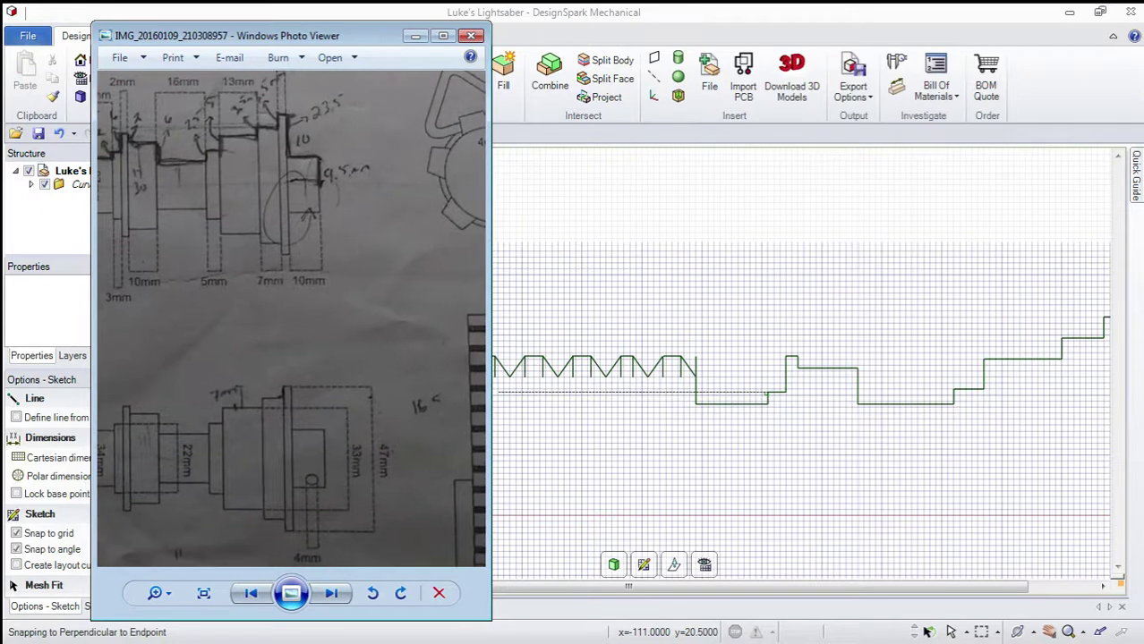
pyautogui.moveTo(269, 313); pyautogui.dragTo(293, 408)
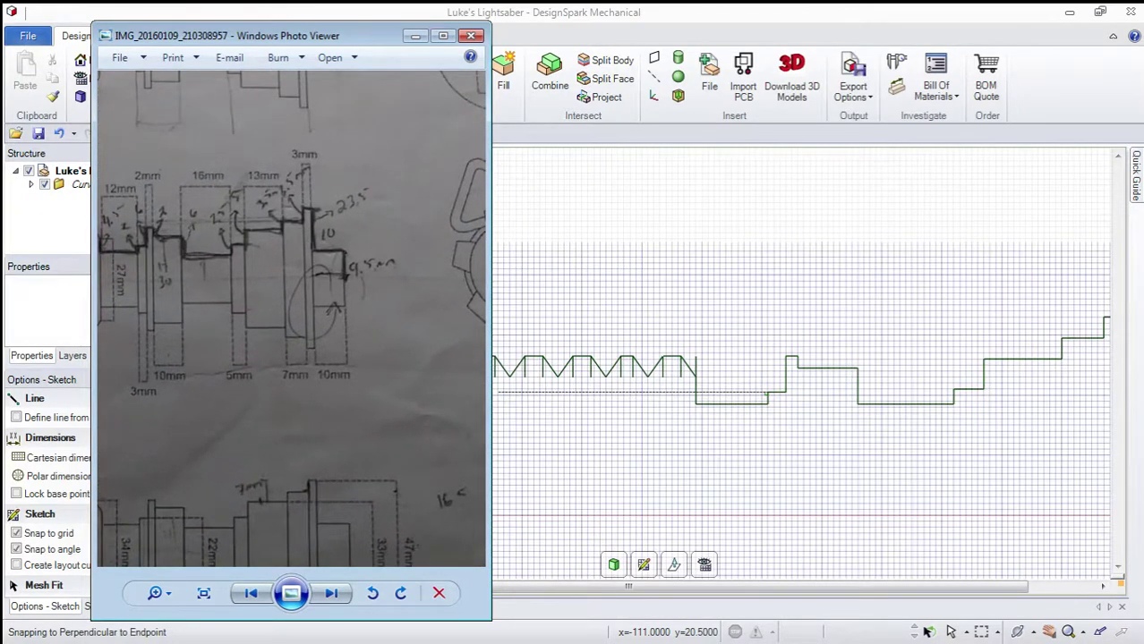
pyautogui.moveTo(269, 313); pyautogui.dragTo(328, 314)
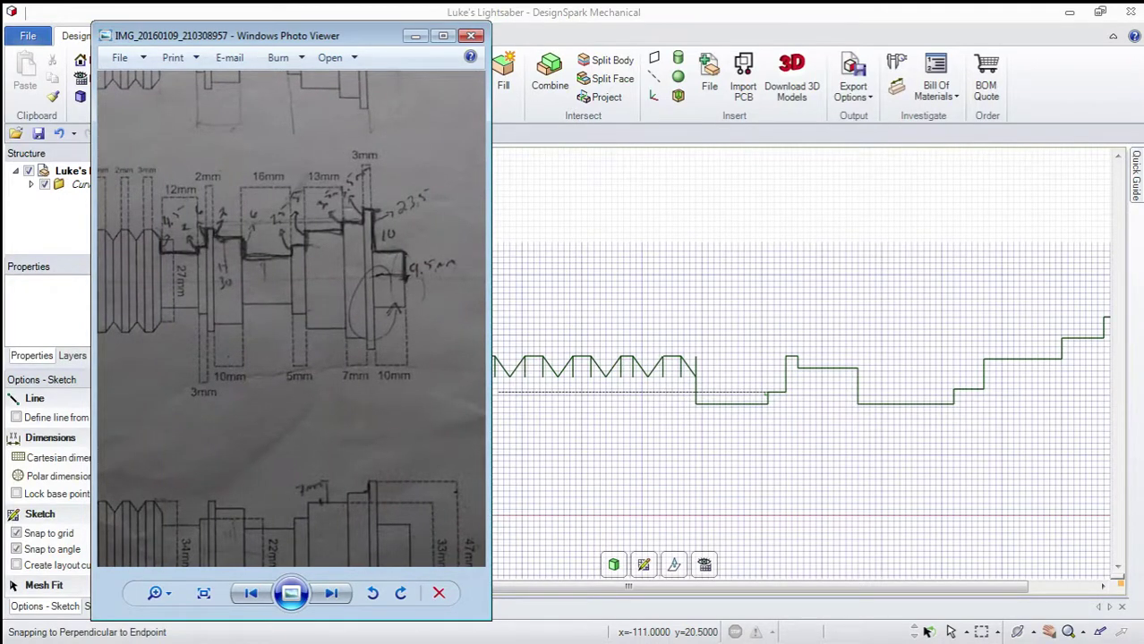
pyautogui.moveTo(358, 340); pyautogui.dragTo(370, 346)
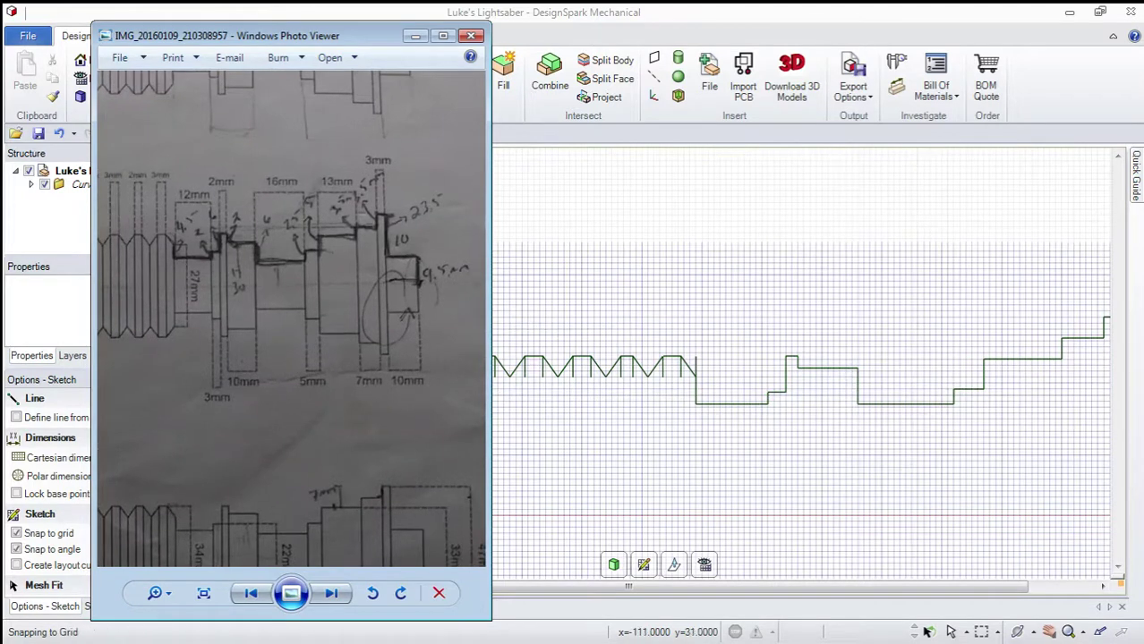
pyautogui.moveTo(286, 340); pyautogui.dragTo(310, 342)
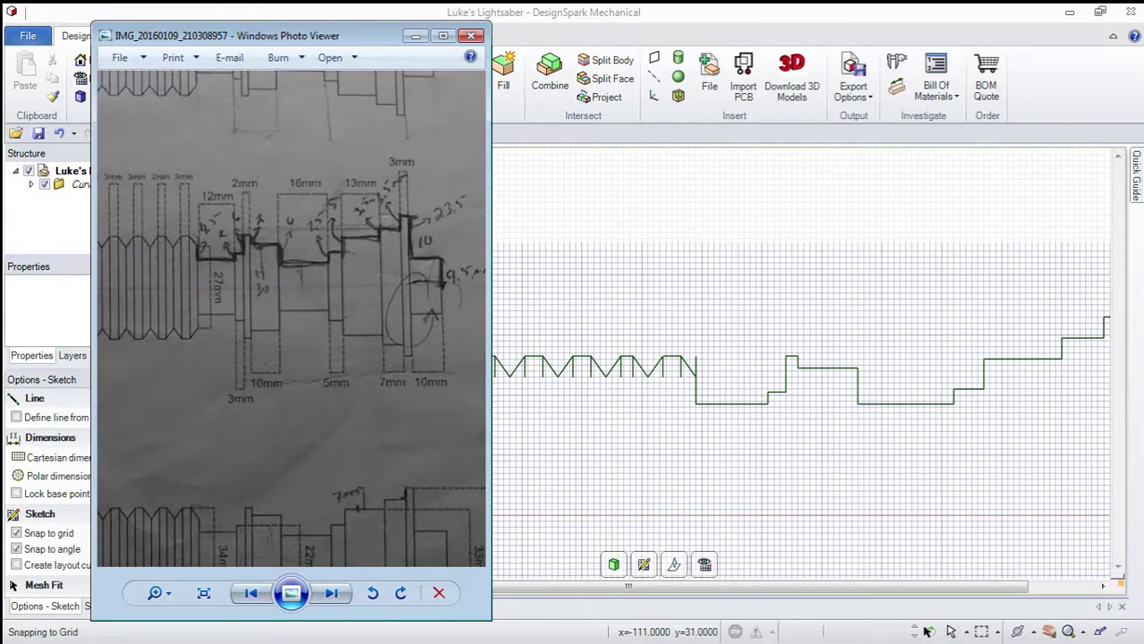
pyautogui.moveTo(388, 641)
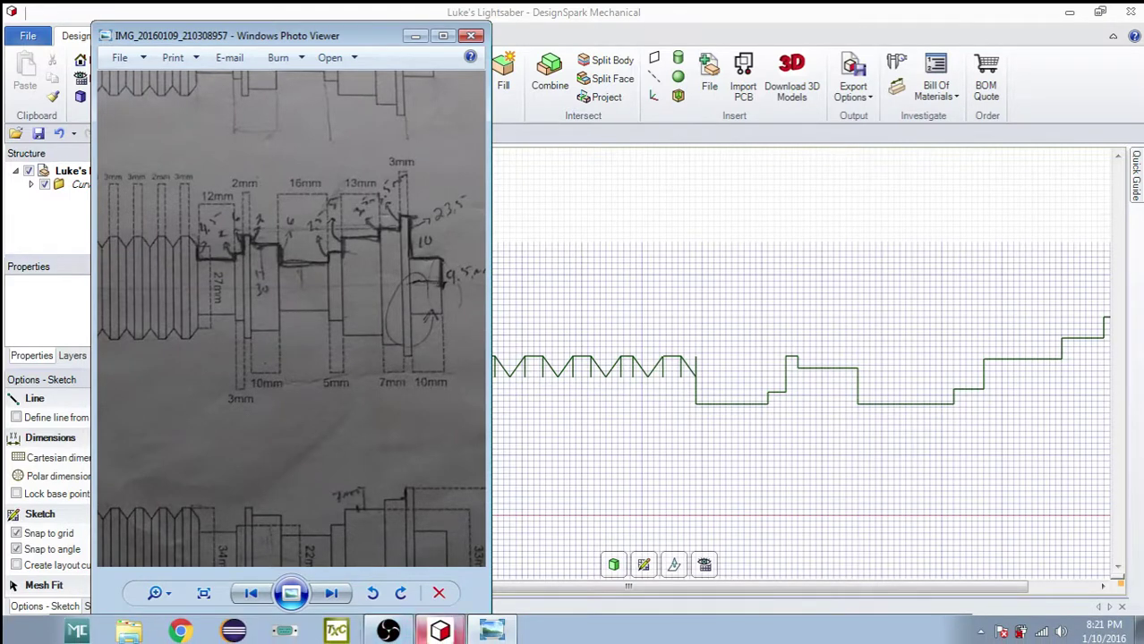
pyautogui.moveTo(313, 340); pyautogui.dragTo(270, 341)
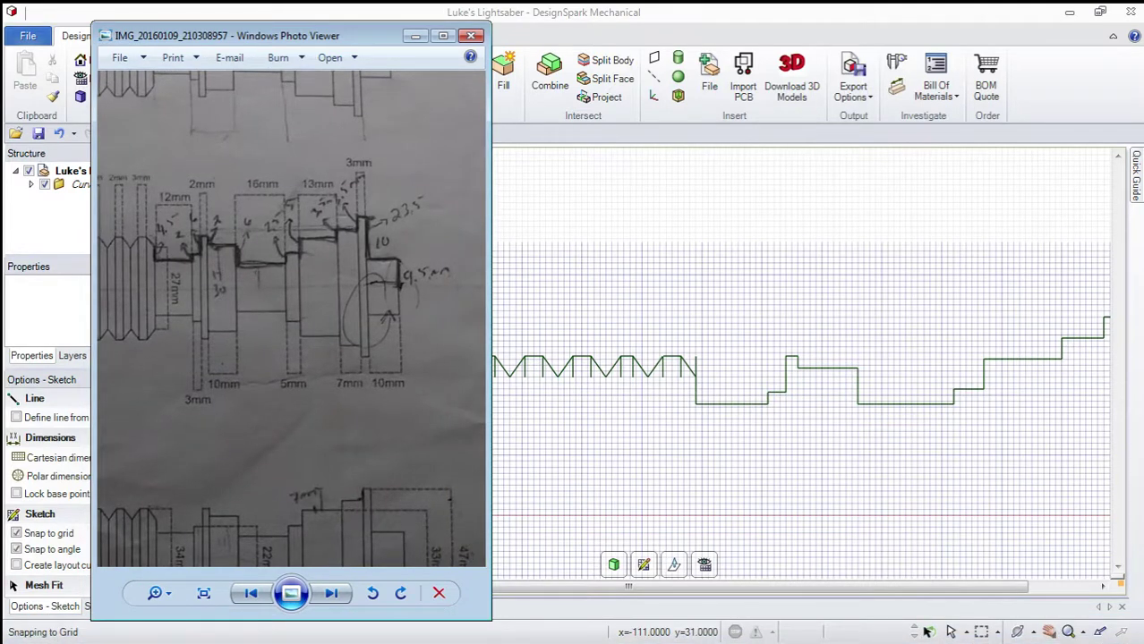
pyautogui.moveTo(270, 341)
pyautogui.mouseDown()
pyautogui.moveTo(311, 346)
pyautogui.moveTo(288, 348)
pyautogui.mouseUp()
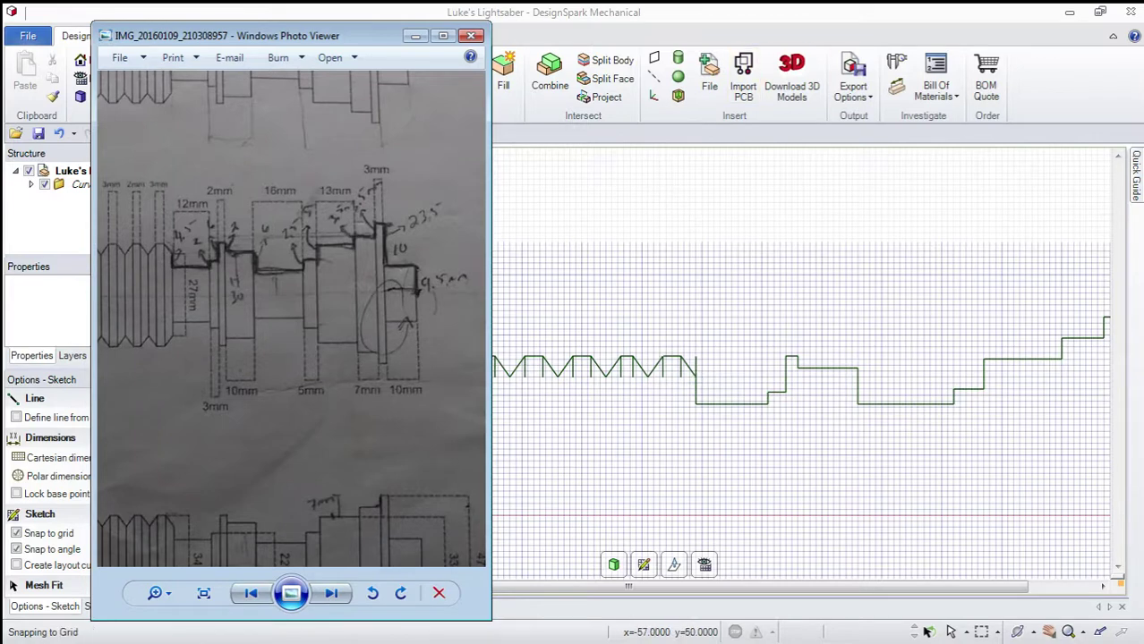
# Step: Switch to the DesignSpark Mechanical sketch, inspect the stepped profile from the ribs to the origin, and cancel the unfinished line
pyautogui.click(419, 374)
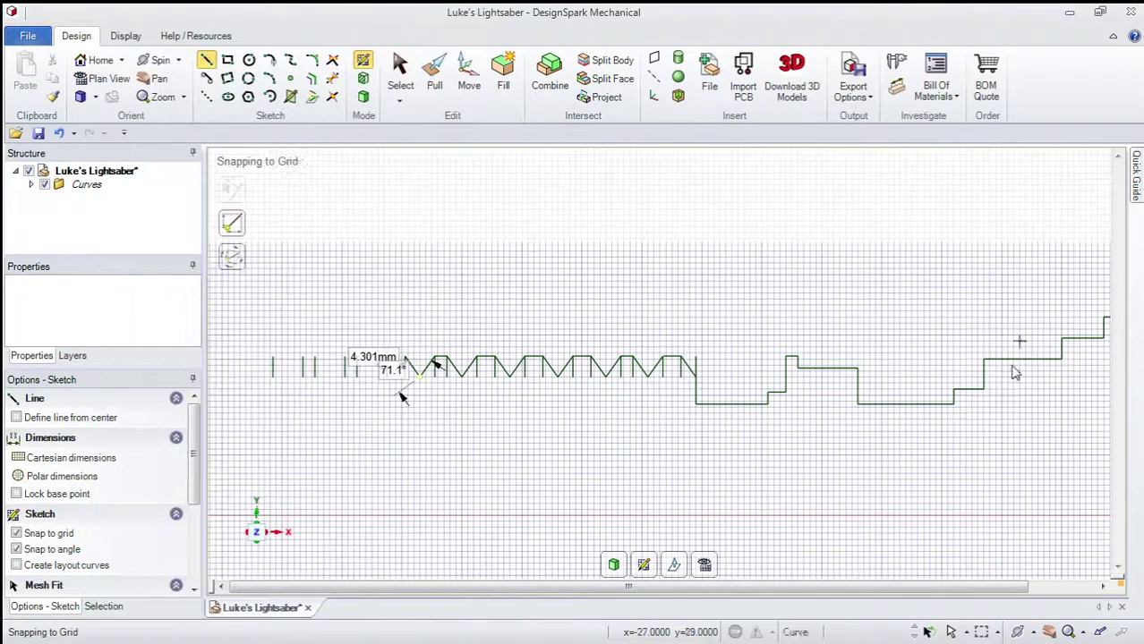
pyautogui.click(153, 78)
pyautogui.moveTo(610, 315); pyautogui.dragTo(560, 479)
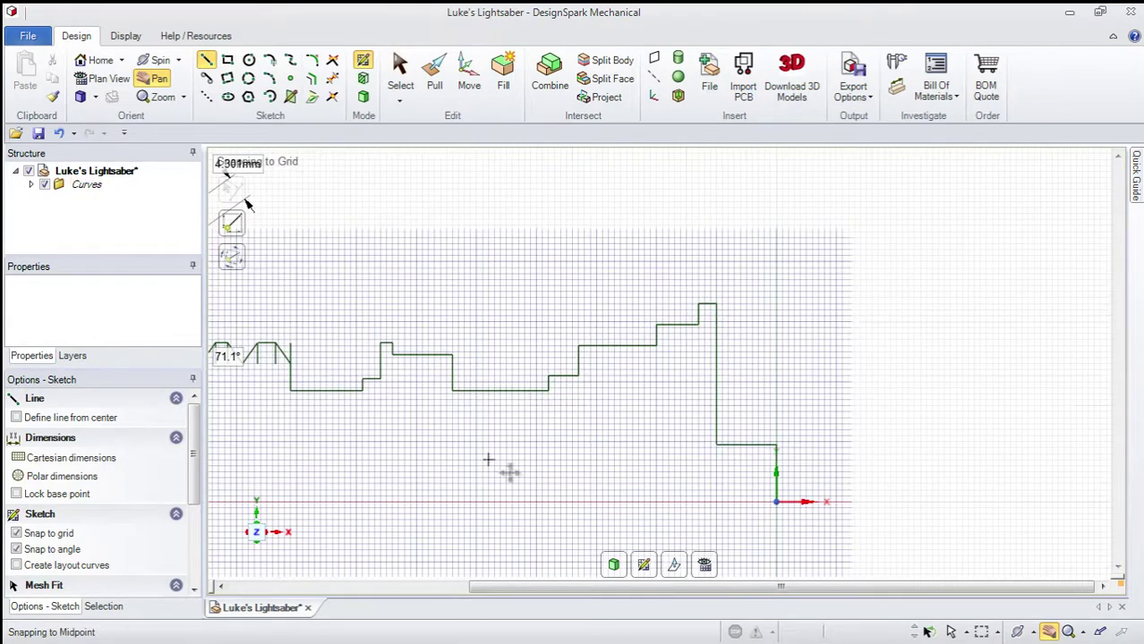
pyautogui.moveTo(703, 587); pyautogui.dragTo(576, 587)
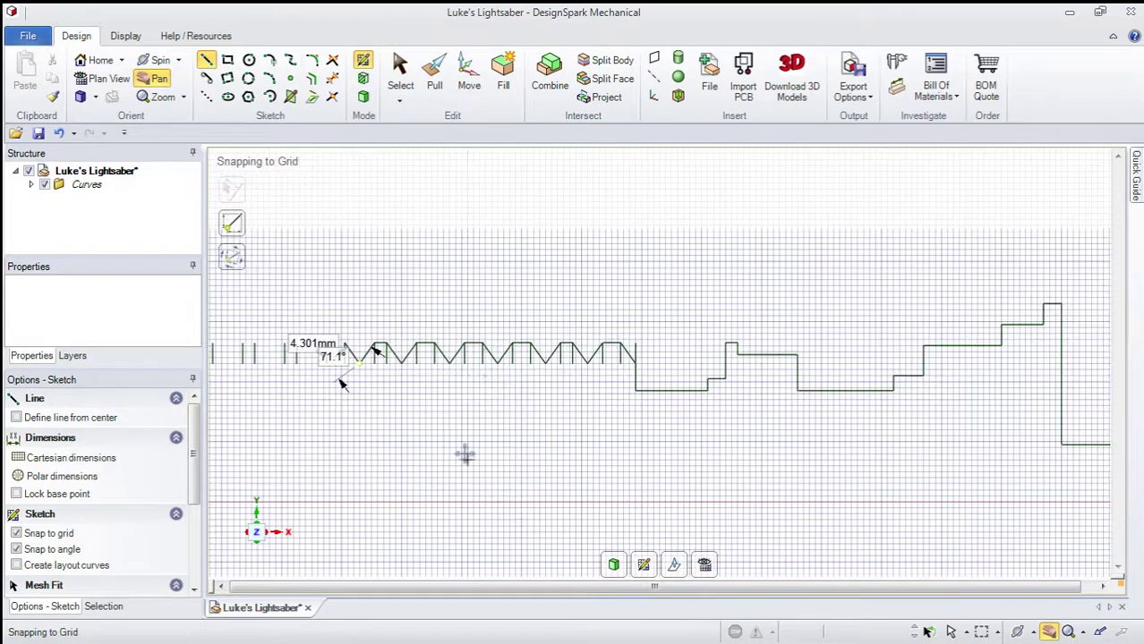
pyautogui.press('Escape')
pyautogui.scroll(-4, 399, 380)
pyautogui.scroll(6, 298, 378)
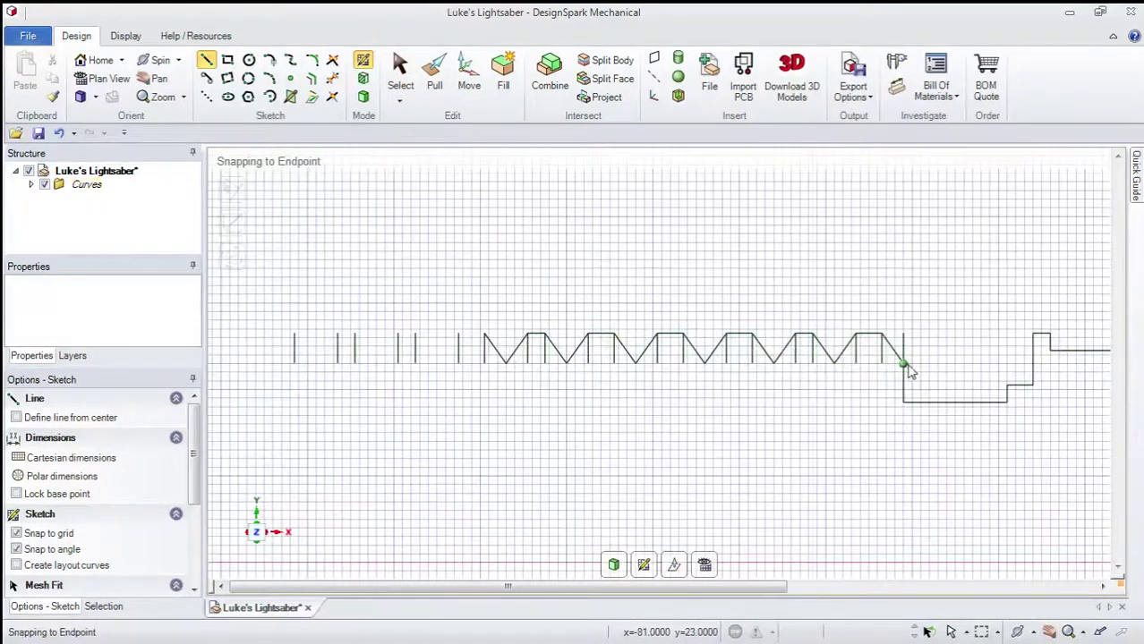
# Step: Bring up the reference photo in Windows Photo Viewer and read the widths marked above the grip's ribs
pyautogui.moveTo(779, 631)
pyautogui.click(498, 637)
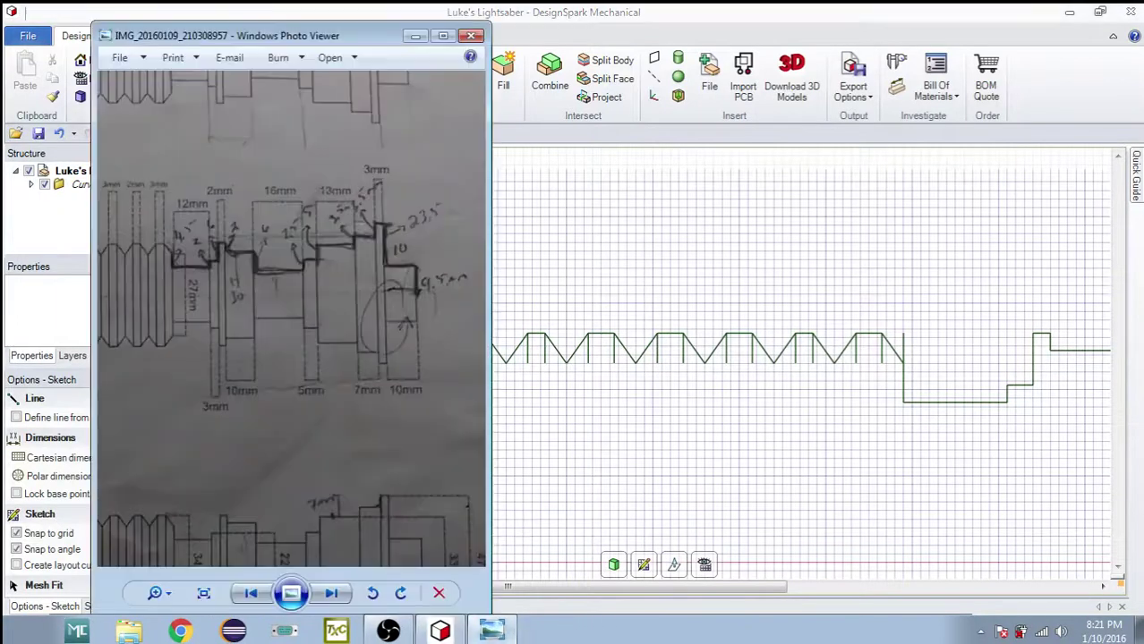
pyautogui.moveTo(292, 319); pyautogui.dragTo(309, 319)
pyautogui.scroll(3, 310, 318)
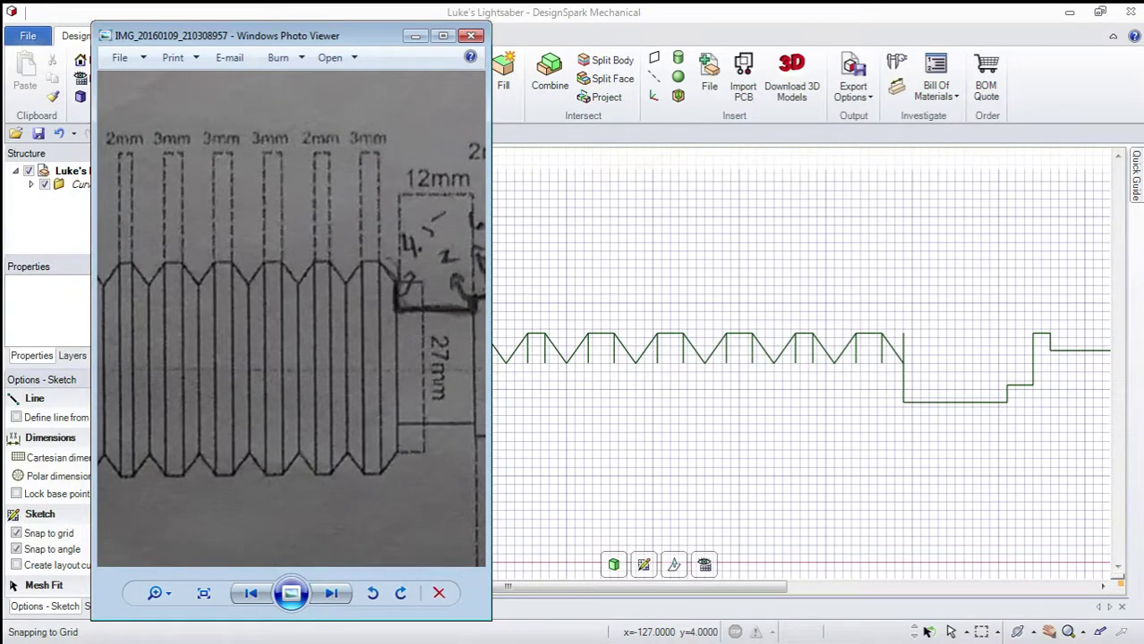
pyautogui.moveTo(242, 319)
pyautogui.mouseDown()
pyautogui.moveTo(441, 324)
pyautogui.moveTo(238, 326)
pyautogui.moveTo(404, 331)
pyautogui.mouseUp()
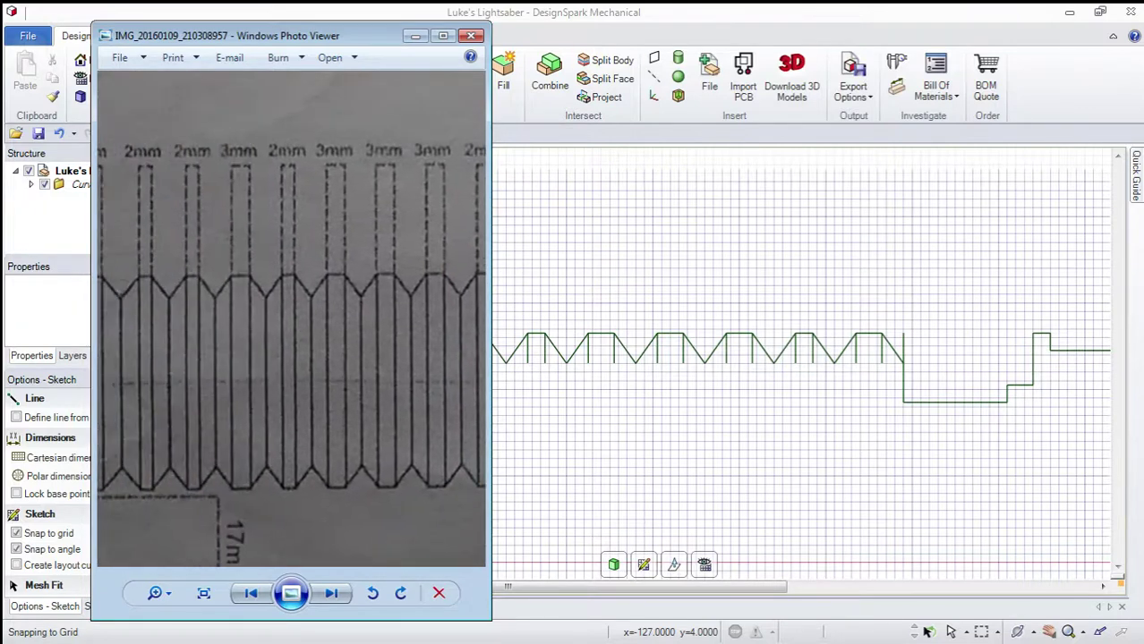
# Step: Return to the DesignSpark Mechanical sketch and inspect the rib tops, slopes and guide lines beside the neck
pyautogui.click(619, 24)
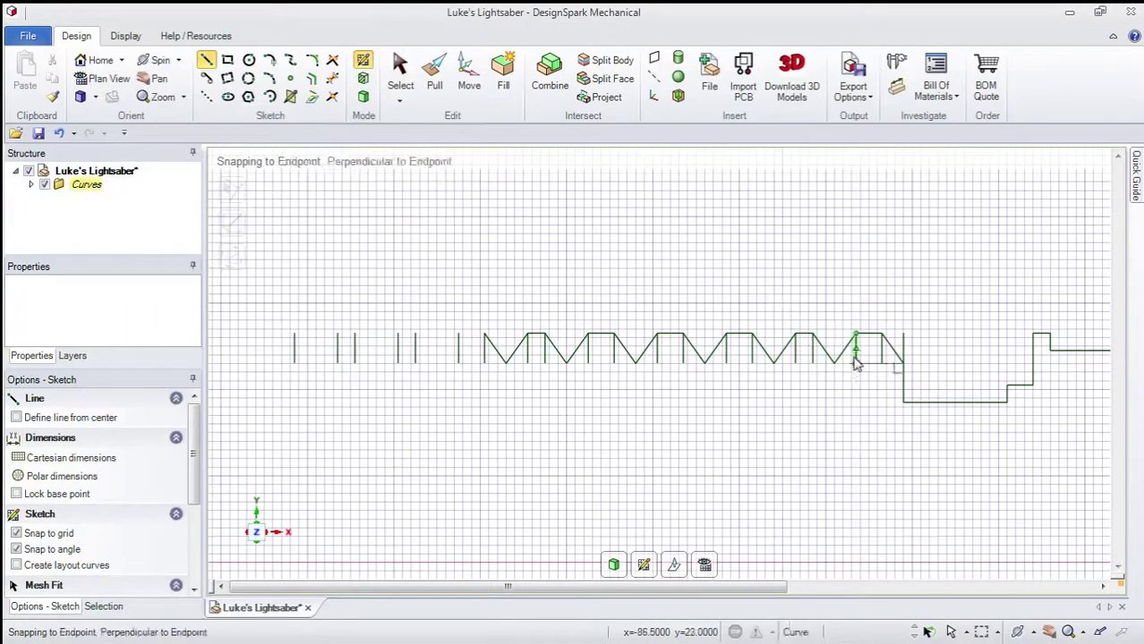
pyautogui.scroll(4, 849, 350)
pyautogui.scroll(1, 851, 354)
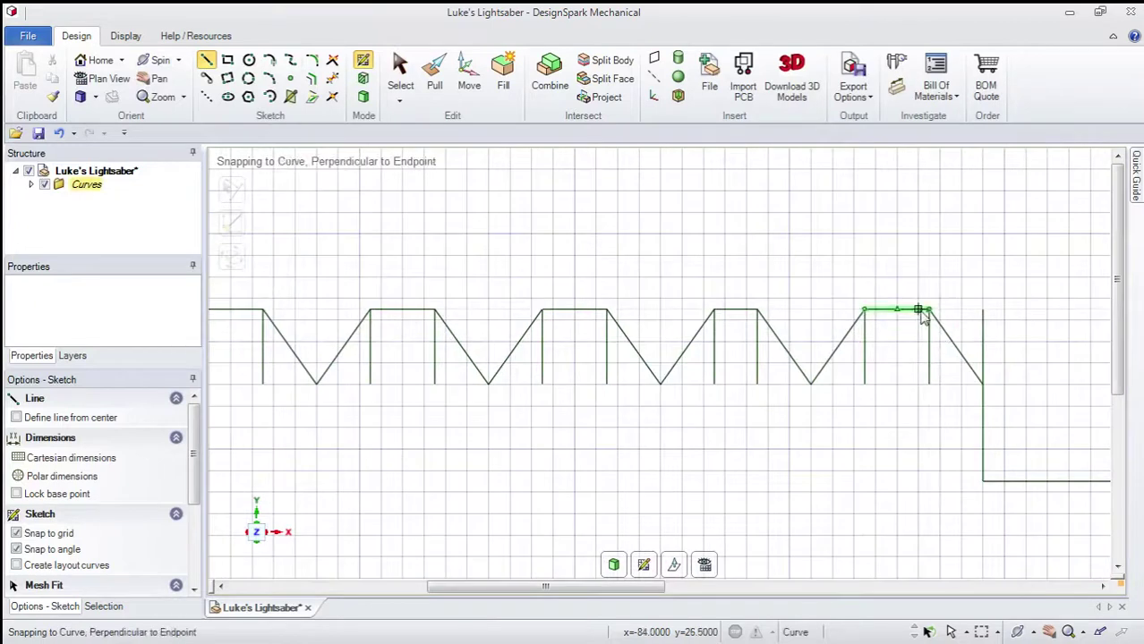
pyautogui.click(982, 383)
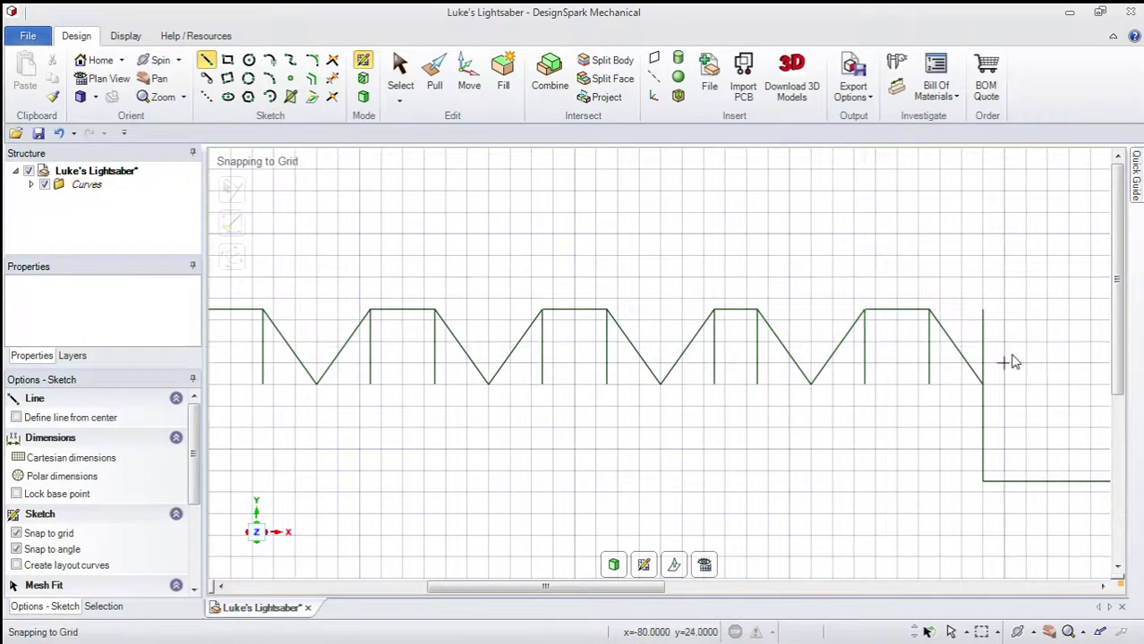
pyautogui.scroll(-4, 1013, 362)
pyautogui.scroll(6, 1099, 366)
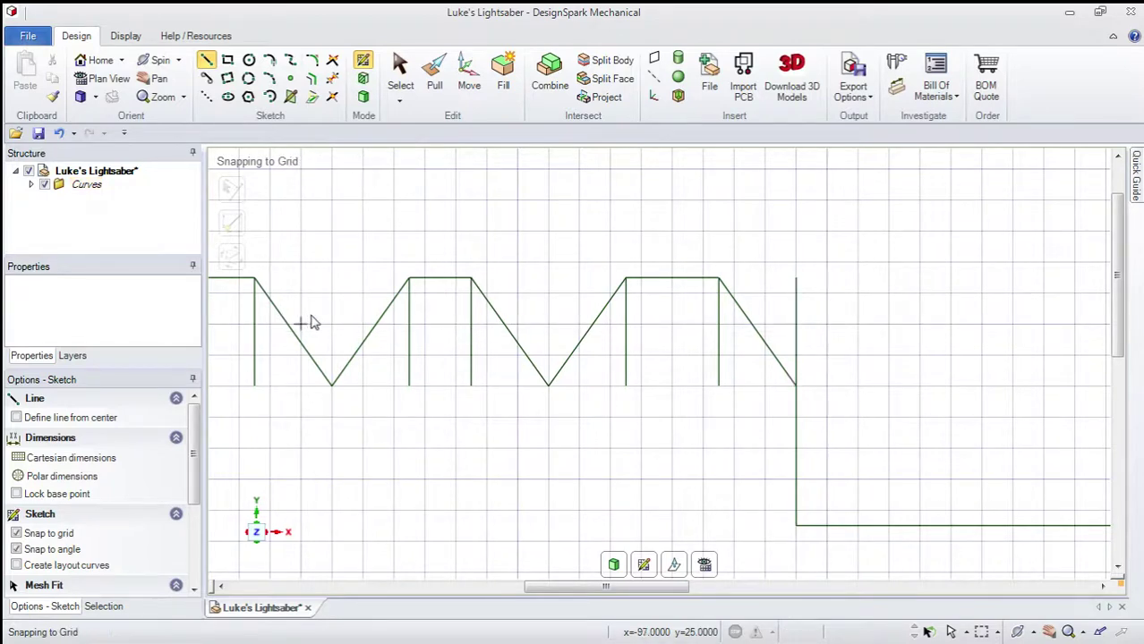
pyautogui.scroll(-5, 385, 327)
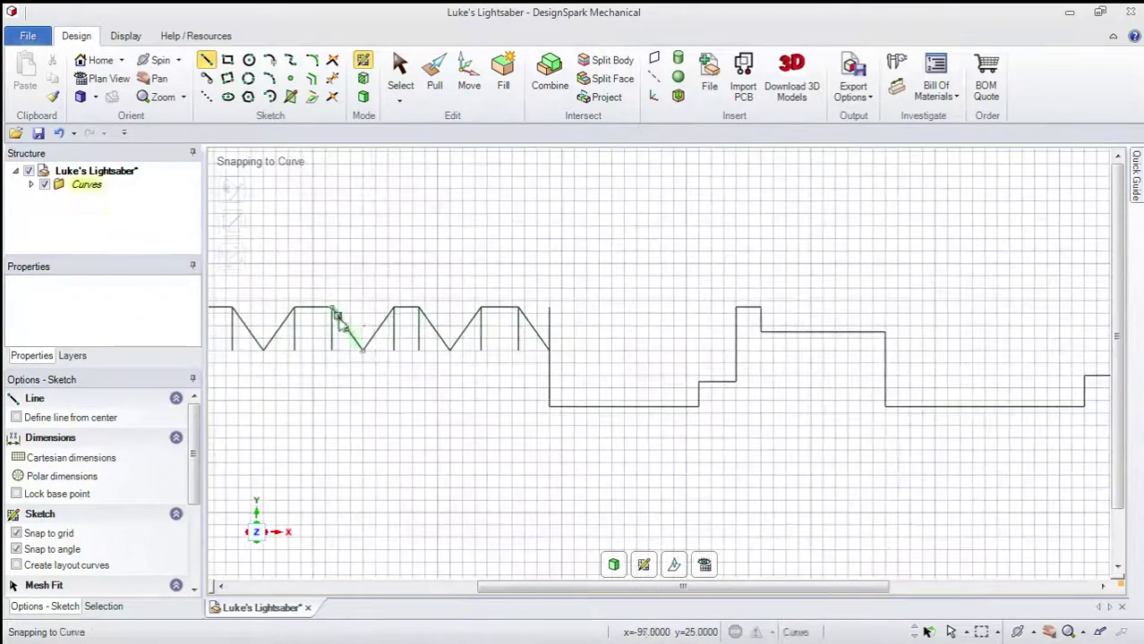
pyautogui.moveTo(597, 587); pyautogui.dragTo(386, 587)
pyautogui.scroll(2, 981, 332)
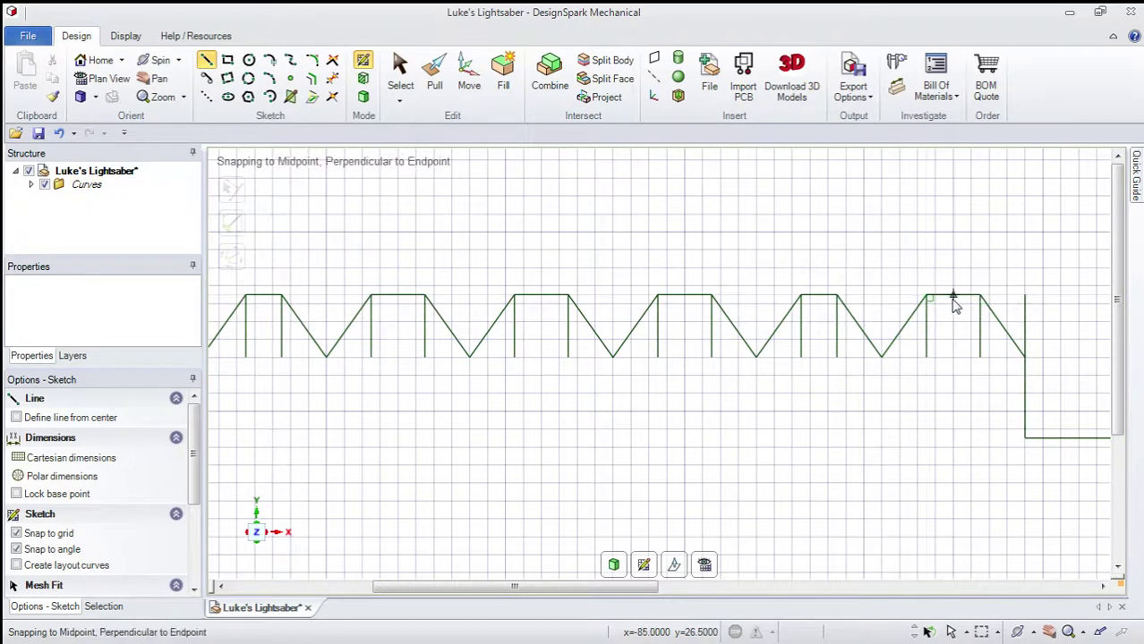
# Step: Compare the remaining rib widths in the reference photo with the drawn ribs and open guide lines in the sketch
pyautogui.click(501, 635)
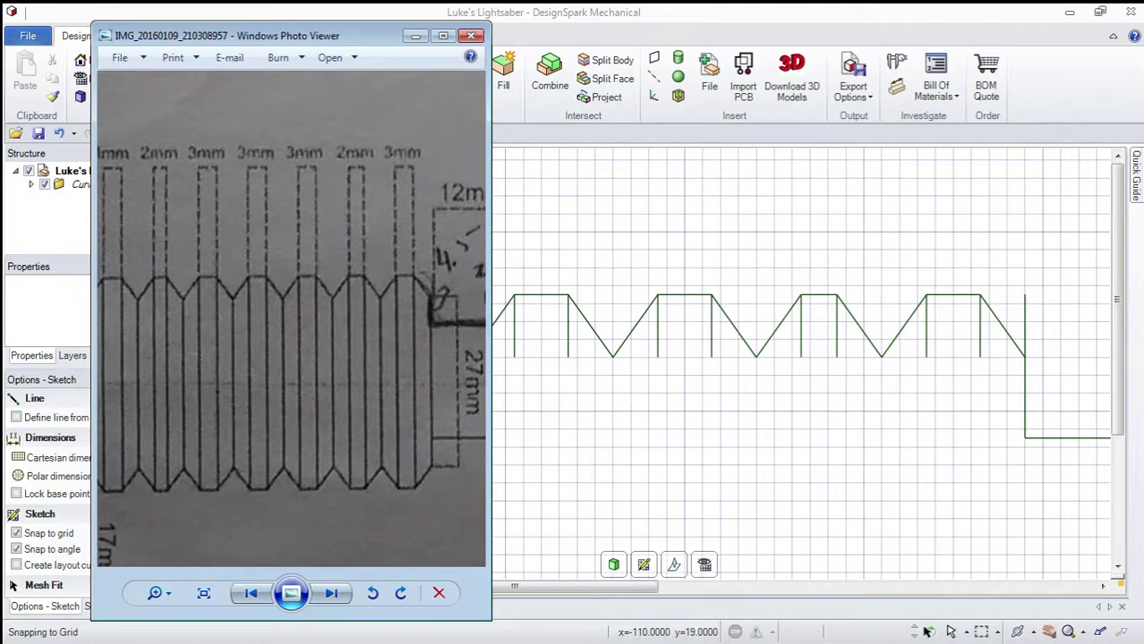
pyautogui.moveTo(197, 354); pyautogui.dragTo(366, 356)
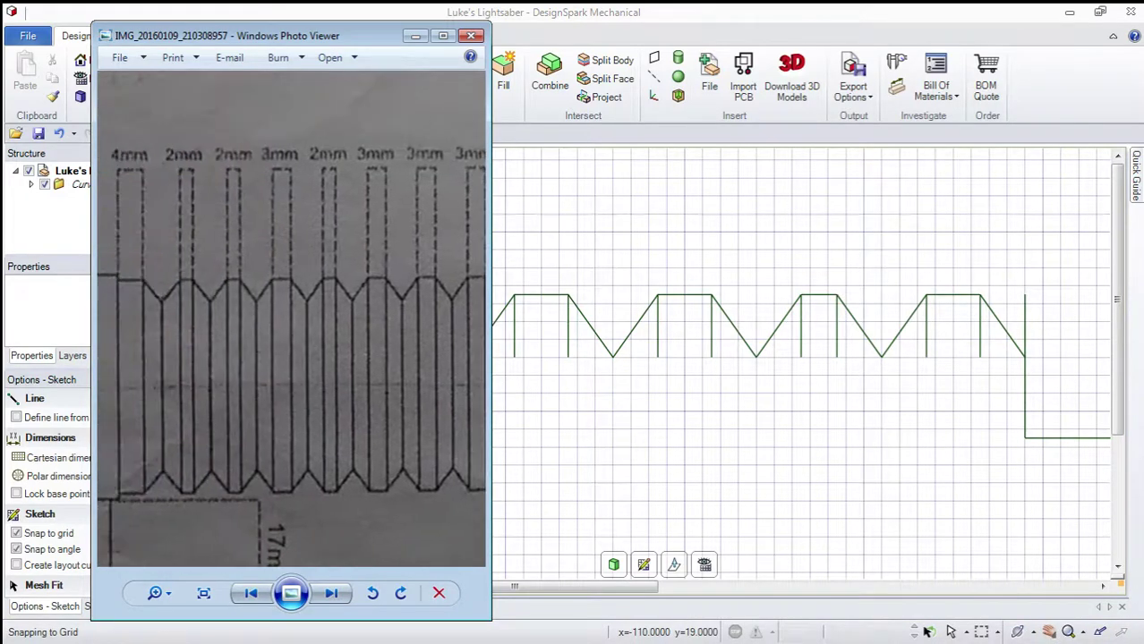
pyautogui.click(771, 9)
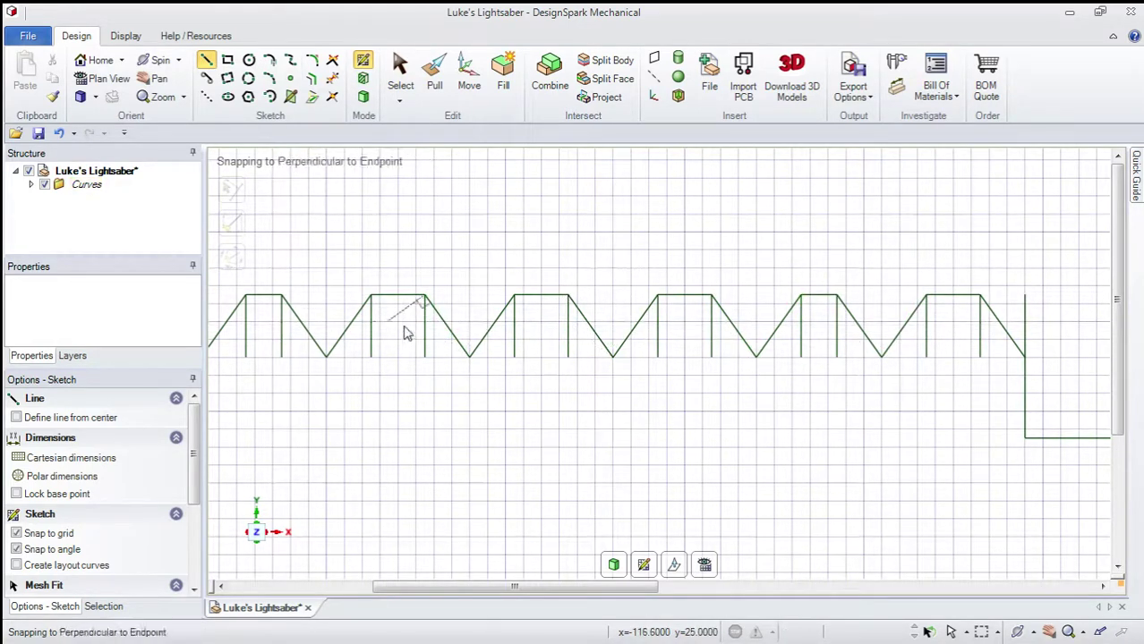
pyautogui.moveTo(609, 588); pyautogui.dragTo(466, 588)
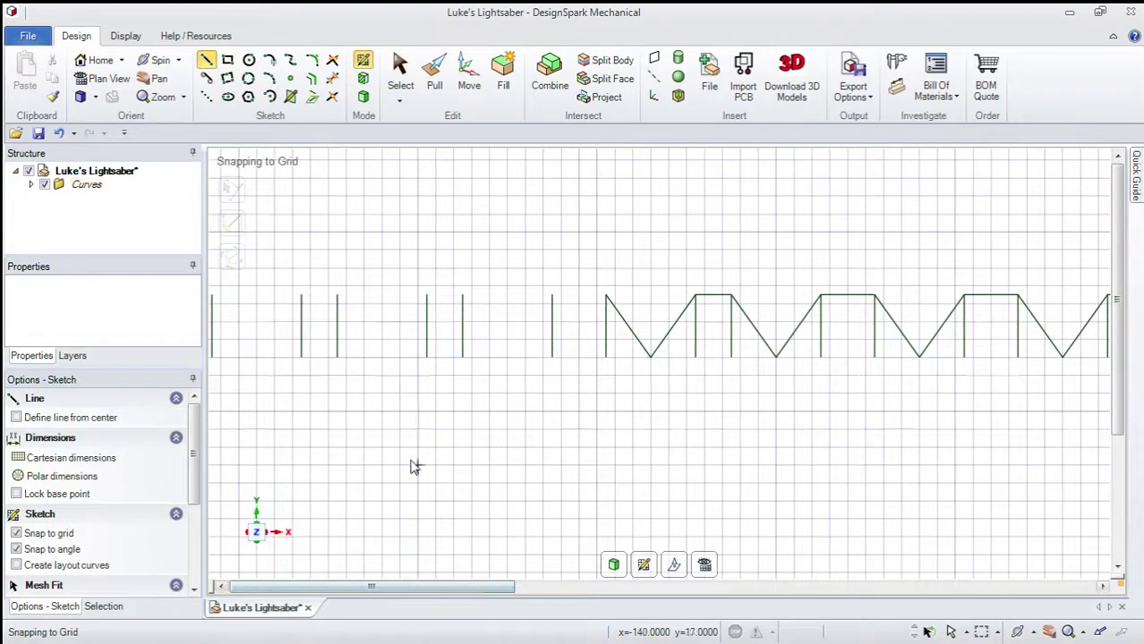
pyautogui.scroll(-2, 506, 448)
pyautogui.scroll(3, 761, 420)
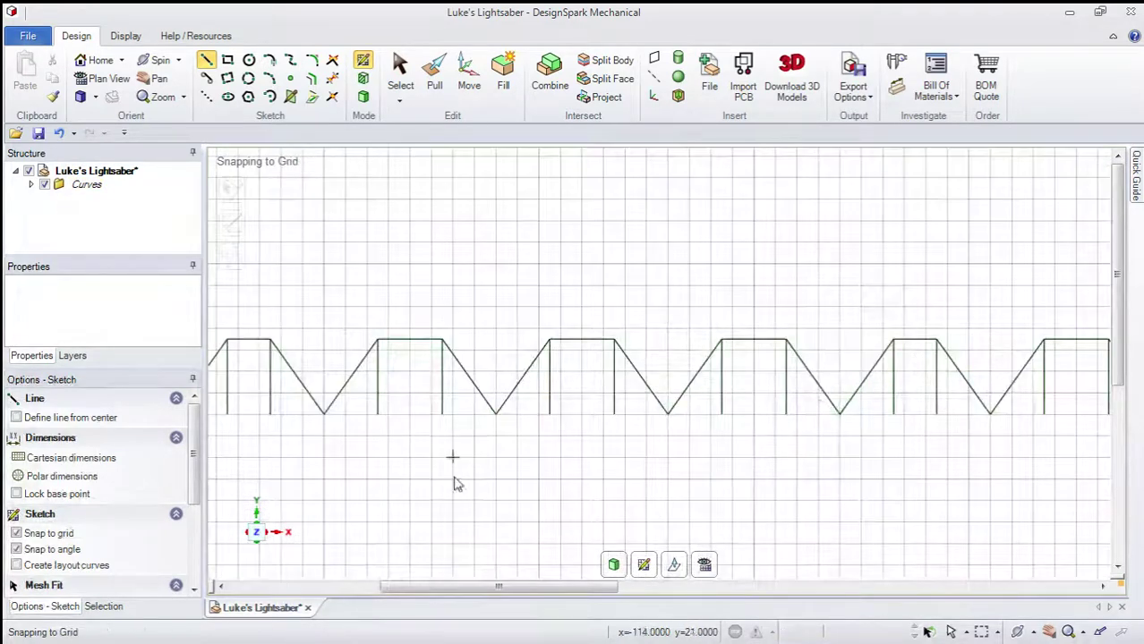
# Step: Draw the next rib's 3 mm flat top and the V-shaped groove joining it to the following guide line
pyautogui.moveTo(431, 588); pyautogui.dragTo(281, 588)
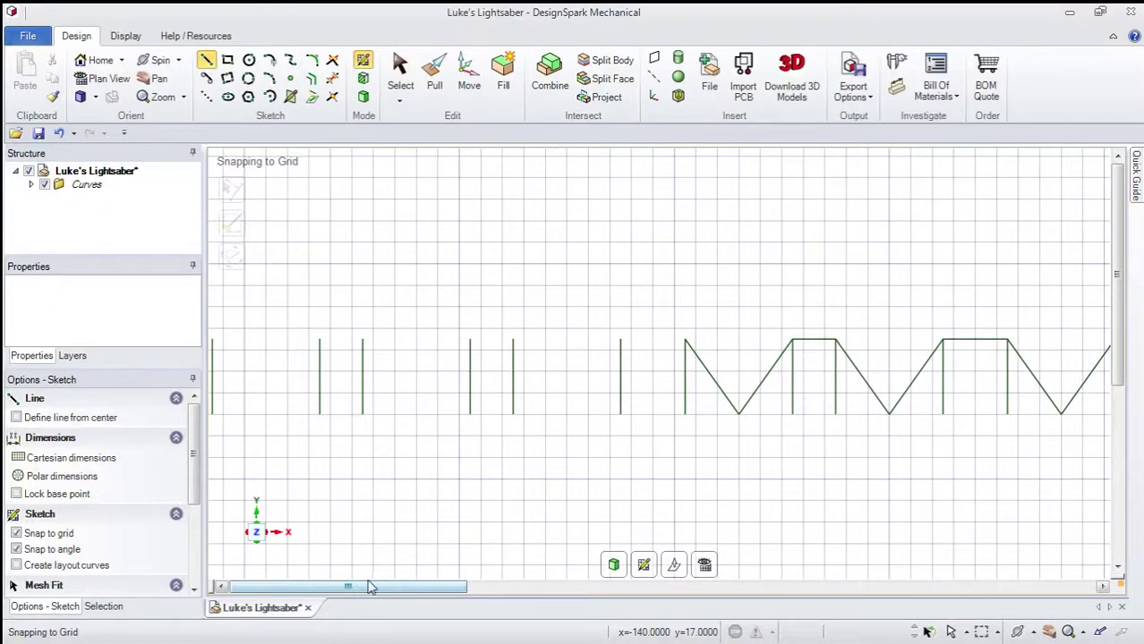
pyautogui.moveTo(370, 586)
pyautogui.mouseDown()
pyautogui.moveTo(698, 588)
pyautogui.moveTo(358, 596)
pyautogui.mouseUp()
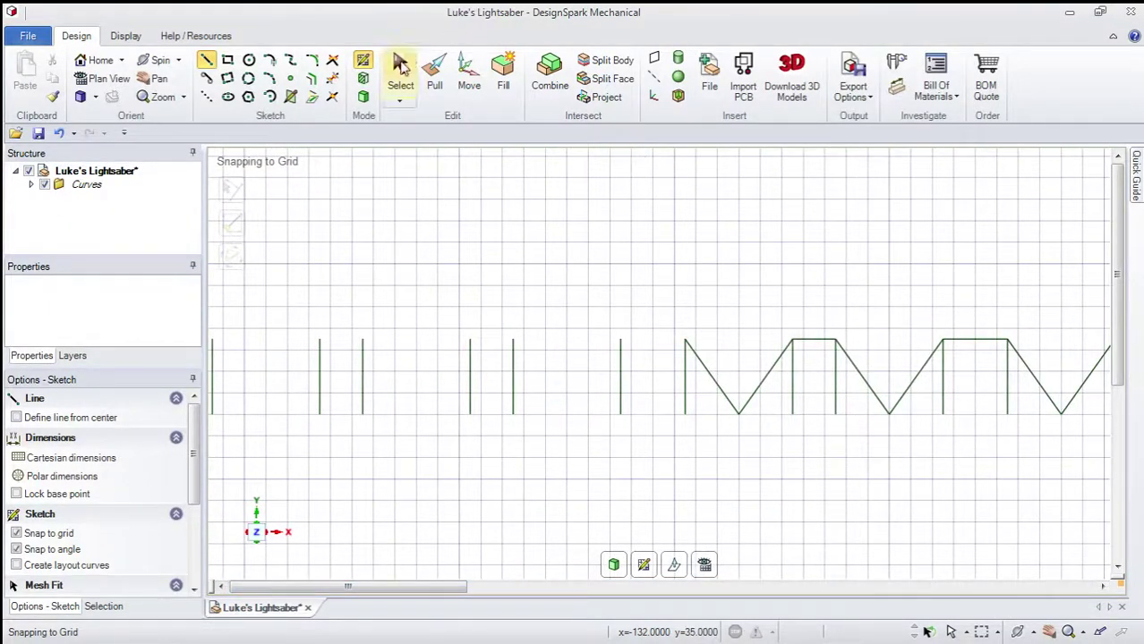
pyautogui.click(209, 64)
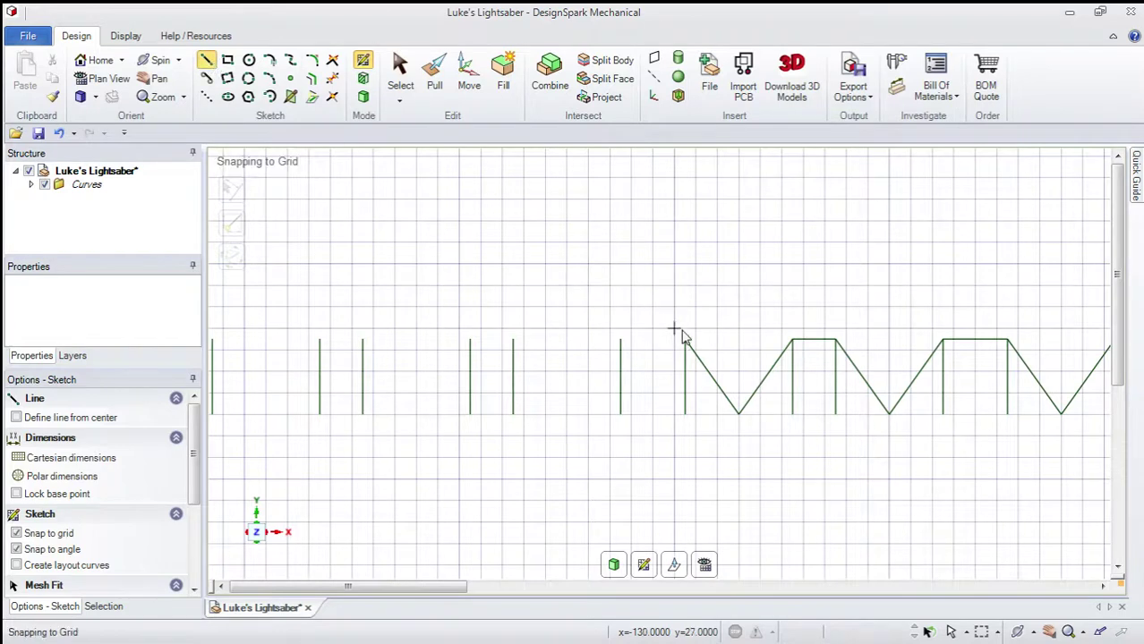
pyautogui.click(683, 340)
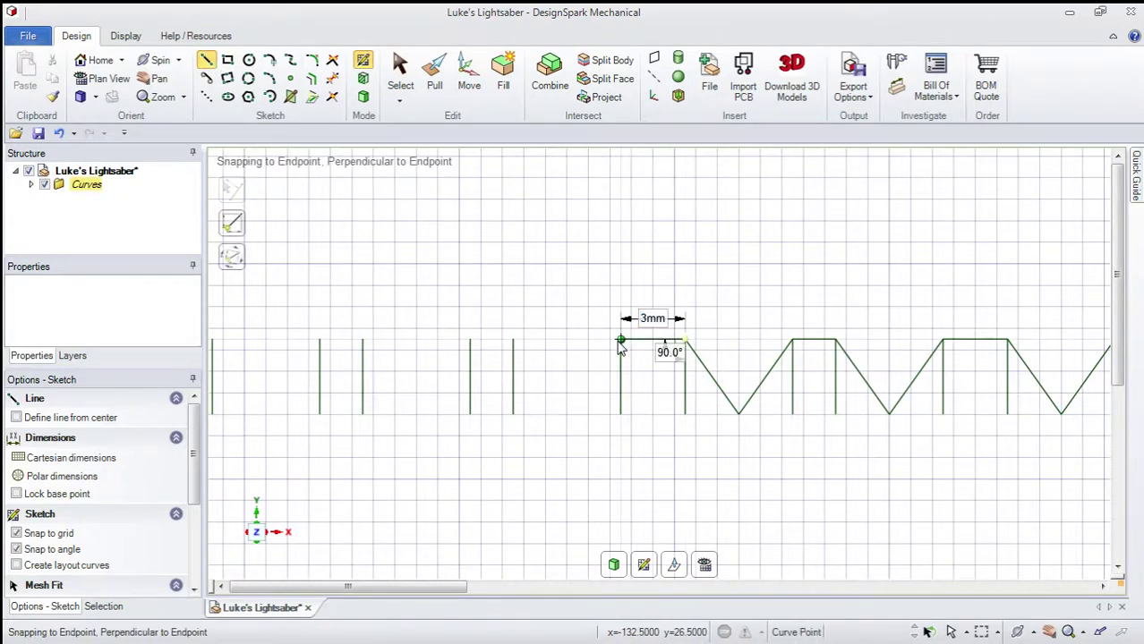
pyautogui.click(621, 341)
pyautogui.click(567, 414)
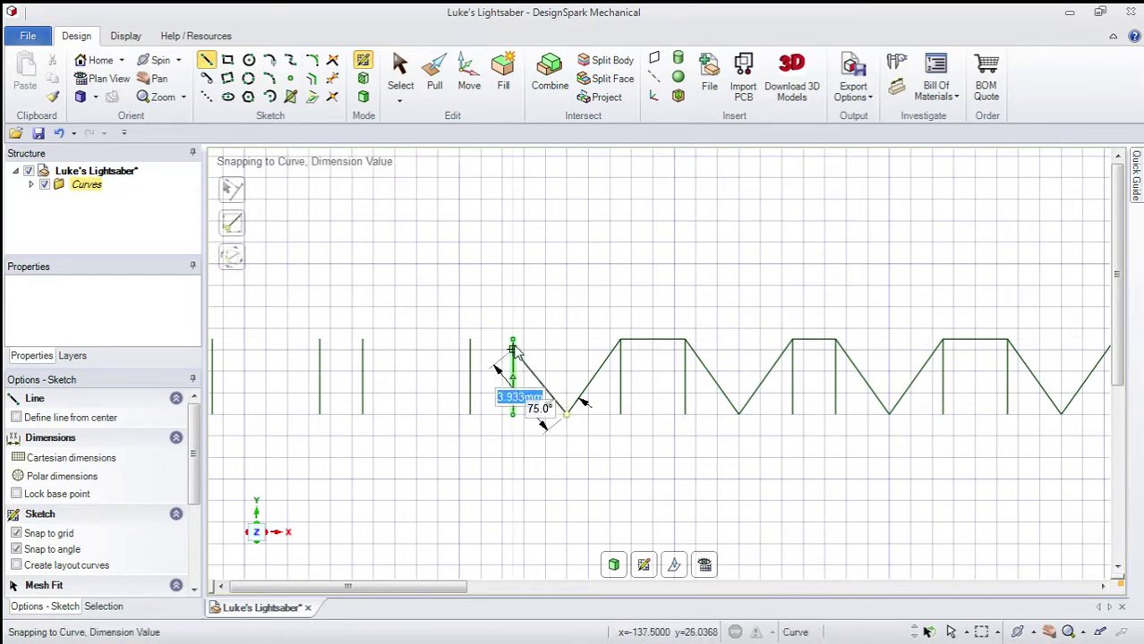
pyautogui.click(513, 341)
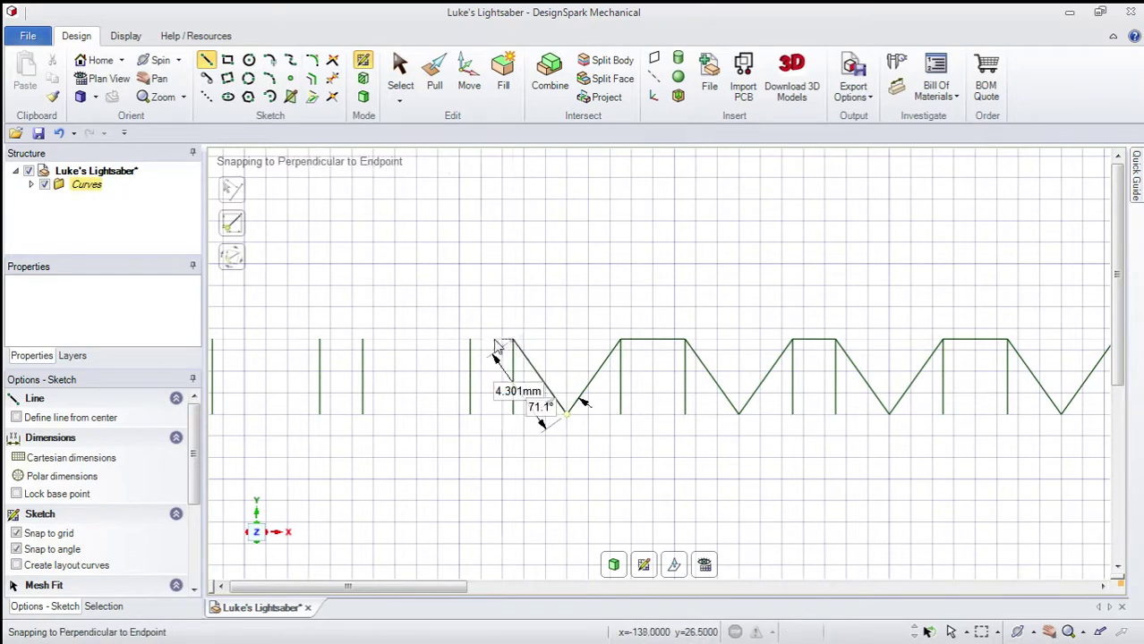
# Step: Draw the flat tops of the following two ribs with a V-shaped groove between them, and end the line chain
pyautogui.click(470, 341)
pyautogui.click(416, 415)
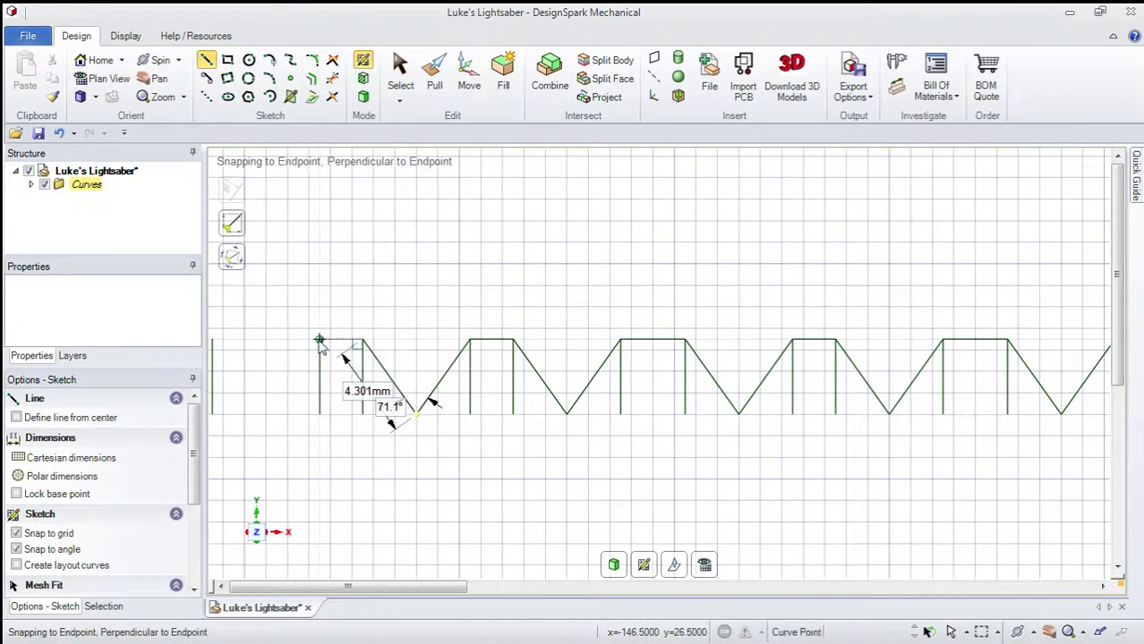
pyautogui.click(362, 341)
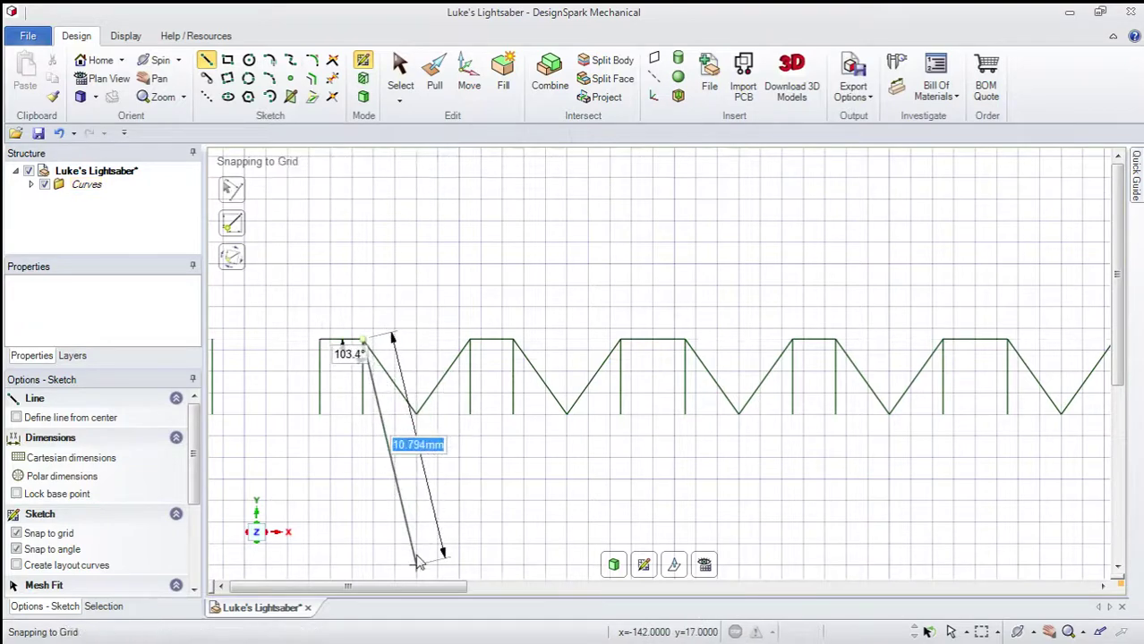
pyautogui.press('Escape')
pyautogui.press('Escape')
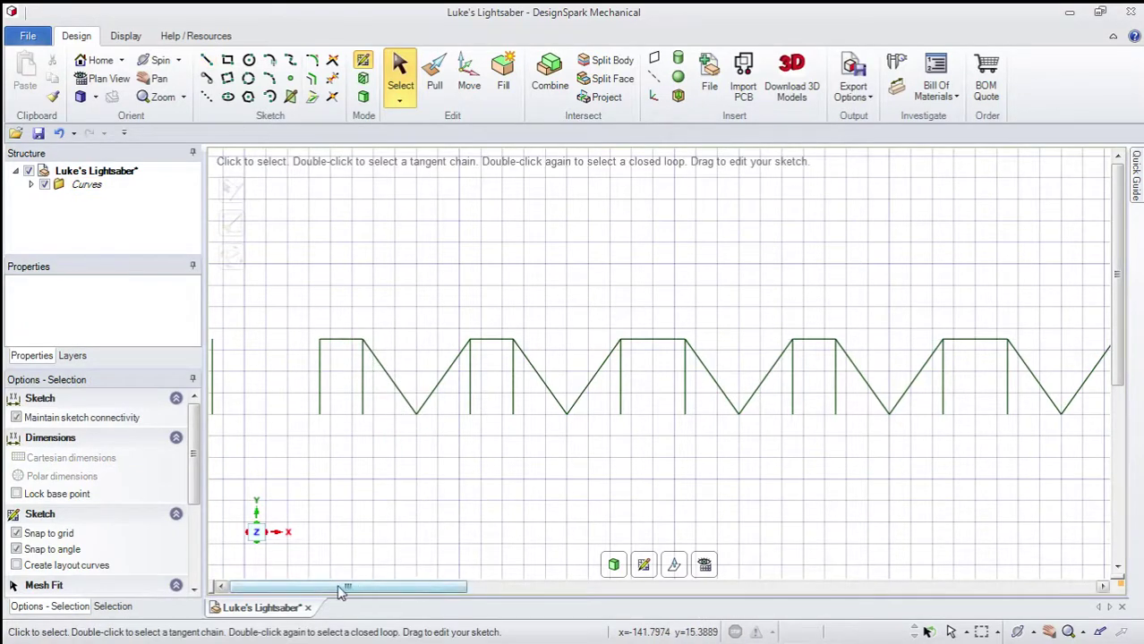
# Step: Draw the last V-shaped groove, with slopes about 4.3 mm long, from the final rib top to the upper end of the outermost guide line
pyautogui.scroll(-4, 358, 485)
pyautogui.scroll(6, 359, 460)
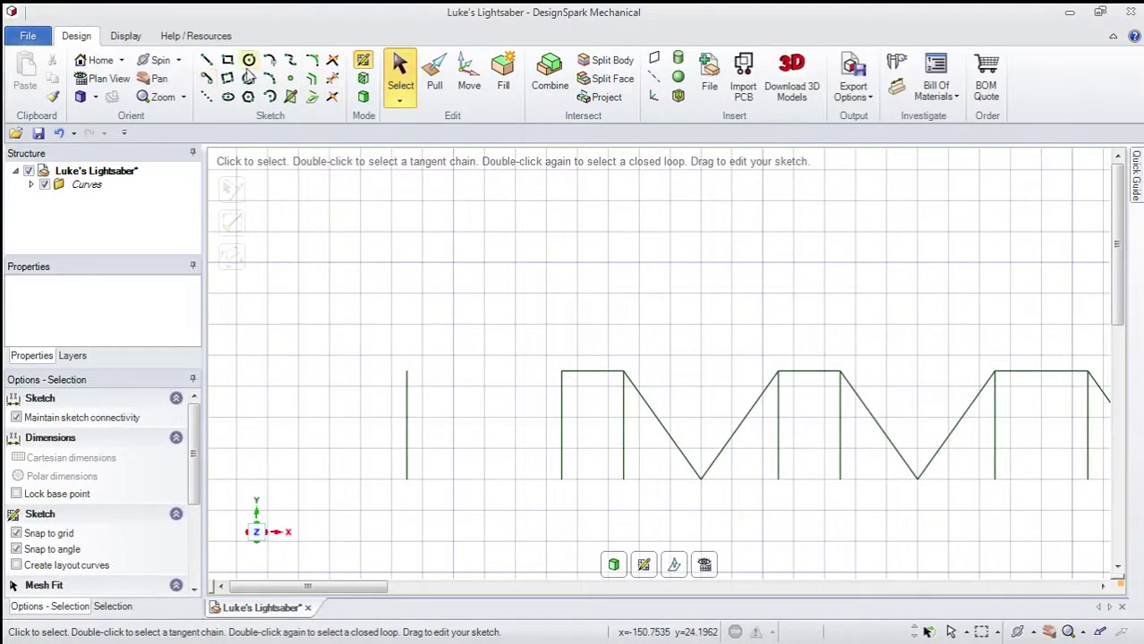
pyautogui.click(207, 60)
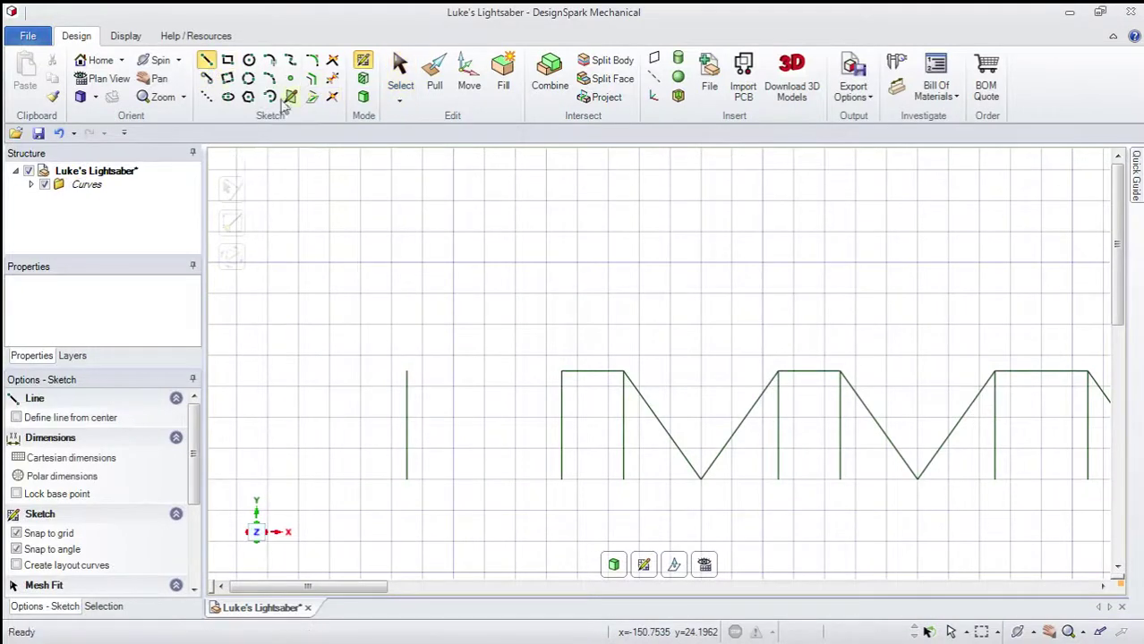
pyautogui.click(561, 372)
pyautogui.click(484, 480)
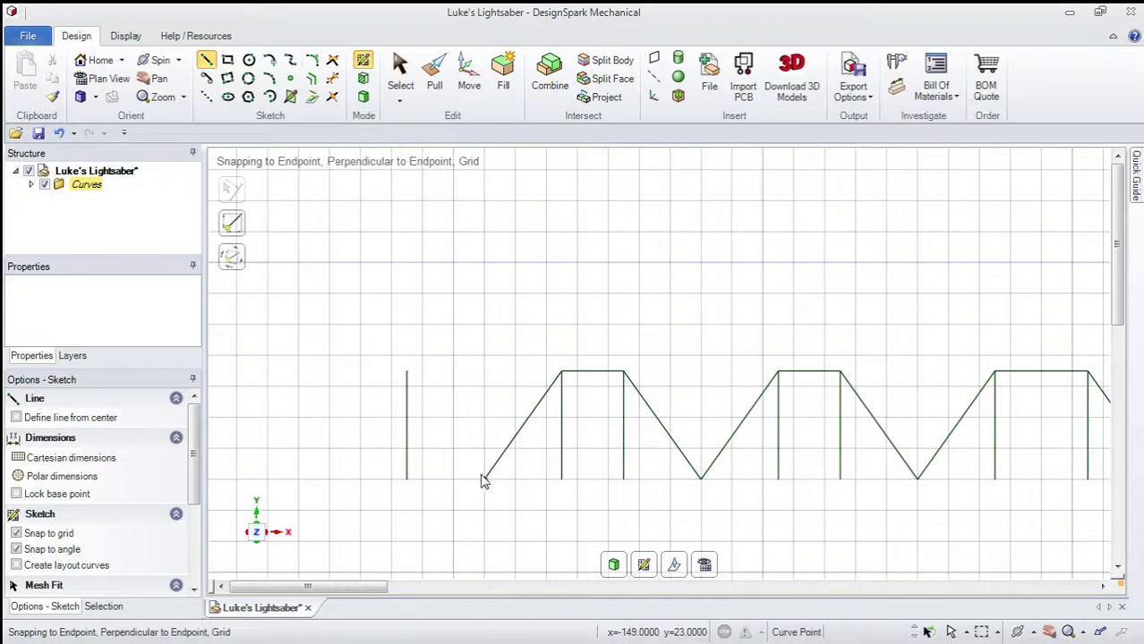
pyautogui.click(408, 372)
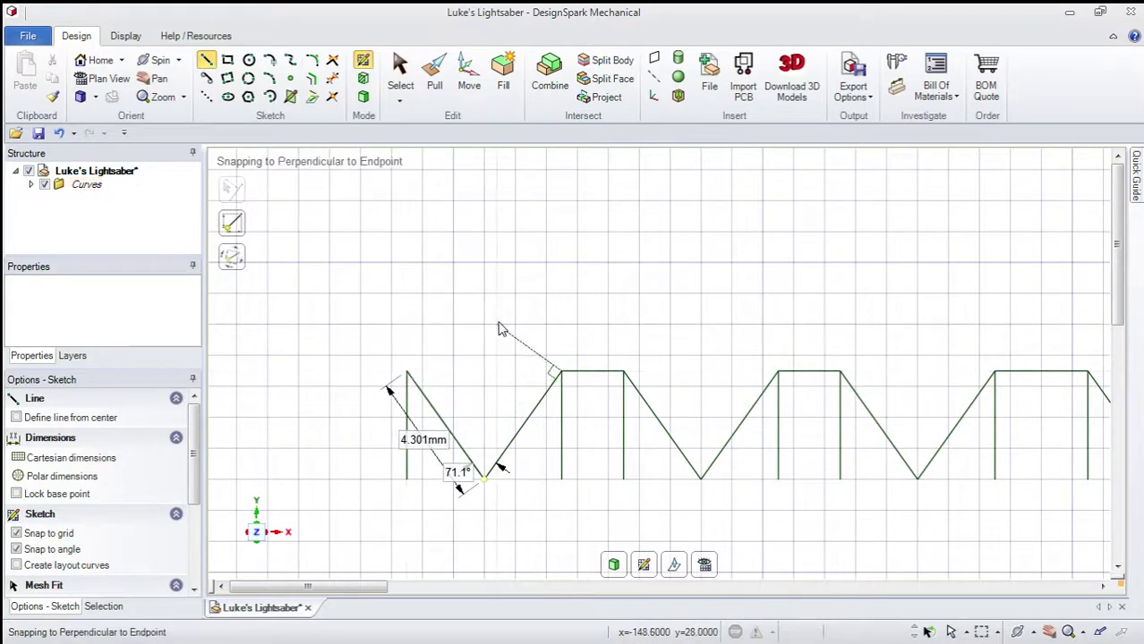
pyautogui.press('Escape')
# Step: Trim away the guide line above the neck wall and the vertical guide lines under the two ribs nearest the neck
pyautogui.scroll(-8, 835, 408)
pyautogui.scroll(3, 1043, 423)
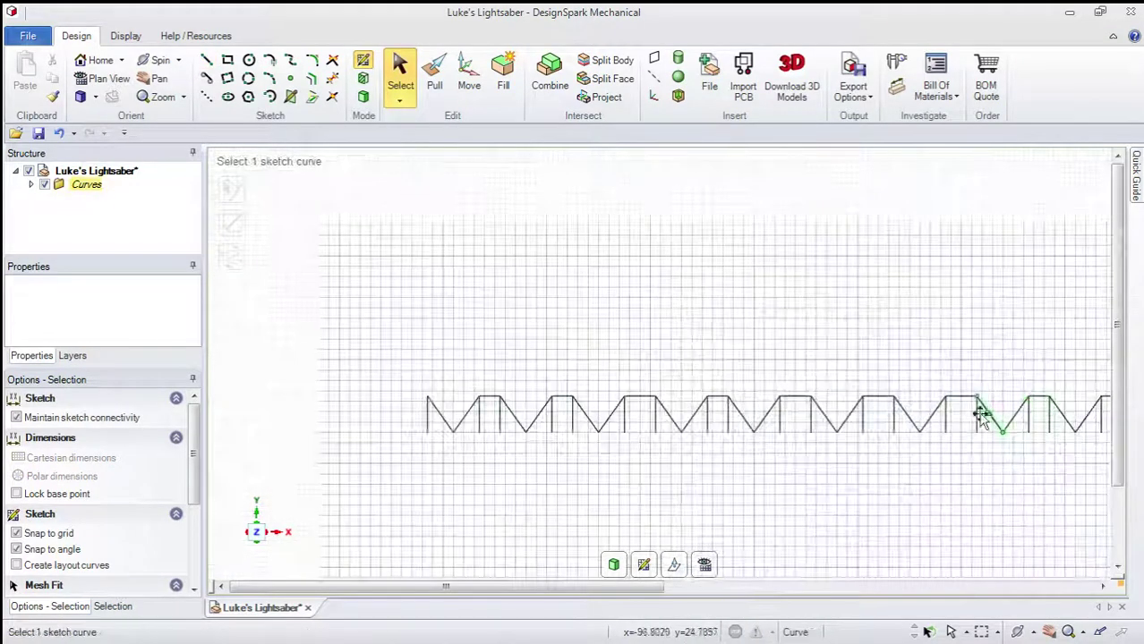
pyautogui.moveTo(643, 588); pyautogui.dragTo(855, 591)
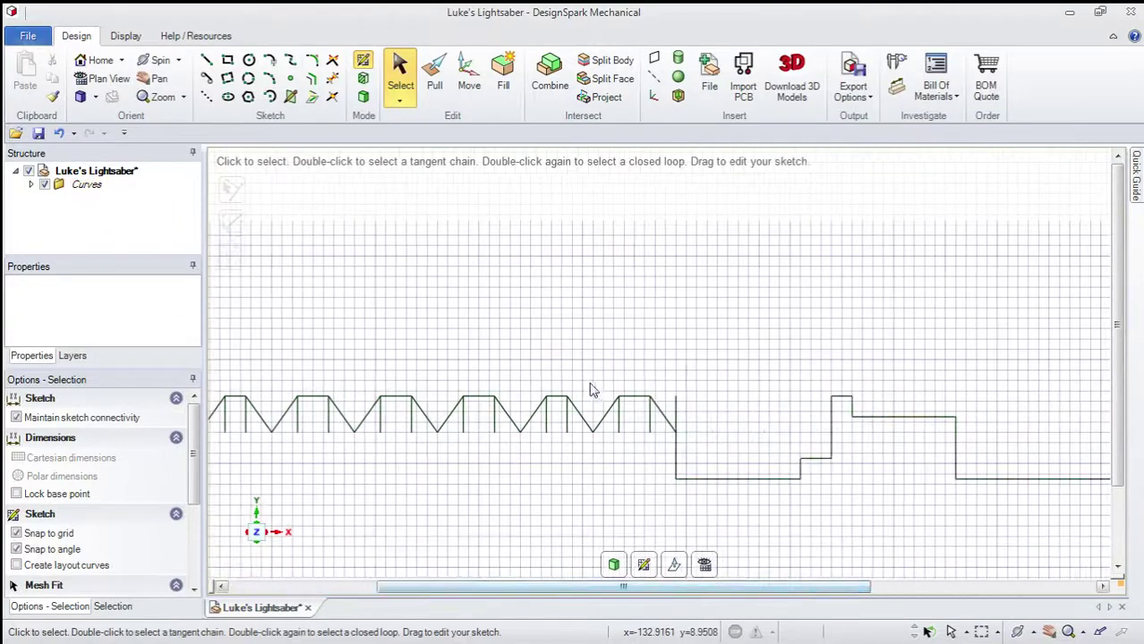
pyautogui.scroll(2, 596, 394)
pyautogui.scroll(-5, 873, 501)
pyautogui.scroll(-2, 876, 504)
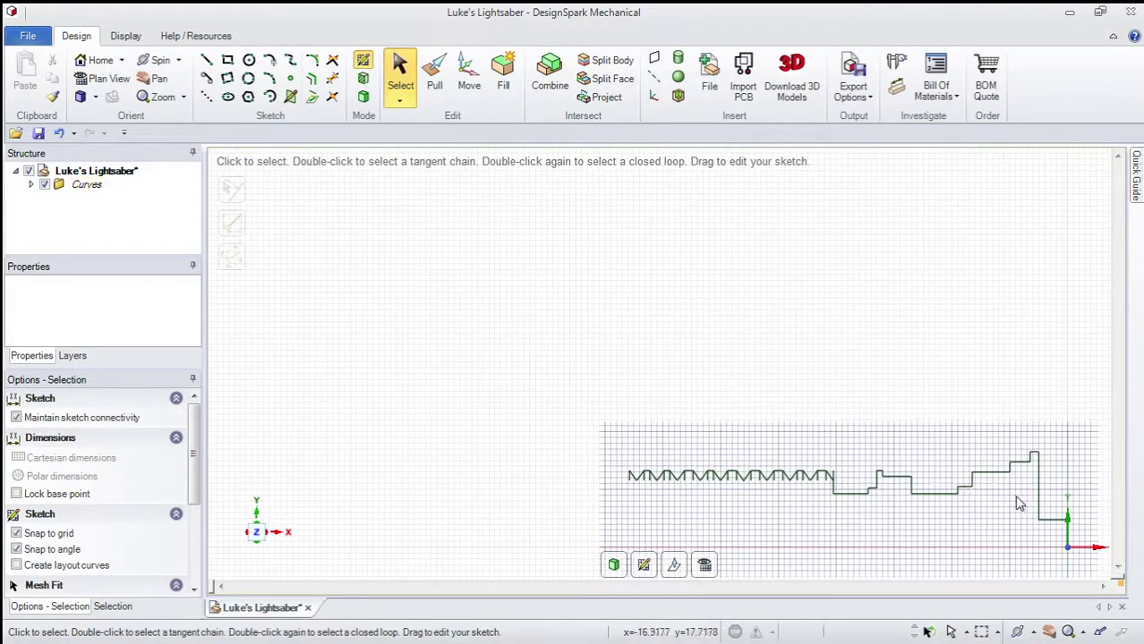
pyautogui.scroll(5, 814, 479)
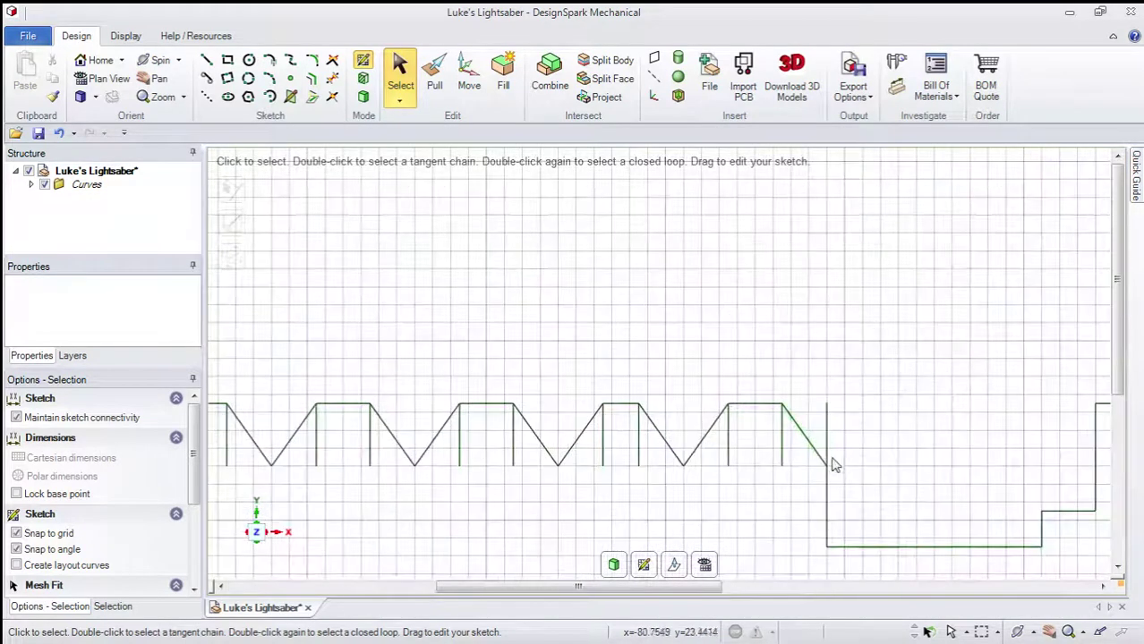
pyautogui.click(332, 80)
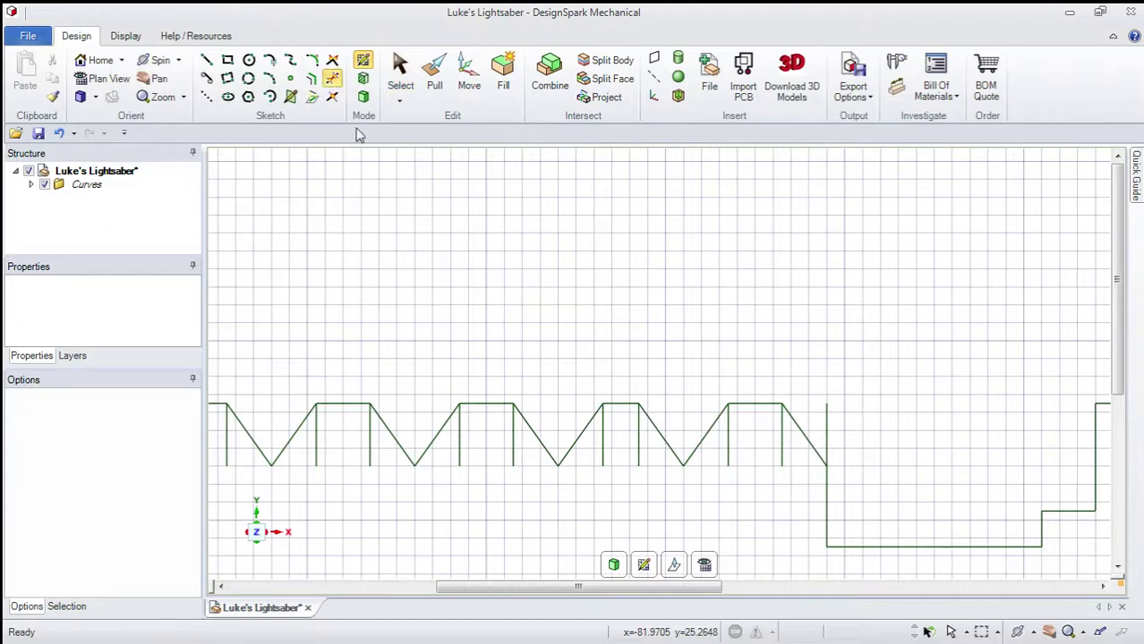
pyautogui.click(824, 434)
pyautogui.click(782, 441)
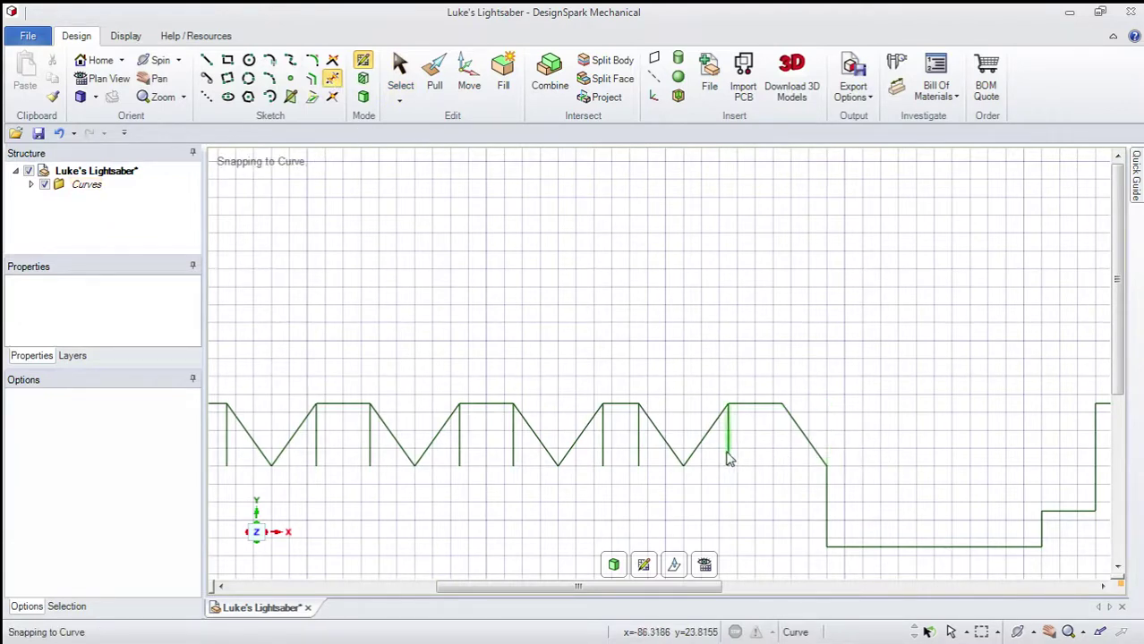
pyautogui.click(728, 459)
pyautogui.click(638, 454)
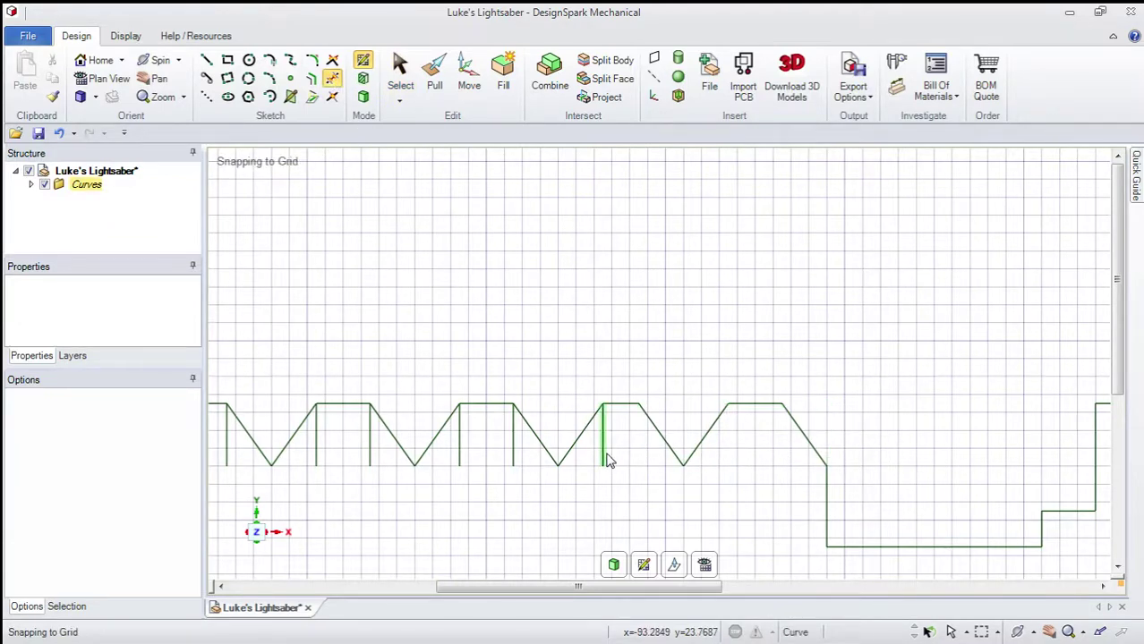
pyautogui.click(604, 456)
# Step: Trim away the eight vertical guide lines under the next four ribs
pyautogui.scroll(-2, 531, 469)
pyautogui.scroll(4, 475, 467)
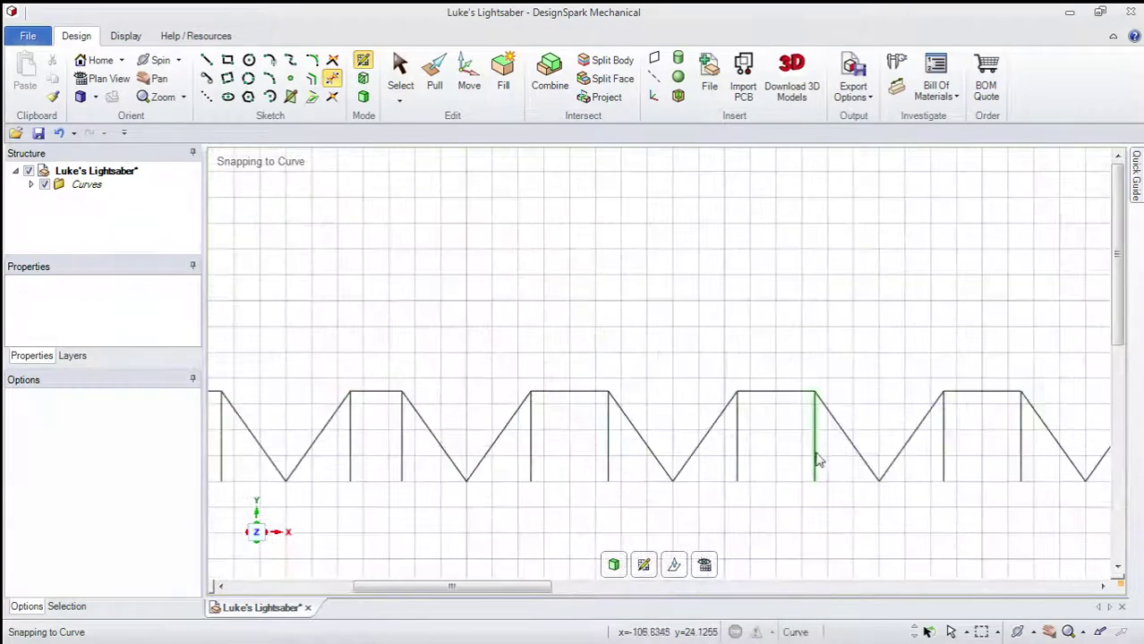
pyautogui.click(1021, 465)
pyautogui.click(943, 469)
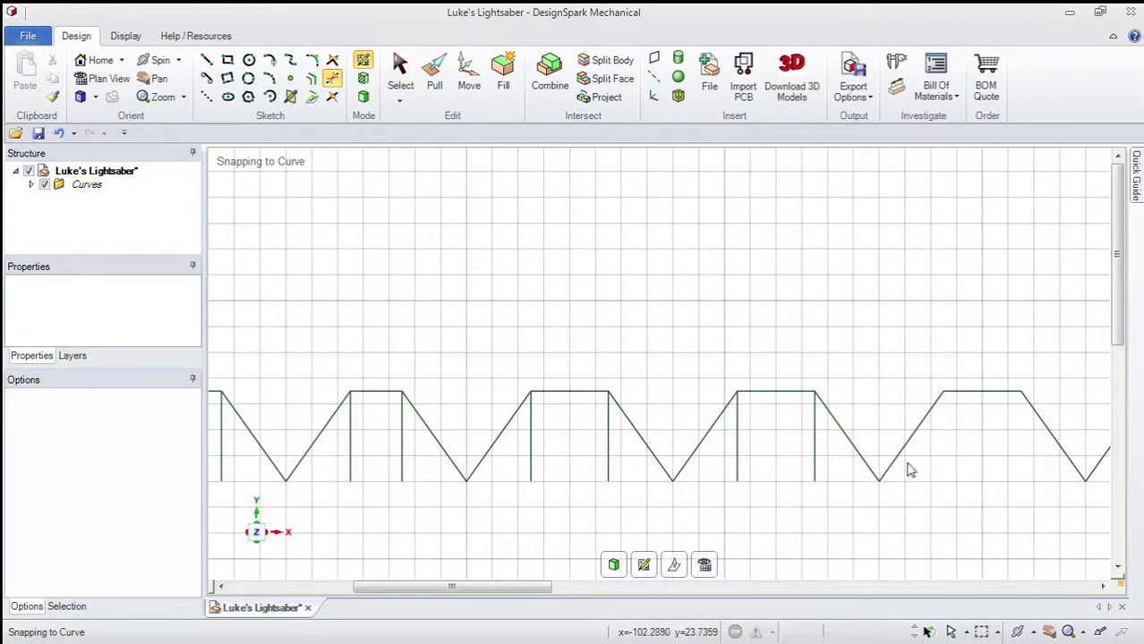
pyautogui.click(817, 469)
pyautogui.click(734, 463)
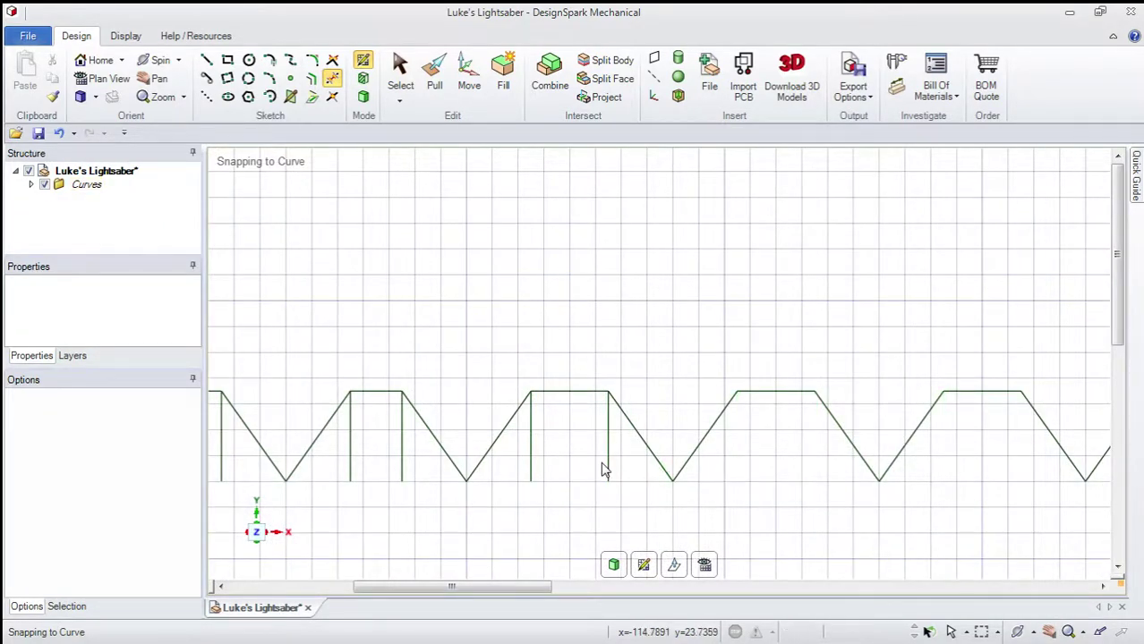
pyautogui.click(607, 467)
pyautogui.click(531, 467)
pyautogui.click(404, 469)
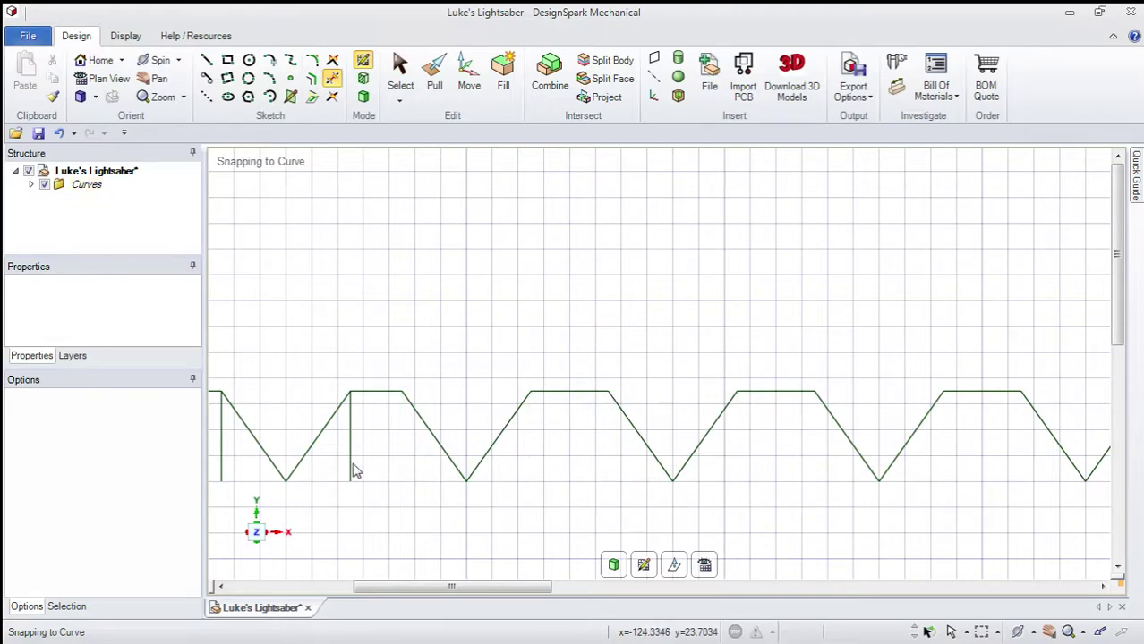
pyautogui.click(352, 467)
# Step: Trim away the vertical guide lines under the remaining three ribs toward the grip's open end
pyautogui.moveTo(439, 590)
pyautogui.mouseDown()
pyautogui.moveTo(228, 586)
pyautogui.moveTo(385, 583)
pyautogui.mouseUp()
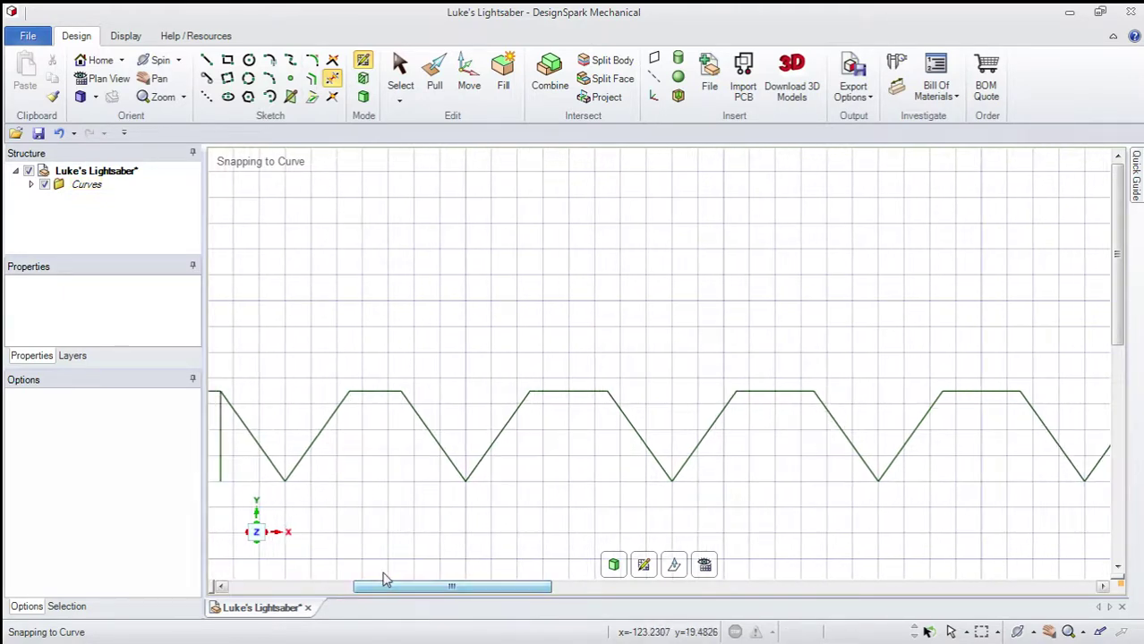
pyautogui.scroll(-5, 363, 545)
pyautogui.scroll(3, 475, 584)
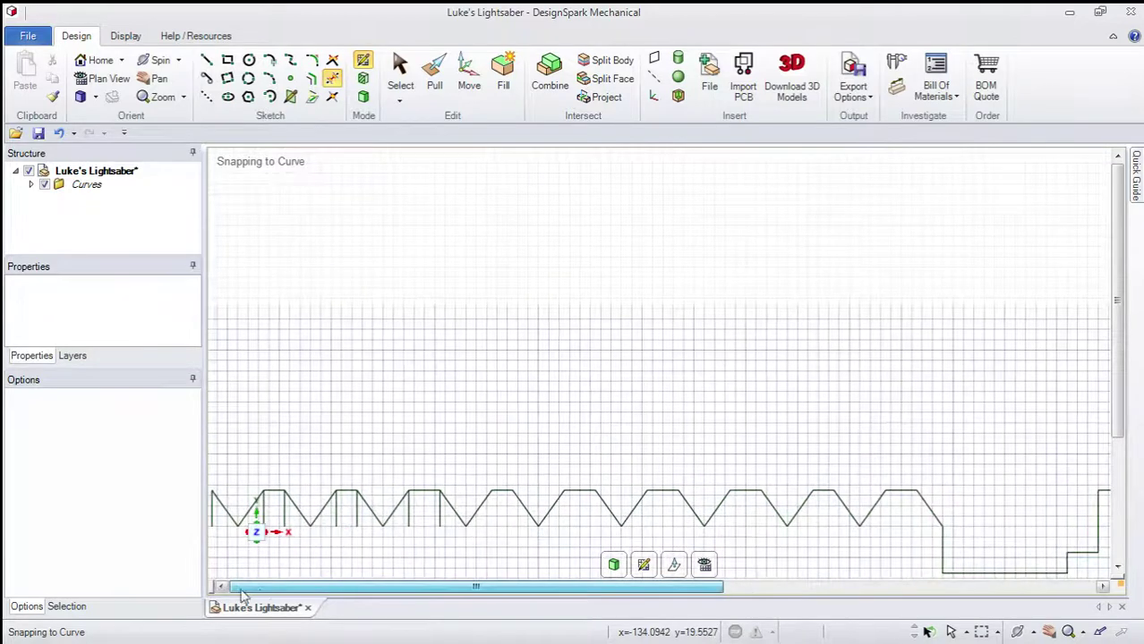
pyautogui.scroll(3, 413, 526)
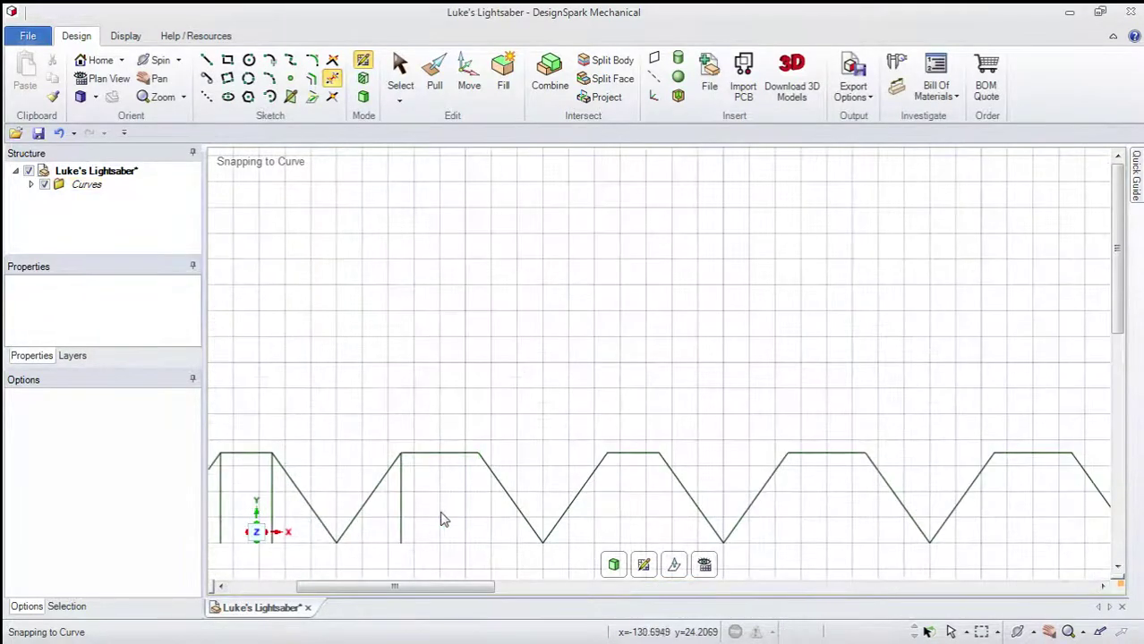
pyautogui.moveTo(428, 583)
pyautogui.mouseDown()
pyautogui.moveTo(288, 580)
pyautogui.moveTo(304, 581)
pyautogui.mouseUp()
pyautogui.click(573, 517)
pyautogui.click(522, 521)
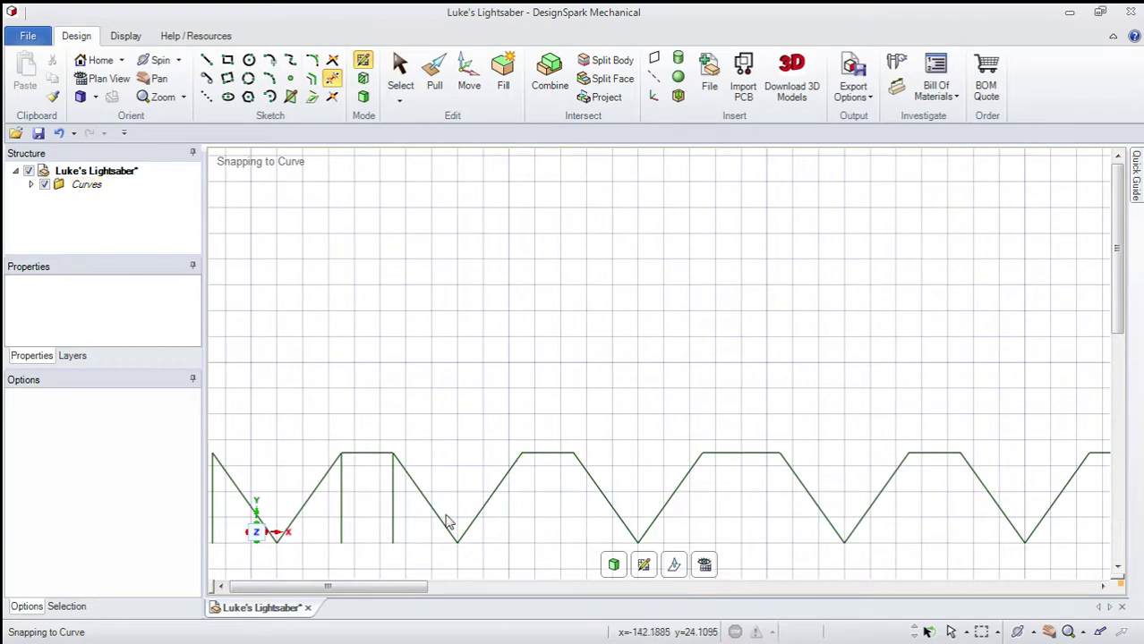
pyautogui.click(394, 523)
pyautogui.click(343, 526)
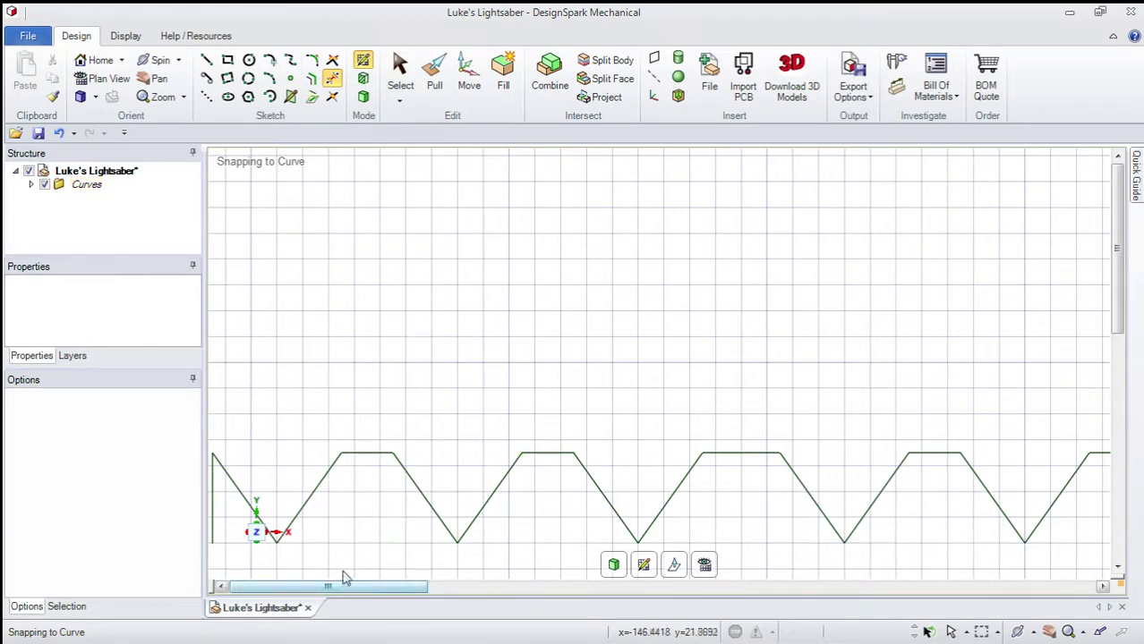
# Step: Trim away the last guide line at the grip's open end and leave the trim command
pyautogui.scroll(-2, 322, 564)
pyautogui.scroll(2, 313, 557)
pyautogui.click(361, 535)
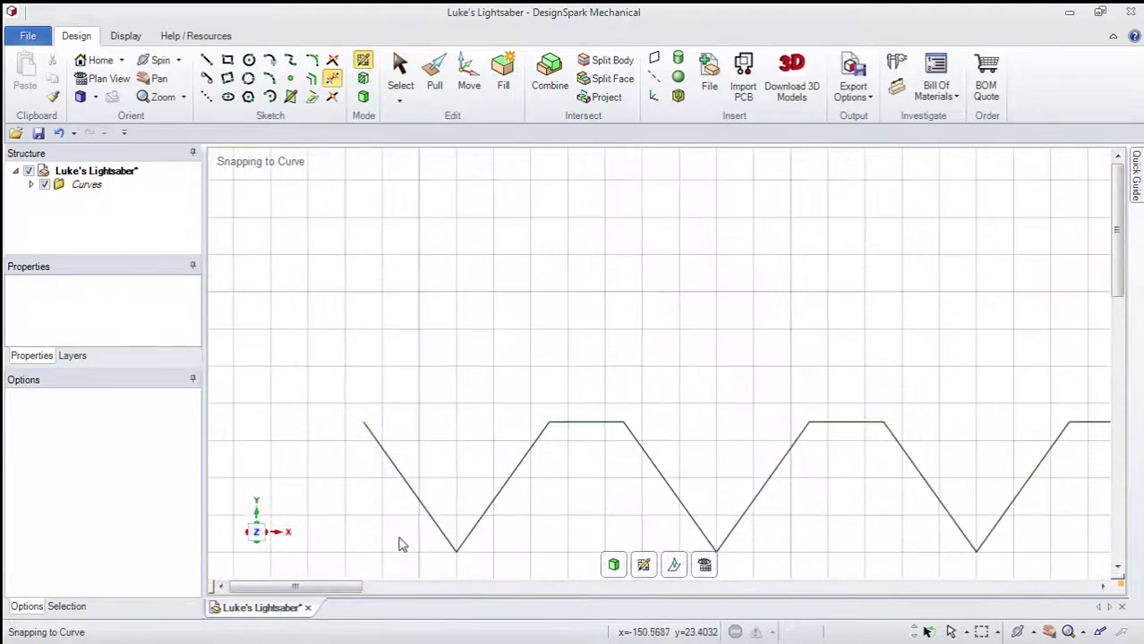
pyautogui.press('Escape')
# Step: Bring up the reference photo in Windows Photo Viewer and examine the dimensions of the ribs' outer end, the body section and the clamp
pyautogui.scroll(-2, 365, 528)
pyautogui.scroll(2, 331, 533)
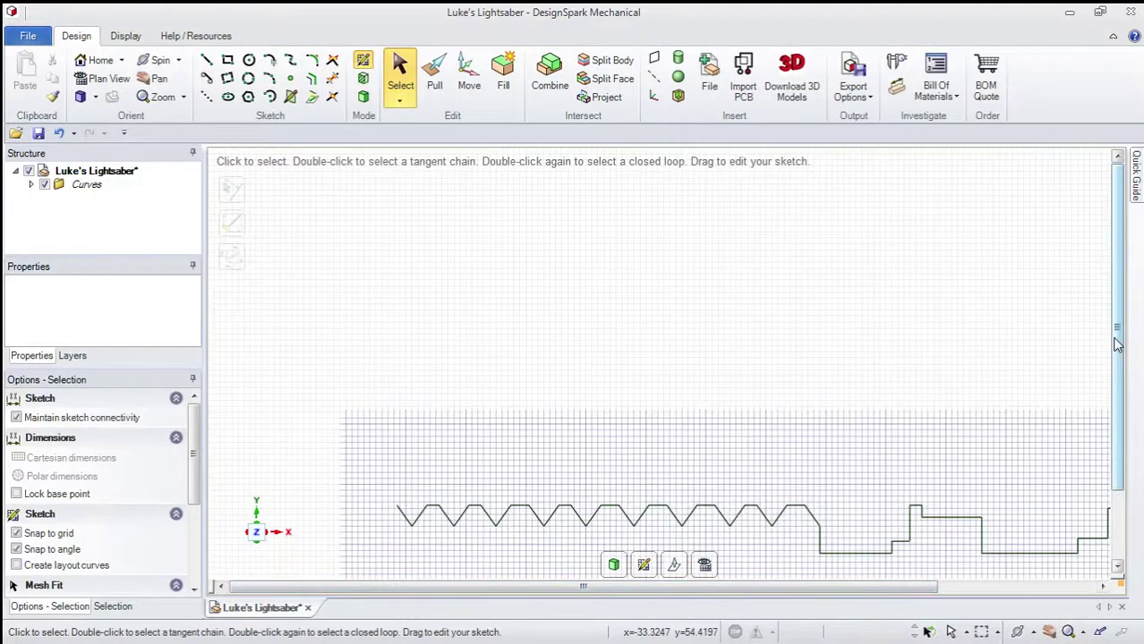
pyautogui.moveTo(1117, 329); pyautogui.dragTo(1117, 412)
pyautogui.scroll(1, 243, 445)
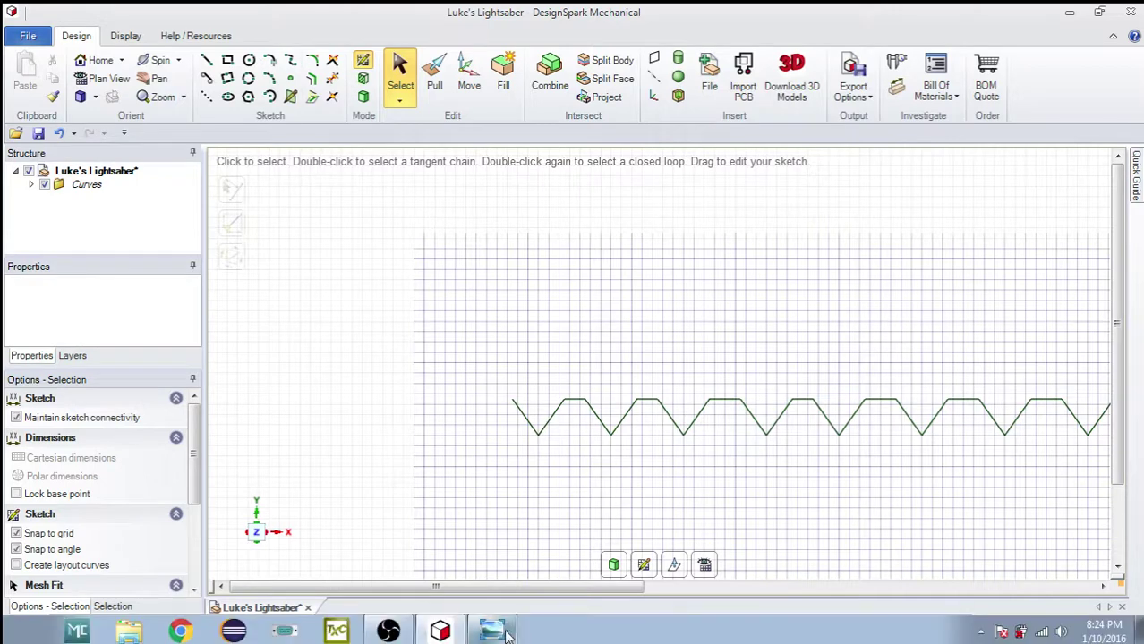
pyautogui.click(285, 632)
pyautogui.scroll(-3, 323, 363)
pyautogui.moveTo(323, 363); pyautogui.dragTo(419, 356)
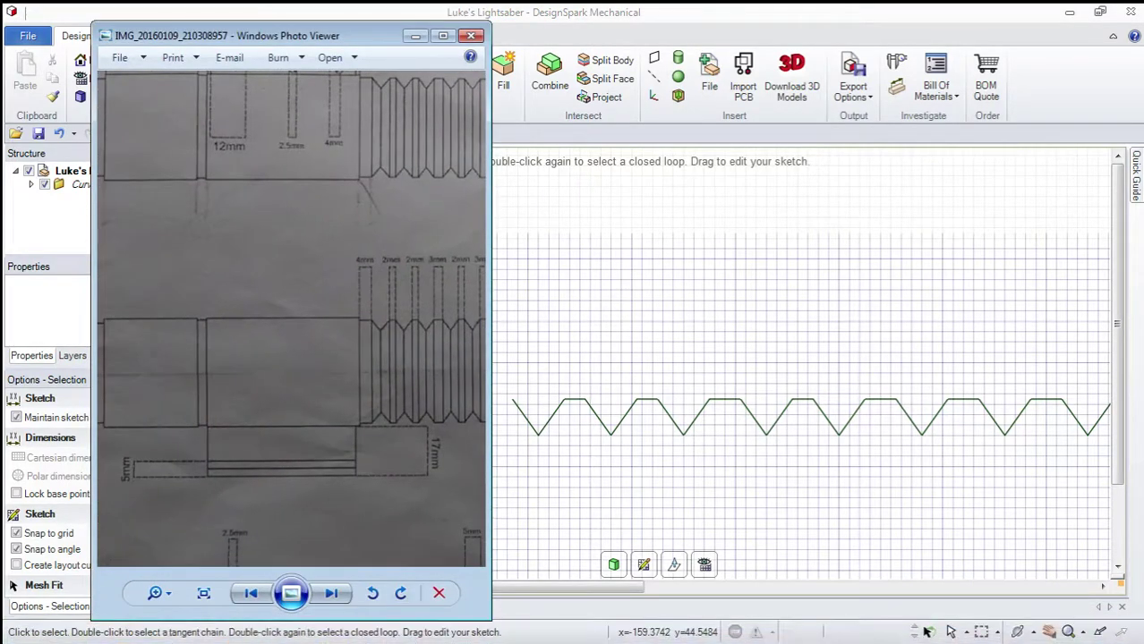
pyautogui.moveTo(323, 363)
pyautogui.mouseDown()
pyautogui.moveTo(355, 363)
pyautogui.moveTo(297, 222)
pyautogui.moveTo(289, 423)
pyautogui.mouseUp()
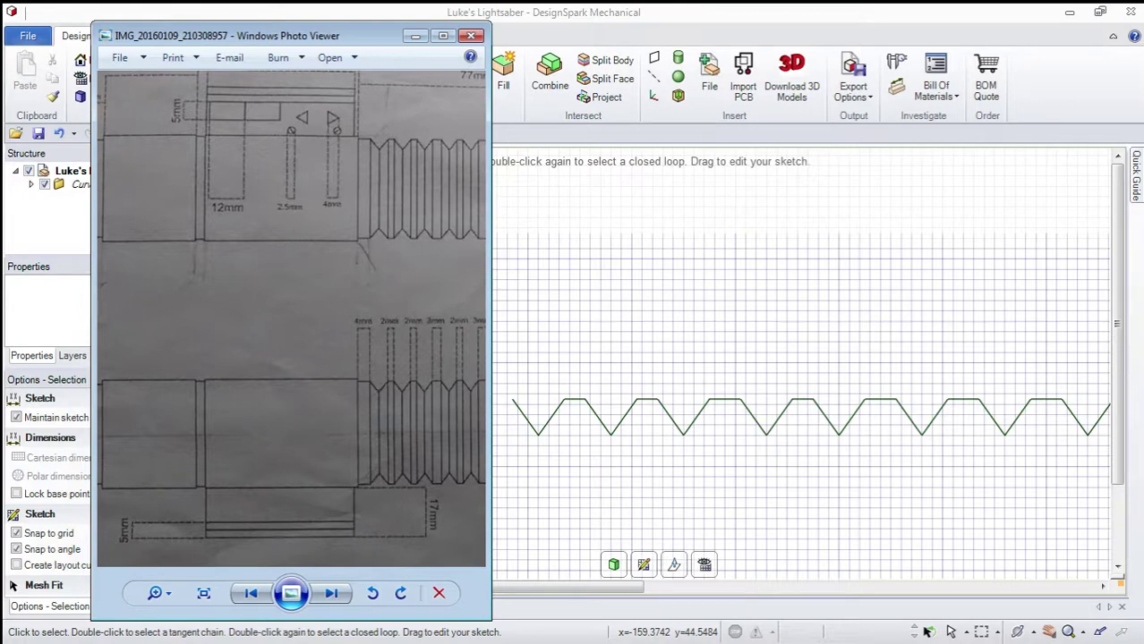
pyautogui.moveTo(234, 308); pyautogui.dragTo(350, 309)
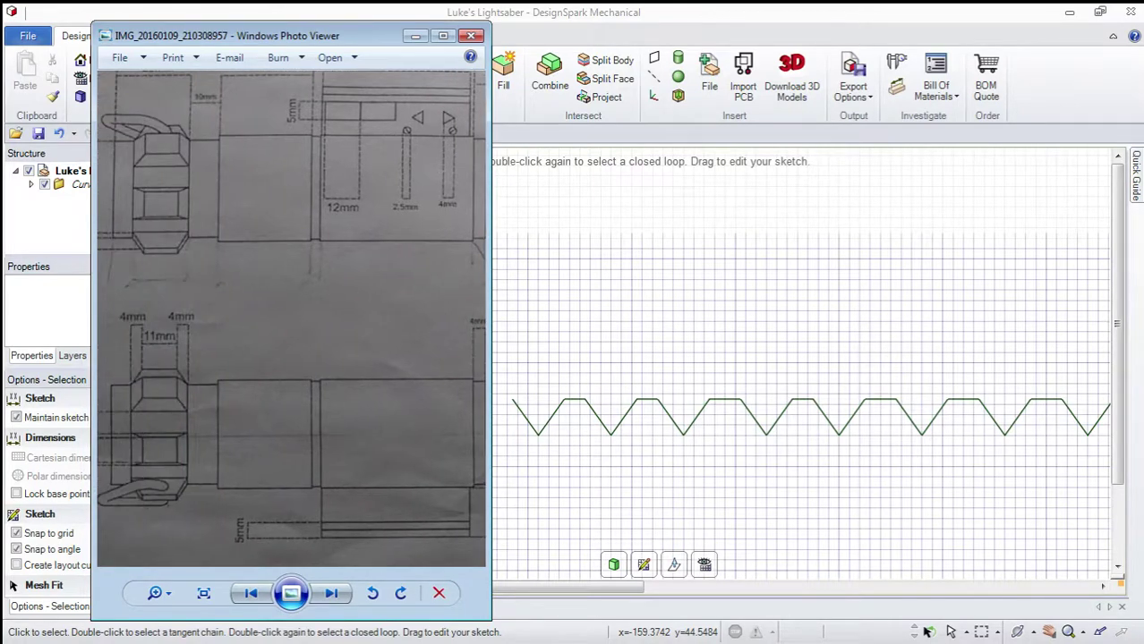
# Step: Switch back to DesignSpark Mechanical and sketch a 12 mm horizontal line from the grip's open end, followed by a 4.5 mm vertical rise
pyautogui.click(514, 374)
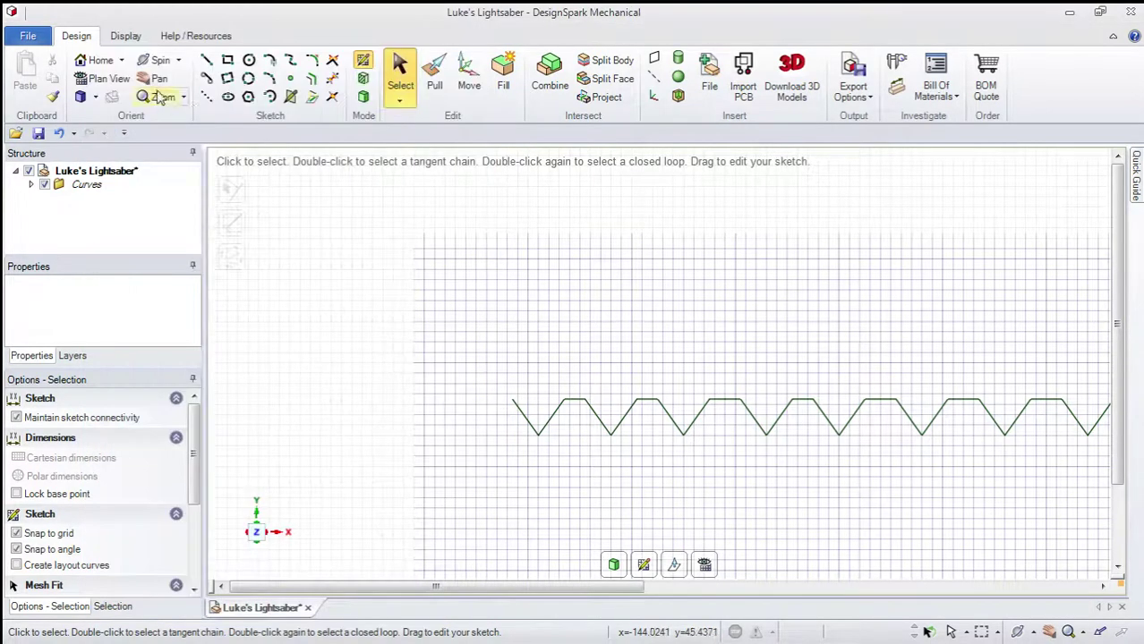
pyautogui.click(206, 59)
pyautogui.click(512, 400)
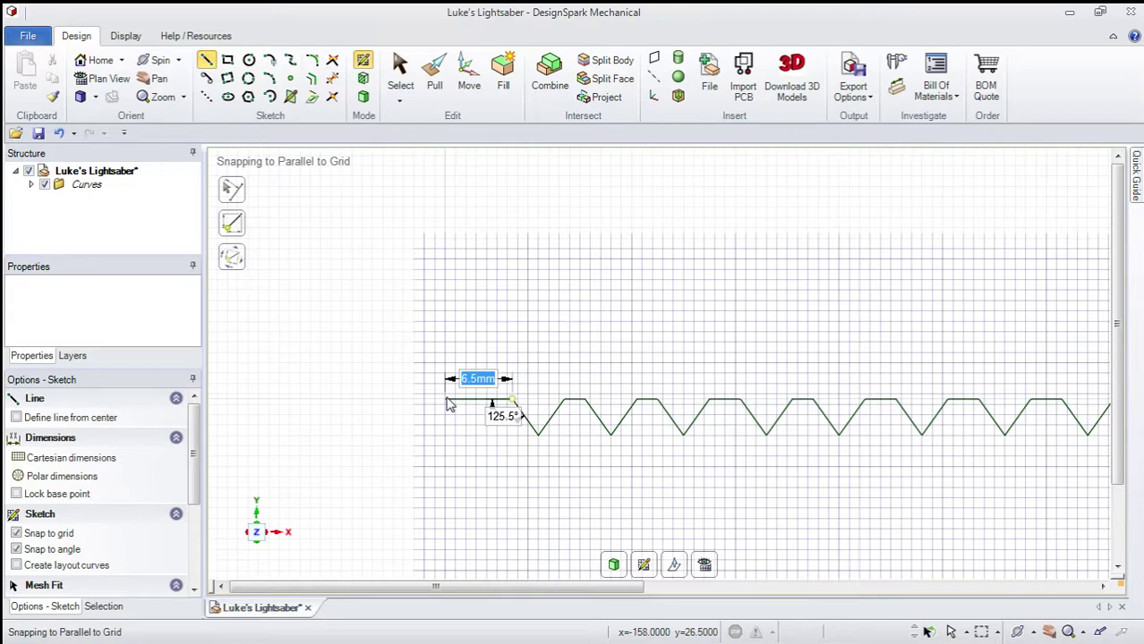
pyautogui.click(387, 399)
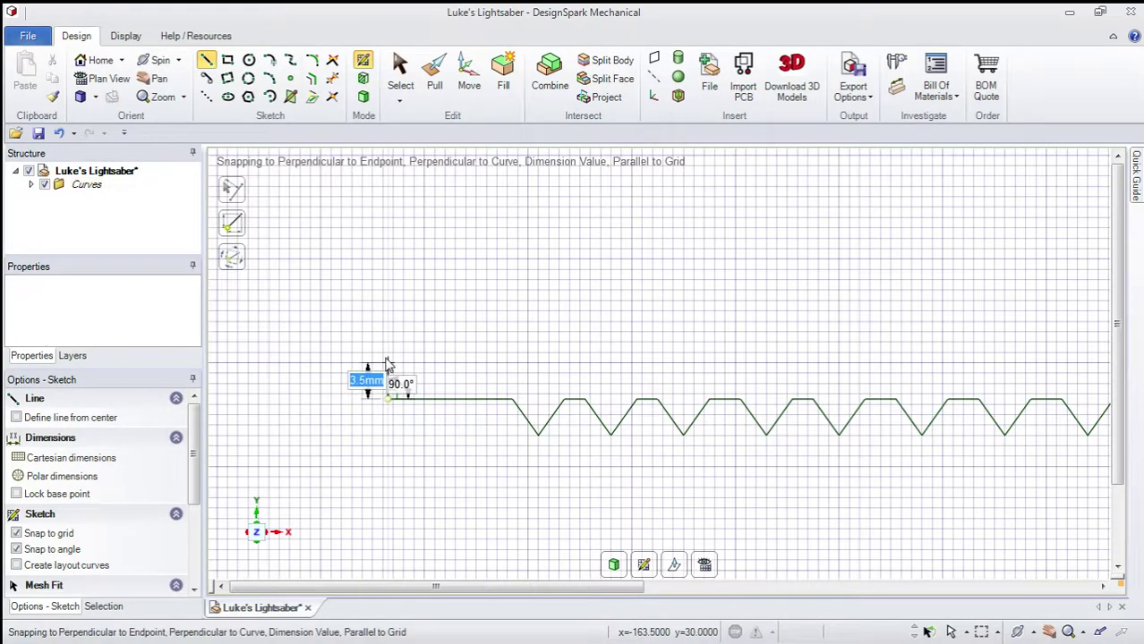
pyautogui.click(387, 363)
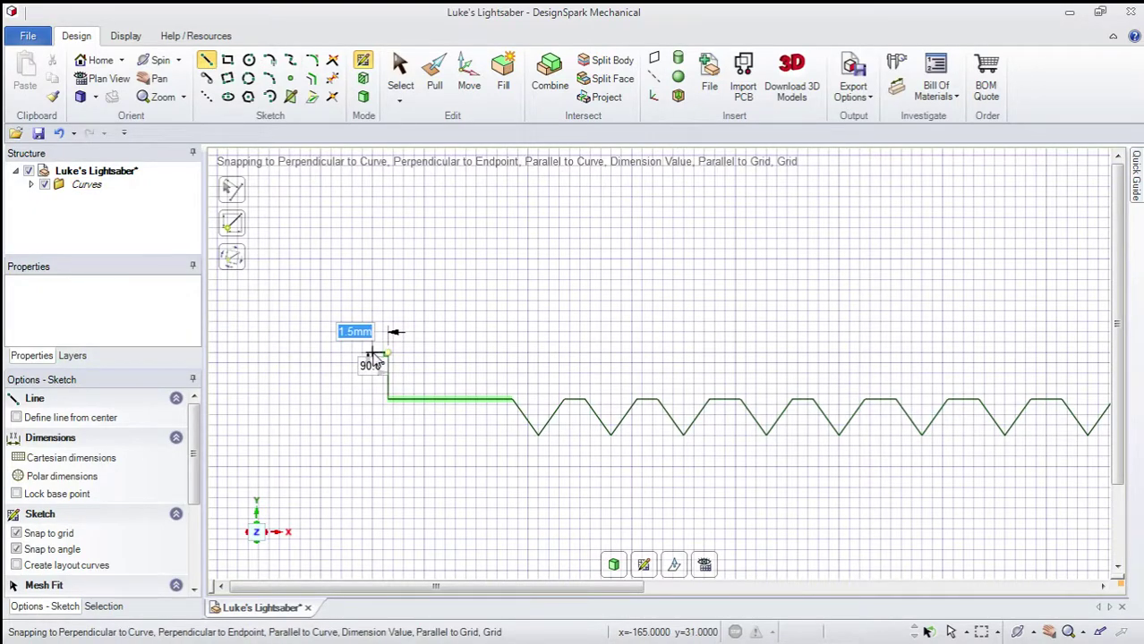
# Step: Continue the profile with a 51 mm horizontal body line and a groove 3 mm wide and 0.5 mm deep at its end
pyautogui.scroll(-6, 322, 363)
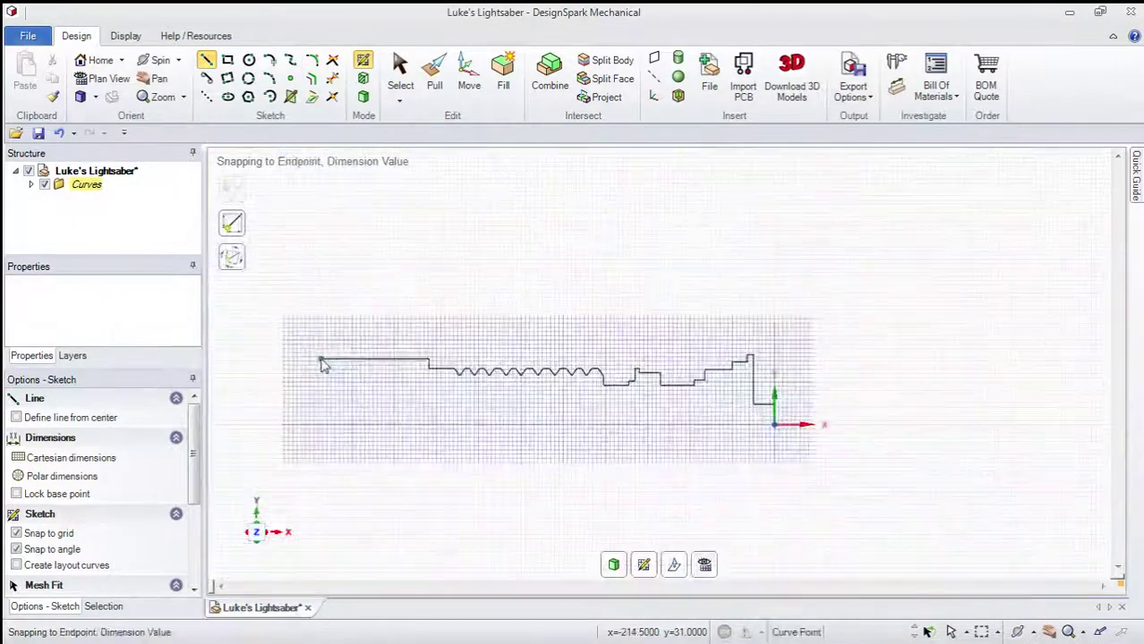
pyautogui.scroll(6, 324, 365)
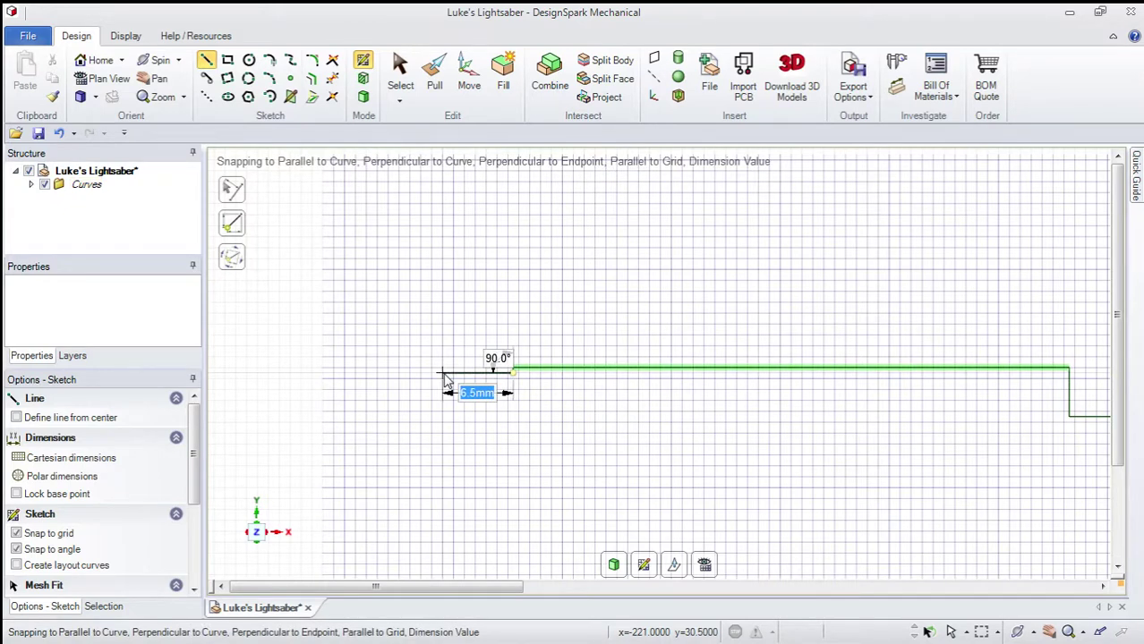
pyautogui.click(479, 371)
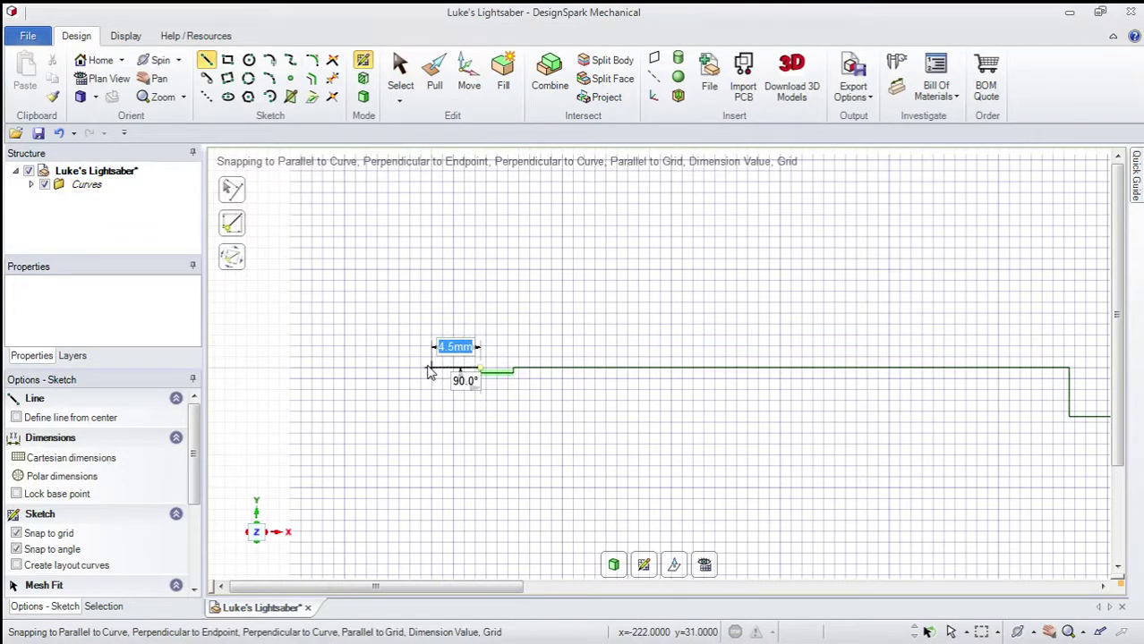
# Step: Sketch the second body section as a 31 mm horizontal line outward from the groove and end the line chain
pyautogui.write('31')
pyautogui.press('Return')
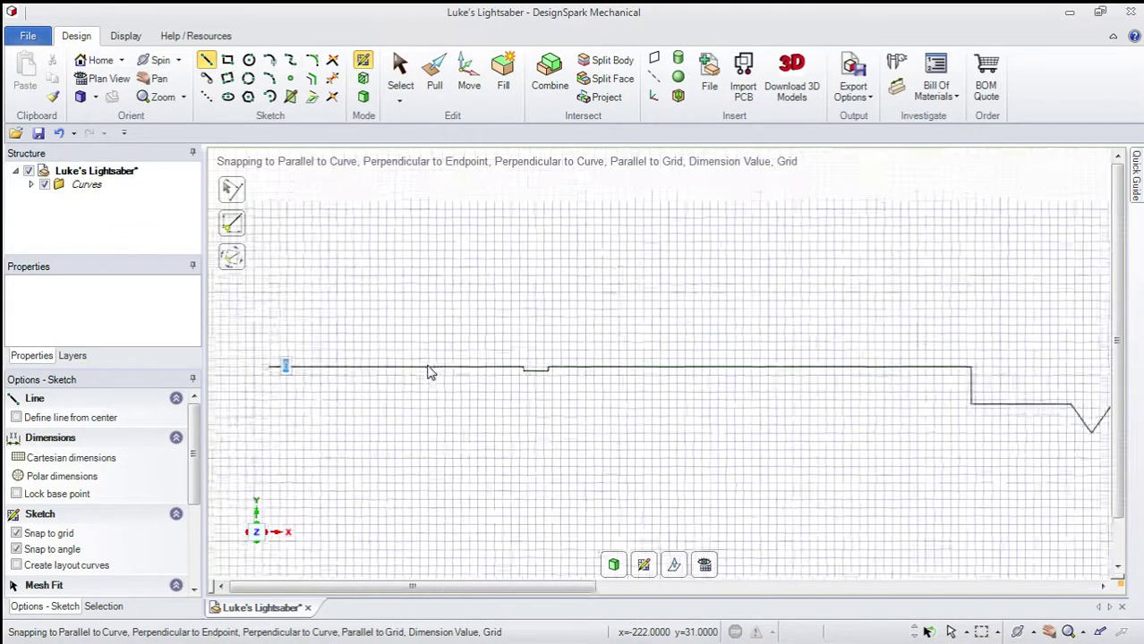
pyautogui.press('Escape')
pyautogui.click(328, 370)
pyautogui.scroll(2, 313, 376)
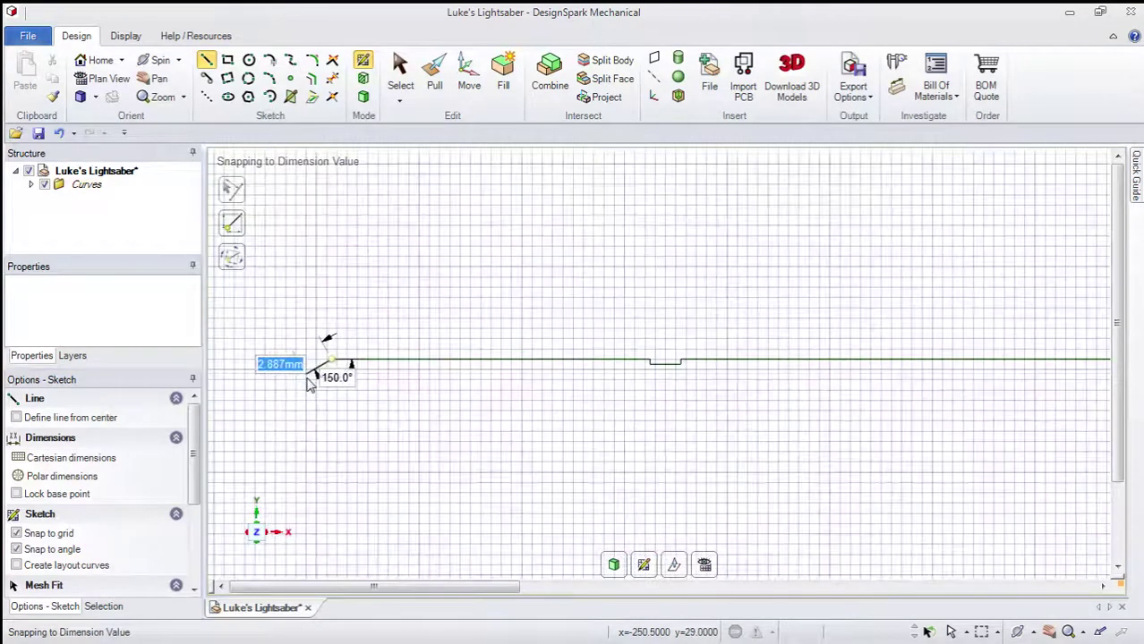
pyautogui.press('Escape')
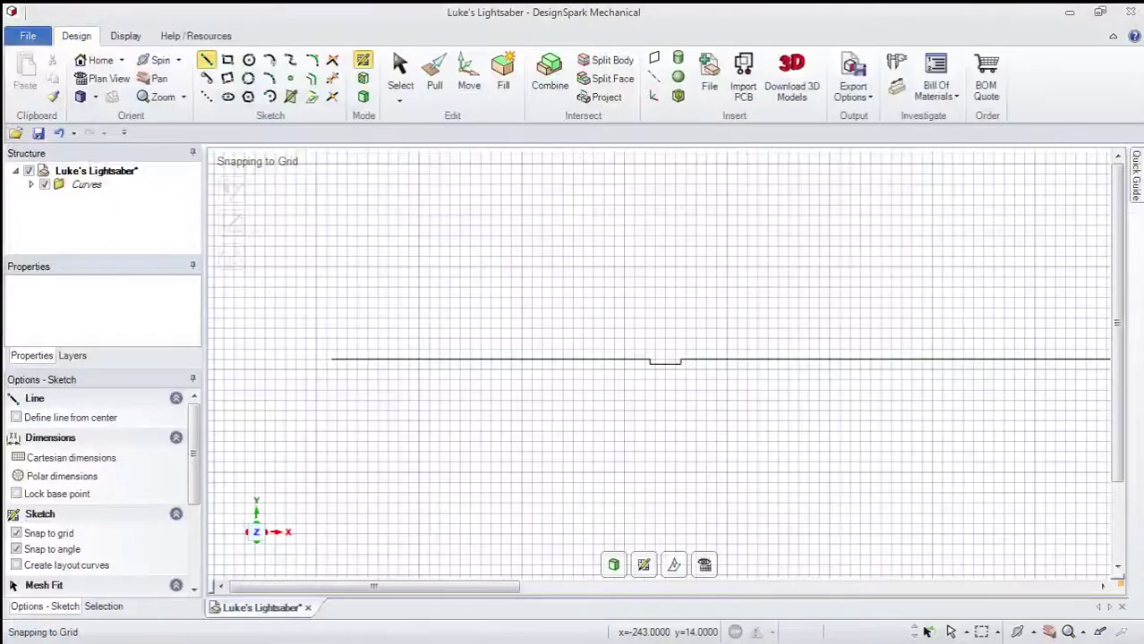
# Step: Bring up the reference photo in Windows Photo Viewer and examine the dimensions of the body's outer end and the clamp
pyautogui.click(493, 630)
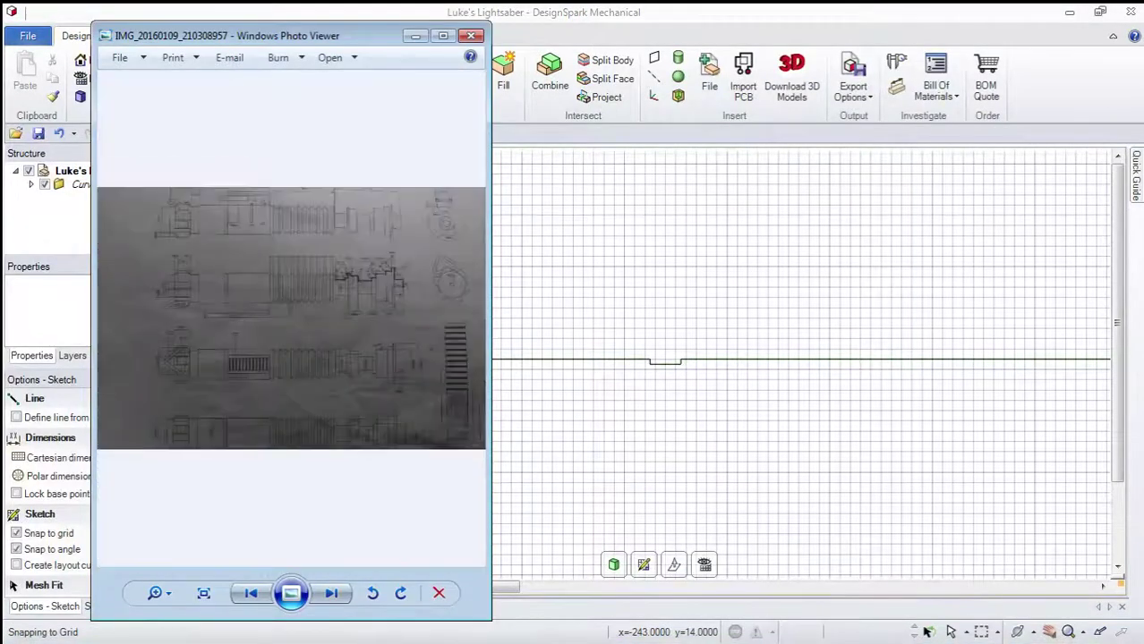
pyautogui.scroll(6, 291, 318)
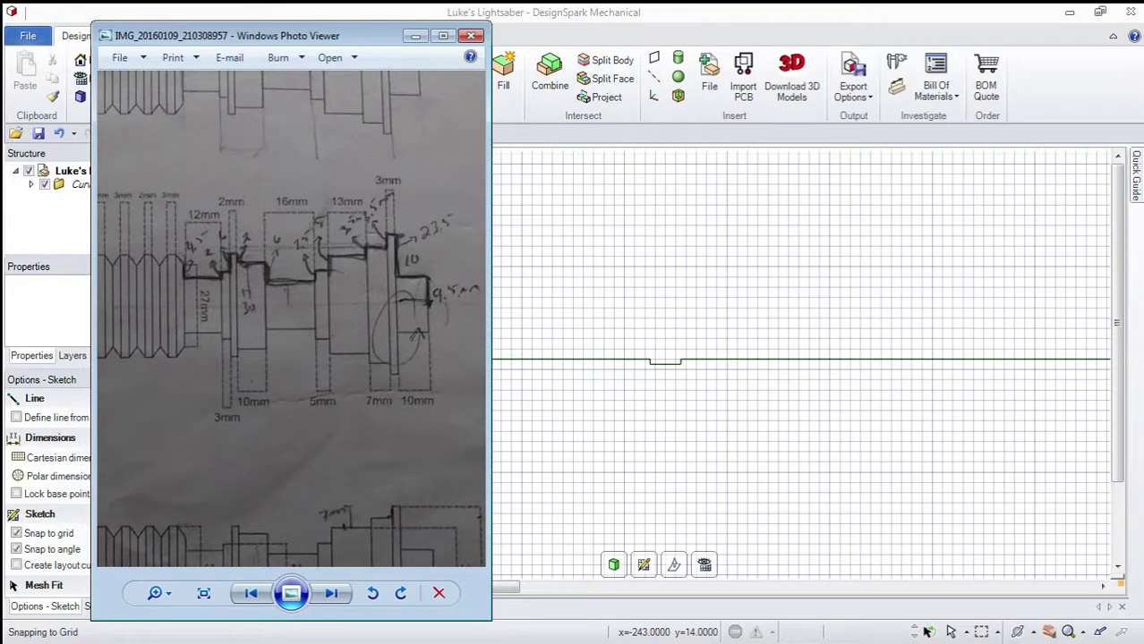
pyautogui.moveTo(291, 318); pyautogui.dragTo(342, 318)
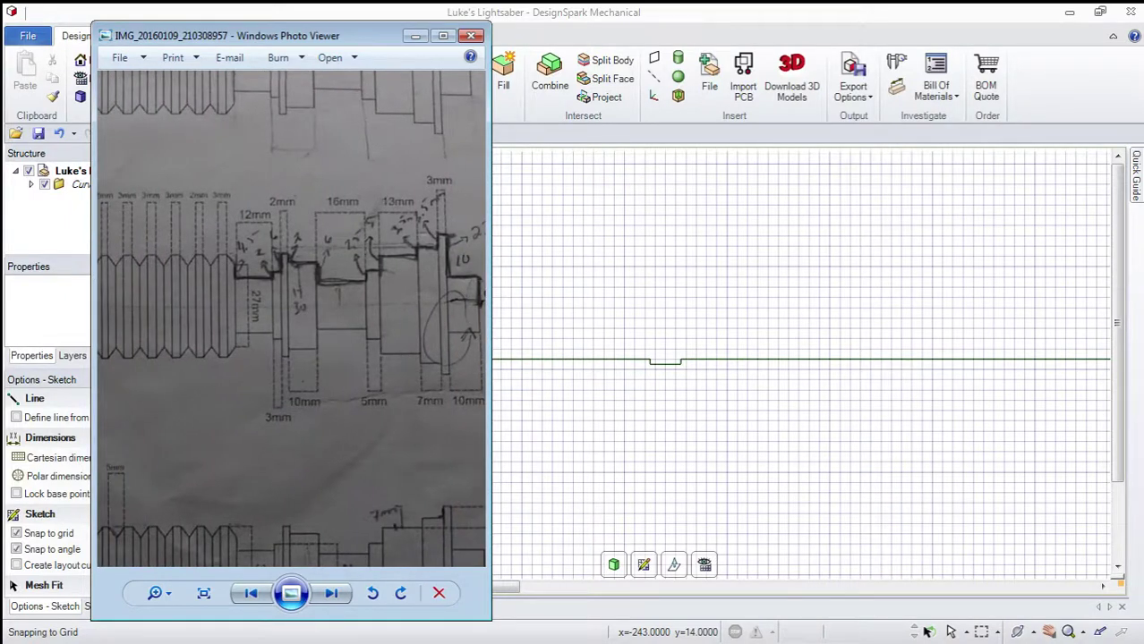
pyautogui.moveTo(116, 318); pyautogui.dragTo(499, 318)
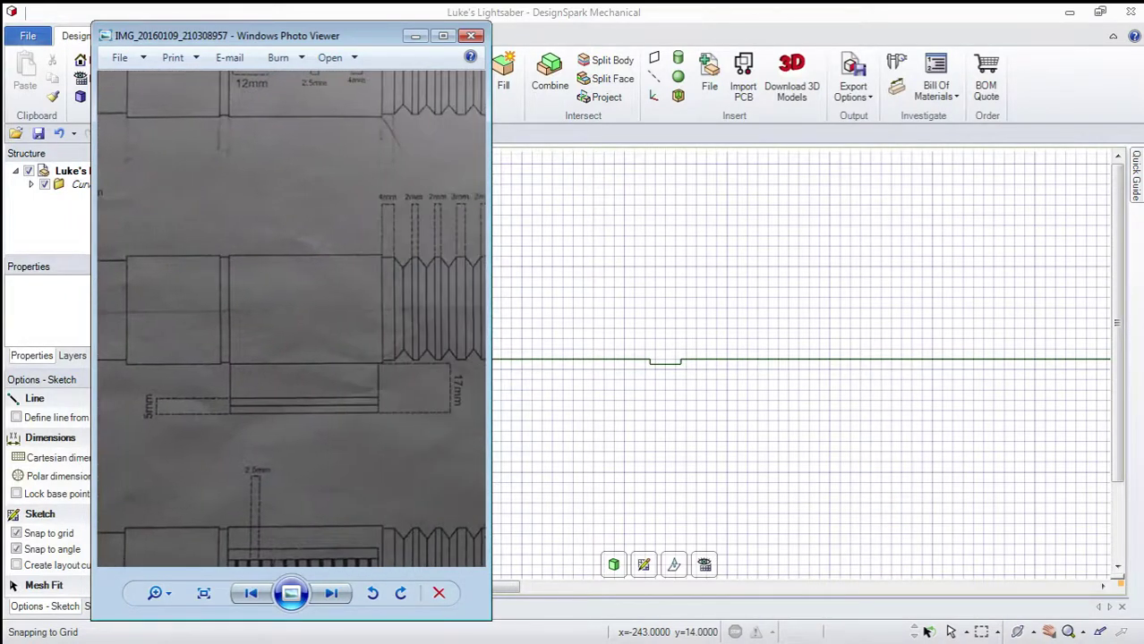
pyautogui.moveTo(241, 318)
pyautogui.mouseDown()
pyautogui.moveTo(357, 318)
pyautogui.moveTo(331, 318)
pyautogui.mouseUp()
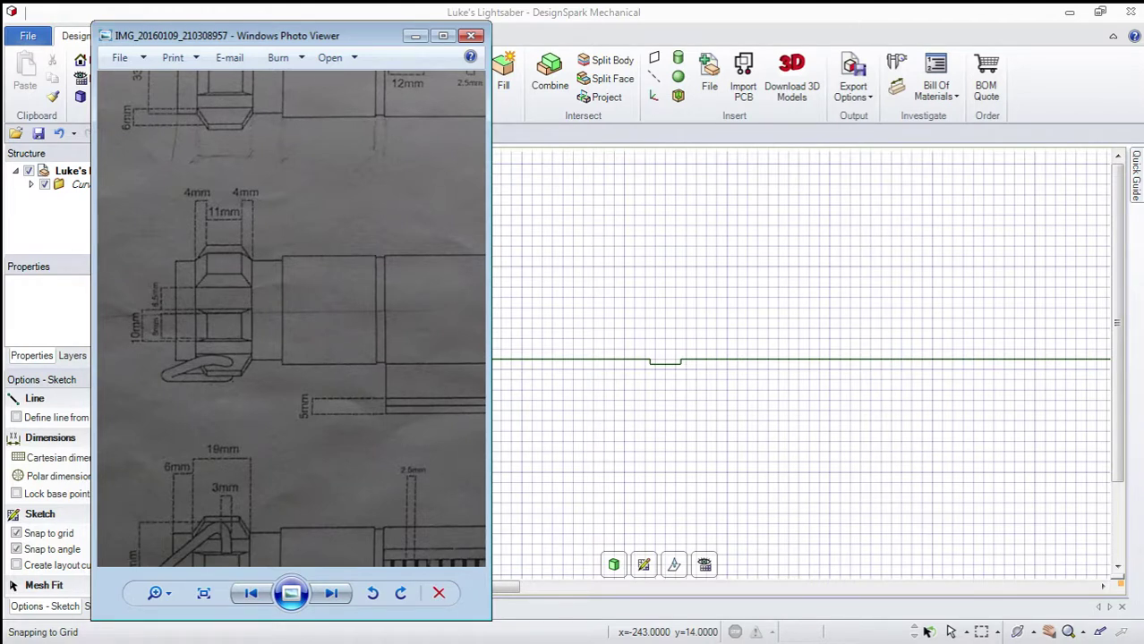
pyautogui.moveTo(291, 259); pyautogui.dragTo(294, 384)
pyautogui.moveTo(291, 318)
pyautogui.mouseDown()
pyautogui.moveTo(280, 252)
pyautogui.moveTo(261, 318)
pyautogui.mouseUp()
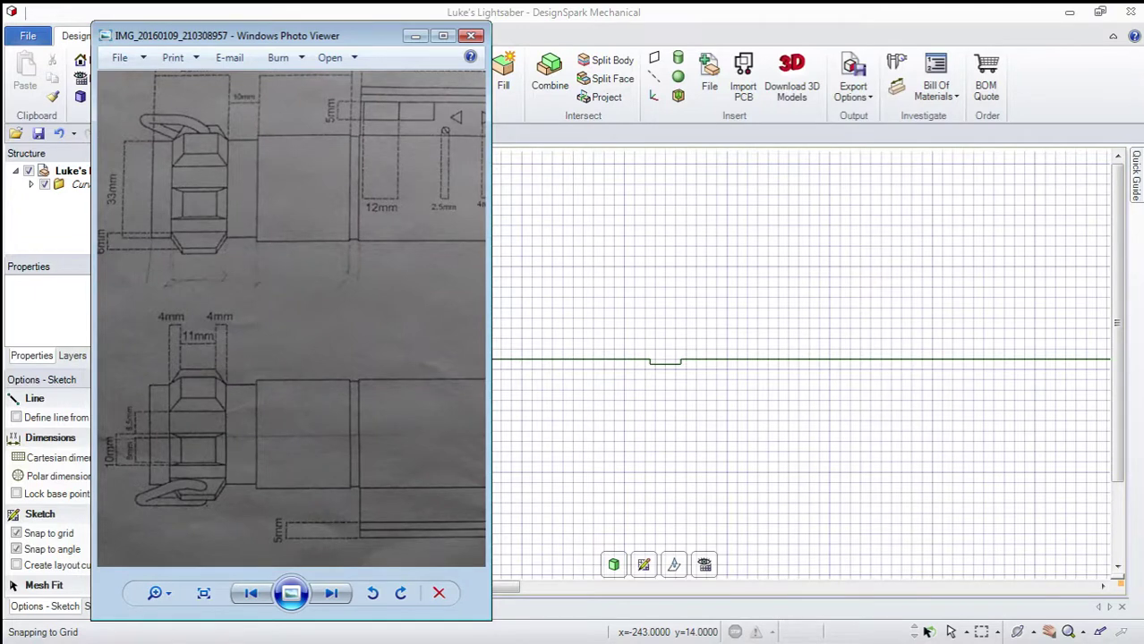
# Step: Return to DesignSpark Mechanical and sketch a 1.5 mm step down at the body's open end, followed by a 35 mm horizontal line outward
pyautogui.click(596, 152)
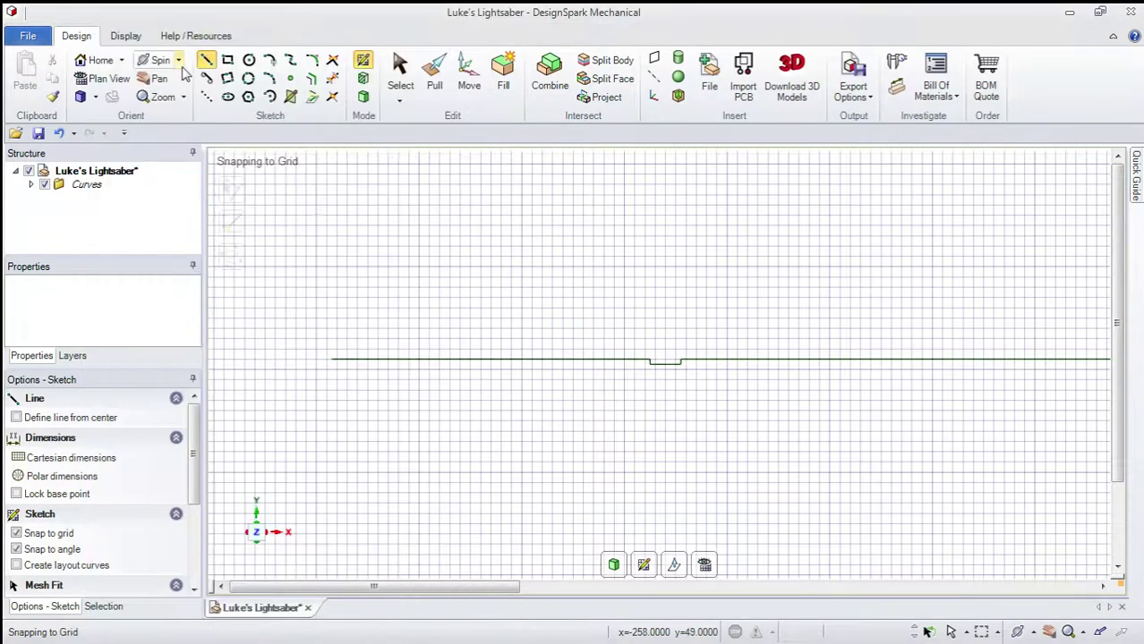
pyautogui.click(207, 60)
pyautogui.click(332, 360)
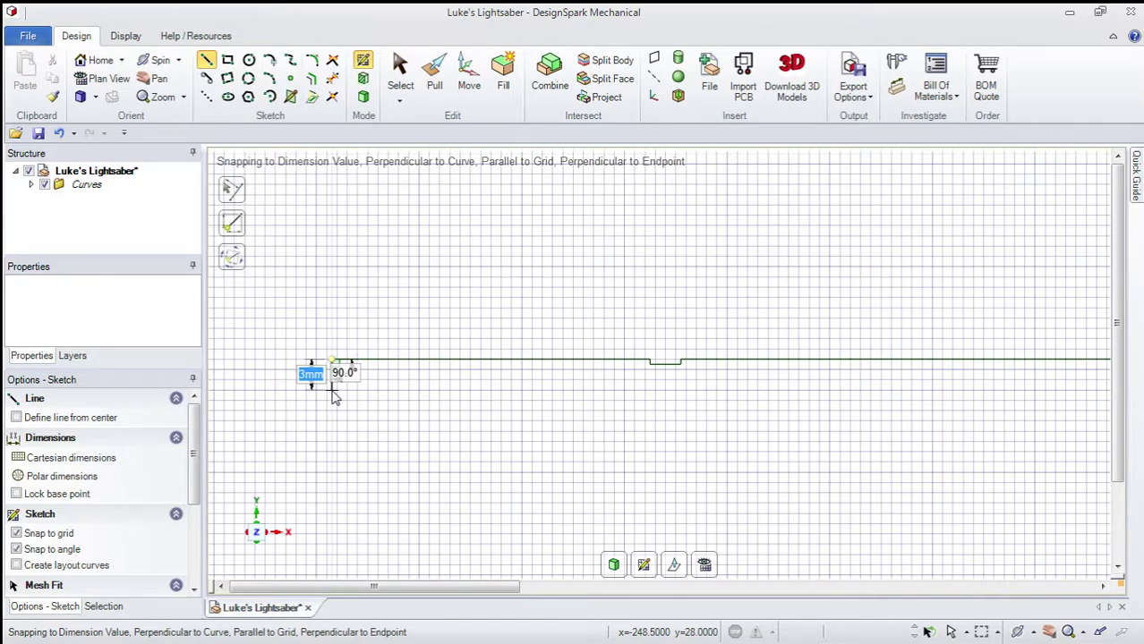
pyautogui.click(333, 385)
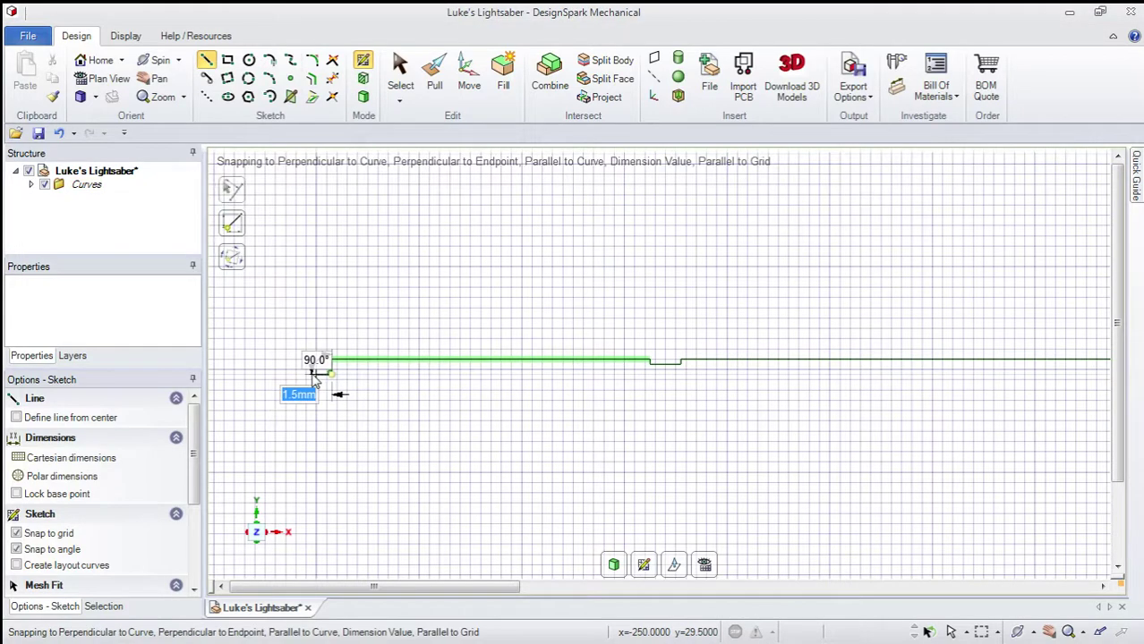
pyautogui.scroll(-5, 315, 378)
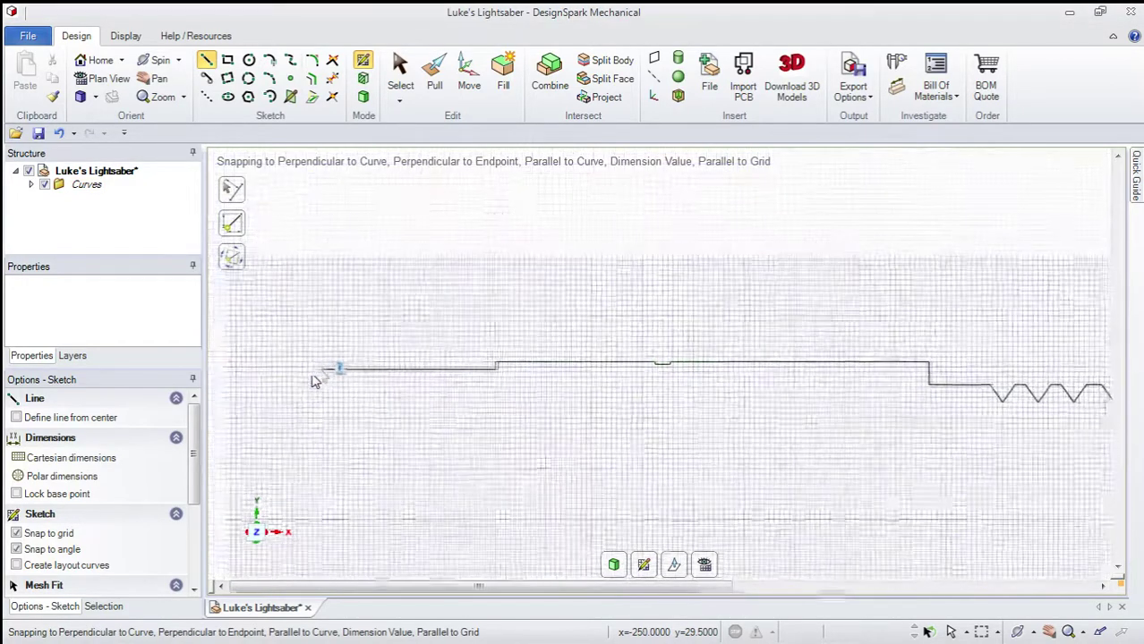
# Step: Close the half profile with a vertical line down to the horizontal axis and a line along that axis back to the origin
pyautogui.click(328, 372)
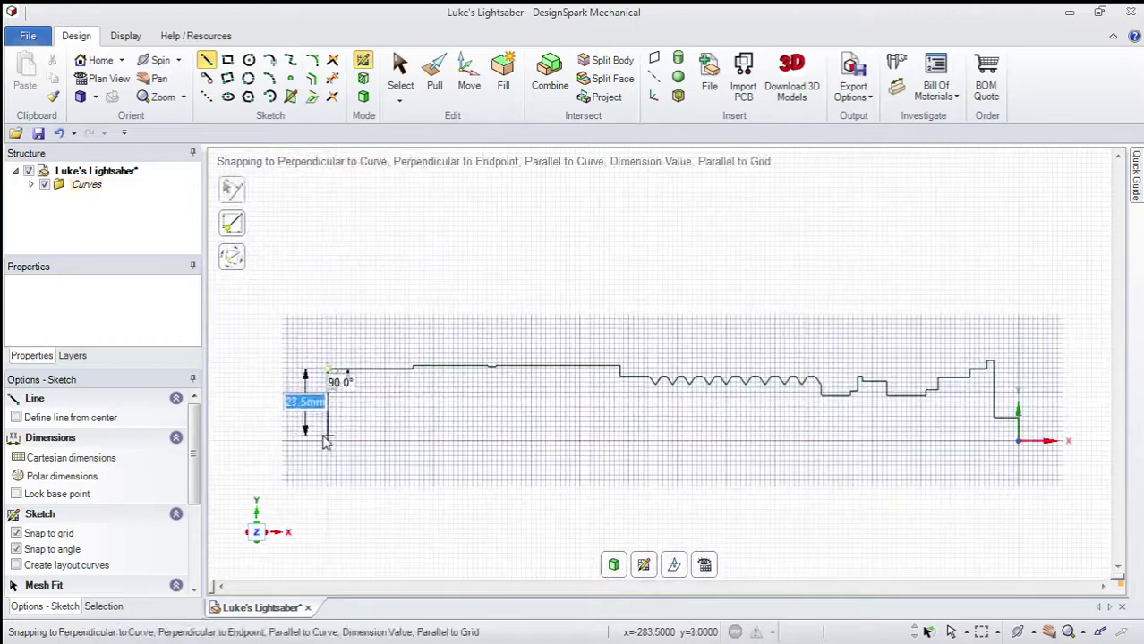
pyautogui.click(328, 441)
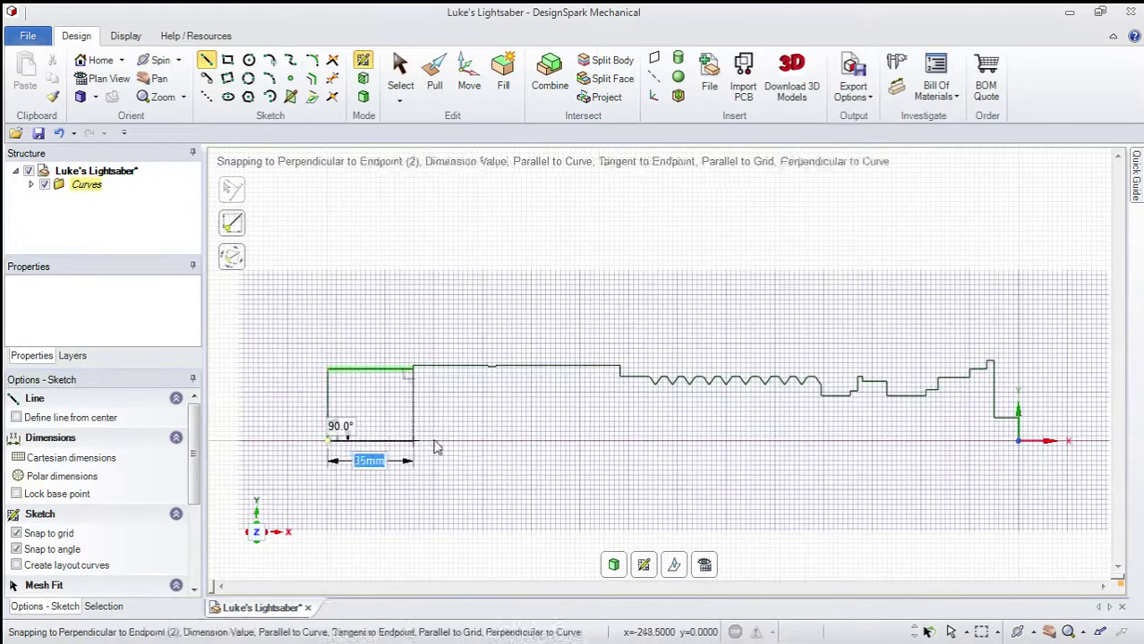
pyautogui.click(949, 439)
pyautogui.press('Escape')
# Step: Examine the closed half profile along its full length, from the origin end to the clamp end
pyautogui.scroll(-4, 940, 439)
pyautogui.scroll(6, 1079, 435)
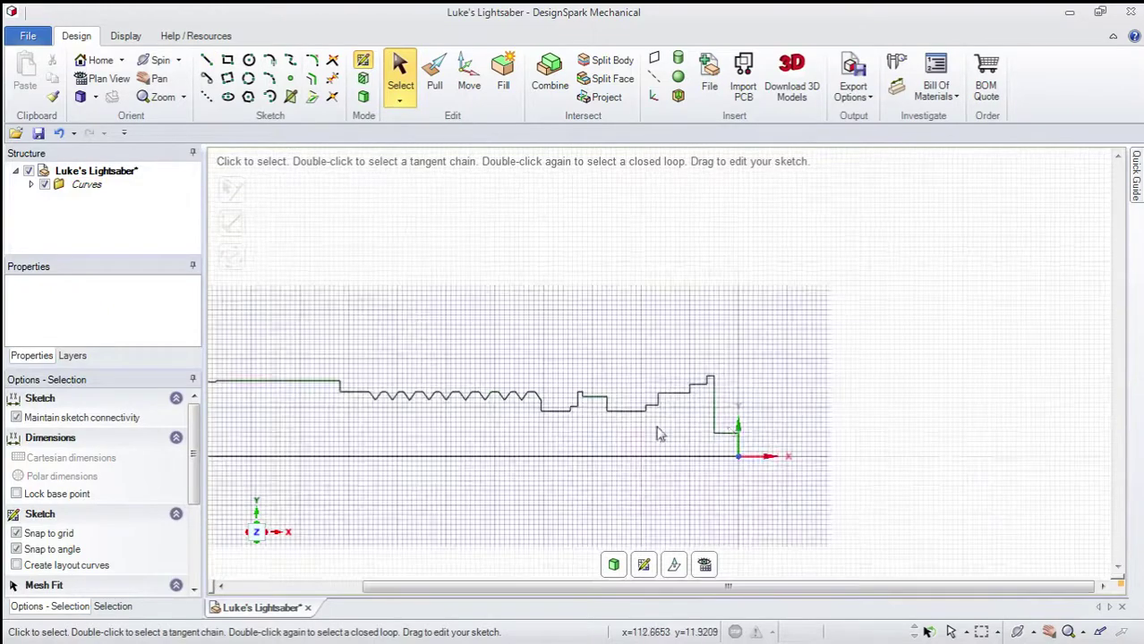
pyautogui.scroll(-4, 659, 435)
pyautogui.scroll(6, 502, 444)
pyautogui.scroll(-1, 863, 432)
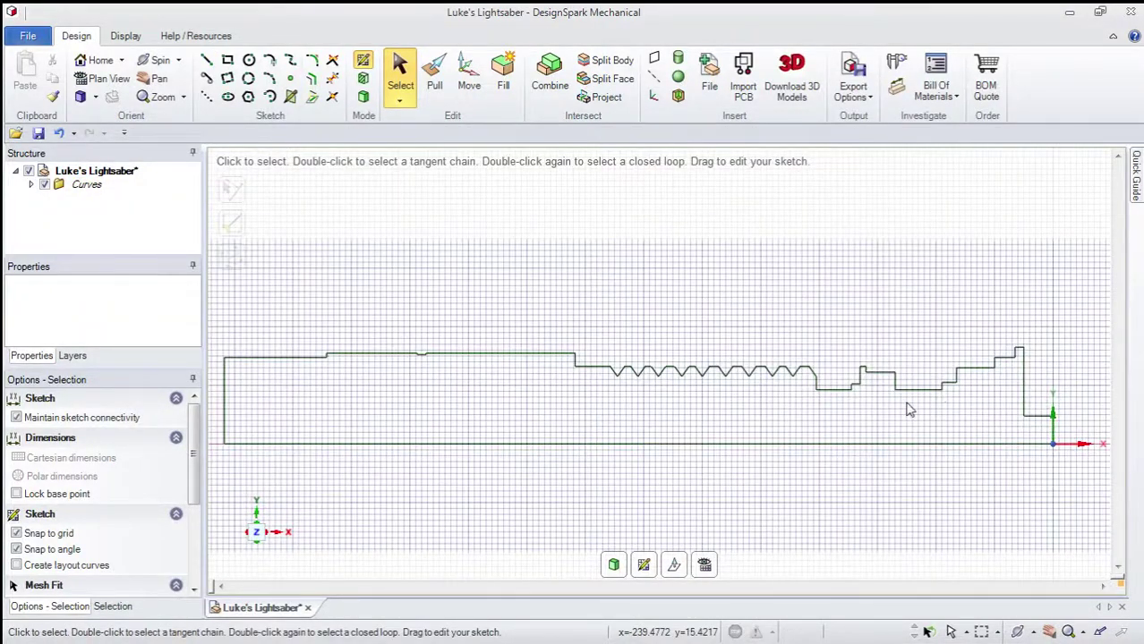
pyautogui.scroll(-3, 925, 404)
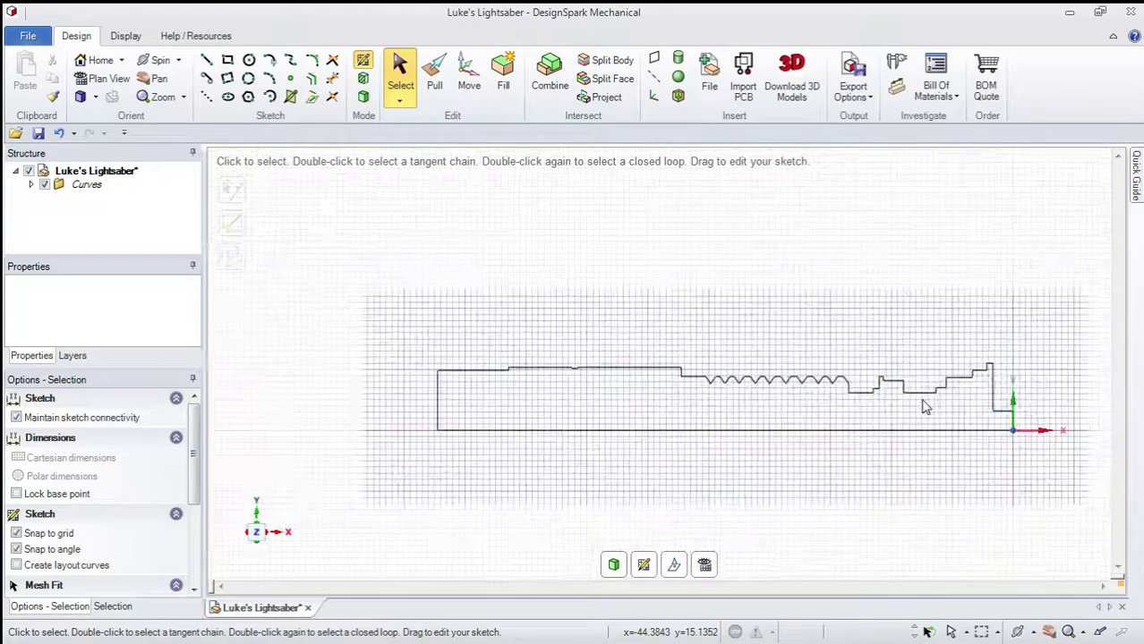
pyautogui.moveTo(925, 404)
pyautogui.mouseDown(button='middle')
pyautogui.moveTo(841, 410)
pyautogui.moveTo(904, 409)
pyautogui.mouseUp(button='middle')
pyautogui.scroll(3, 978, 411)
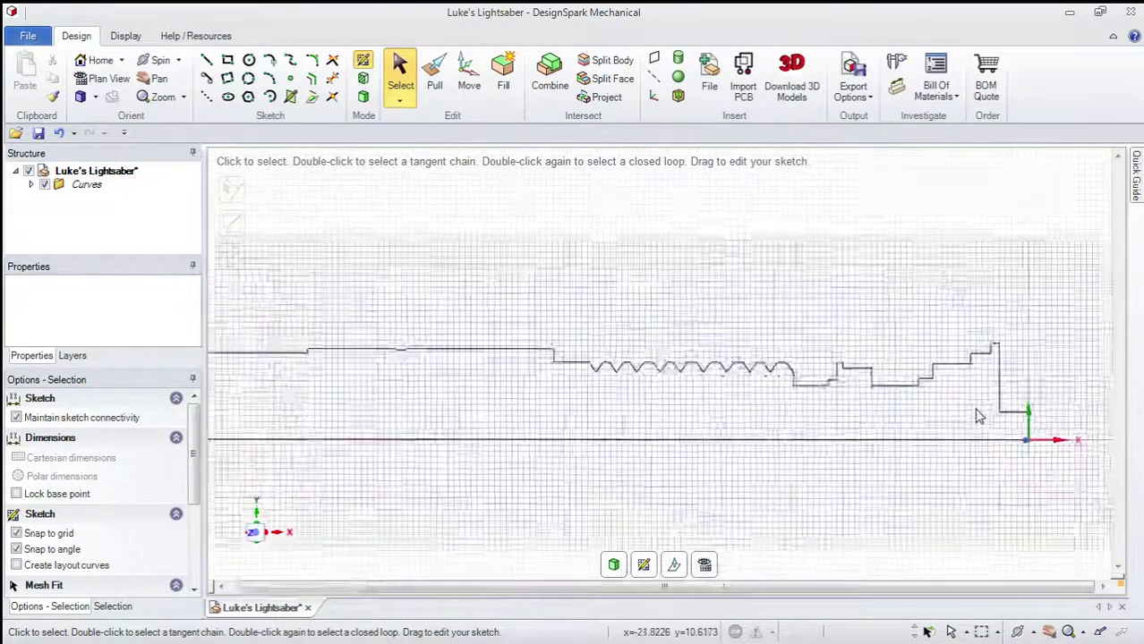
pyautogui.scroll(-2, 977, 412)
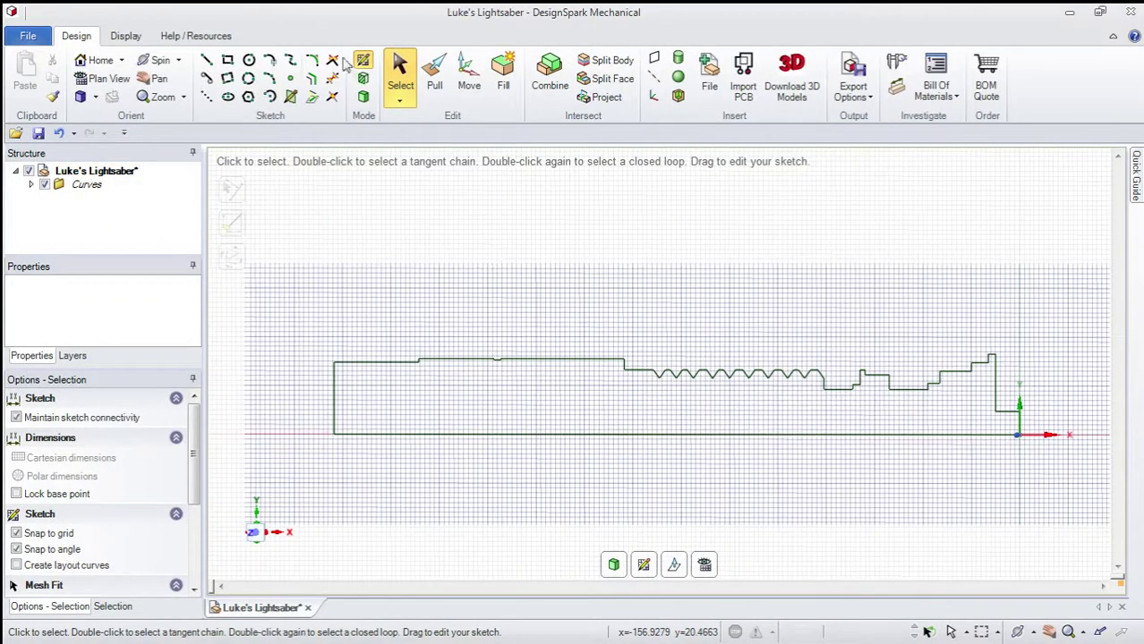
# Step: Change from sketch mode to 3D mode to turn the closed half profile into a surface
pyautogui.click(363, 97)
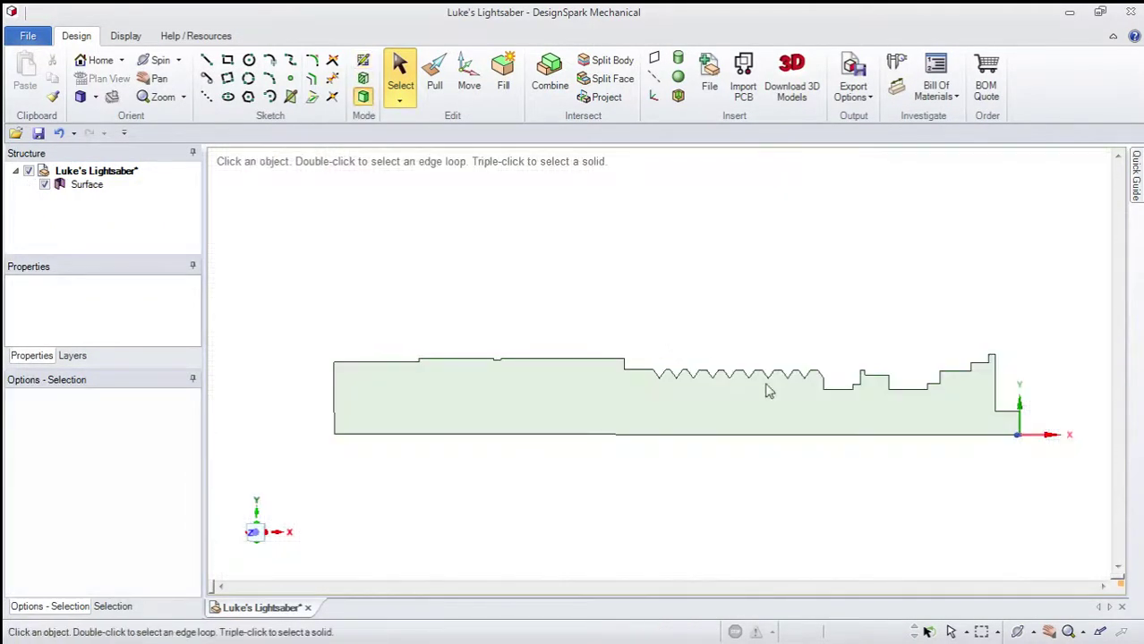
pyautogui.moveTo(766, 388)
pyautogui.mouseDown(button='middle')
pyautogui.moveTo(950, 393)
pyautogui.moveTo(832, 398)
pyautogui.mouseUp(button='middle')
pyautogui.scroll(-5, 528, 437)
pyautogui.scroll(5, 358, 432)
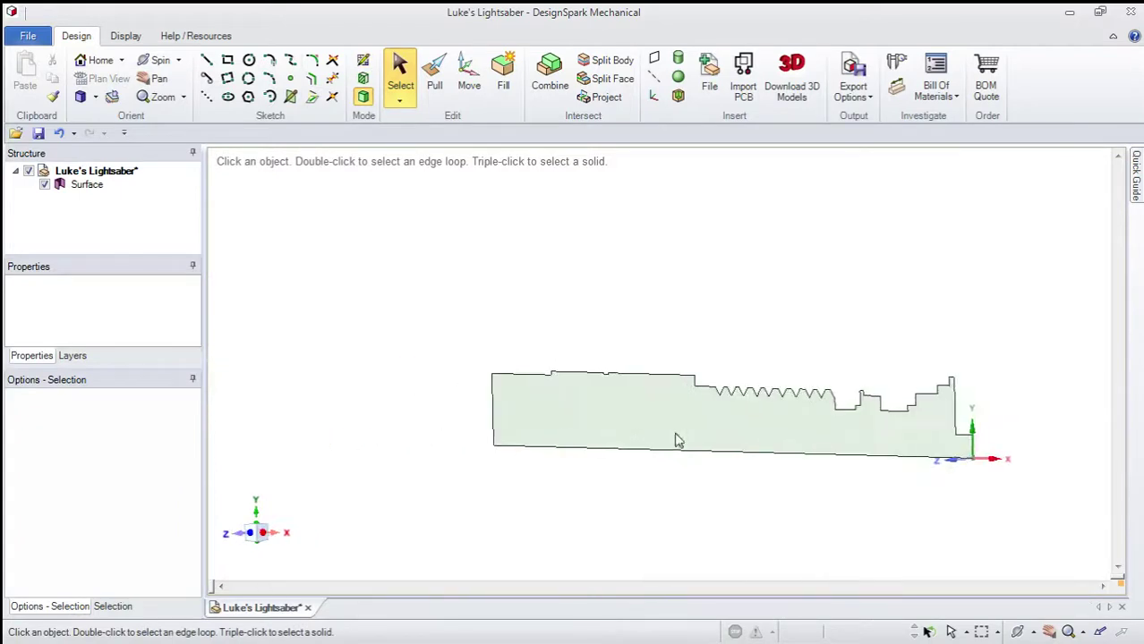
# Step: Revolve the profile surface a full turn about the X axis with the Pull tool to form the solid hilt, and leave the tool
pyautogui.click(700, 429)
pyautogui.click(434, 79)
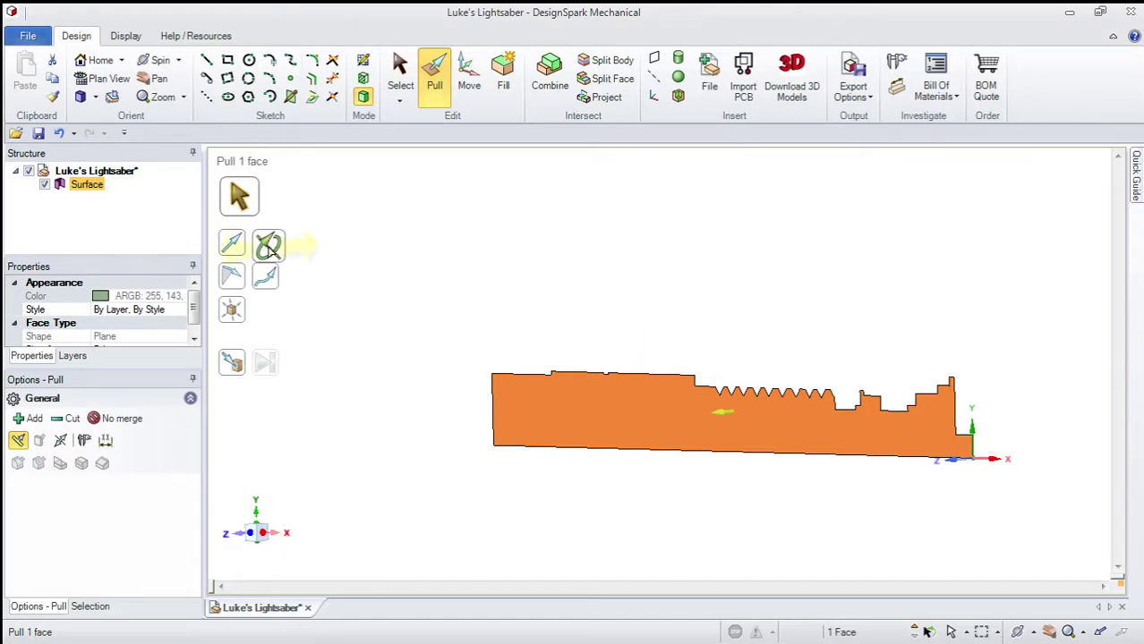
pyautogui.click(269, 249)
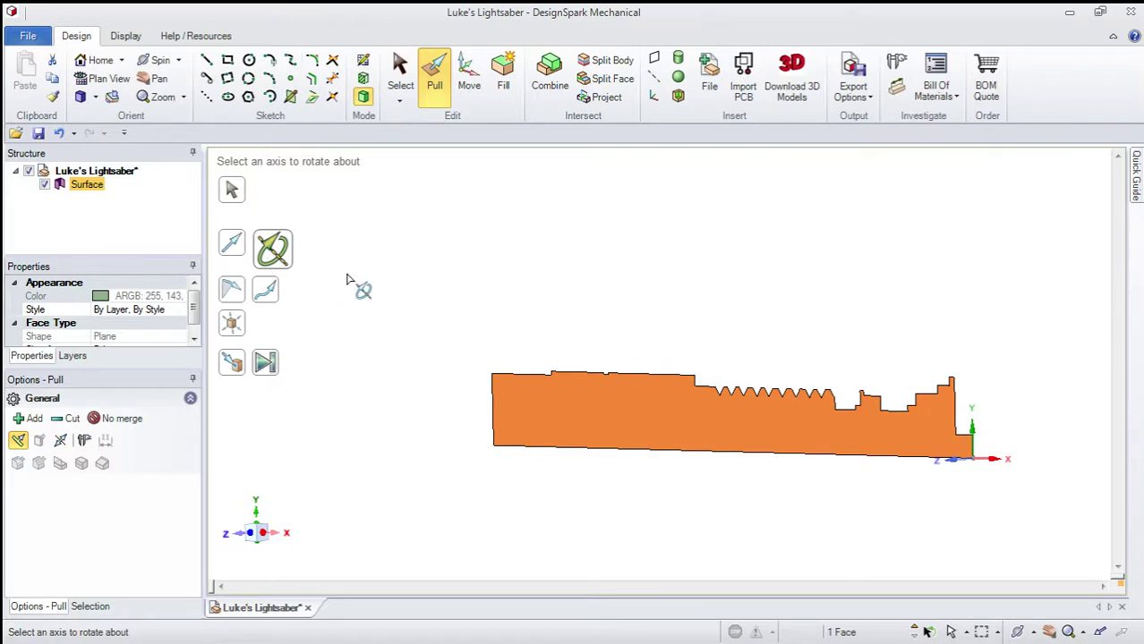
pyautogui.click(993, 456)
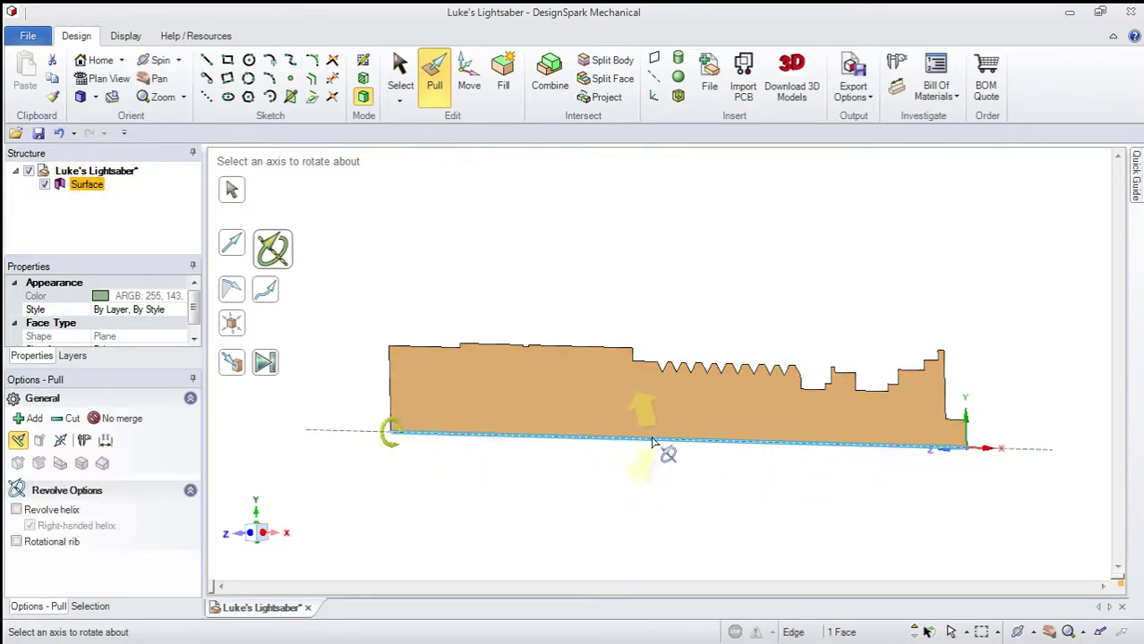
pyautogui.click(986, 451)
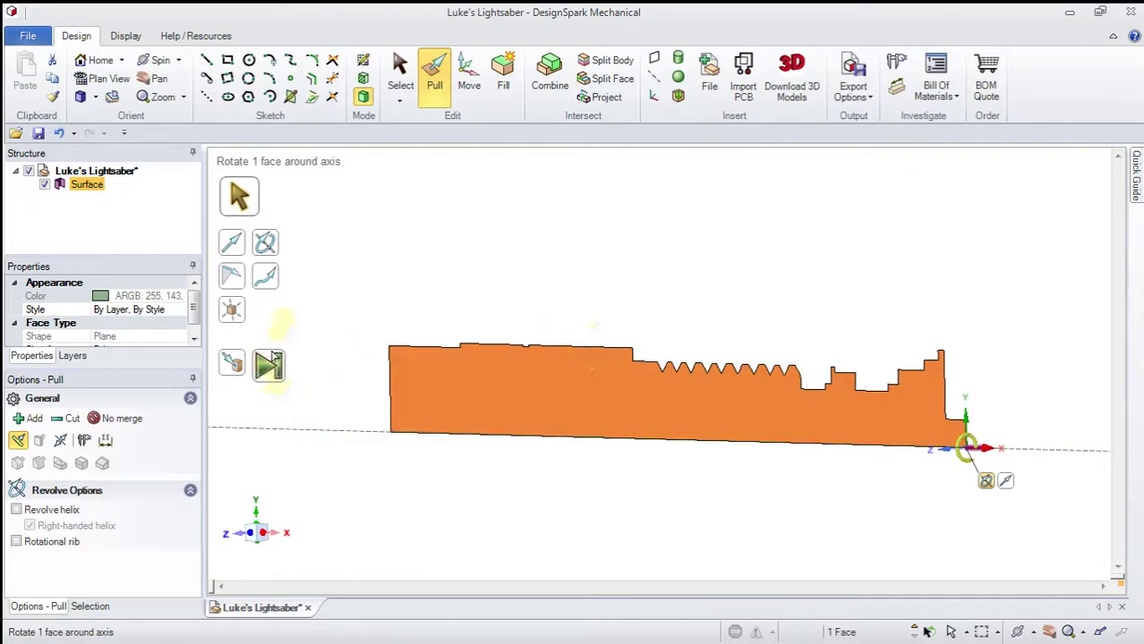
pyautogui.click(267, 363)
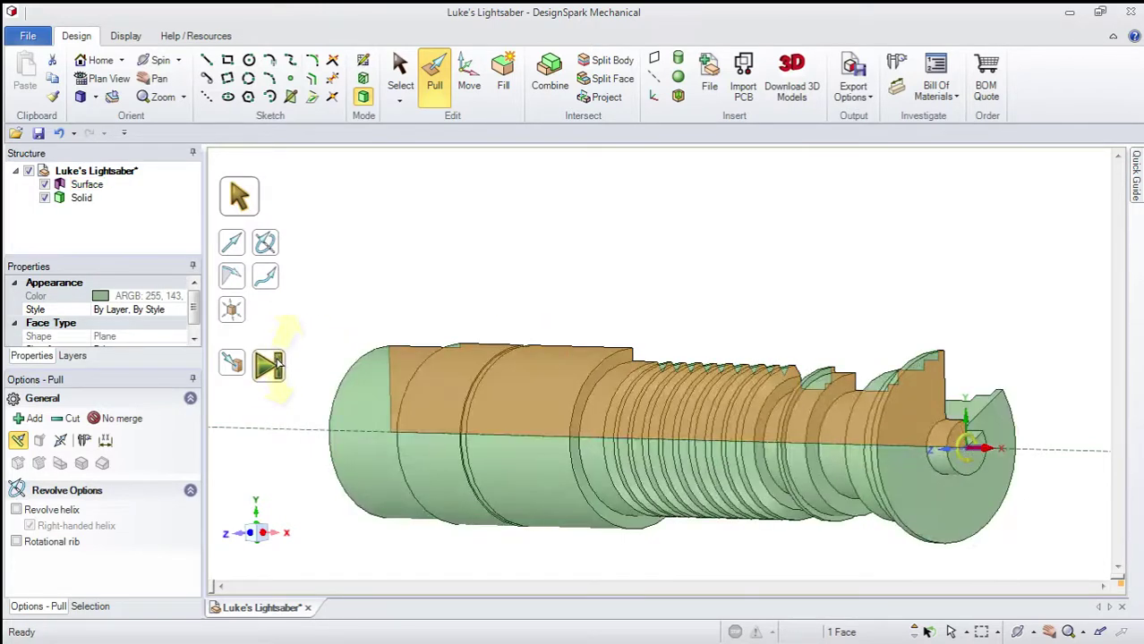
pyautogui.press('s')
pyautogui.scroll(-4, 676, 385)
pyautogui.moveTo(678, 362); pyautogui.dragTo(873, 331, button='middle')
pyautogui.scroll(-2, 840, 385)
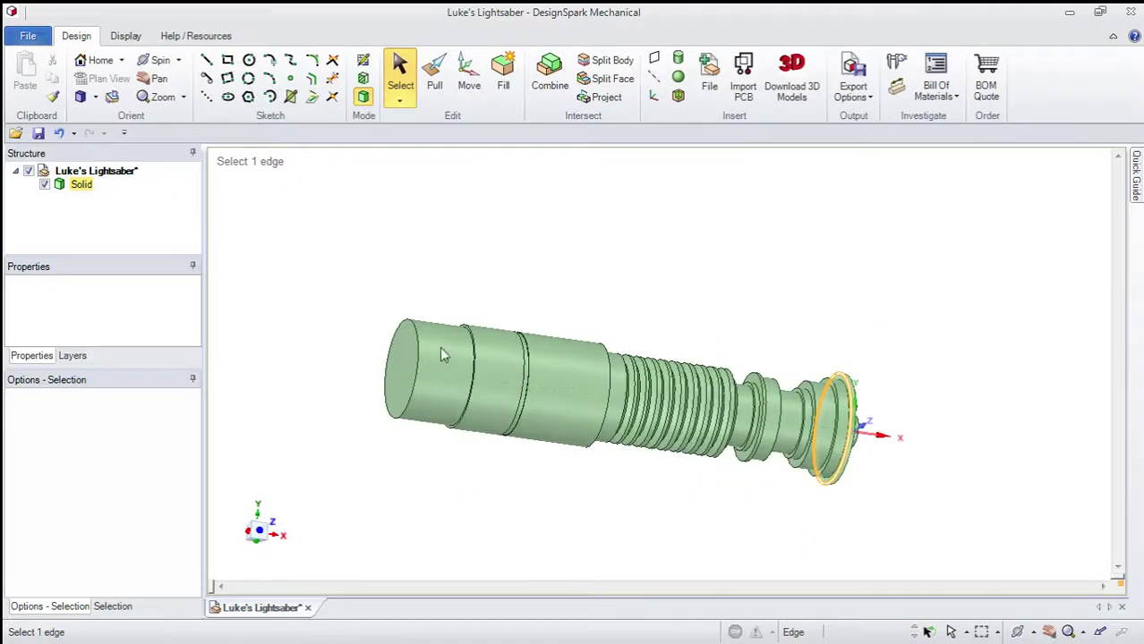
# Step: Insert a reference plane tangent to the cylindrical face at the hilt's far end, and leave the plane tool
pyautogui.moveTo(430, 349); pyautogui.dragTo(723, 328, button='middle')
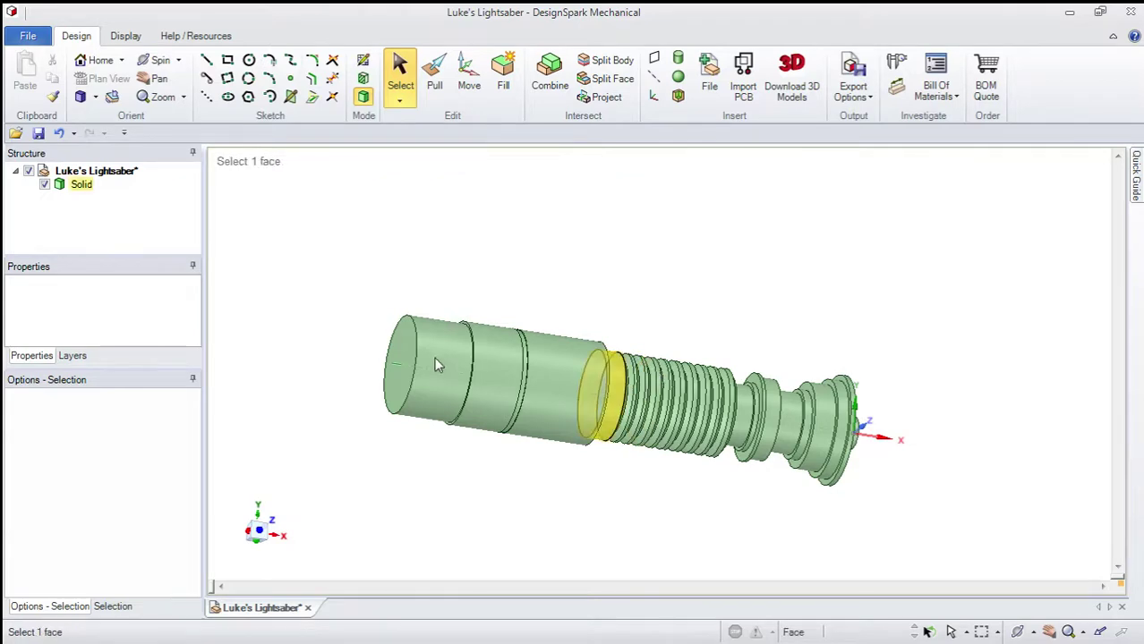
pyautogui.scroll(3, 434, 362)
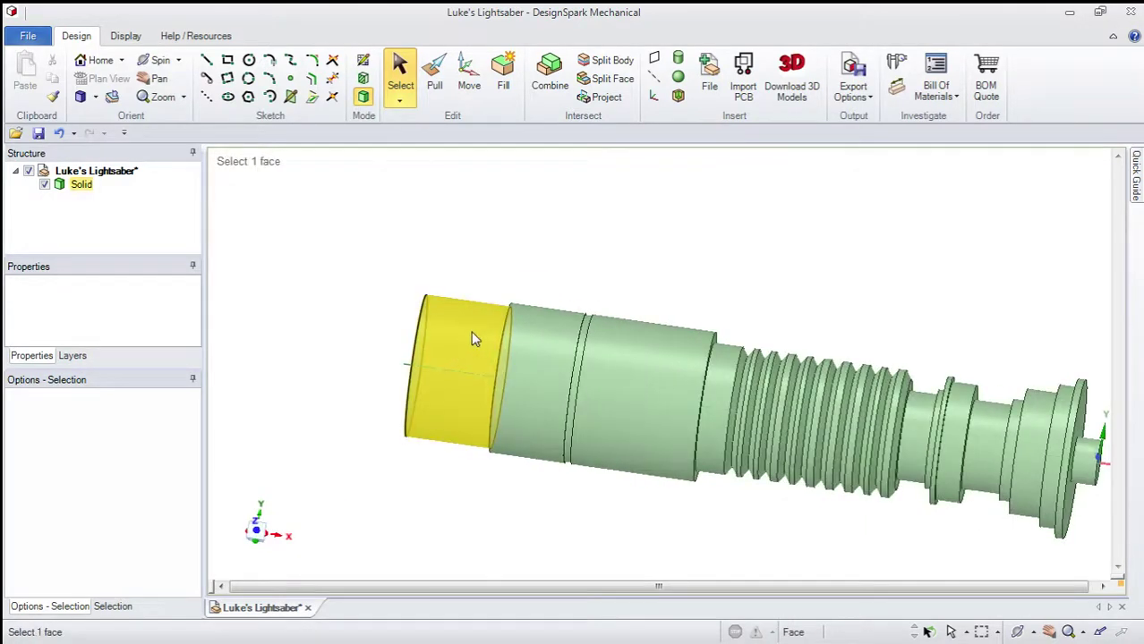
pyautogui.scroll(-3, 474, 339)
pyautogui.click(79, 97)
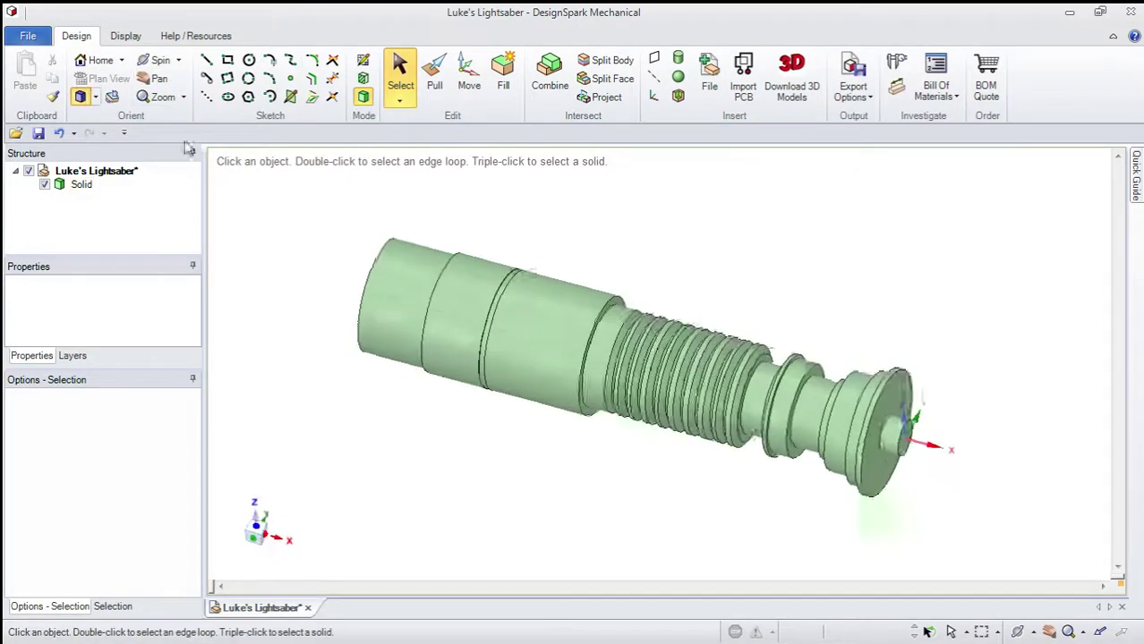
pyautogui.click(656, 59)
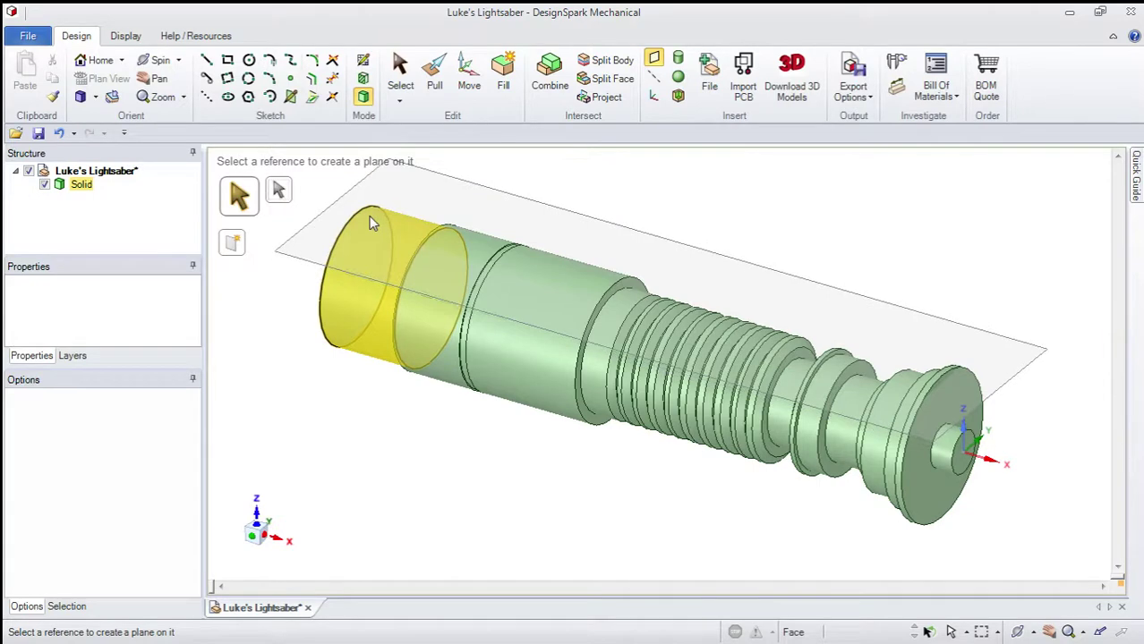
pyautogui.click(374, 224)
pyautogui.press('Escape')
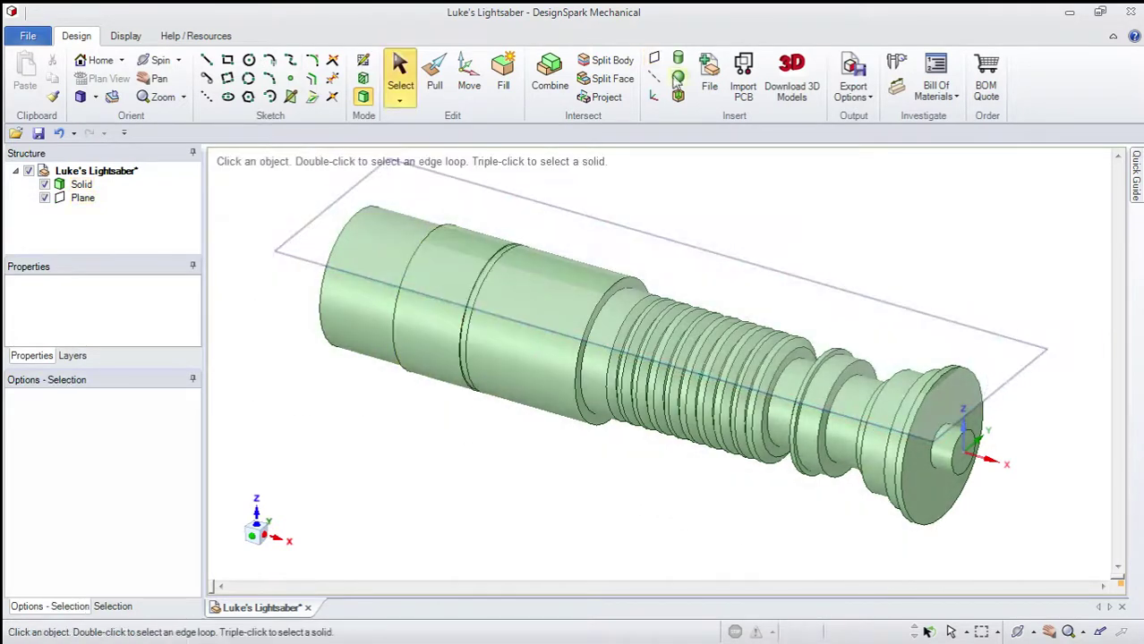
# Step: Start a sketch on the tangent plane and view it head-on at the end section of the hilt
pyautogui.click(400, 221)
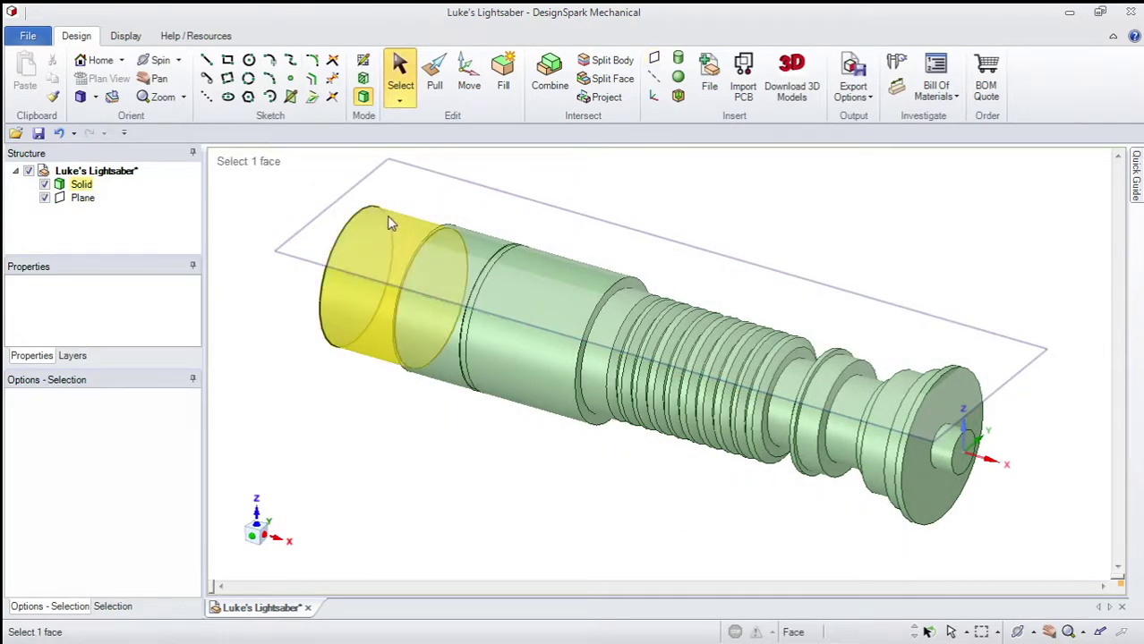
pyautogui.scroll(3, 390, 208)
pyautogui.click(523, 179)
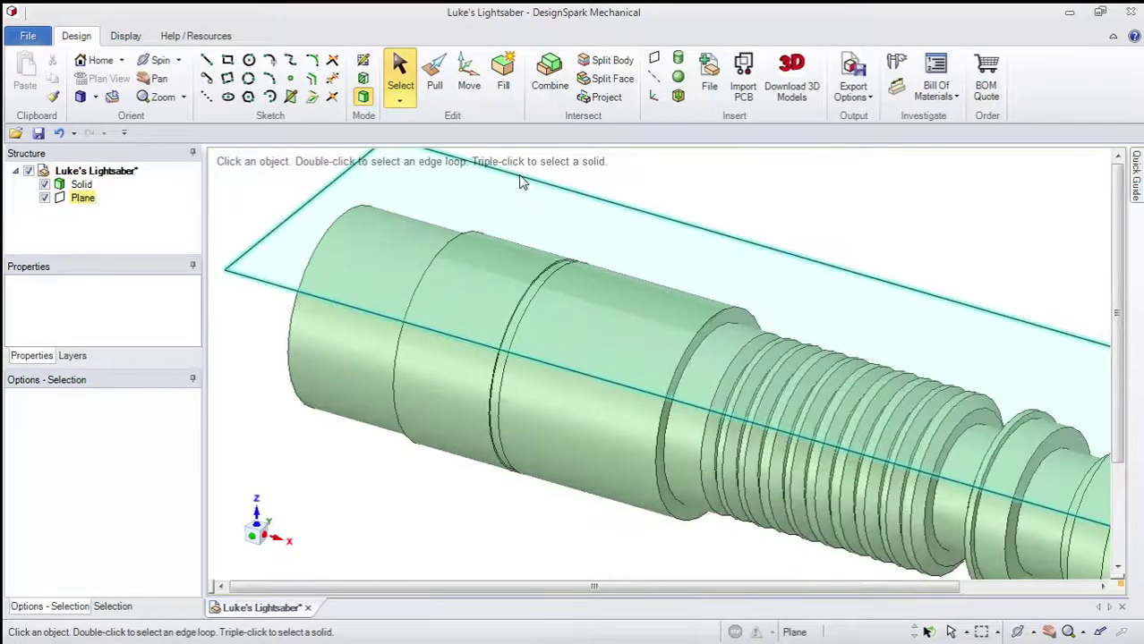
pyautogui.click(363, 60)
pyautogui.click(105, 78)
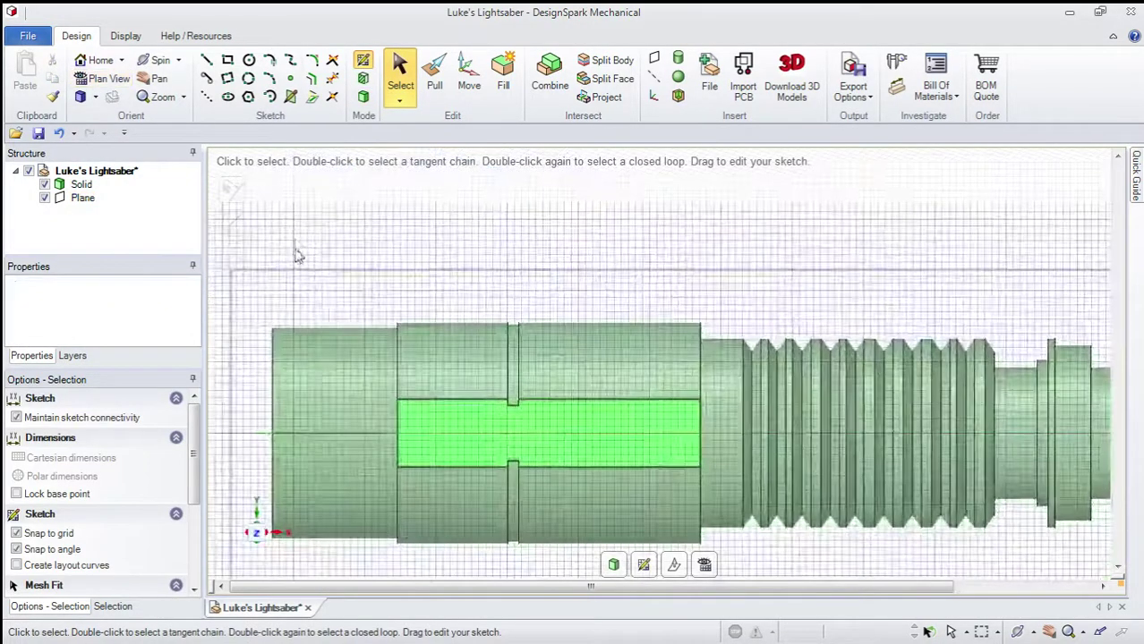
pyautogui.scroll(-3, 298, 256)
pyautogui.scroll(5, 375, 360)
pyautogui.scroll(-2, 390, 306)
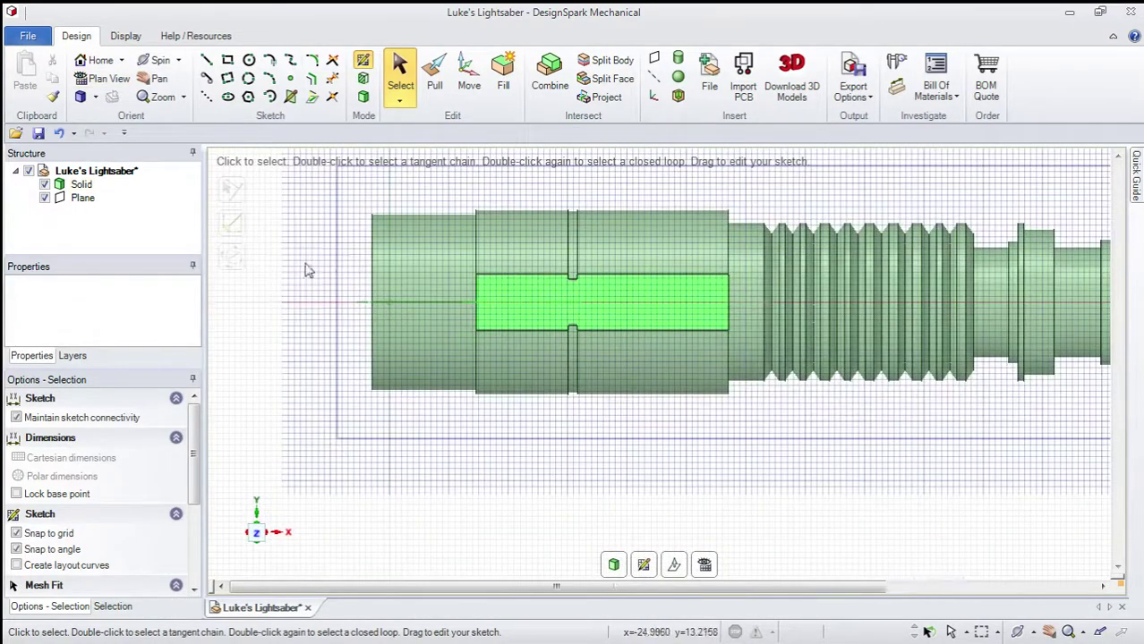
pyautogui.scroll(5, 531, 291)
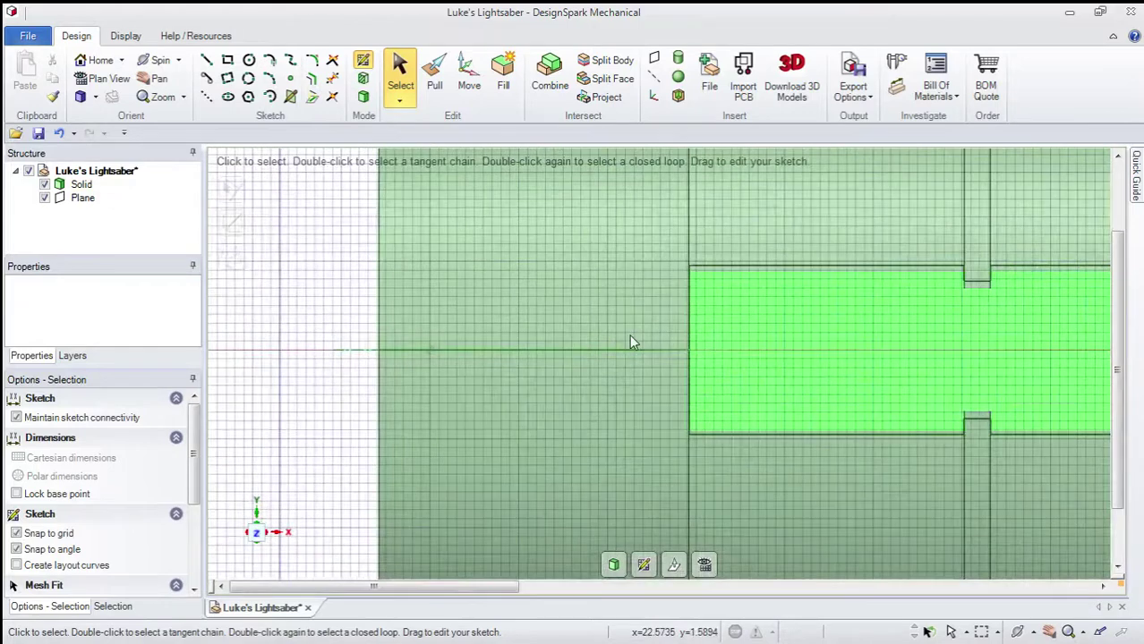
# Step: Offset the short end edge of the flat strip about 10 mm toward the hilt's free end
pyautogui.click(311, 78)
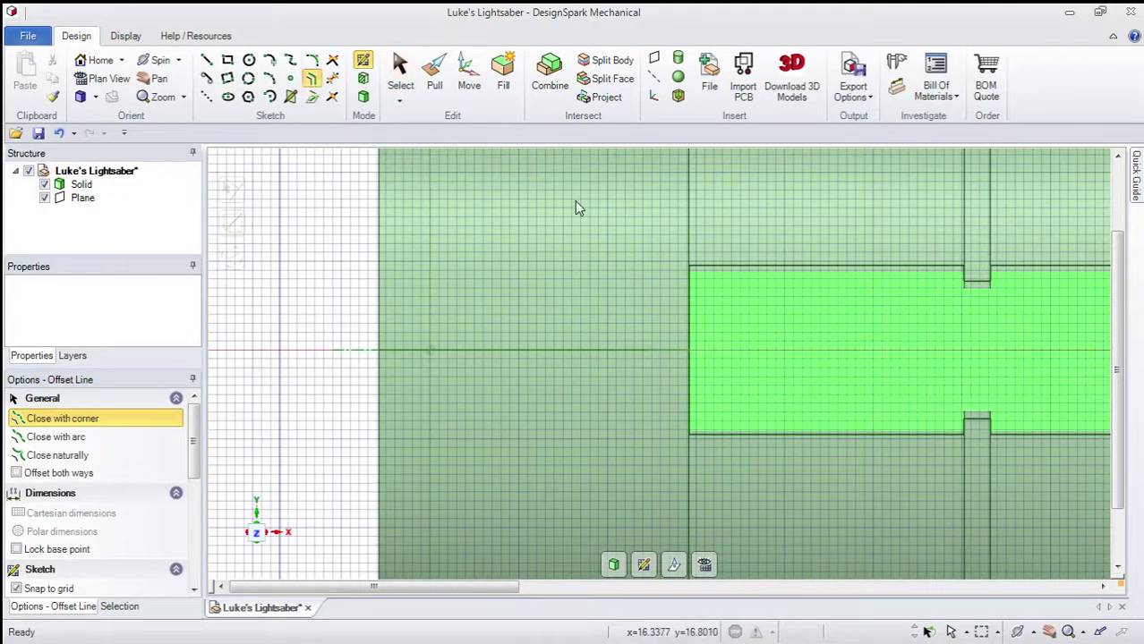
pyautogui.click(690, 311)
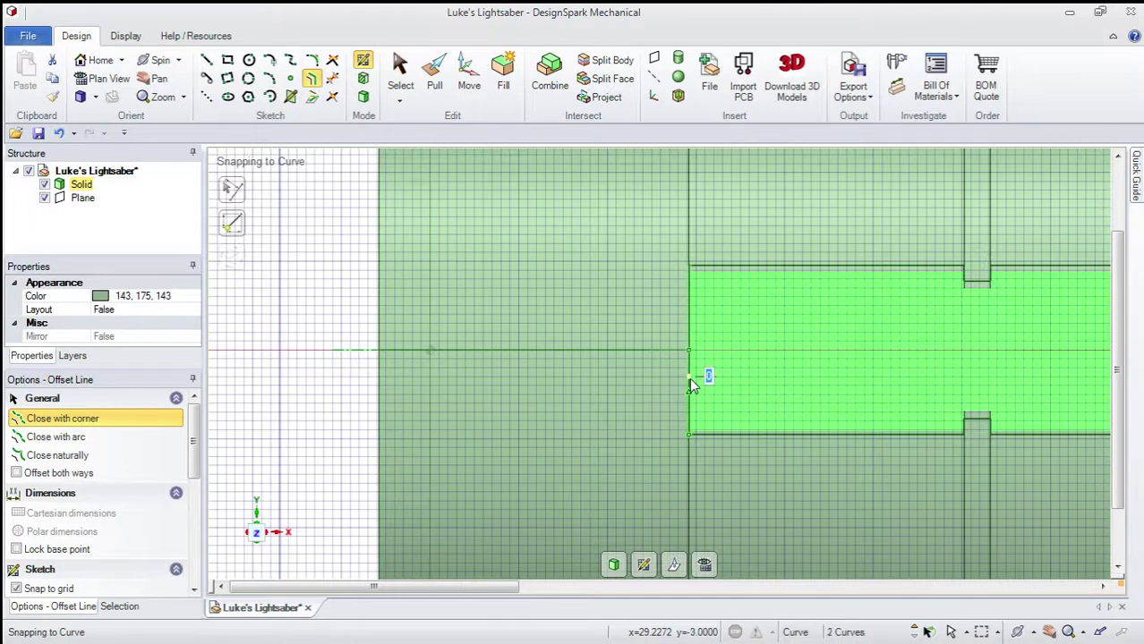
pyautogui.click(602, 340)
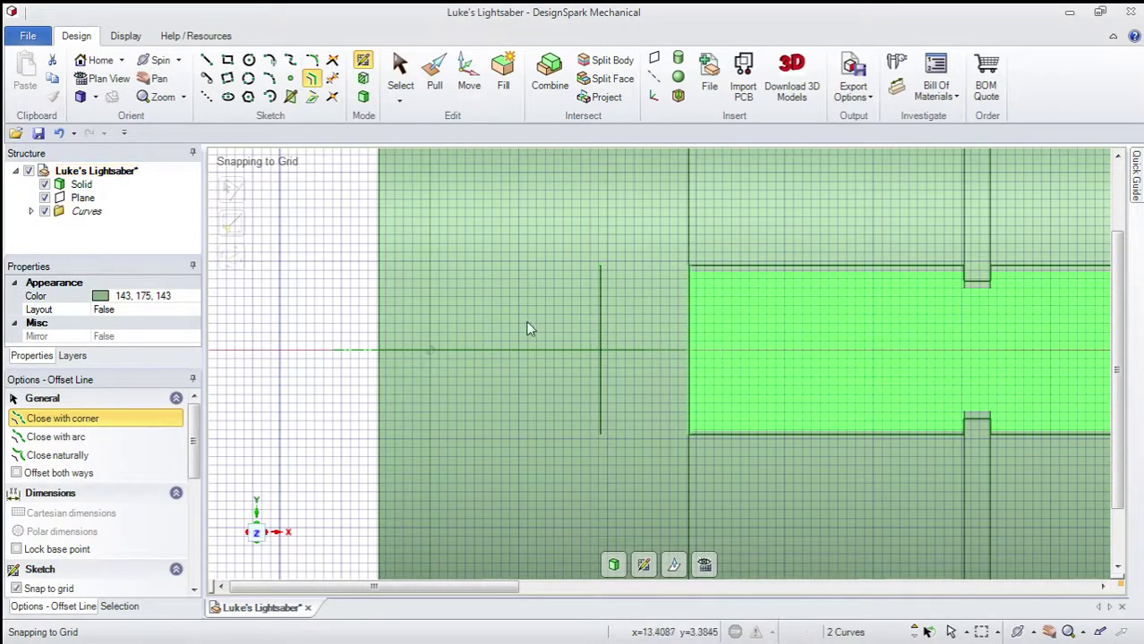
# Step: Offset the new vertical line about 19 mm toward the hilt's free end, and leave the Offset Line tool
pyautogui.click(602, 341)
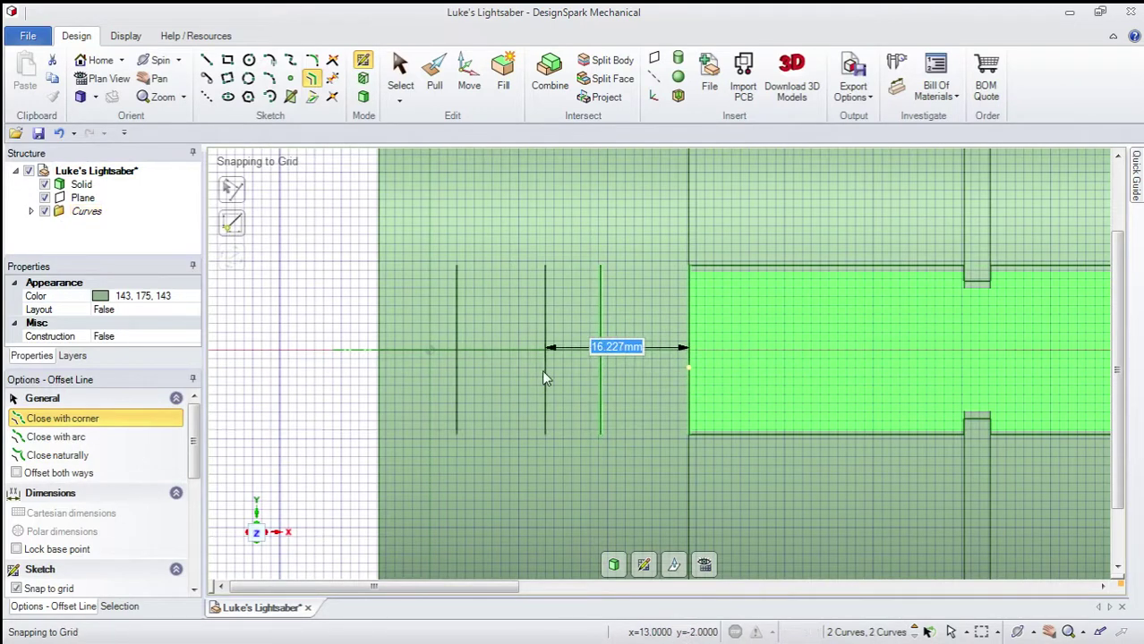
pyautogui.press('Escape')
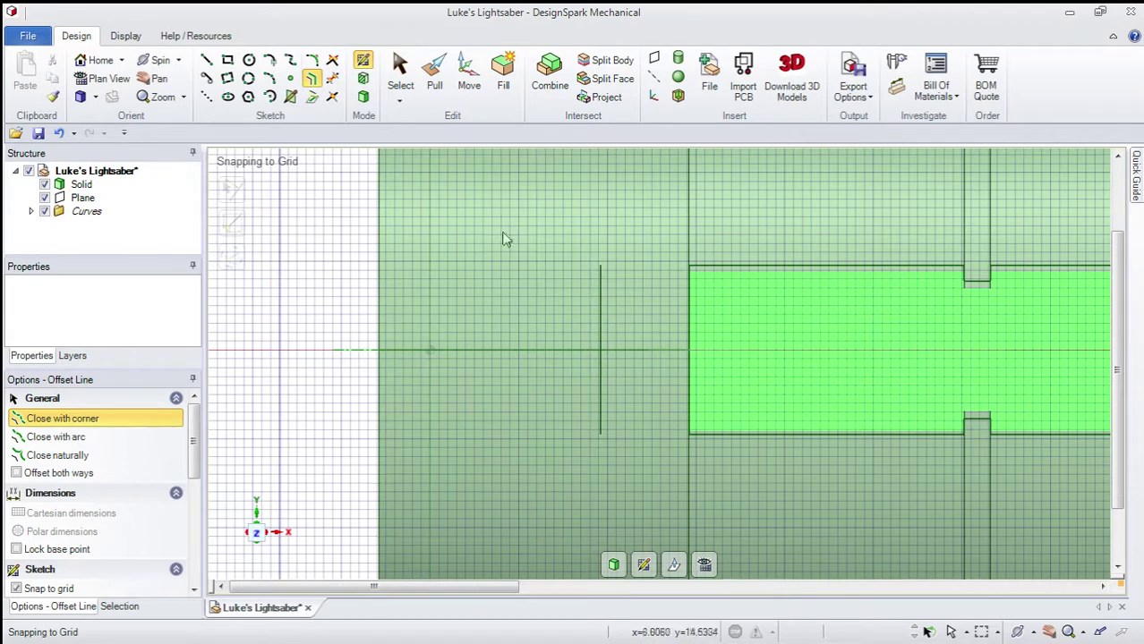
pyautogui.click(600, 355)
pyautogui.click(600, 354)
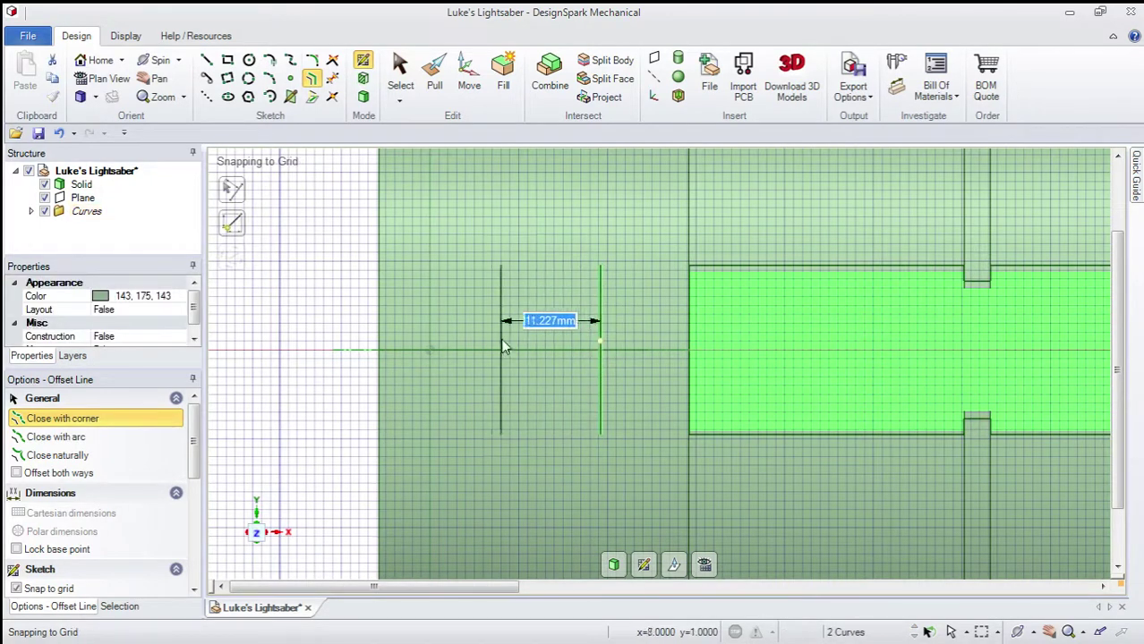
pyautogui.click(431, 340)
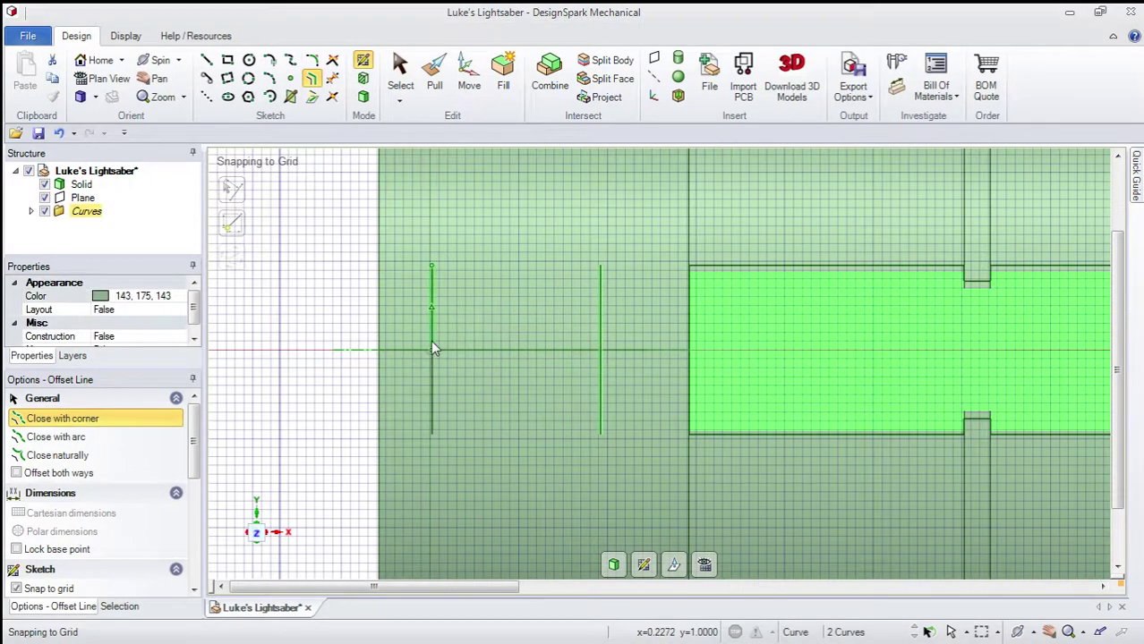
pyautogui.press('Escape')
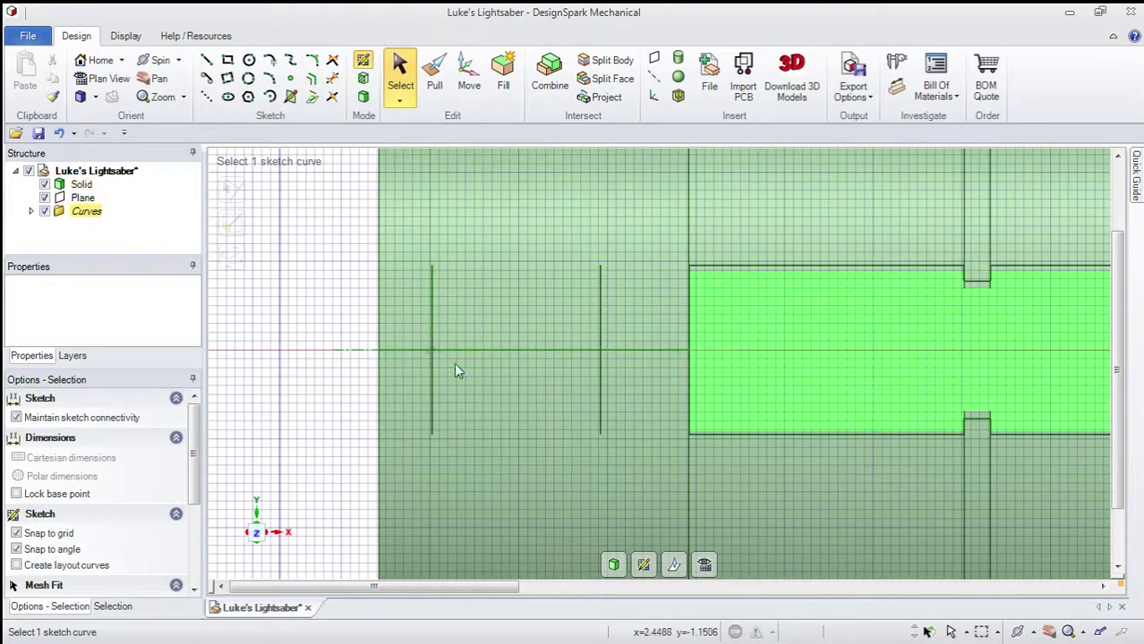
pyautogui.scroll(-2, 454, 362)
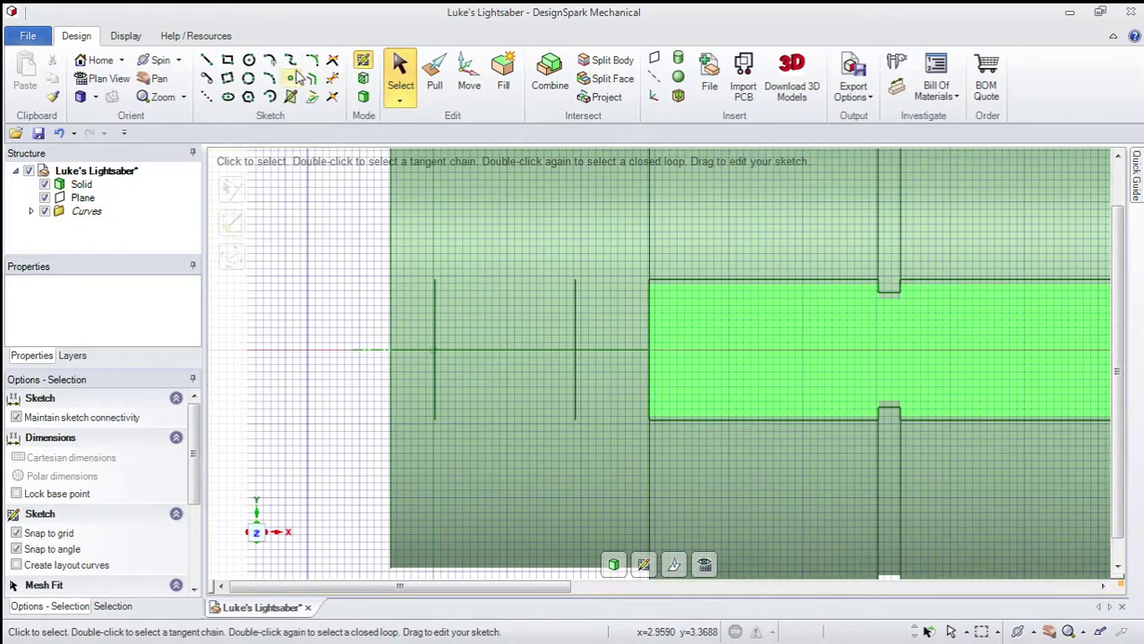
# Step: Offset the horizontal centre line of the end section about 5 mm to each side with the Offset Line tool
pyautogui.click(309, 79)
pyautogui.click(497, 351)
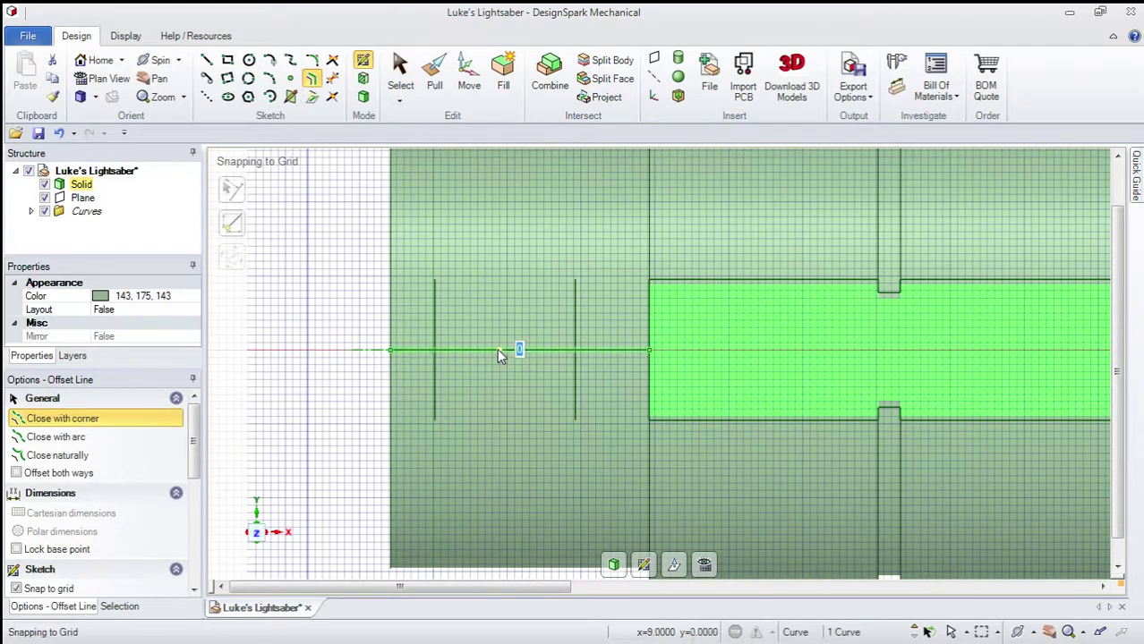
pyautogui.click(492, 313)
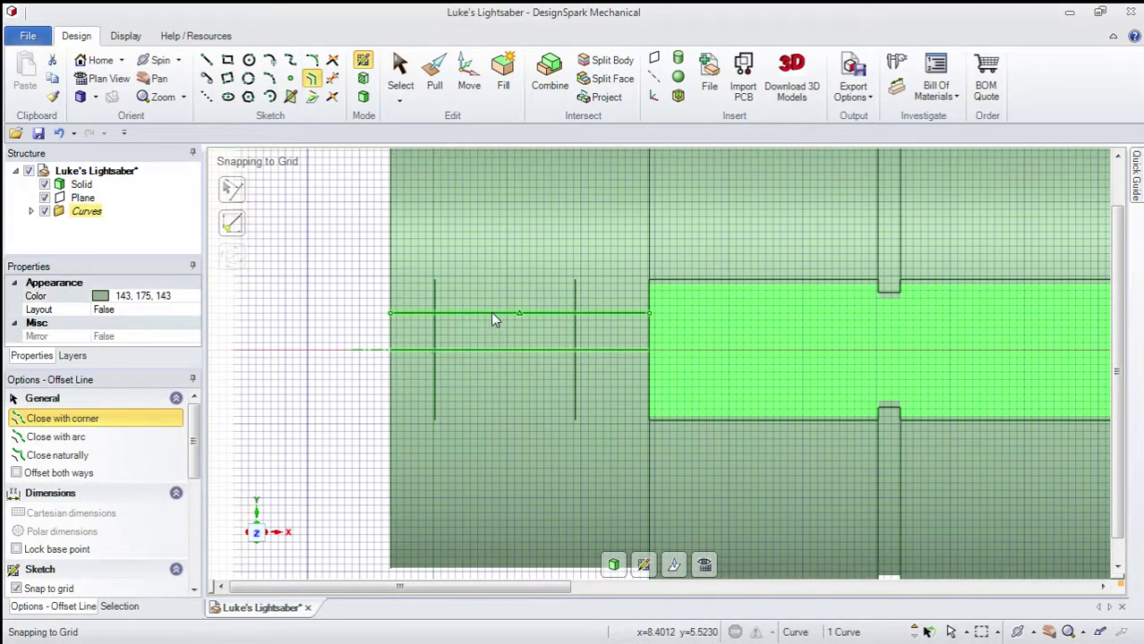
pyautogui.click(517, 352)
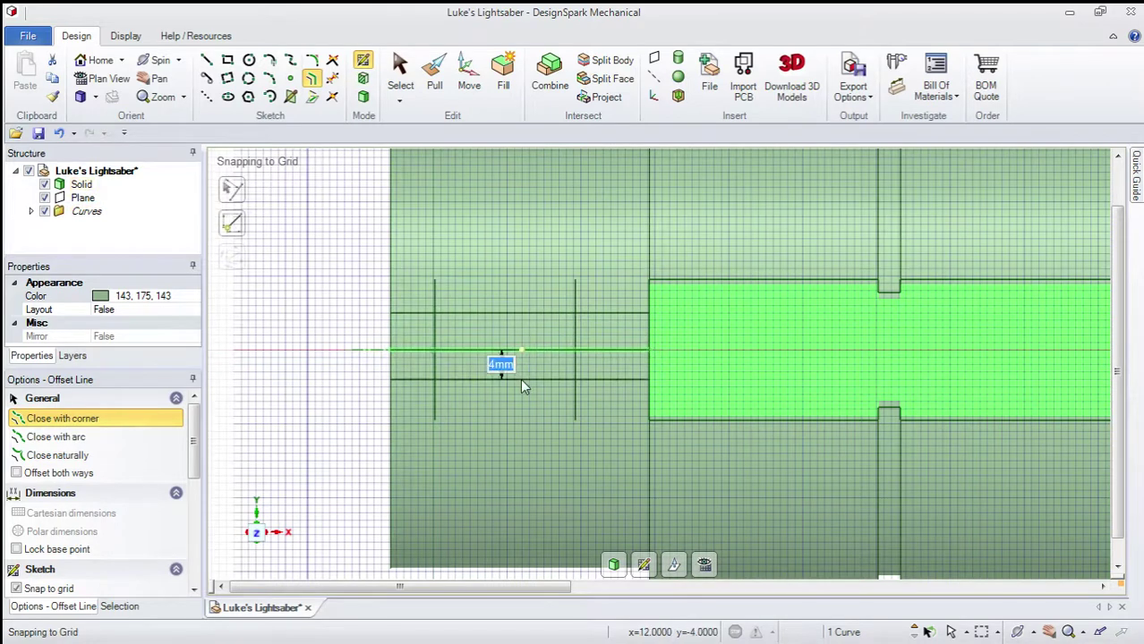
pyautogui.click(520, 384)
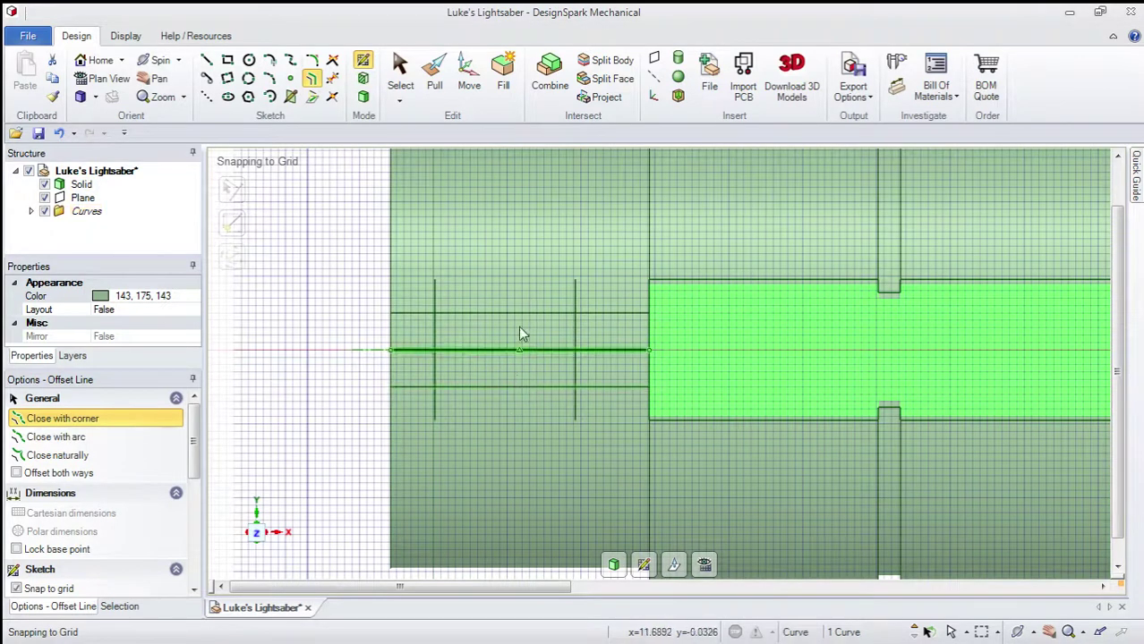
pyautogui.press('Escape')
pyautogui.scroll(1, 516, 359)
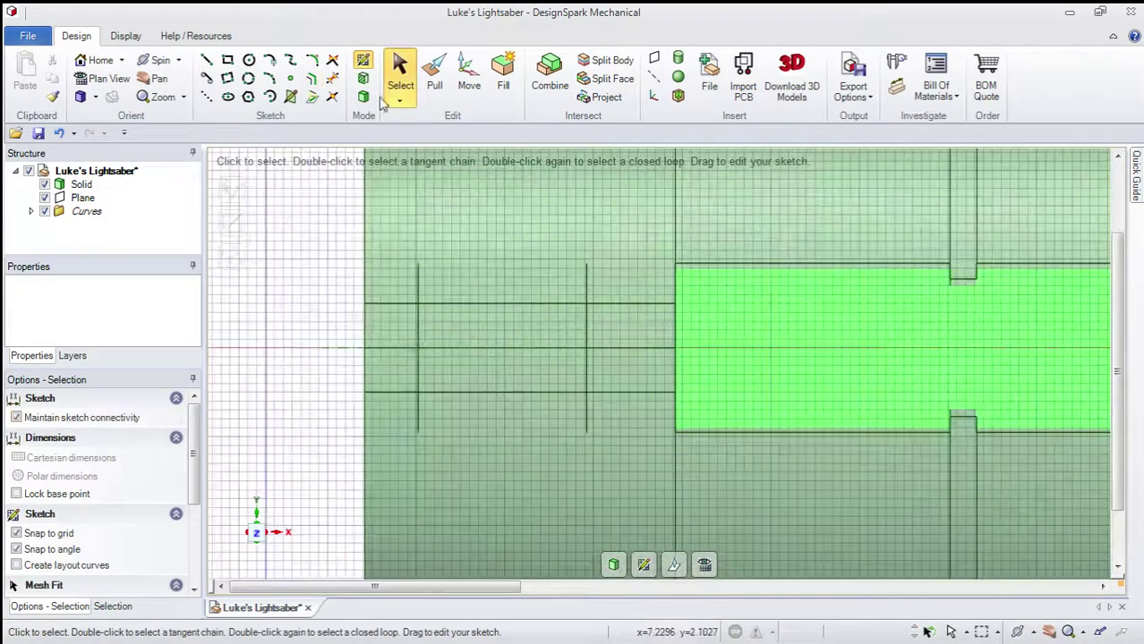
# Step: Trim away the overhanging ends of the four offset lines to leave a closed rectangle on the end section
pyautogui.click(332, 78)
pyautogui.scroll(1, 417, 237)
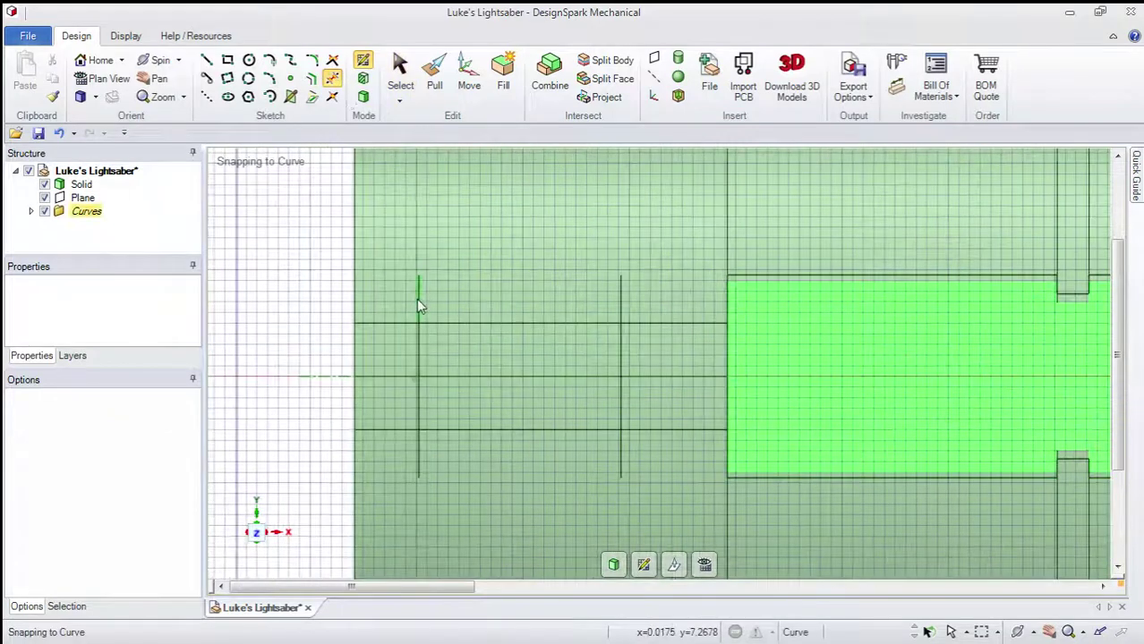
pyautogui.click(417, 296)
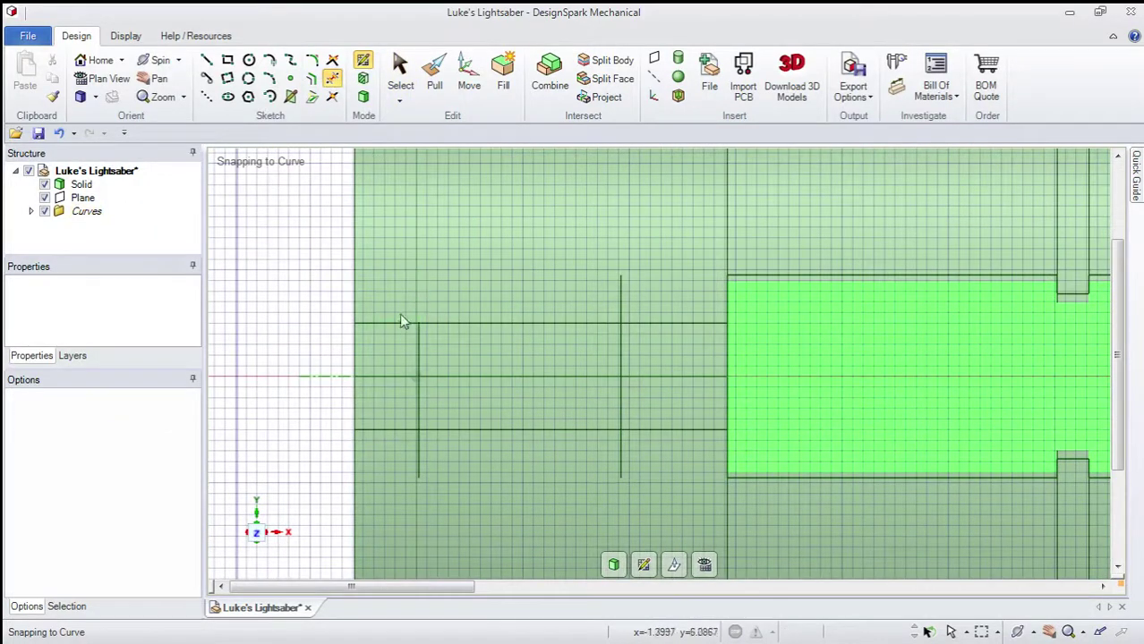
pyautogui.click(399, 322)
pyautogui.click(398, 430)
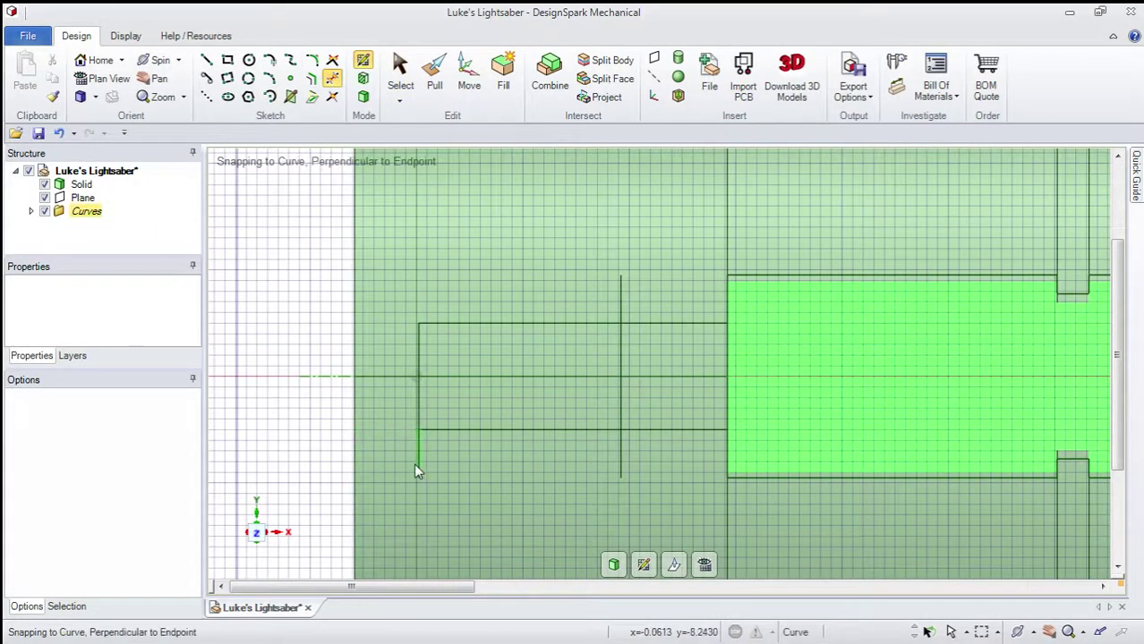
pyautogui.click(417, 460)
pyautogui.click(623, 462)
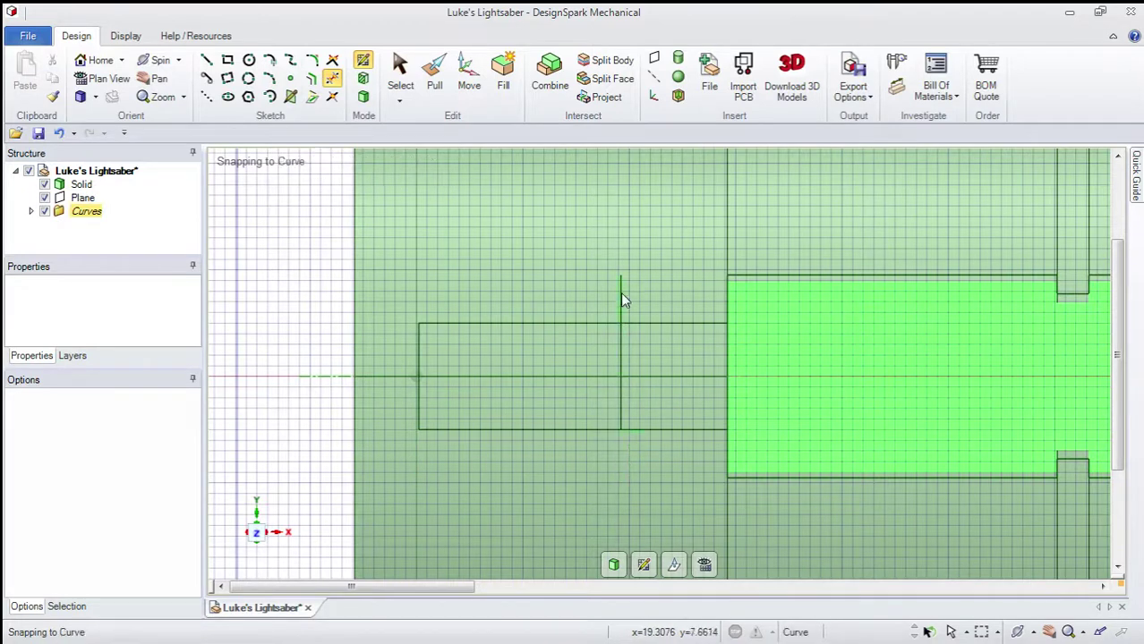
pyautogui.click(620, 293)
pyautogui.click(650, 323)
pyautogui.click(659, 429)
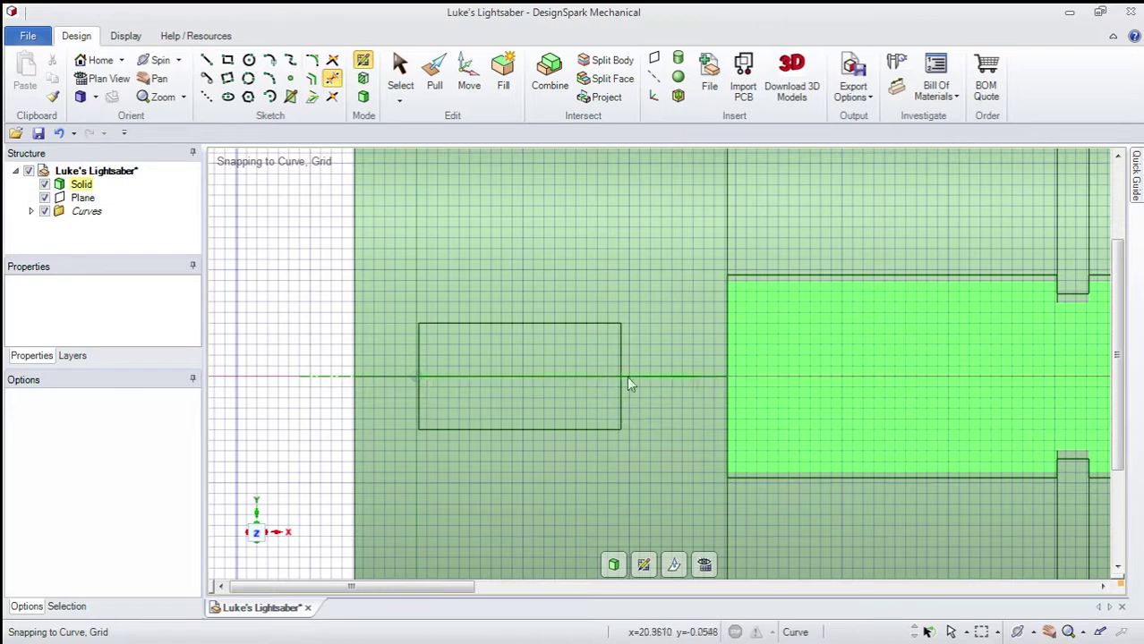
pyautogui.press('s')
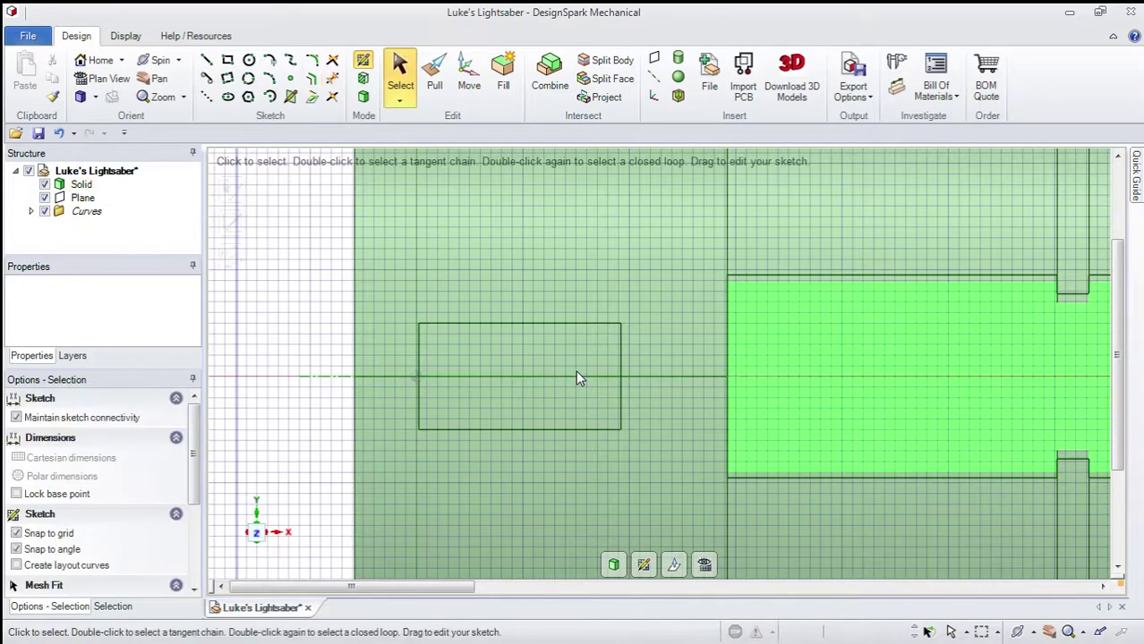
# Step: Change from sketch mode to 3D mode to turn the closed rectangle into a surface
pyautogui.scroll(-3, 541, 379)
pyautogui.scroll(2, 533, 358)
pyautogui.press('d')
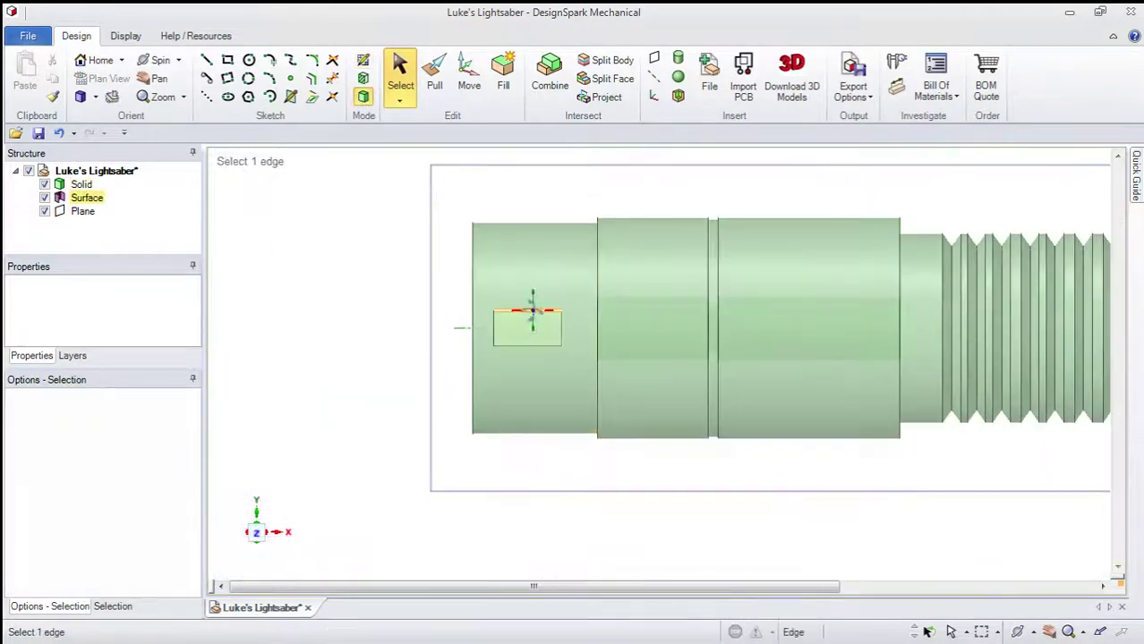
# Step: Pull the rectangular surface about 6 mm outward from the hilt into a solid block
pyautogui.click(542, 288)
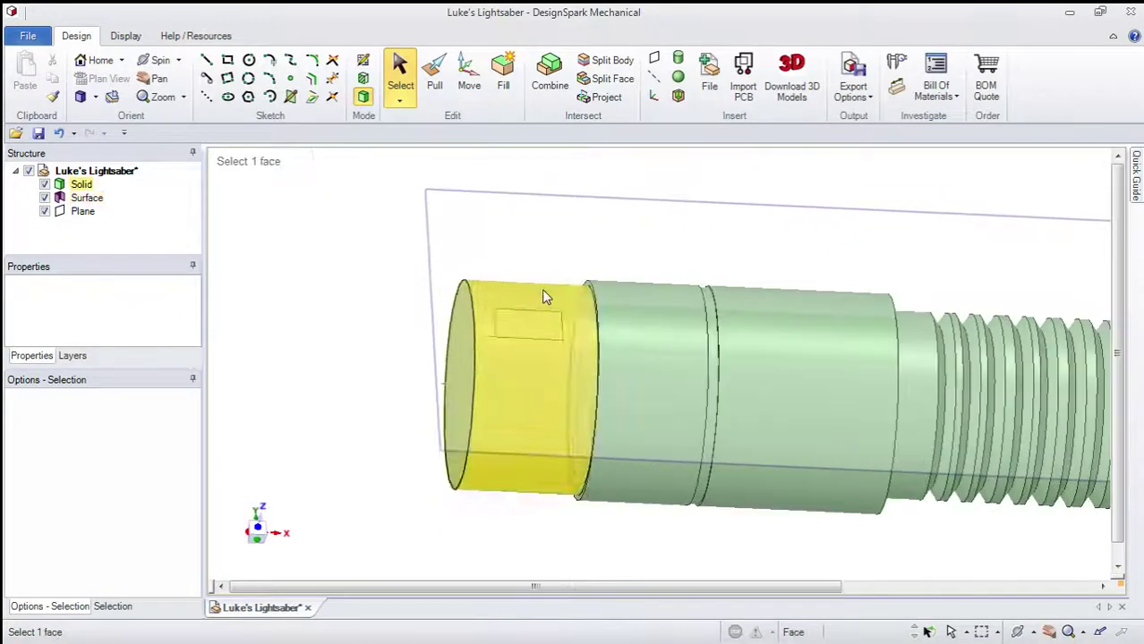
pyautogui.click(502, 350)
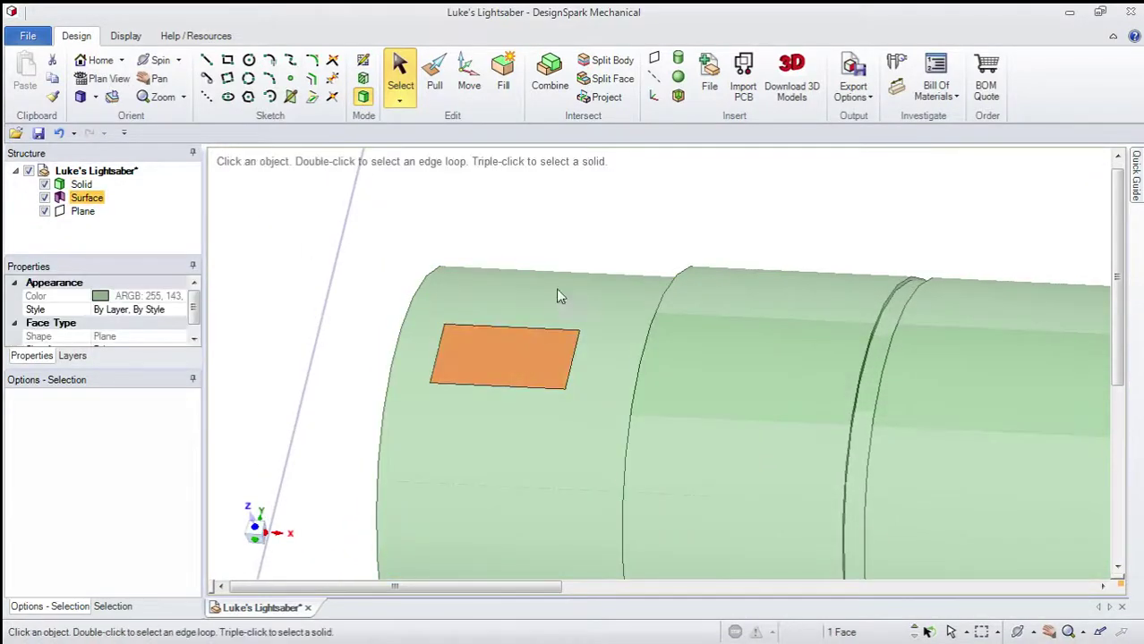
pyautogui.click(434, 83)
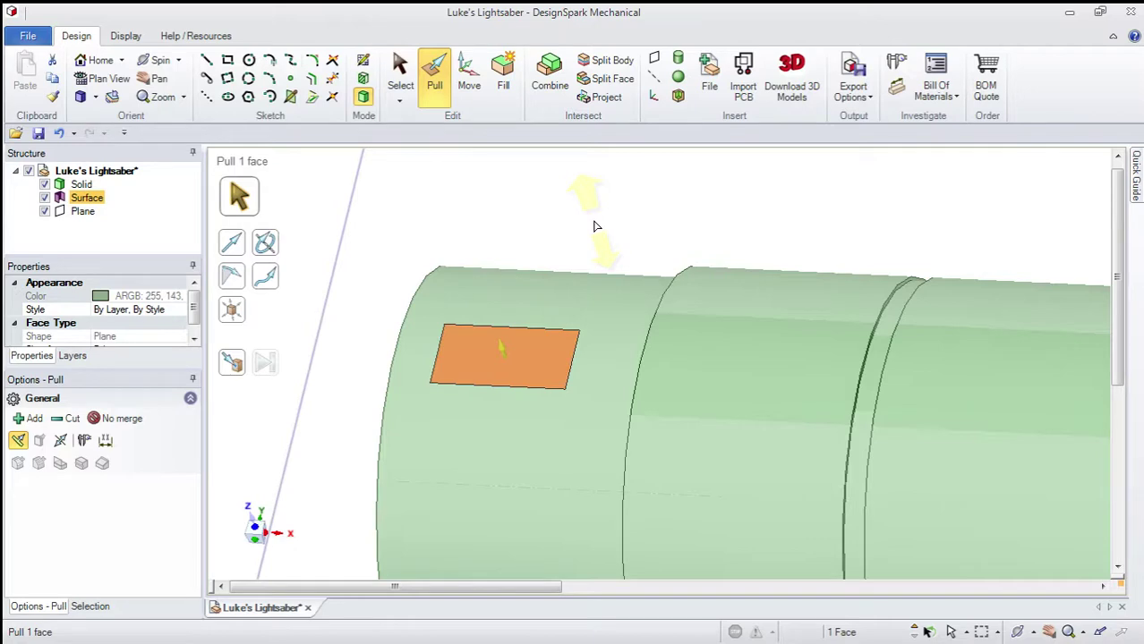
pyautogui.moveTo(501, 359); pyautogui.dragTo(496, 330)
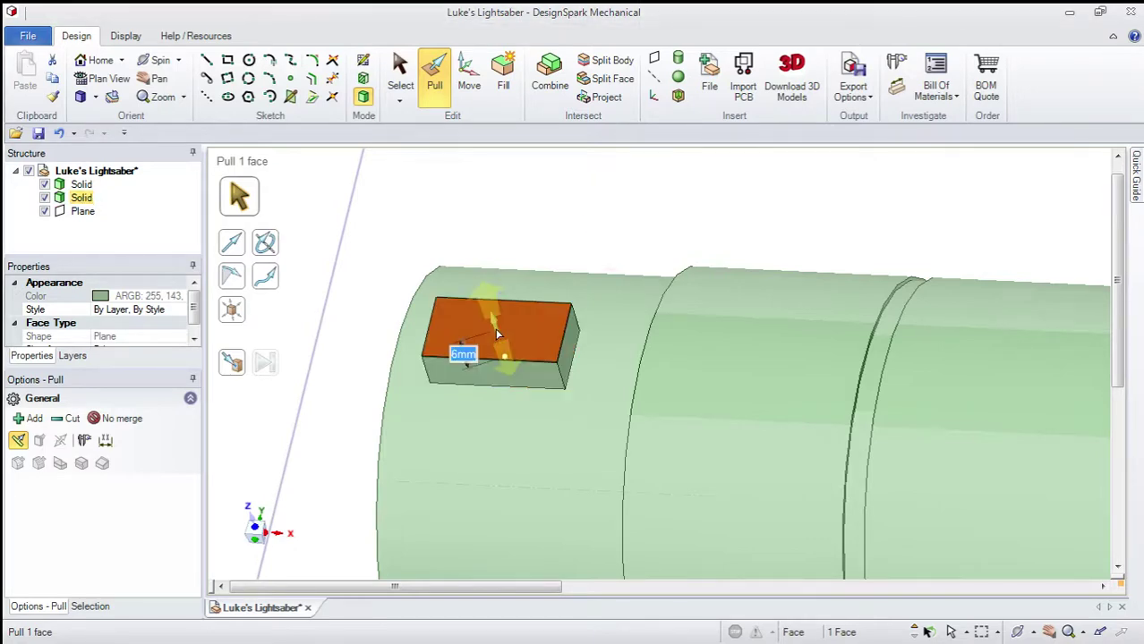
# Step: Pivot the four edges of the block's outer face inward with Pull so that the block's sides taper
pyautogui.press('Escape')
pyautogui.press('Escape')
pyautogui.scroll(-4, 501, 335)
pyautogui.moveTo(502, 337); pyautogui.dragTo(459, 306, button='middle')
pyautogui.scroll(-1, 503, 342)
pyautogui.scroll(2, 503, 344)
pyautogui.scroll(5, 504, 287)
pyautogui.scroll(-2, 490, 313)
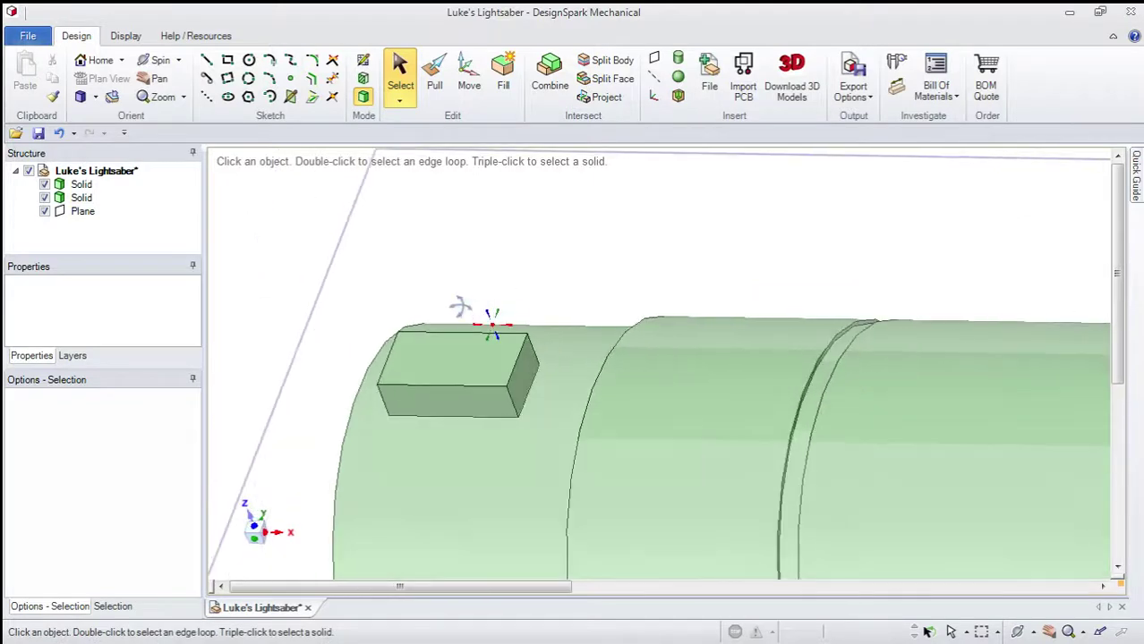
pyautogui.click(434, 74)
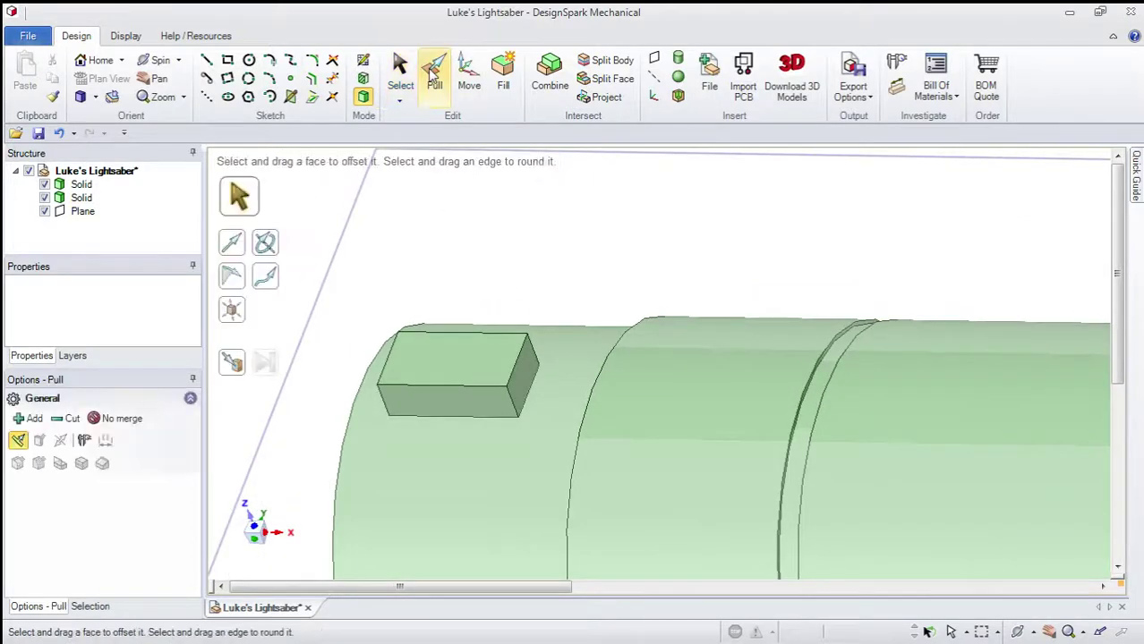
pyautogui.click(439, 336)
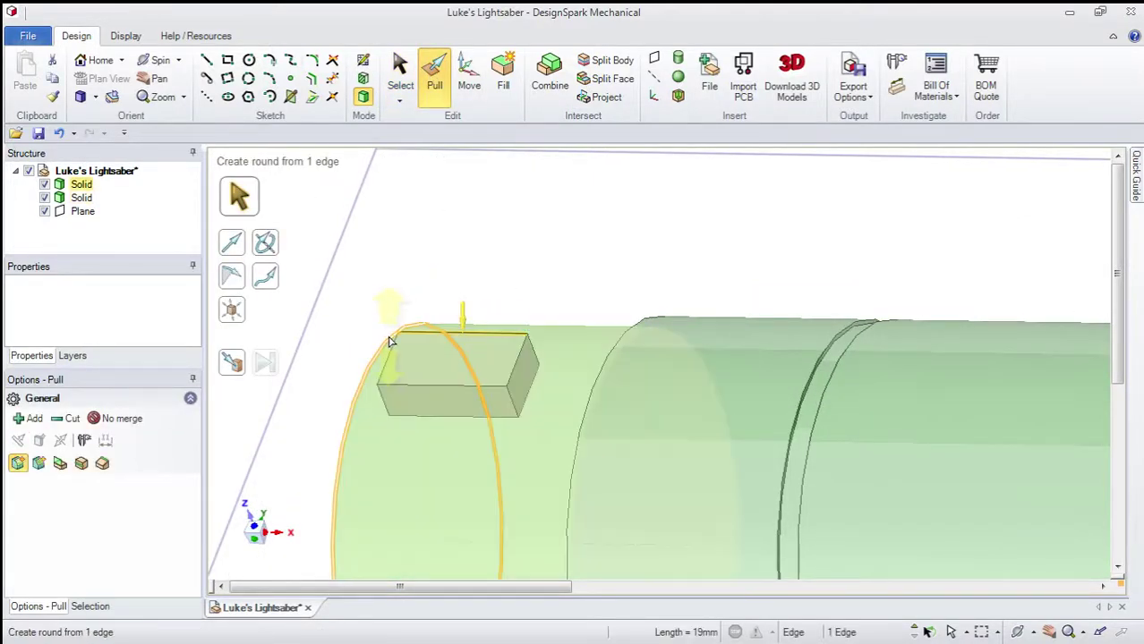
pyautogui.keyDown('ctrl'); pyautogui.click(396, 337); pyautogui.keyUp('ctrl')
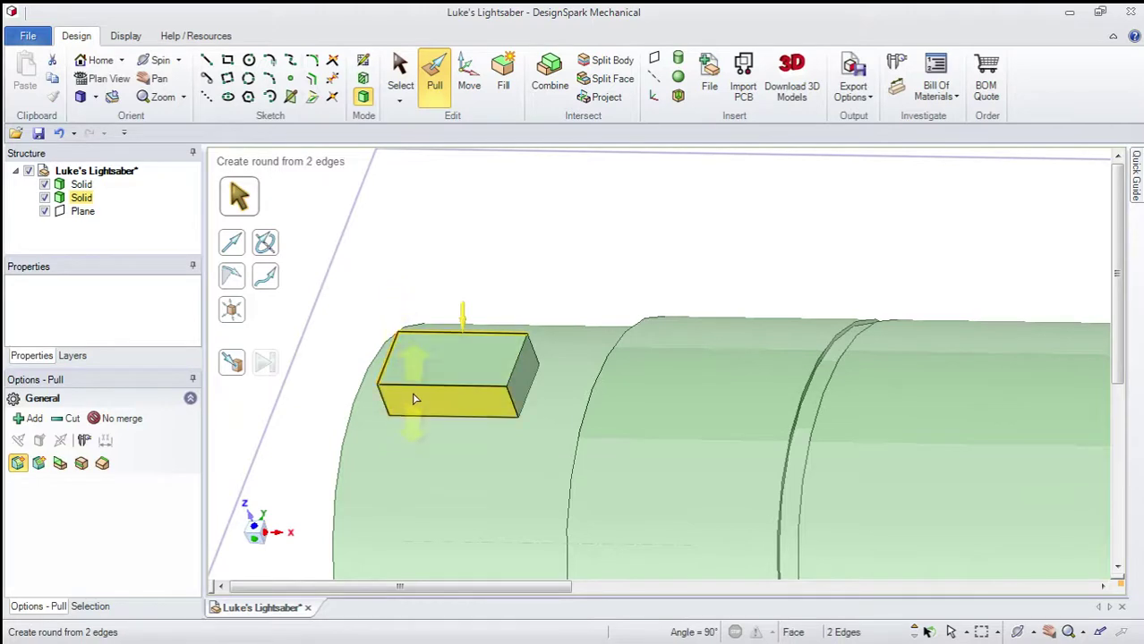
pyautogui.keyDown('ctrl'); pyautogui.click(518, 369); pyautogui.keyUp('ctrl')
pyautogui.keyDown('ctrl'); pyautogui.click(517, 369); pyautogui.keyUp('ctrl')
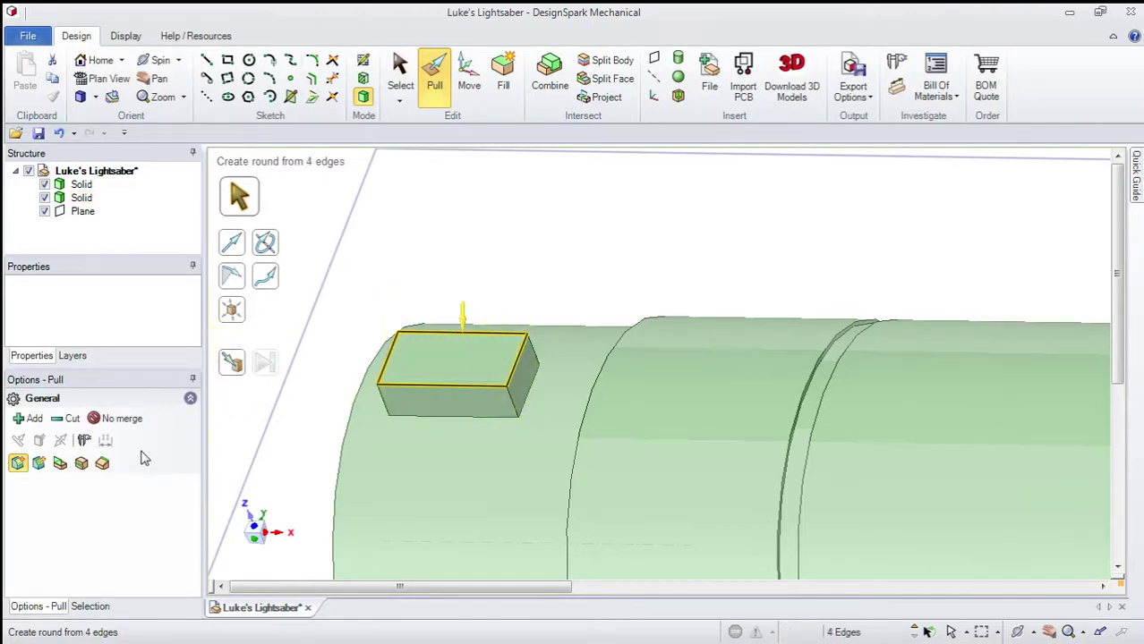
pyautogui.click(102, 465)
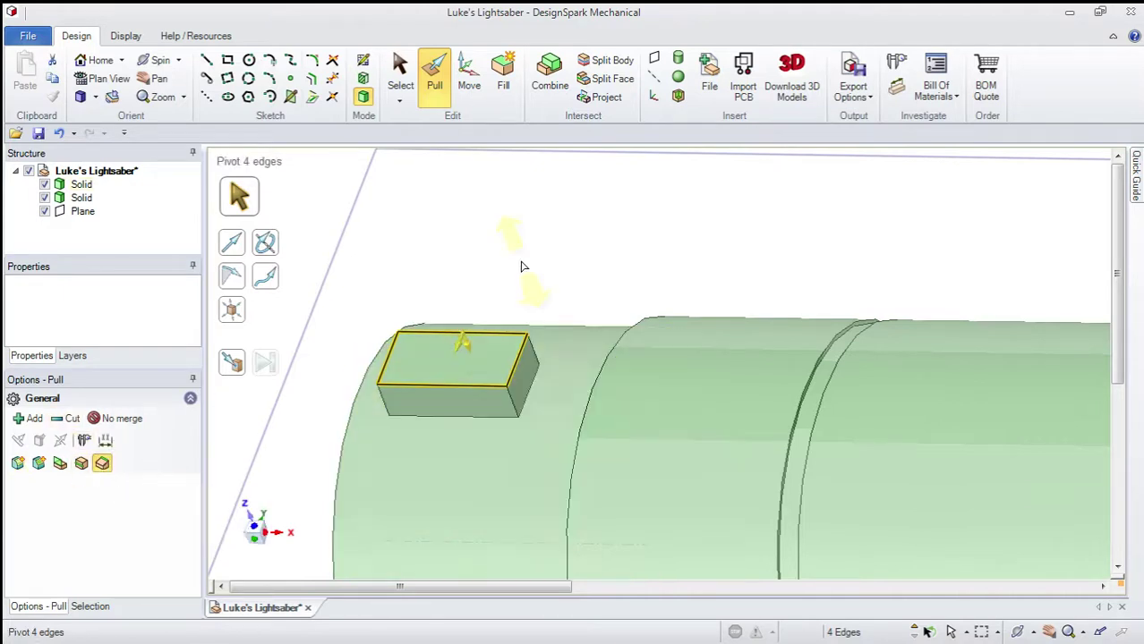
pyautogui.scroll(3, 394, 306)
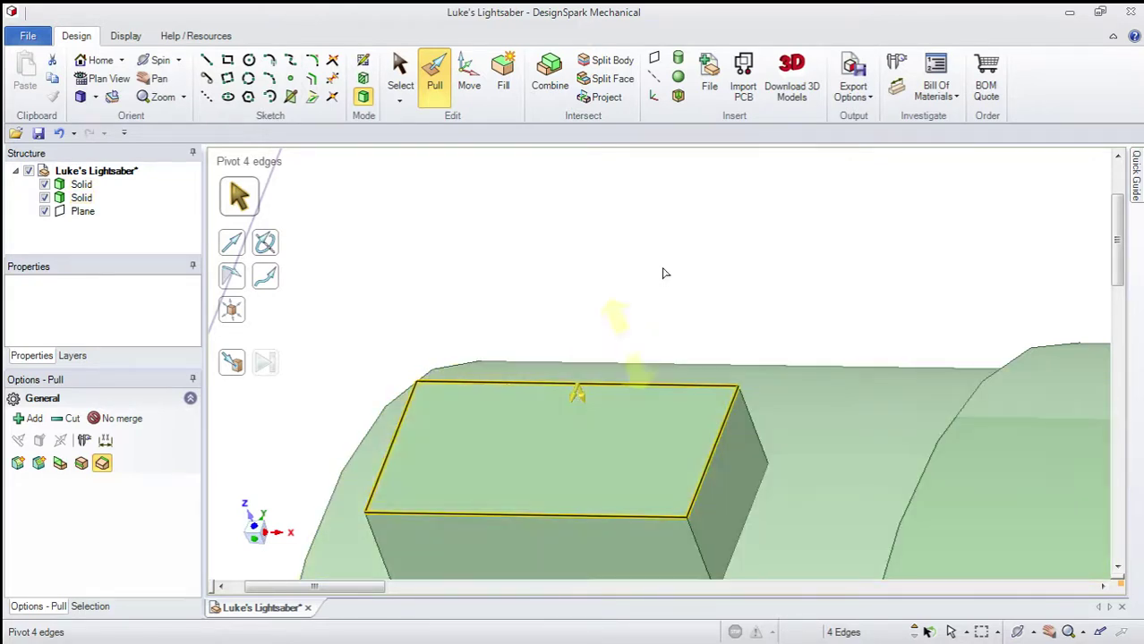
pyautogui.moveTo(663, 273); pyautogui.dragTo(687, 276, button='middle')
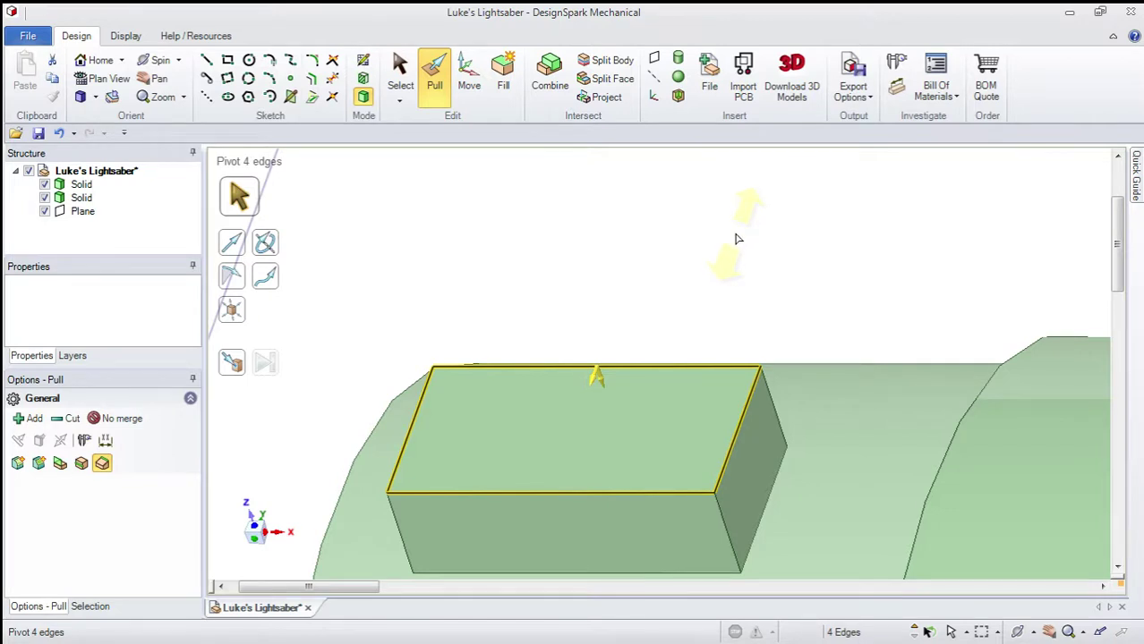
pyautogui.moveTo(598, 369); pyautogui.dragTo(589, 397)
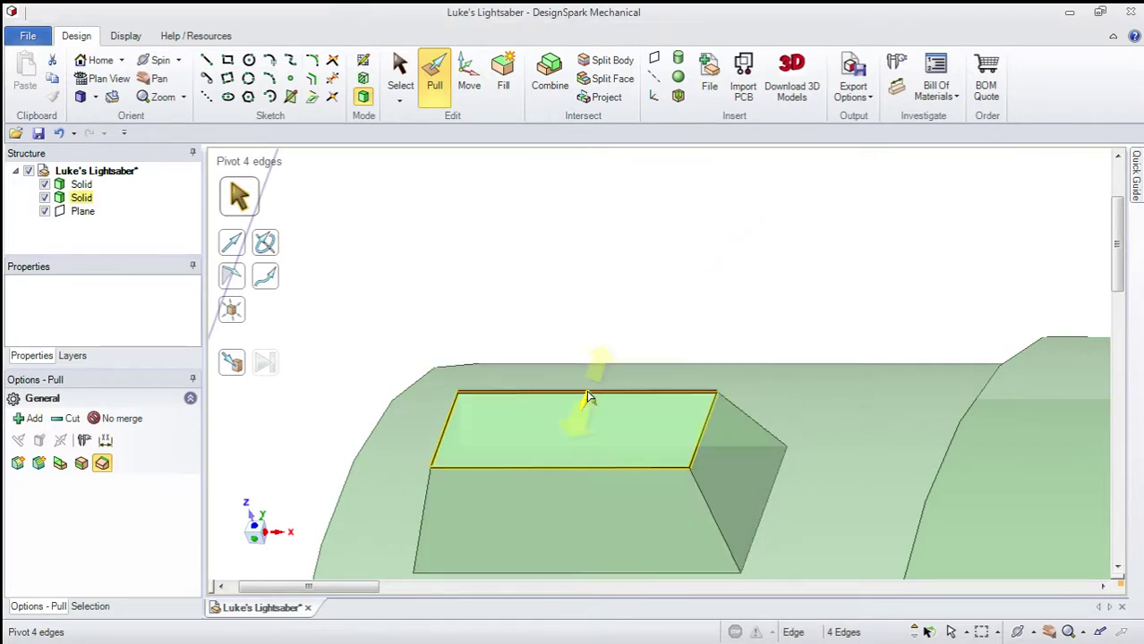
# Step: Pull the underside face of the tapered block into the hilt's end section to merge the two solids
pyautogui.press('s')
pyautogui.click(586, 407)
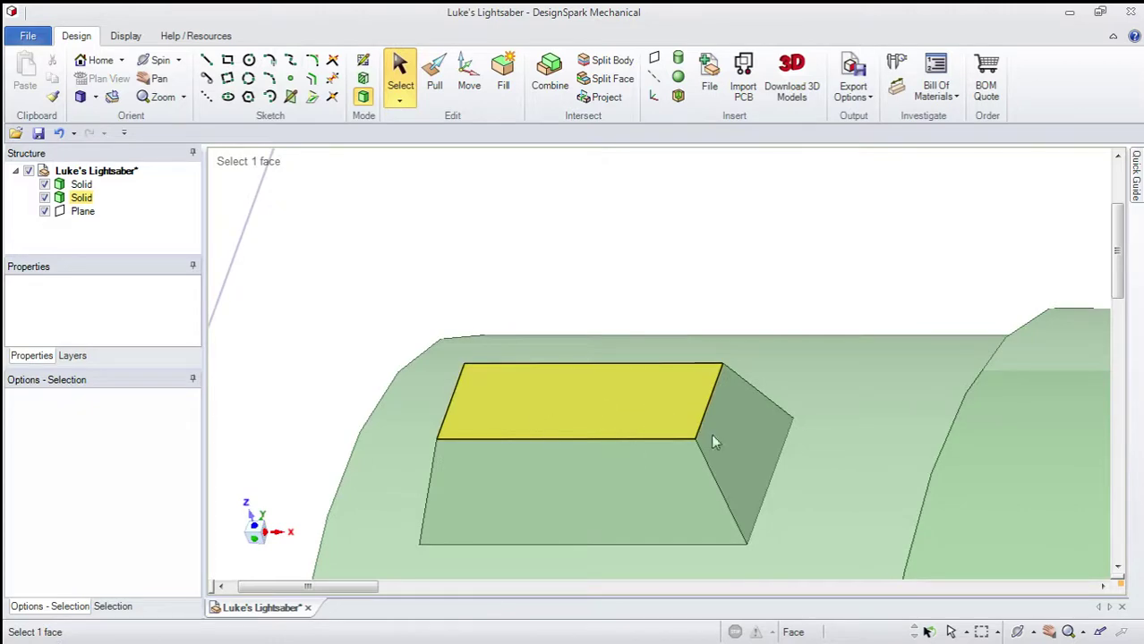
pyautogui.moveTo(706, 436); pyautogui.dragTo(796, 414, button='middle')
pyautogui.click(79, 96)
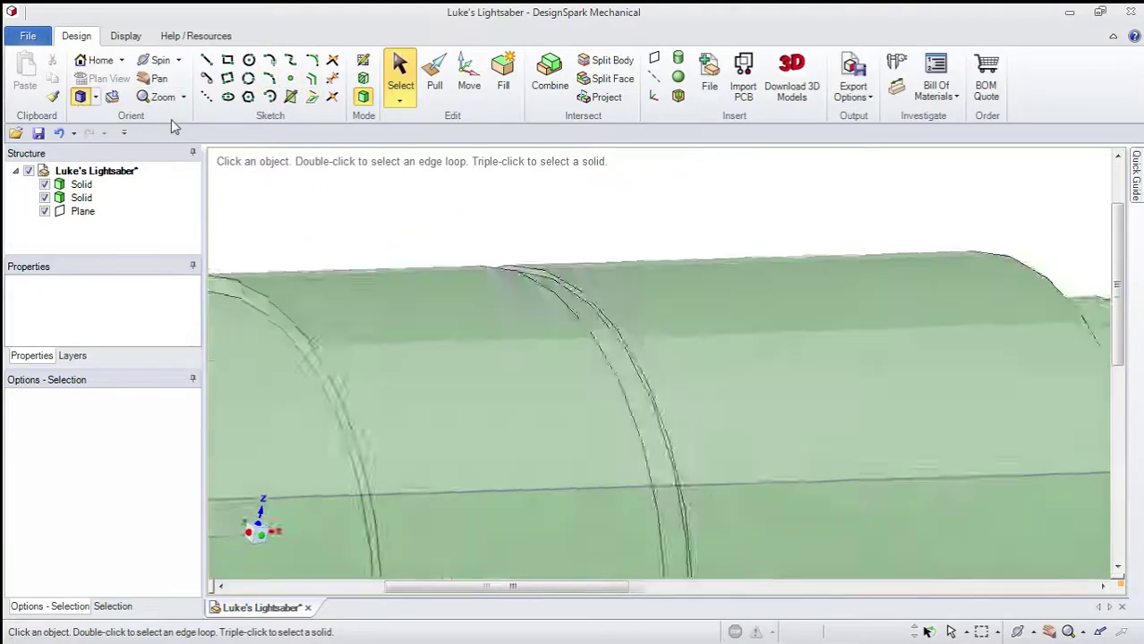
pyautogui.scroll(5, 326, 204)
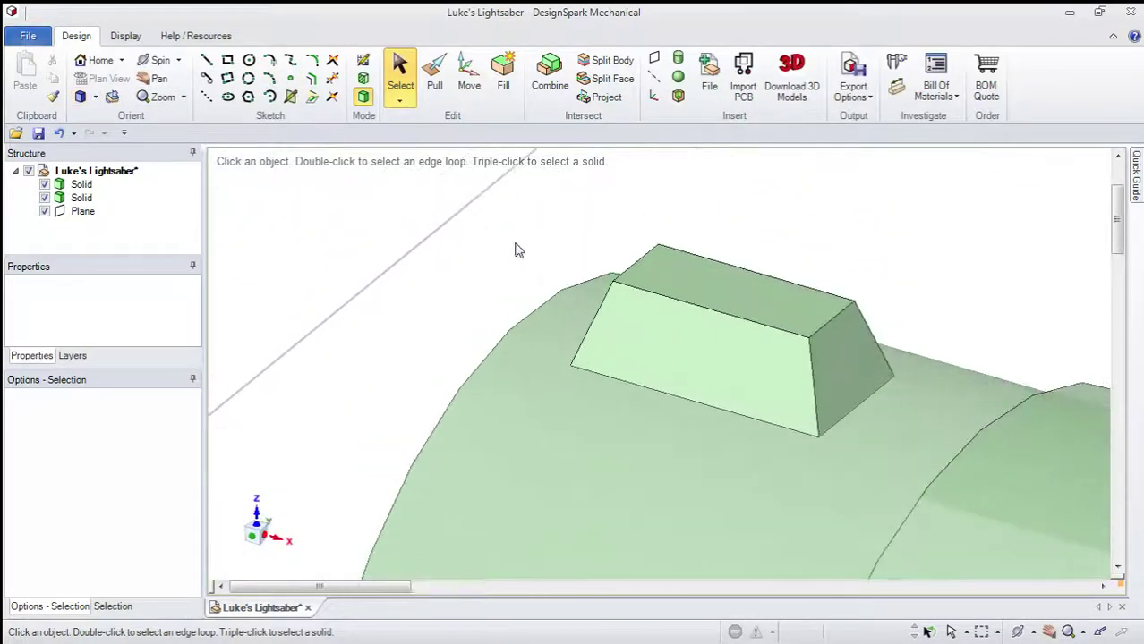
pyautogui.moveTo(706, 304); pyautogui.dragTo(774, 217, button='middle')
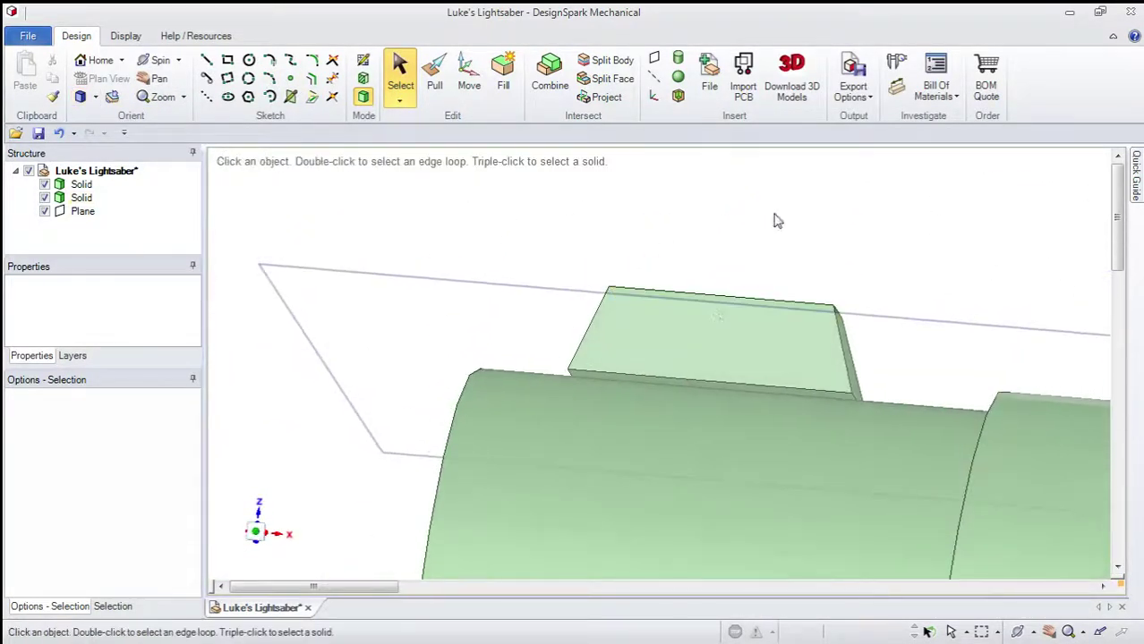
pyautogui.scroll(3, 682, 382)
pyautogui.click(675, 391)
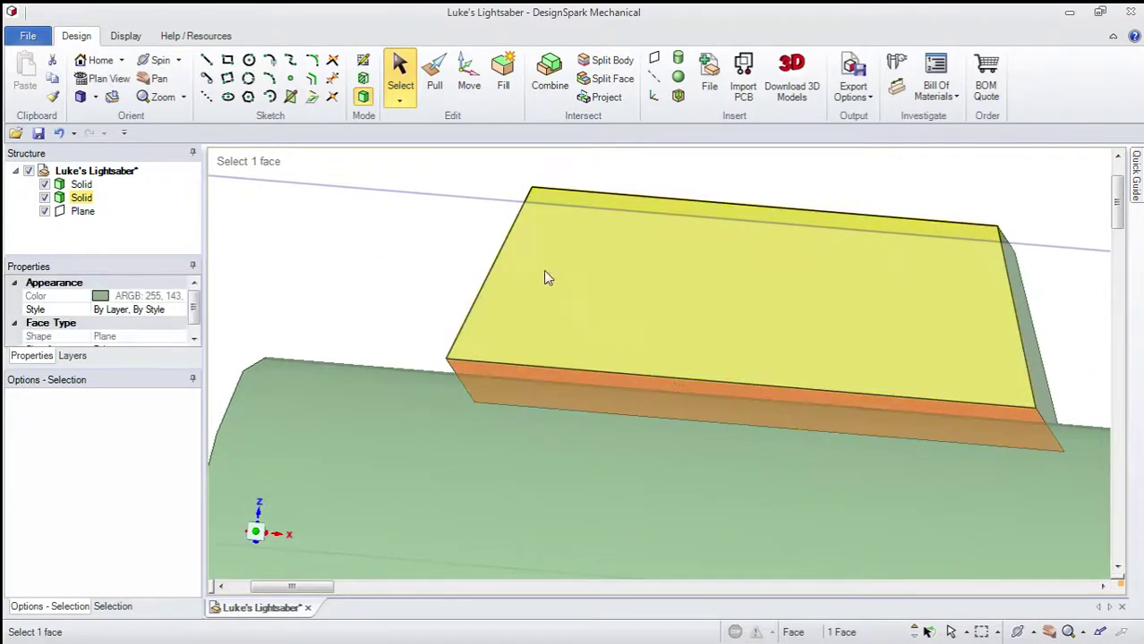
pyautogui.moveTo(544, 271); pyautogui.dragTo(662, 310, button='middle')
pyautogui.scroll(-3, 693, 368)
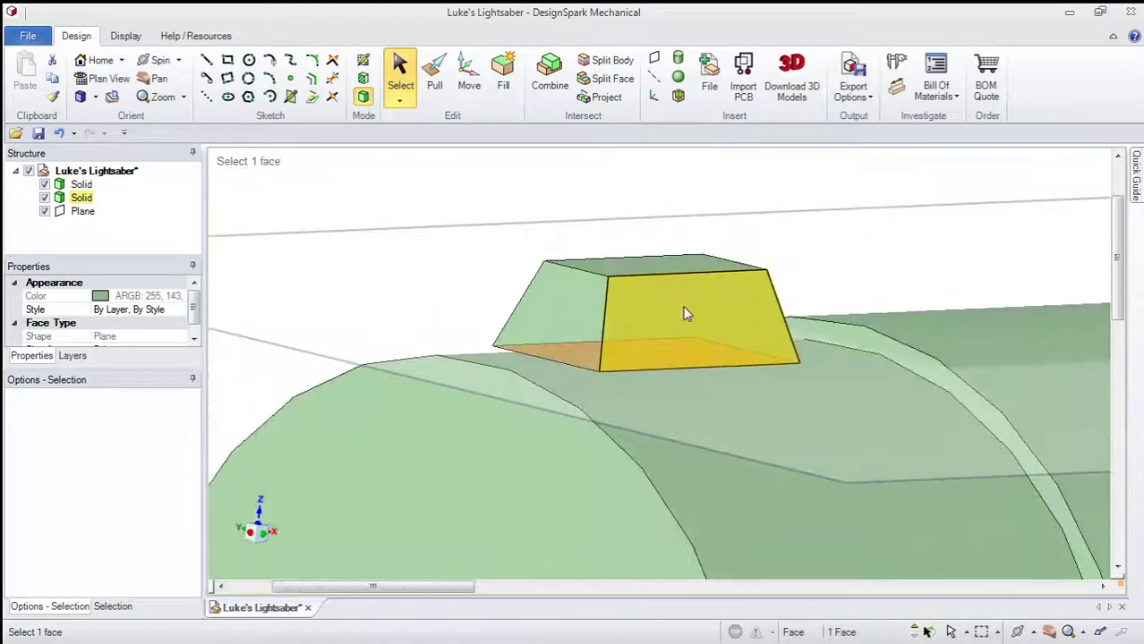
pyautogui.click(434, 76)
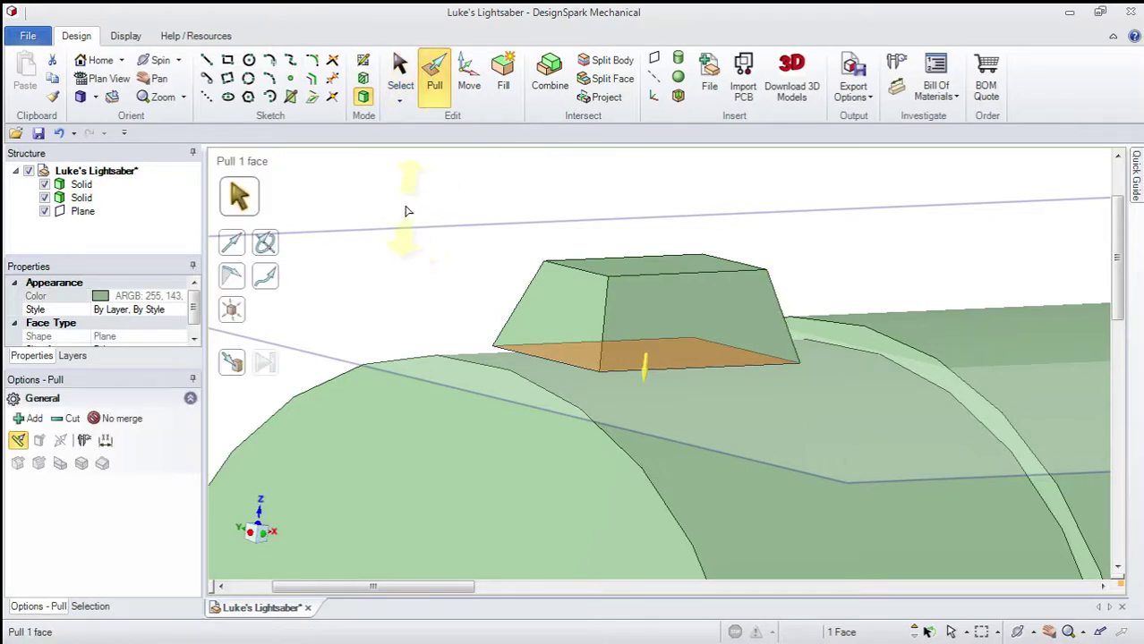
pyautogui.moveTo(405, 200)
pyautogui.mouseDown()
pyautogui.moveTo(408, 224)
pyautogui.moveTo(408, 214)
pyautogui.mouseUp()
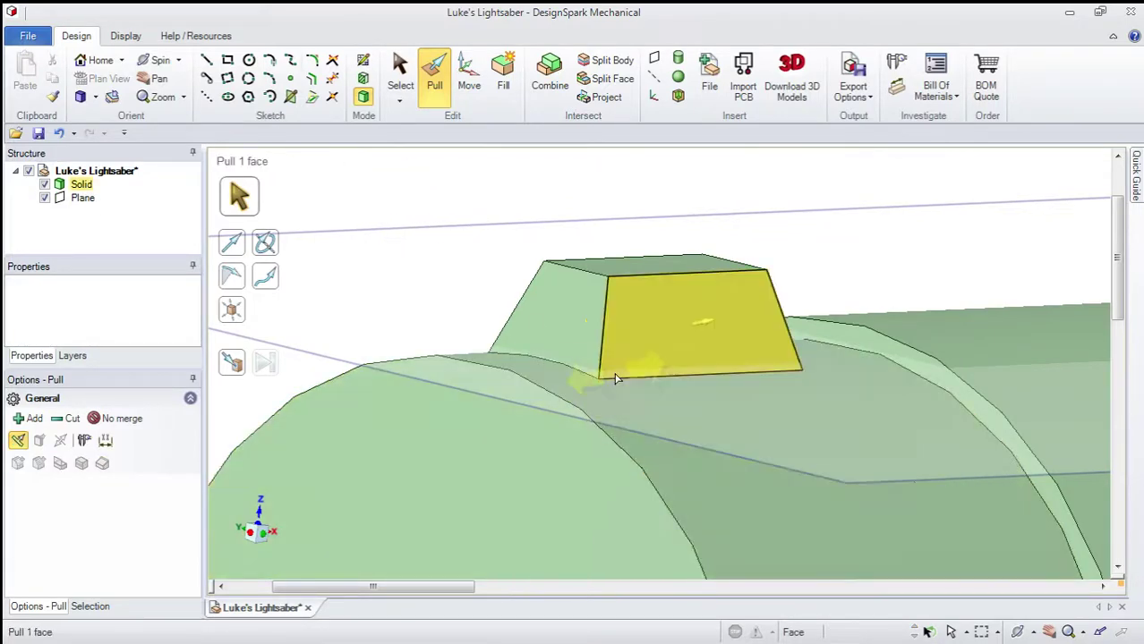
# Step: Select the whole solid to check whether the tapered block and the hilt form a single body
pyautogui.press('s')
pyautogui.tripleClick(666, 293)
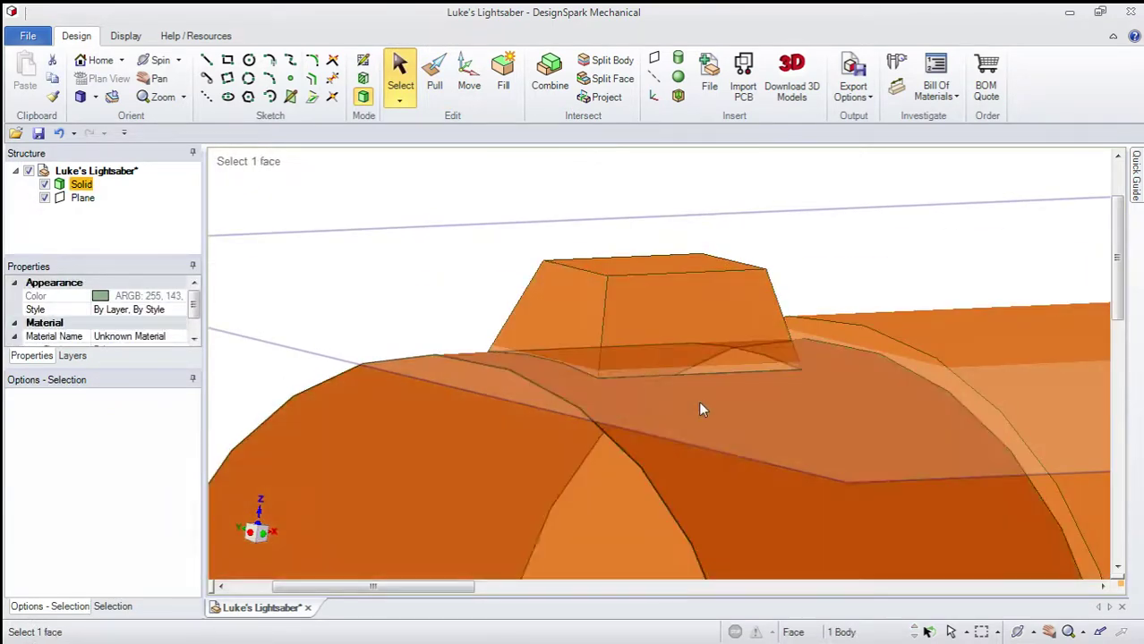
pyautogui.moveTo(698, 401); pyautogui.dragTo(513, 376, button='middle')
pyautogui.scroll(-5, 782, 264)
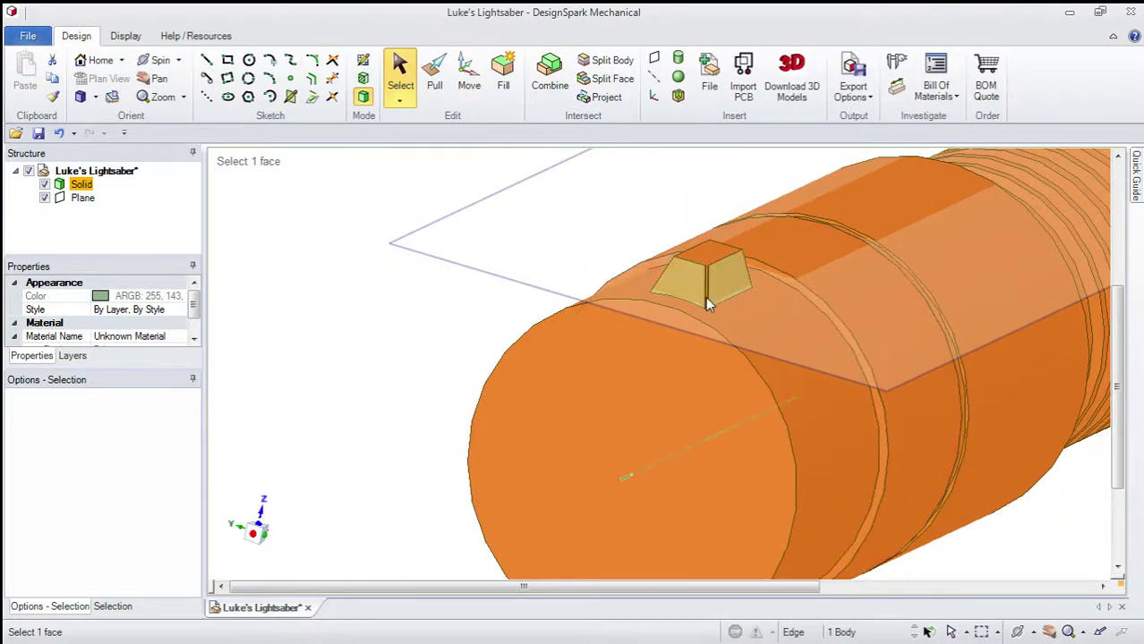
pyautogui.click(434, 79)
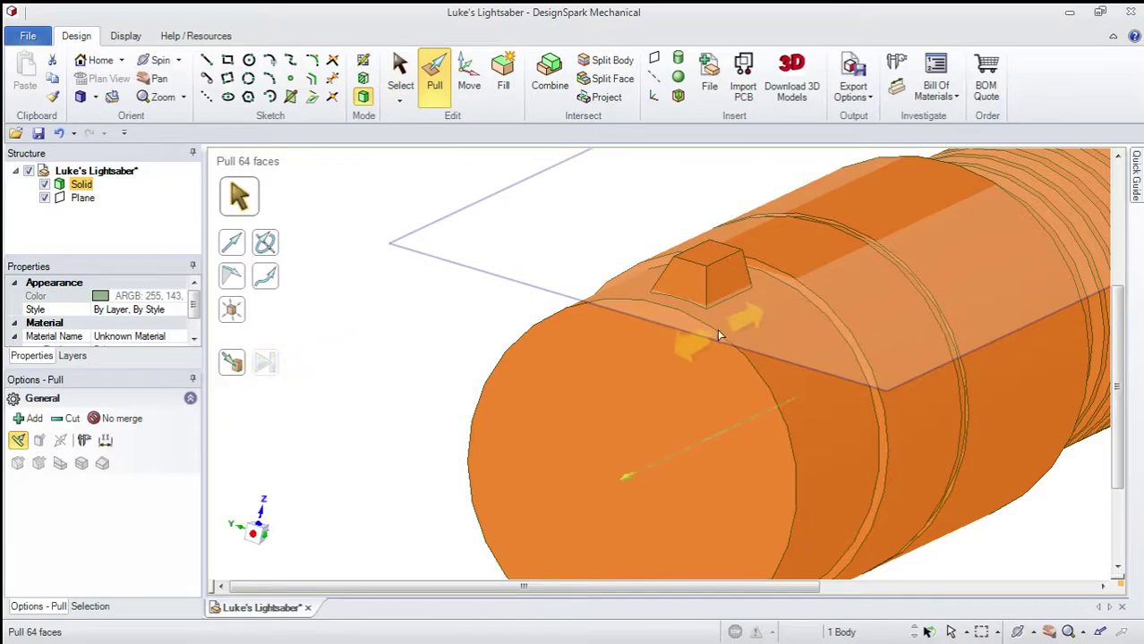
pyautogui.press('Escape')
pyautogui.press('Escape')
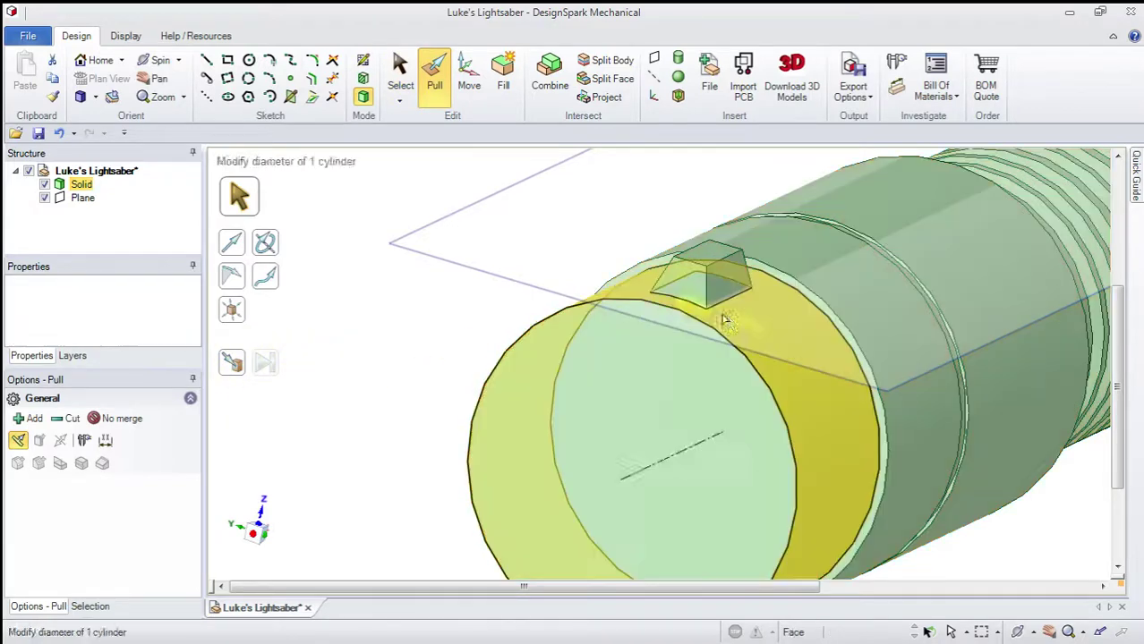
# Step: Delete the sketch plane that remains above the hilt's end section
pyautogui.scroll(-4, 848, 325)
pyautogui.moveTo(851, 329)
pyautogui.mouseDown(button='middle')
pyautogui.moveTo(848, 317)
pyautogui.moveTo(835, 320)
pyautogui.mouseUp(button='middle')
pyautogui.scroll(3, 834, 321)
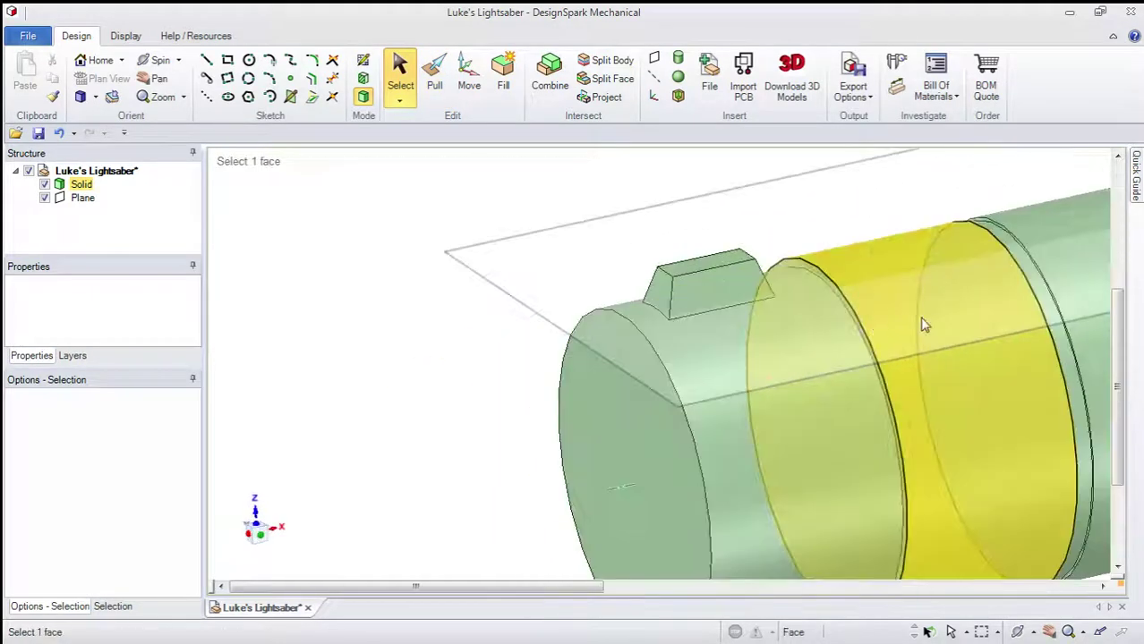
pyautogui.click(516, 239)
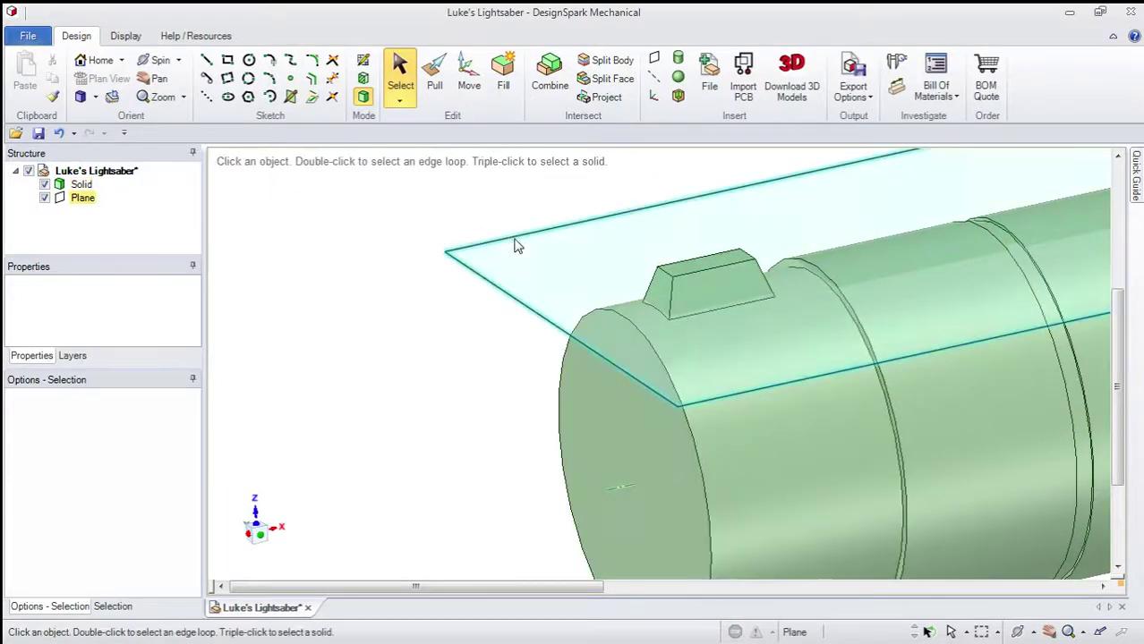
pyautogui.press('Delete')
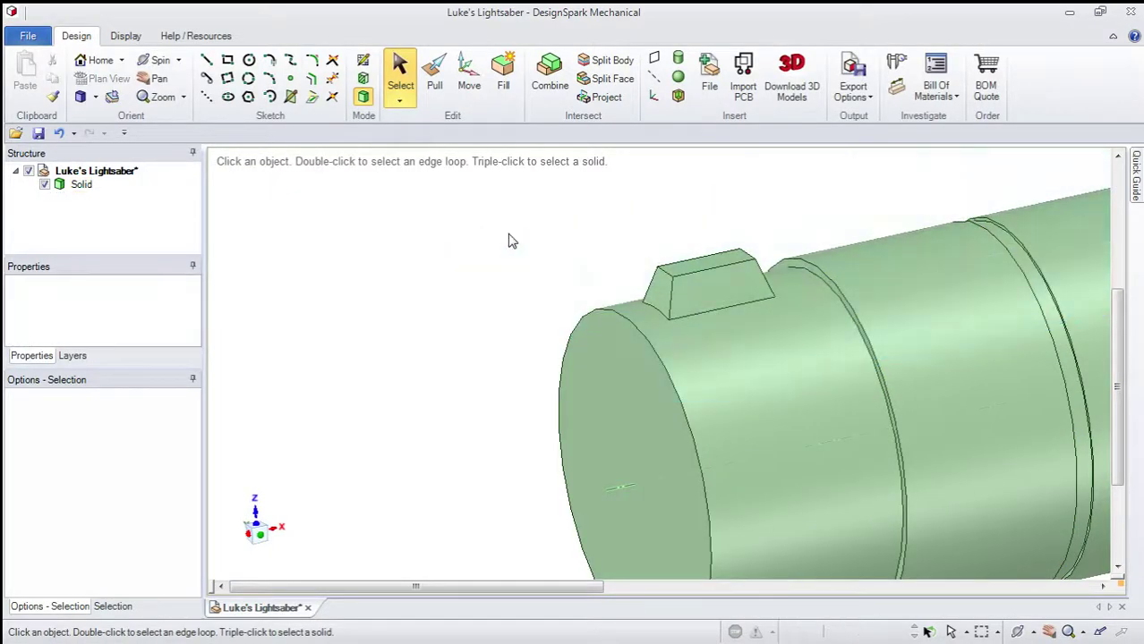
pyautogui.scroll(-3, 528, 277)
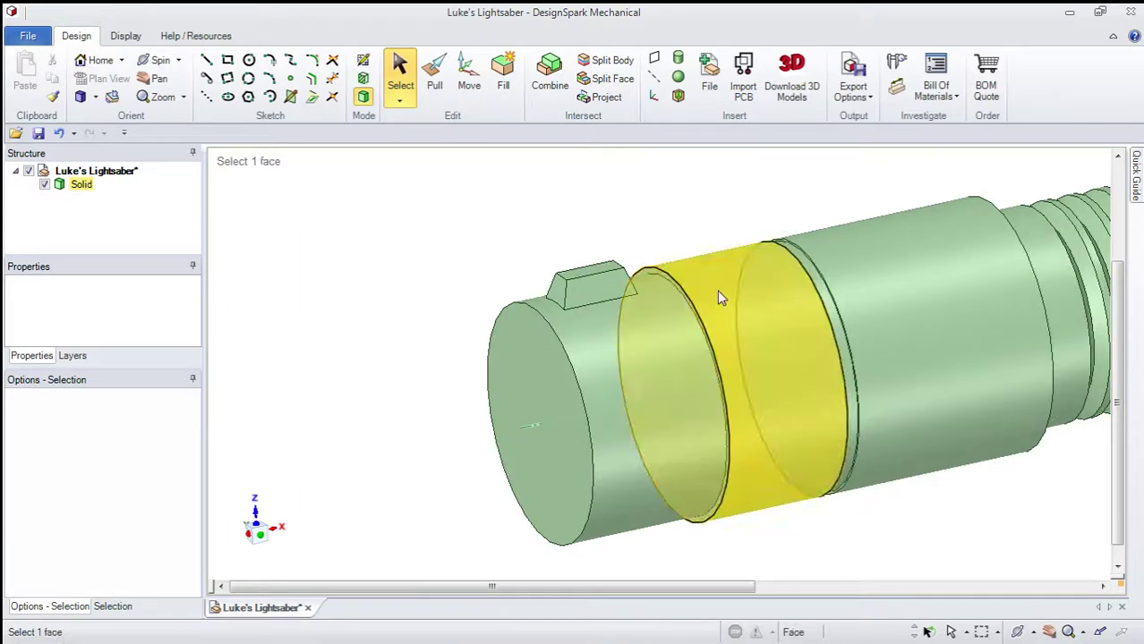
pyautogui.click(80, 97)
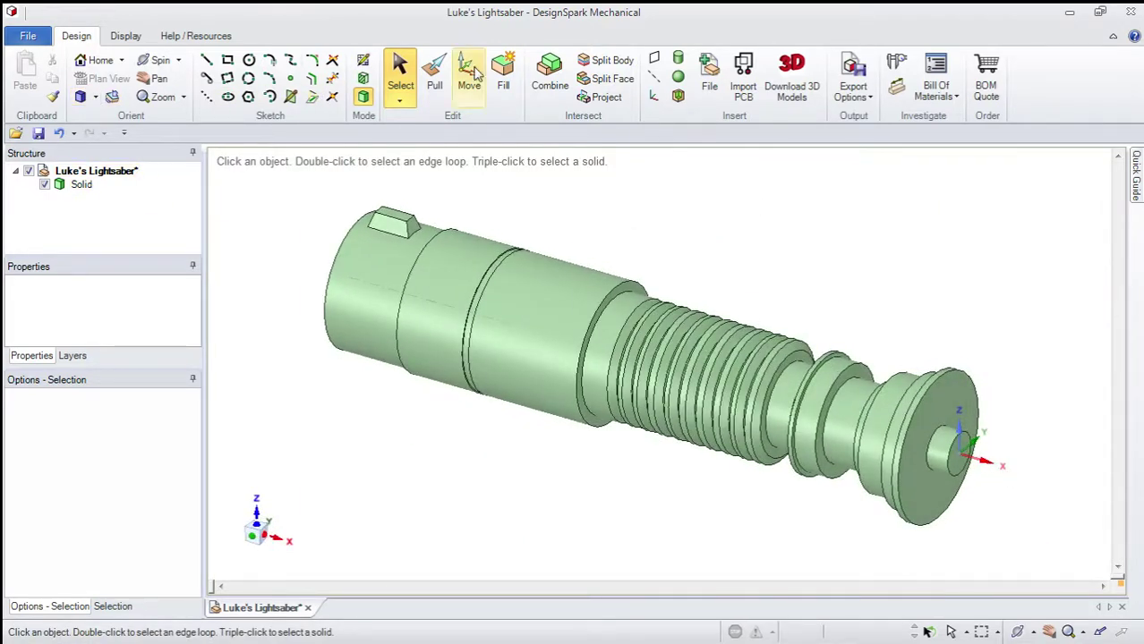
pyautogui.click(385, 224)
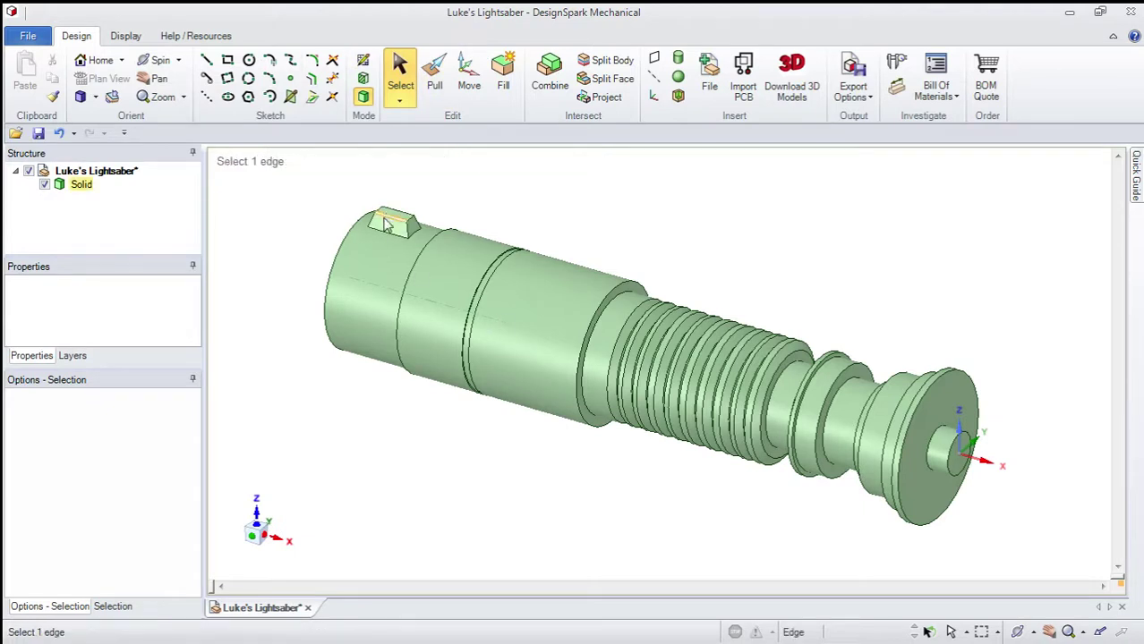
pyautogui.click(408, 317)
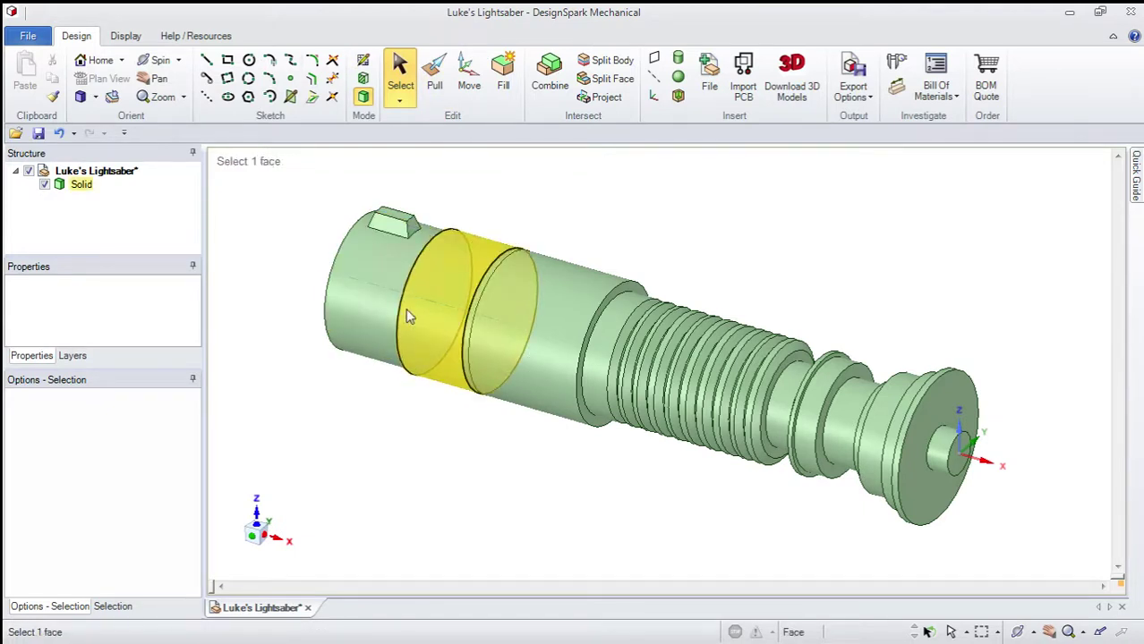
pyautogui.click(460, 367)
pyautogui.click(400, 65)
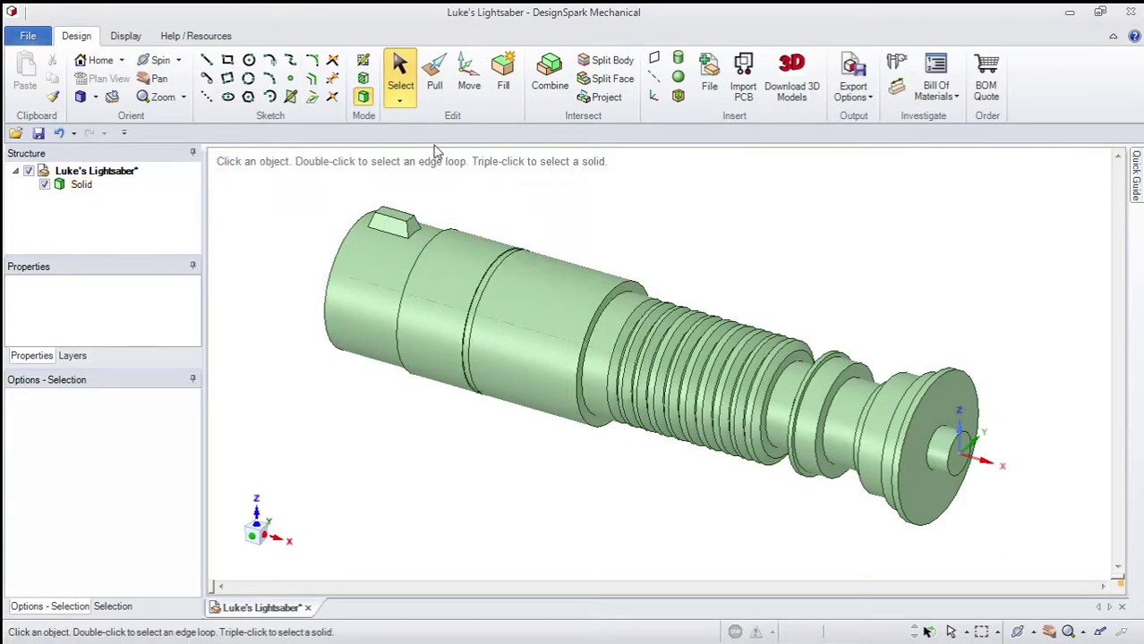
pyautogui.click(949, 448)
pyautogui.click(400, 64)
# Step: Examine the flat end face beside the tapered block in plan view and from an angle
pyautogui.moveTo(297, 212); pyautogui.dragTo(448, 224, button='middle')
pyautogui.scroll(5, 528, 225)
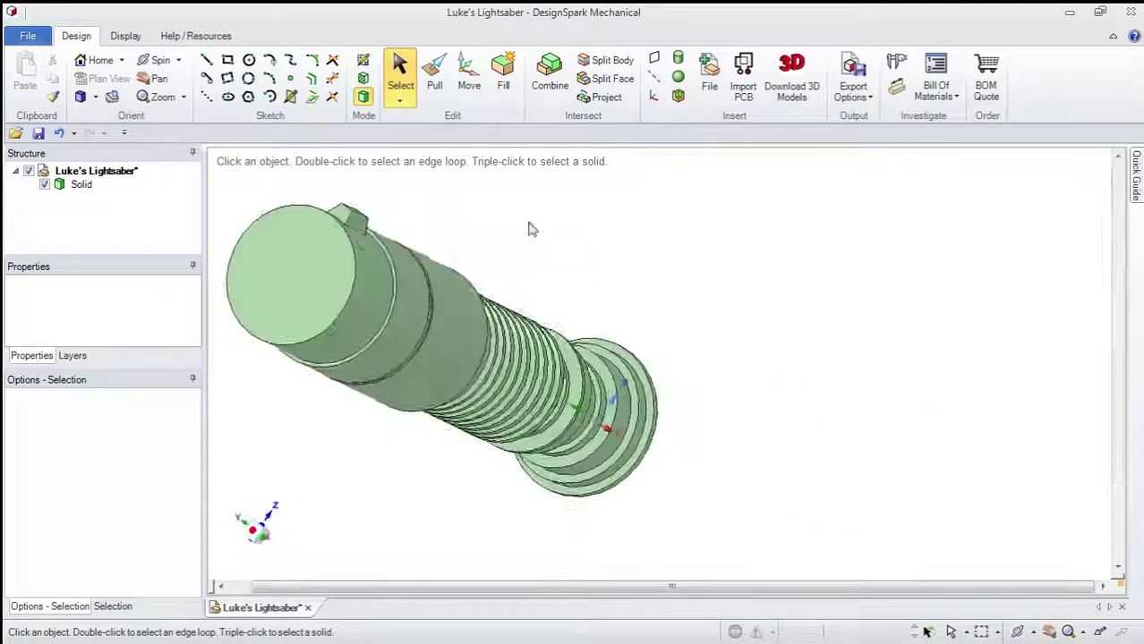
pyautogui.click(309, 215)
pyautogui.click(102, 78)
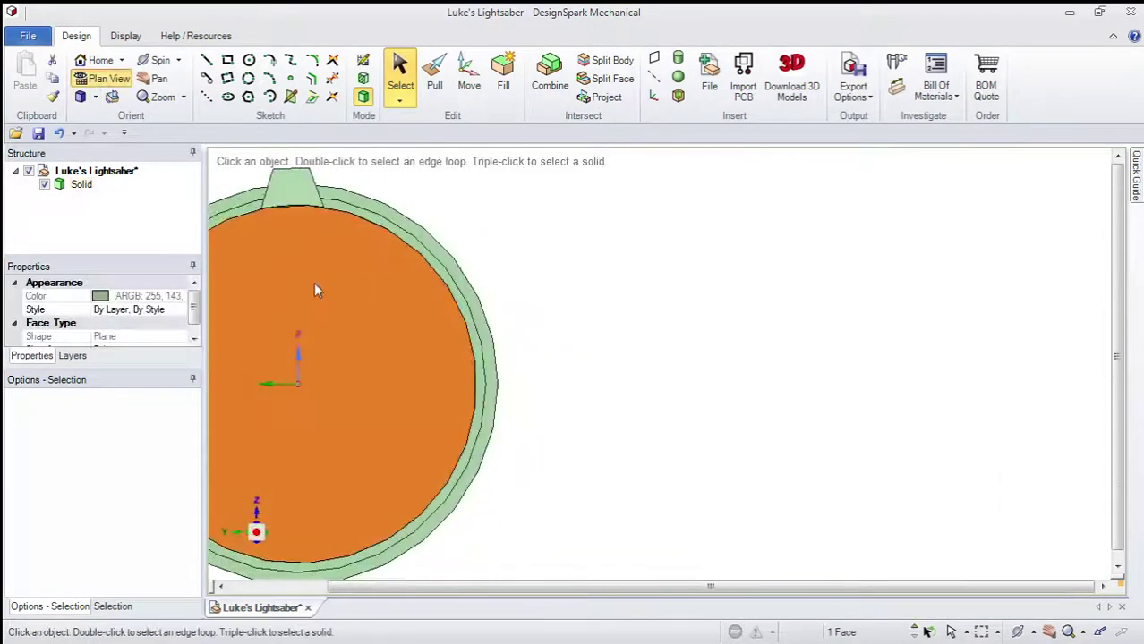
pyautogui.click(154, 78)
pyautogui.moveTo(270, 230); pyautogui.dragTo(422, 258)
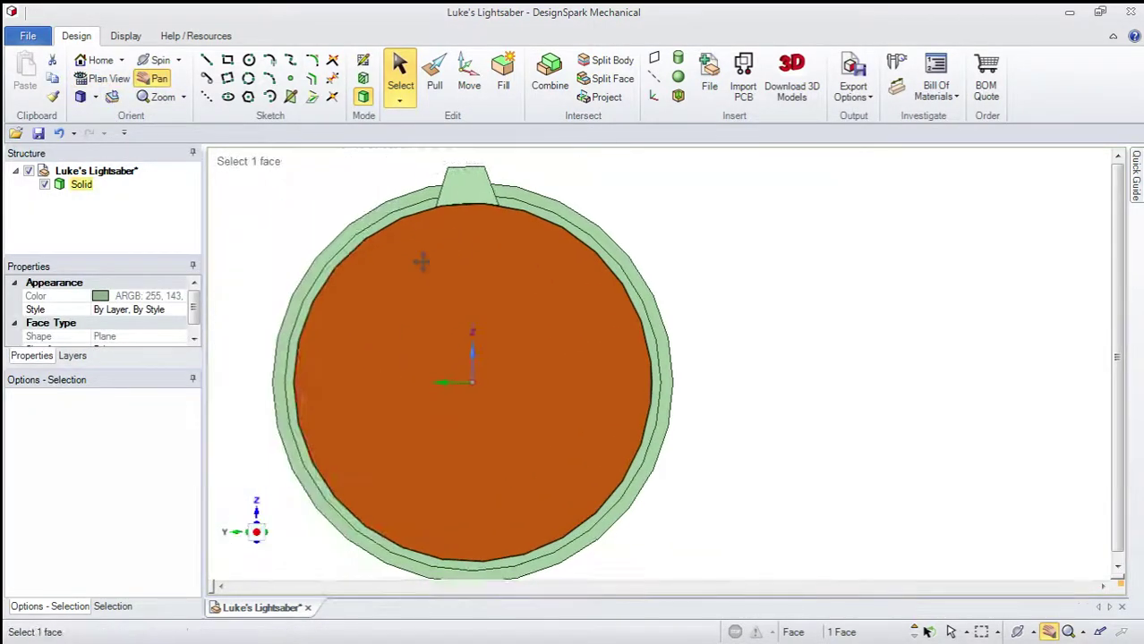
pyautogui.scroll(-2, 324, 227)
pyautogui.moveTo(324, 227); pyautogui.dragTo(286, 242, button='middle')
pyautogui.moveTo(286, 241); pyautogui.dragTo(490, 257)
pyautogui.click(154, 79)
pyautogui.scroll(4, 376, 304)
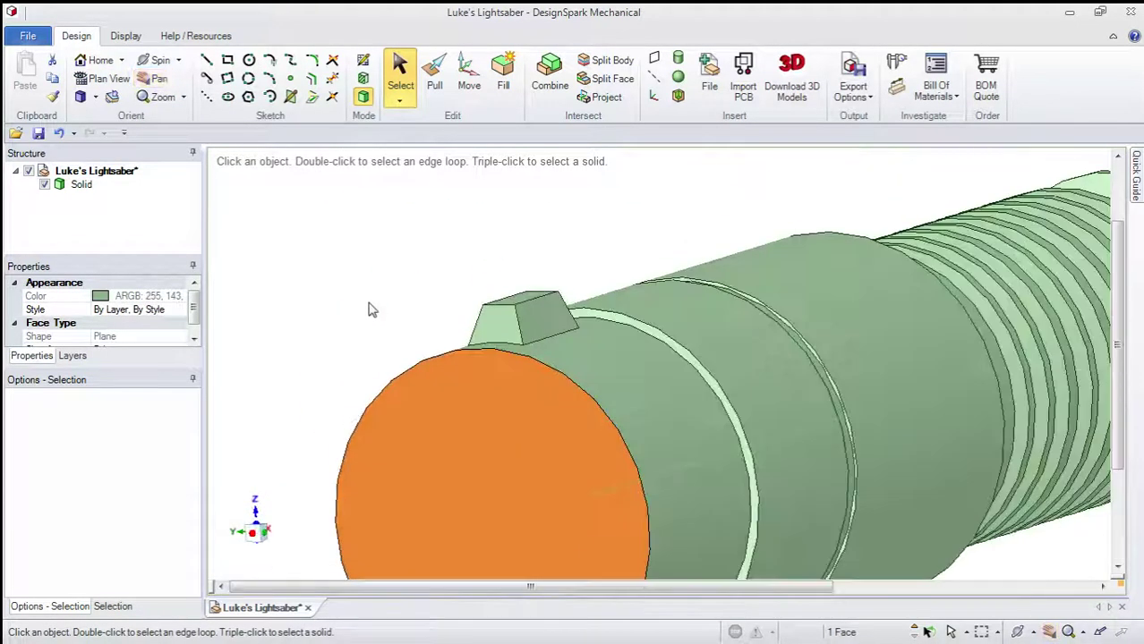
pyautogui.press('Escape')
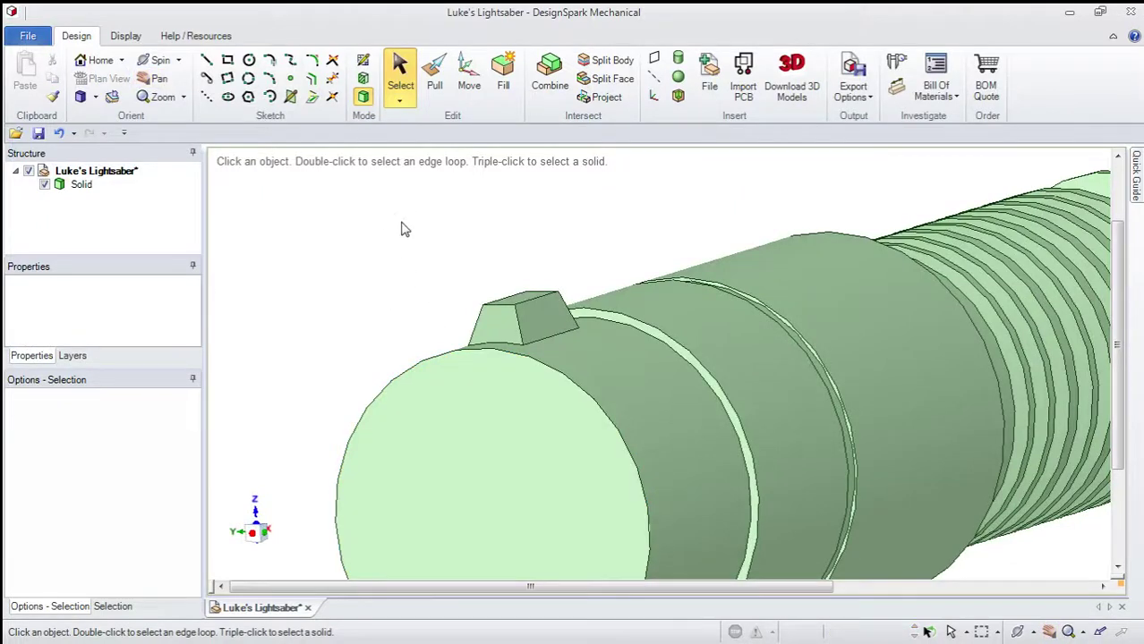
pyautogui.click(400, 72)
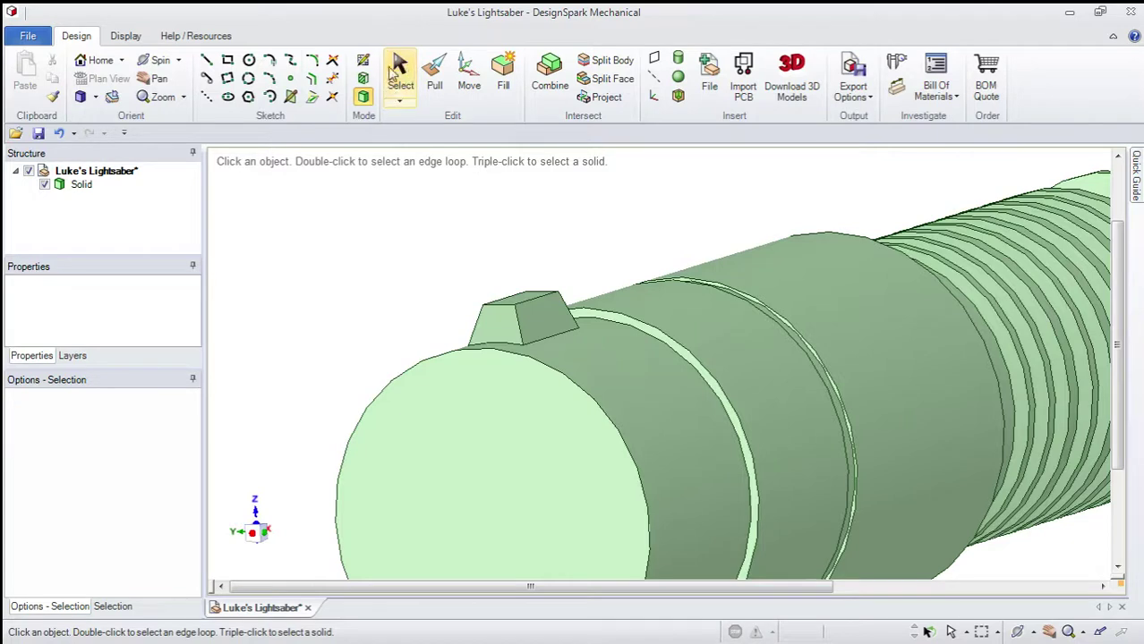
# Step: Select all five faces of the tapered block on the hilt's end section and activate the Move tool on them
pyautogui.moveTo(384, 244); pyautogui.dragTo(617, 365)
pyautogui.click(615, 256)
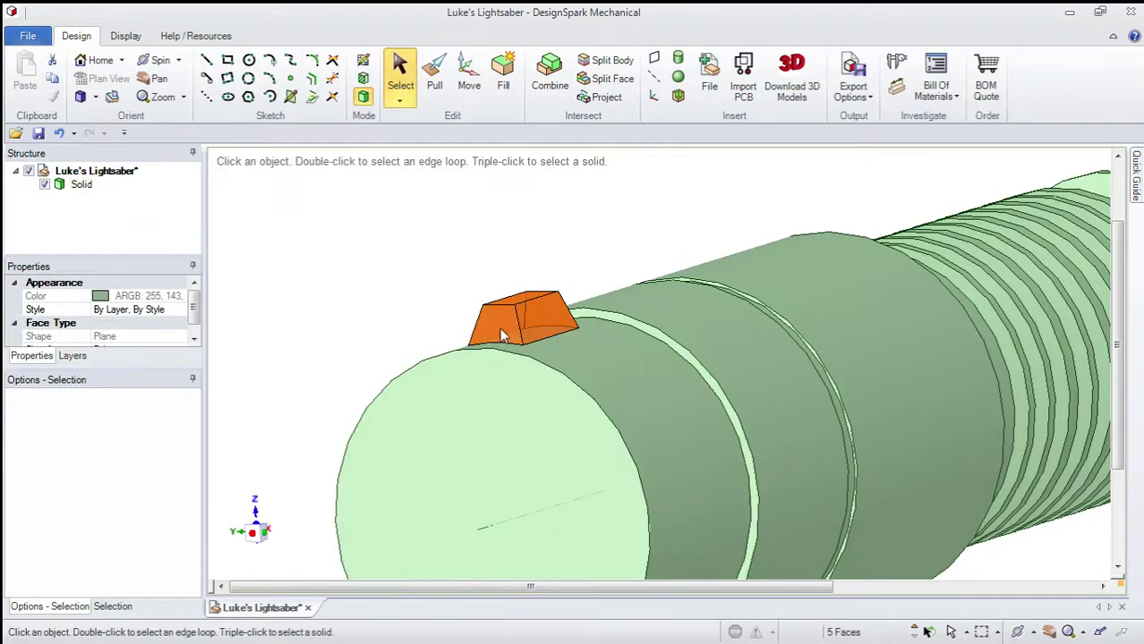
pyautogui.click(499, 318)
pyautogui.click(600, 273)
pyautogui.click(474, 363)
pyautogui.click(294, 244)
pyautogui.click(469, 75)
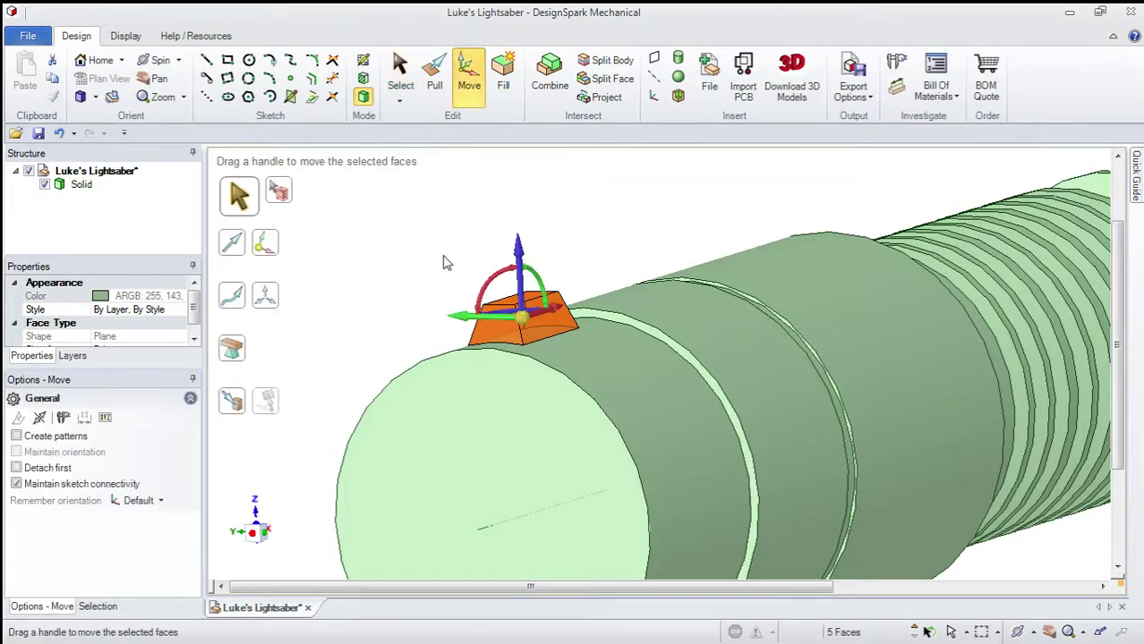
# Step: Enable Create patterns and anchor the Move handle at the centre of the hilt's flat end face
pyautogui.scroll(-5, 451, 292)
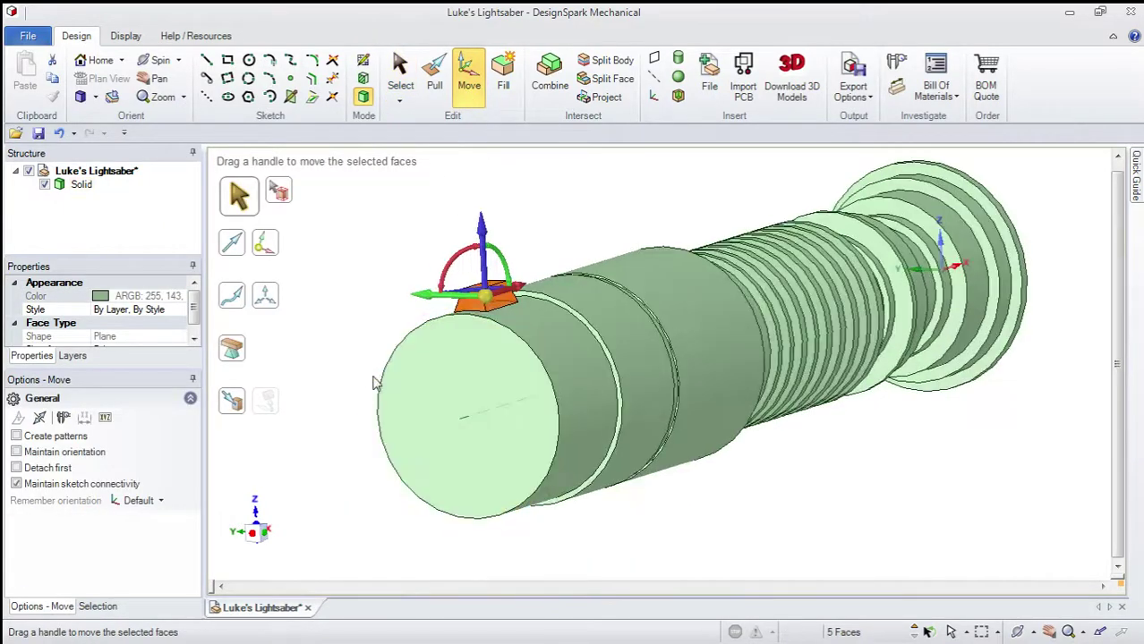
pyautogui.moveTo(376, 377); pyautogui.dragTo(119, 404, button='middle')
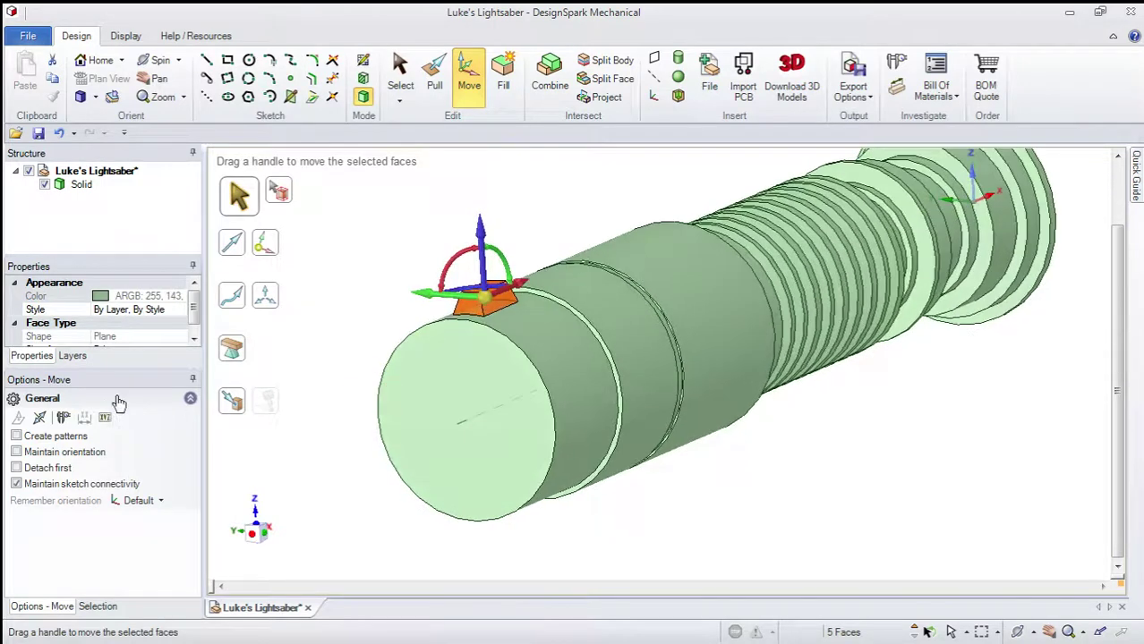
pyautogui.click(17, 436)
pyautogui.scroll(4, 313, 329)
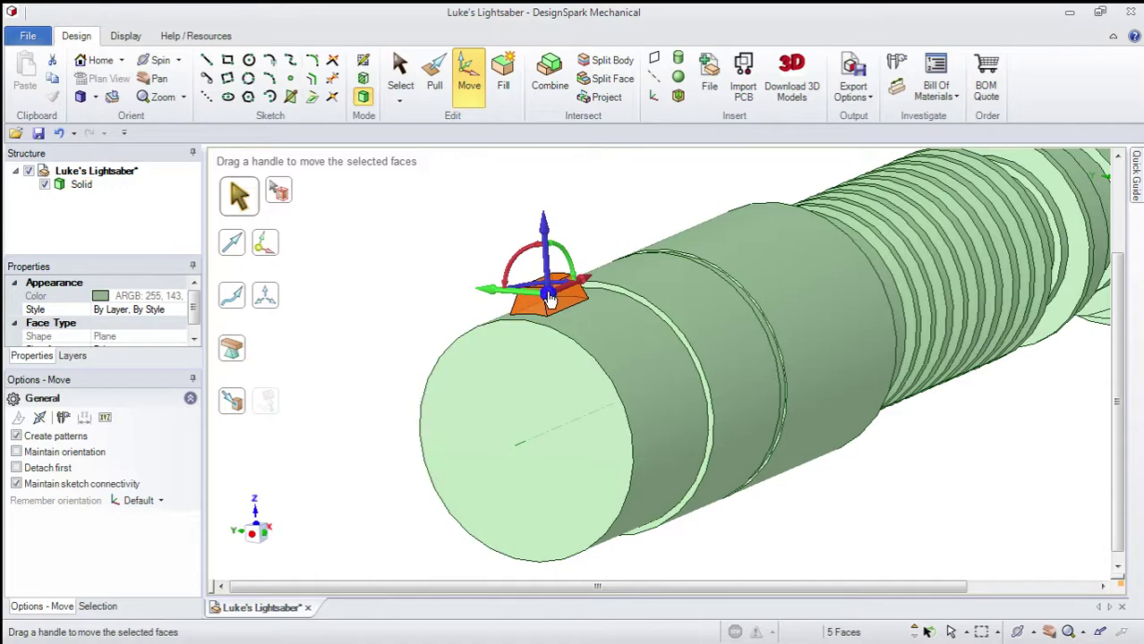
pyautogui.moveTo(547, 295); pyautogui.dragTo(530, 449)
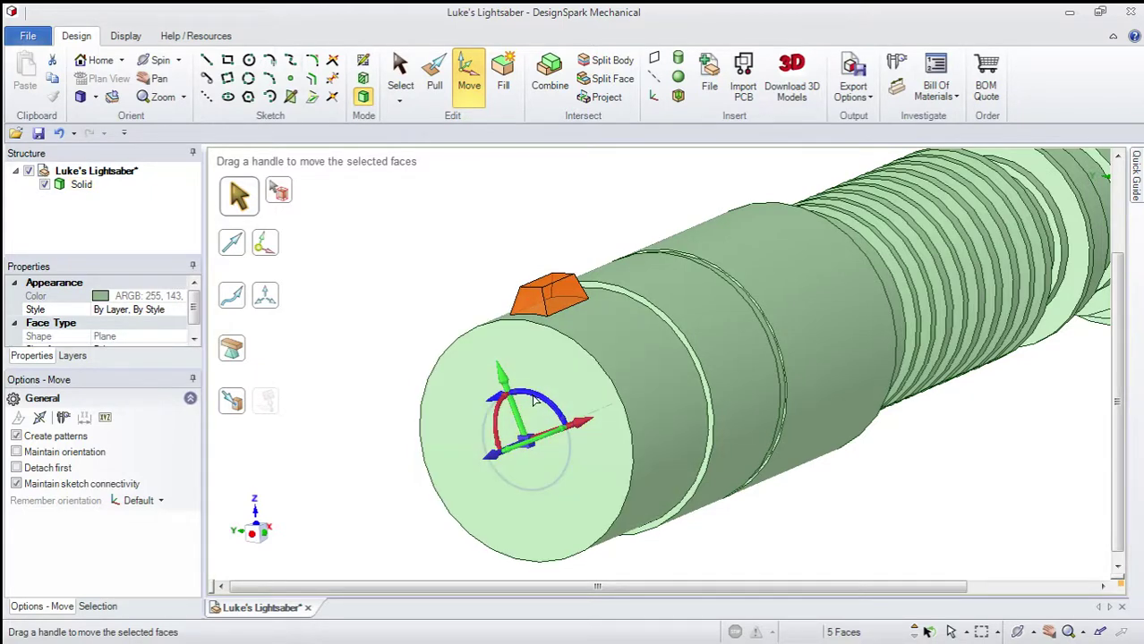
# Step: Rotate the block about the hilt's axis as a circular pattern with a count of 6 at 60° spacing
pyautogui.moveTo(542, 405); pyautogui.dragTo(576, 471)
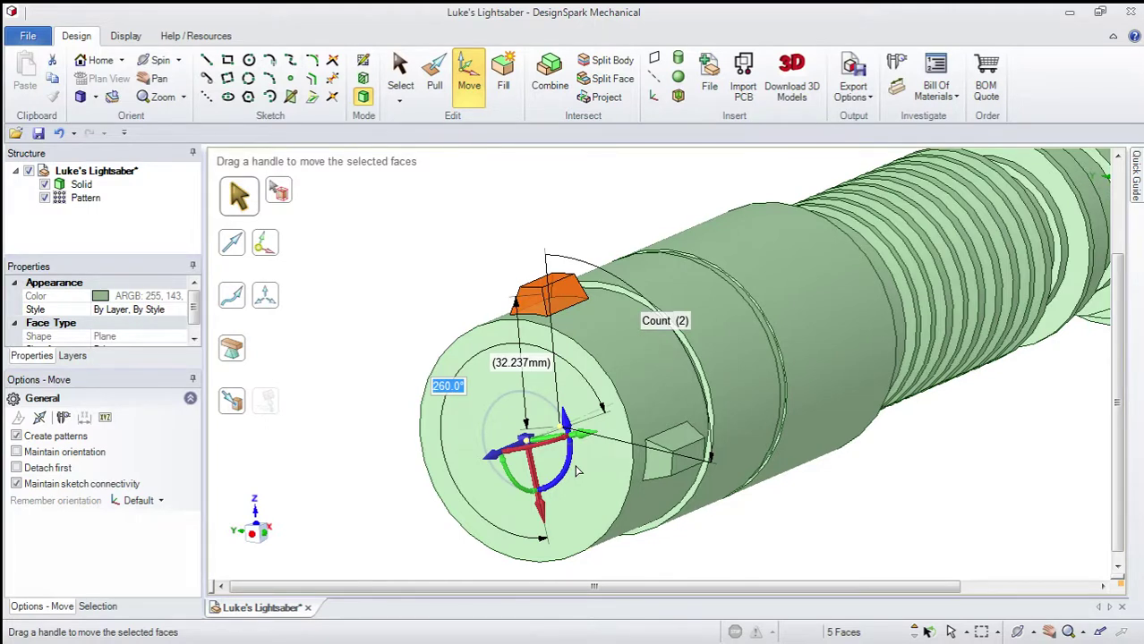
pyautogui.moveTo(578, 472); pyautogui.dragTo(582, 431)
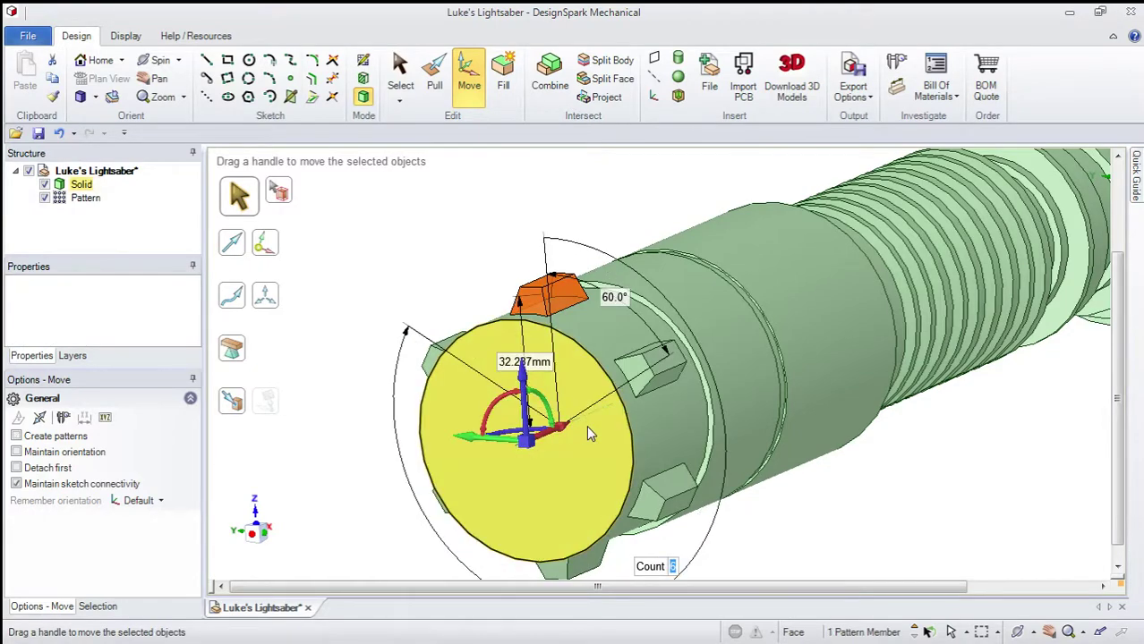
pyautogui.press('Escape')
pyautogui.scroll(-4, 610, 429)
pyautogui.scroll(4, 636, 508)
pyautogui.moveTo(704, 510); pyautogui.dragTo(593, 480, button='middle')
pyautogui.scroll(-3, 592, 480)
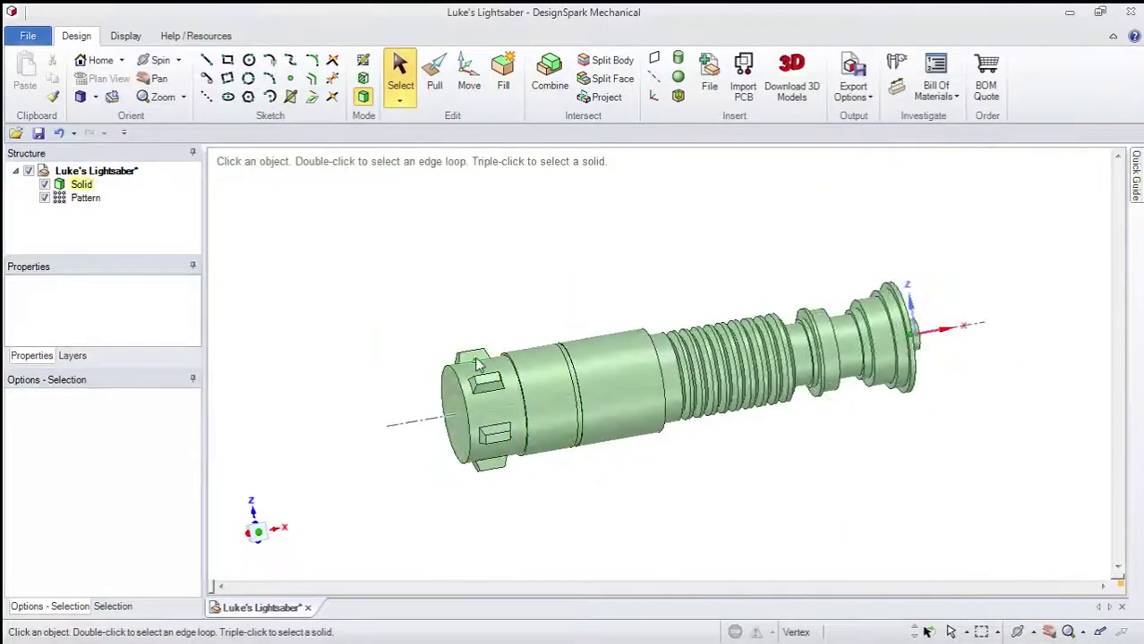
pyautogui.click(534, 434)
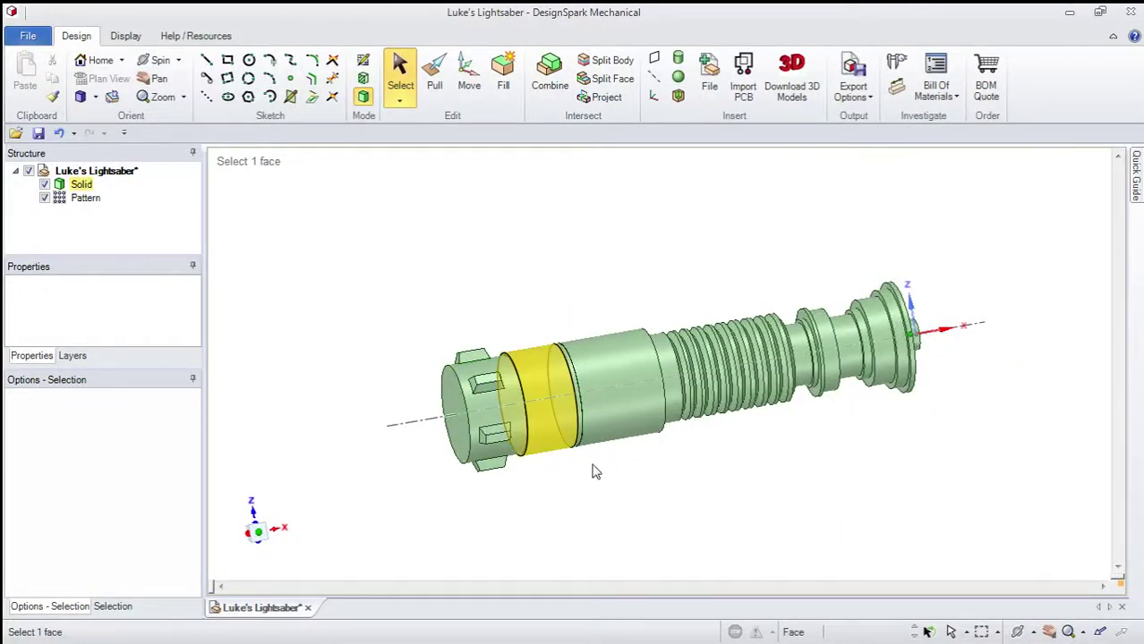
pyautogui.moveTo(711, 467)
pyautogui.mouseDown(button='middle')
pyautogui.moveTo(733, 467)
pyautogui.moveTo(580, 485)
pyautogui.moveTo(855, 477)
pyautogui.moveTo(651, 480)
pyautogui.moveTo(796, 484)
pyautogui.mouseUp(button='middle')
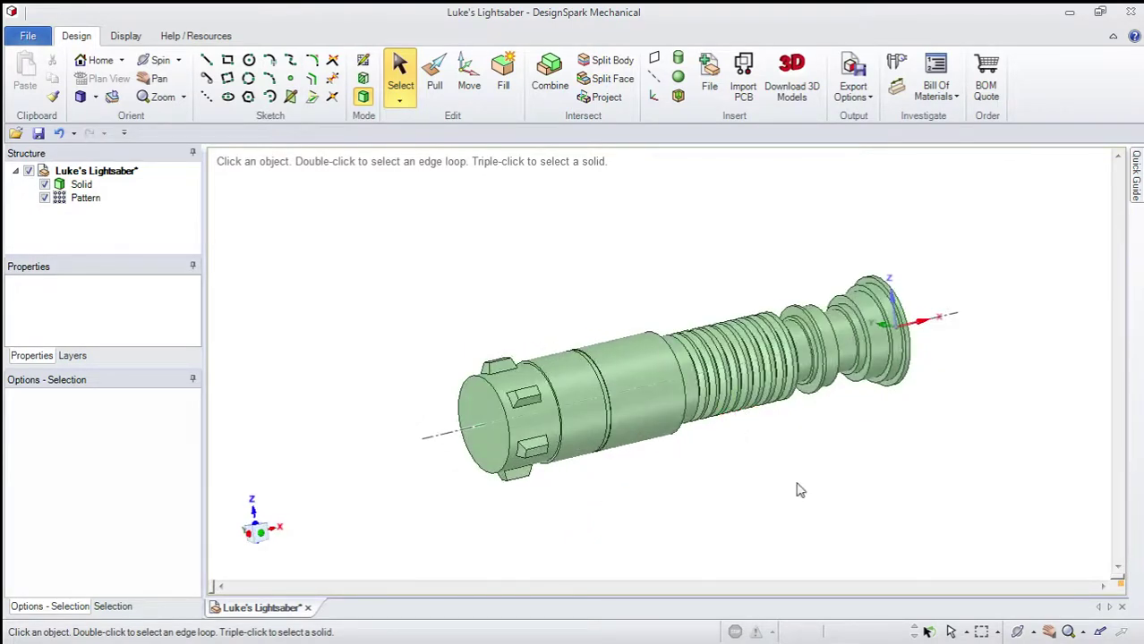
# Step: Examine the end view and the dimensions of the end section in the reference drawing in Windows Photo Viewer
pyautogui.moveTo(627, 625)
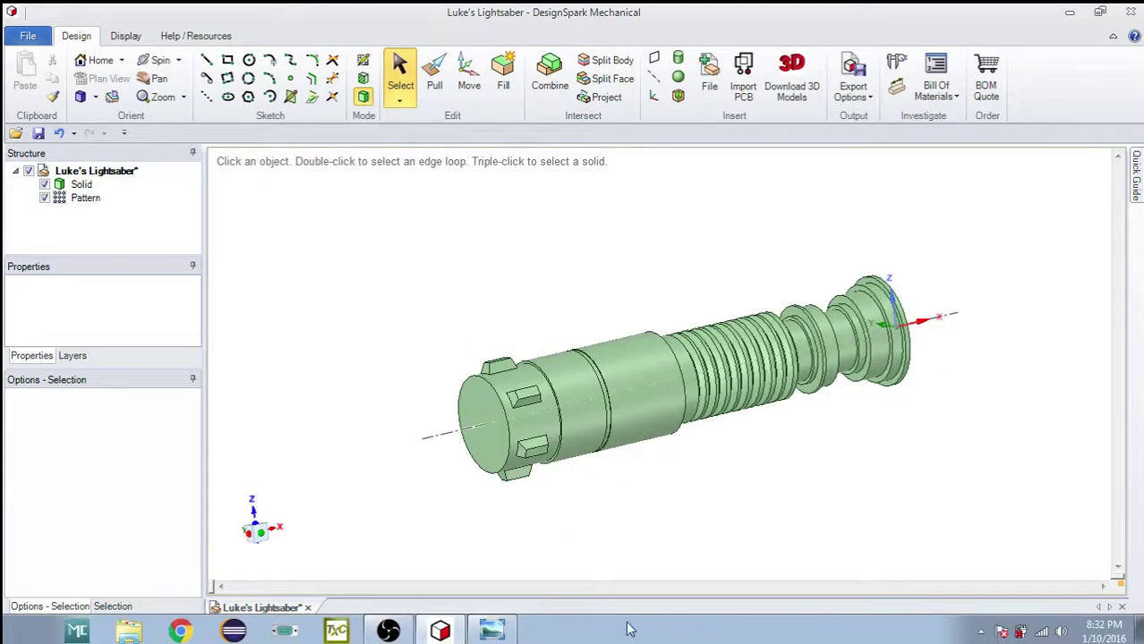
pyautogui.click(497, 630)
pyautogui.moveTo(385, 385); pyautogui.dragTo(305, 385)
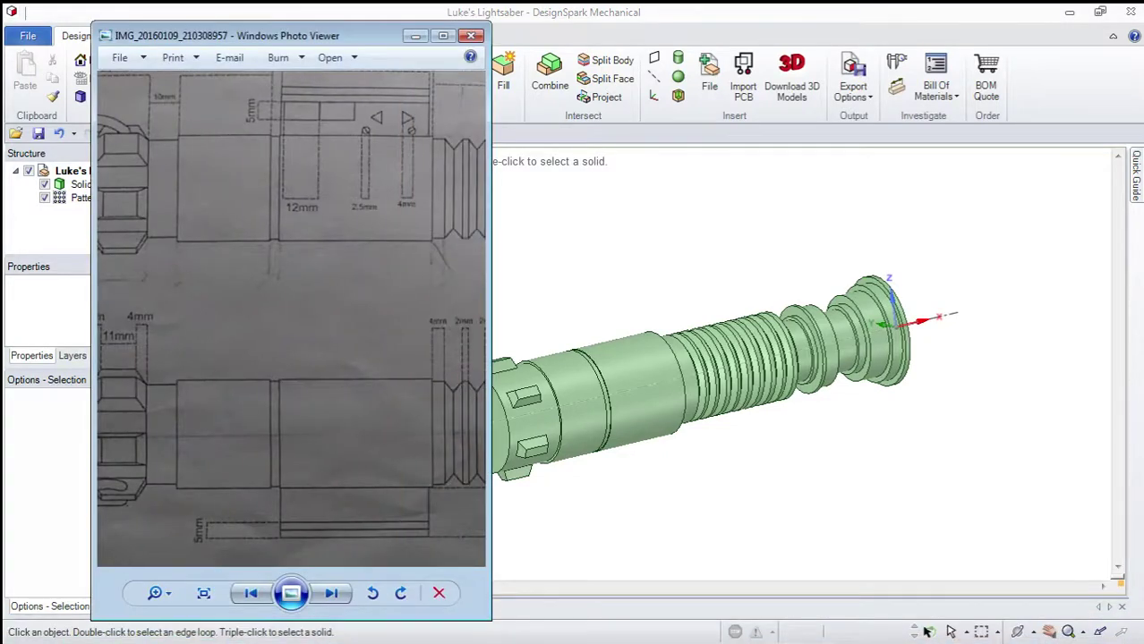
pyautogui.moveTo(132, 333); pyautogui.dragTo(297, 332)
pyautogui.scroll(5, 298, 332)
pyautogui.scroll(-10, 297, 332)
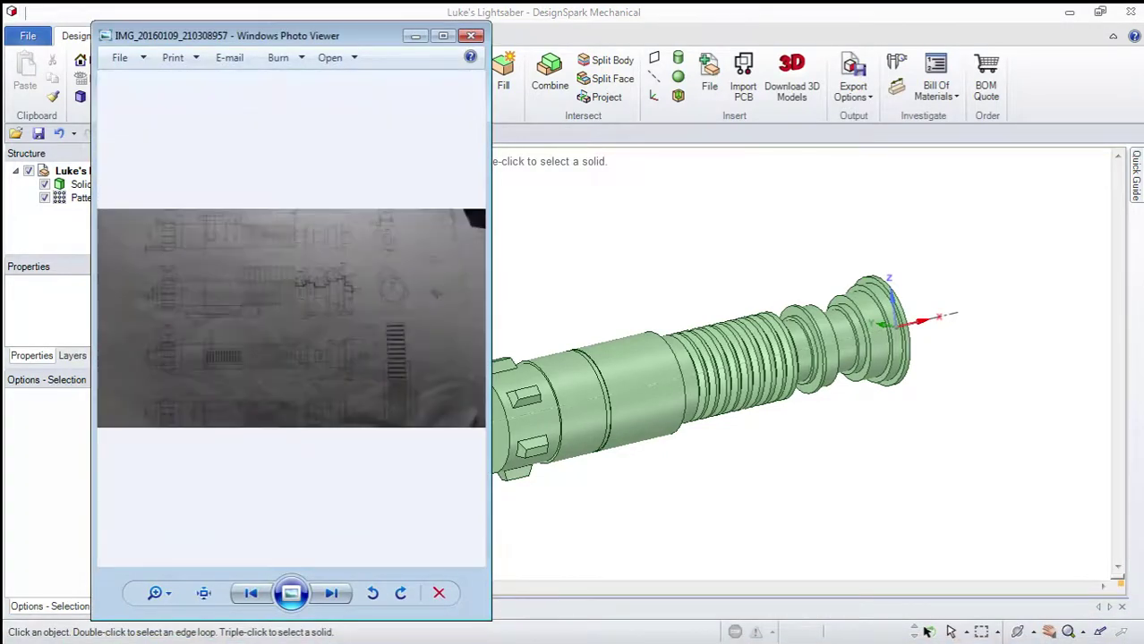
pyautogui.scroll(7, 398, 302)
pyautogui.moveTo(398, 303); pyautogui.dragTo(375, 374)
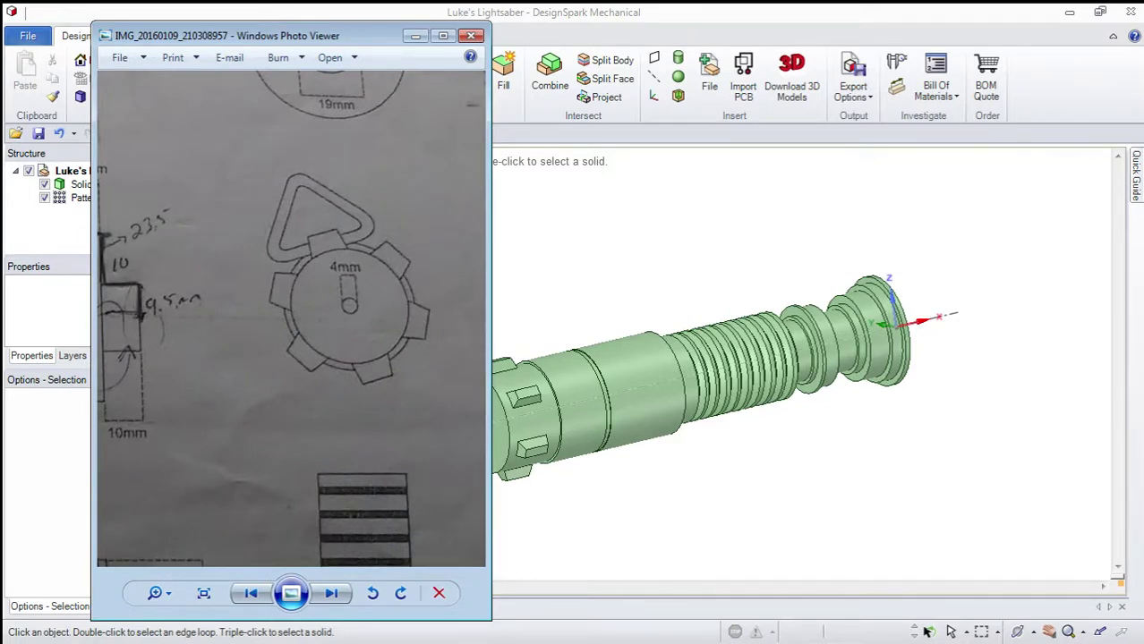
pyautogui.scroll(-6, 354, 358)
pyautogui.moveTo(126, 340); pyautogui.dragTo(479, 340)
pyautogui.scroll(5, 290, 318)
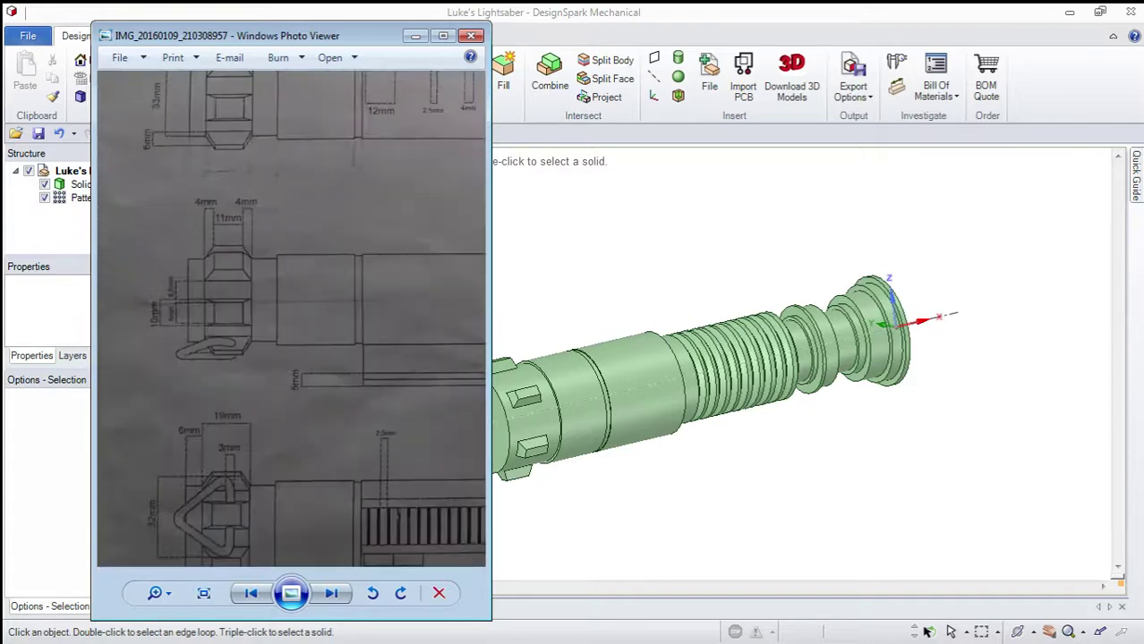
pyautogui.moveTo(291, 295)
pyautogui.mouseDown()
pyautogui.moveTo(357, 434)
pyautogui.moveTo(357, 540)
pyautogui.mouseUp()
pyautogui.scroll(2, 318, 240)
pyautogui.scroll(-3, 309, 189)
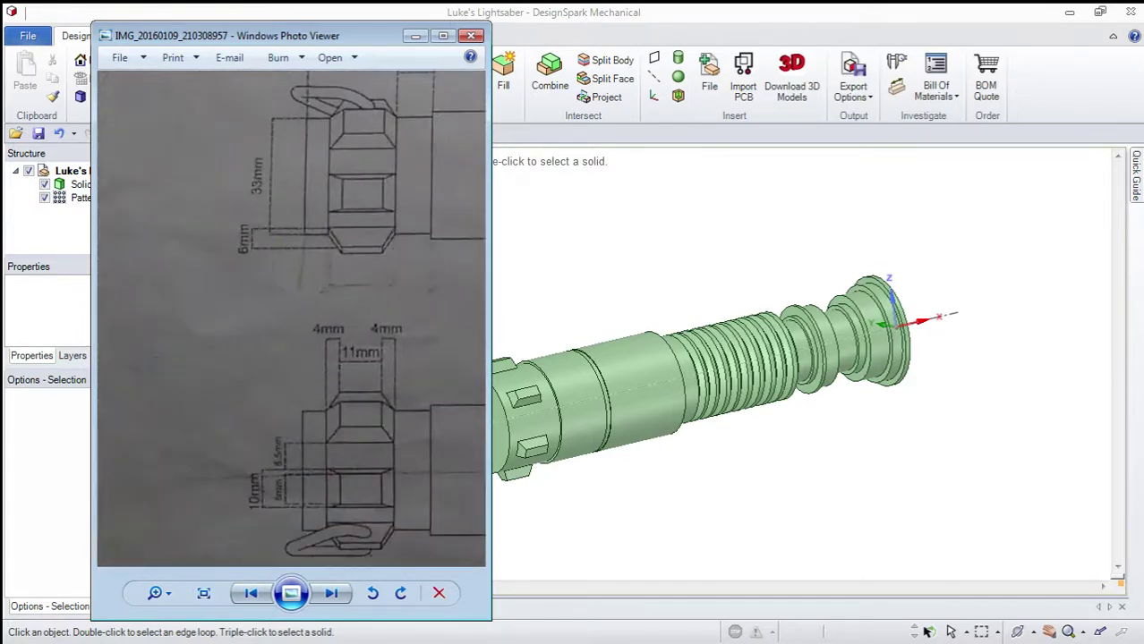
# Step: Back in DesignSpark Mechanical, sketch a 4 mm diameter circle at the centre of the hilt's flat end face in plan view
pyautogui.click(577, 225)
pyautogui.scroll(-2, 404, 468)
pyautogui.scroll(5, 404, 467)
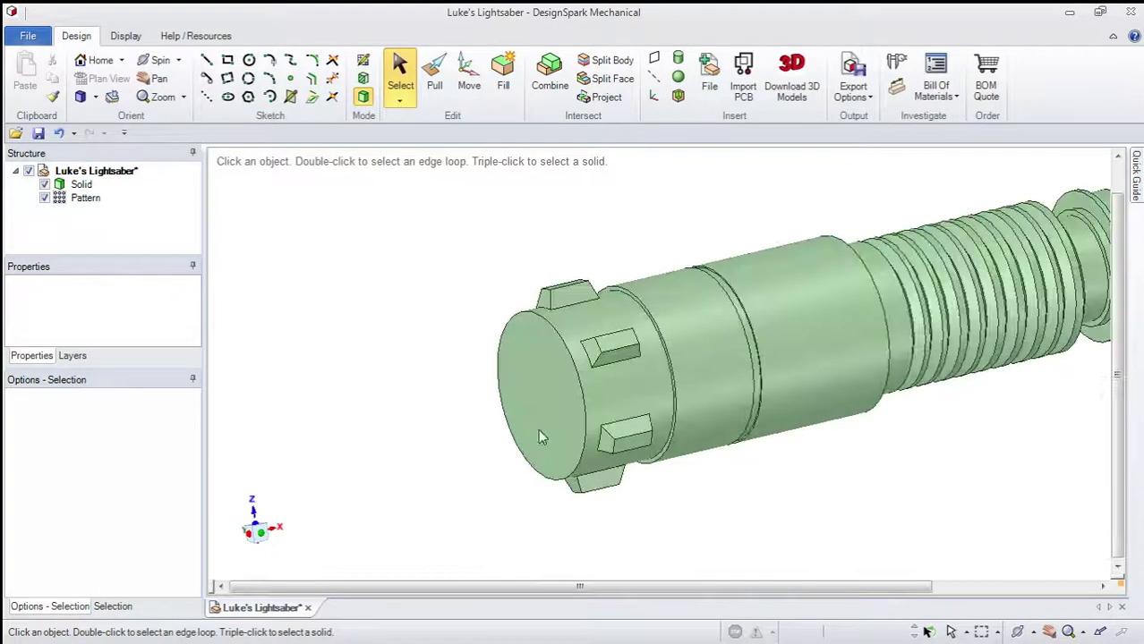
pyautogui.click(538, 429)
pyautogui.click(103, 78)
pyautogui.click(538, 399)
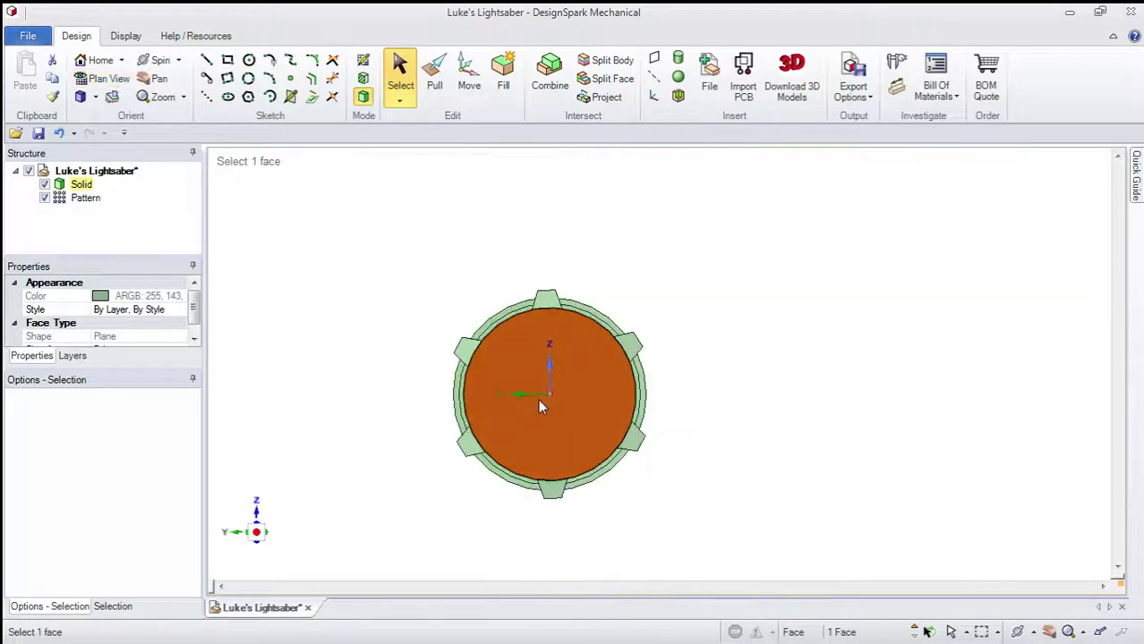
pyautogui.scroll(1, 591, 397)
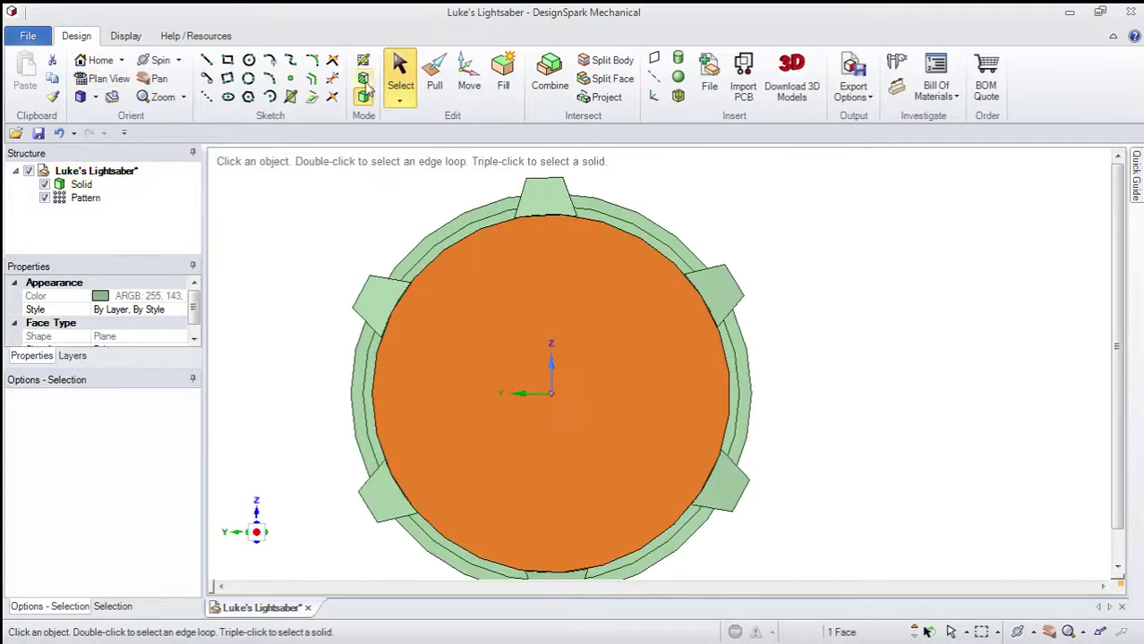
pyautogui.click(249, 60)
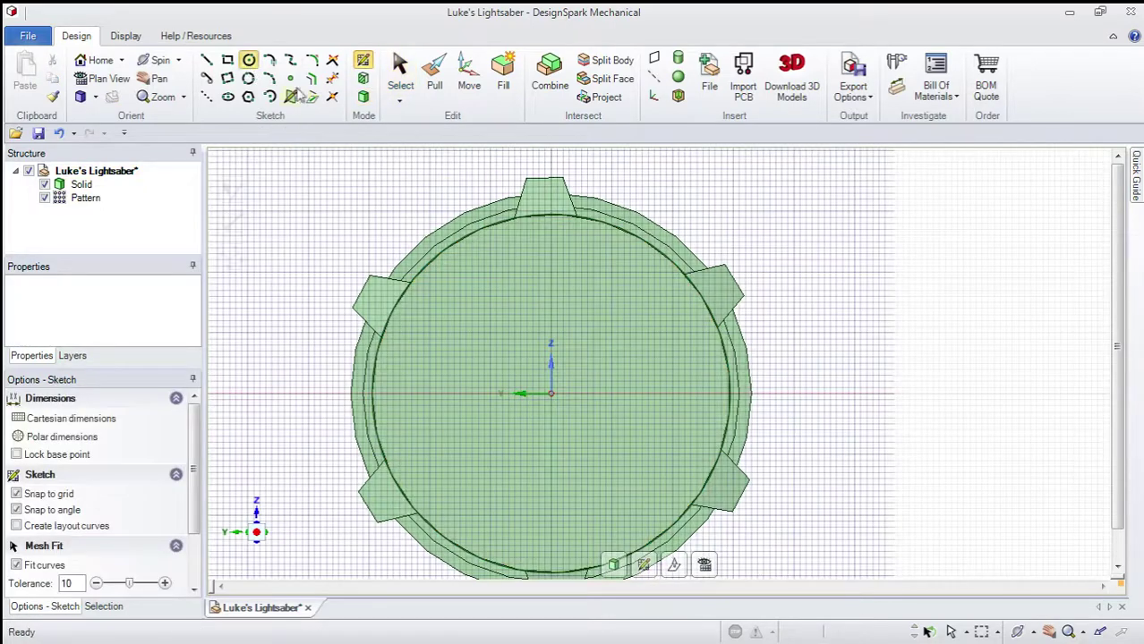
pyautogui.click(551, 394)
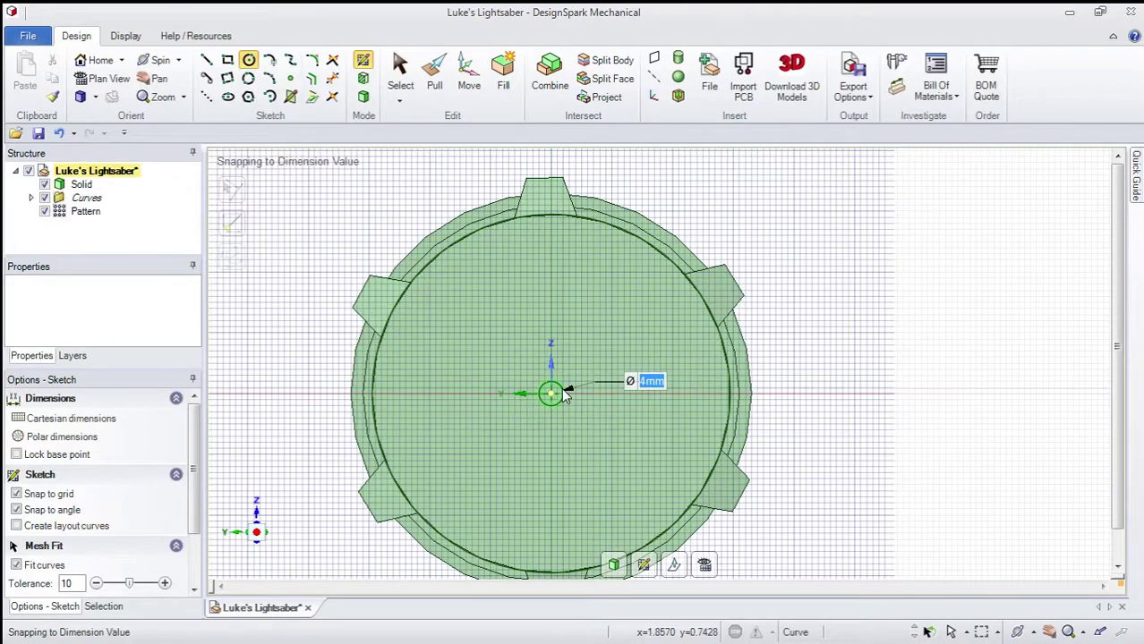
pyautogui.click(566, 396)
pyautogui.press('Escape')
# Step: Select the small central circle's face with the Pull tool and consult the reference drawing for that feature's details
pyautogui.moveTo(725, 362); pyautogui.dragTo(565, 212, button='middle')
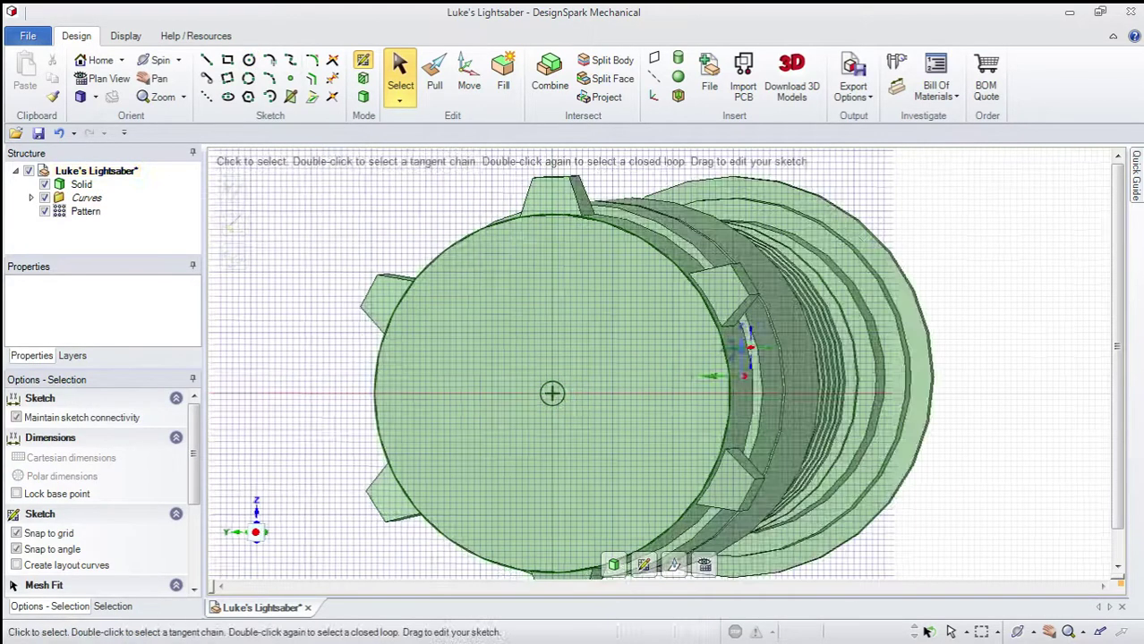
pyautogui.click(438, 76)
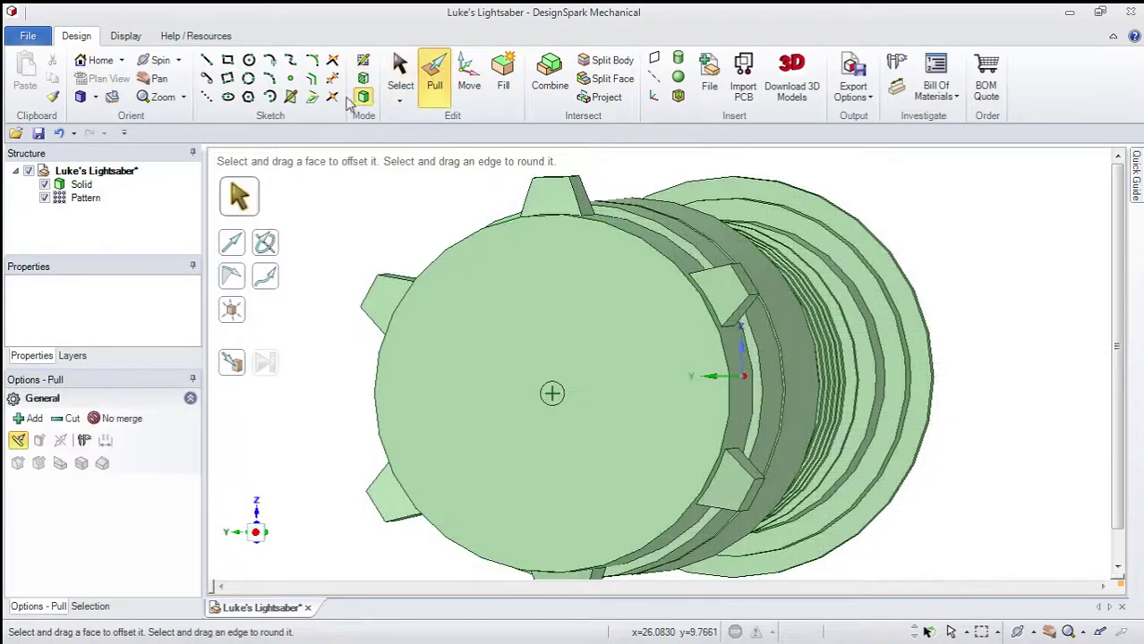
pyautogui.click(551, 394)
pyautogui.scroll(5, 556, 399)
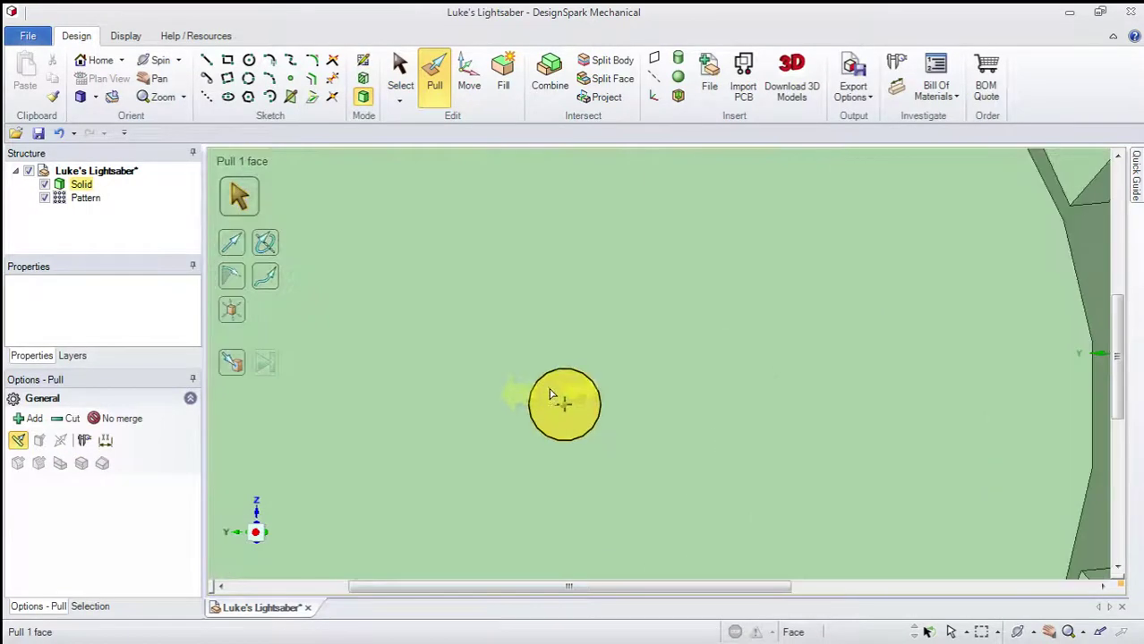
pyautogui.scroll(-4, 537, 358)
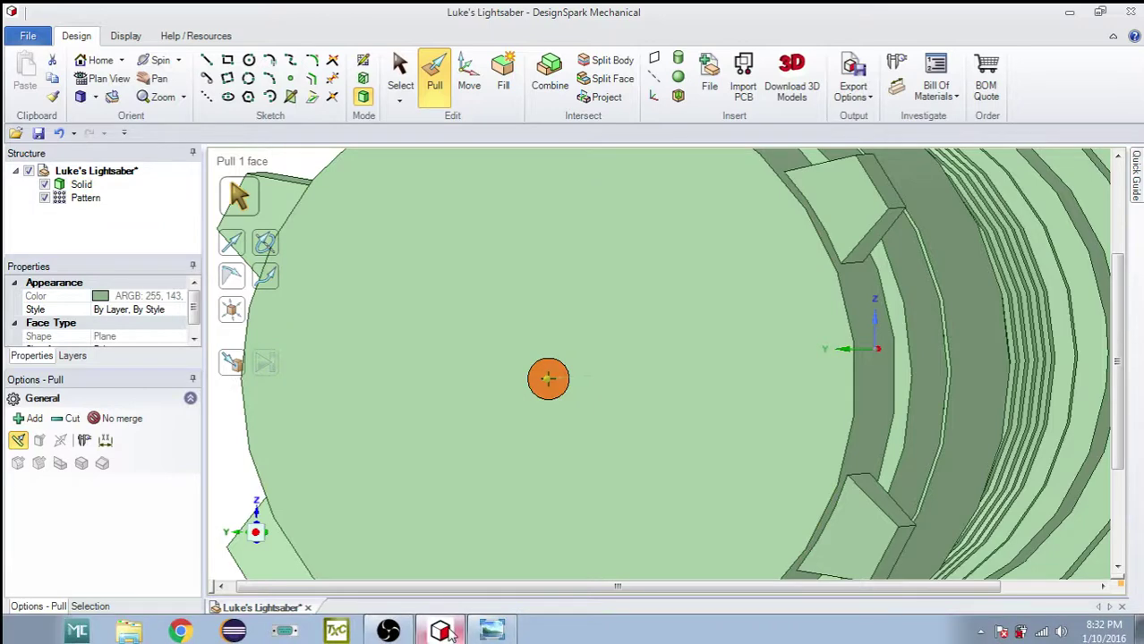
pyautogui.click(491, 631)
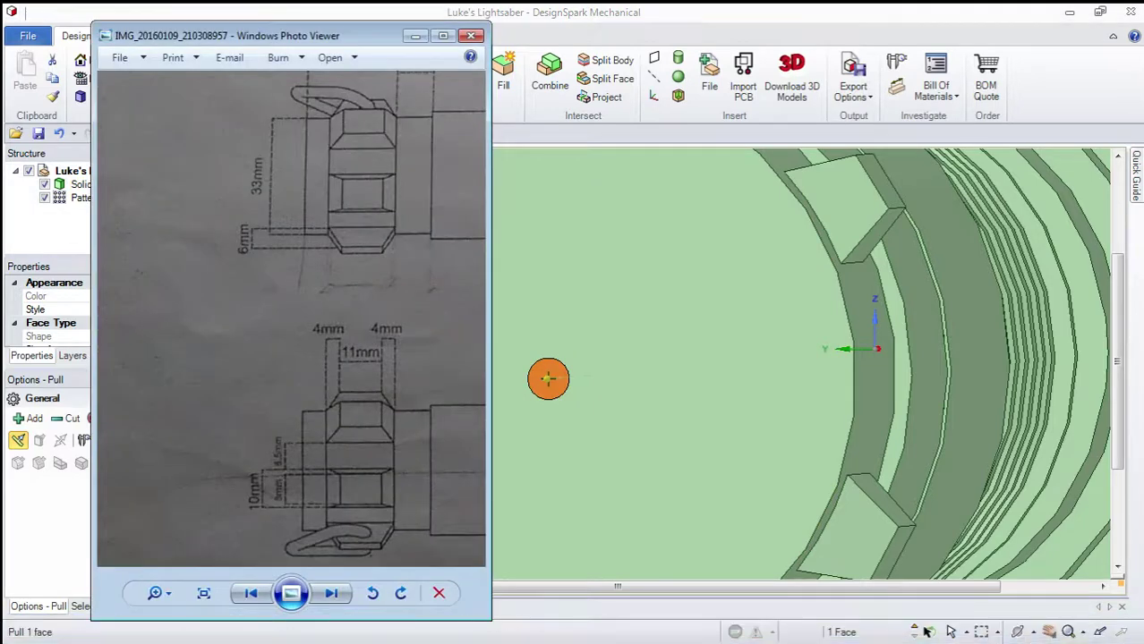
pyautogui.moveTo(331, 502)
pyautogui.mouseDown()
pyautogui.moveTo(307, 255)
pyautogui.moveTo(301, 301)
pyautogui.moveTo(250, 313)
pyautogui.mouseUp()
pyautogui.scroll(-4, 301, 301)
pyautogui.moveTo(448, 322); pyautogui.dragTo(27, 322)
pyautogui.moveTo(340, 323)
pyautogui.mouseDown()
pyautogui.moveTo(140, 320)
pyautogui.moveTo(308, 319)
pyautogui.moveTo(257, 338)
pyautogui.moveTo(575, 361)
pyautogui.moveTo(685, 464)
pyautogui.moveTo(836, 455)
pyautogui.moveTo(390, 447)
pyautogui.moveTo(364, 479)
pyautogui.mouseUp()
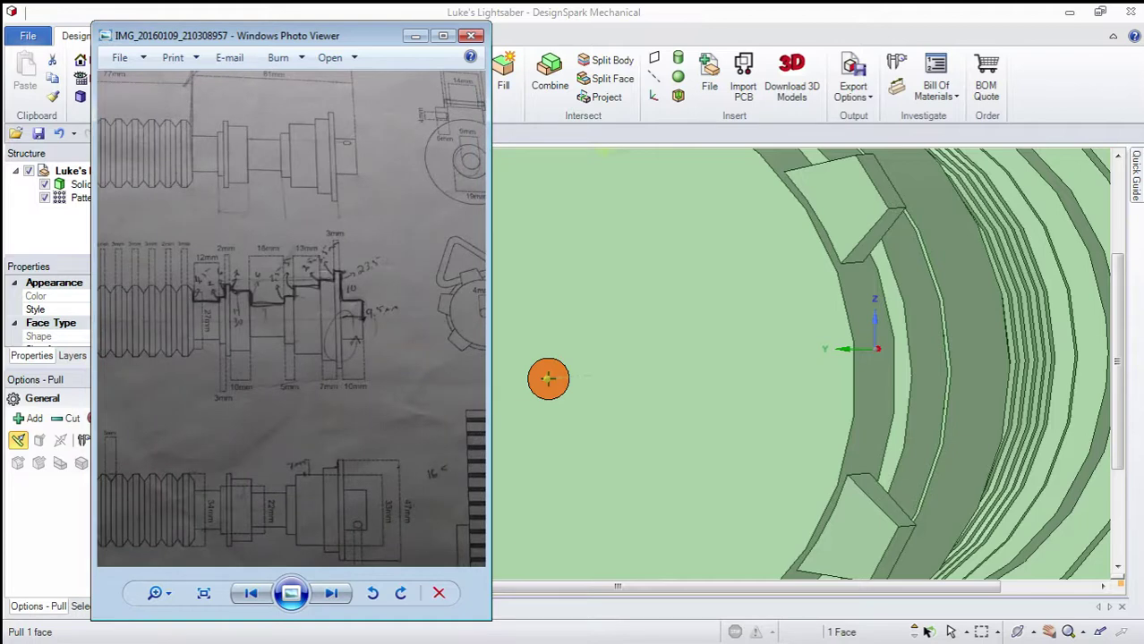
pyautogui.click(547, 379)
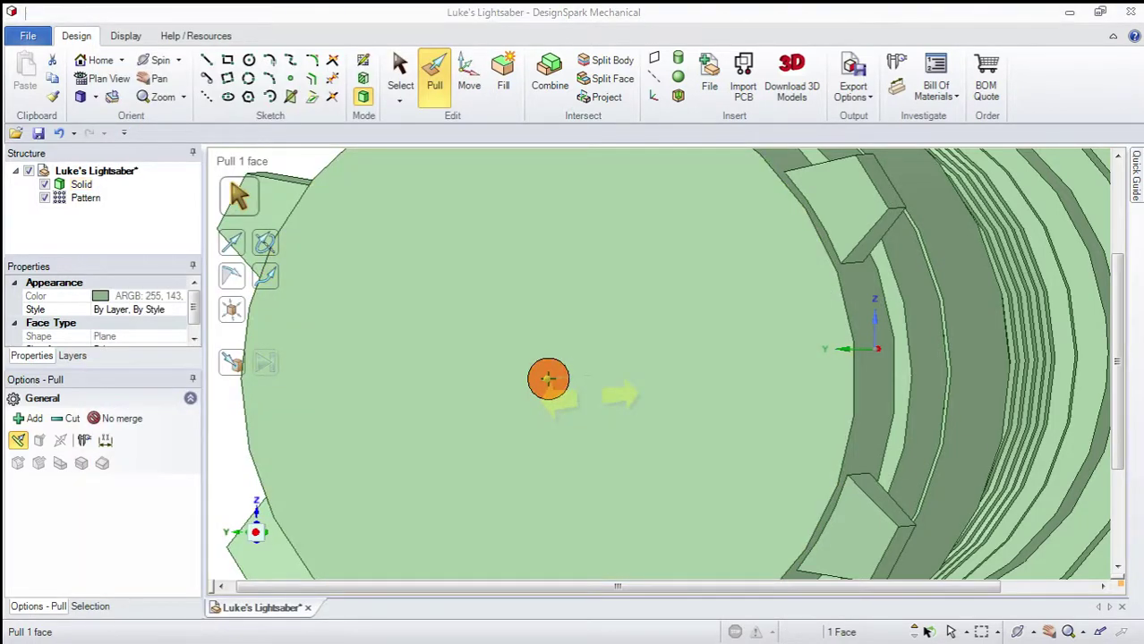
pyautogui.moveTo(605, 357); pyautogui.dragTo(503, 380)
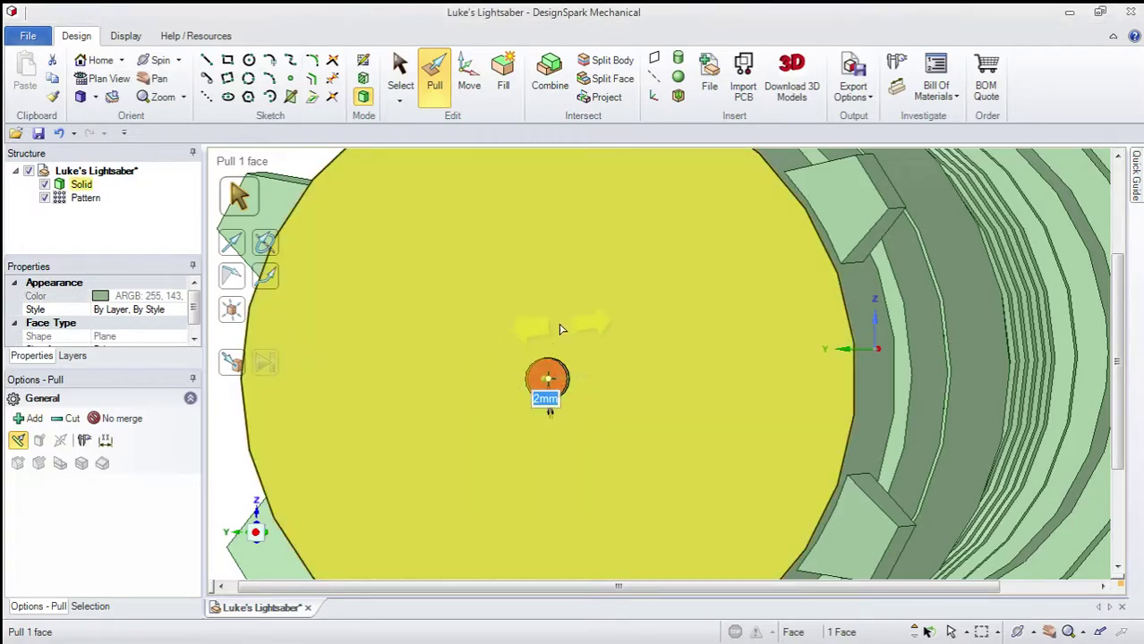
pyautogui.moveTo(560, 326); pyautogui.dragTo(432, 332, button='middle')
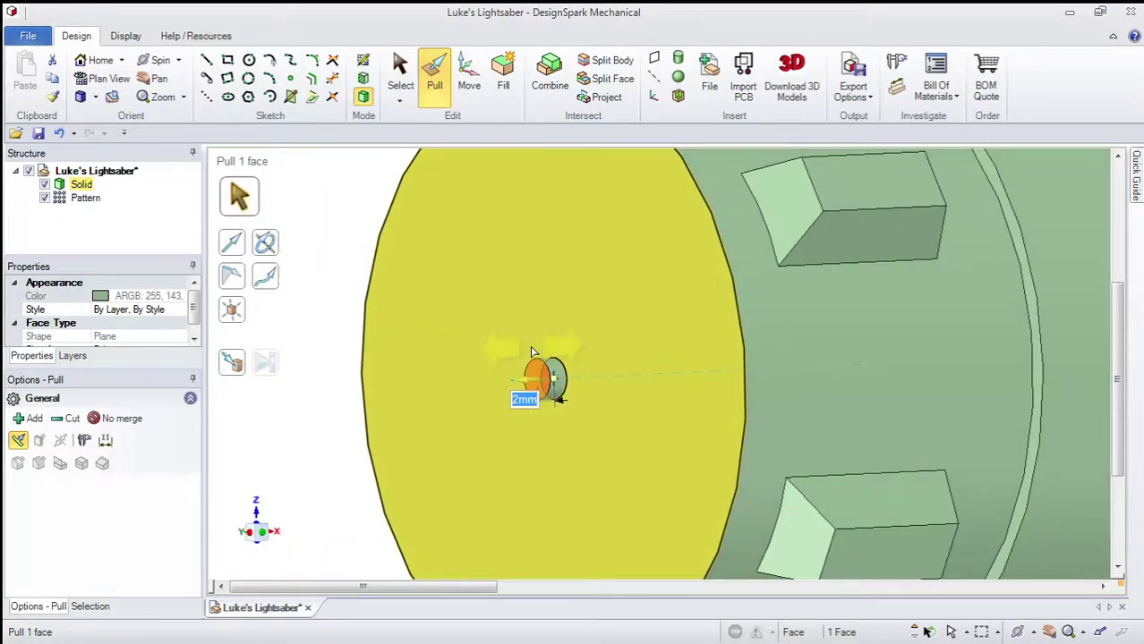
pyautogui.hotkey('ctrl', 'z')
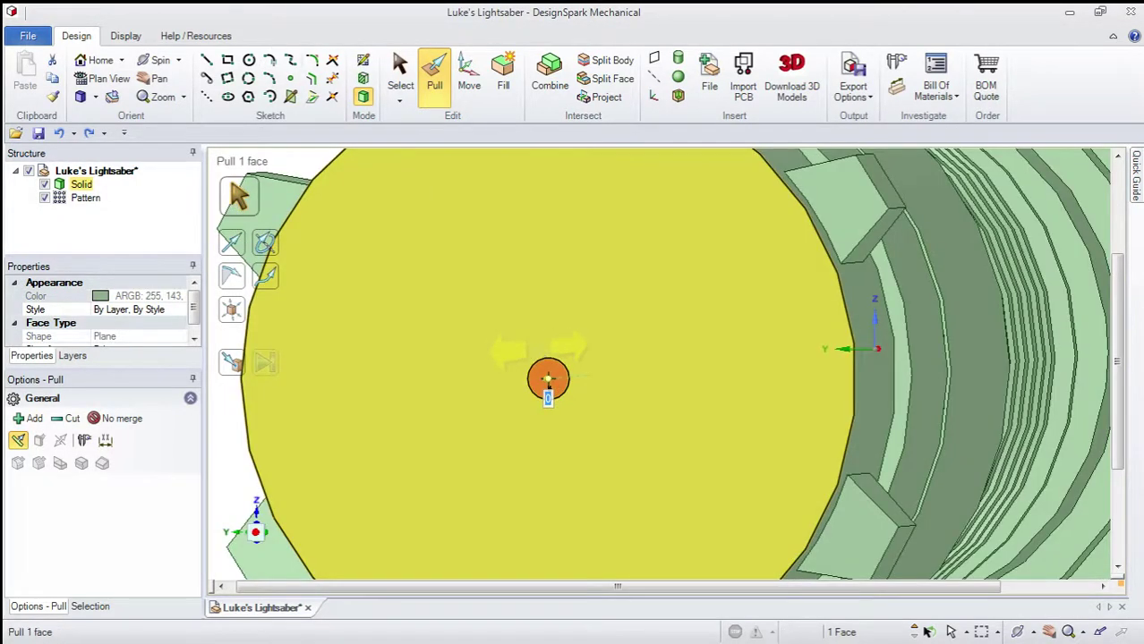
# Step: Pull the small circular face 2 mm into the hilt's flat end to cut a shallow central hole
pyautogui.hotkey('ctrl', 'y')
pyautogui.moveTo(550, 382); pyautogui.dragTo(459, 396, button='middle')
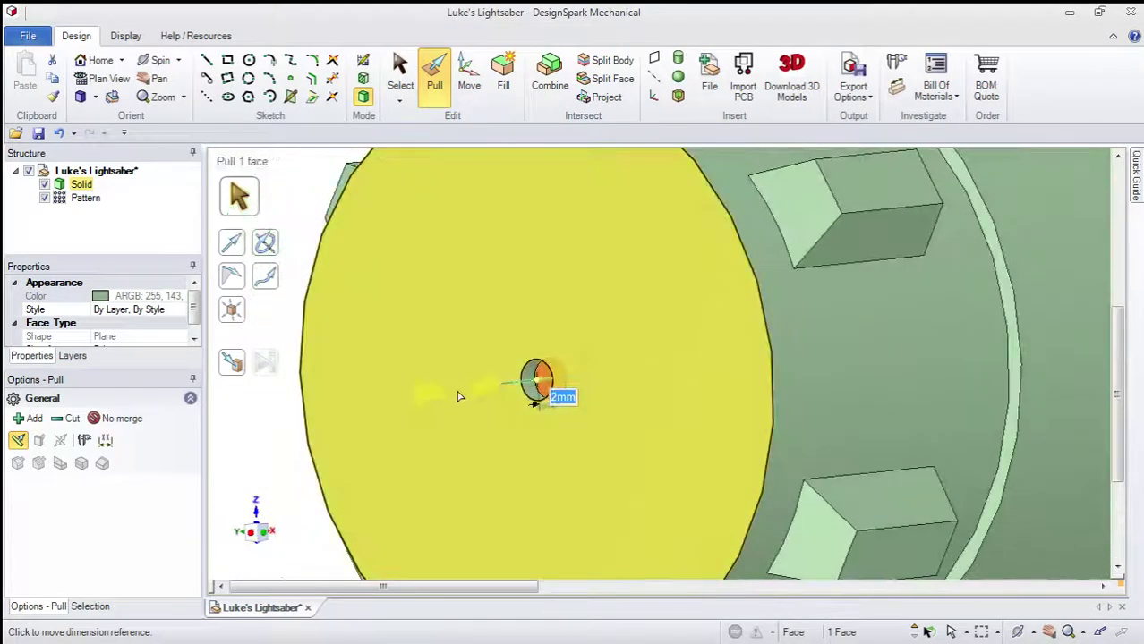
pyautogui.press('Escape')
pyautogui.scroll(4, 541, 390)
pyautogui.scroll(-8, 520, 377)
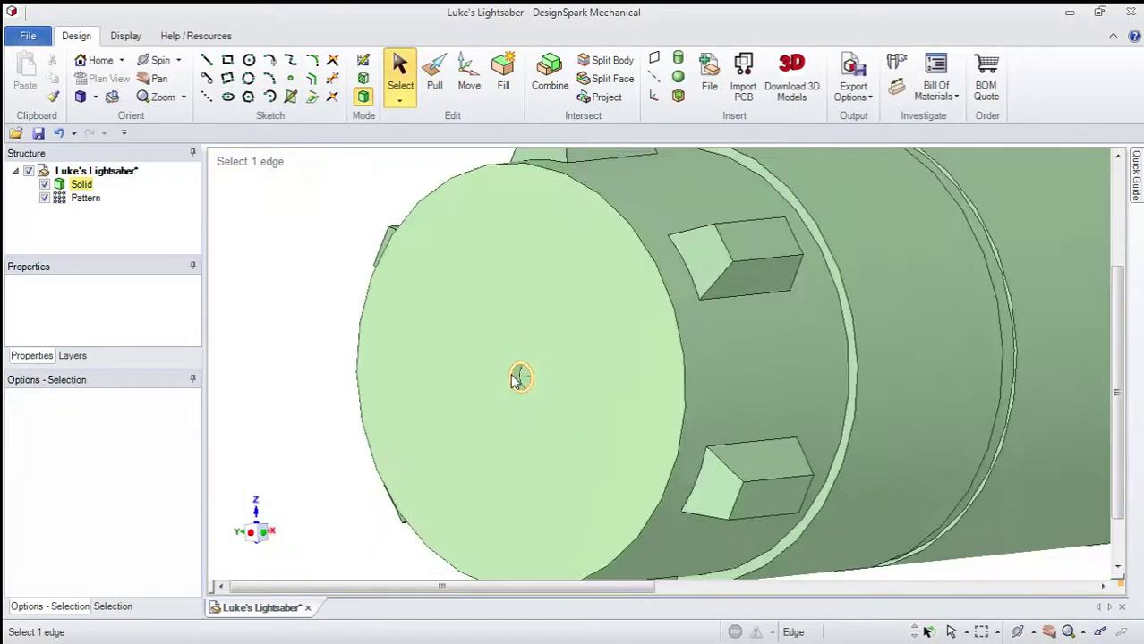
pyautogui.moveTo(629, 452); pyautogui.dragTo(598, 439, button='middle')
pyautogui.scroll(-3, 598, 439)
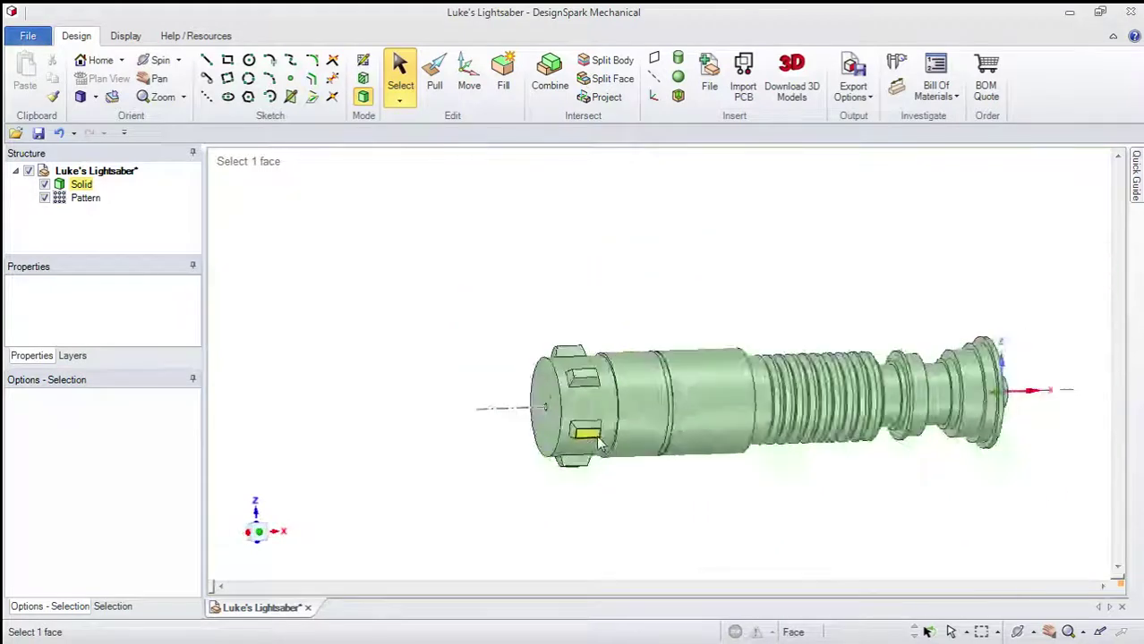
# Step: Examine the small cylindrical stub protruding from the flanged end of the hilt
pyautogui.scroll(-5, 778, 431)
pyautogui.scroll(6, 1026, 426)
pyautogui.scroll(-3, 412, 436)
pyautogui.moveTo(431, 433); pyautogui.dragTo(343, 435, button='middle')
pyautogui.scroll(7, 340, 436)
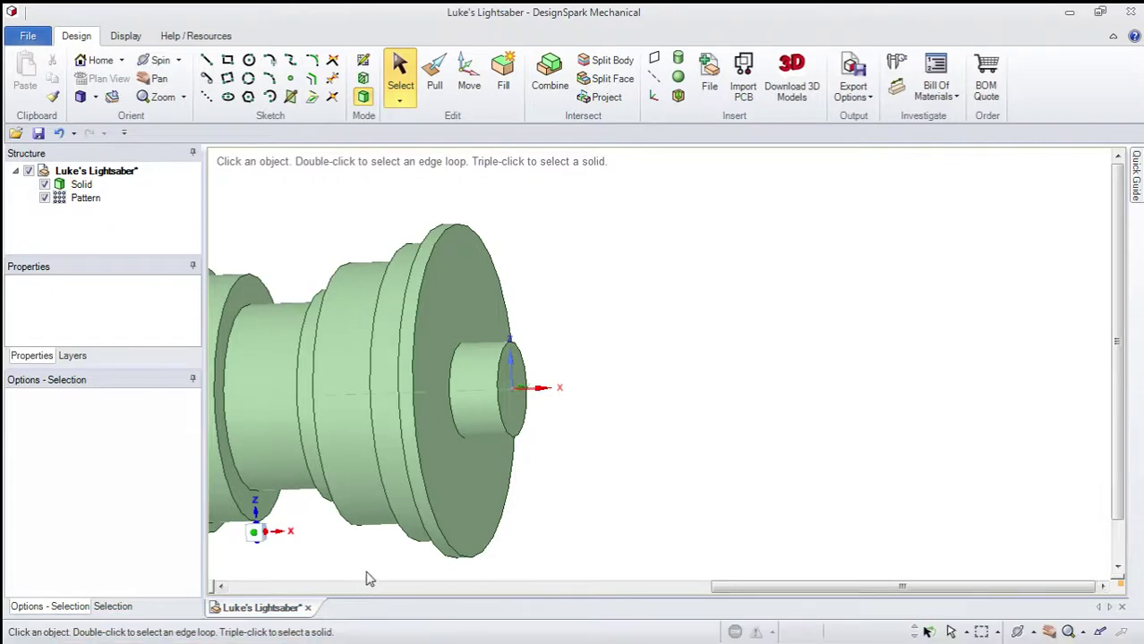
pyautogui.click(454, 630)
pyautogui.click(469, 386)
pyautogui.moveTo(499, 387); pyautogui.dragTo(507, 381, button='middle')
pyautogui.press('Escape')
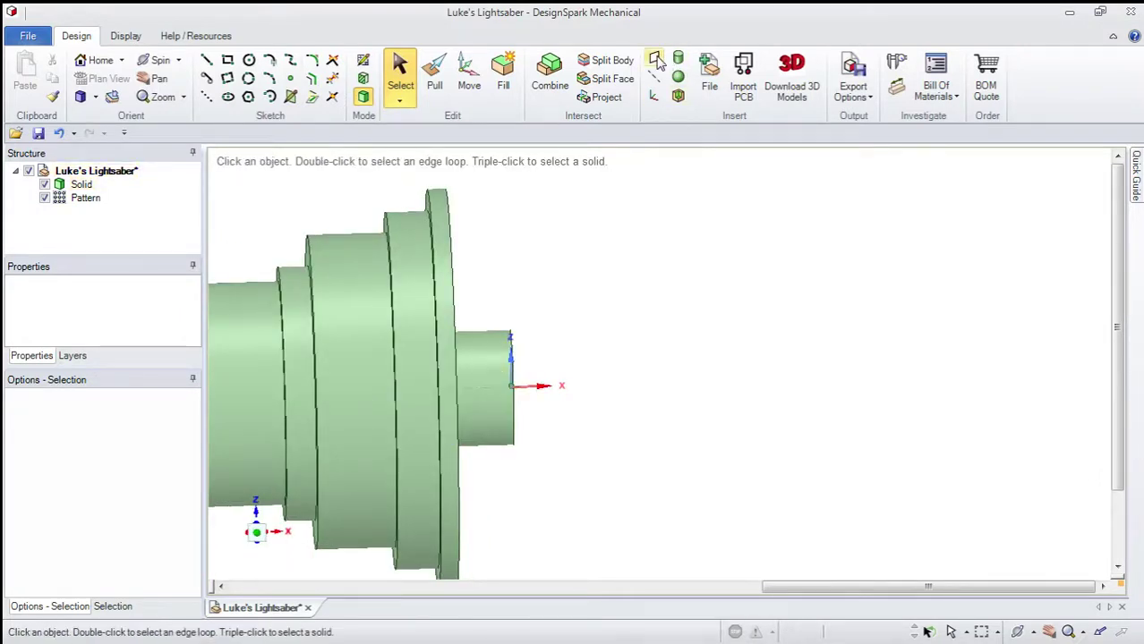
# Step: Create a plane perpendicular to the Y axis at the origin, running lengthwise through the hilt
pyautogui.click(655, 60)
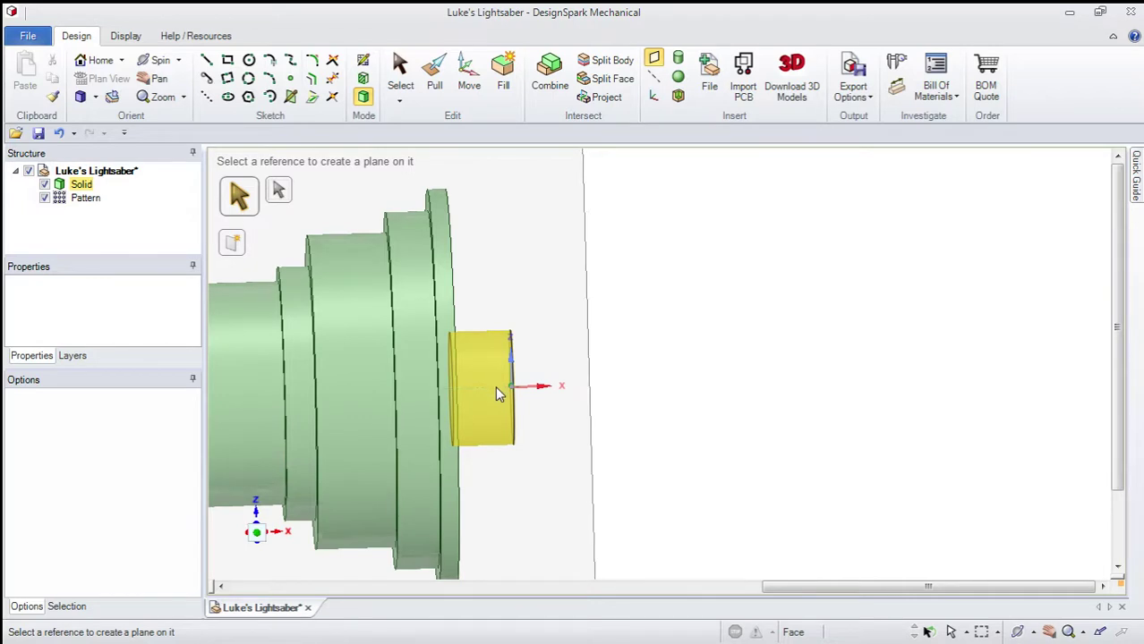
pyautogui.click(539, 397)
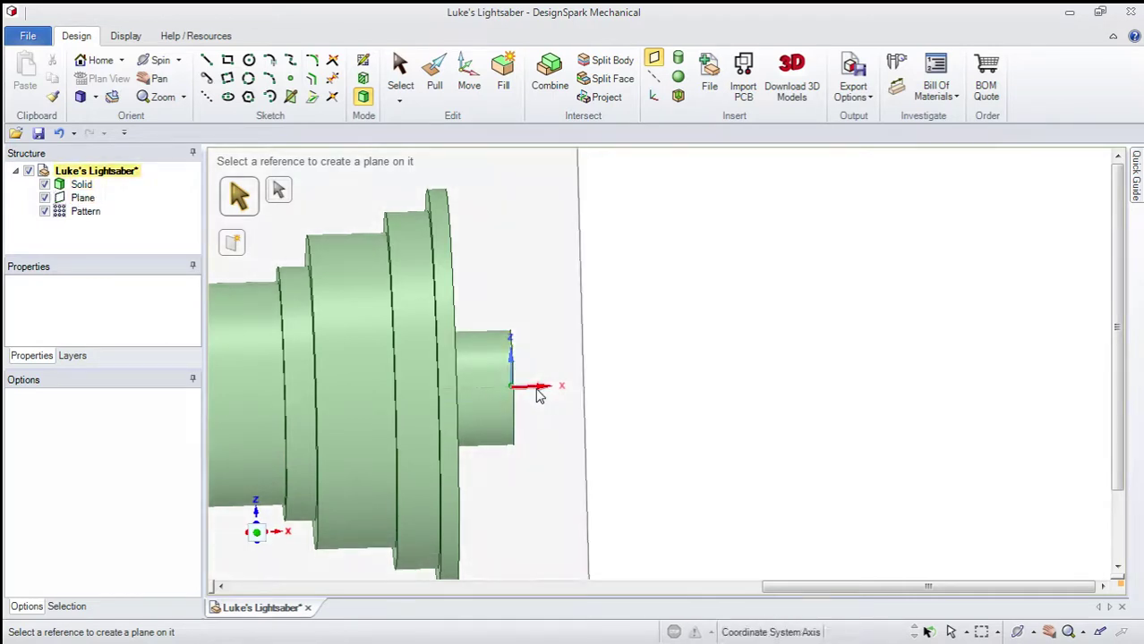
pyautogui.hotkey('ctrl', 'z')
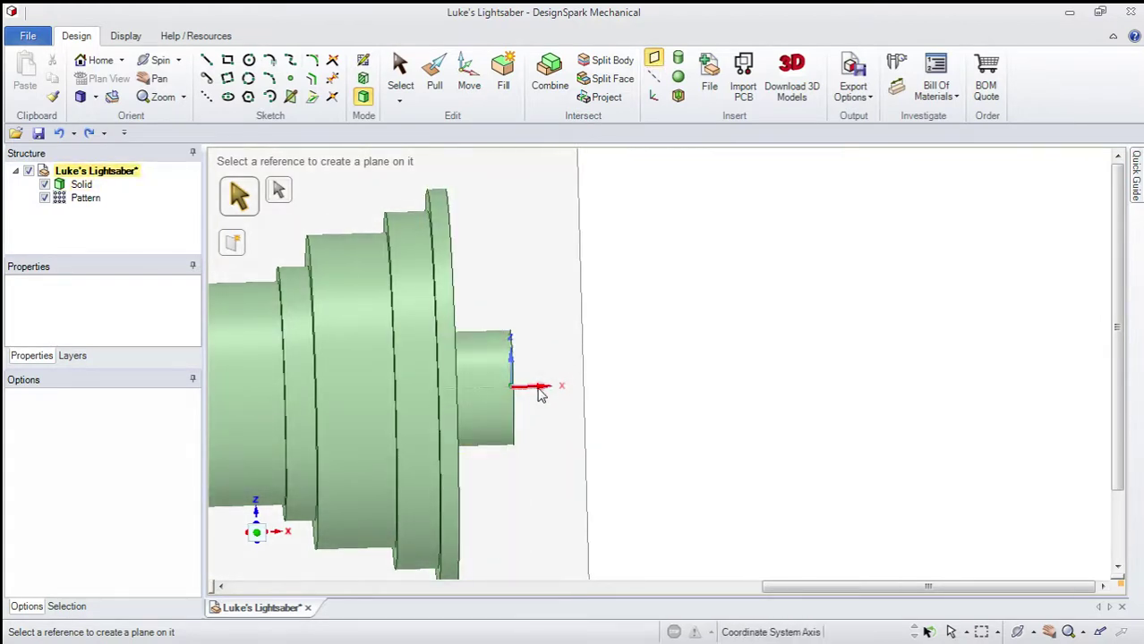
pyautogui.click(508, 396)
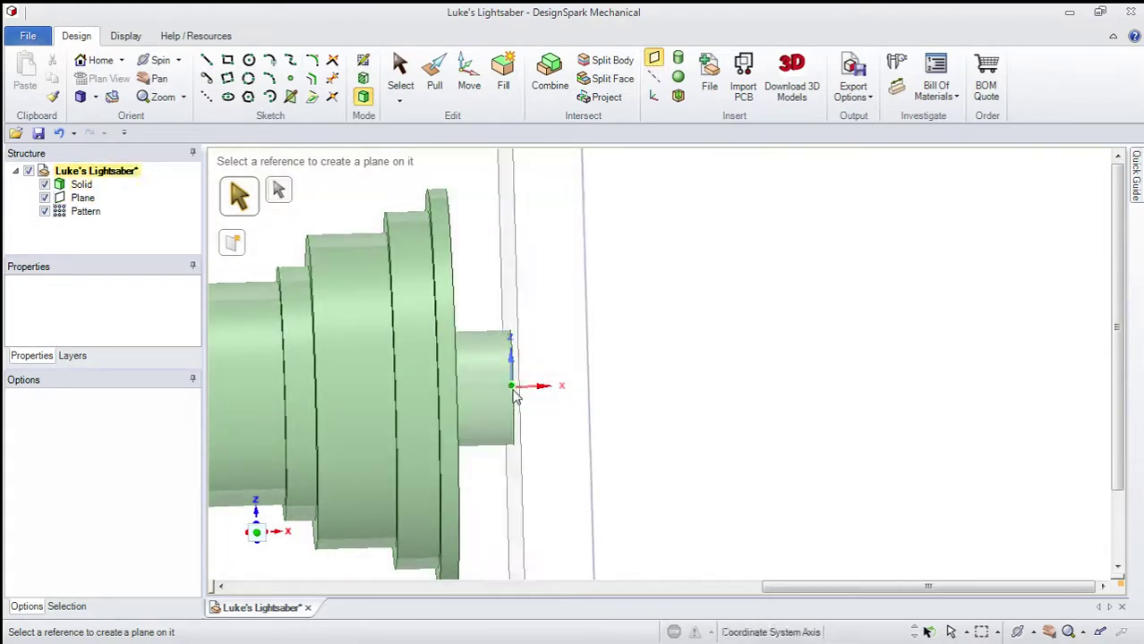
pyautogui.press('Escape')
# Step: Sketch a 4 mm diameter circle on the lengthwise plane, centred on the axis of the small end stub
pyautogui.click(588, 300)
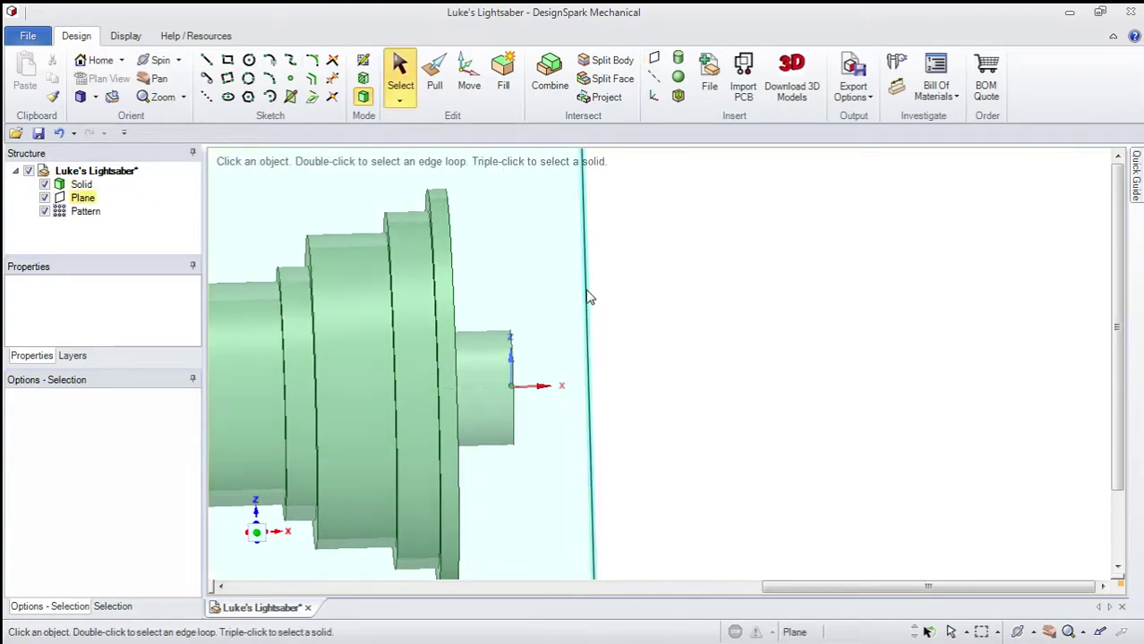
pyautogui.press('k')
pyautogui.scroll(-3, 435, 396)
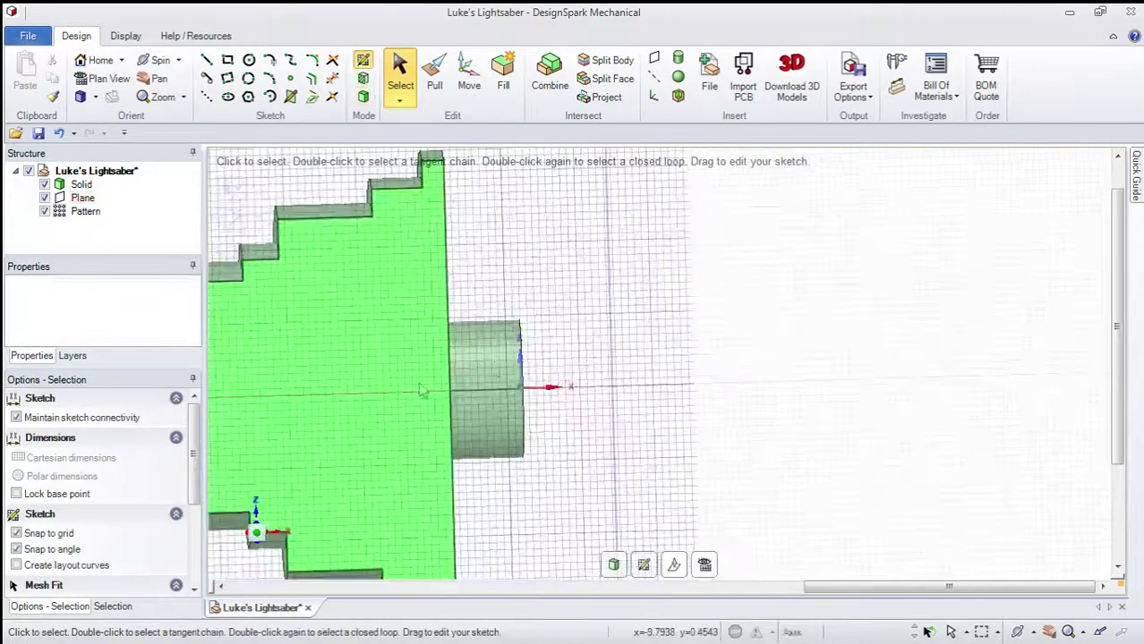
pyautogui.moveTo(434, 395); pyautogui.dragTo(342, 385, button='middle')
pyautogui.scroll(5, 344, 384)
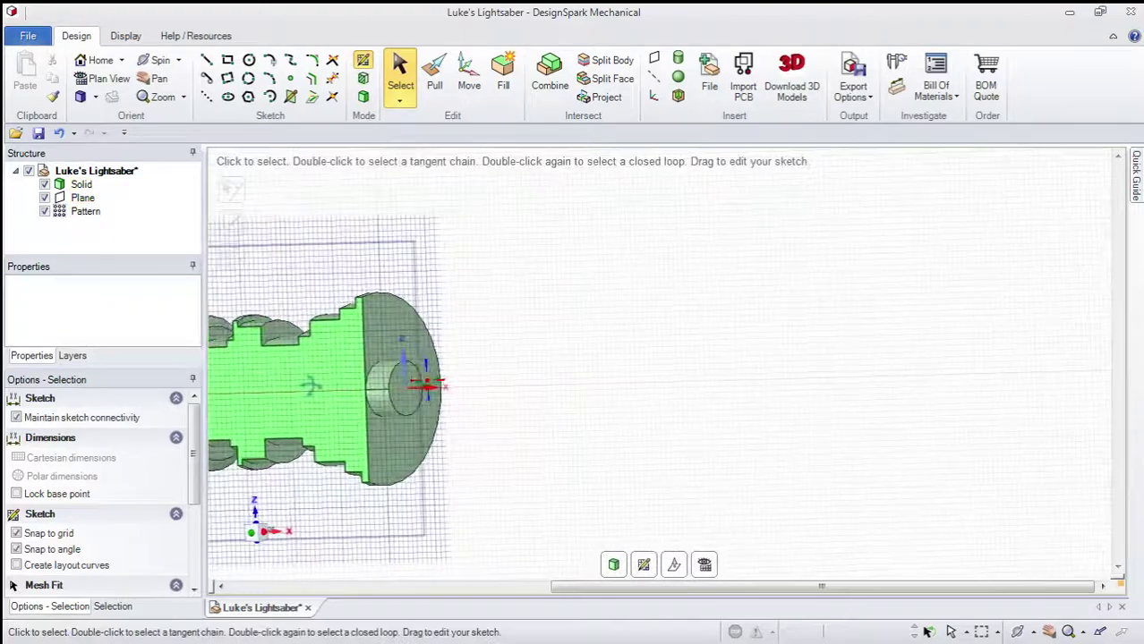
pyautogui.press('v')
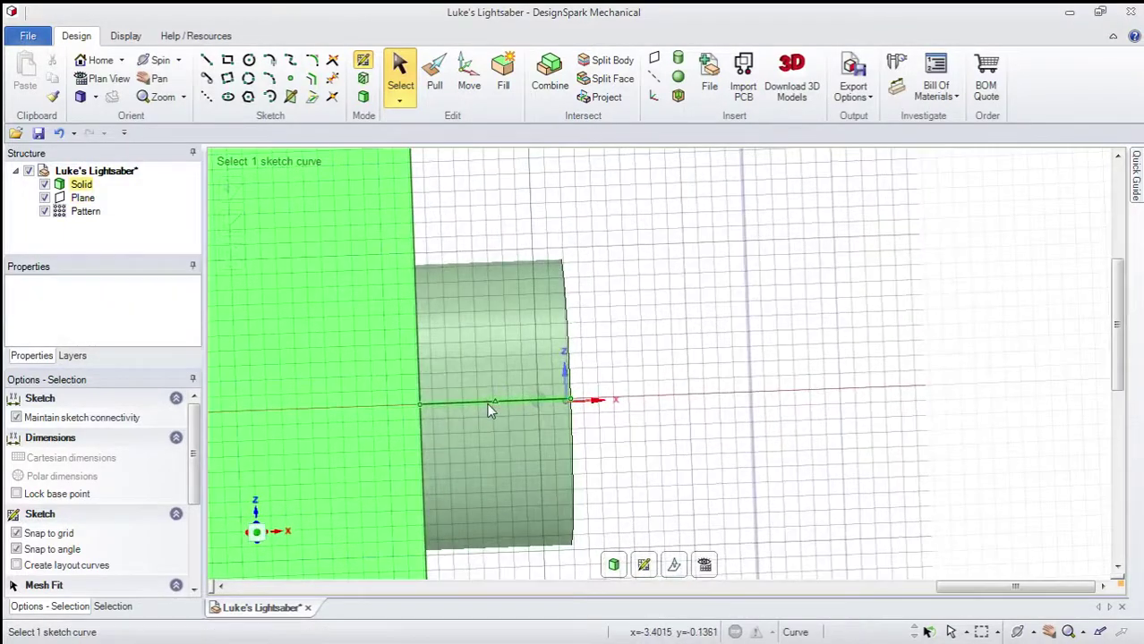
pyautogui.click(248, 60)
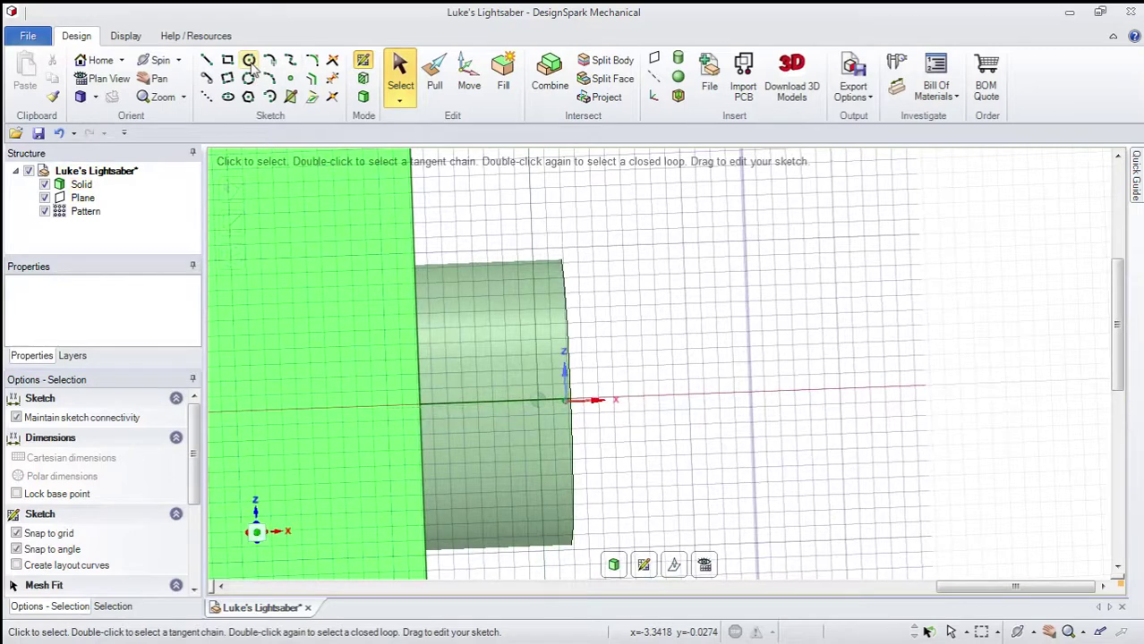
pyautogui.click(508, 401)
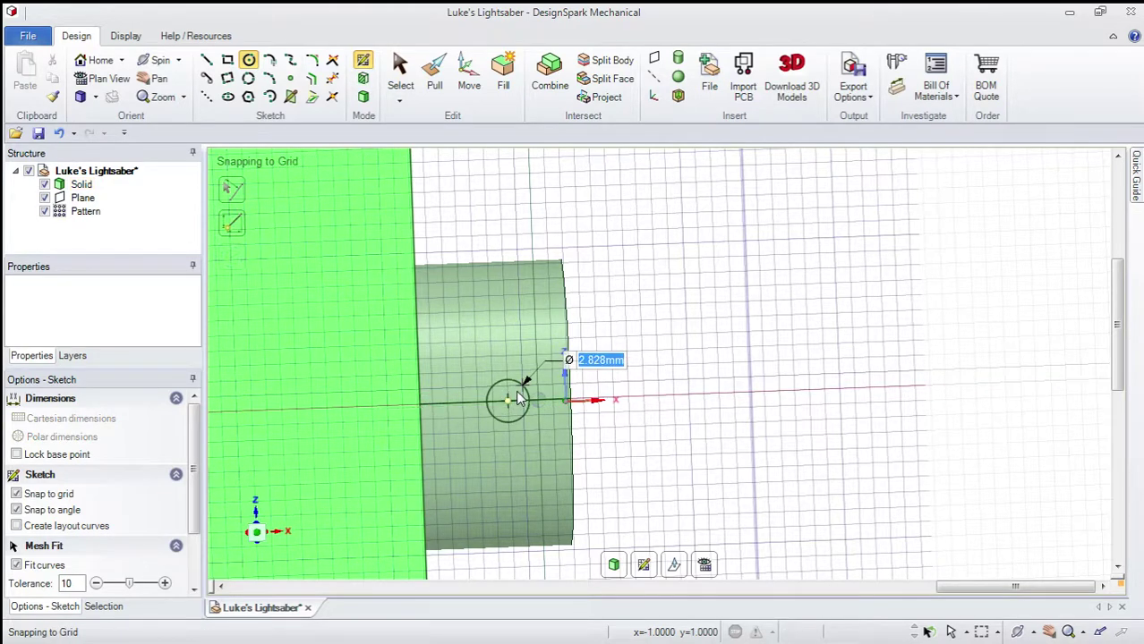
pyautogui.click(529, 386)
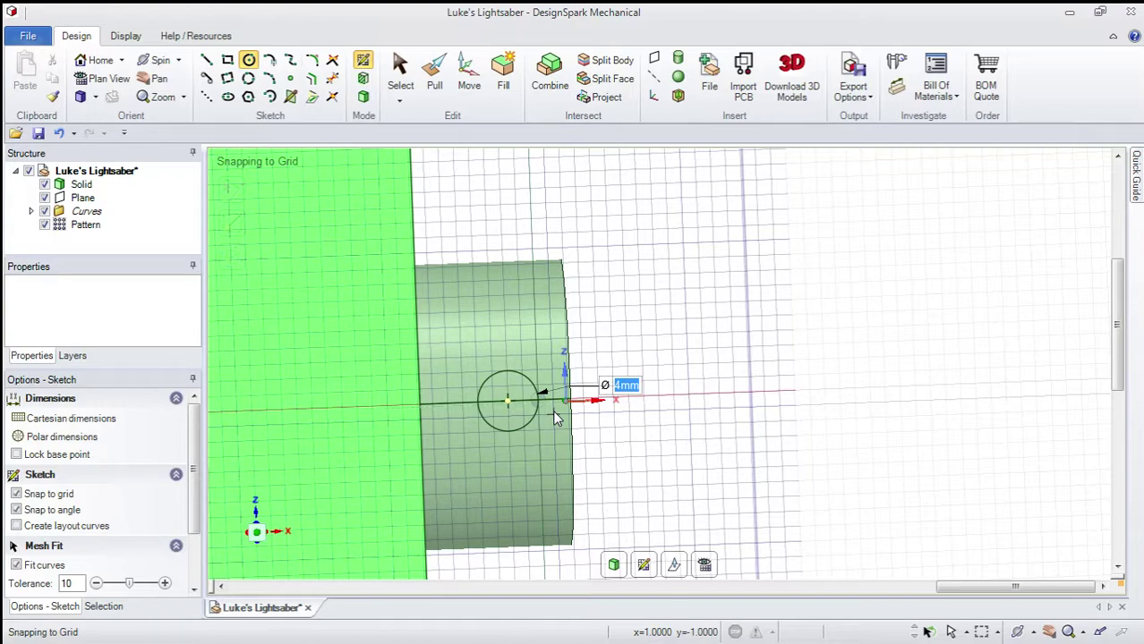
pyautogui.press('Escape')
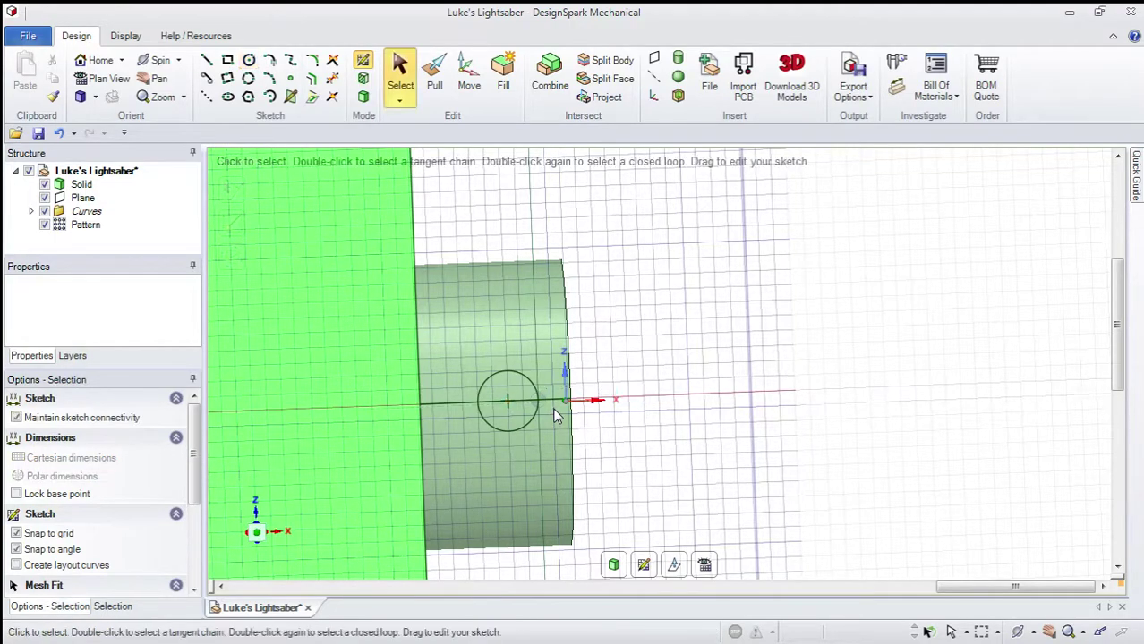
# Step: Return to 3D mode and delete the lengthwise plane
pyautogui.scroll(-3, 554, 413)
pyautogui.moveTo(552, 410); pyautogui.dragTo(513, 420, button='middle')
pyautogui.scroll(-3, 520, 421)
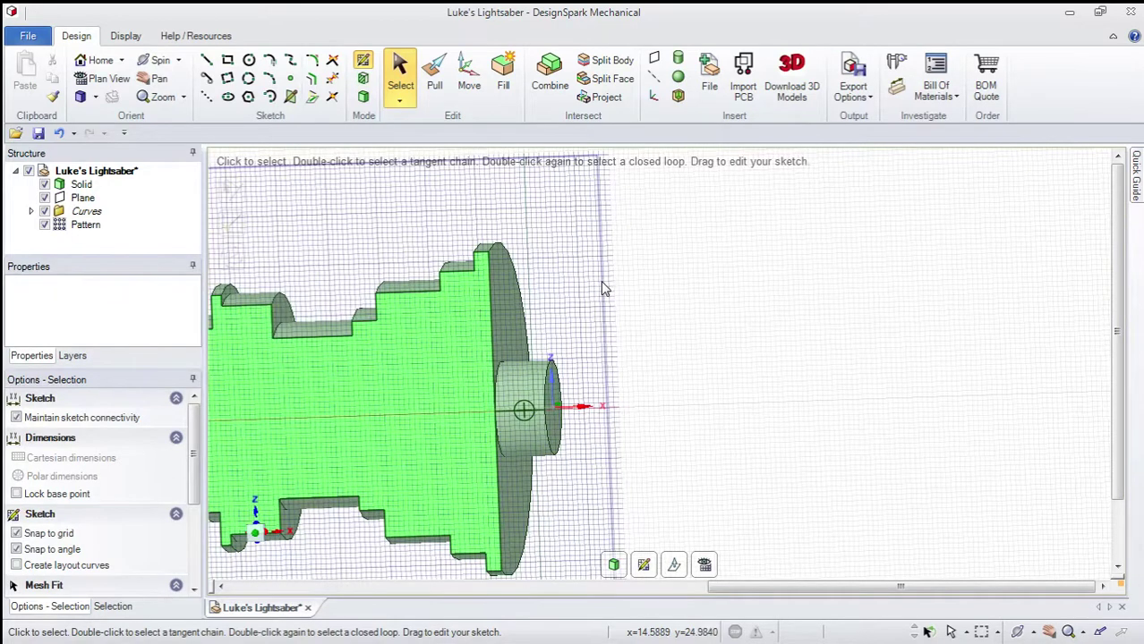
pyautogui.scroll(-4, 602, 282)
pyautogui.click(362, 97)
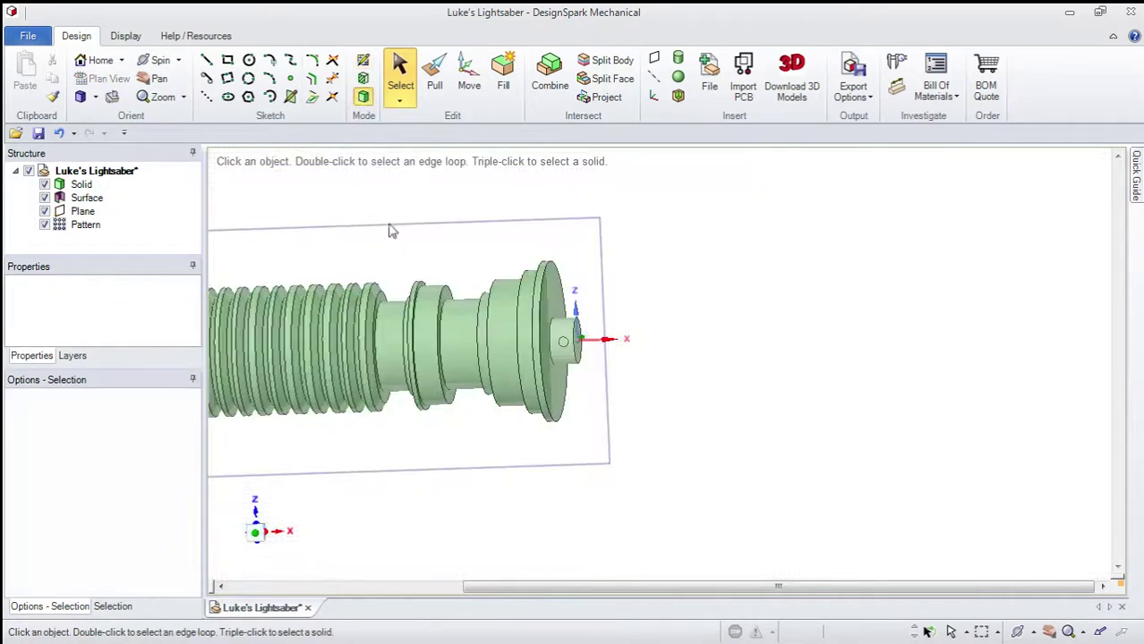
pyautogui.click(639, 196)
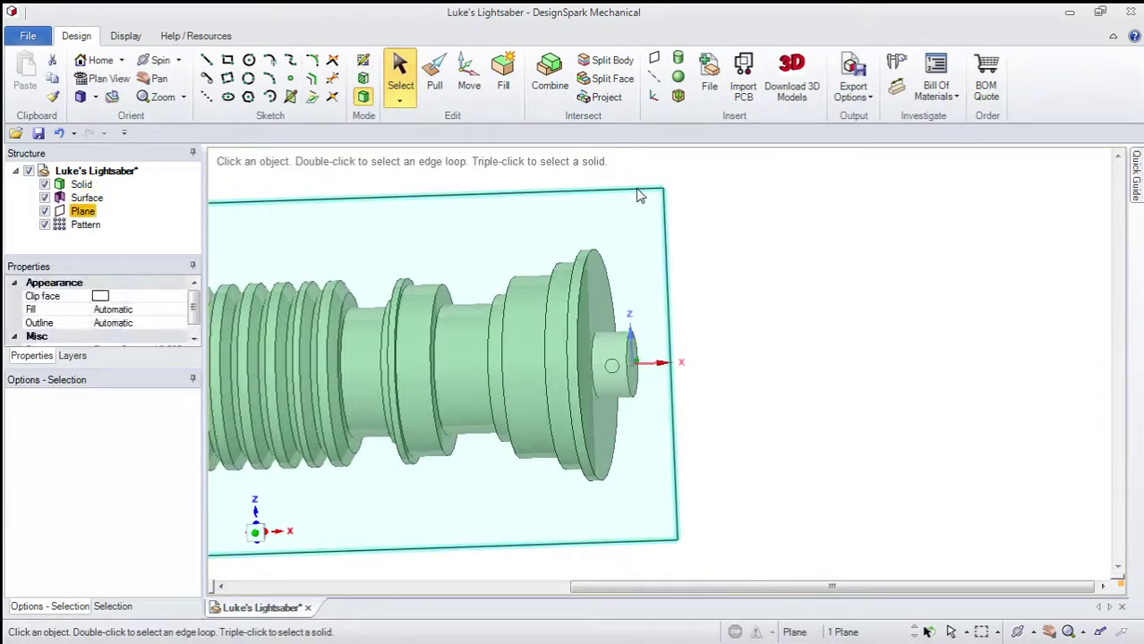
pyautogui.press('Delete')
# Step: Try to cut the small circular surface into the end stub using the Pull tool's Cut option
pyautogui.scroll(3, 609, 363)
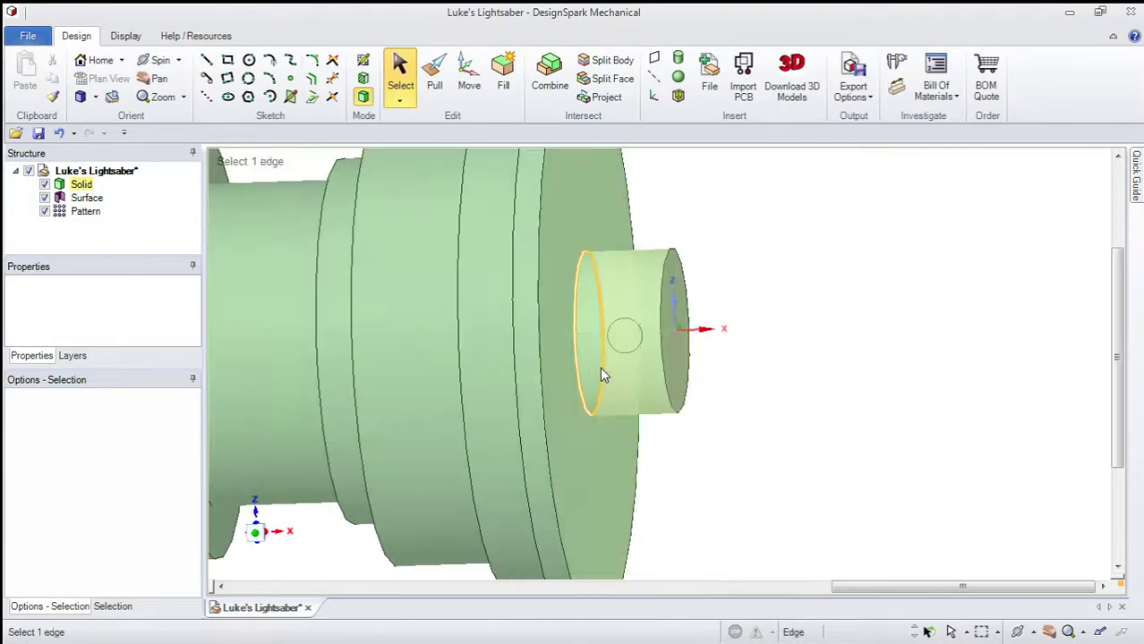
pyautogui.click(624, 336)
pyautogui.click(444, 83)
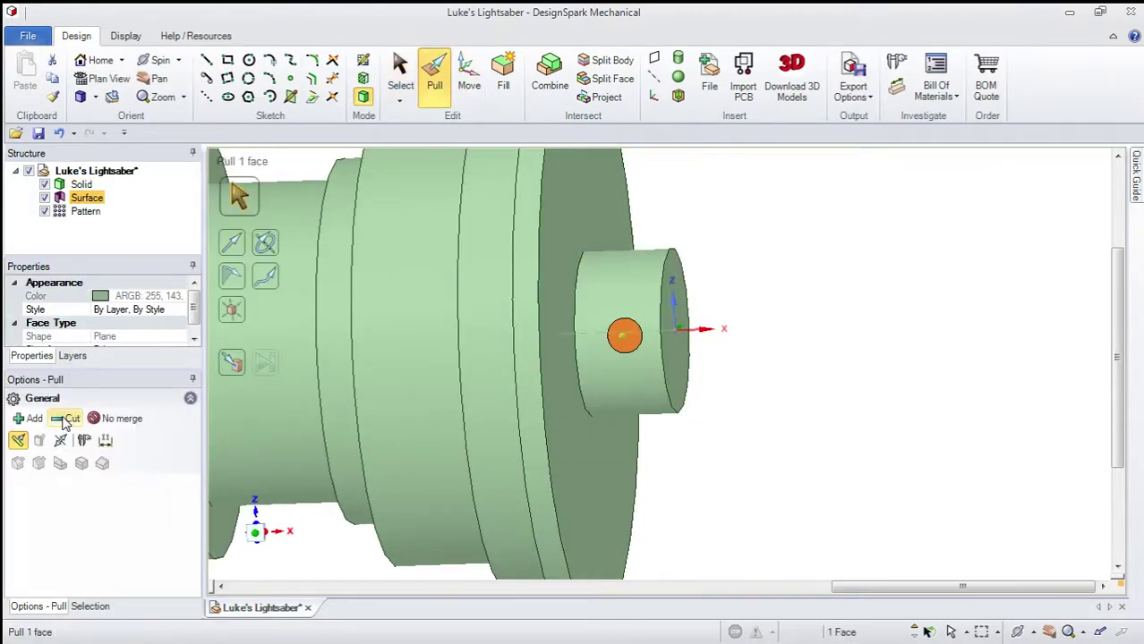
pyautogui.click(65, 420)
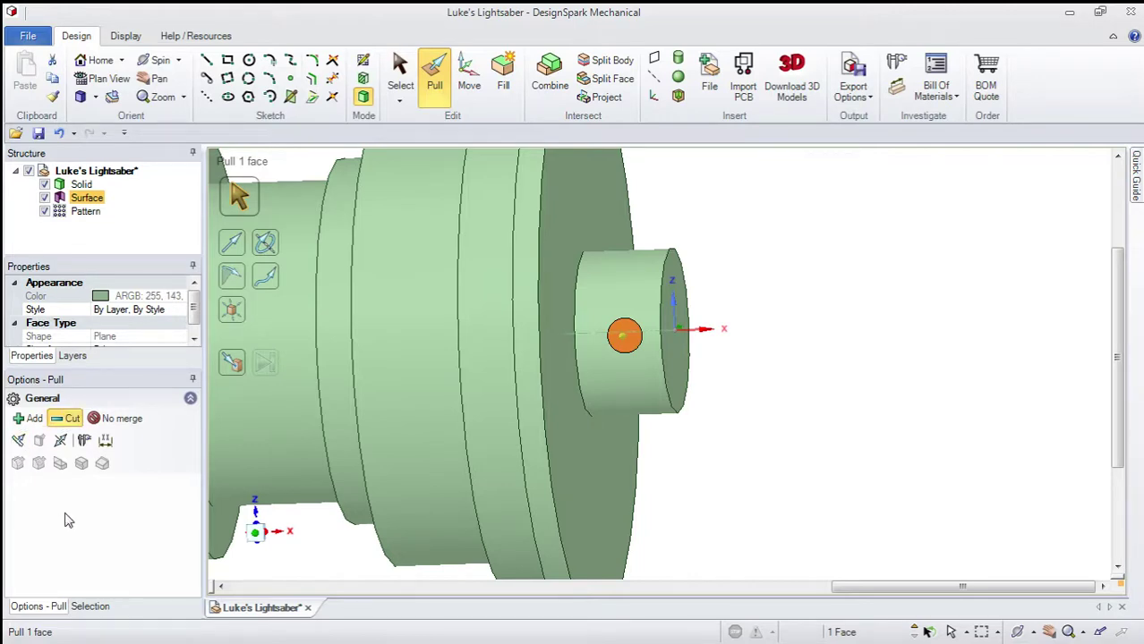
pyautogui.press('v')
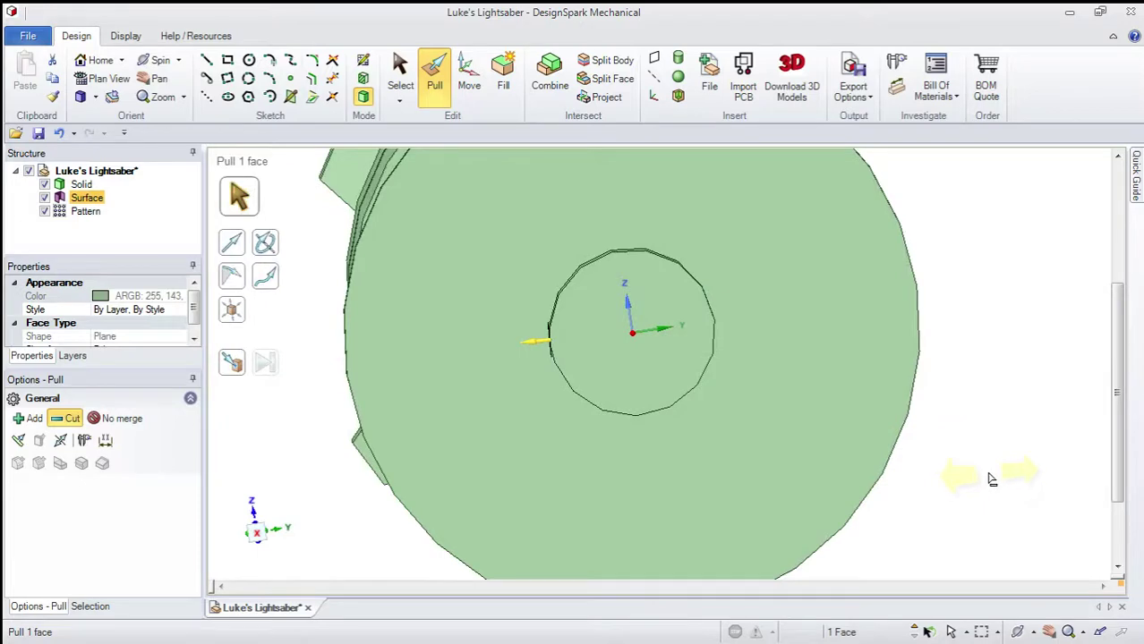
pyautogui.press('space')
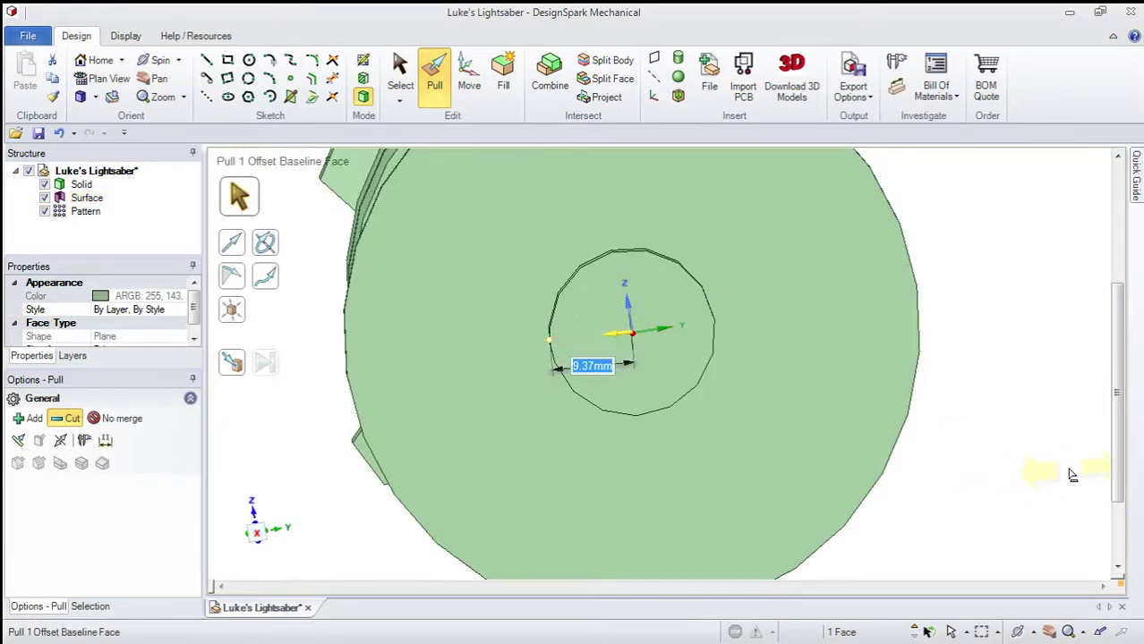
pyautogui.moveTo(1003, 489); pyautogui.dragTo(1117, 479, button='middle')
pyautogui.press('Escape')
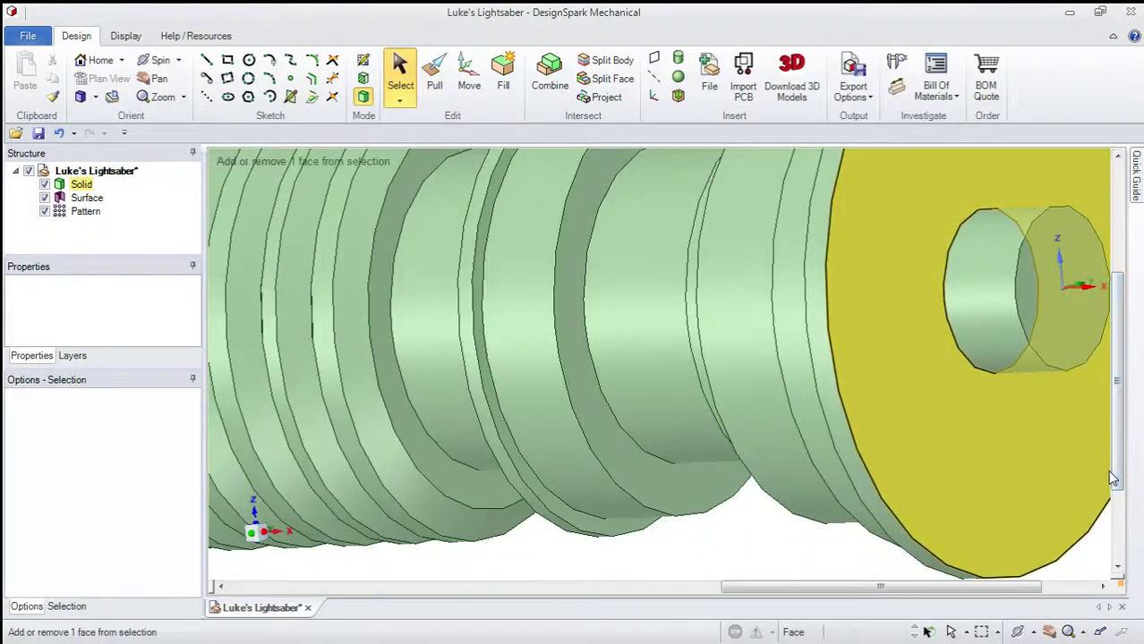
pyautogui.hotkey('ctrl', 'z')
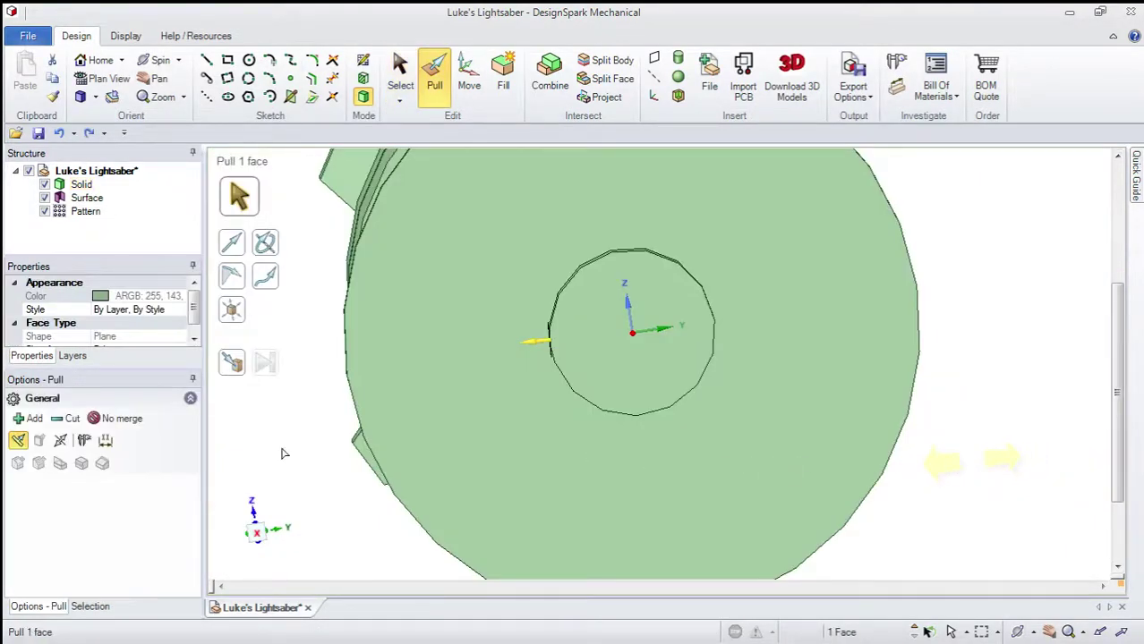
# Step: Retry the Pull cut from the stub's circular surface, undo it and leave the Pull tool
pyautogui.click(67, 418)
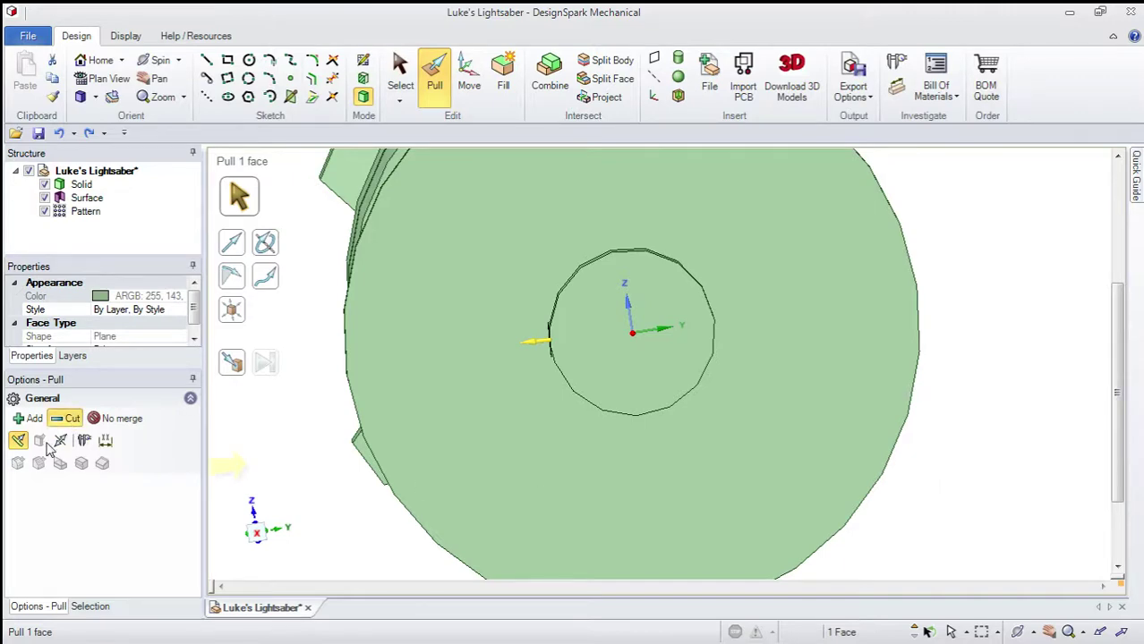
pyautogui.moveTo(491, 465); pyautogui.dragTo(906, 488, button='middle')
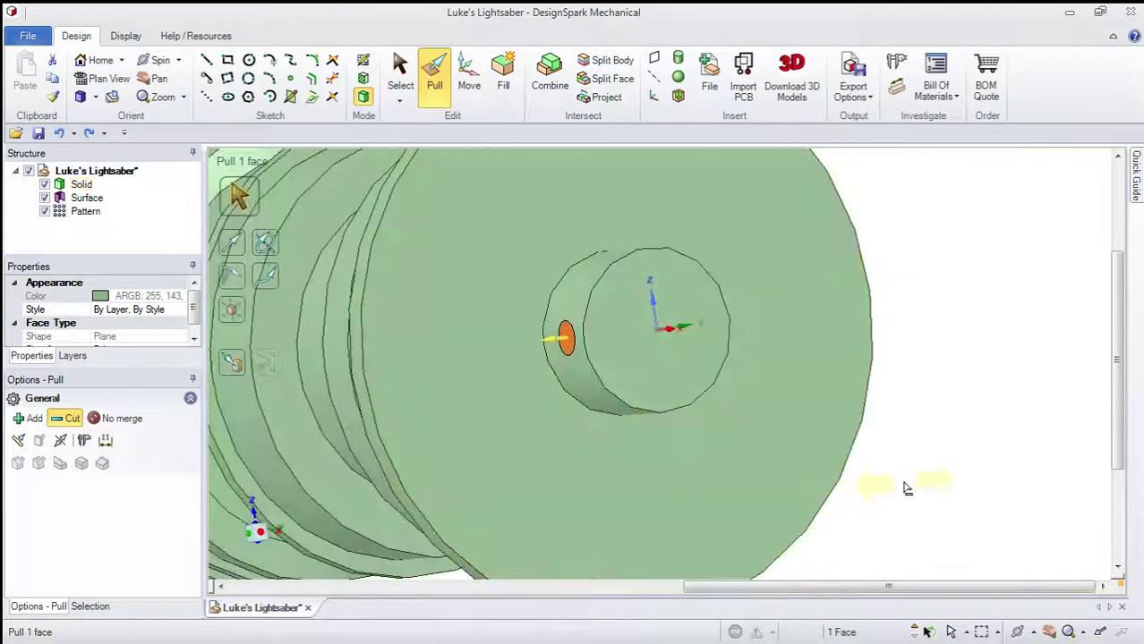
pyautogui.moveTo(906, 488); pyautogui.dragTo(913, 486)
pyautogui.hotkey('ctrl', 'z')
pyautogui.moveTo(822, 473); pyautogui.dragTo(922, 473, button='middle')
pyautogui.scroll(-6, 922, 473)
pyautogui.press('Escape')
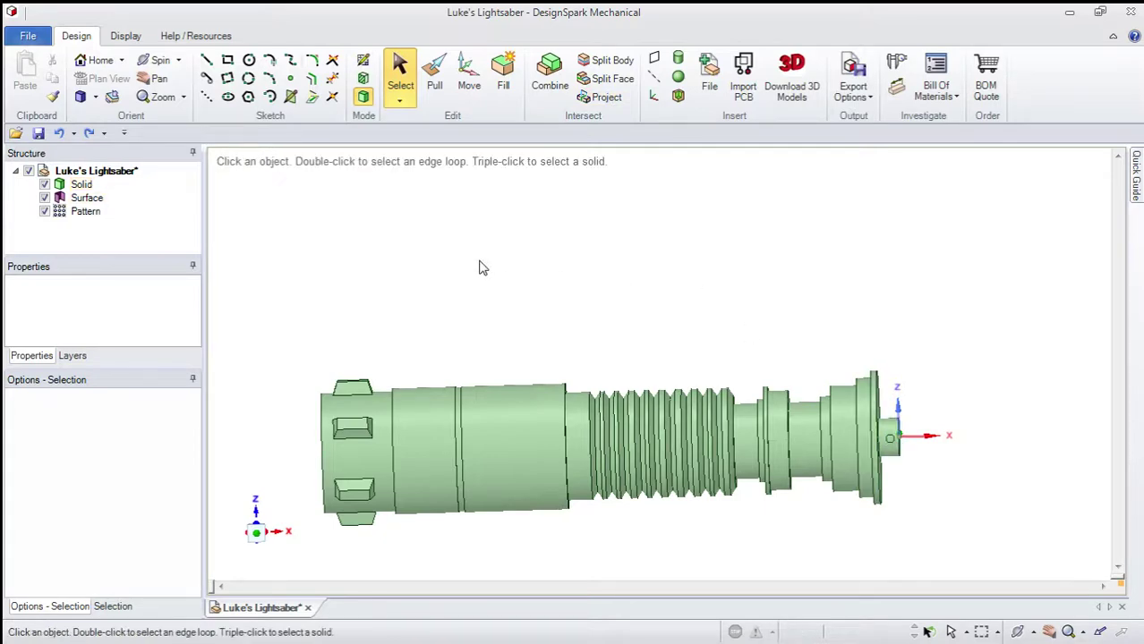
pyautogui.moveTo(498, 376)
pyautogui.mouseDown(button='middle')
pyautogui.moveTo(546, 358)
pyautogui.moveTo(474, 393)
pyautogui.moveTo(524, 395)
pyautogui.moveTo(508, 400)
pyautogui.mouseUp(button='middle')
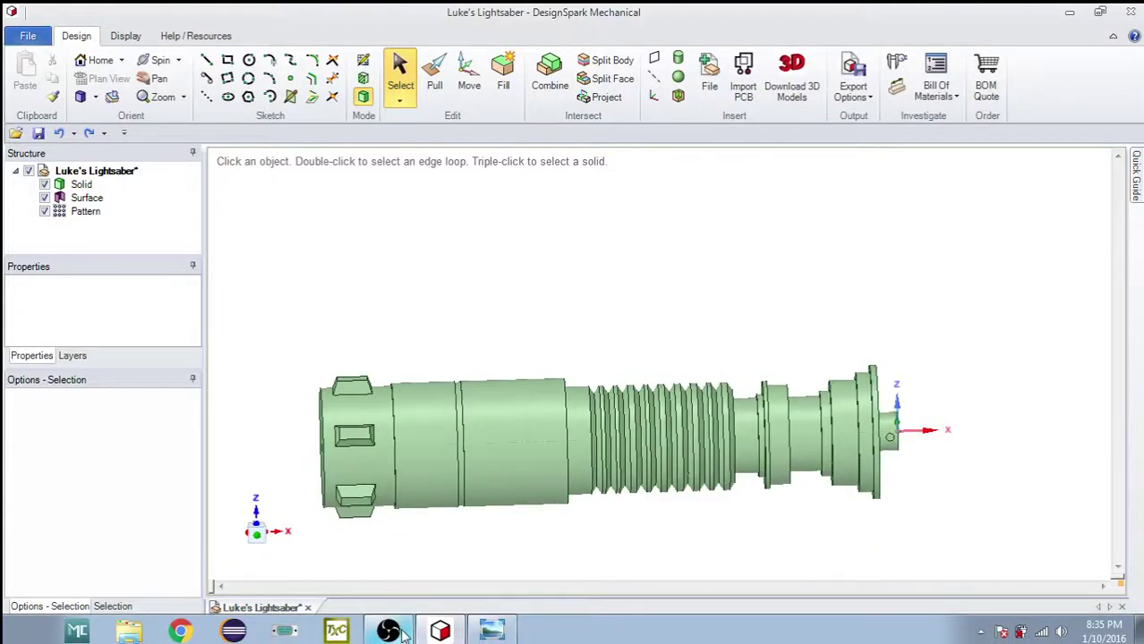
pyautogui.click(388, 632)
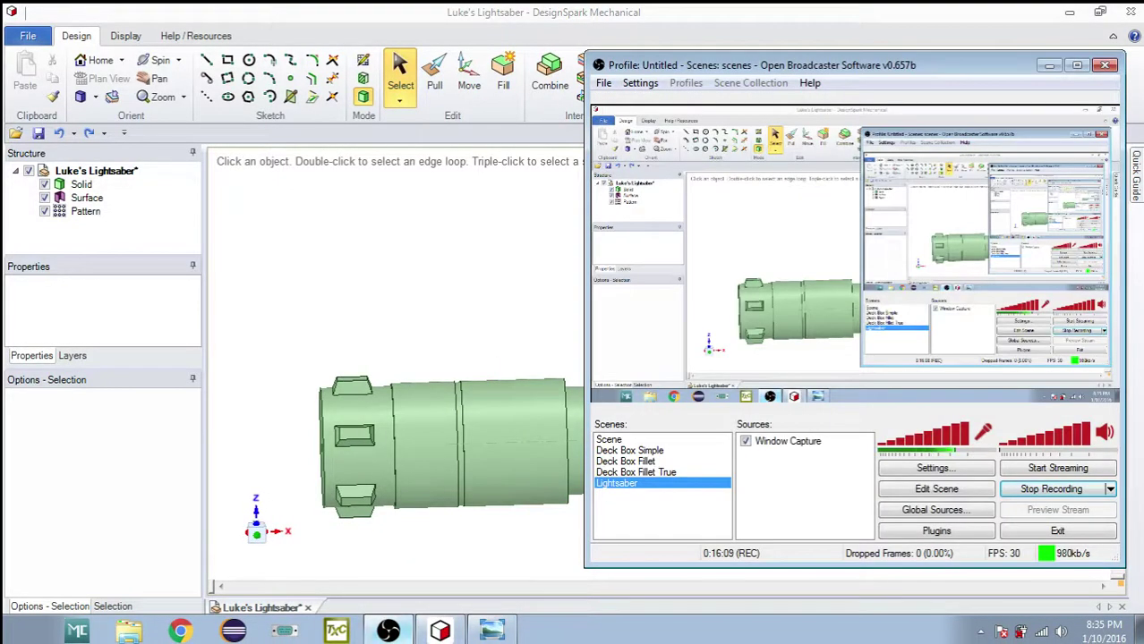
pyautogui.click(480, 578)
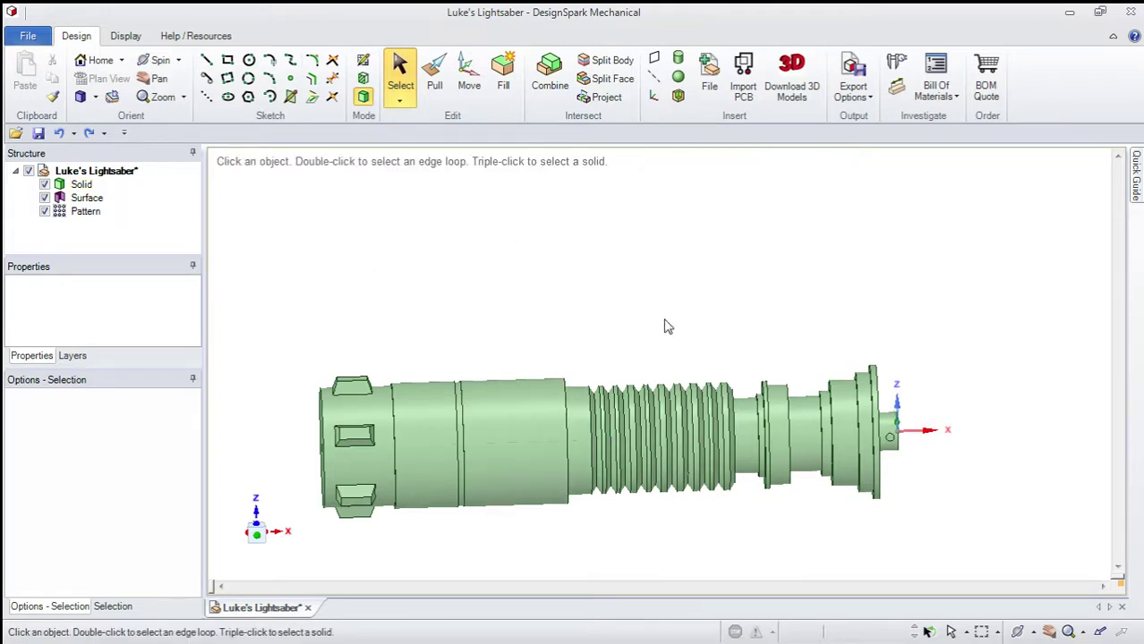
# Step: Create a horizontal plane tangent to the upper side of the wide cylindrical section beside the ribbed grip
pyautogui.moveTo(539, 265); pyautogui.dragTo(626, 310, button='middle')
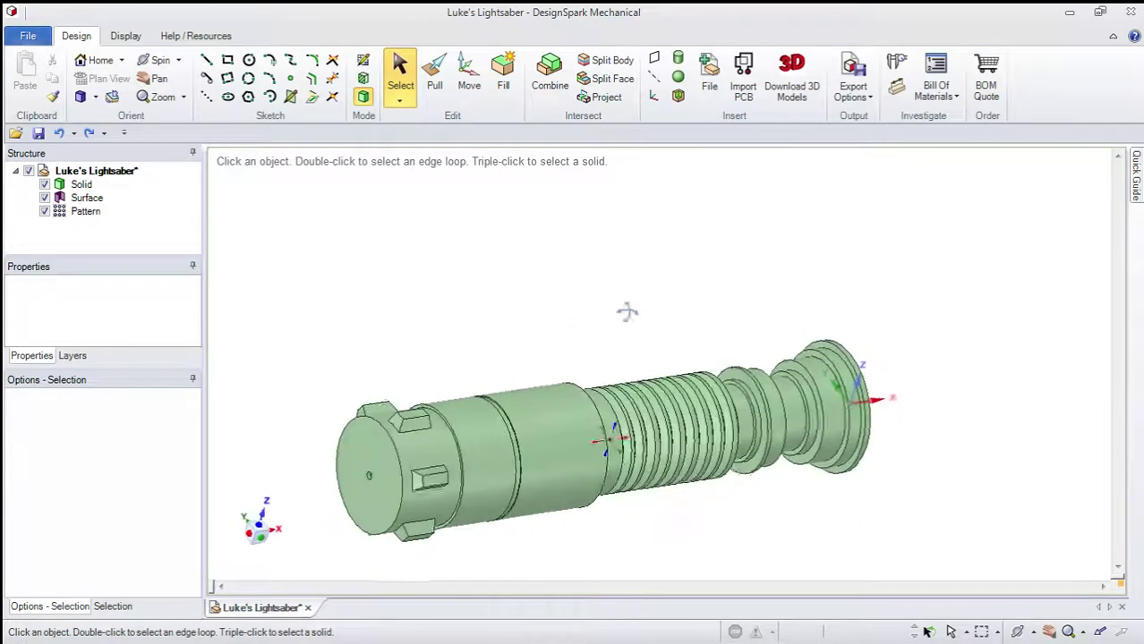
pyautogui.scroll(3, 552, 358)
pyautogui.click(653, 59)
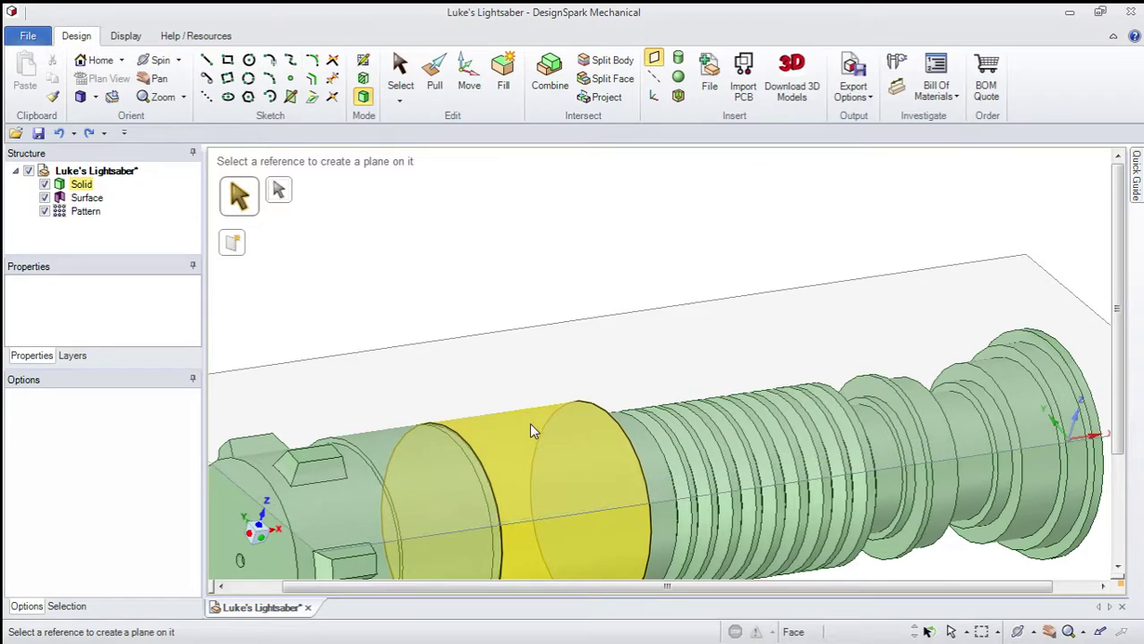
pyautogui.click(532, 431)
pyautogui.scroll(-3, 548, 385)
pyautogui.scroll(3, 541, 394)
pyautogui.click(536, 396)
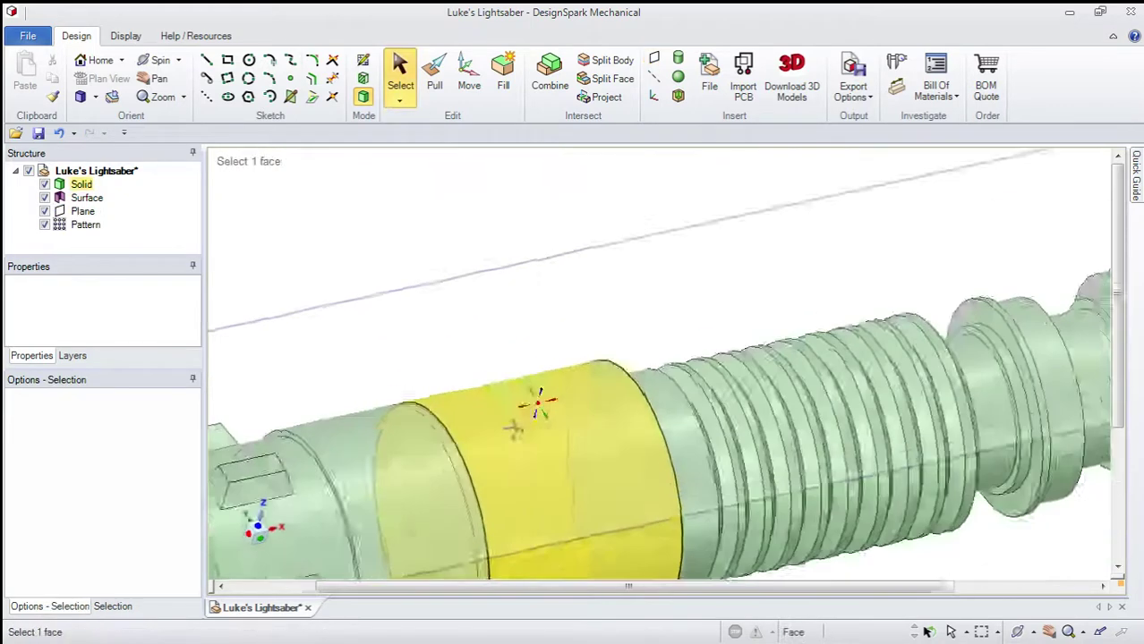
# Step: Start a sketch on the tangent plane above the wide cylindrical section and switch to the plan view
pyautogui.click(288, 174)
pyautogui.click(364, 62)
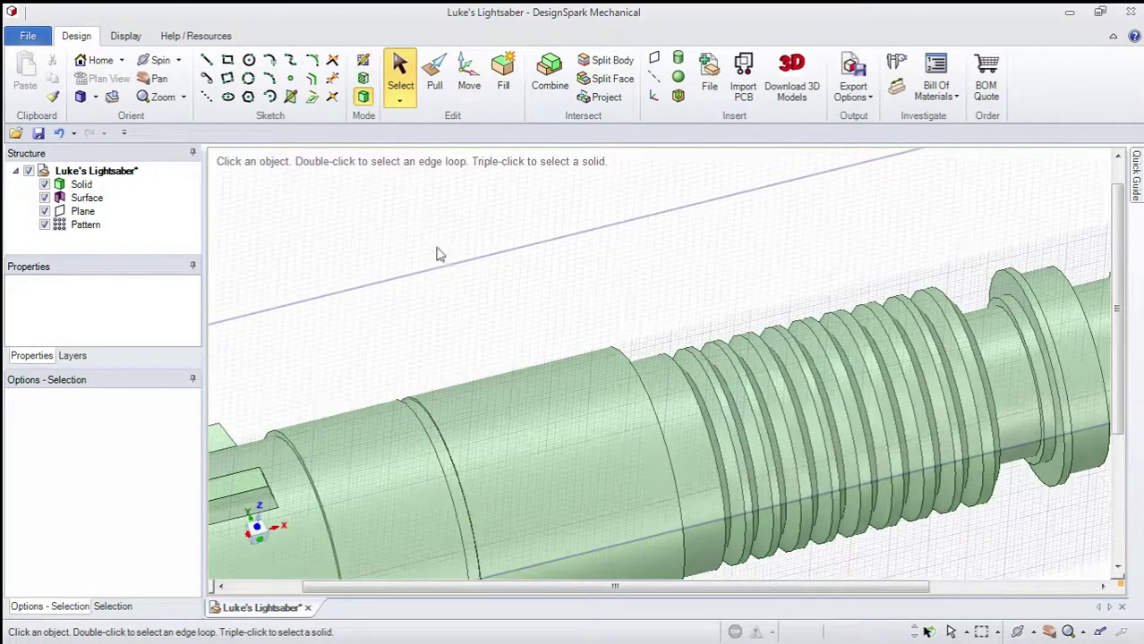
pyautogui.click(462, 281)
pyautogui.moveTo(550, 376)
pyautogui.mouseDown(button='middle')
pyautogui.moveTo(632, 306)
pyautogui.moveTo(591, 349)
pyautogui.mouseUp(button='middle')
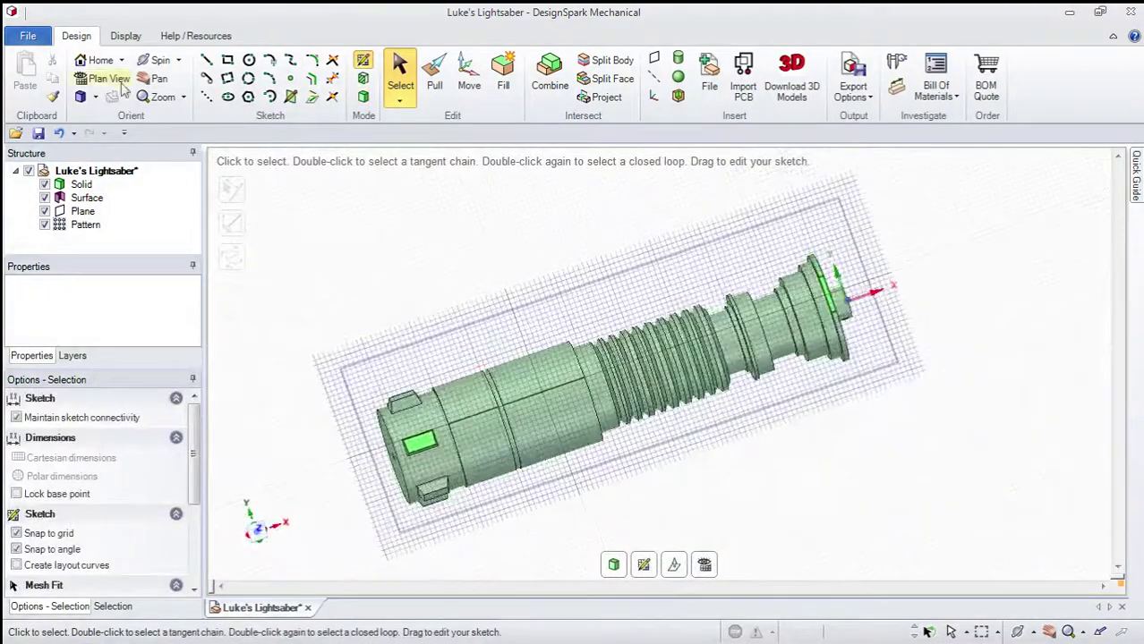
pyautogui.click(109, 79)
pyautogui.scroll(5, 555, 412)
pyautogui.scroll(3, 554, 412)
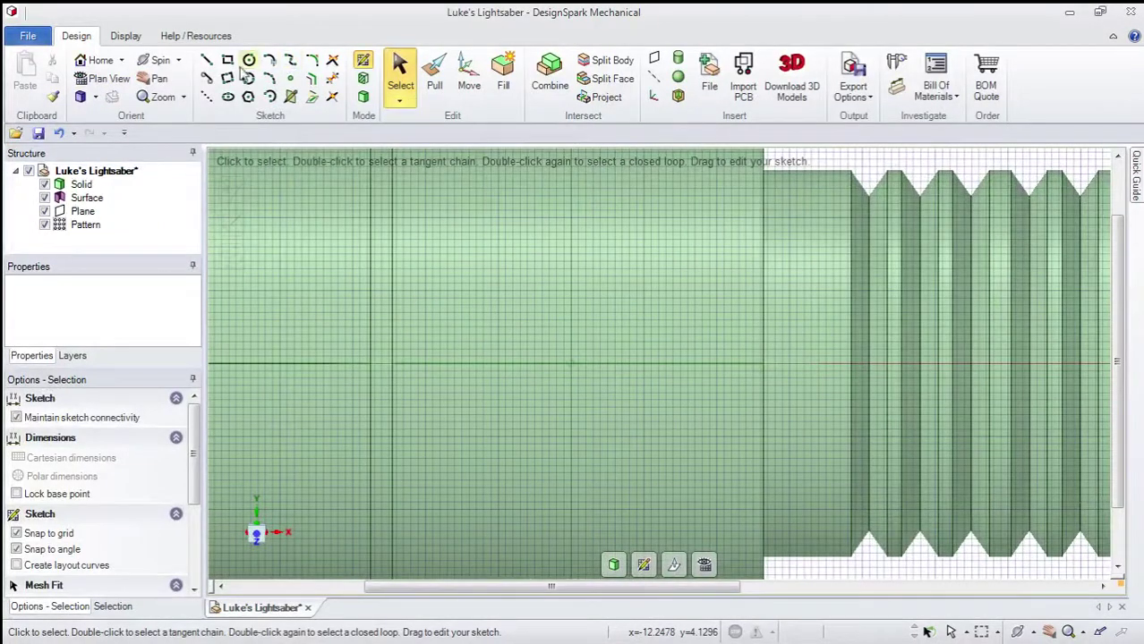
# Step: Offset the wide section's lengthwise centre line 9.5 mm to each side
pyautogui.click(311, 78)
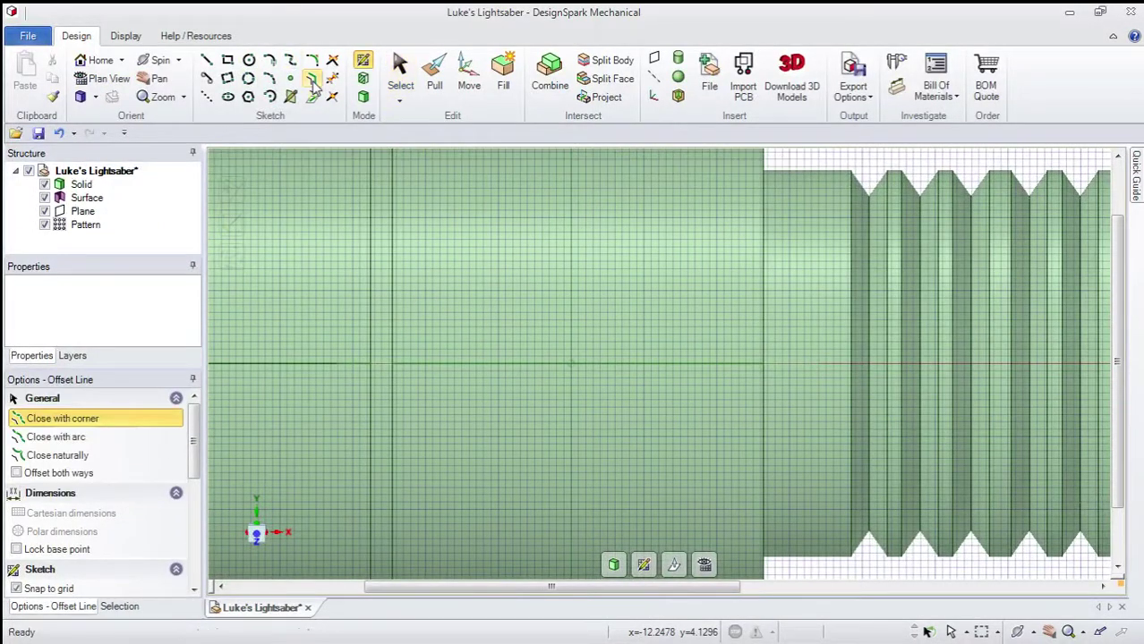
pyautogui.click(519, 364)
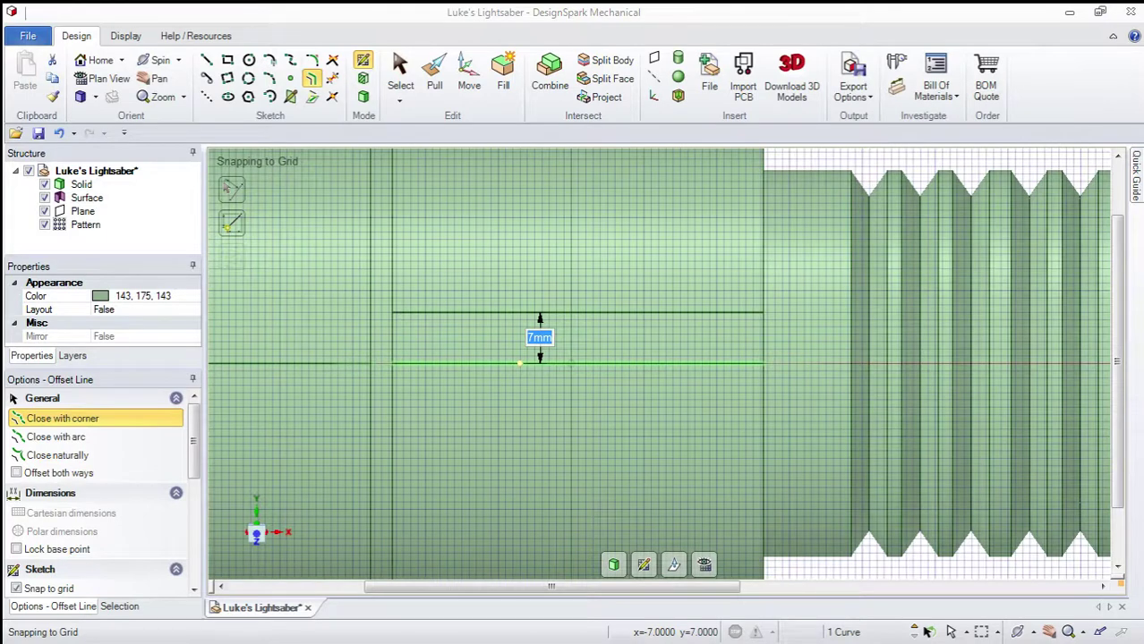
pyautogui.write('9.5')
pyautogui.press('Return')
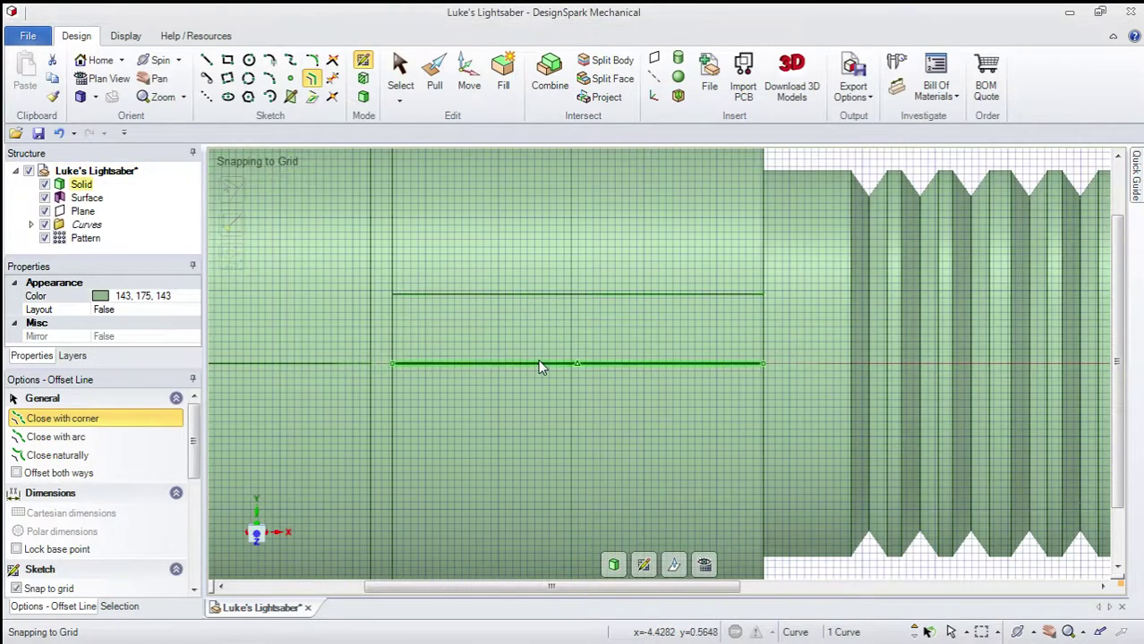
pyautogui.click(540, 365)
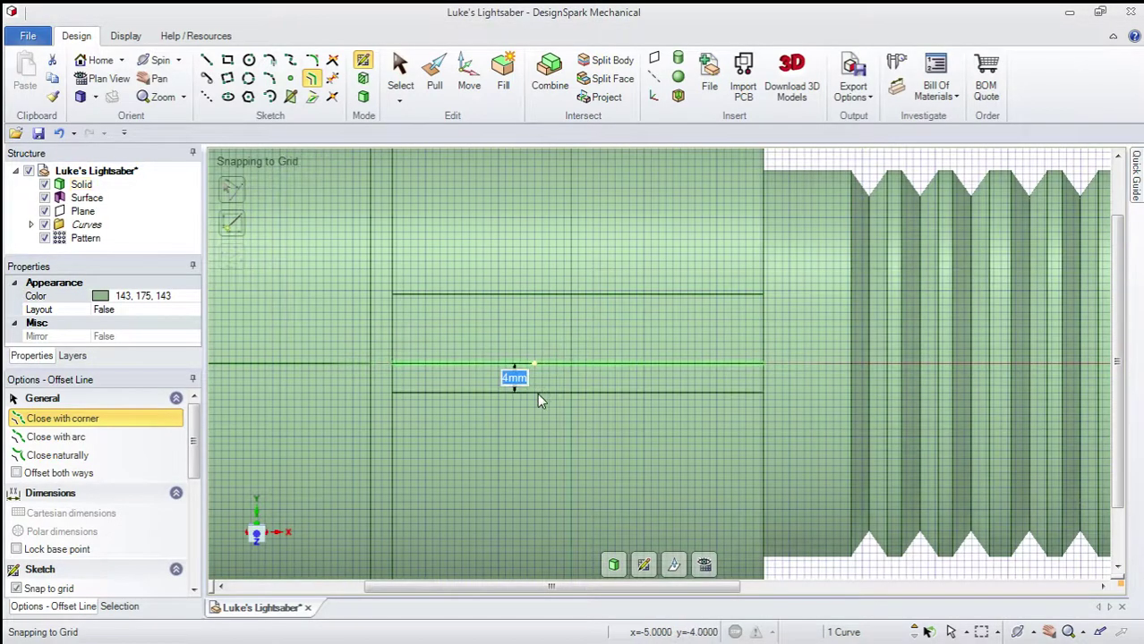
pyautogui.click(534, 434)
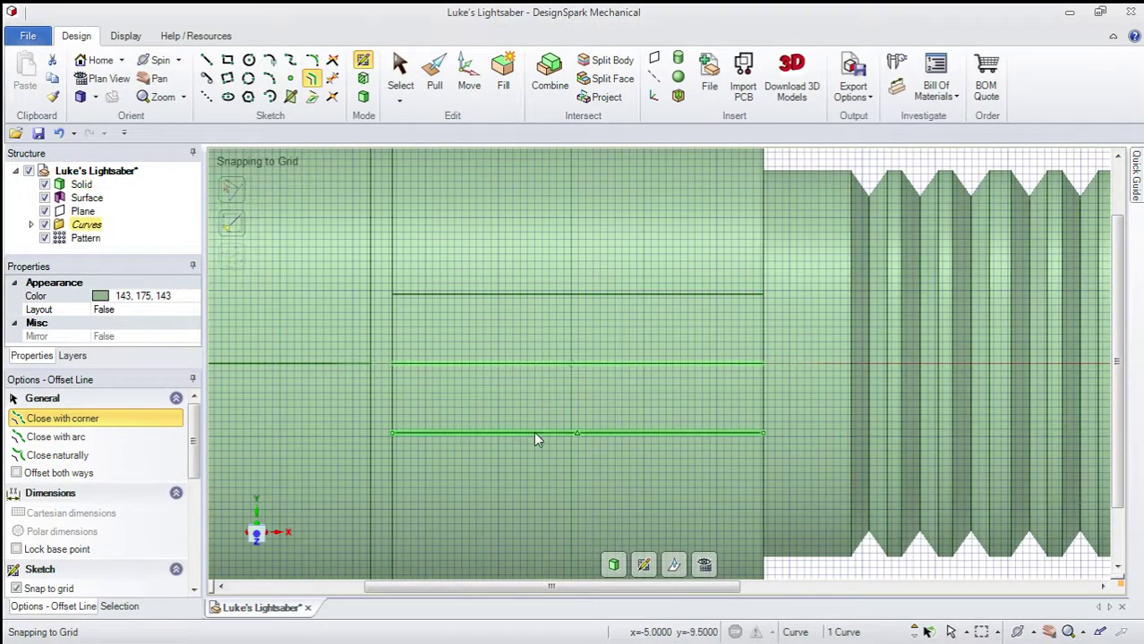
pyautogui.press('Escape')
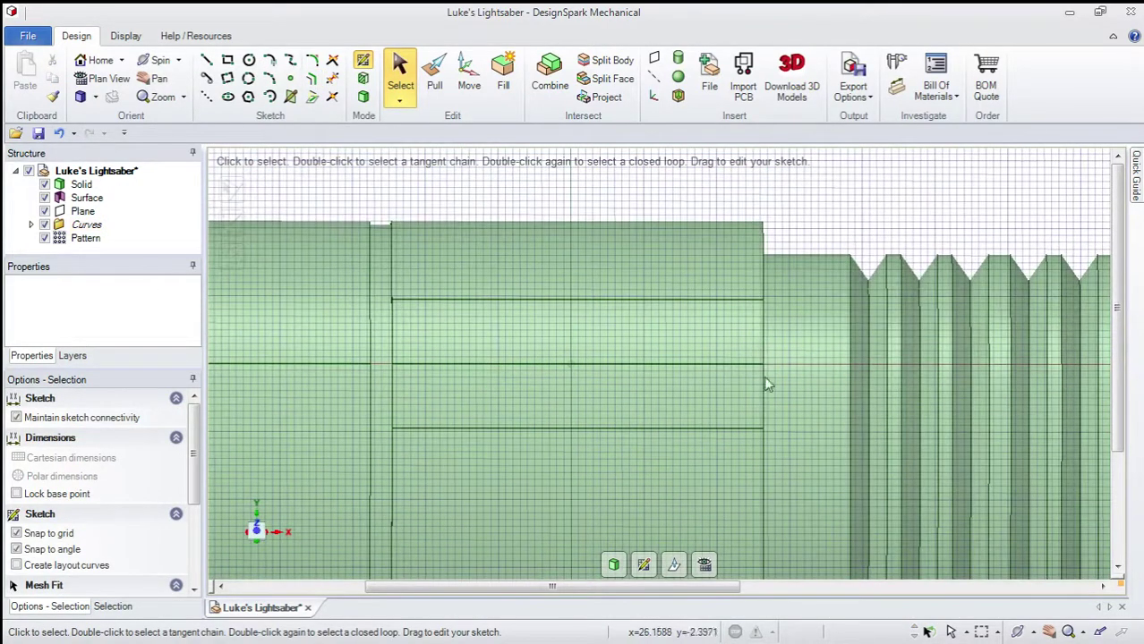
# Step: Draw a perpendicular line joining the ends of the two offset lines at the ribbed-grip end
pyautogui.scroll(-4, 778, 400)
pyautogui.scroll(6, 777, 396)
pyautogui.scroll(3, 775, 333)
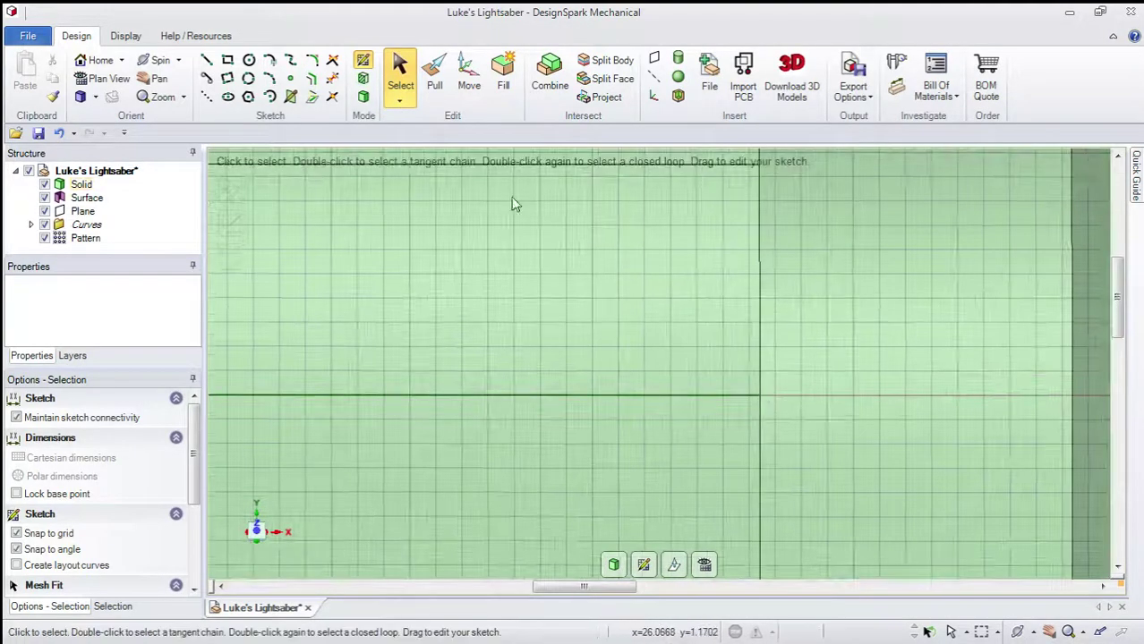
pyautogui.press('l')
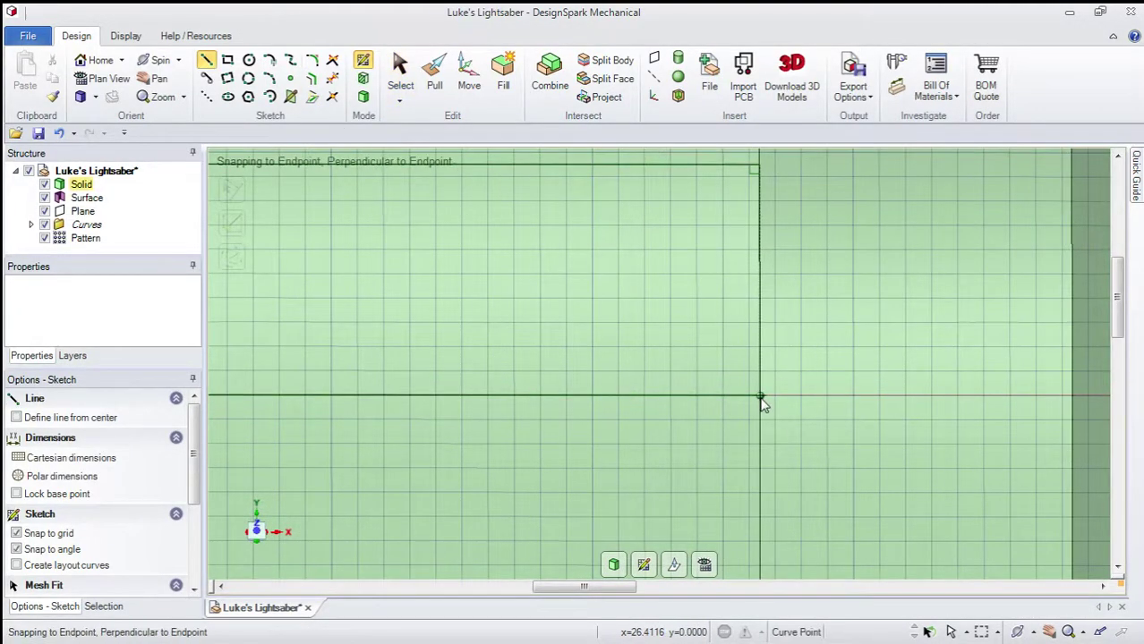
pyautogui.click(760, 398)
pyautogui.scroll(-3, 761, 336)
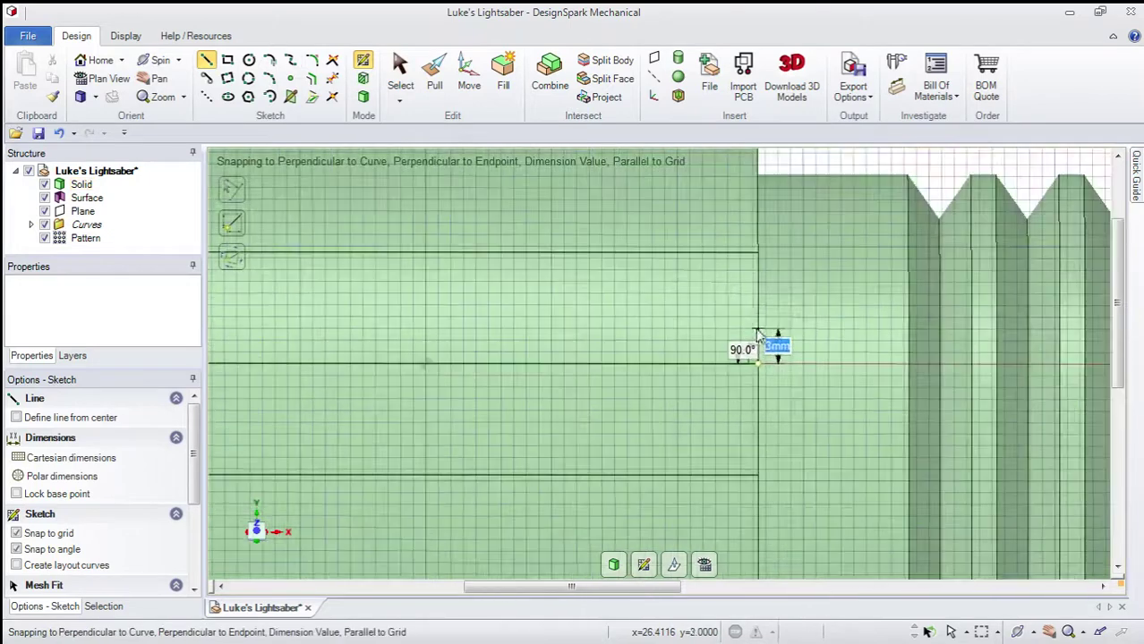
pyautogui.click(758, 255)
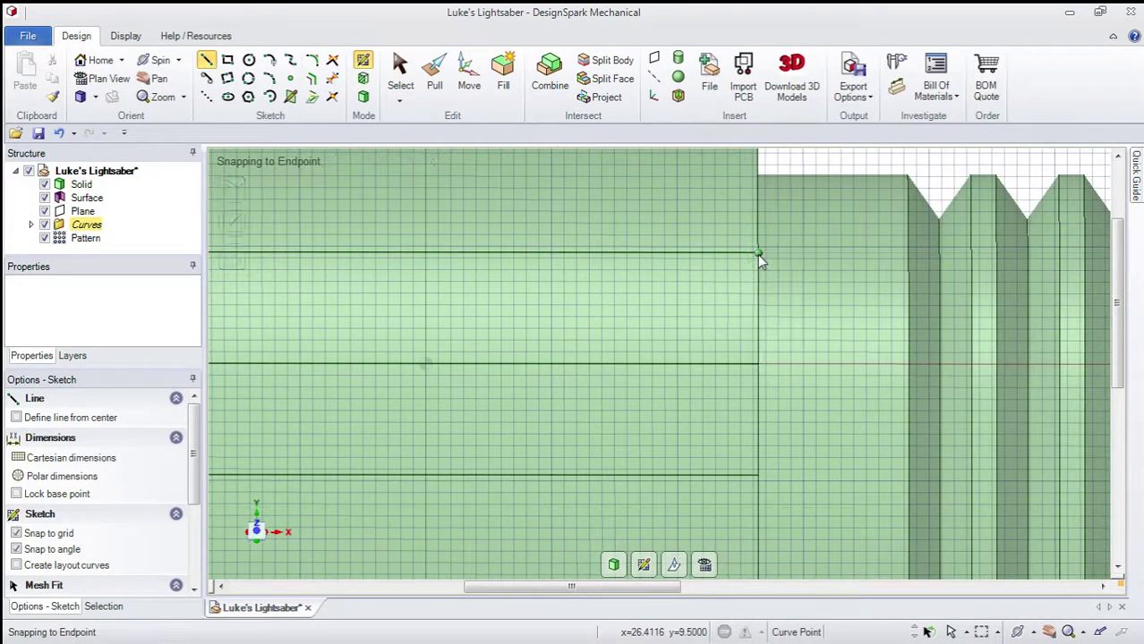
pyautogui.click(759, 476)
pyautogui.press('Escape')
# Step: Offset the end line at the ribbed-grip end a short distance inward, away from the grip
pyautogui.click(312, 78)
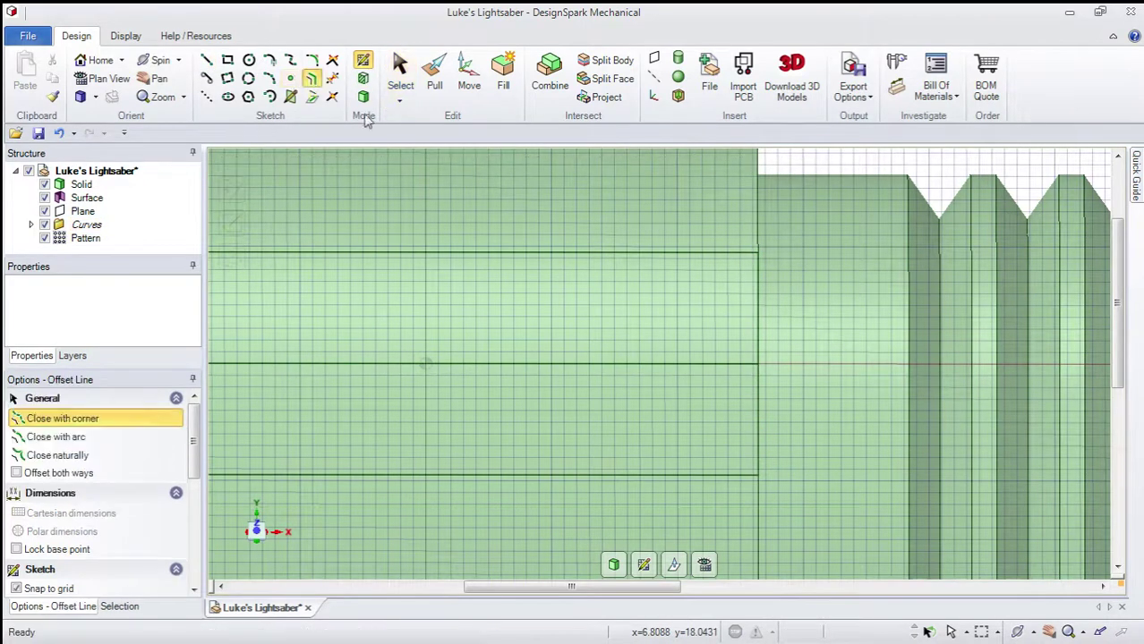
pyautogui.click(758, 415)
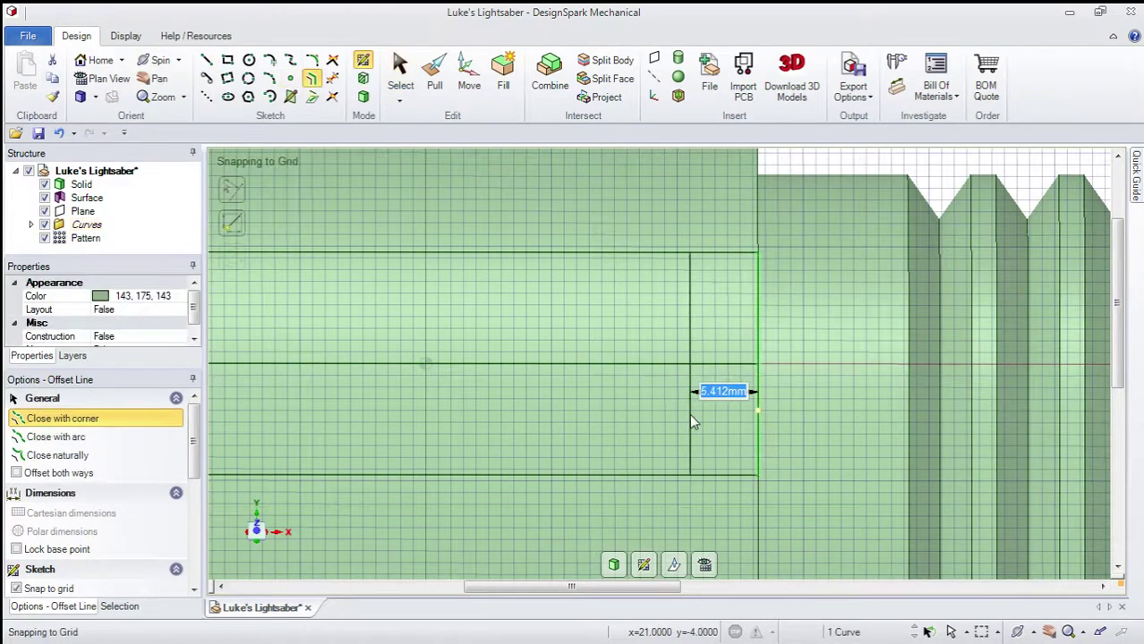
pyautogui.click(731, 410)
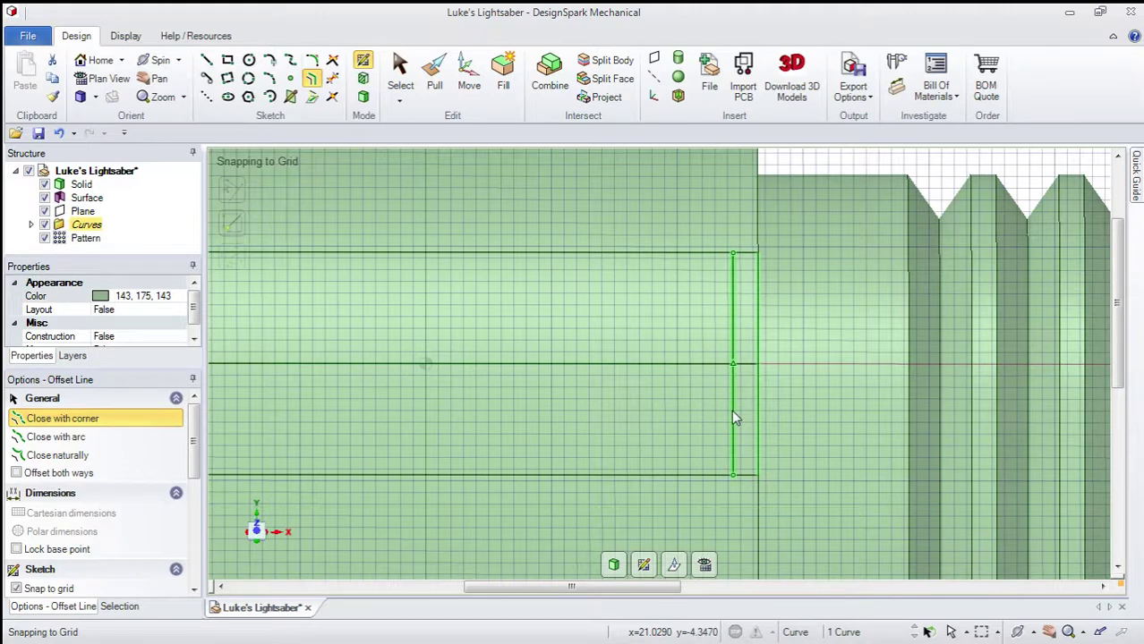
pyautogui.press('Escape')
# Step: Check the reference drawing and trim away the outer end line and the lengthwise line pieces beyond the inner end line
pyautogui.click(508, 631)
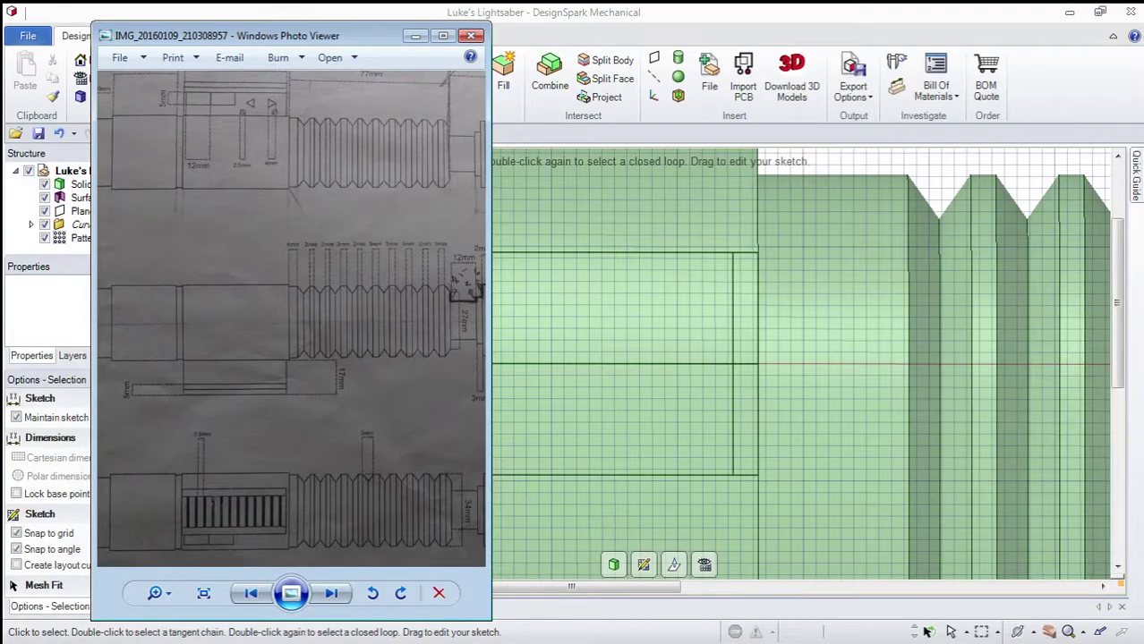
pyautogui.click(612, 143)
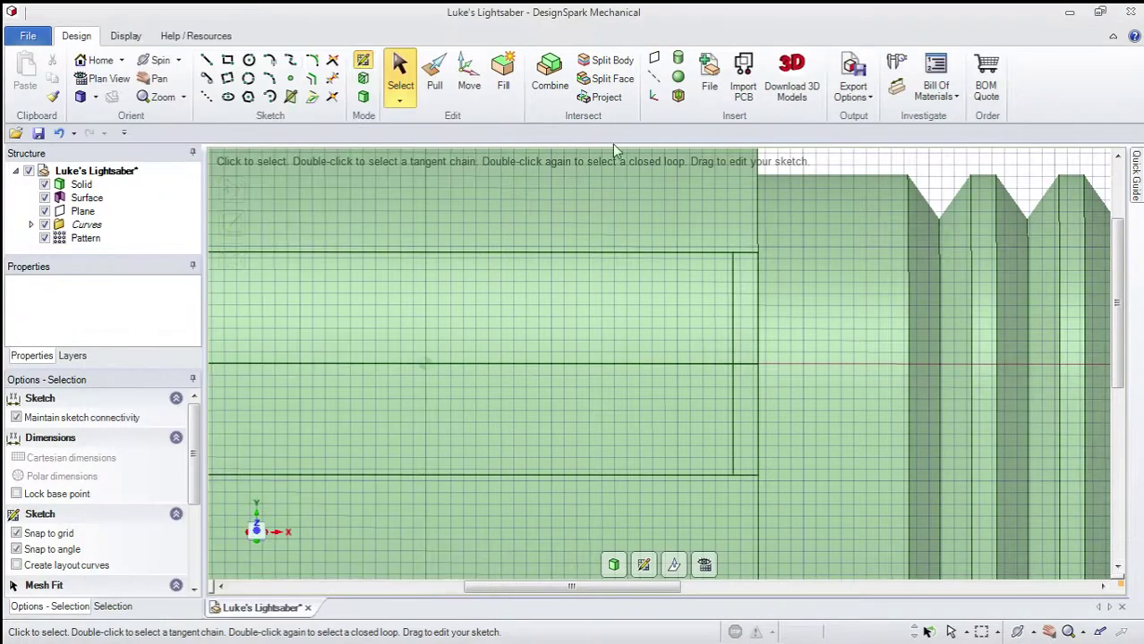
pyautogui.moveTo(612, 144)
pyautogui.mouseDown(button='middle')
pyautogui.moveTo(541, 332)
pyautogui.moveTo(513, 311)
pyautogui.moveTo(431, 320)
pyautogui.mouseUp(button='middle')
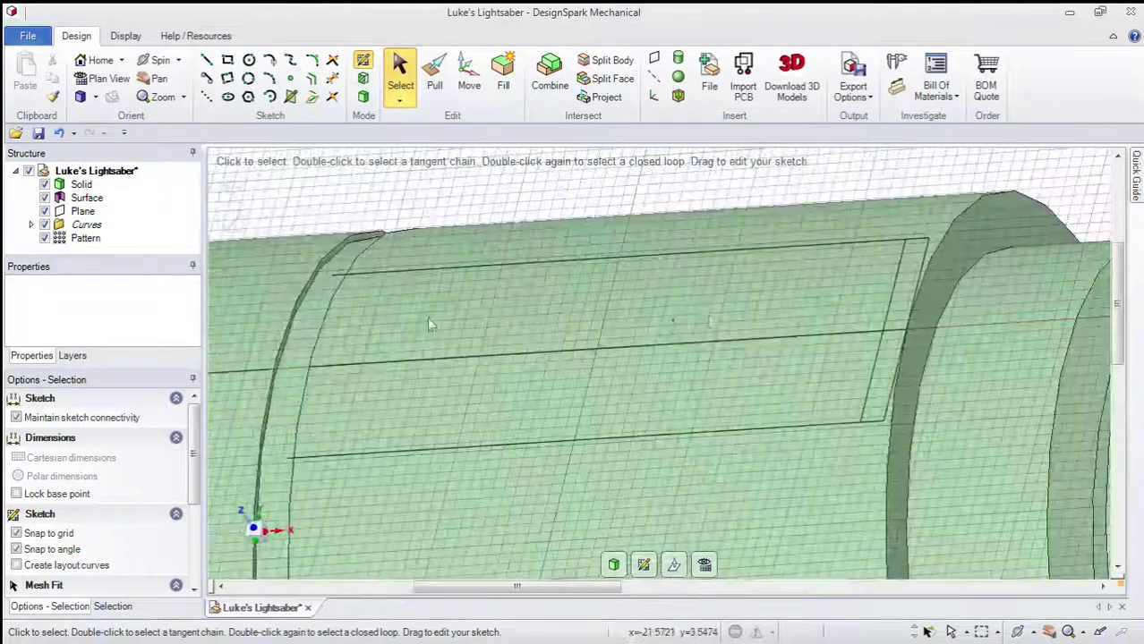
pyautogui.click(333, 80)
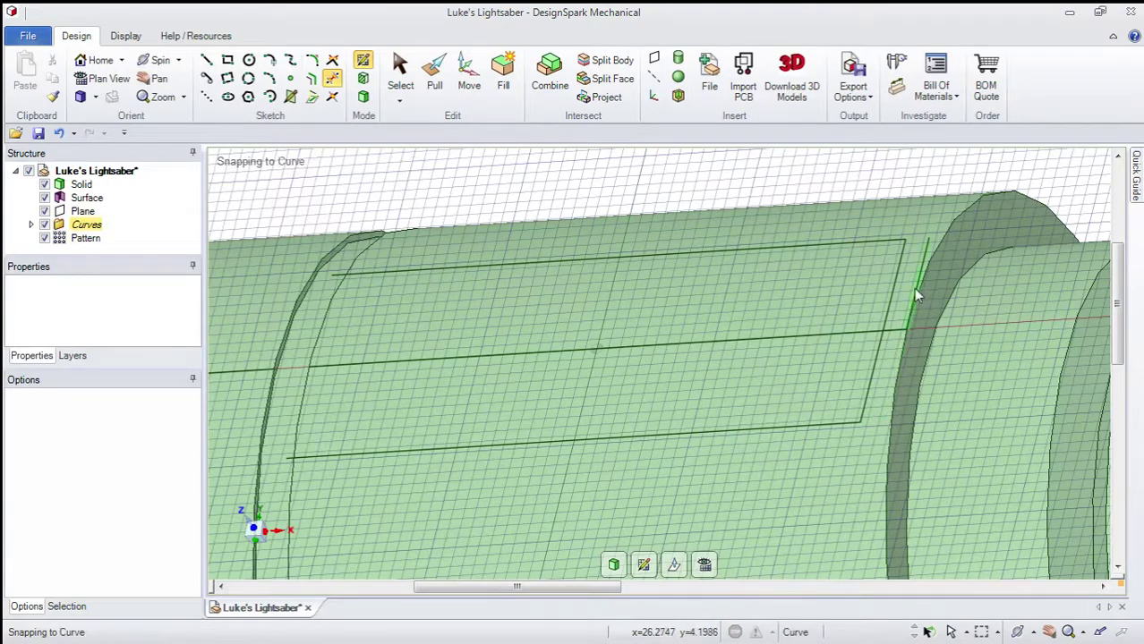
pyautogui.click(400, 71)
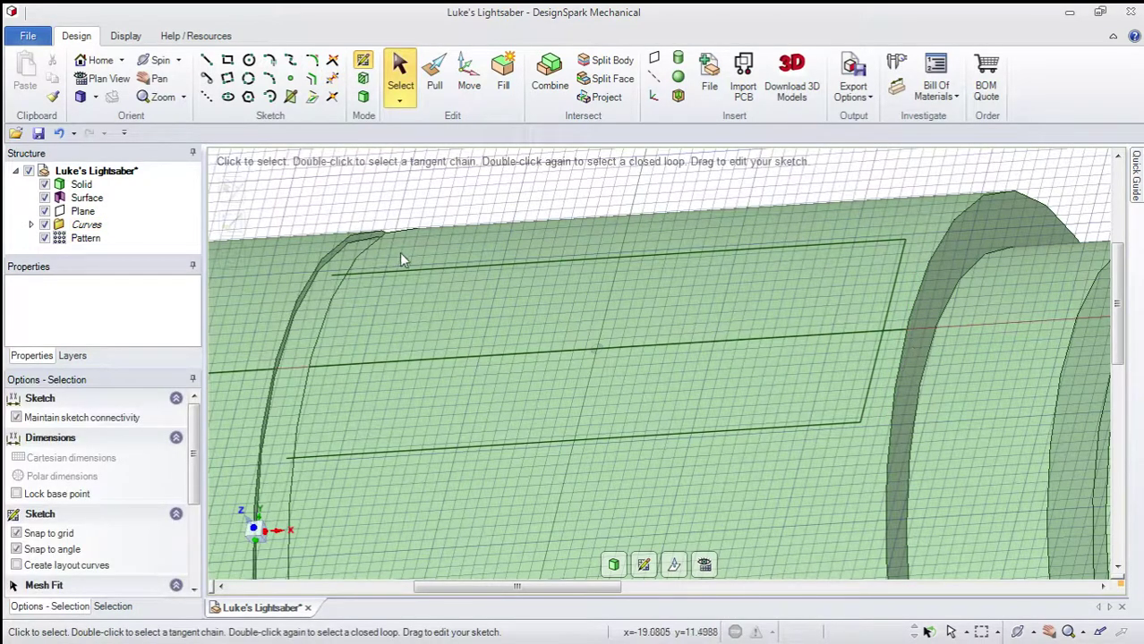
# Step: Close the rectangle with a 19 mm line joining the open ends of the offset lines at the groove
pyautogui.moveTo(377, 271)
pyautogui.mouseDown(button='middle')
pyautogui.moveTo(470, 273)
pyautogui.moveTo(494, 212)
pyautogui.moveTo(448, 175)
pyautogui.mouseUp(button='middle')
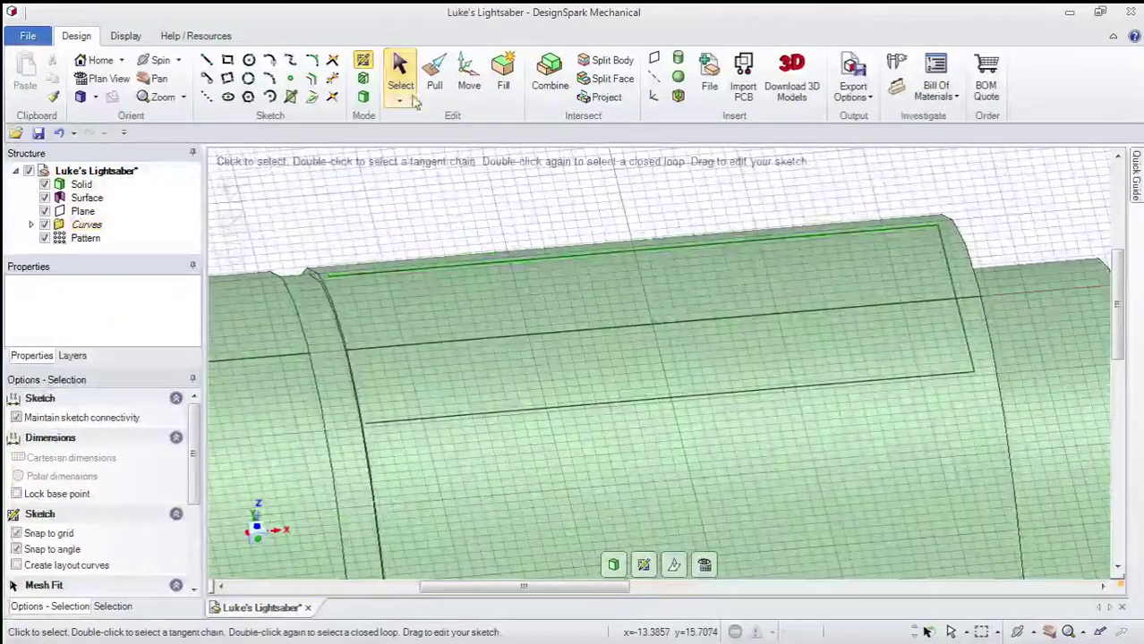
pyautogui.click(206, 59)
pyautogui.click(327, 279)
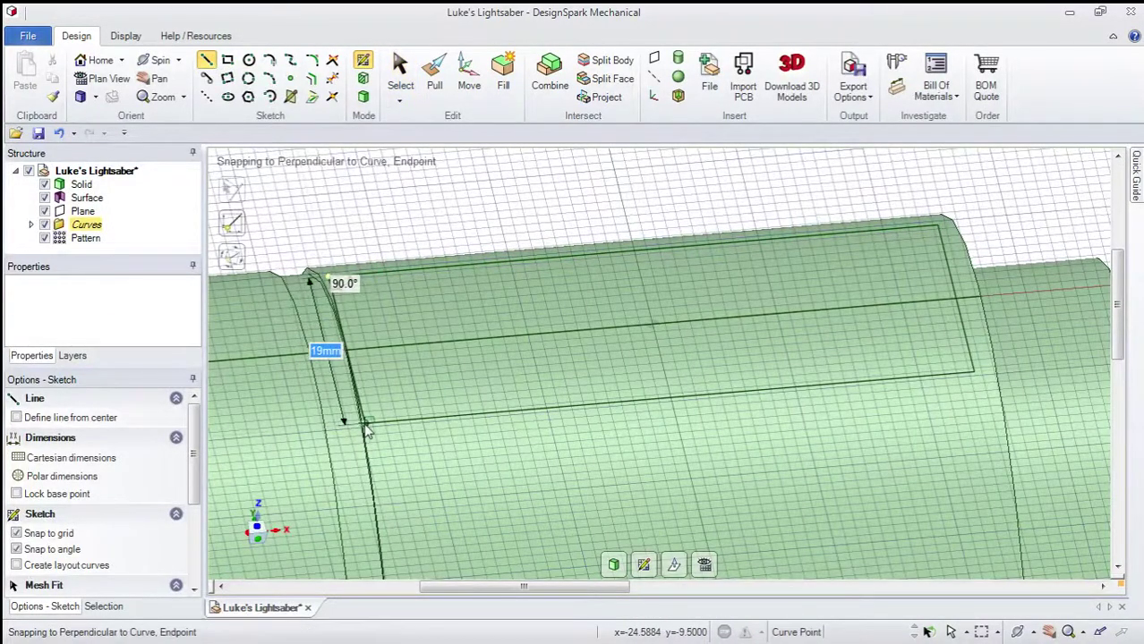
pyautogui.click(363, 423)
pyautogui.press('s')
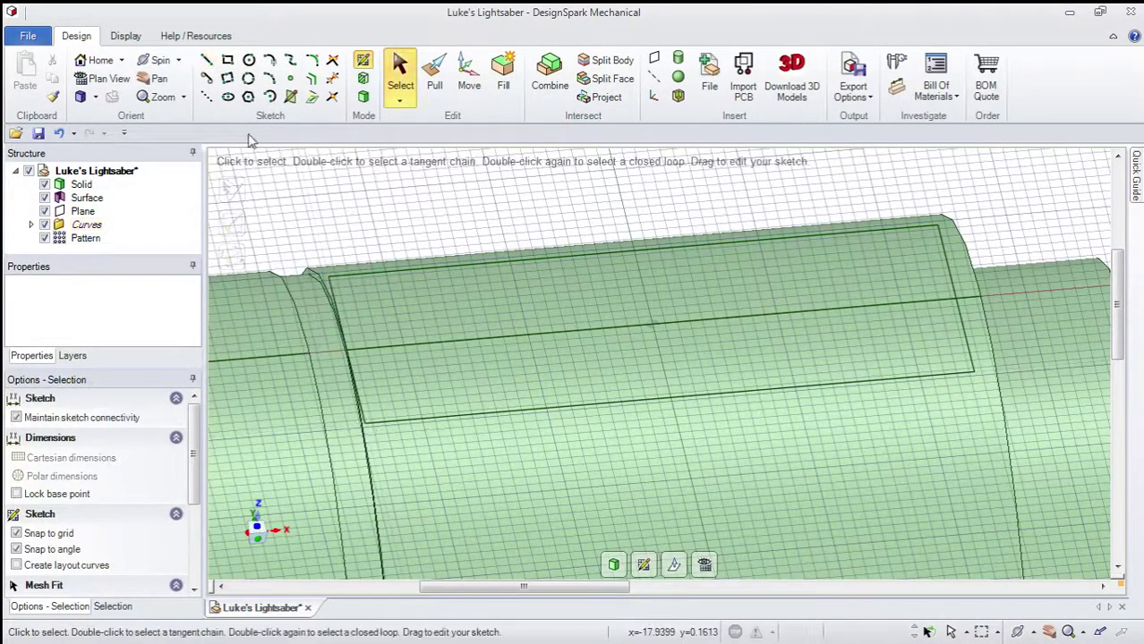
# Step: Return to 3D mode, check the reference drawing and pull the rectangular surface upward 17 mm into a box
pyautogui.click(363, 96)
pyautogui.click(439, 314)
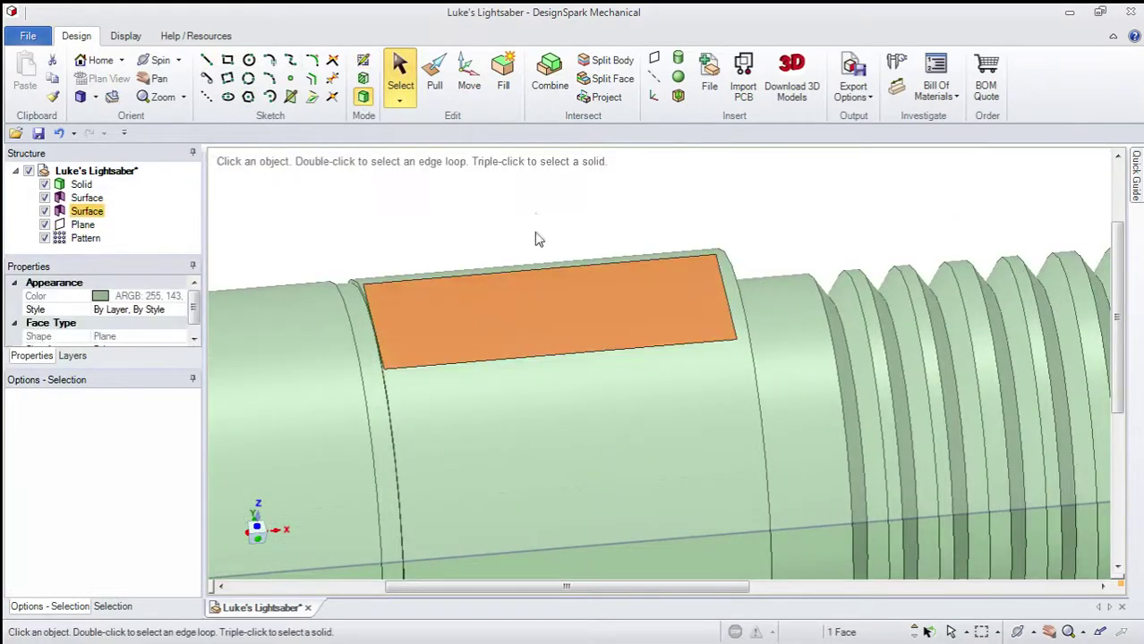
pyautogui.click(434, 76)
pyautogui.scroll(-5, 470, 157)
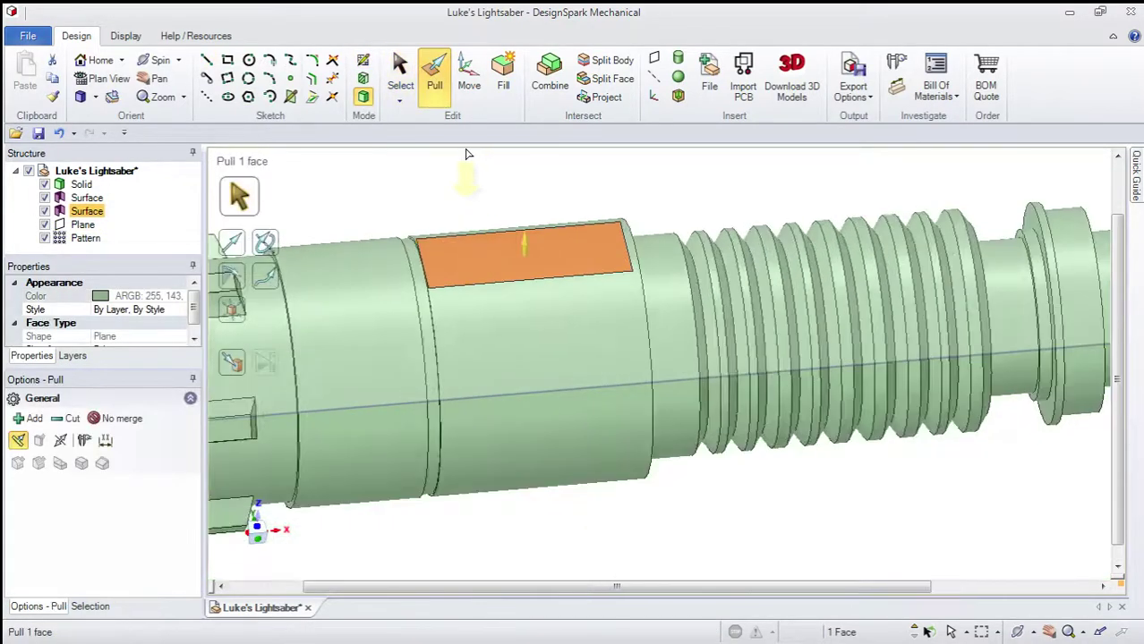
pyautogui.scroll(4, 464, 154)
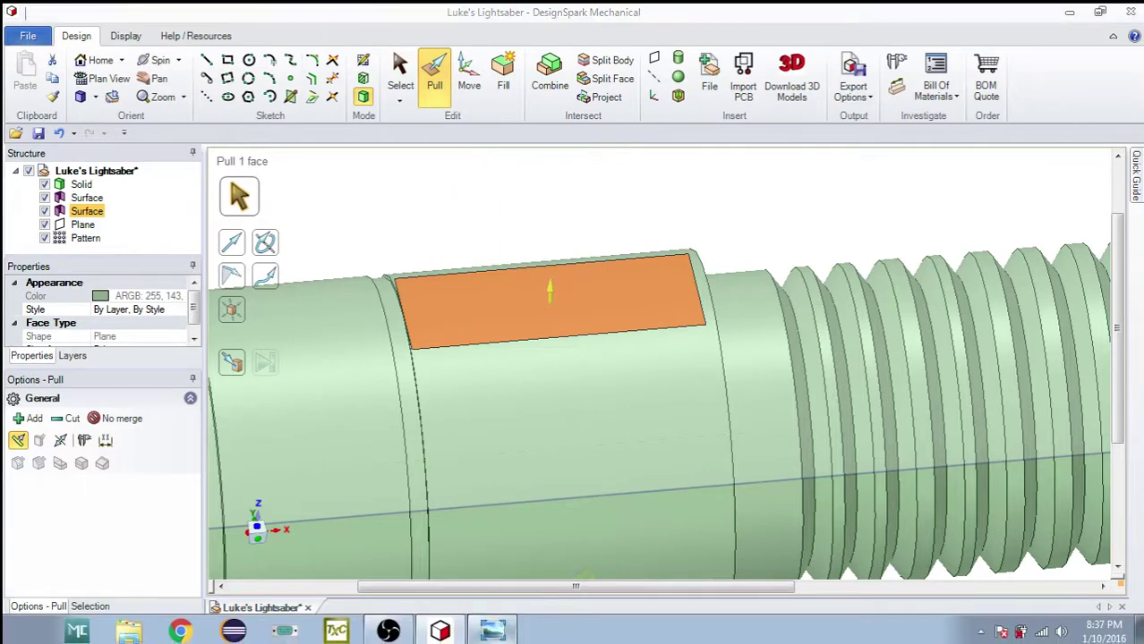
pyautogui.click(284, 634)
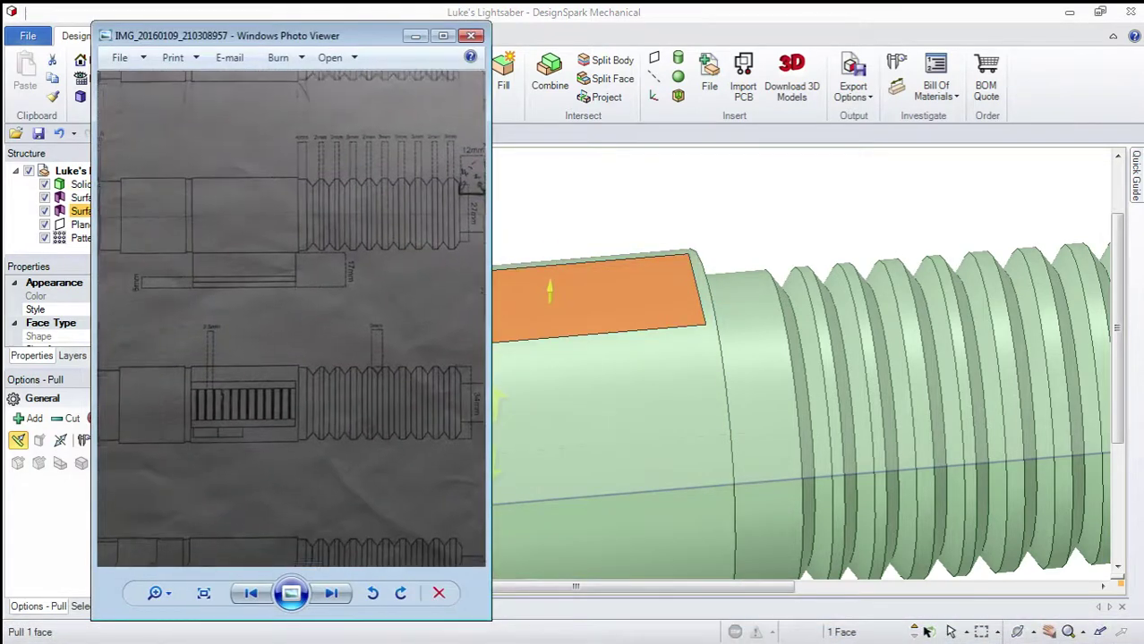
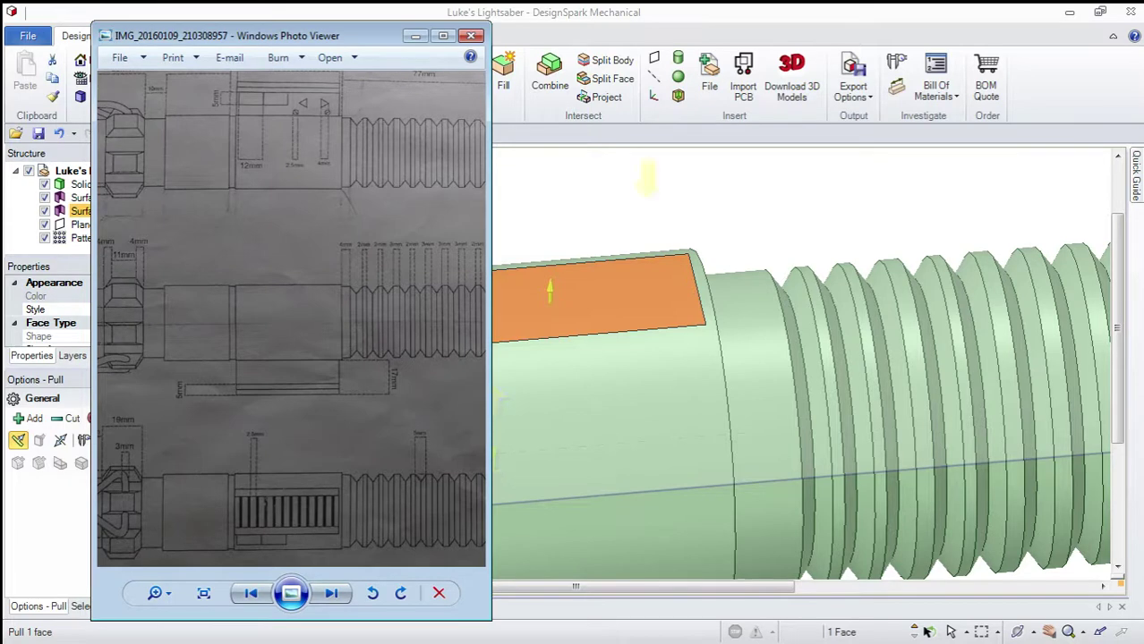
pyautogui.click(730, 134)
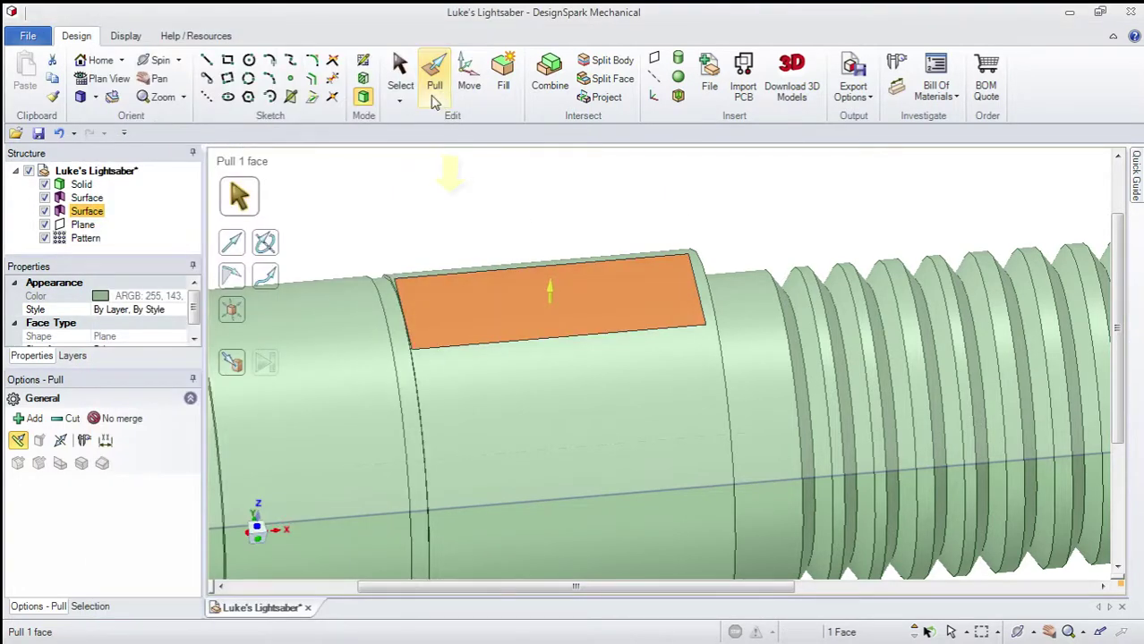
pyautogui.moveTo(550, 289); pyautogui.dragTo(552, 225)
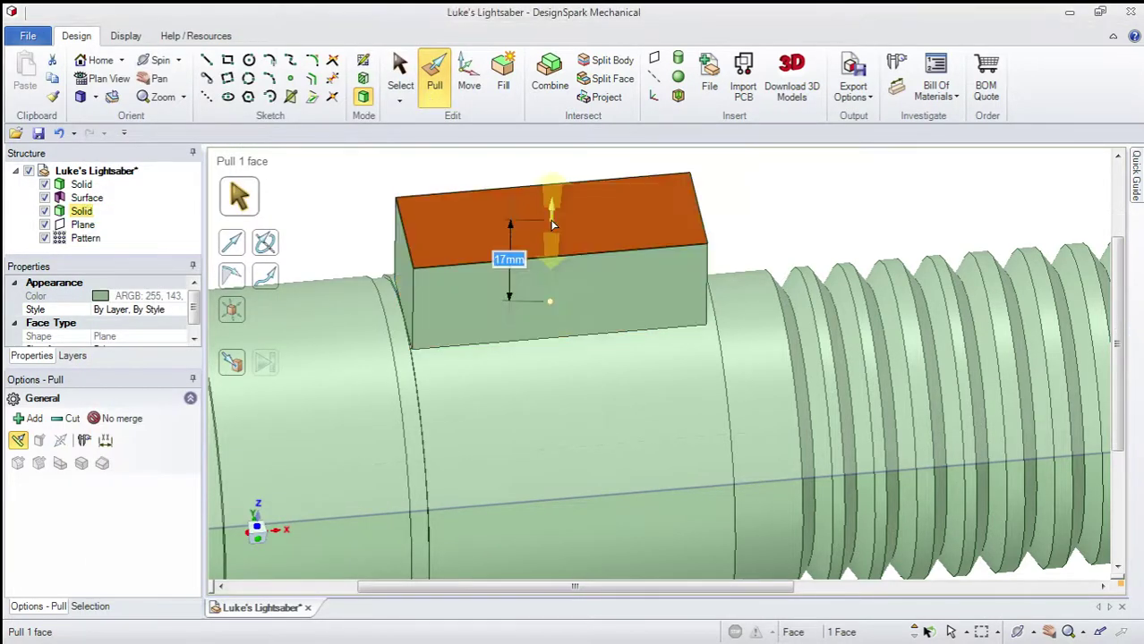
pyautogui.press('Escape')
# Step: Try to pull the underside of the box up to the hilt's wide body section
pyautogui.moveTo(607, 265); pyautogui.dragTo(544, 179, button='middle')
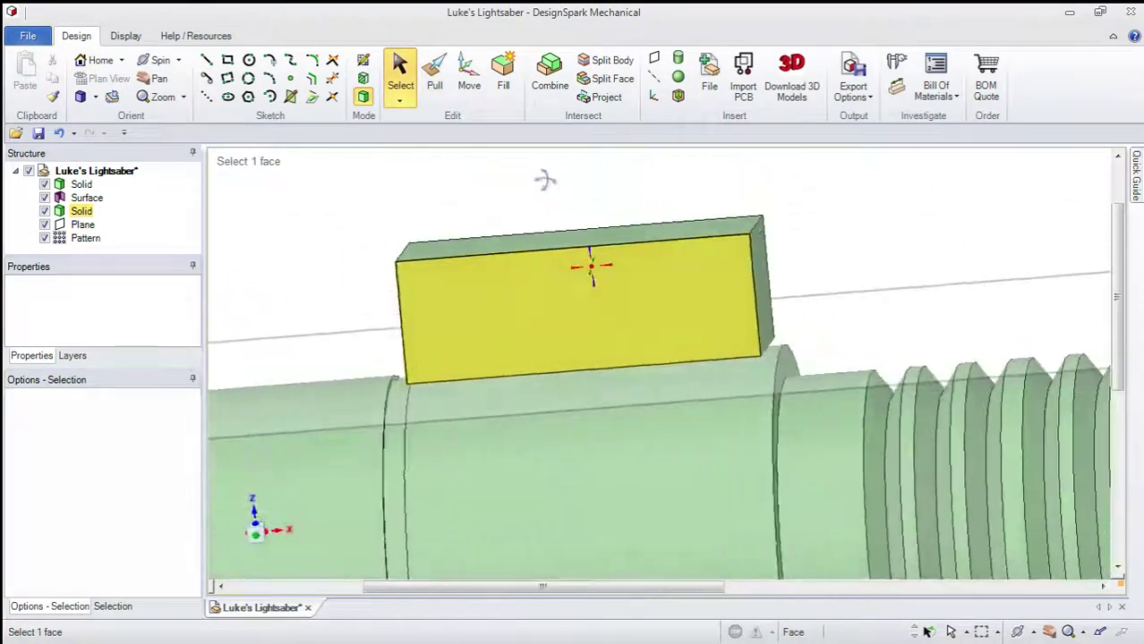
pyautogui.moveTo(539, 379); pyautogui.dragTo(632, 312, button='middle')
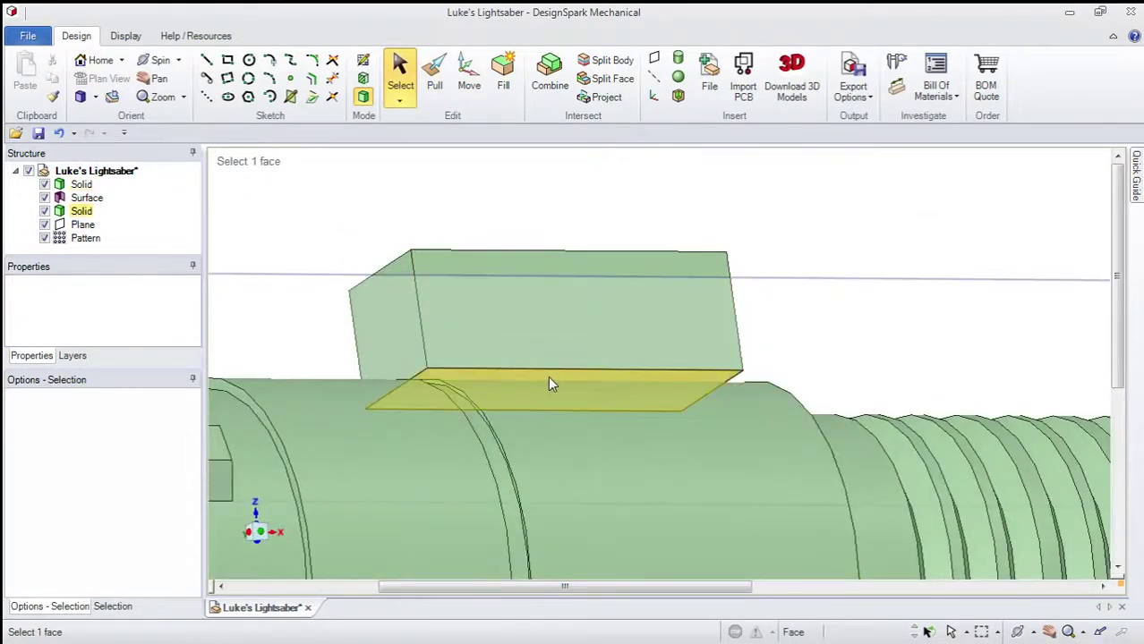
pyautogui.click(549, 376)
pyautogui.click(434, 73)
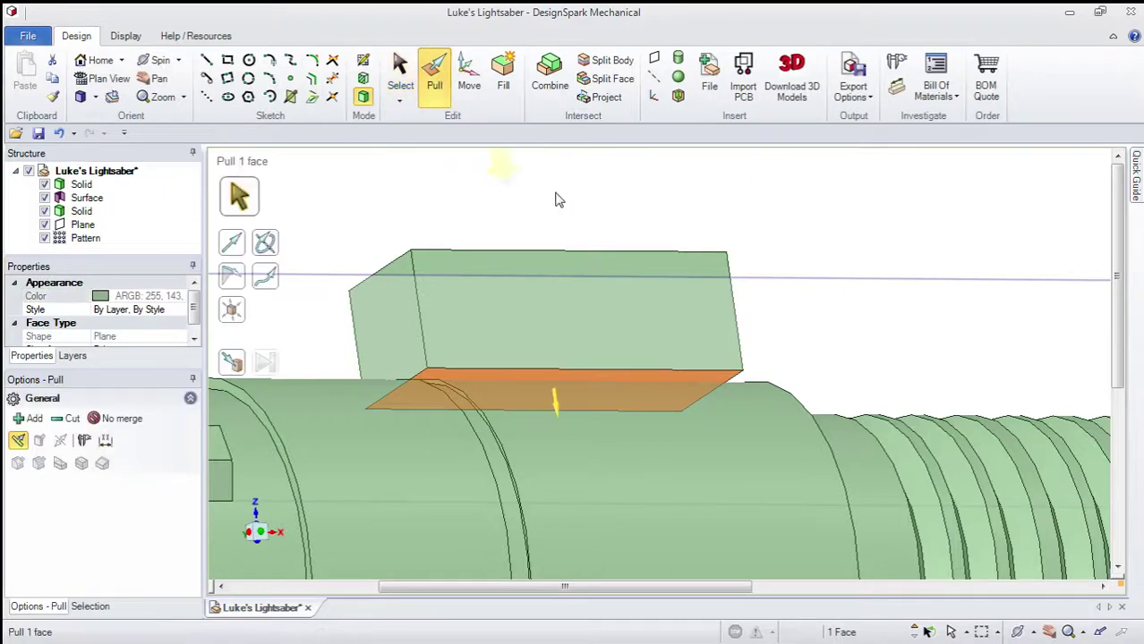
pyautogui.moveTo(555, 198); pyautogui.dragTo(598, 253, button='middle')
pyautogui.click(231, 362)
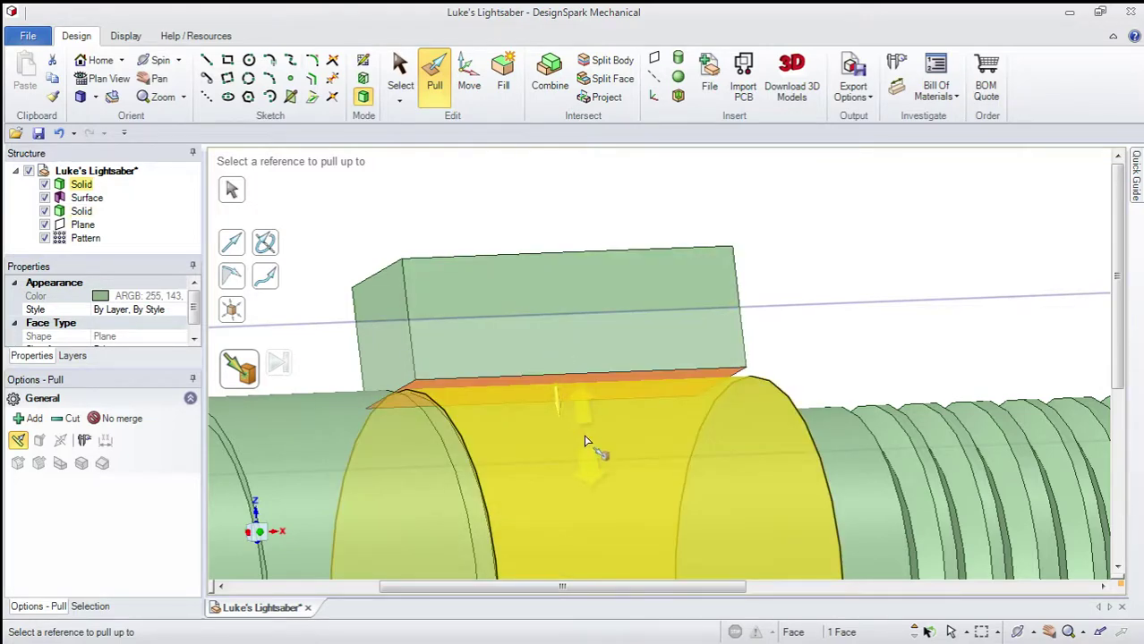
pyautogui.click(585, 441)
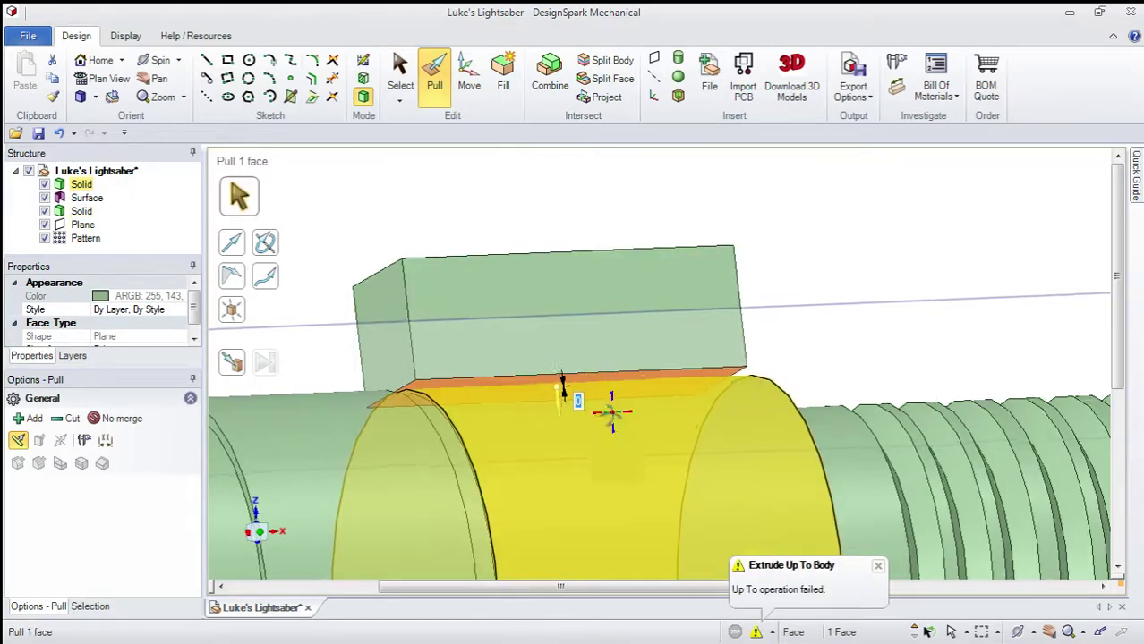
pyautogui.moveTo(613, 412); pyautogui.dragTo(609, 437, button='middle')
pyautogui.scroll(2, 450, 381)
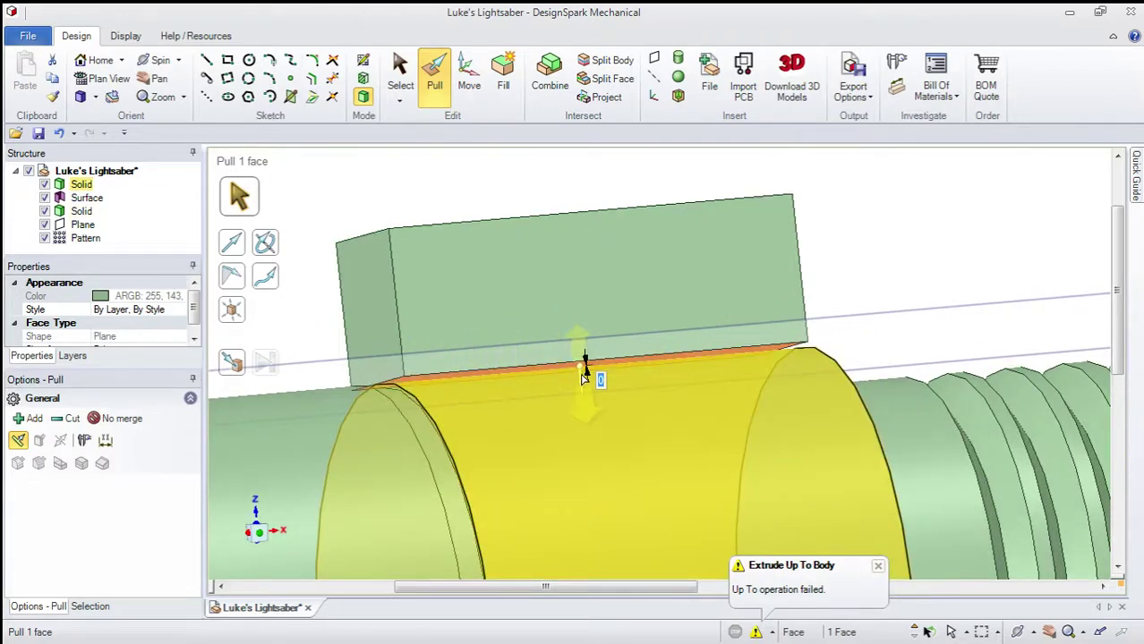
pyautogui.press('s')
# Step: Pull the underside of the box down into the wide body section to merge the two solids
pyautogui.click(572, 369)
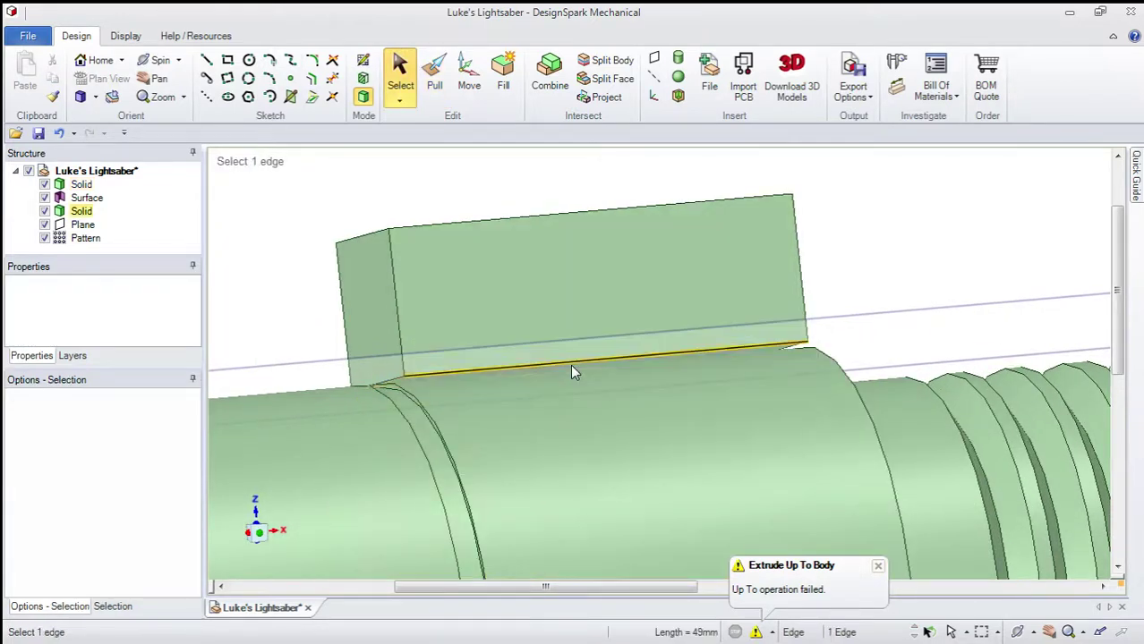
pyautogui.scroll(-1, 572, 371)
pyautogui.scroll(4, 564, 373)
pyautogui.click(542, 374)
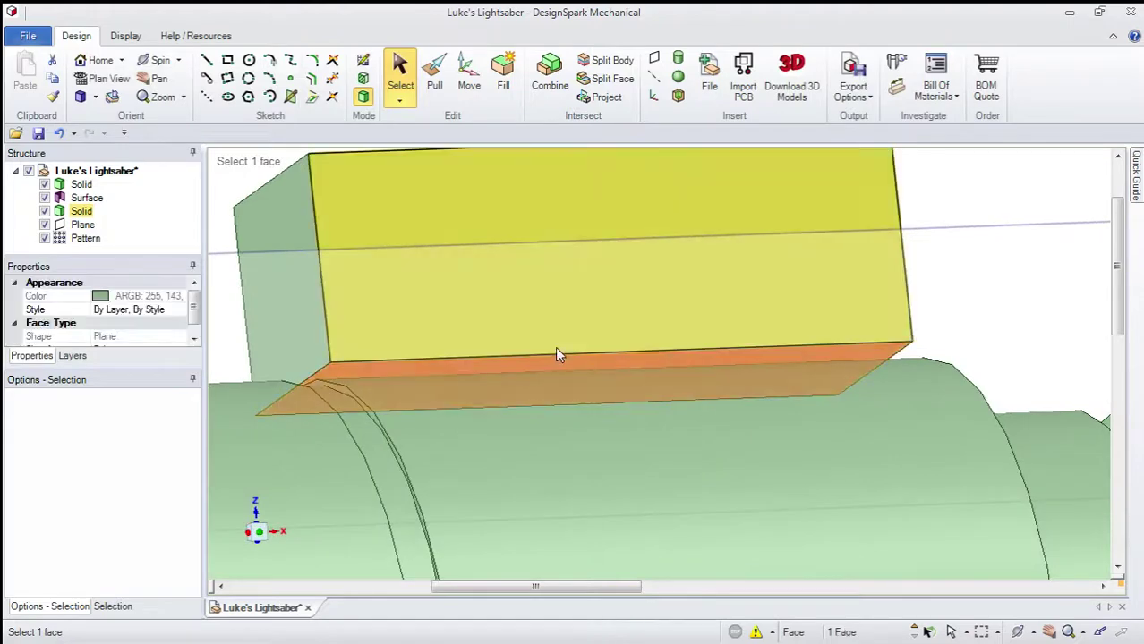
pyautogui.scroll(-3, 531, 301)
pyautogui.scroll(1, 517, 314)
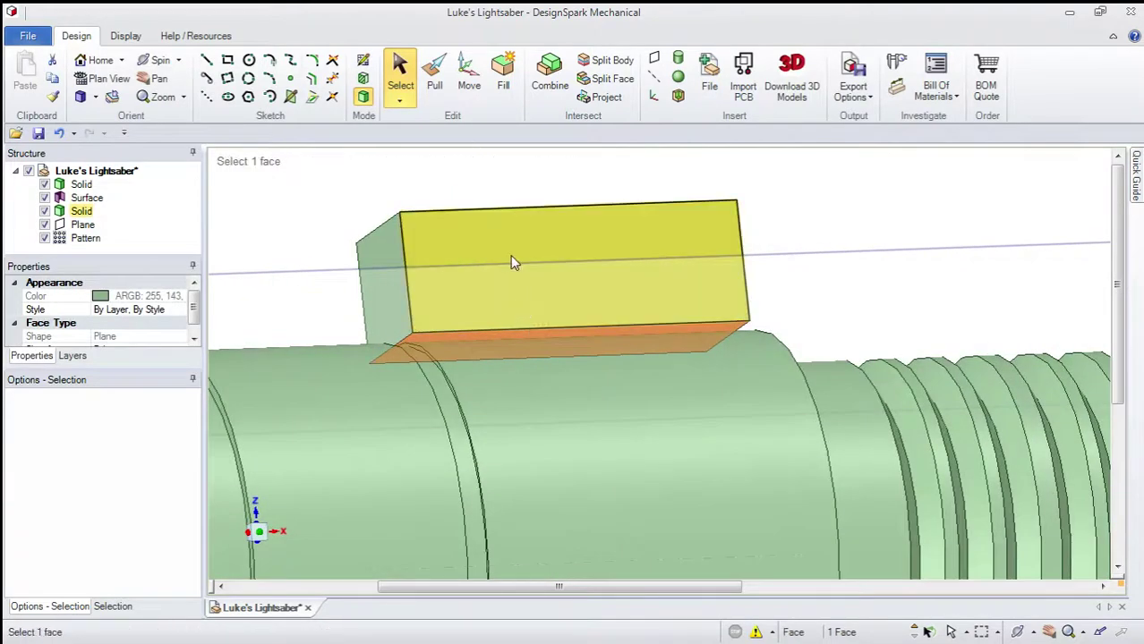
pyautogui.click(435, 76)
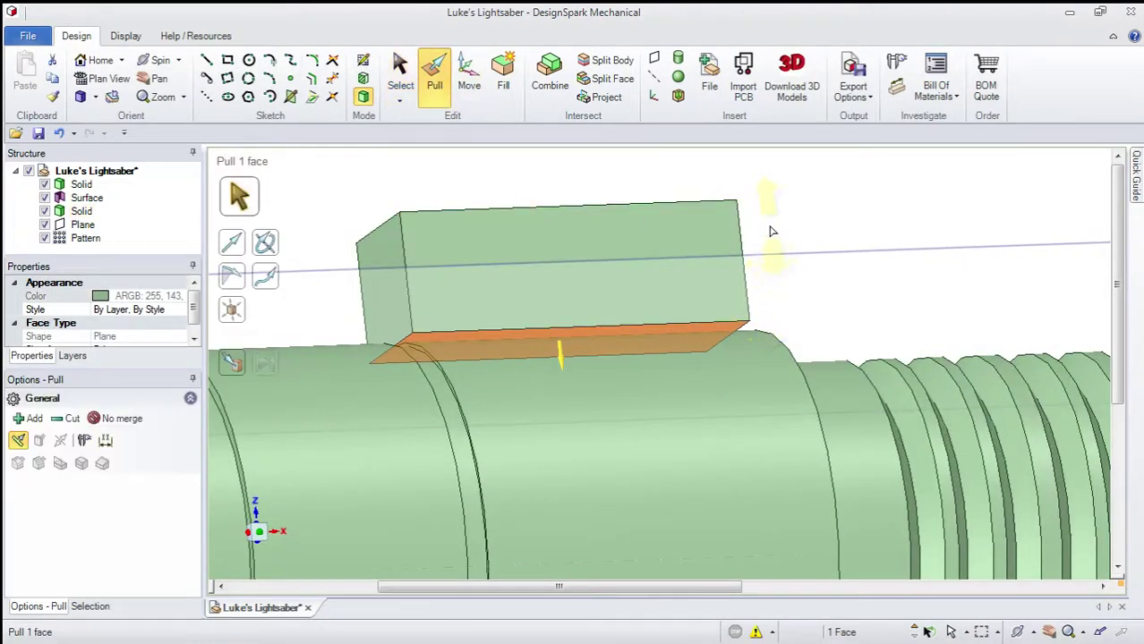
pyautogui.moveTo(771, 229); pyautogui.dragTo(772, 247)
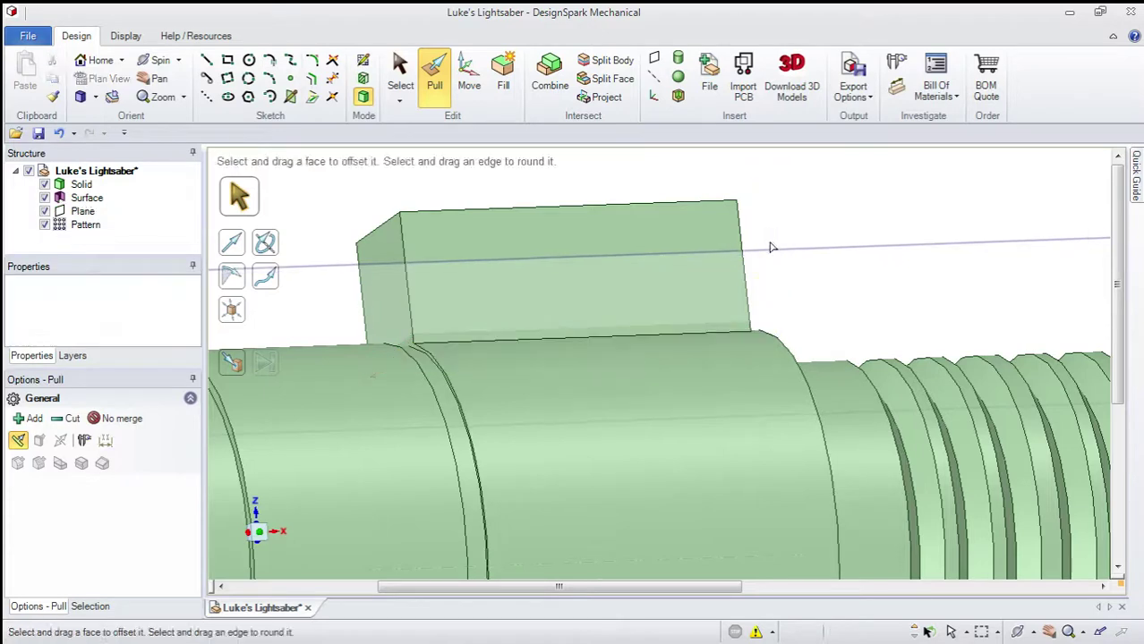
# Step: Select the whole solid from the box and from the hilt to check whether they form one body
pyautogui.press('s')
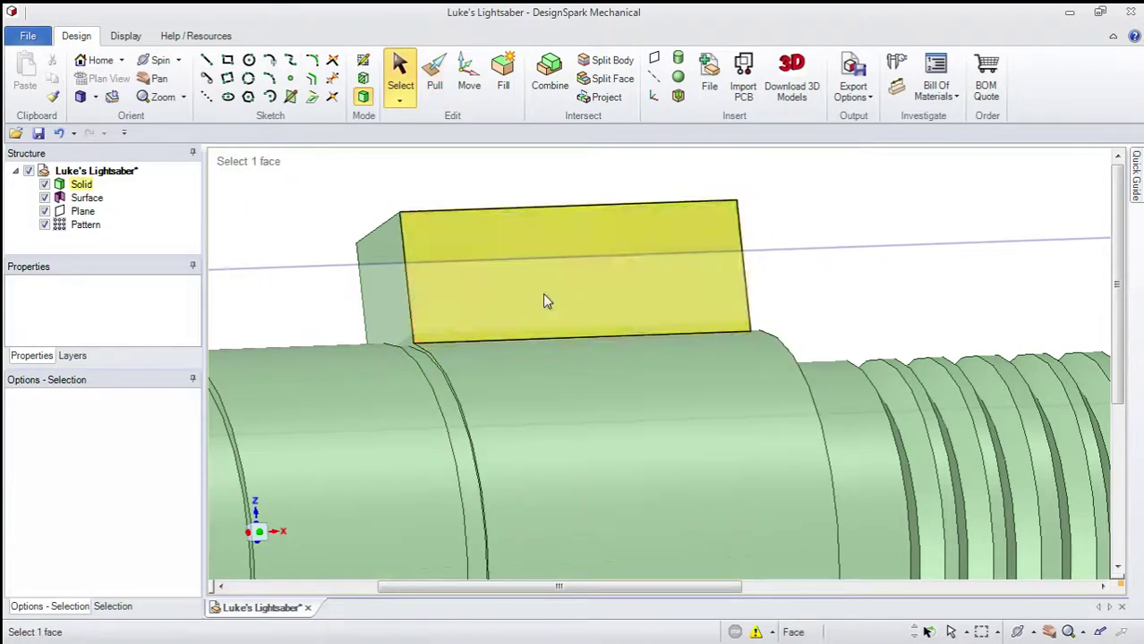
pyautogui.tripleClick(543, 296)
pyautogui.moveTo(570, 299); pyautogui.dragTo(550, 302, button='middle')
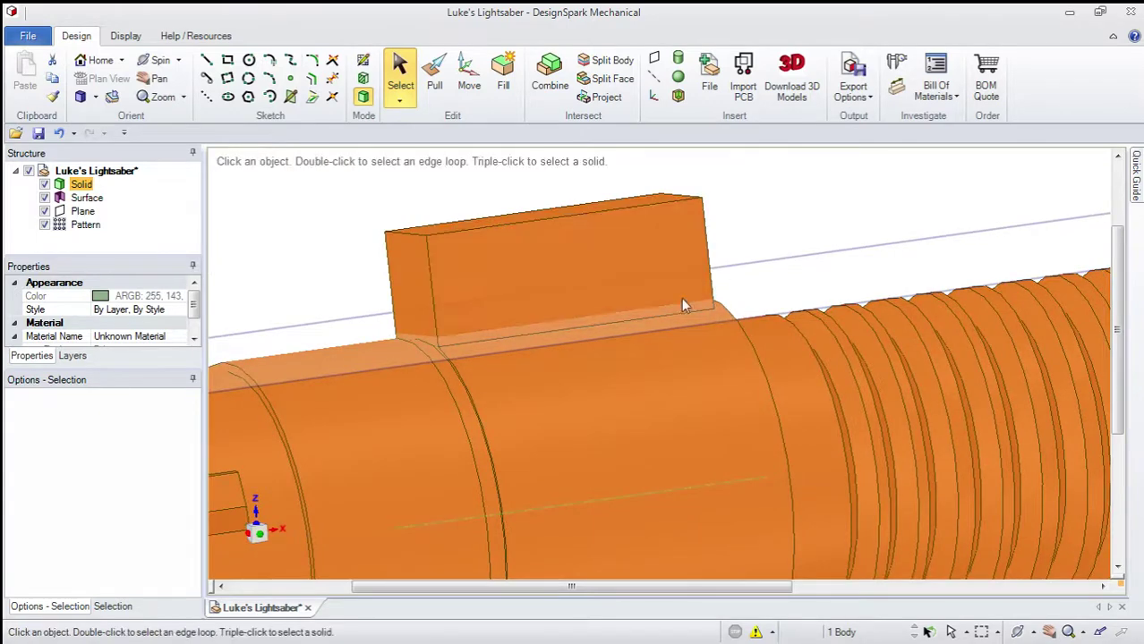
pyautogui.click(769, 212)
pyautogui.click(570, 331)
pyautogui.tripleClick(571, 331)
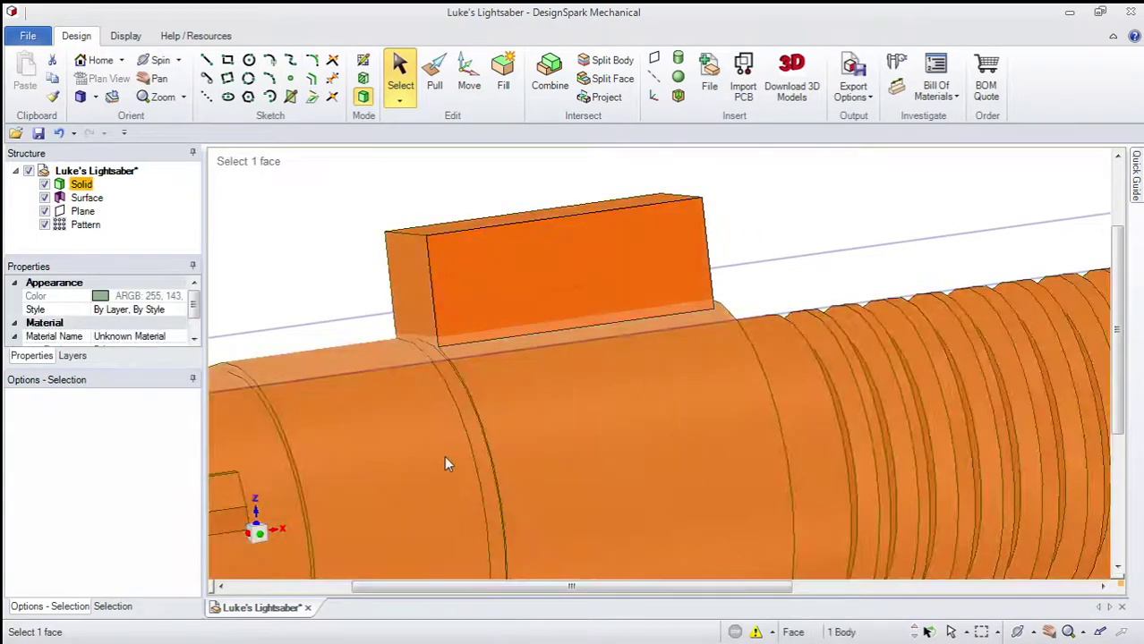
pyautogui.scroll(-5, 484, 445)
pyautogui.click(589, 308)
pyautogui.click(526, 384)
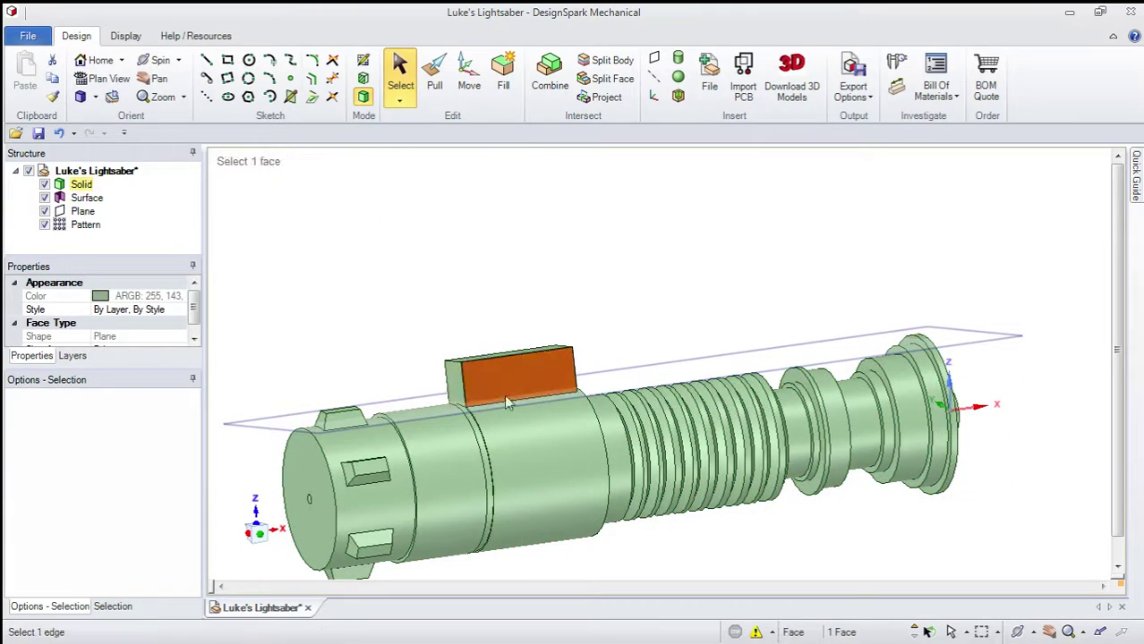
# Step: Examine the box on the hilt from several directions, up close and with the whole hilt in view
pyautogui.moveTo(544, 333); pyautogui.dragTo(594, 453, button='middle')
pyautogui.scroll(5, 484, 358)
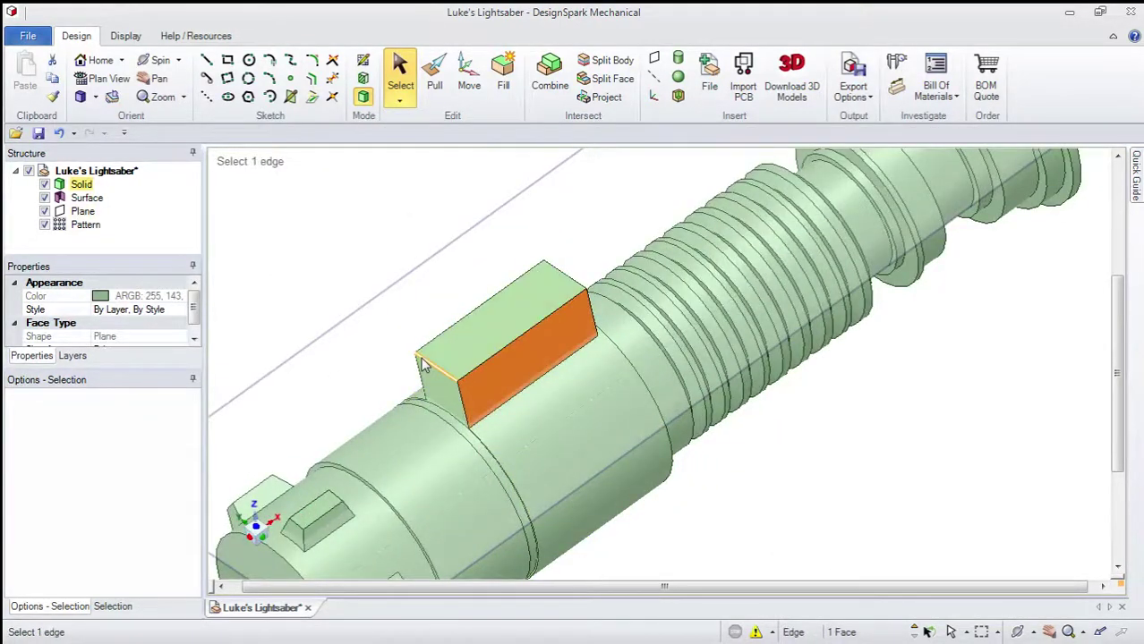
pyautogui.moveTo(419, 357); pyautogui.dragTo(441, 333, button='middle')
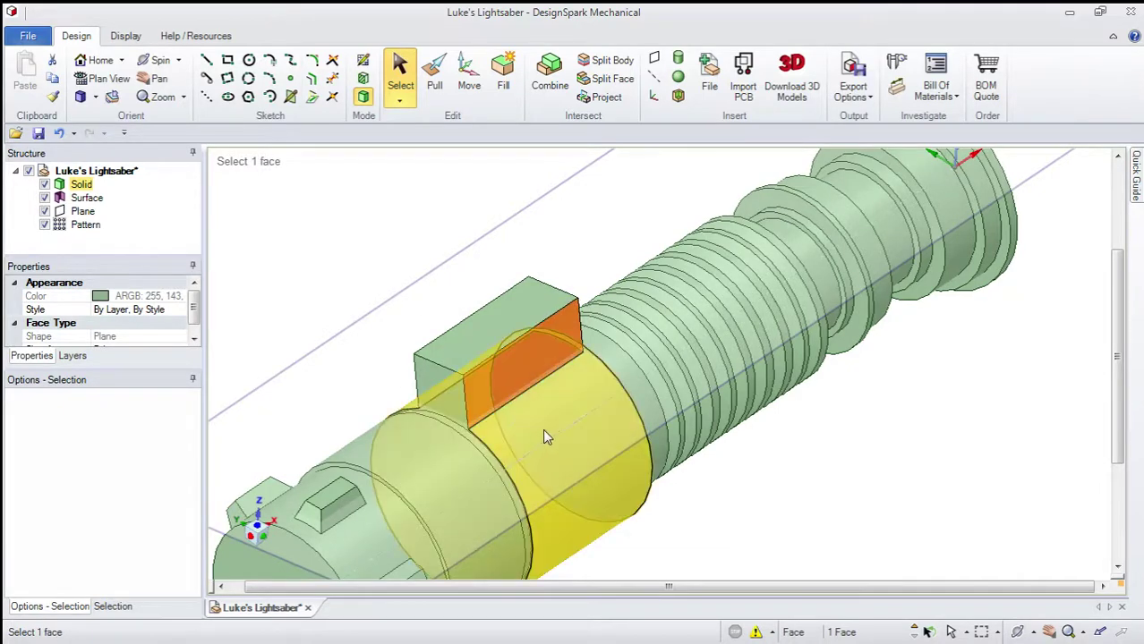
pyautogui.scroll(-5, 557, 407)
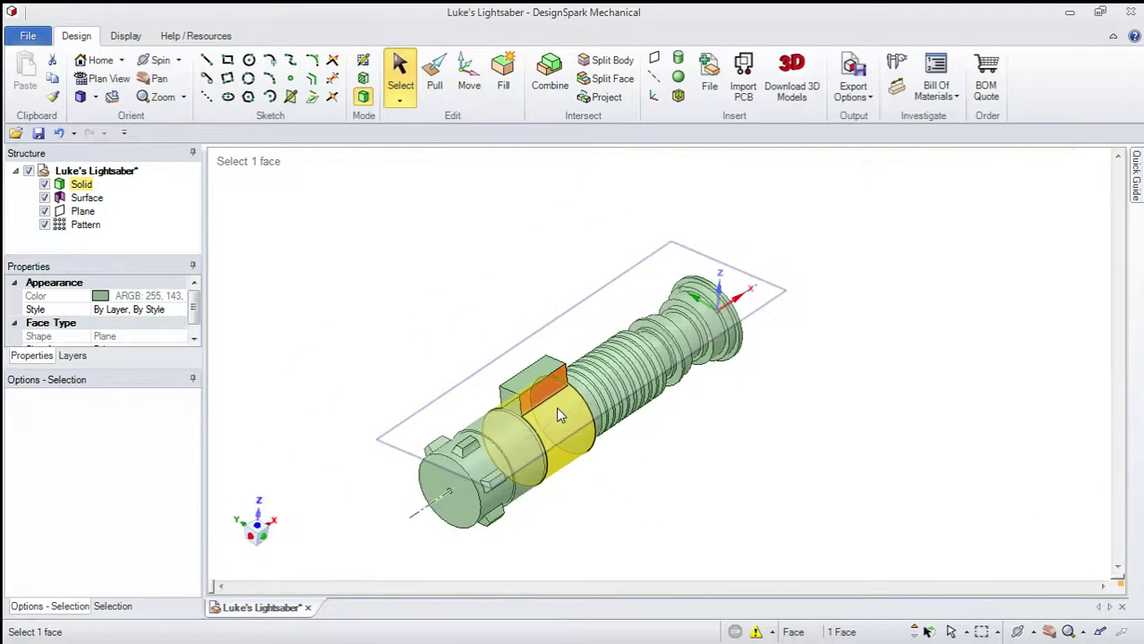
pyautogui.moveTo(557, 408); pyautogui.dragTo(432, 421, button='middle')
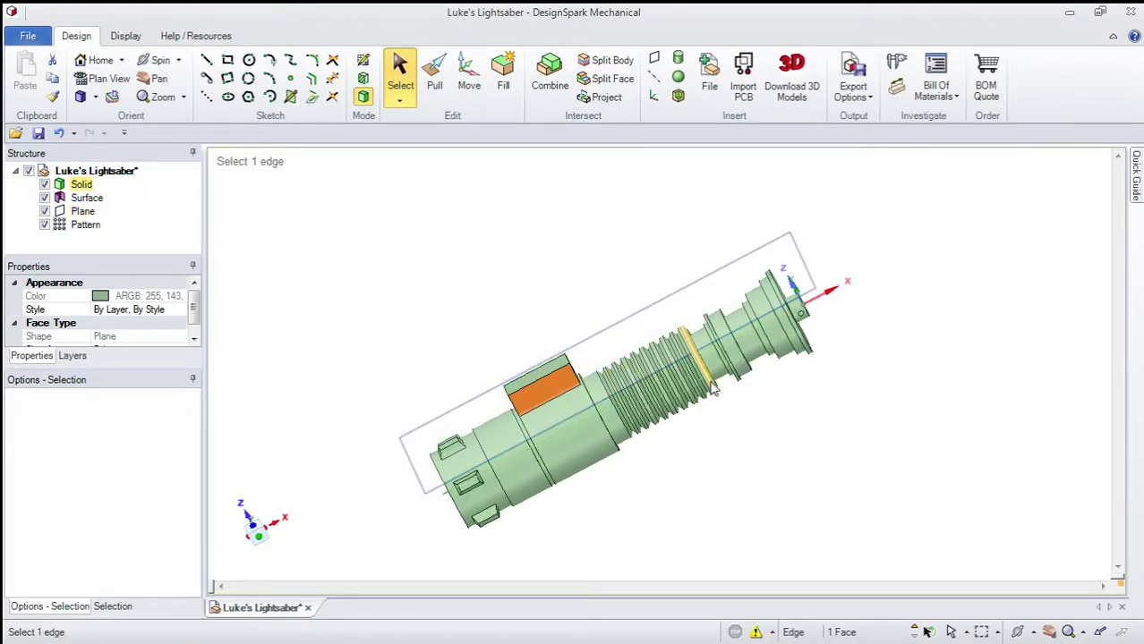
pyautogui.click(537, 431)
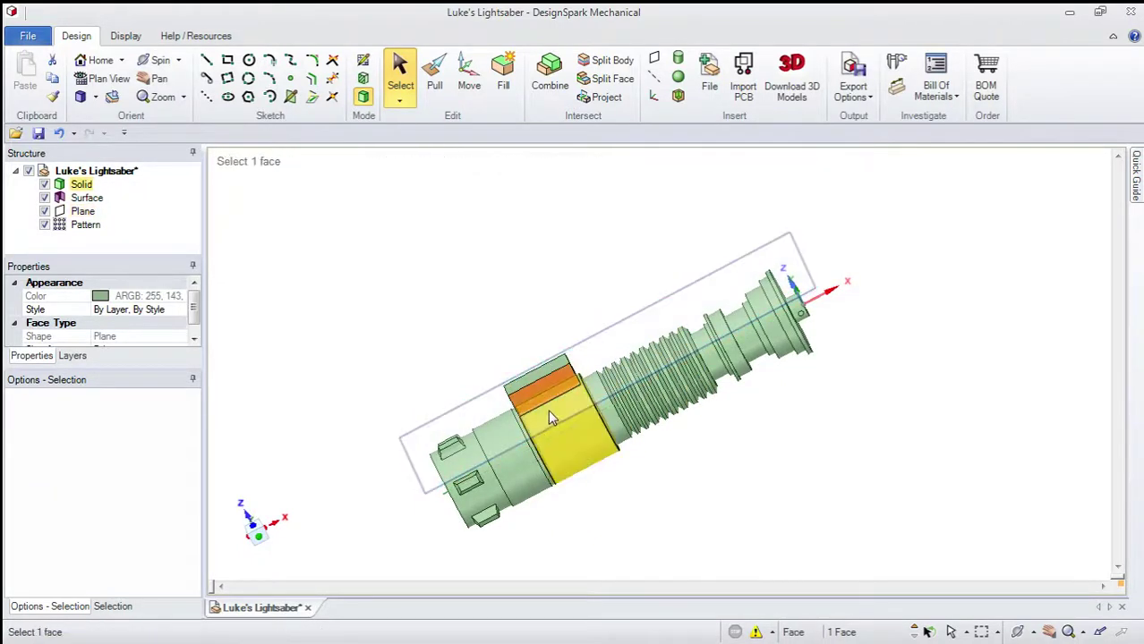
pyautogui.scroll(3, 542, 439)
pyautogui.moveTo(541, 436); pyautogui.dragTo(445, 422, button='middle')
pyautogui.moveTo(609, 440); pyautogui.dragTo(598, 390, button='middle')
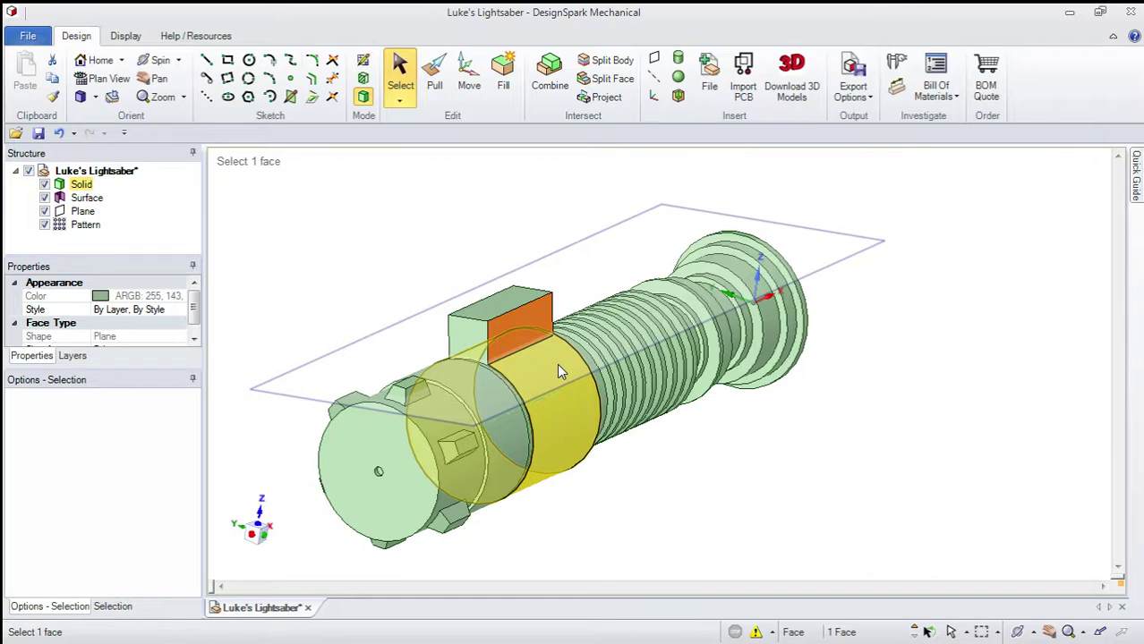
pyautogui.scroll(5, 501, 333)
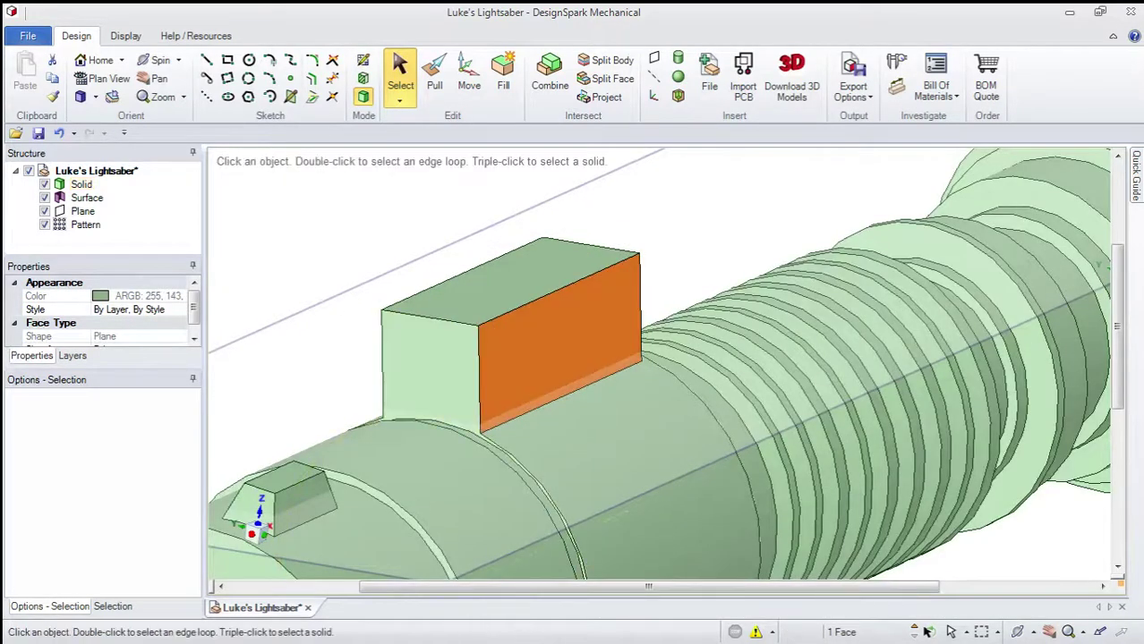
# Step: Consult the reference drawing's end views and side views for the control box details, then return to the model
pyautogui.click(492, 631)
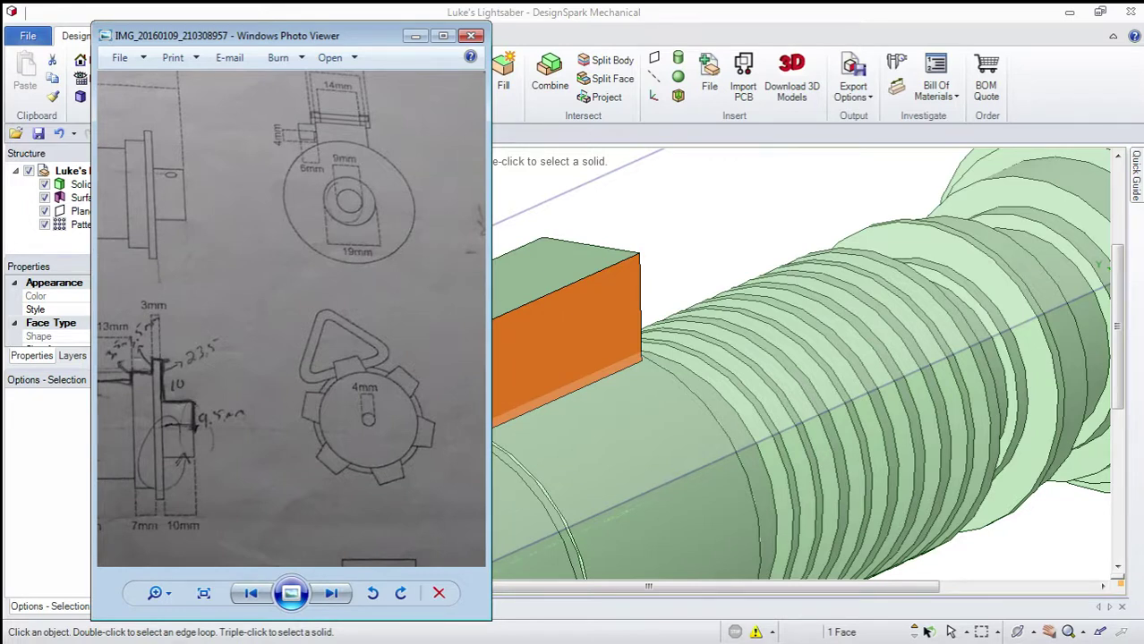
pyautogui.moveTo(291, 319); pyautogui.dragTo(309, 318)
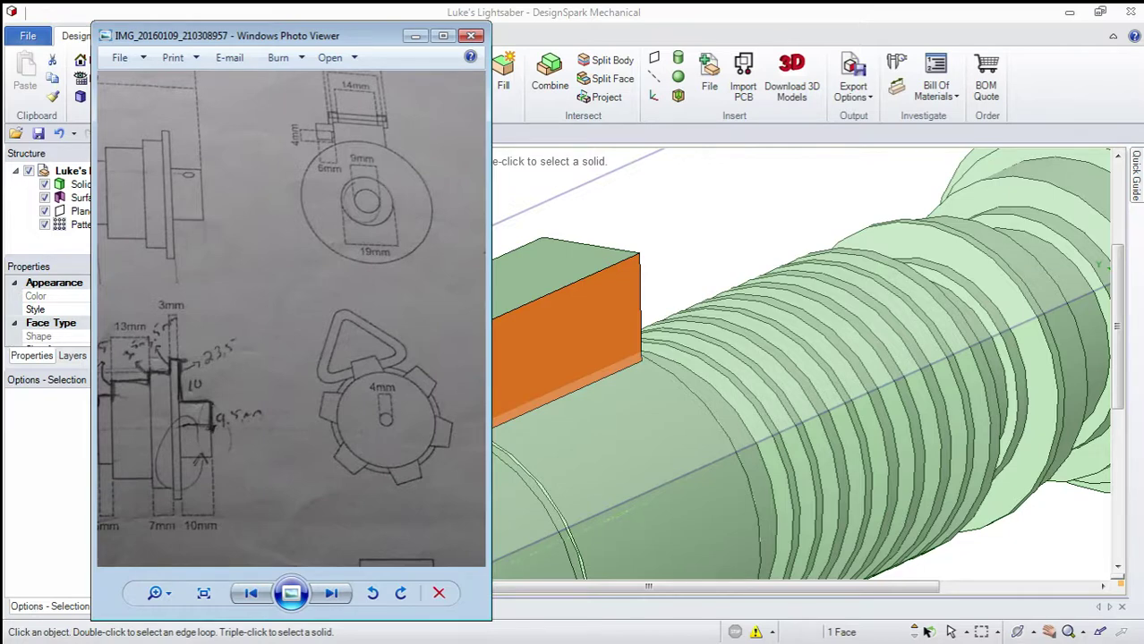
pyautogui.moveTo(356, 145); pyautogui.dragTo(400, 144)
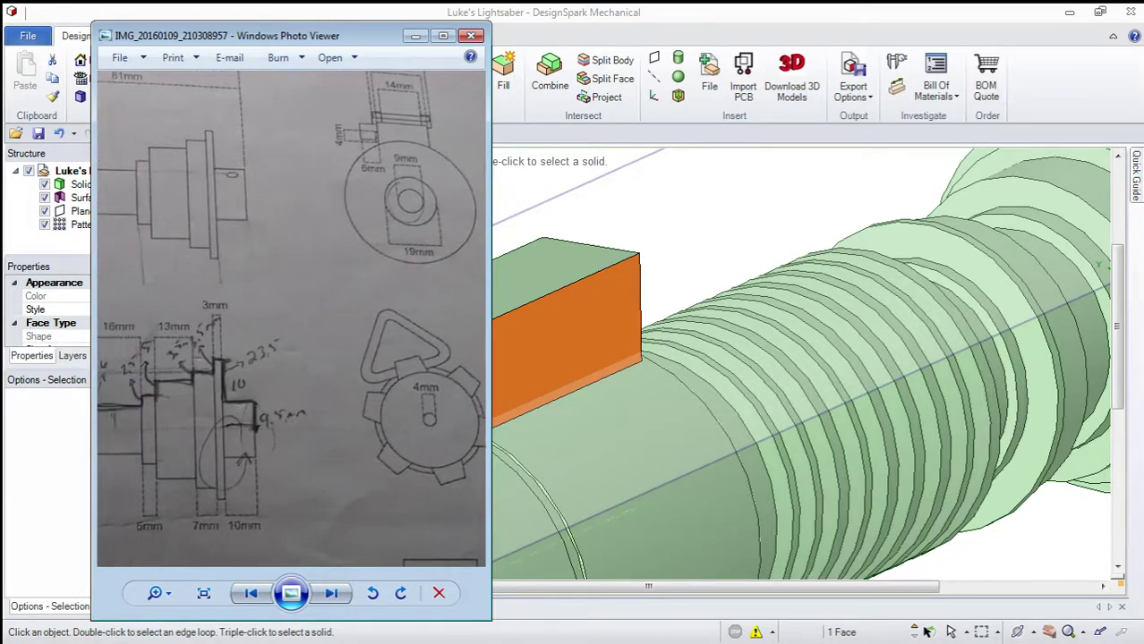
pyautogui.scroll(3, 399, 143)
pyautogui.scroll(-7, 394, 145)
pyautogui.moveTo(241, 313)
pyautogui.mouseDown()
pyautogui.moveTo(380, 313)
pyautogui.moveTo(190, 314)
pyautogui.moveTo(437, 314)
pyautogui.moveTo(307, 313)
pyautogui.mouseUp()
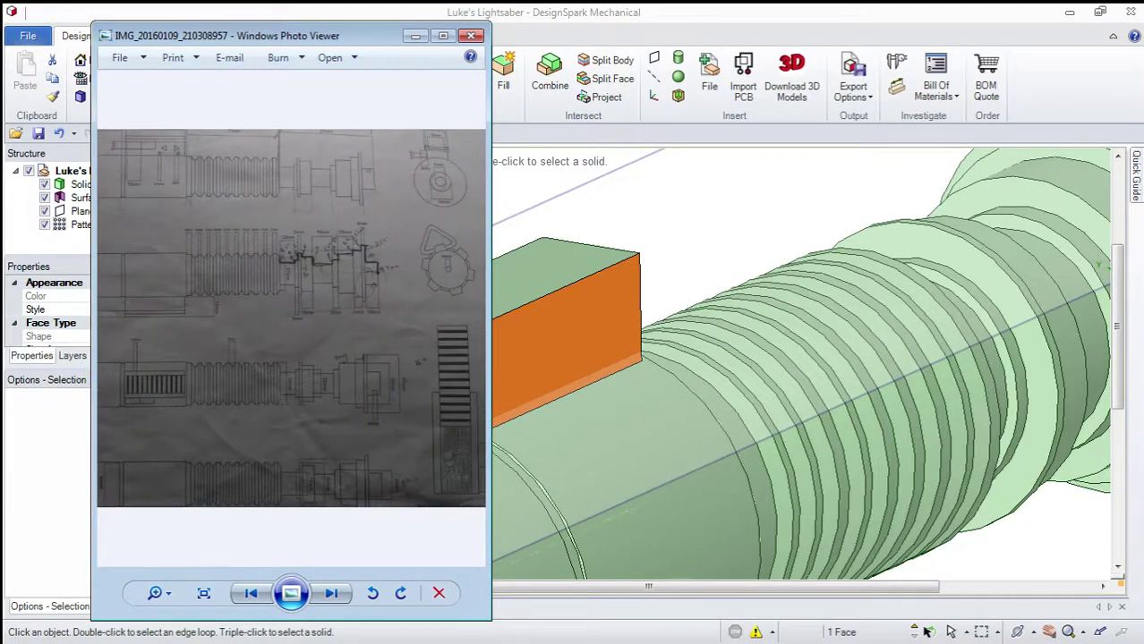
pyautogui.hotkey('alt', 'Tab')
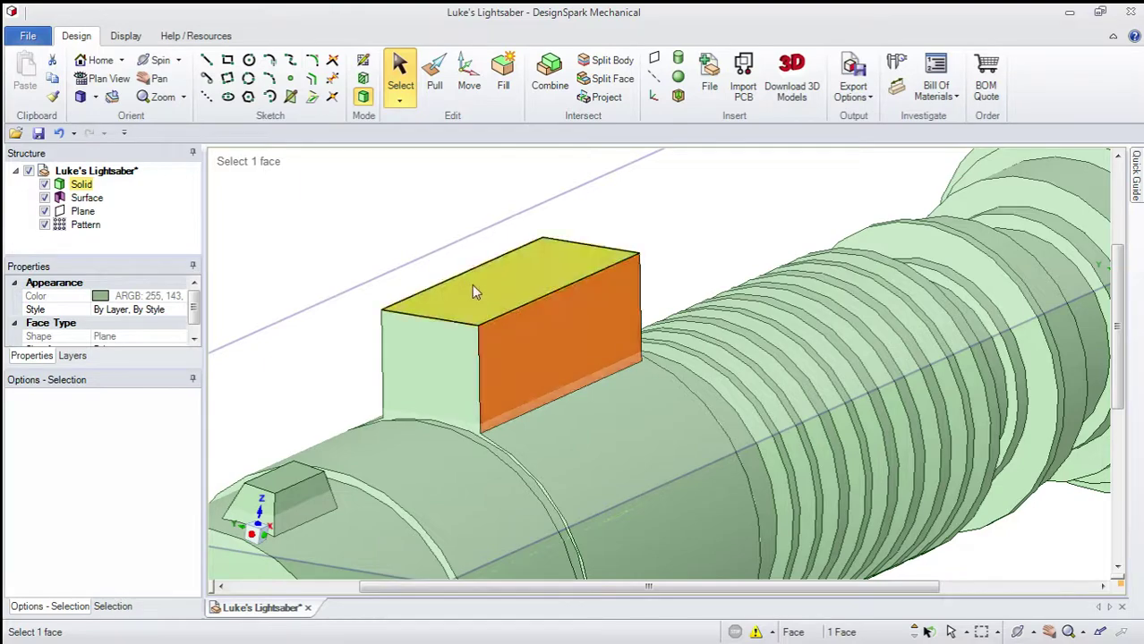
# Step: Start a sketch on the outer top face of the box in plan view
pyautogui.moveTo(490, 311); pyautogui.dragTo(520, 276, button='middle')
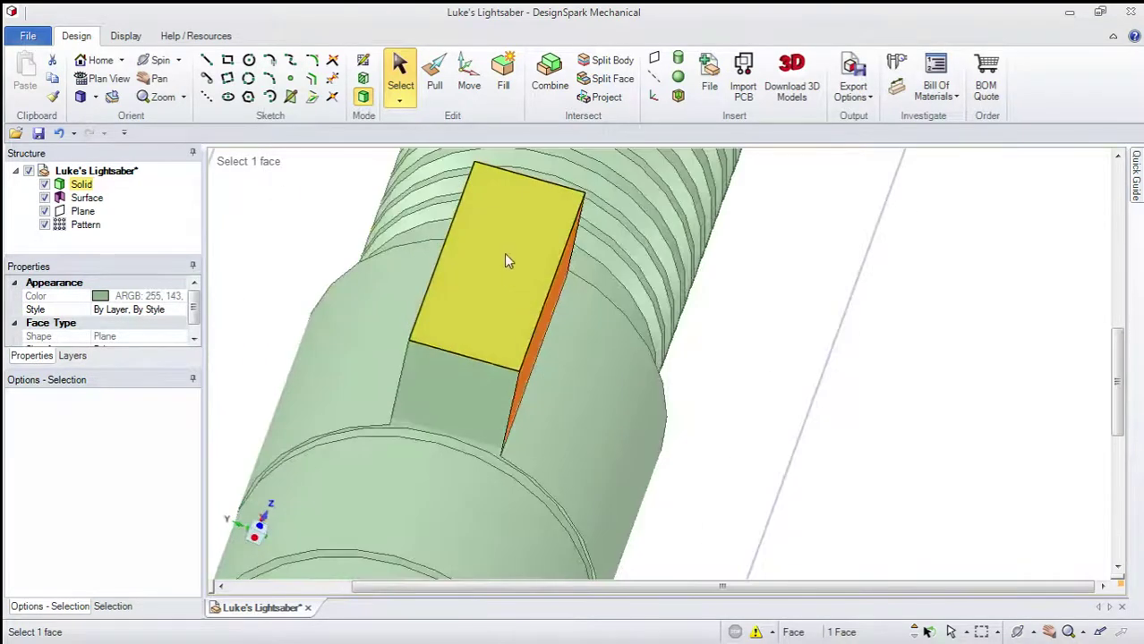
pyautogui.click(506, 259)
pyautogui.click(362, 60)
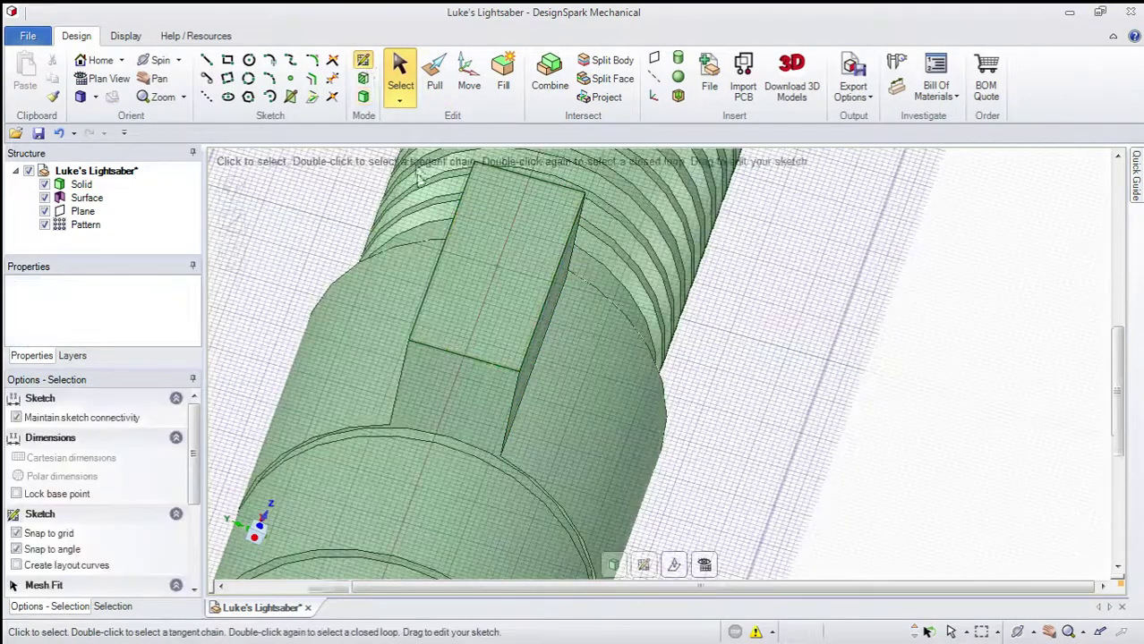
pyautogui.click(116, 78)
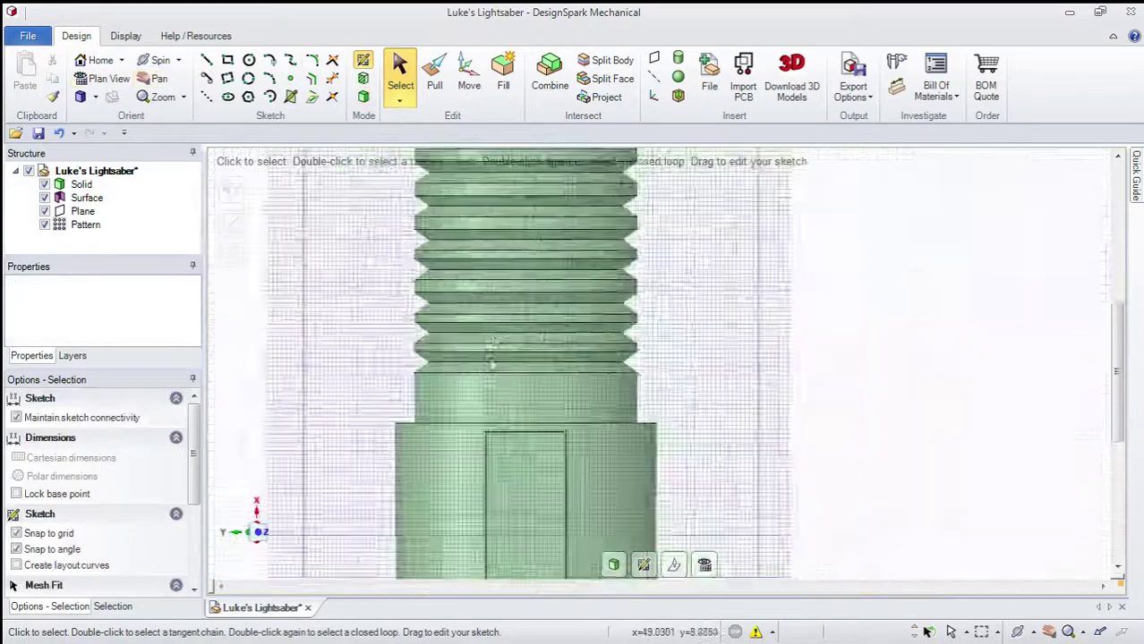
pyautogui.scroll(3, 479, 428)
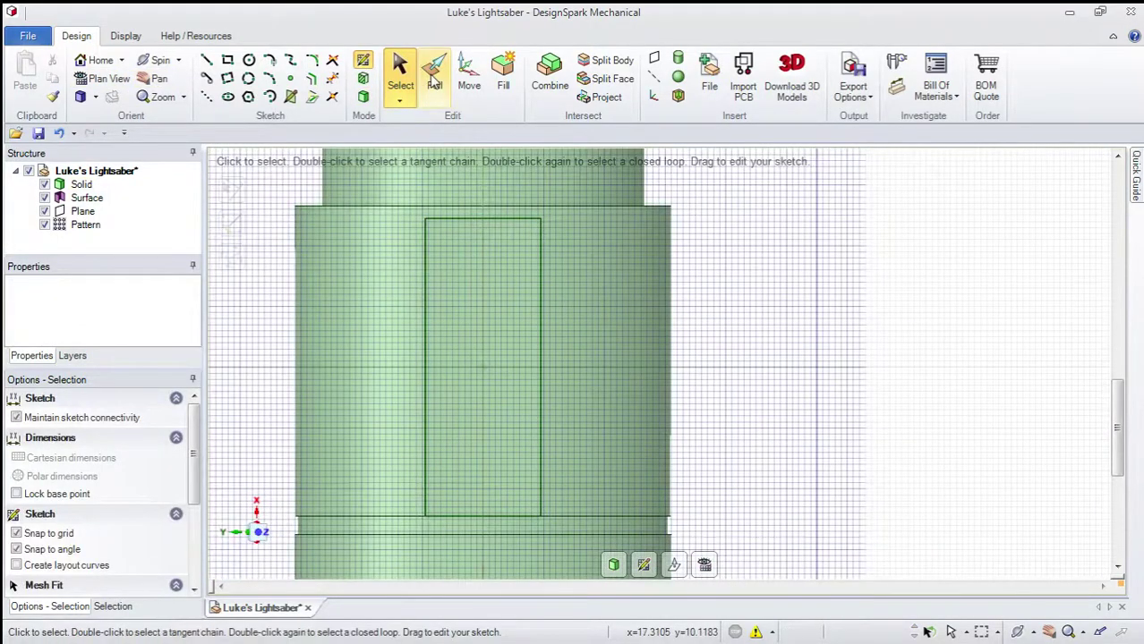
# Step: Examine the slotted panel on the control box in the reference drawing and return to the sketch
pyautogui.click(488, 634)
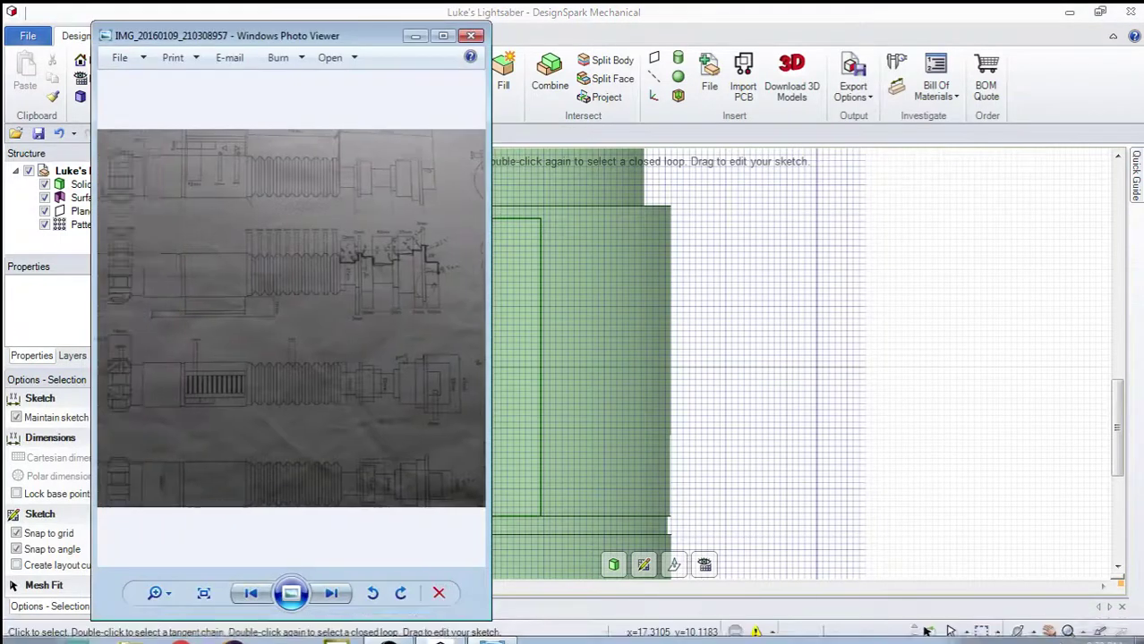
pyautogui.scroll(5, 291, 318)
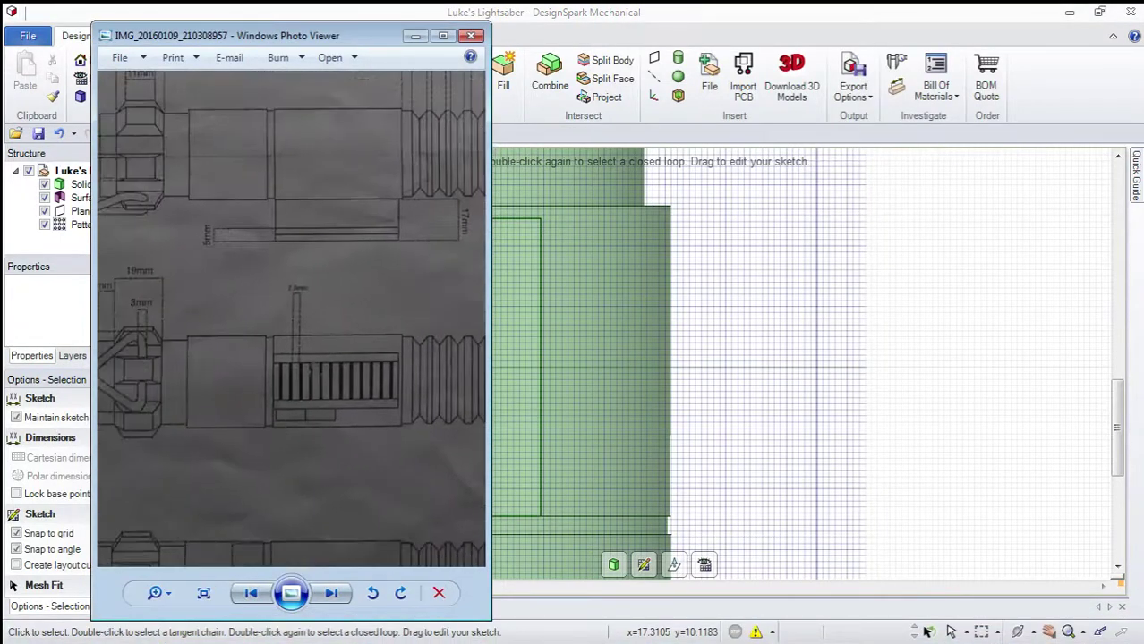
pyautogui.scroll(2, 278, 394)
pyautogui.moveTo(385, 379)
pyautogui.mouseDown()
pyautogui.moveTo(296, 365)
pyautogui.moveTo(145, 364)
pyautogui.moveTo(287, 364)
pyautogui.moveTo(272, 364)
pyautogui.mouseUp()
pyautogui.scroll(3, 297, 365)
pyautogui.scroll(-8, 297, 365)
pyautogui.scroll(-1, 270, 375)
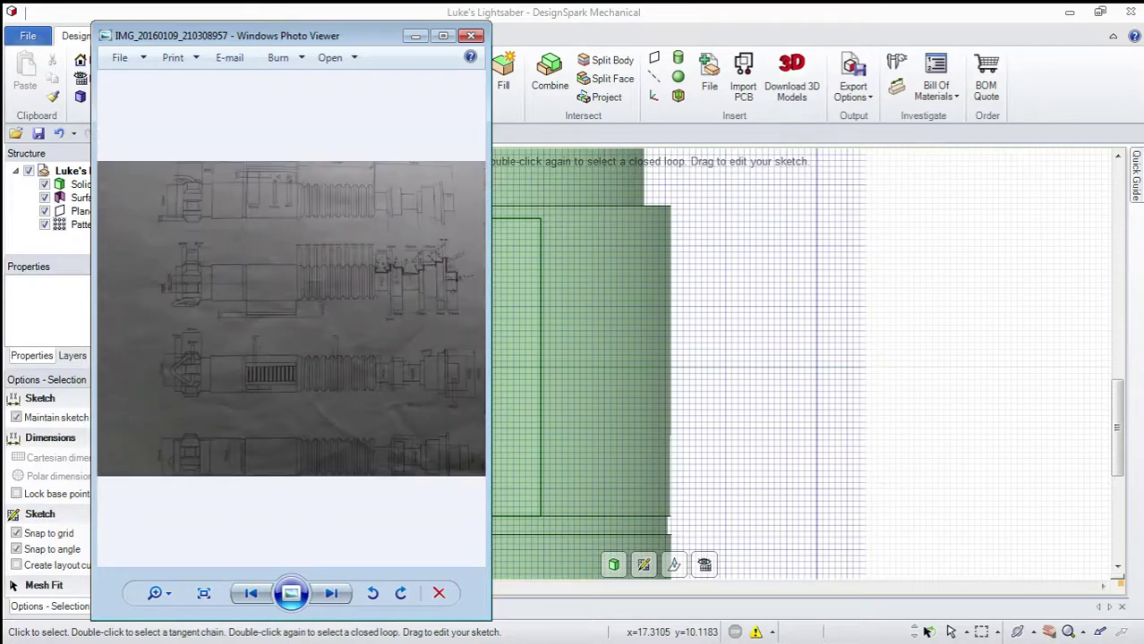
pyautogui.scroll(4, 270, 374)
pyautogui.scroll(-1, 270, 374)
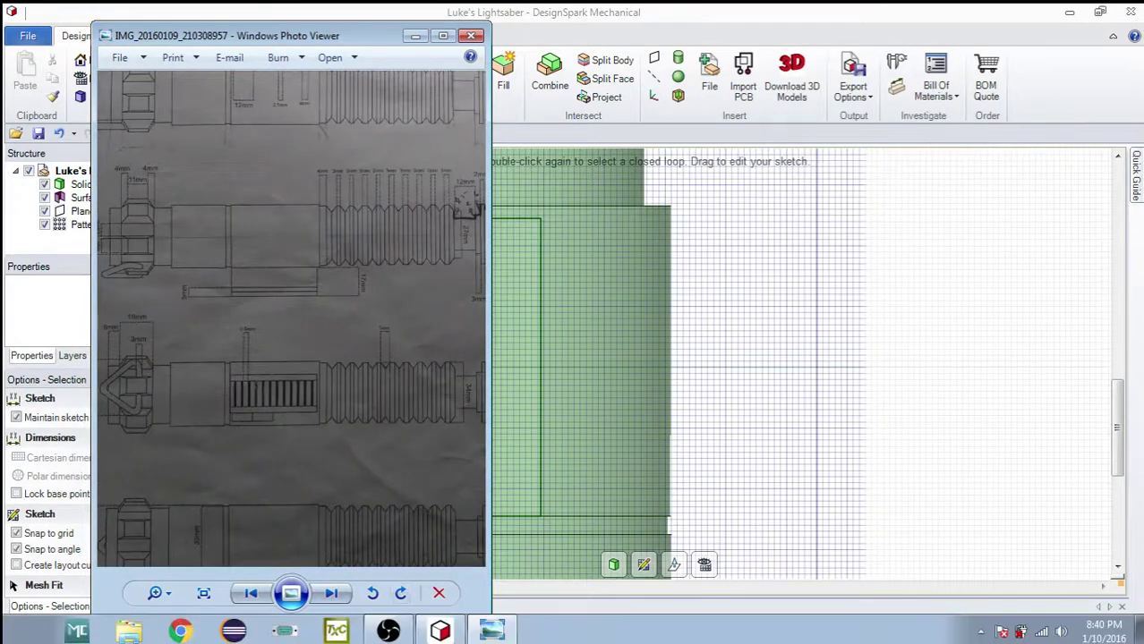
pyautogui.click(491, 631)
# Step: Offset one long edge of the box's top face 2.5 mm inward and begin offsetting the opposite long edge
pyautogui.click(311, 78)
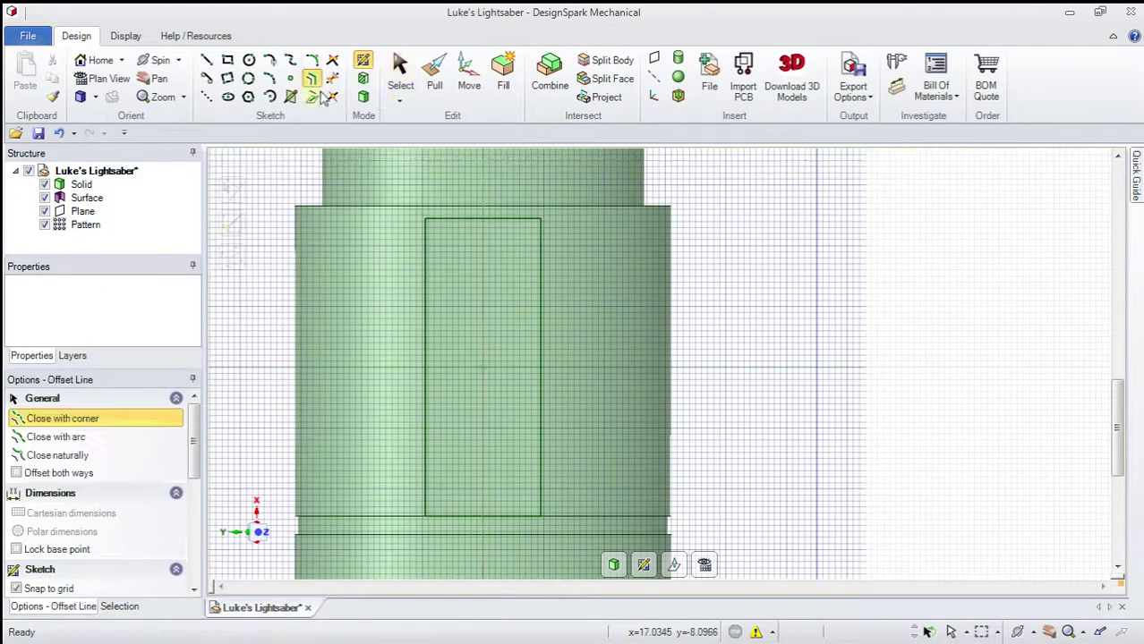
pyautogui.click(425, 318)
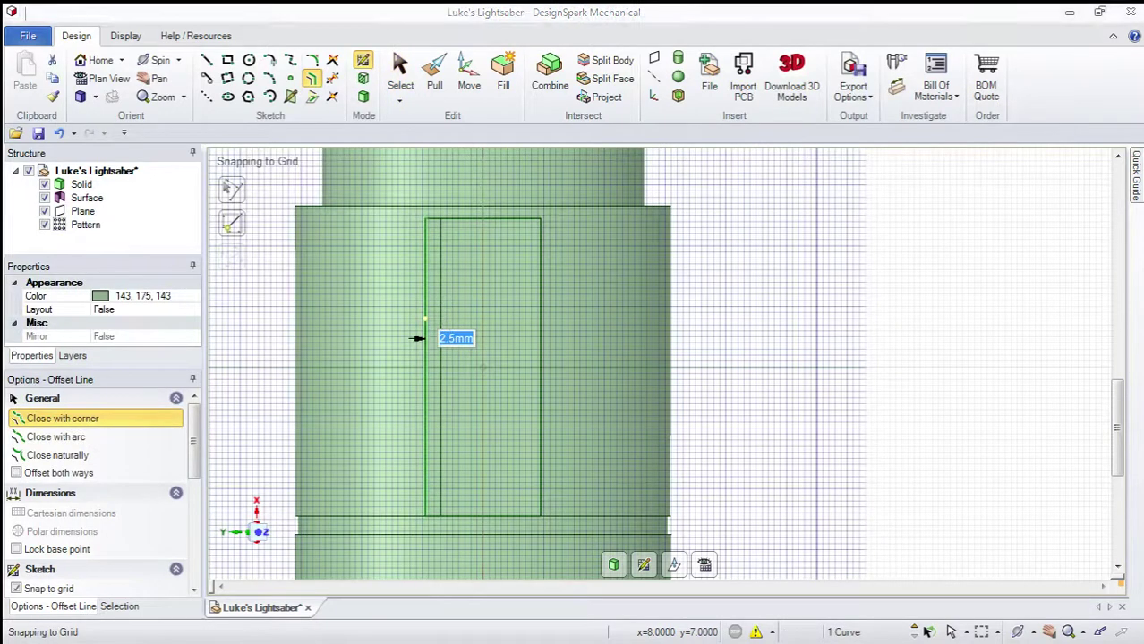
pyautogui.click(441, 319)
pyautogui.click(539, 324)
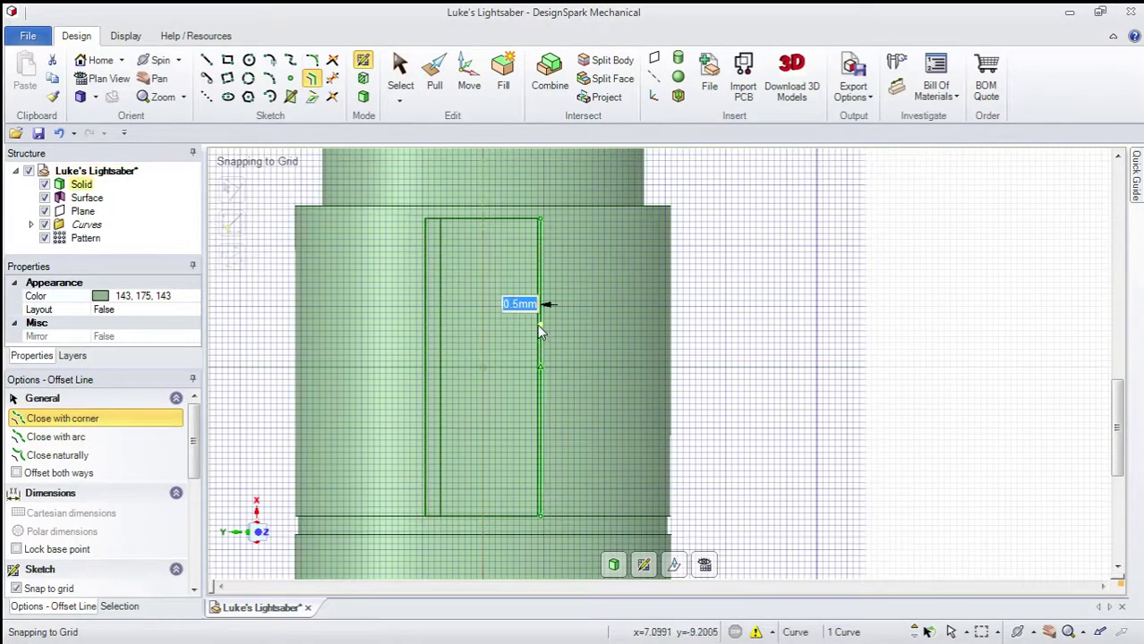
# Step: Offset the face outline's right long edge inward, matching the inset line along its opposite long edge
pyautogui.click(528, 332)
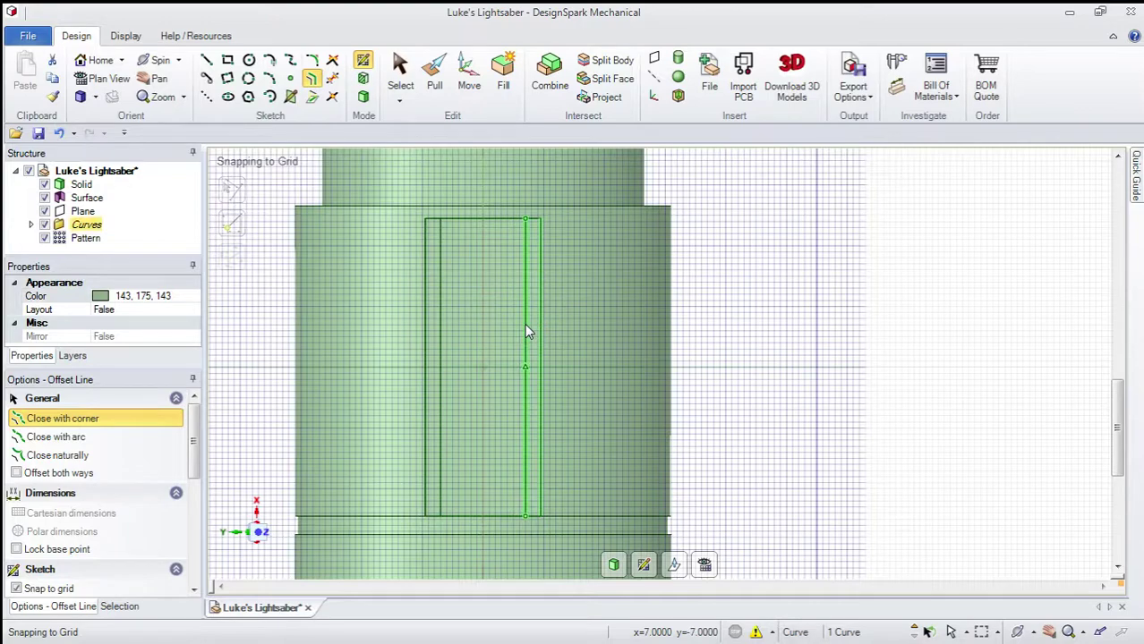
pyautogui.press('Escape')
pyautogui.press('Escape')
pyautogui.moveTo(476, 399); pyautogui.dragTo(455, 415, button='middle')
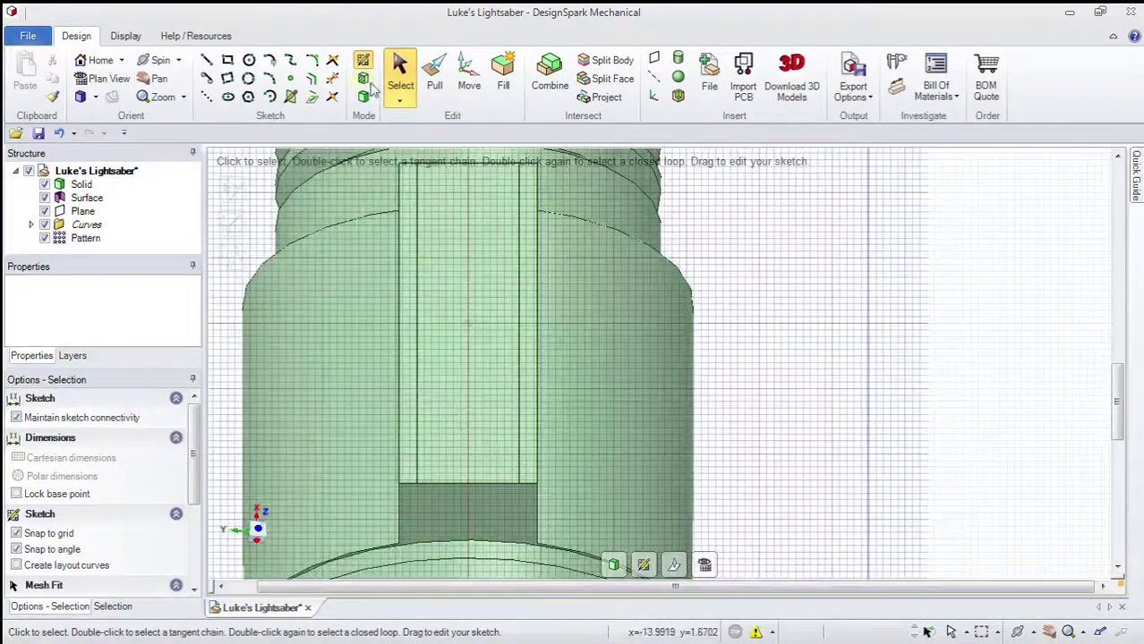
# Step: Offset the block face's lower edge upward into six crosswise lines, alternating 2.5 mm and 1 mm spacing
pyautogui.click(311, 78)
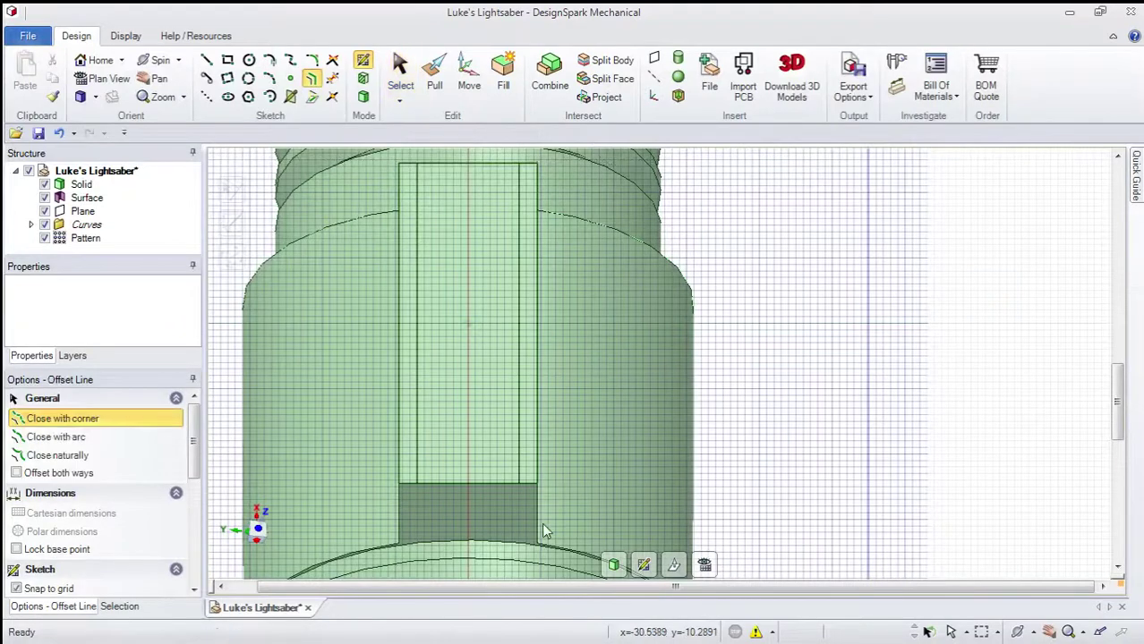
pyautogui.click(491, 481)
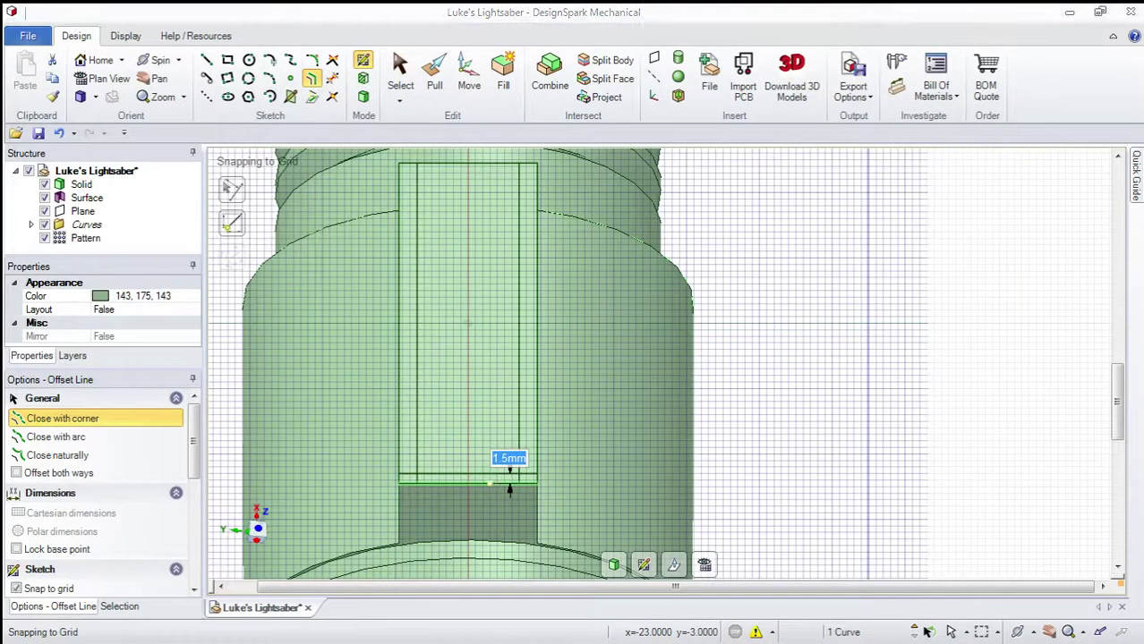
pyautogui.click(490, 475)
pyautogui.click(491, 467)
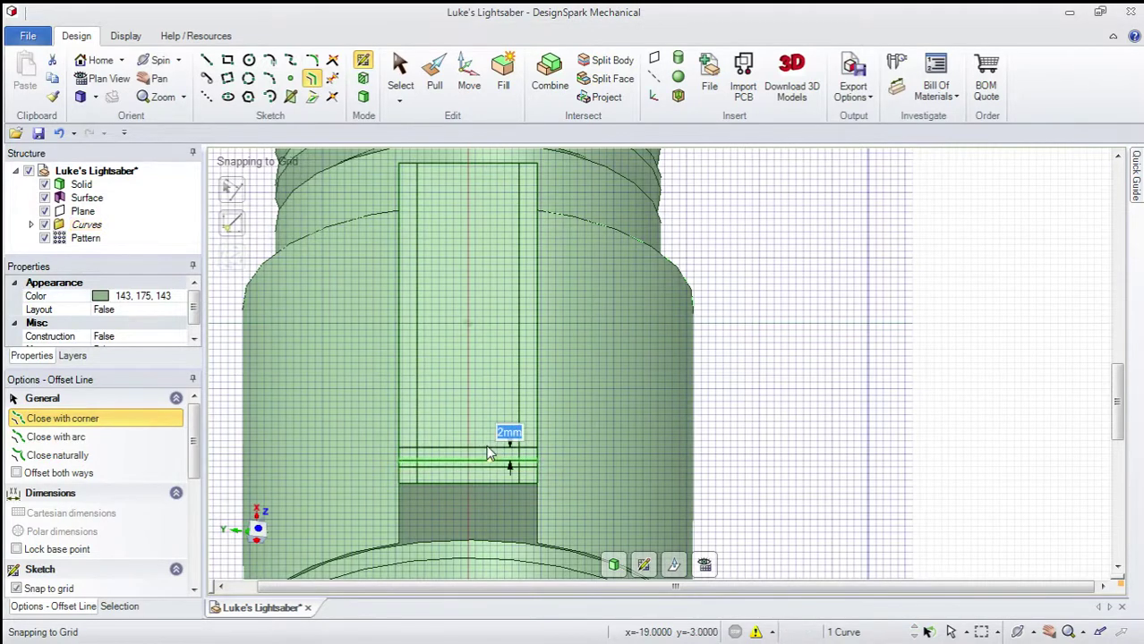
pyautogui.click(491, 451)
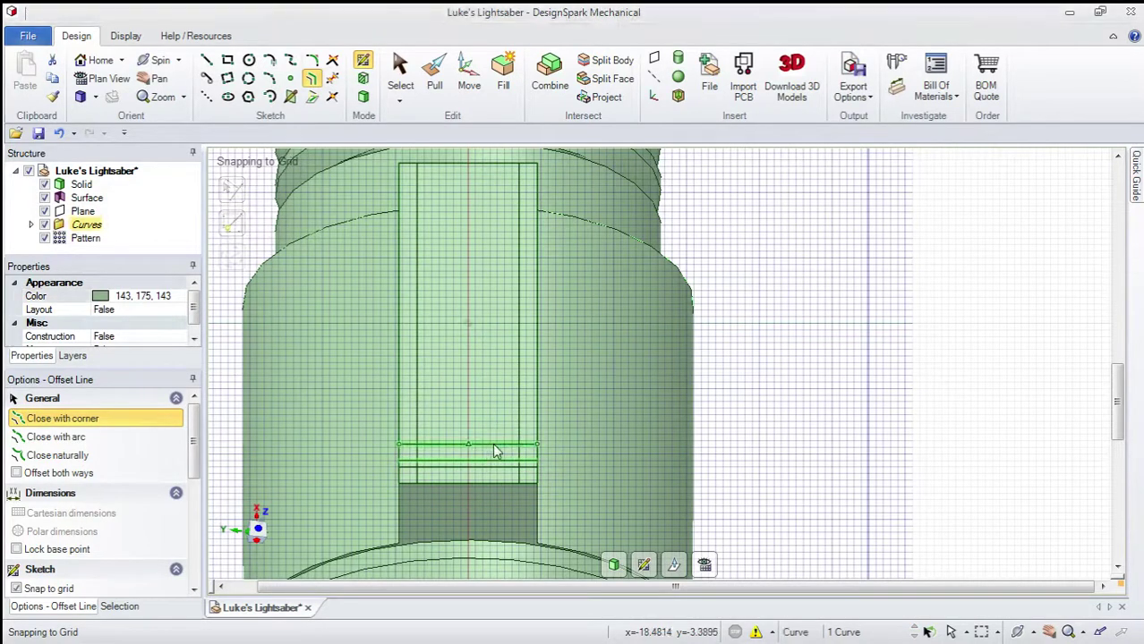
pyautogui.click(495, 447)
pyautogui.click(507, 443)
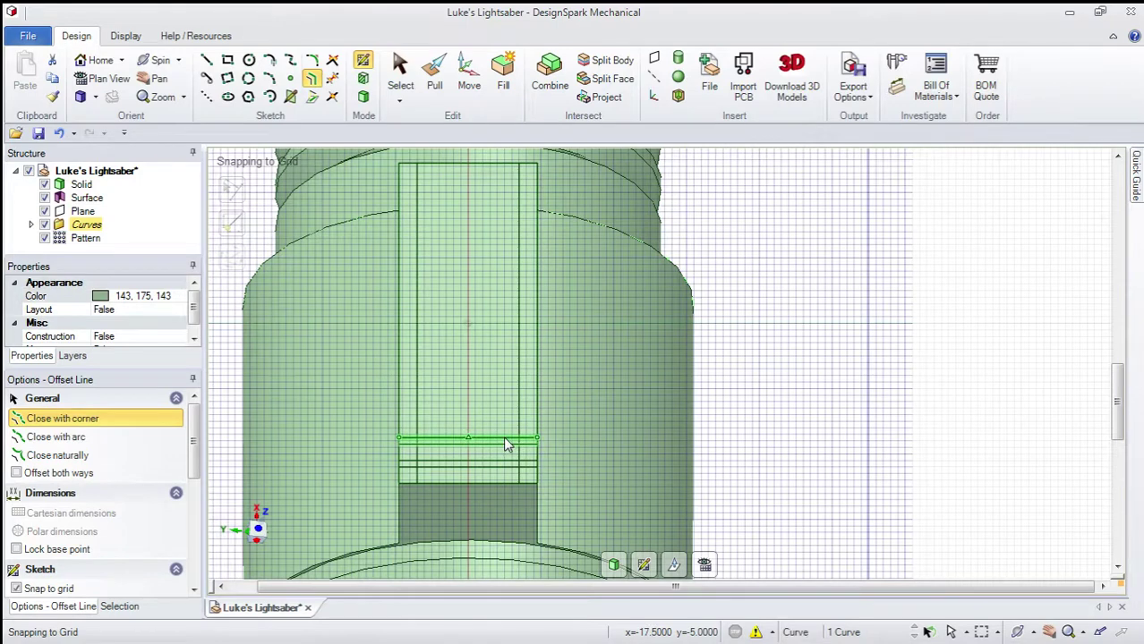
pyautogui.click(506, 442)
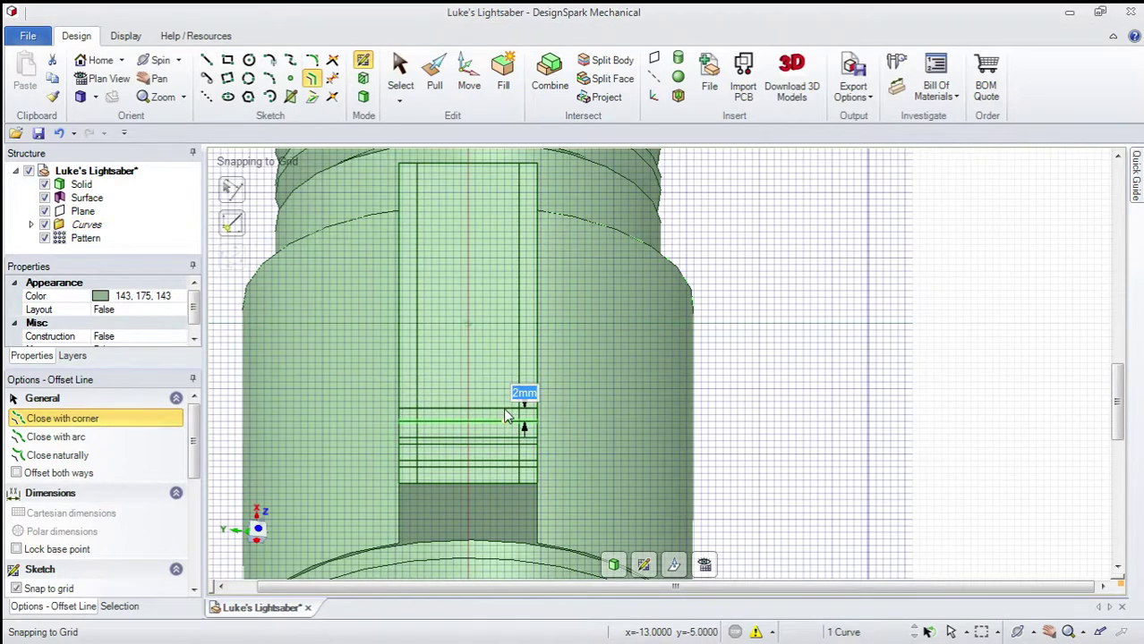
pyautogui.click(505, 418)
# Step: Switch to the reference drawing in Windows Photo Viewer and examine the striped section of the interior control box
pyautogui.click(492, 630)
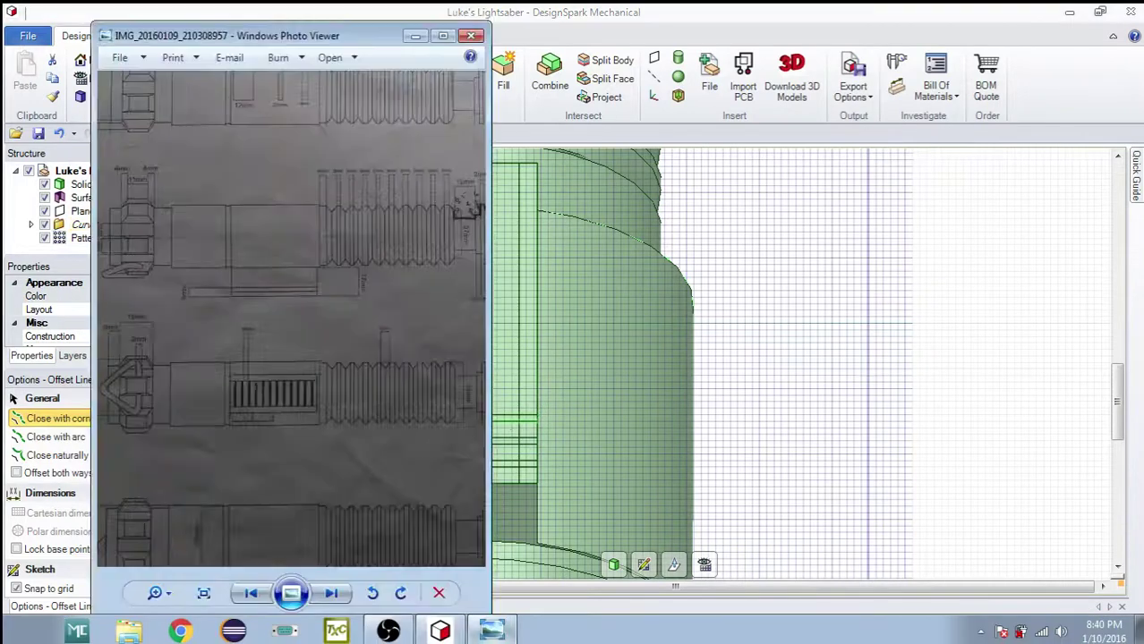
pyautogui.scroll(3, 291, 317)
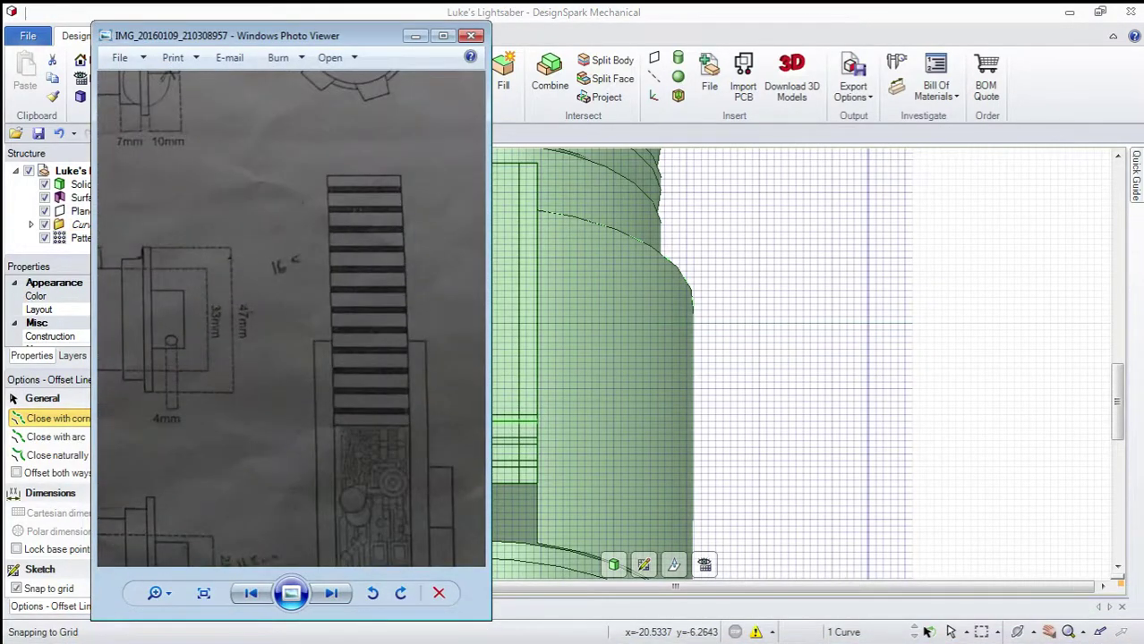
pyautogui.moveTo(291, 318); pyautogui.dragTo(247, 257)
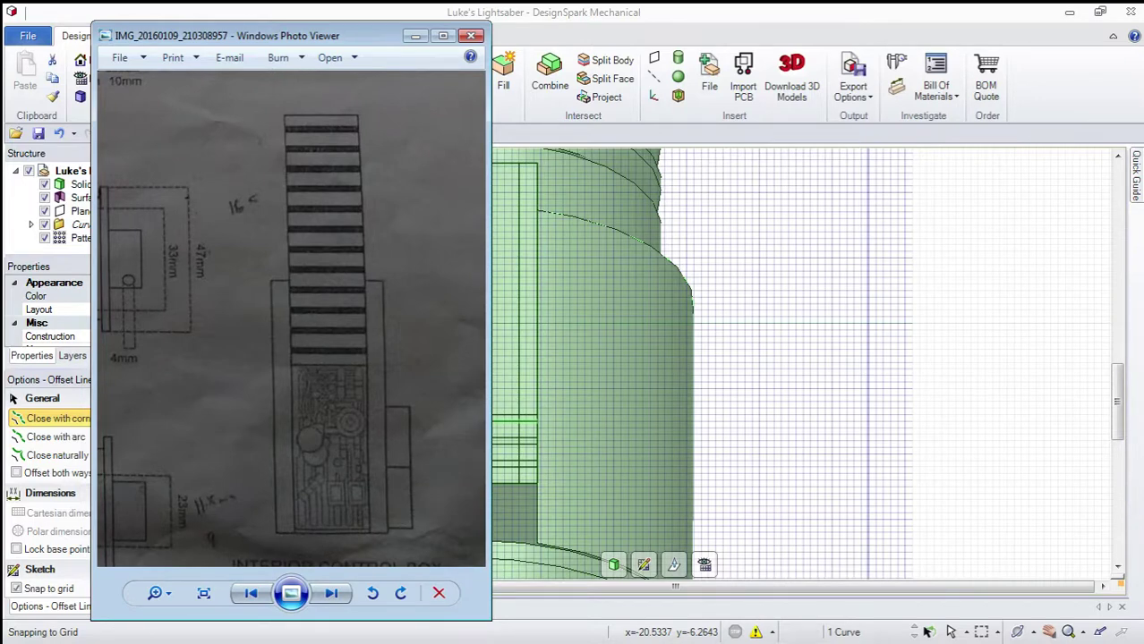
# Step: Back in DesignSpark Mechanical, offset five more crosswise lines up the block face, alternating 2.5 mm and 1 mm spacing
pyautogui.scroll(5, 291, 318)
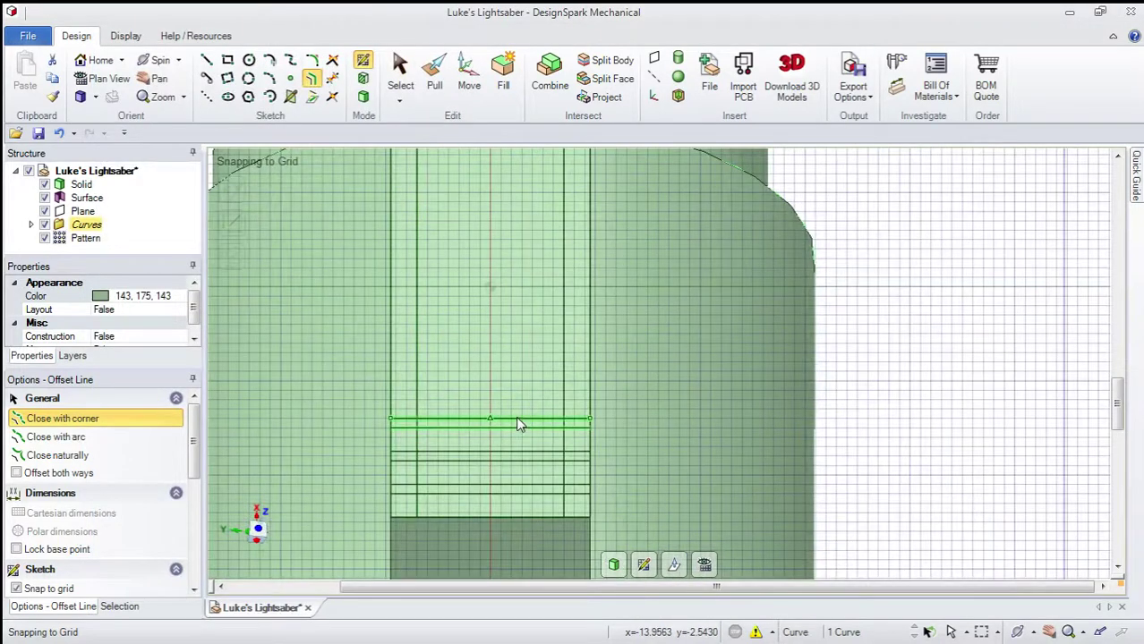
pyautogui.click(517, 418)
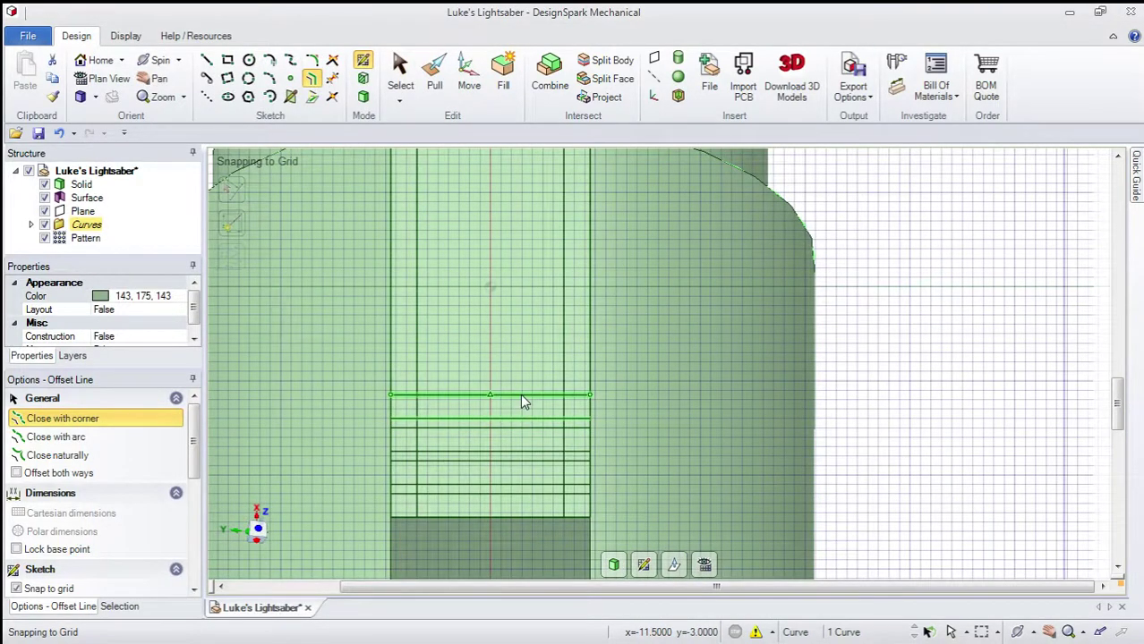
pyautogui.click(521, 394)
pyautogui.click(520, 386)
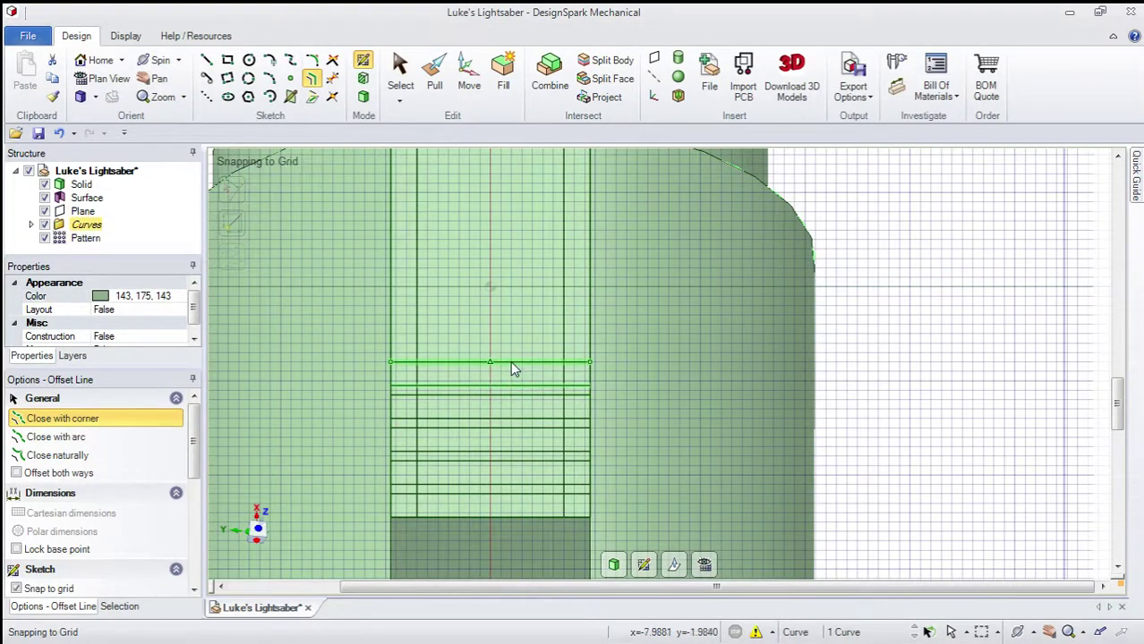
pyautogui.click(514, 367)
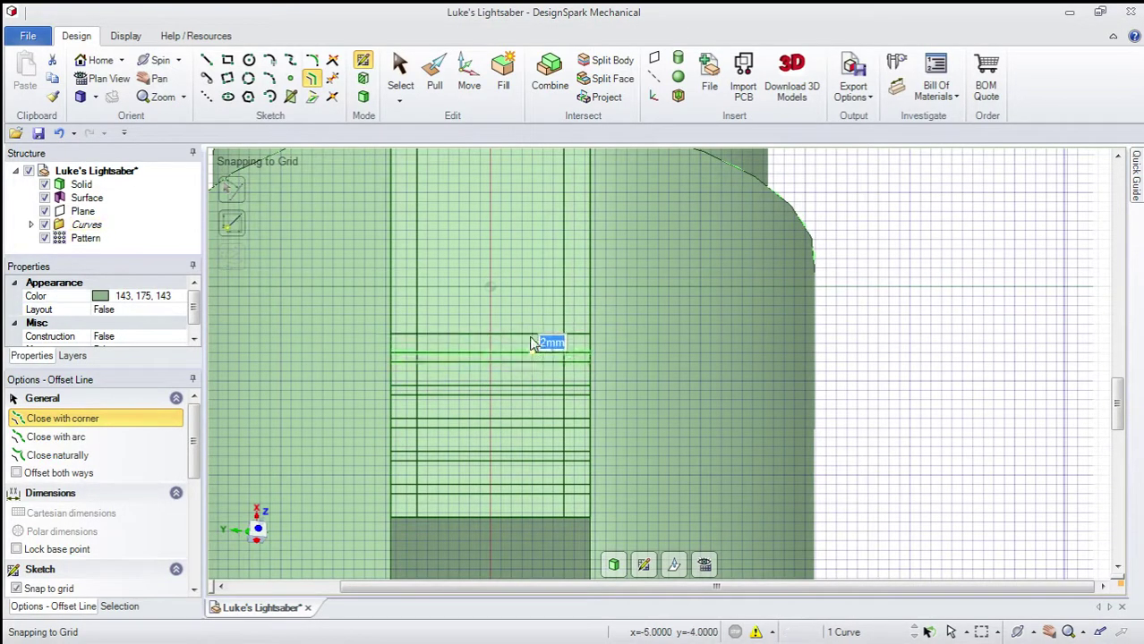
pyautogui.click(535, 333)
pyautogui.press('Escape')
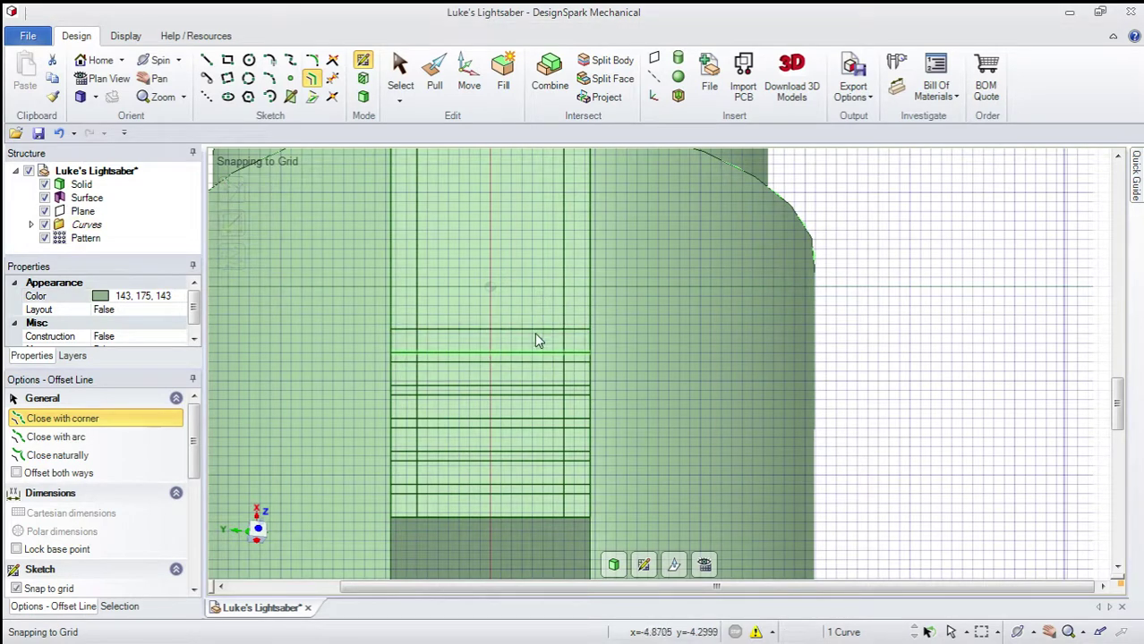
# Step: Offset four further crosswise lines up the face from the uppermost one, alternating 1 mm and 2.5 mm
pyautogui.click(534, 333)
pyautogui.click(533, 323)
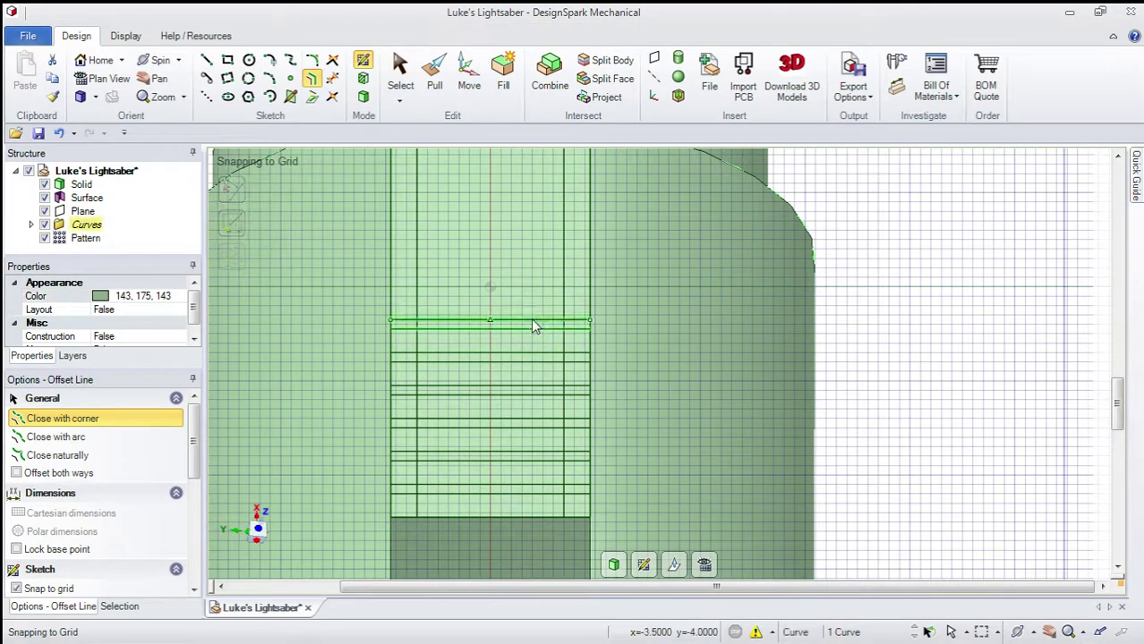
pyautogui.click(532, 325)
pyautogui.click(532, 303)
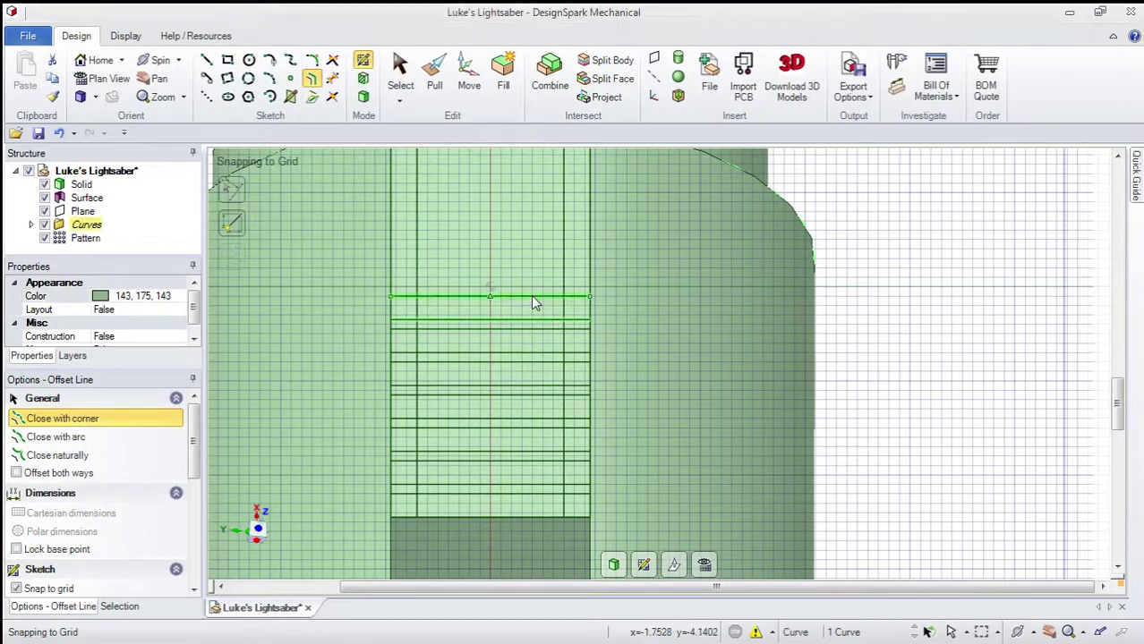
pyautogui.click(533, 301)
pyautogui.click(534, 286)
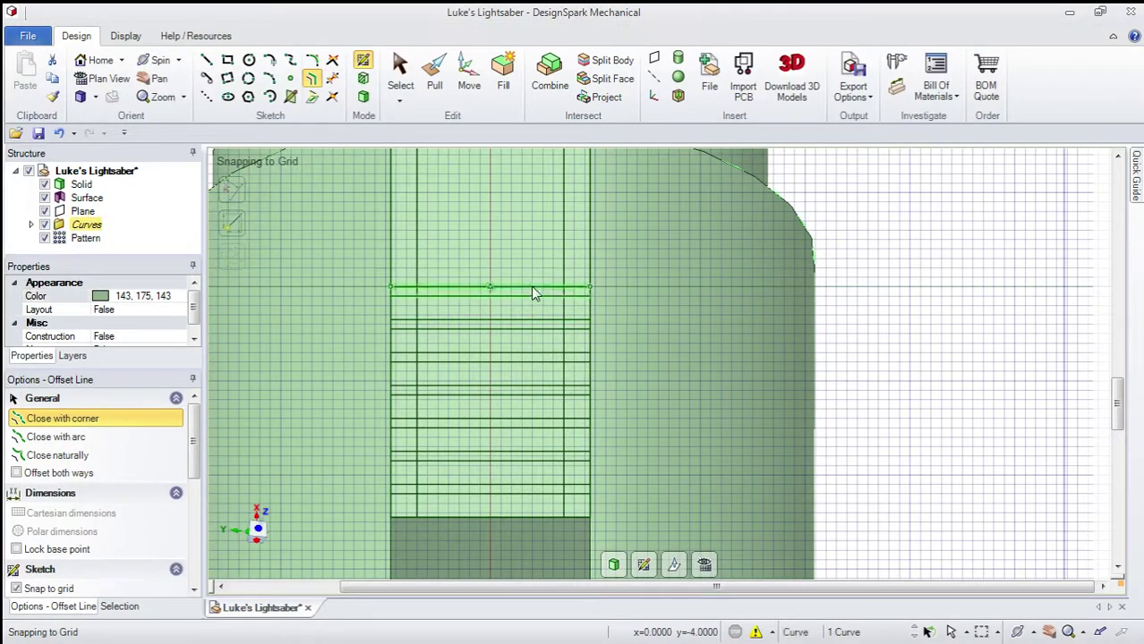
pyautogui.click(532, 287)
pyautogui.click(530, 262)
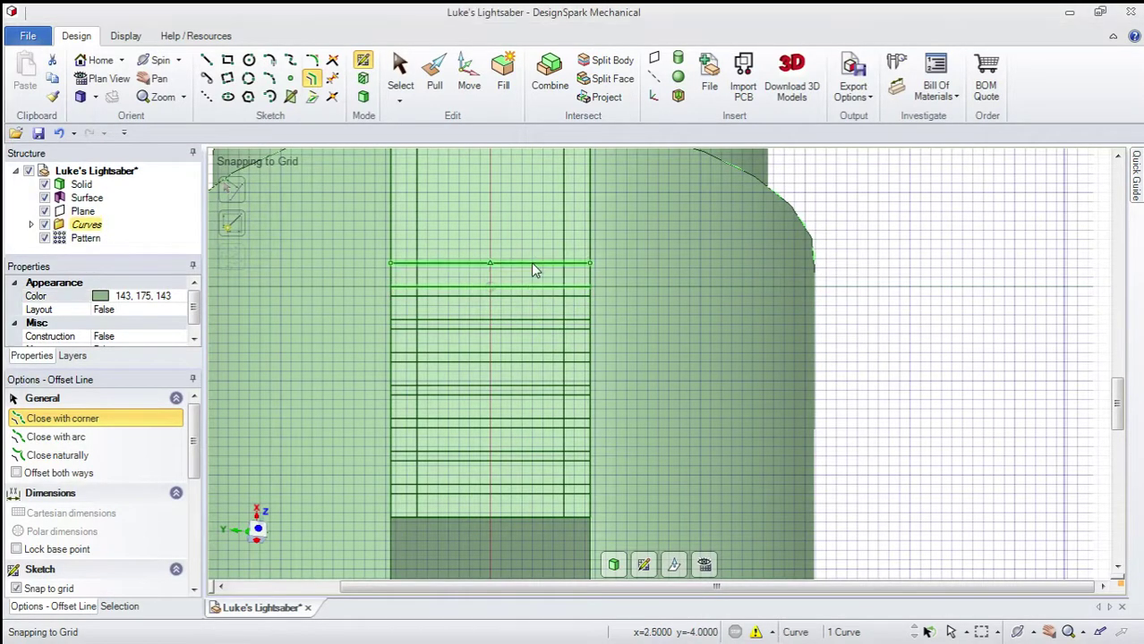
# Step: Offset the uppermost crosswise line 1 mm upward, and offset that new line another 2.5 mm
pyautogui.scroll(-5, 533, 263)
pyautogui.scroll(4, 516, 213)
pyautogui.scroll(-3, 517, 213)
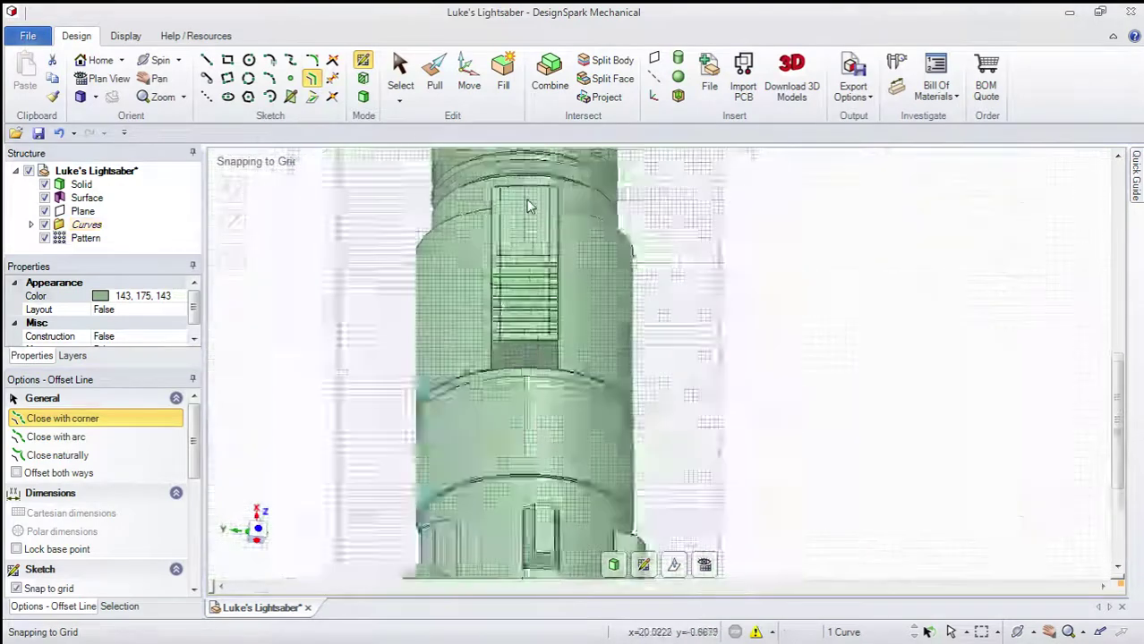
pyautogui.scroll(5, 530, 216)
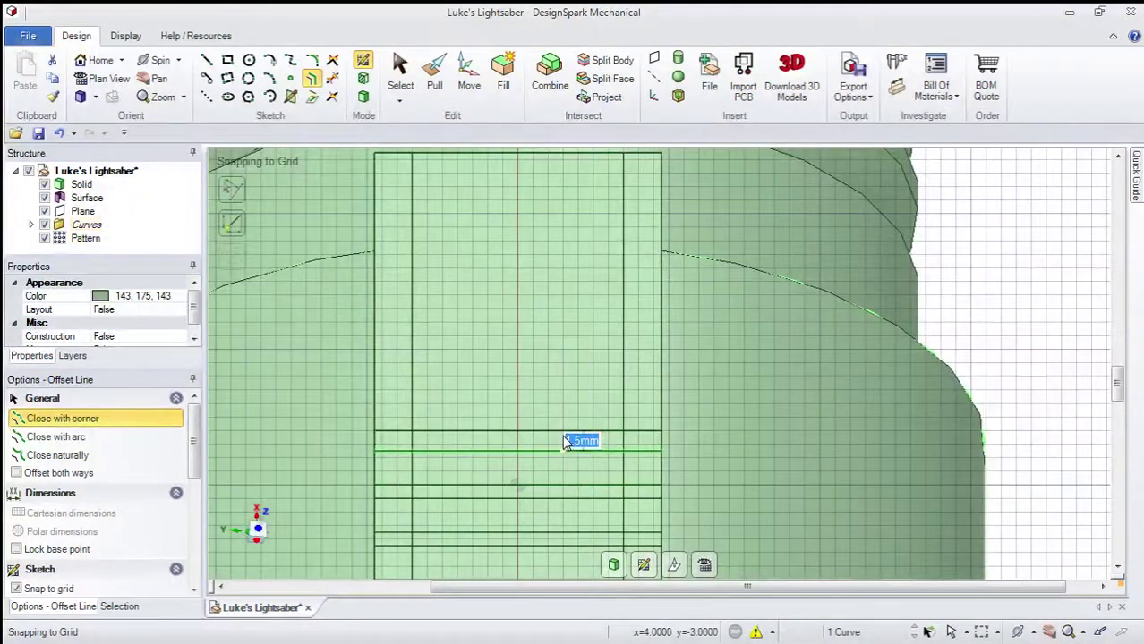
pyautogui.write('1')
pyautogui.press('Return')
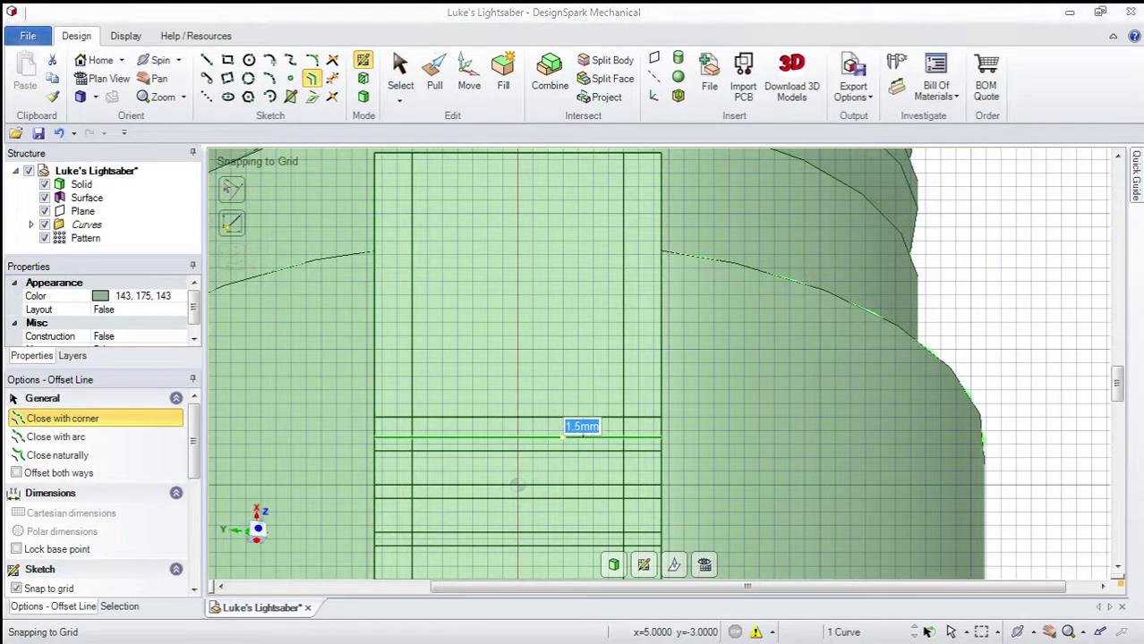
pyautogui.click(561, 404)
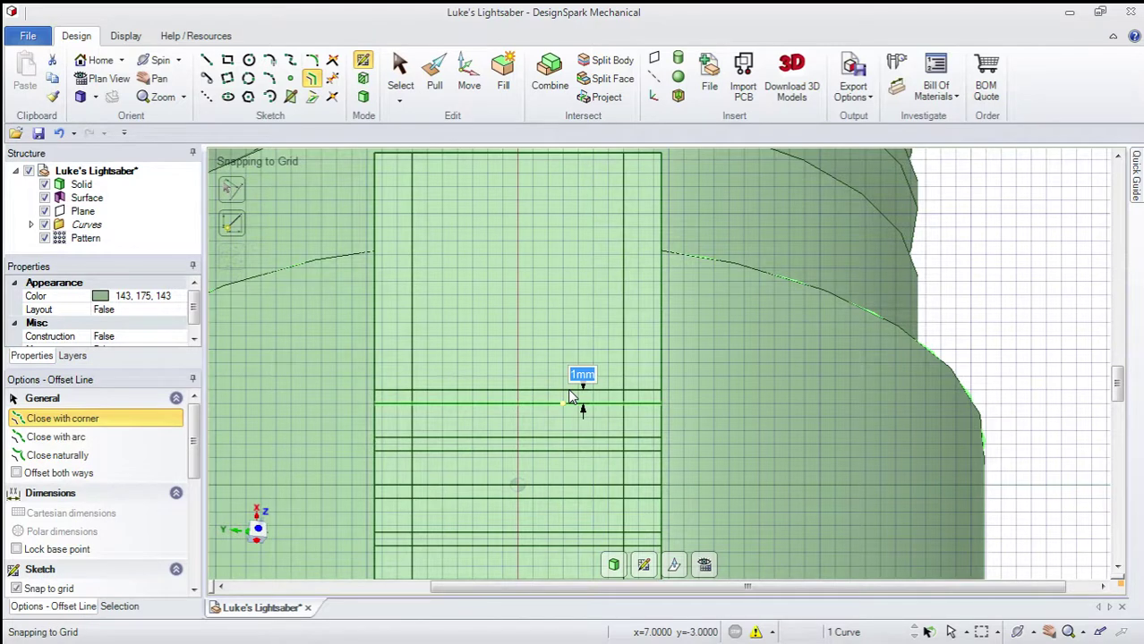
# Step: Undo the extra 2.5 mm offset and offset the uppermost crosswise line 1 mm upward instead
pyautogui.click(564, 376)
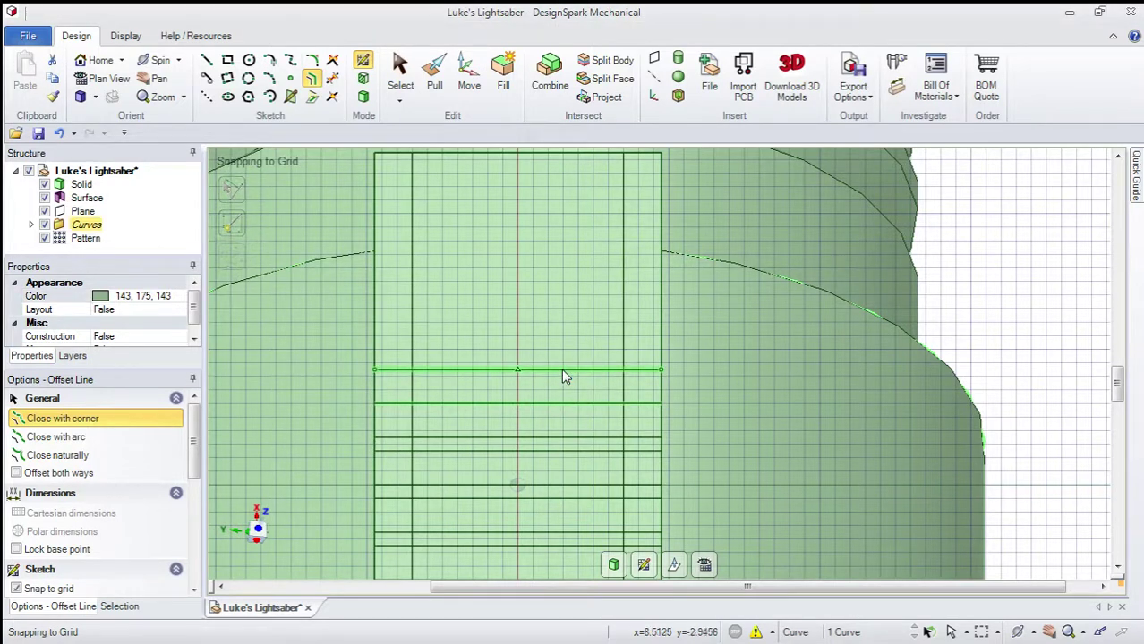
pyautogui.hotkey('ctrl', 'z')
pyautogui.click(561, 390)
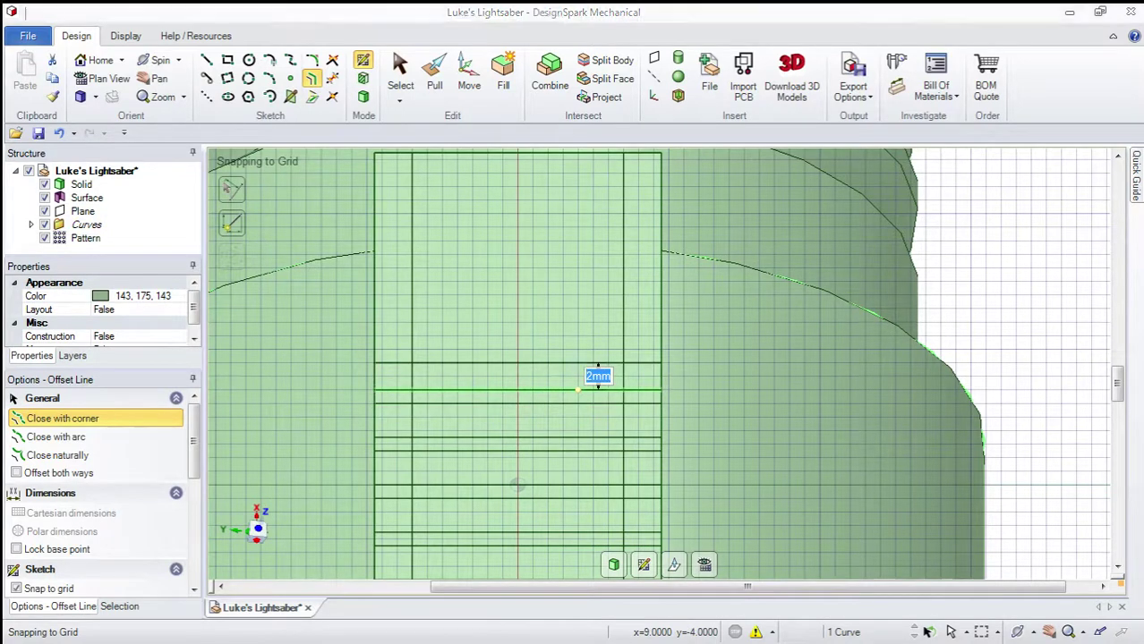
# Step: Continue the crosswise offsets, alternating 2.5 mm and 1 mm, until the last line sits 1 mm below the face's upper edge
pyautogui.click(577, 360)
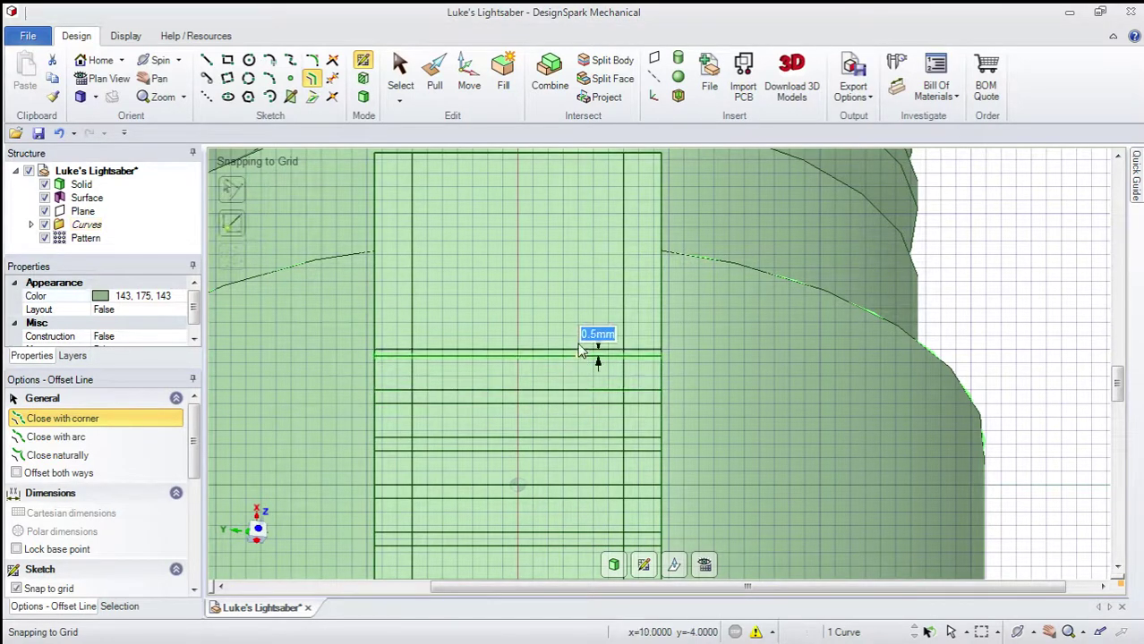
pyautogui.click(578, 349)
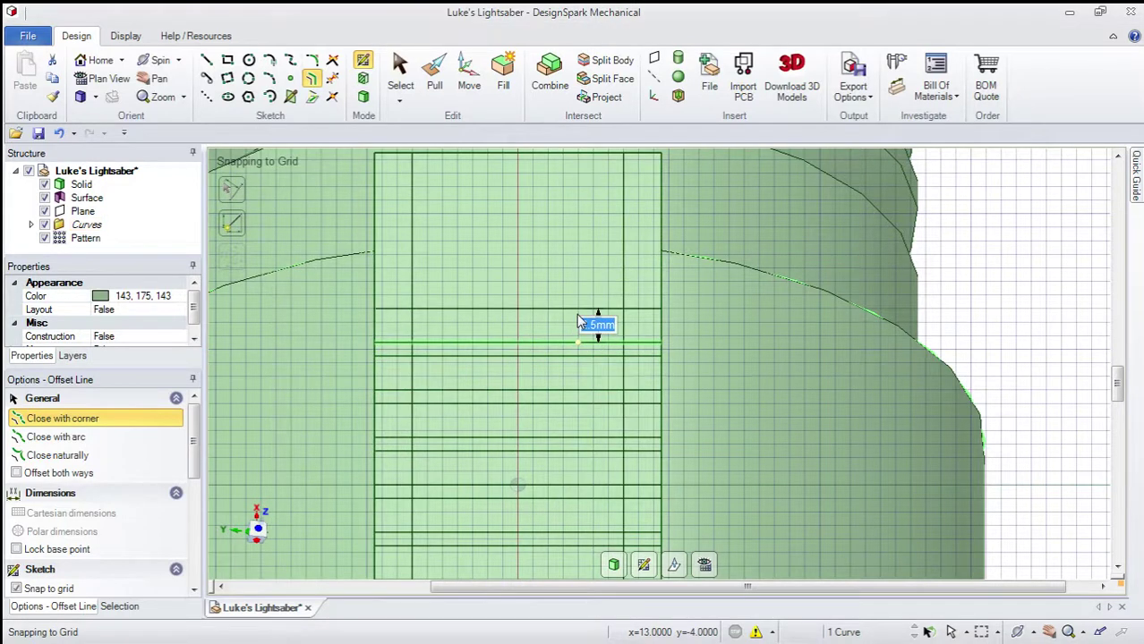
pyautogui.click(597, 298)
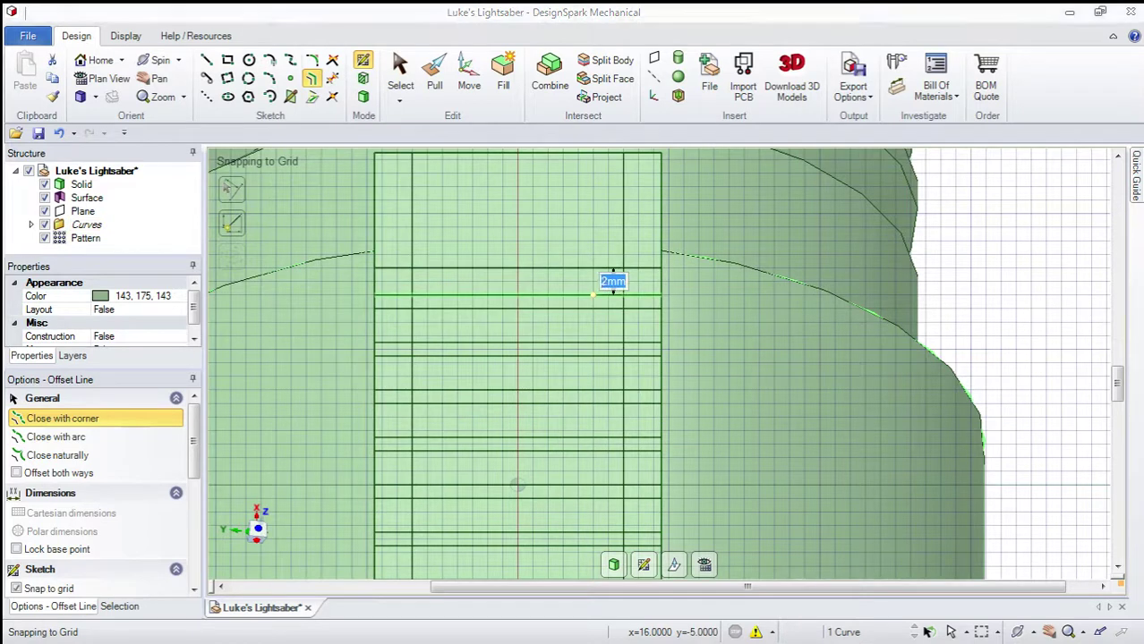
pyautogui.click(595, 263)
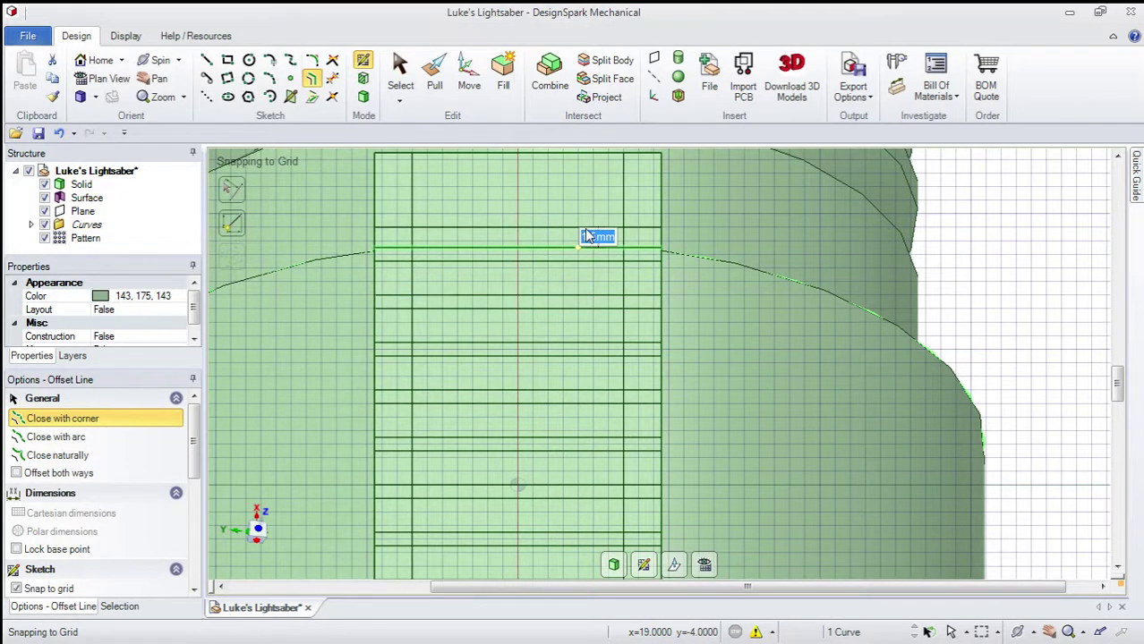
pyautogui.click(588, 242)
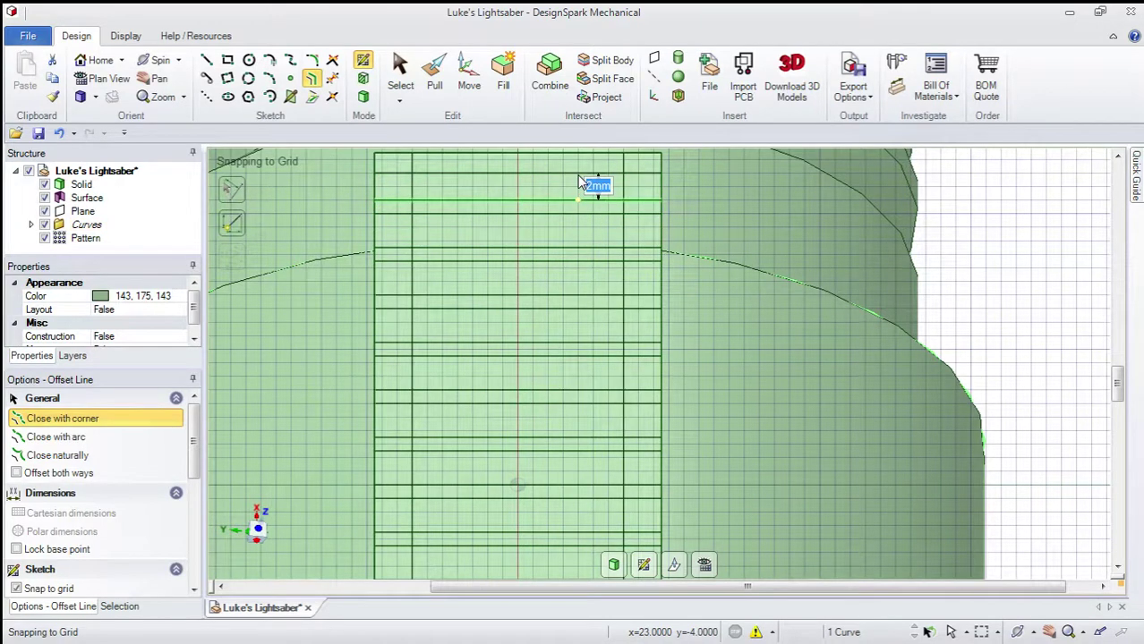
pyautogui.click(580, 183)
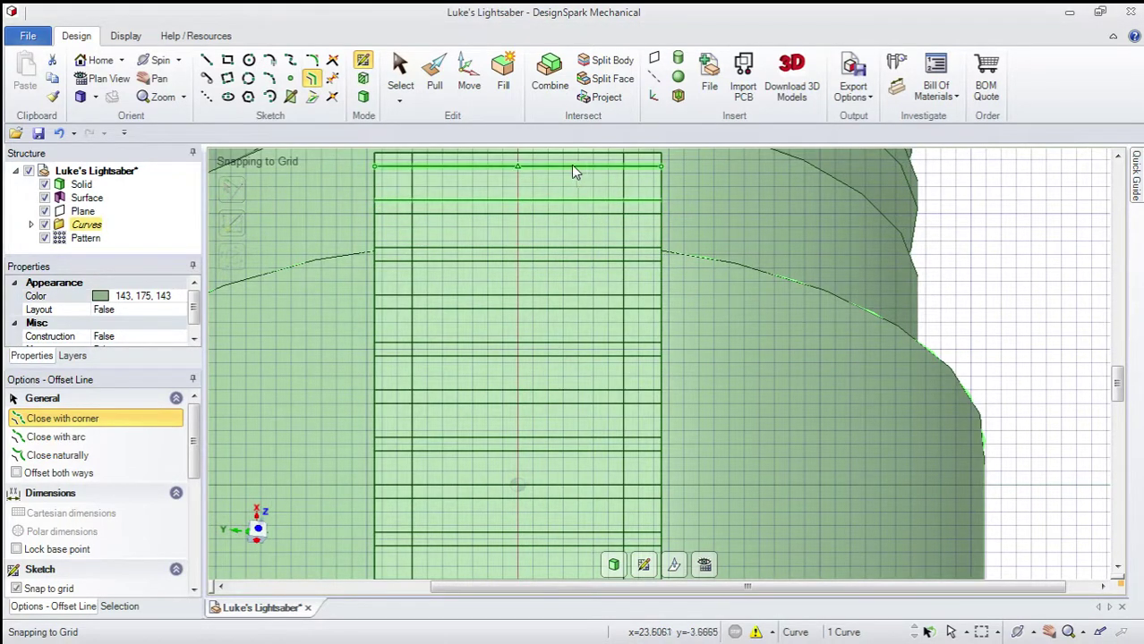
pyautogui.press('Escape')
# Step: Delete the uppermost crosswise line, the one 1 mm below the control box face's upper edge
pyautogui.scroll(-5, 573, 264)
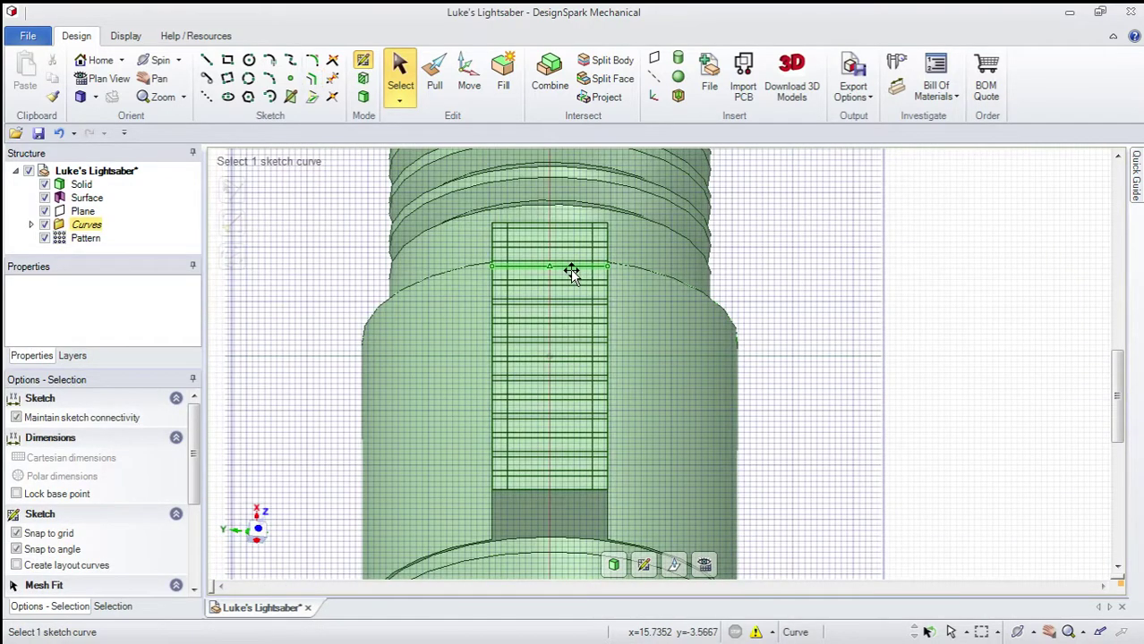
pyautogui.moveTo(571, 273); pyautogui.dragTo(573, 272, button='middle')
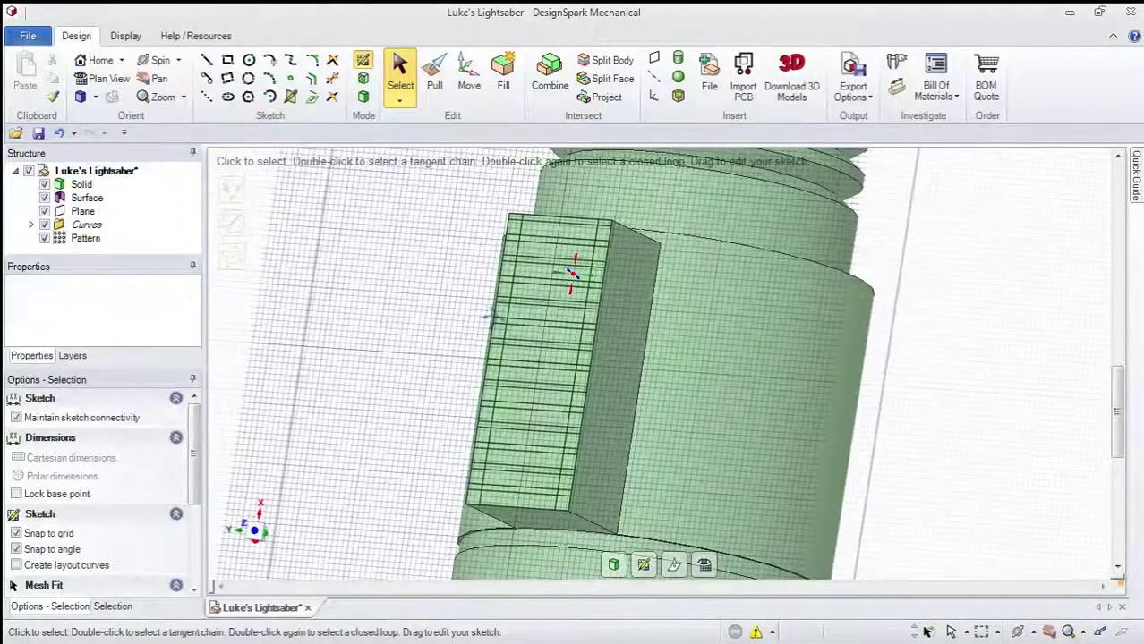
pyautogui.click(560, 219)
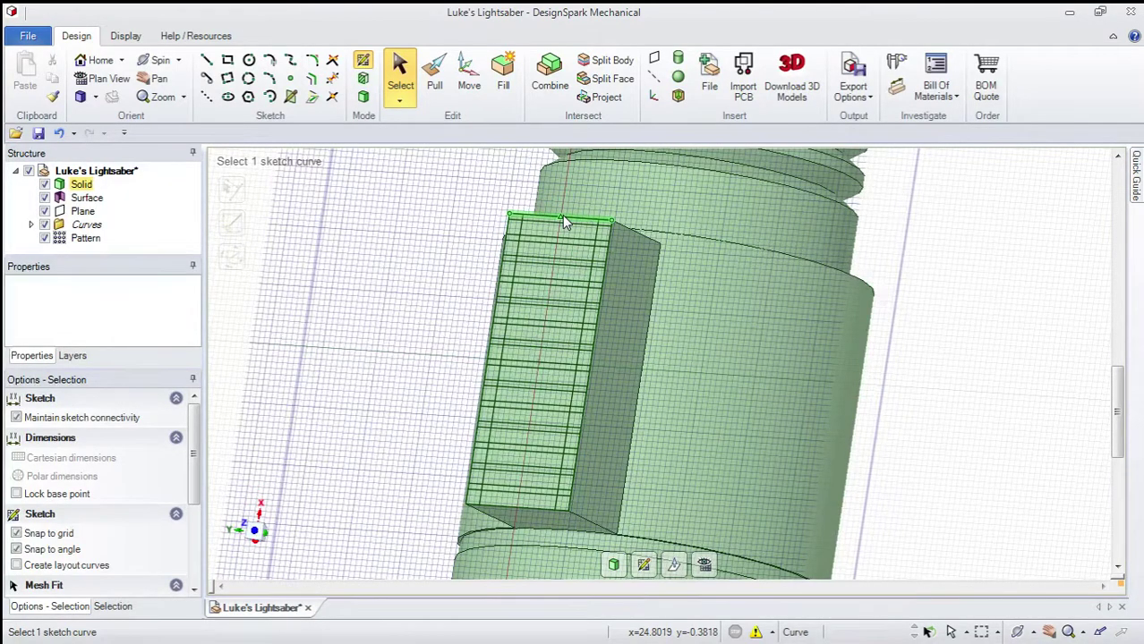
pyautogui.scroll(2, 563, 222)
pyautogui.click(577, 228)
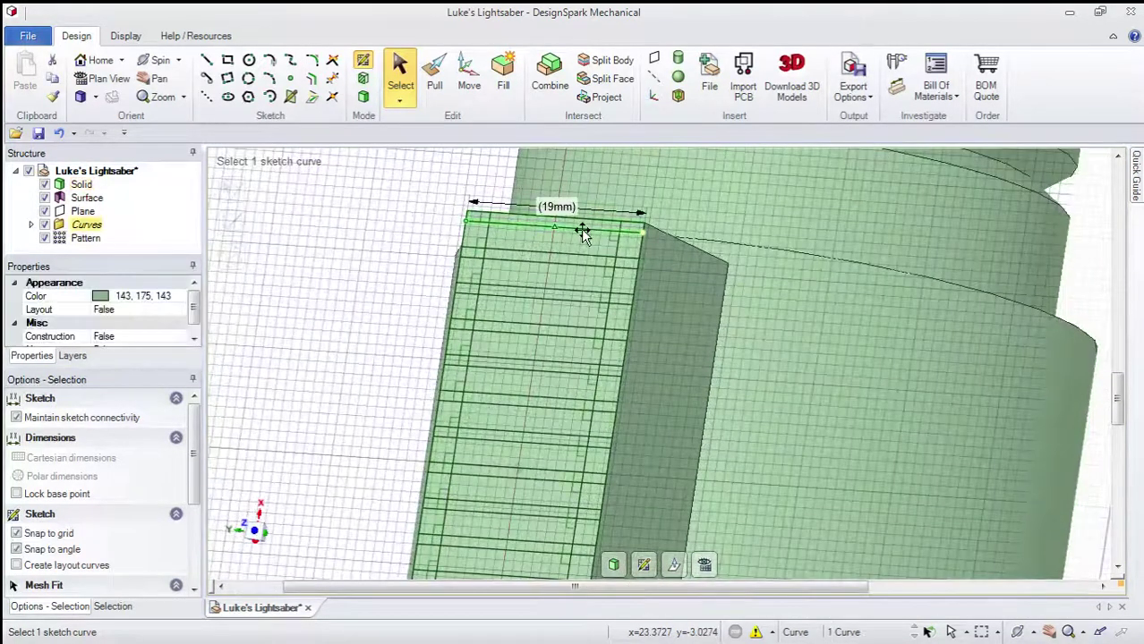
pyautogui.press('Escape')
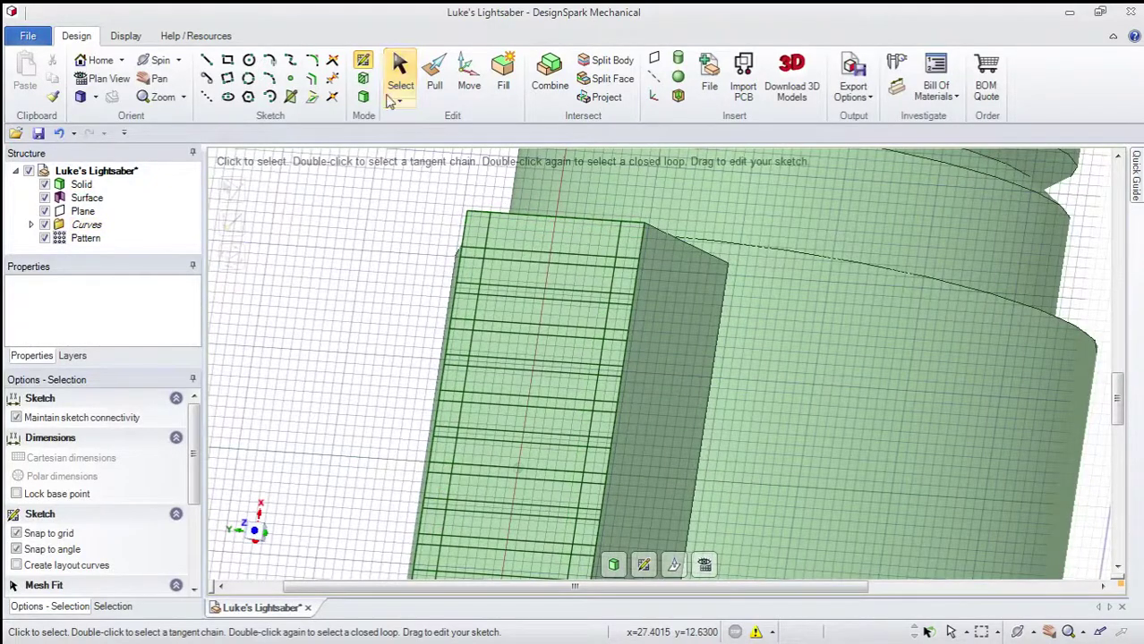
# Step: Offset the second-highest crosswise line about 1.5 mm upward and delete the old uppermost line between the two
pyautogui.click(310, 80)
pyautogui.click(502, 259)
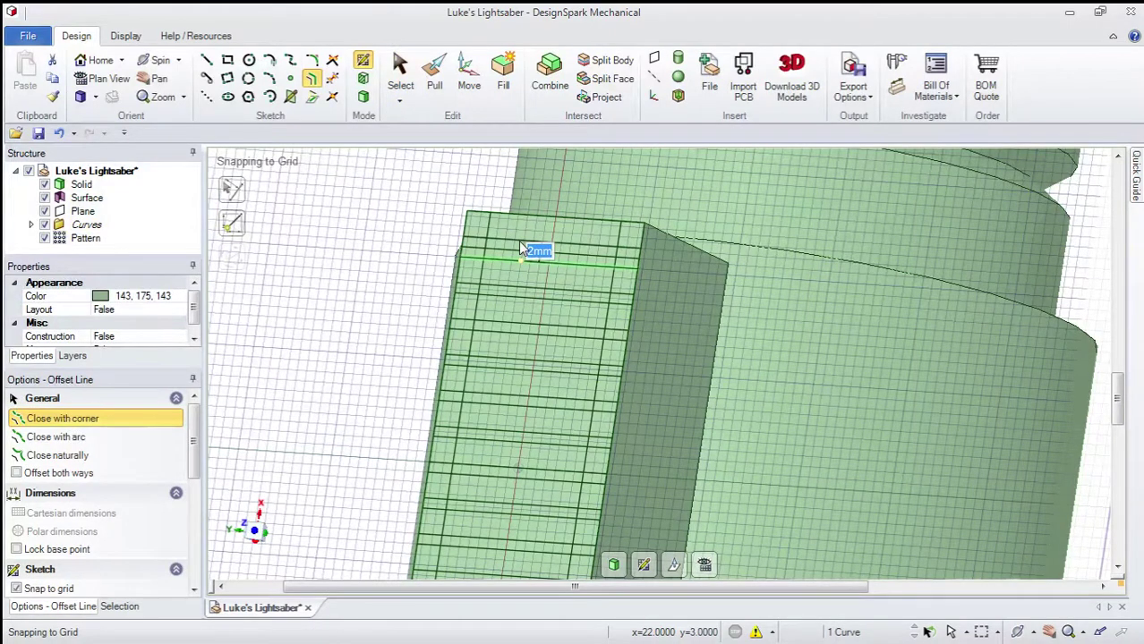
pyautogui.click(522, 246)
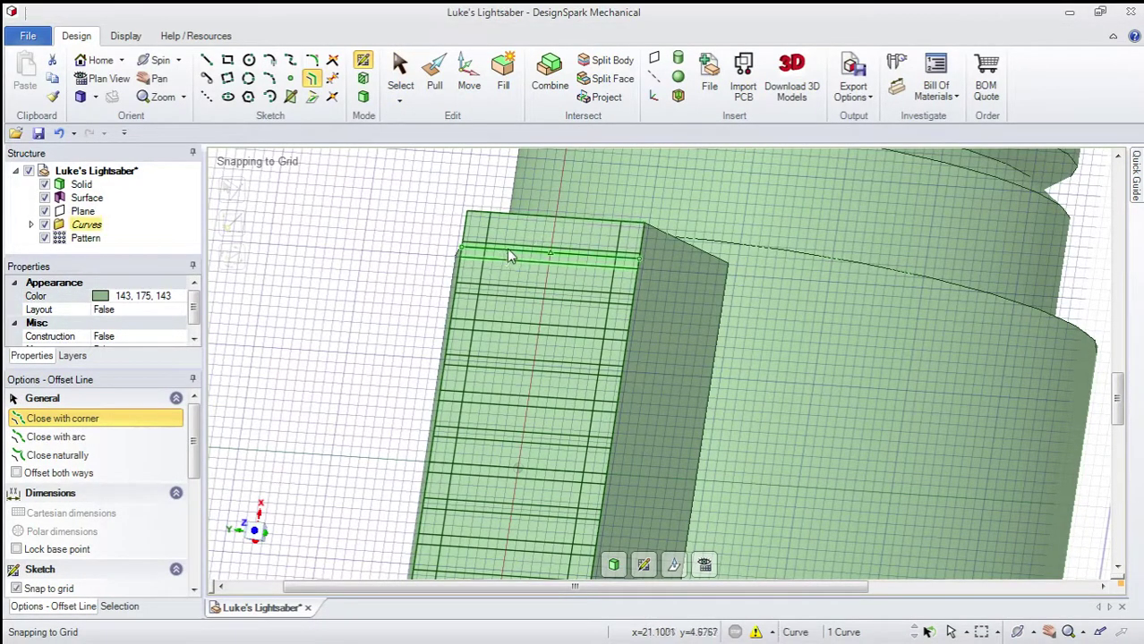
pyautogui.click(509, 252)
pyautogui.click(508, 254)
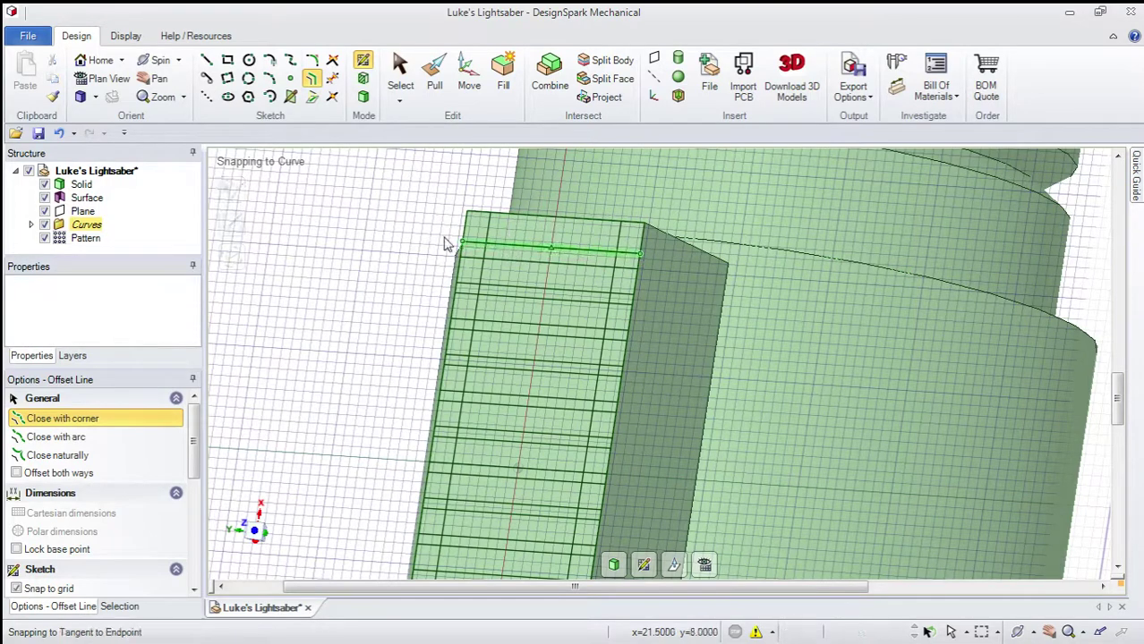
# Step: Trim away the short crosswise line segments between the face's left edge and the adjacent lengthwise line, from the upper end down
pyautogui.scroll(-3, 564, 267)
pyautogui.scroll(3, 566, 270)
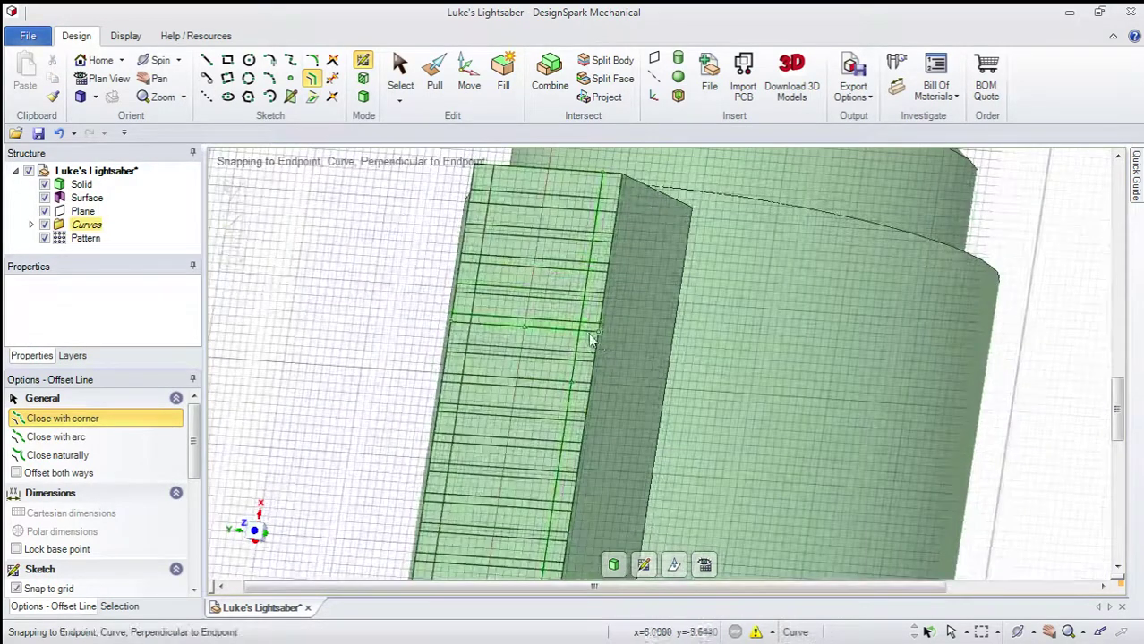
pyautogui.press('s')
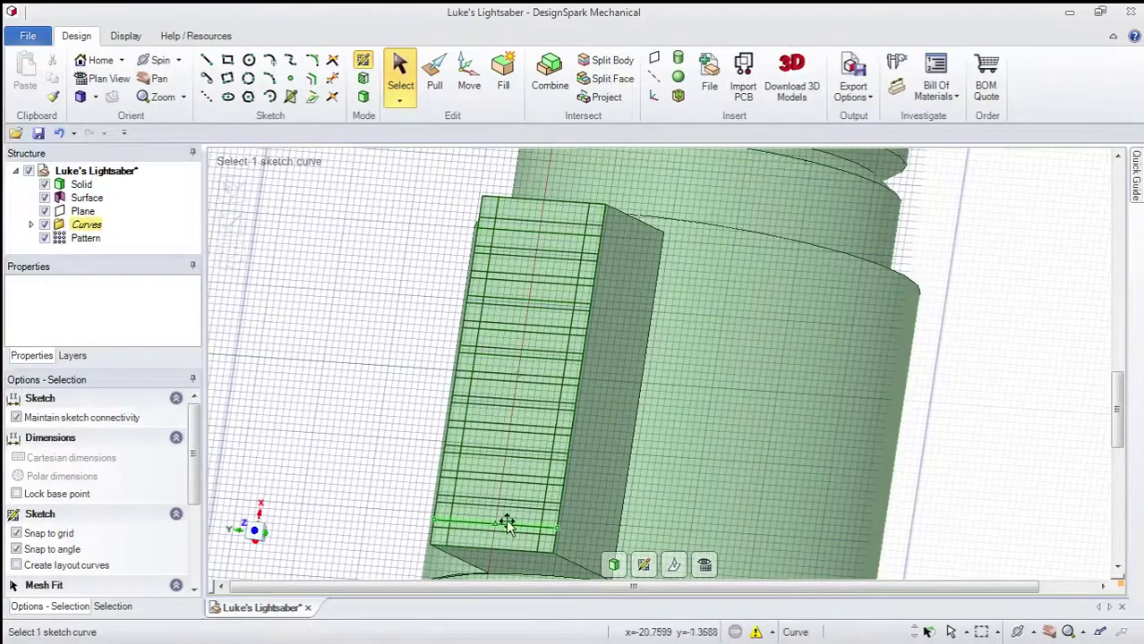
pyautogui.click(501, 501)
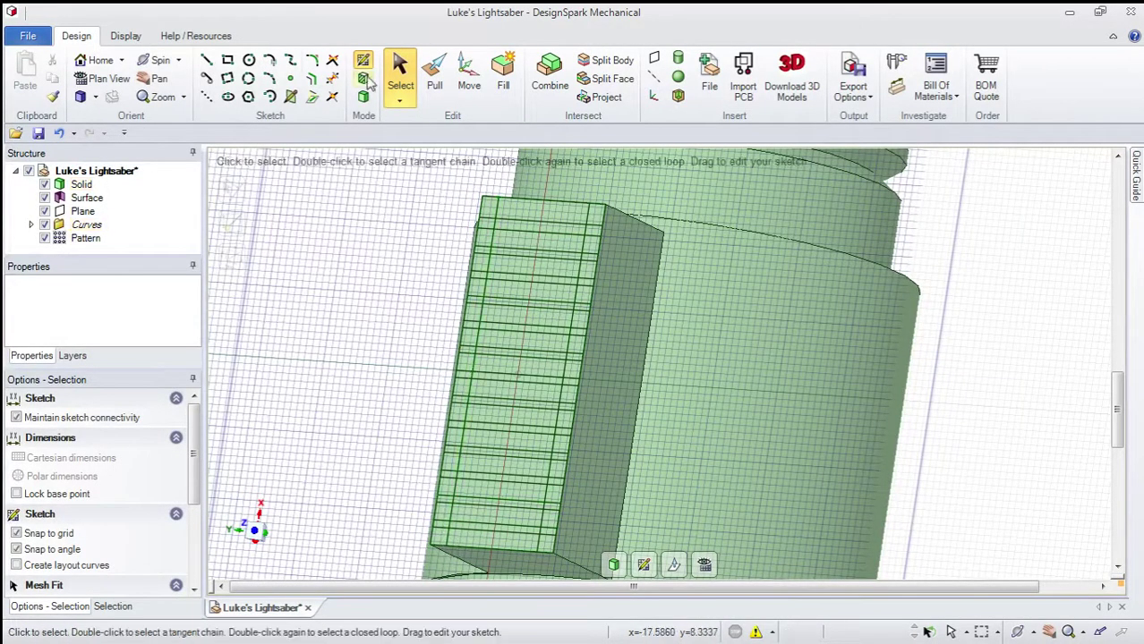
pyautogui.click(332, 79)
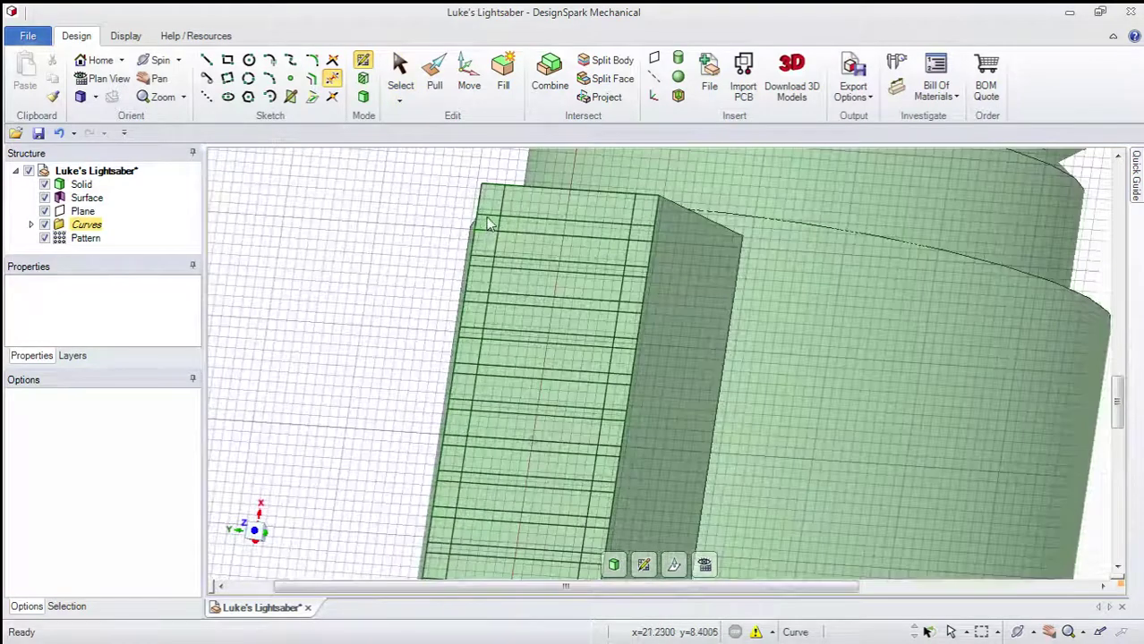
pyautogui.rightClick(488, 253)
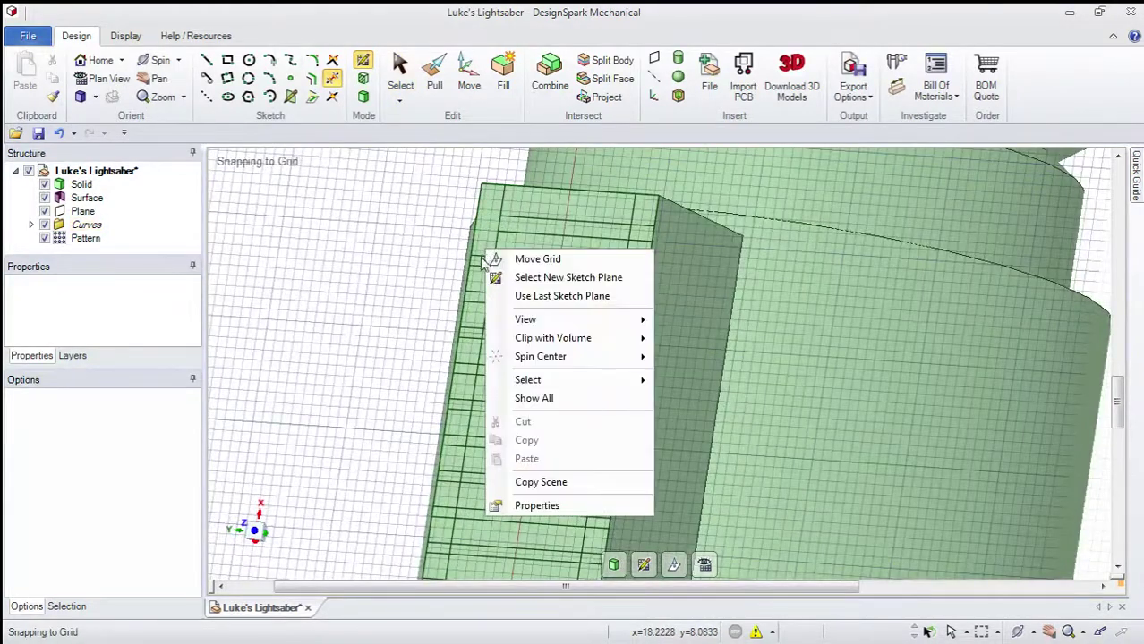
pyautogui.click(481, 257)
pyautogui.click(476, 267)
pyautogui.click(476, 292)
pyautogui.click(475, 301)
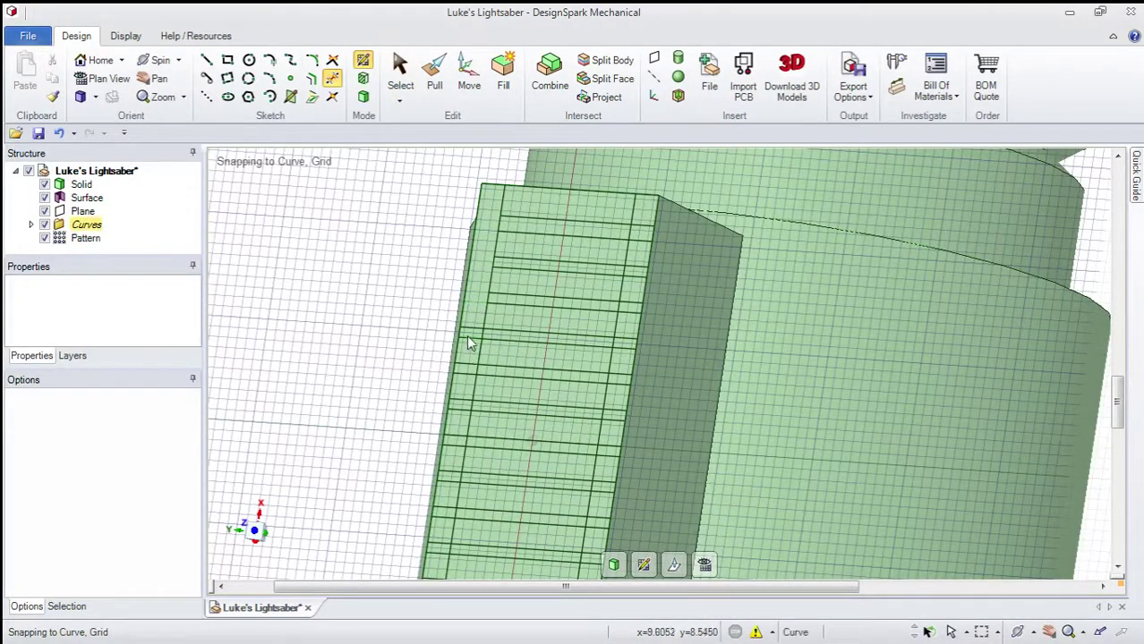
pyautogui.click(467, 337)
pyautogui.click(466, 328)
pyautogui.click(462, 365)
pyautogui.click(459, 400)
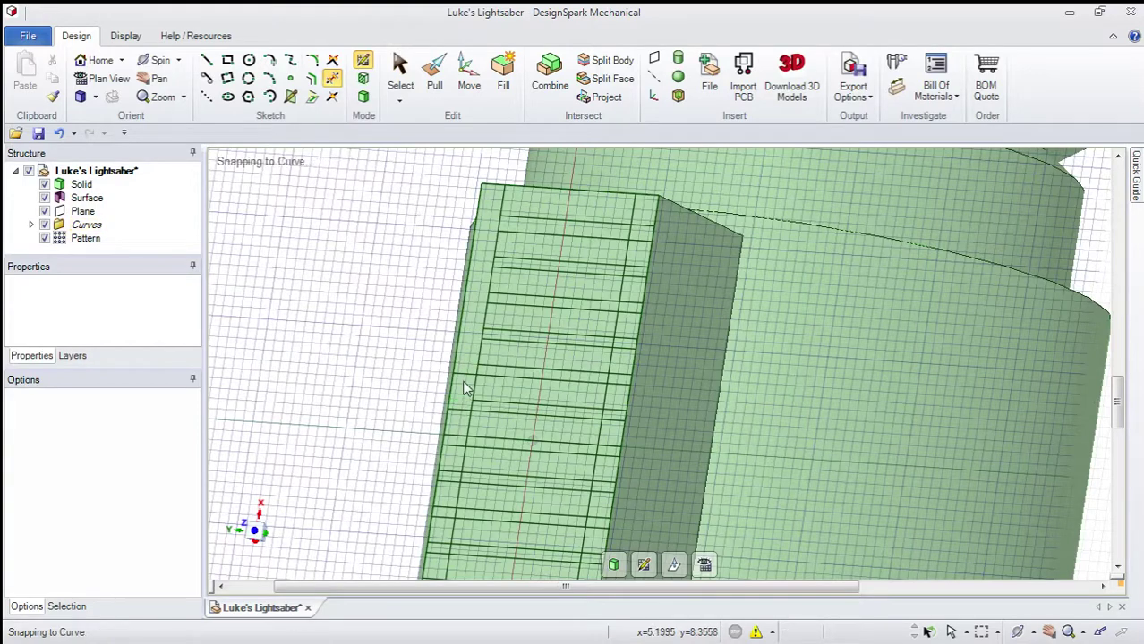
# Step: Trim away the short crosswise line segments between the right lengthwise line and the face's right edge
pyautogui.scroll(-3, 458, 411)
pyautogui.scroll(3, 485, 449)
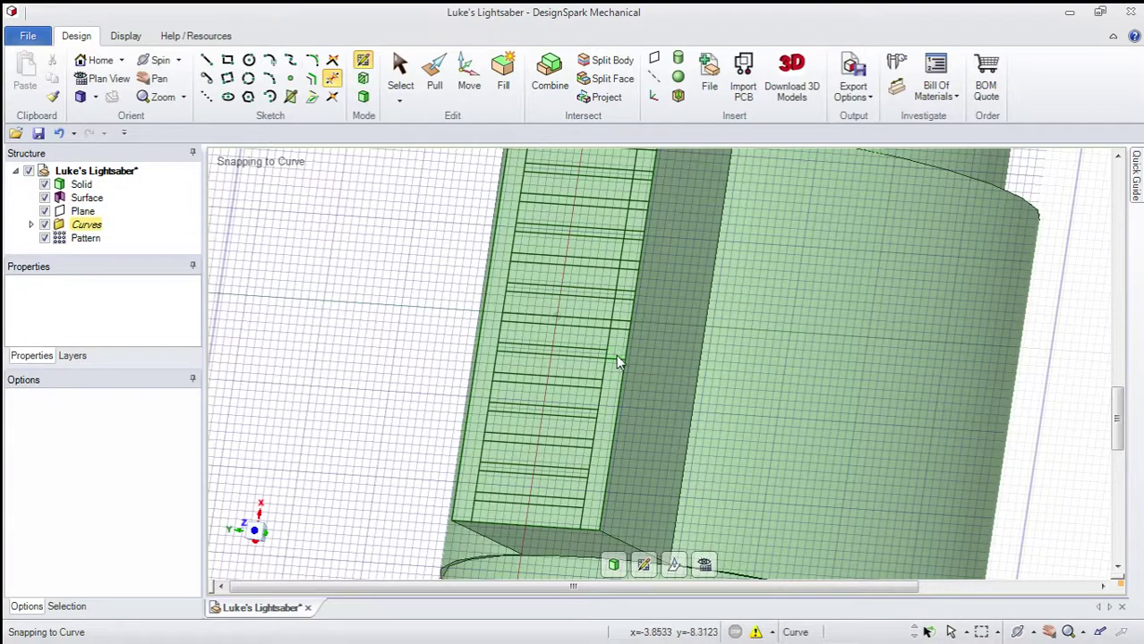
pyautogui.click(625, 296)
pyautogui.click(625, 297)
pyautogui.scroll(-3, 625, 298)
pyautogui.scroll(3, 626, 274)
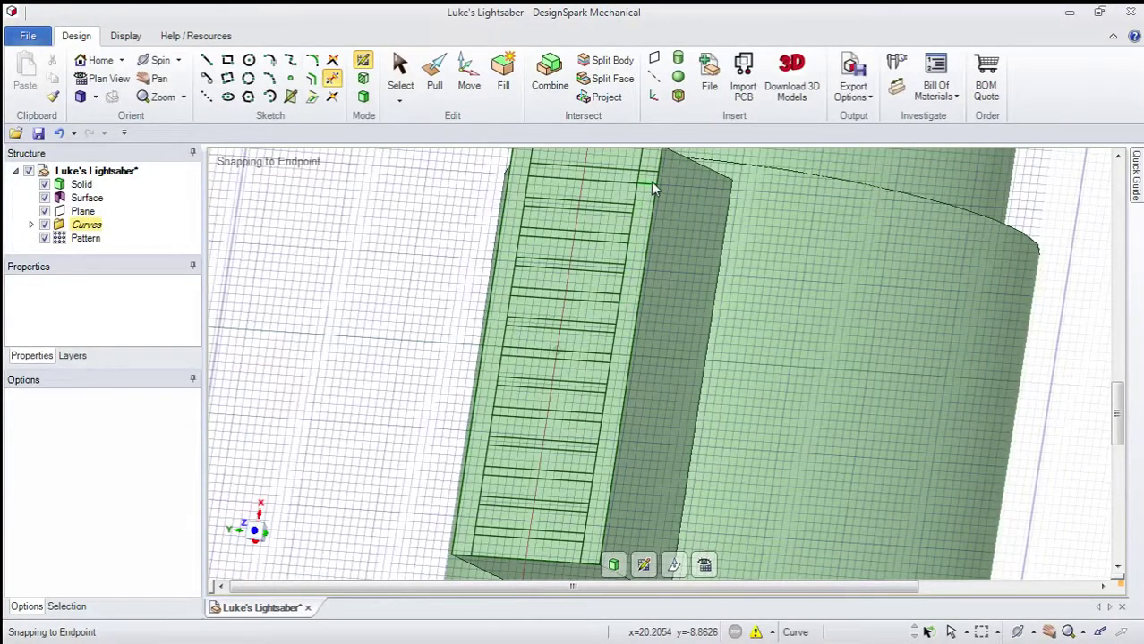
pyautogui.scroll(-3, 651, 175)
pyautogui.press('s')
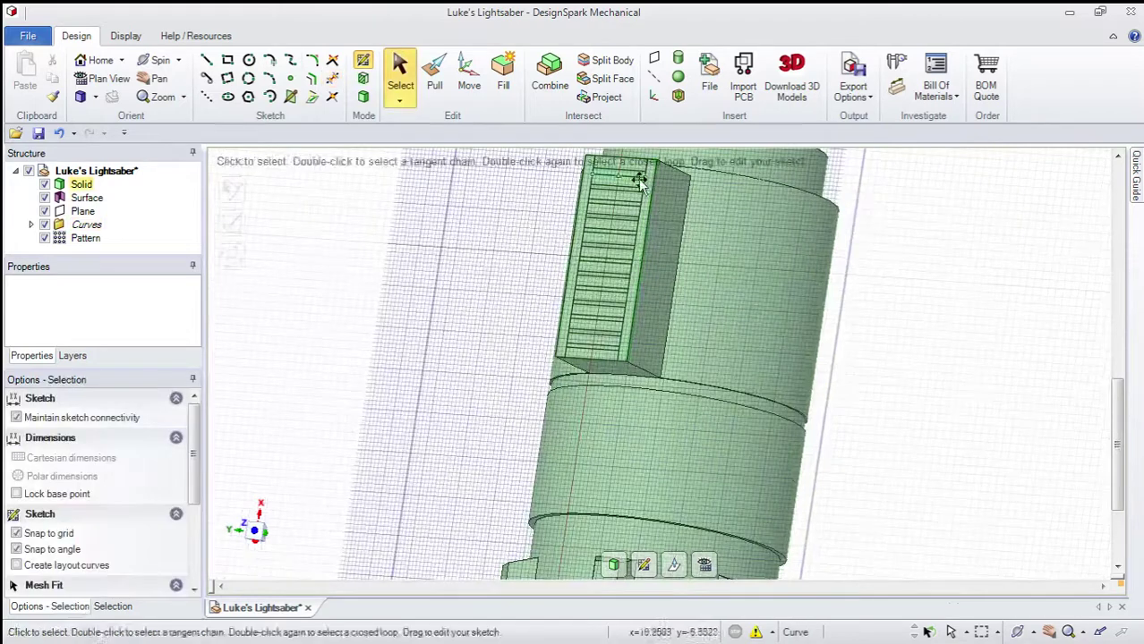
# Step: Switch to 3D mode and select the seven lowest narrow stripe faces on the control box
pyautogui.scroll(3, 604, 216)
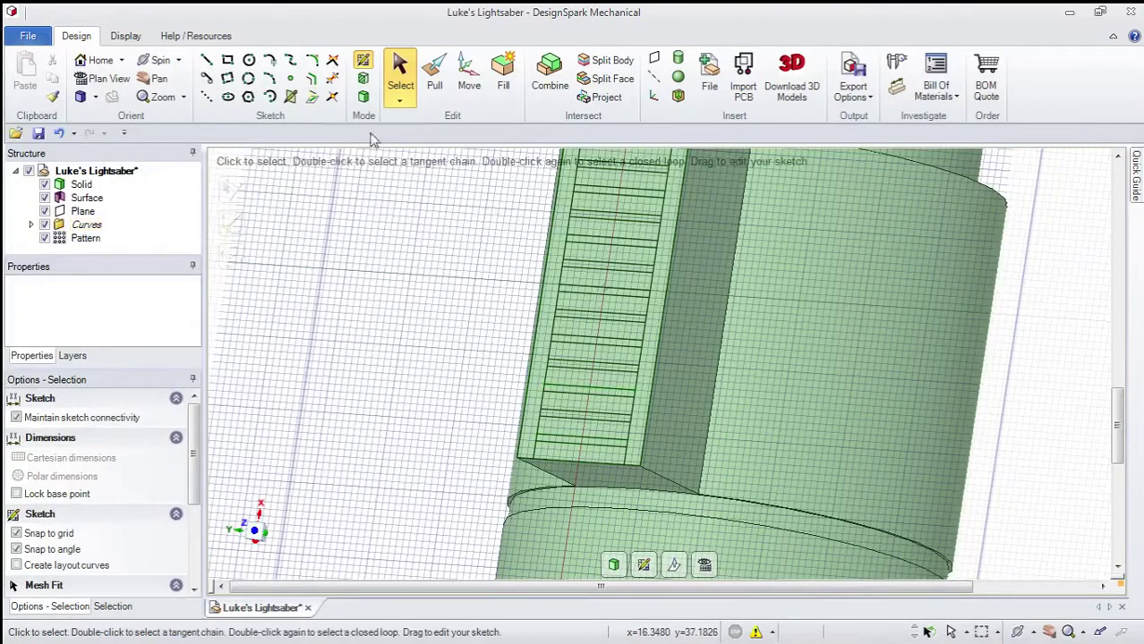
pyautogui.click(363, 97)
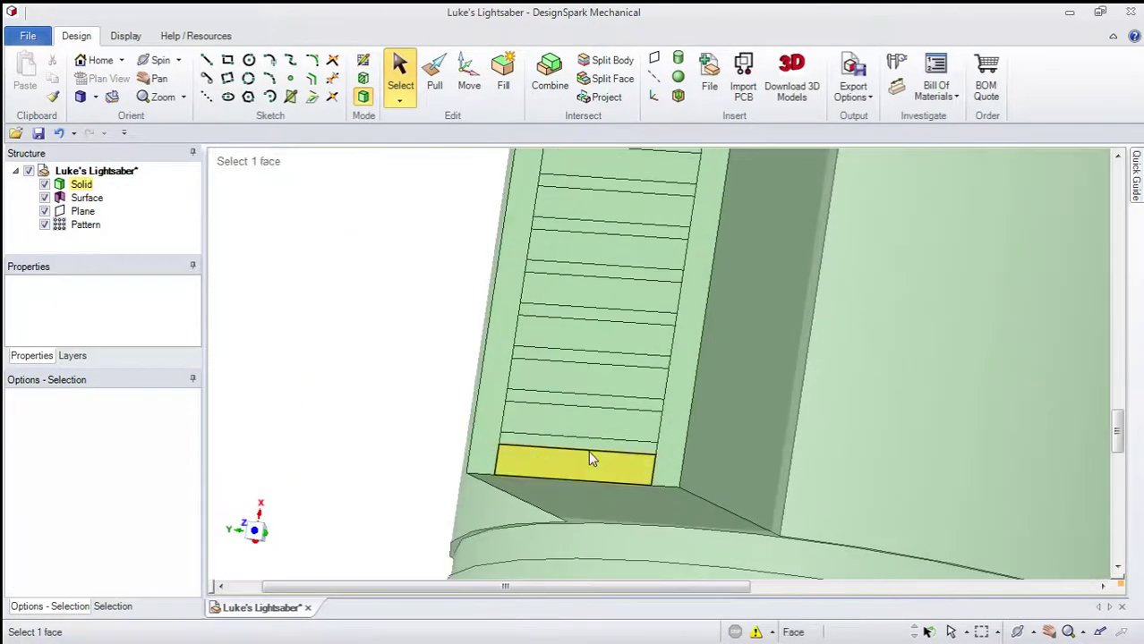
pyautogui.click(591, 445)
pyautogui.keyDown('ctrl'); pyautogui.click(604, 402); pyautogui.keyUp('ctrl')
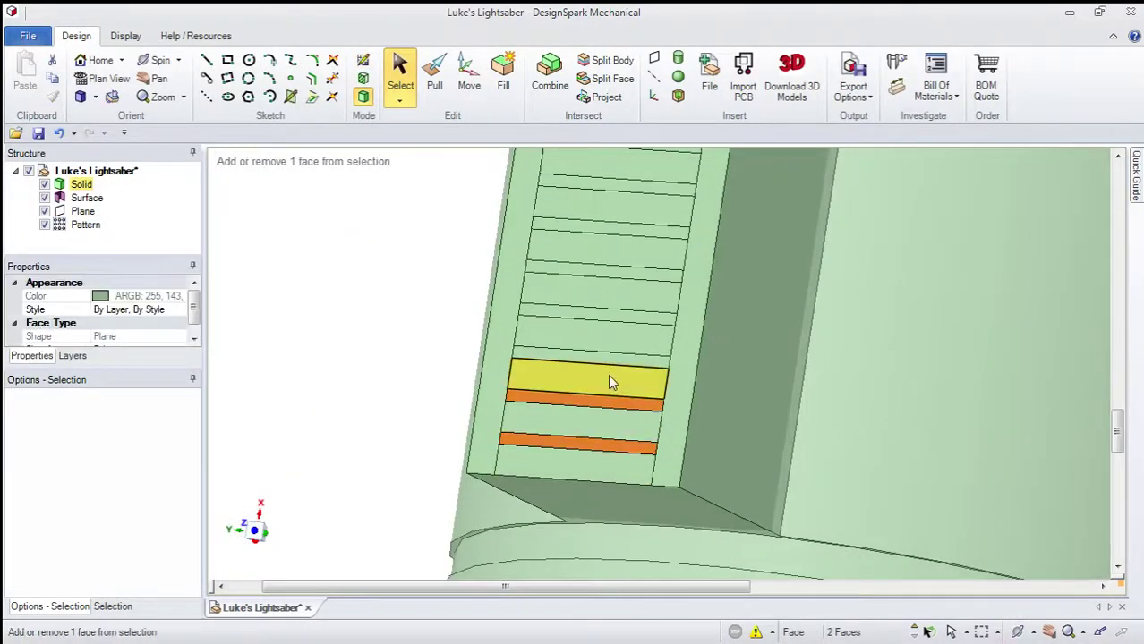
pyautogui.keyDown('ctrl'); pyautogui.click(612, 356); pyautogui.keyUp('ctrl')
pyautogui.keyDown('ctrl'); pyautogui.click(626, 322); pyautogui.keyUp('ctrl')
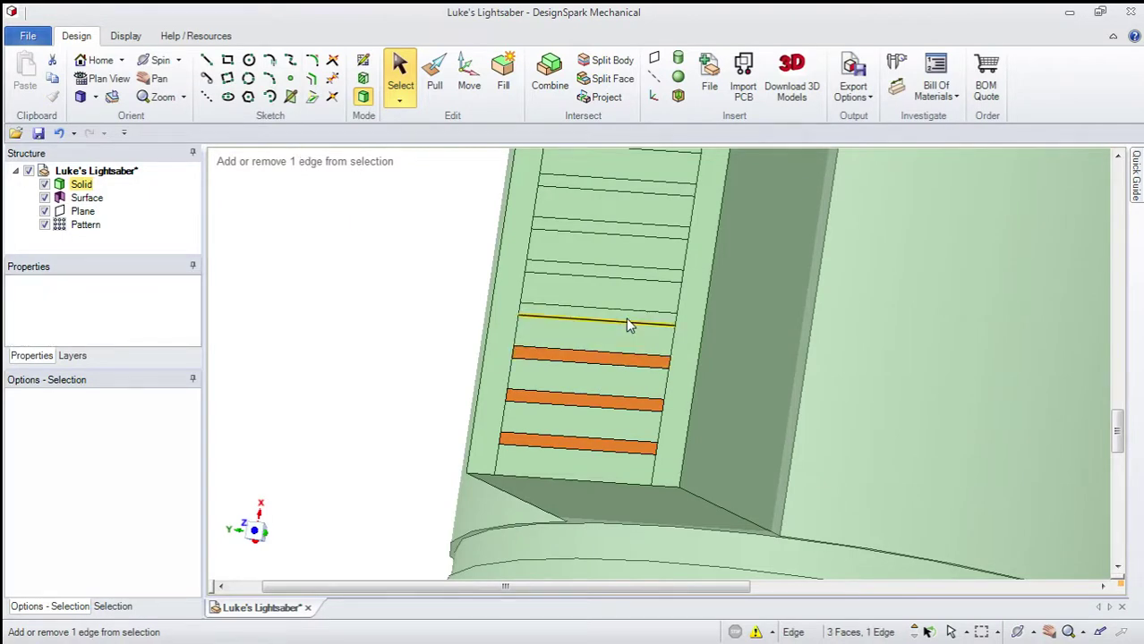
pyautogui.keyDown('ctrl'); pyautogui.click(626, 317); pyautogui.keyUp('ctrl')
pyautogui.keyDown('ctrl'); pyautogui.click(632, 275); pyautogui.keyUp('ctrl')
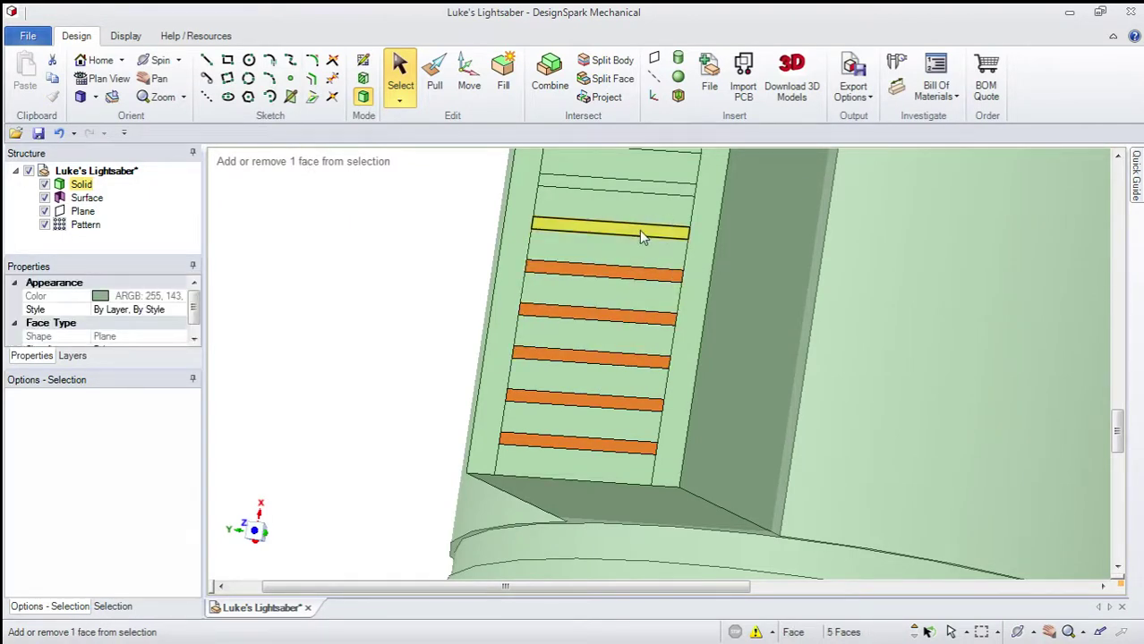
pyautogui.keyDown('ctrl'); pyautogui.click(639, 230); pyautogui.keyUp('ctrl')
pyautogui.keyDown('ctrl'); pyautogui.click(640, 182); pyautogui.keyUp('ctrl')
# Step: Add the six remaining narrow stripe faces, up to the uppermost one, to the selection
pyautogui.scroll(-3, 656, 194)
pyautogui.scroll(-5, 656, 194)
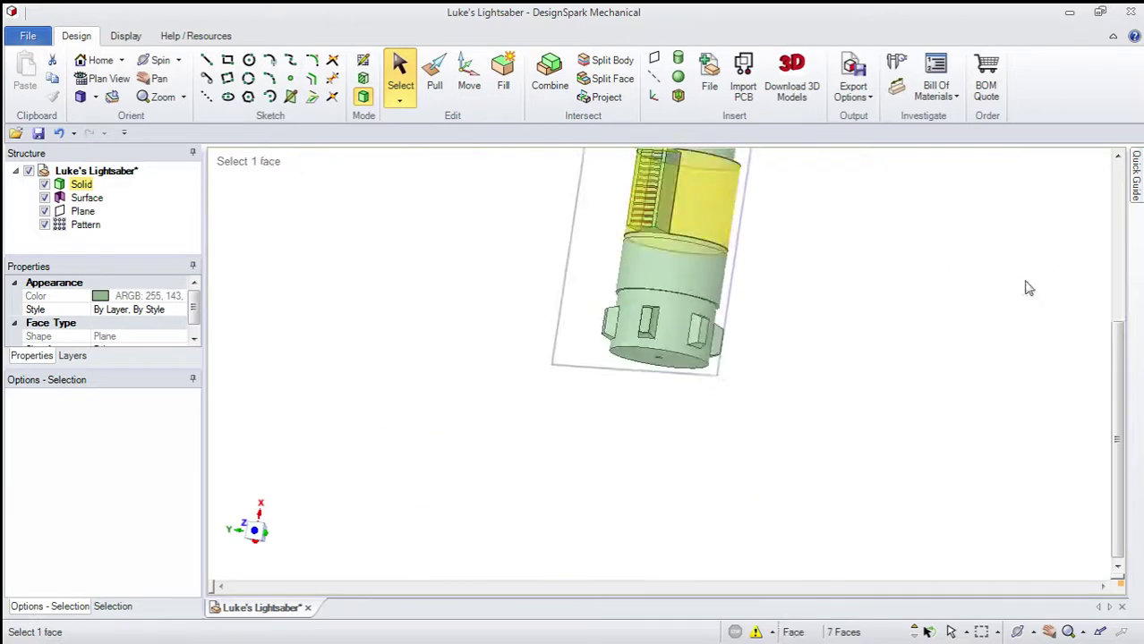
pyautogui.moveTo(1116, 366); pyautogui.dragTo(1113, 283)
pyautogui.scroll(1, 647, 240)
pyautogui.scroll(5, 648, 240)
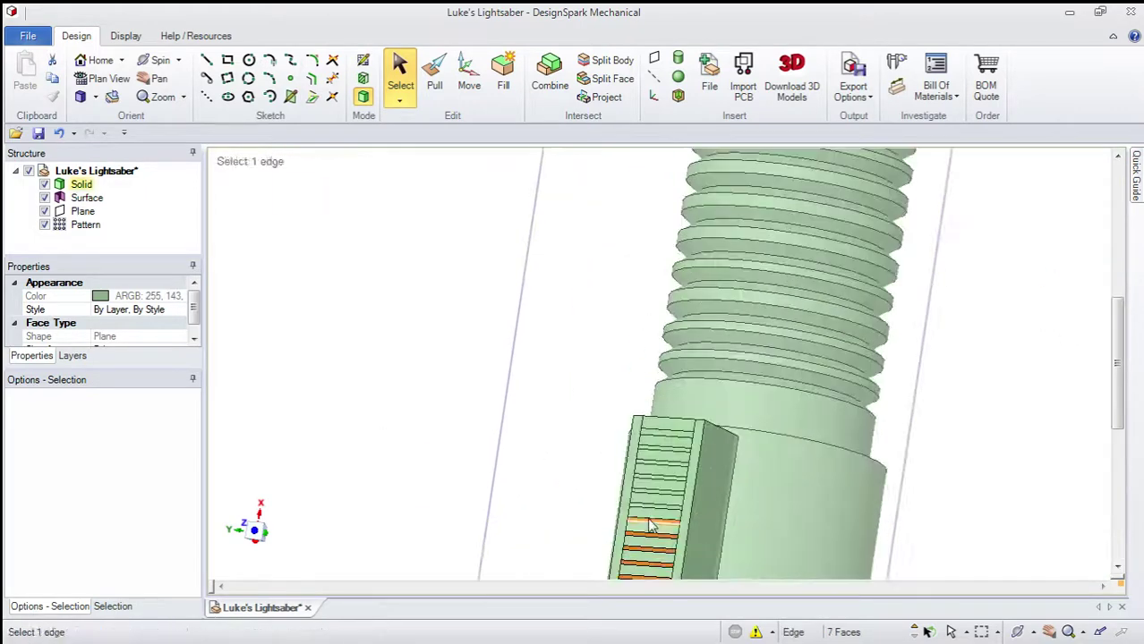
pyautogui.keyDown('ctrl'); pyautogui.click(661, 486); pyautogui.keyUp('ctrl')
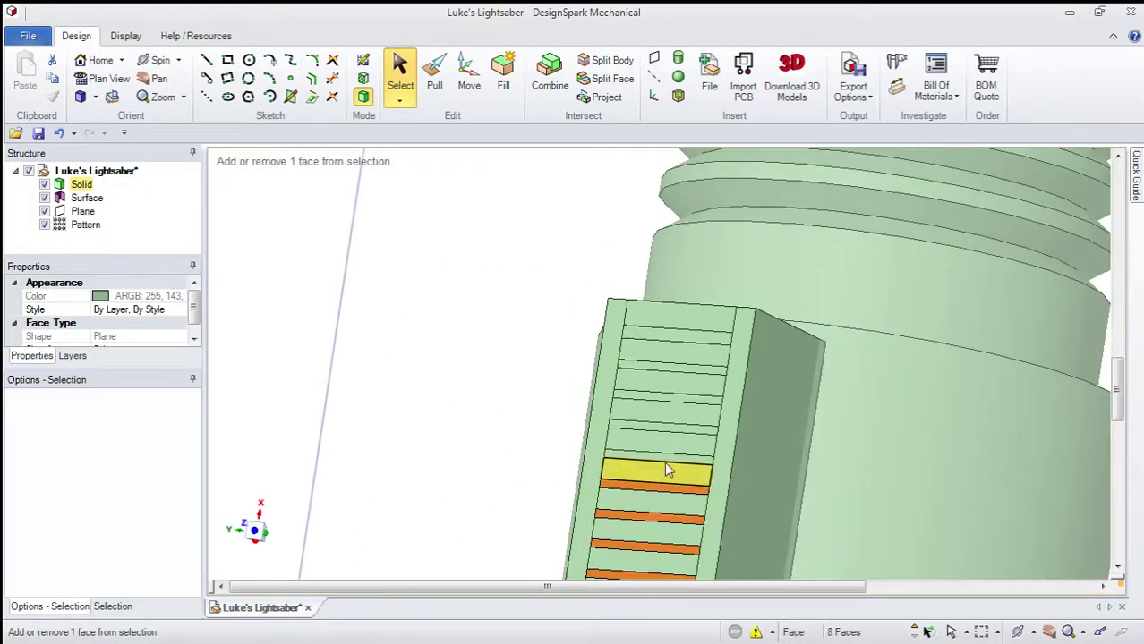
pyautogui.keyDown('ctrl'); pyautogui.click(668, 456); pyautogui.keyUp('ctrl')
pyautogui.keyDown('ctrl'); pyautogui.click(689, 434); pyautogui.keyUp('ctrl')
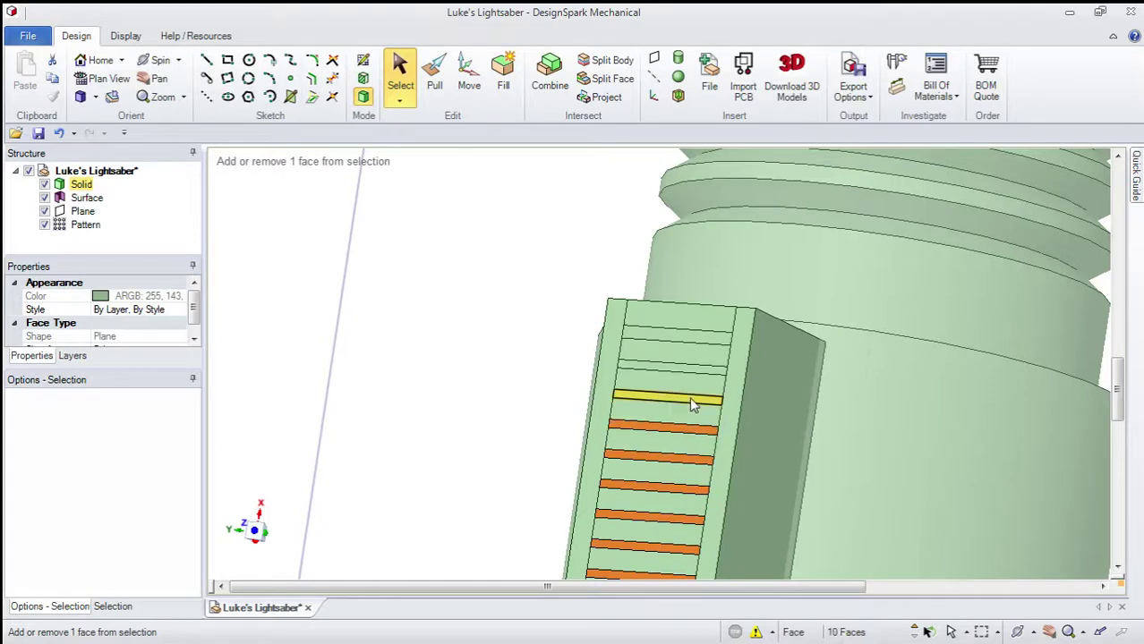
pyautogui.keyDown('ctrl'); pyautogui.click(689, 396); pyautogui.keyUp('ctrl')
pyautogui.keyDown('ctrl'); pyautogui.click(688, 362); pyautogui.keyUp('ctrl')
pyautogui.keyDown('ctrl'); pyautogui.click(693, 337); pyautogui.keyUp('ctrl')
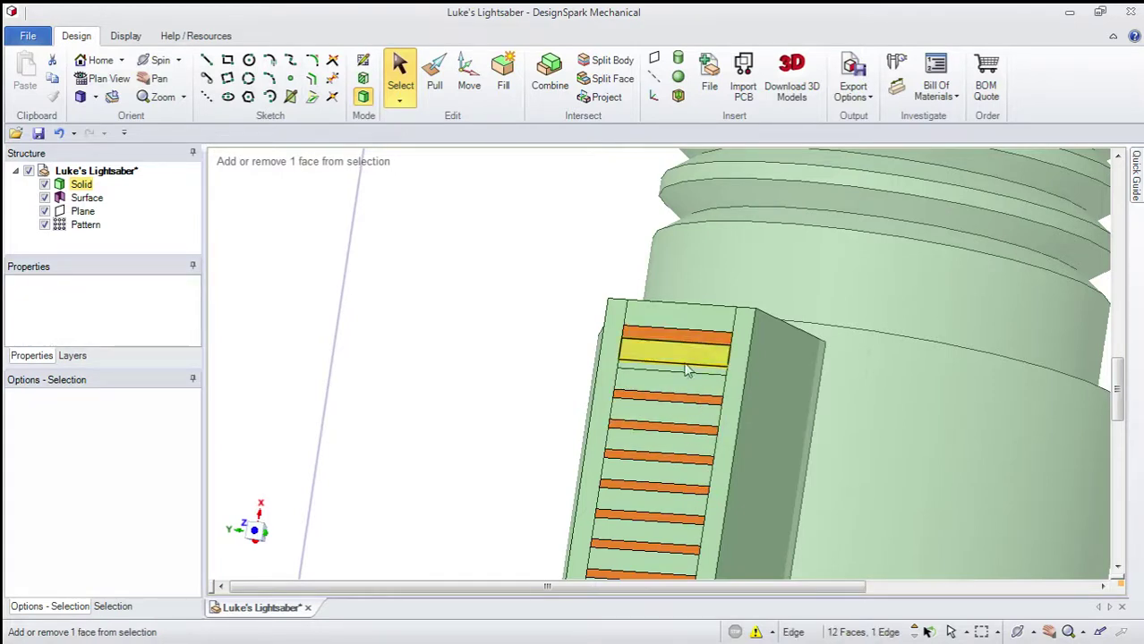
pyautogui.scroll(2, 691, 345)
pyautogui.keyDown('ctrl'); pyautogui.click(698, 348); pyautogui.keyUp('ctrl')
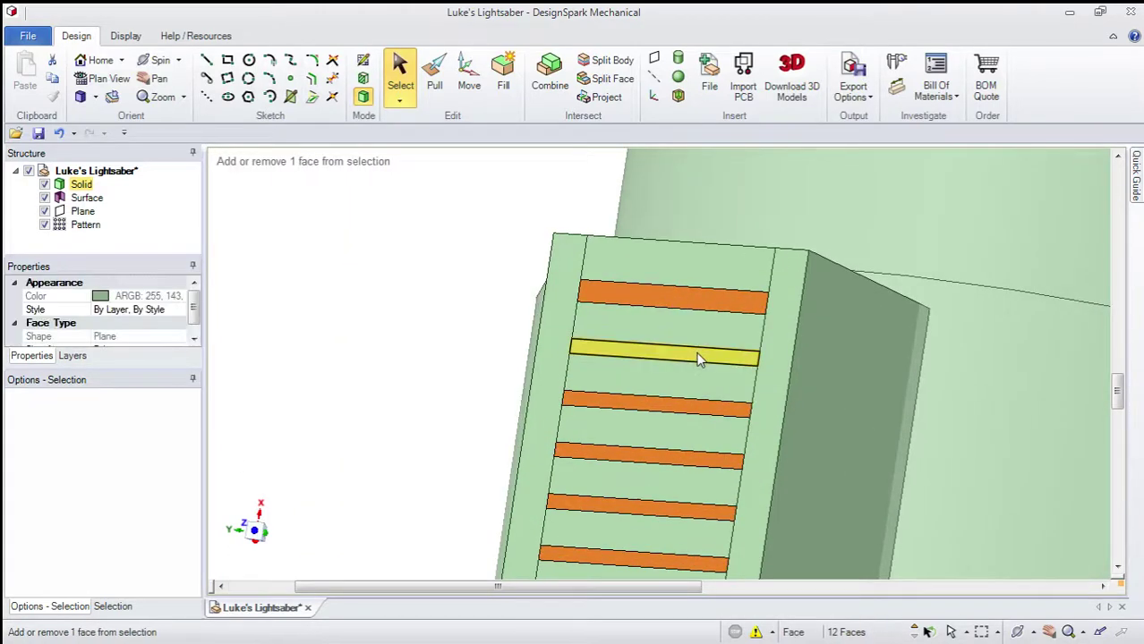
pyautogui.keyDown('ctrl'); pyautogui.click(697, 358); pyautogui.keyUp('ctrl')
# Step: Pull the 13 selected narrow stripe faces into the control box to cut them as slots
pyautogui.scroll(-3, 667, 401)
pyautogui.click(433, 71)
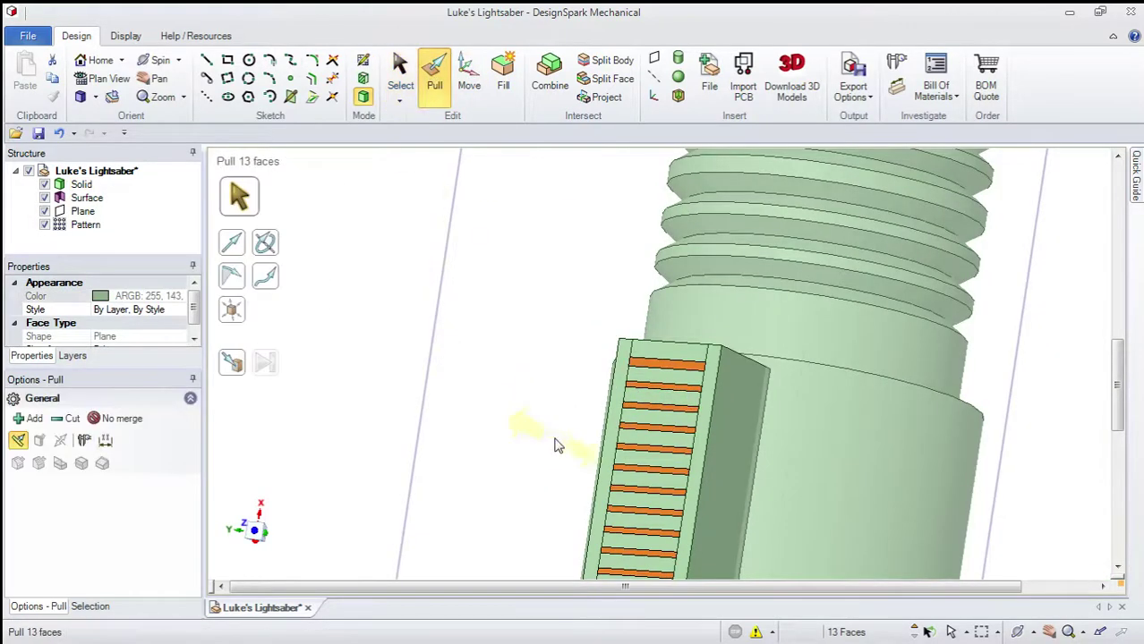
pyautogui.scroll(2, 542, 449)
pyautogui.scroll(-4, 544, 452)
pyautogui.scroll(2, 564, 484)
pyautogui.scroll(2, 580, 506)
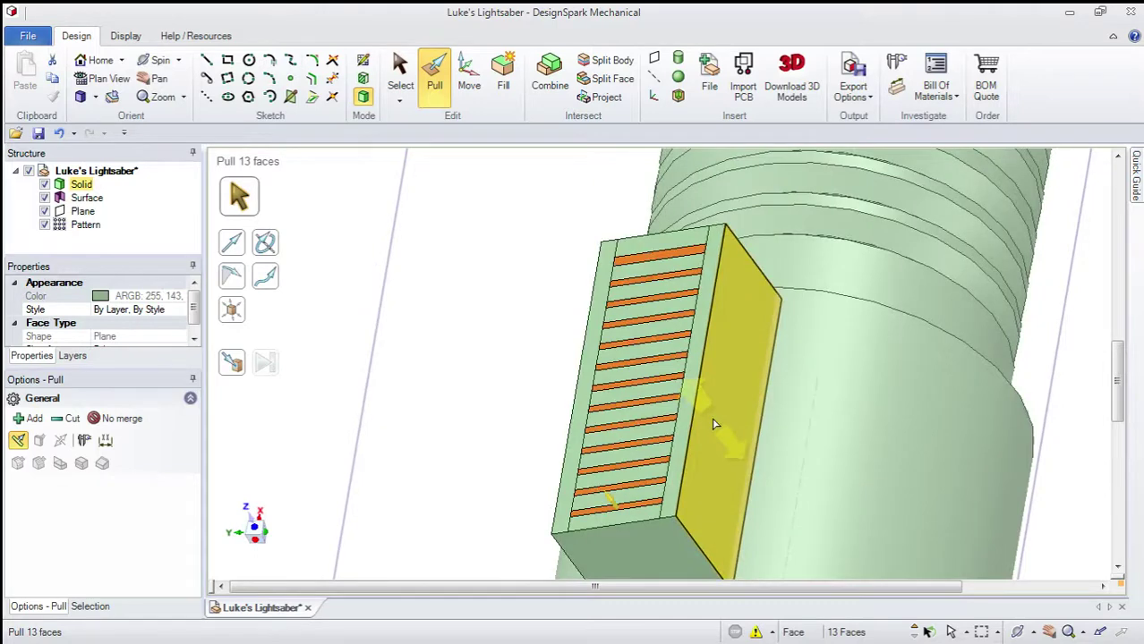
pyautogui.press('Escape')
pyautogui.press('Escape')
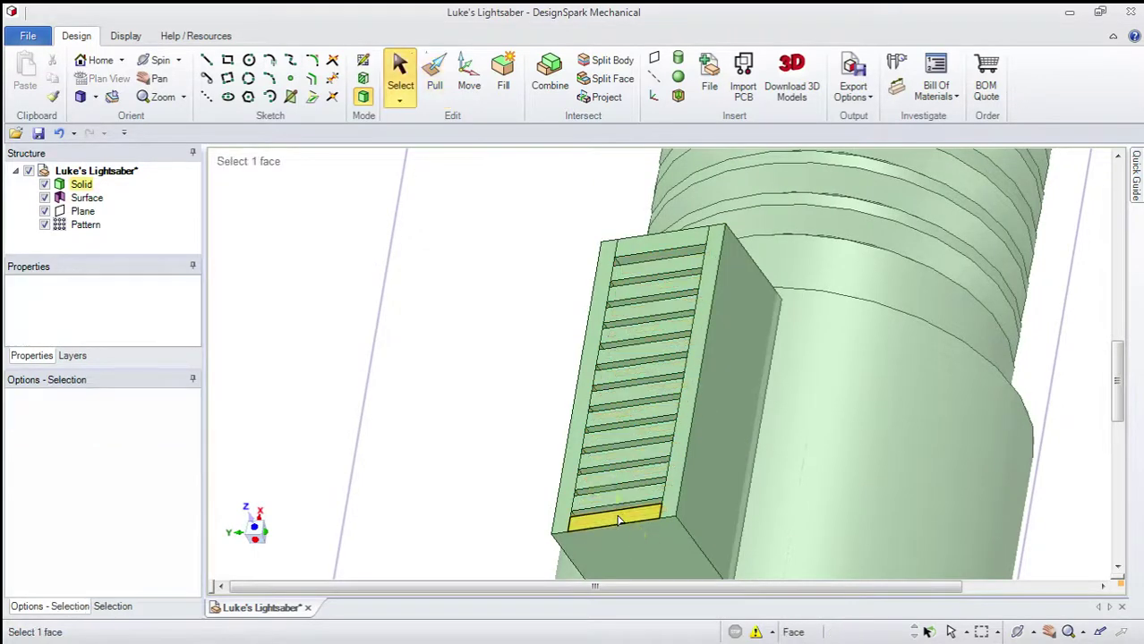
# Step: Select the eight lowest wide stripe faces on the control box
pyautogui.moveTo(617, 521); pyautogui.dragTo(614, 480, button='middle')
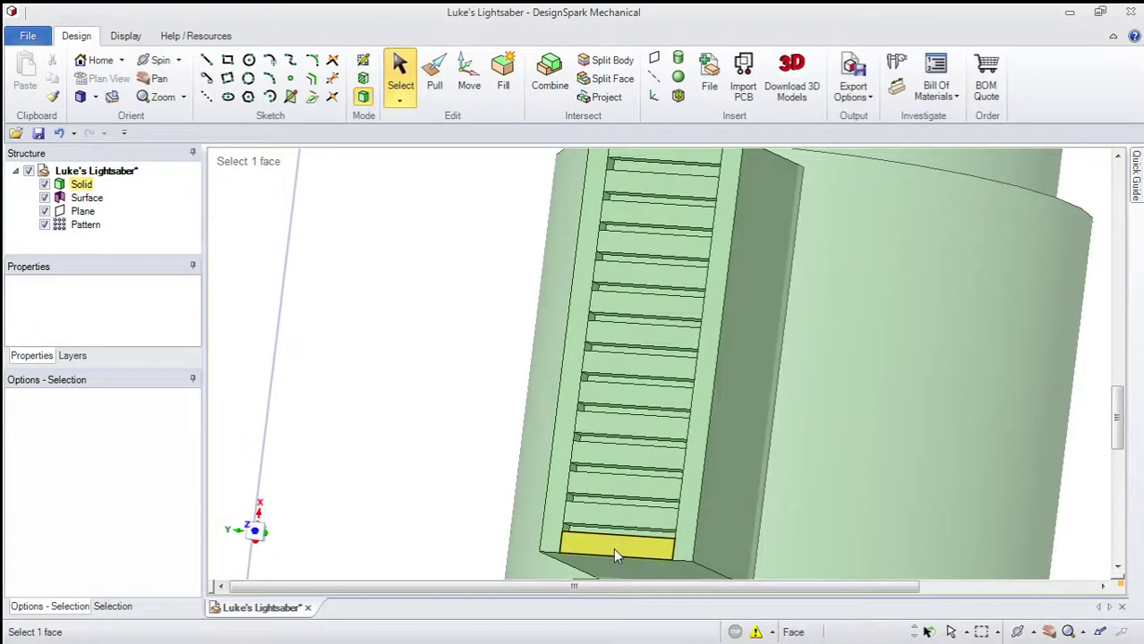
pyautogui.click(615, 547)
pyautogui.keyDown('ctrl'); pyautogui.click(622, 517); pyautogui.keyUp('ctrl')
pyautogui.keyDown('ctrl'); pyautogui.click(627, 488); pyautogui.keyUp('ctrl')
pyautogui.keyDown('ctrl'); pyautogui.click(632, 456); pyautogui.keyUp('ctrl')
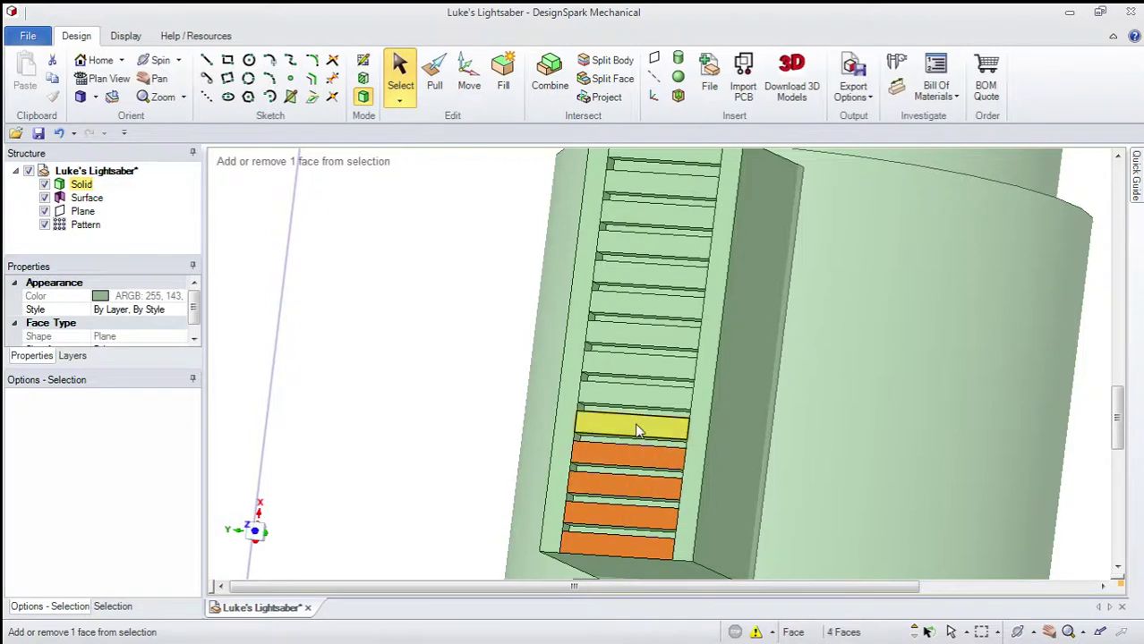
pyautogui.keyDown('ctrl'); pyautogui.click(637, 429); pyautogui.keyUp('ctrl')
pyautogui.keyDown('ctrl'); pyautogui.click(634, 399); pyautogui.keyUp('ctrl')
pyautogui.keyDown('ctrl'); pyautogui.click(641, 367); pyautogui.keyUp('ctrl')
pyautogui.keyDown('ctrl'); pyautogui.click(650, 336); pyautogui.keyUp('ctrl')
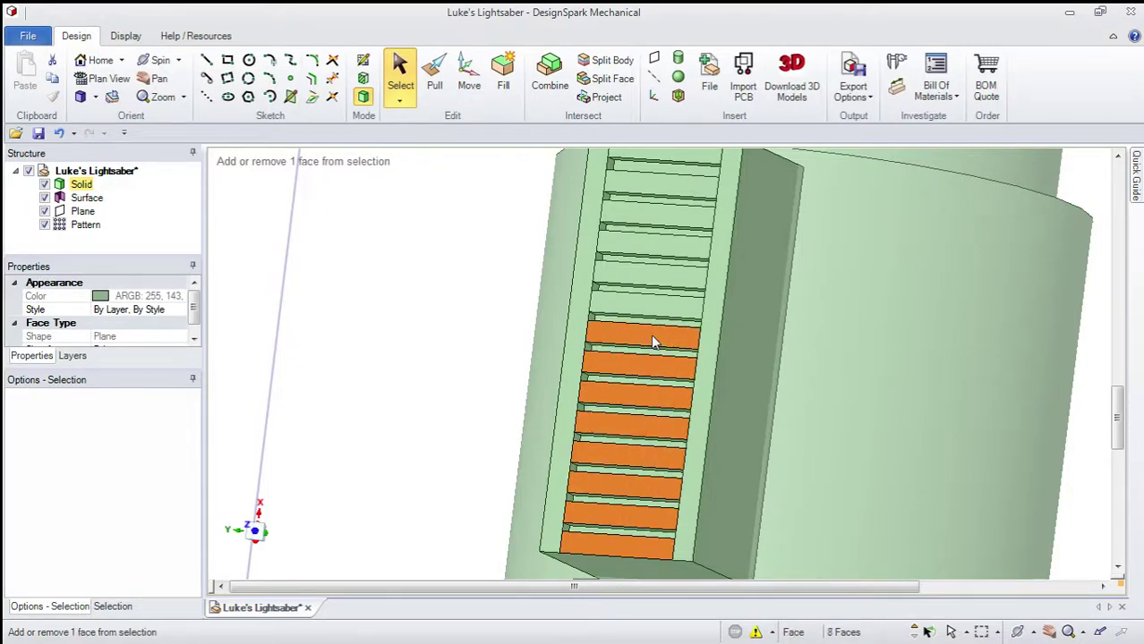
# Step: Add the six remaining wide stripe faces, up to the uppermost one, to the selection
pyautogui.keyDown('ctrl'); pyautogui.click(665, 306); pyautogui.keyUp('ctrl')
pyautogui.keyDown('ctrl'); pyautogui.click(671, 274); pyautogui.keyUp('ctrl')
pyautogui.keyDown('ctrl'); pyautogui.click(675, 243); pyautogui.keyUp('ctrl')
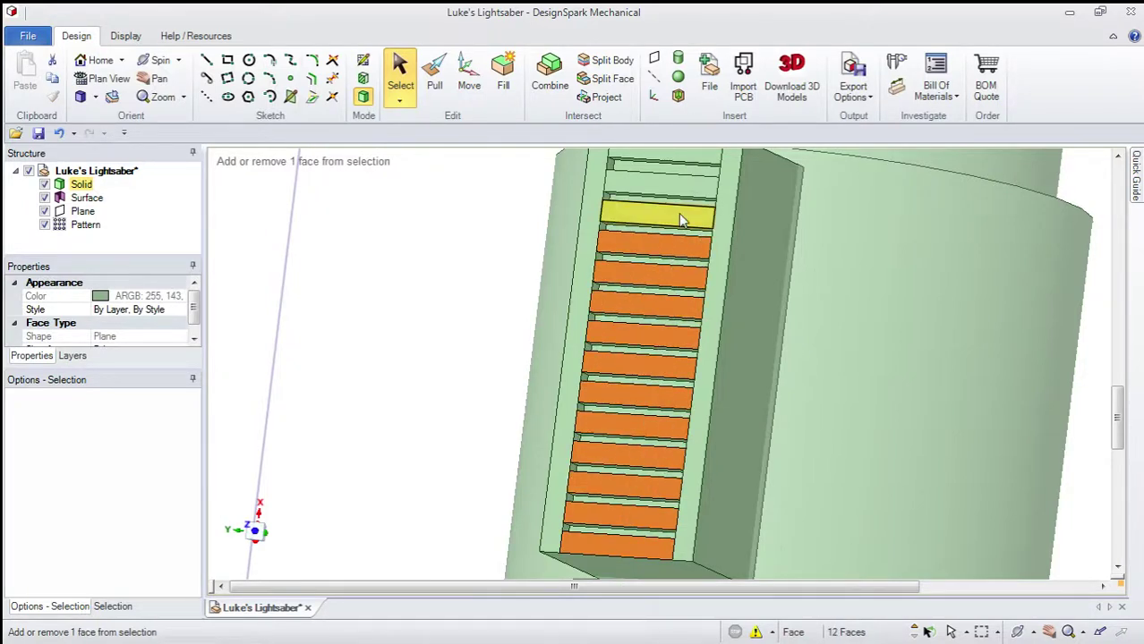
pyautogui.keyDown('ctrl'); pyautogui.click(679, 213); pyautogui.keyUp('ctrl')
pyautogui.keyDown('ctrl'); pyautogui.click(681, 191); pyautogui.keyUp('ctrl')
pyautogui.scroll(-3, 681, 191)
pyautogui.scroll(4, 679, 187)
pyautogui.keyDown('ctrl'); pyautogui.click(672, 202); pyautogui.keyUp('ctrl')
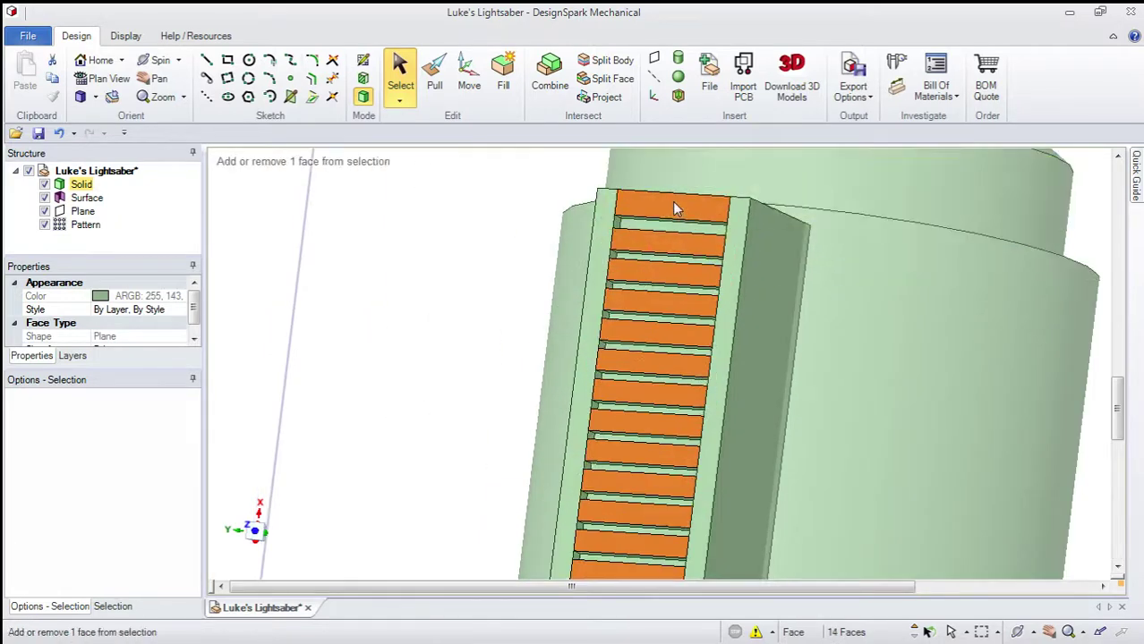
# Step: Pull the 14 selected wide stripe faces inward so they sit recessed between the control box's side rails
pyautogui.click(438, 87)
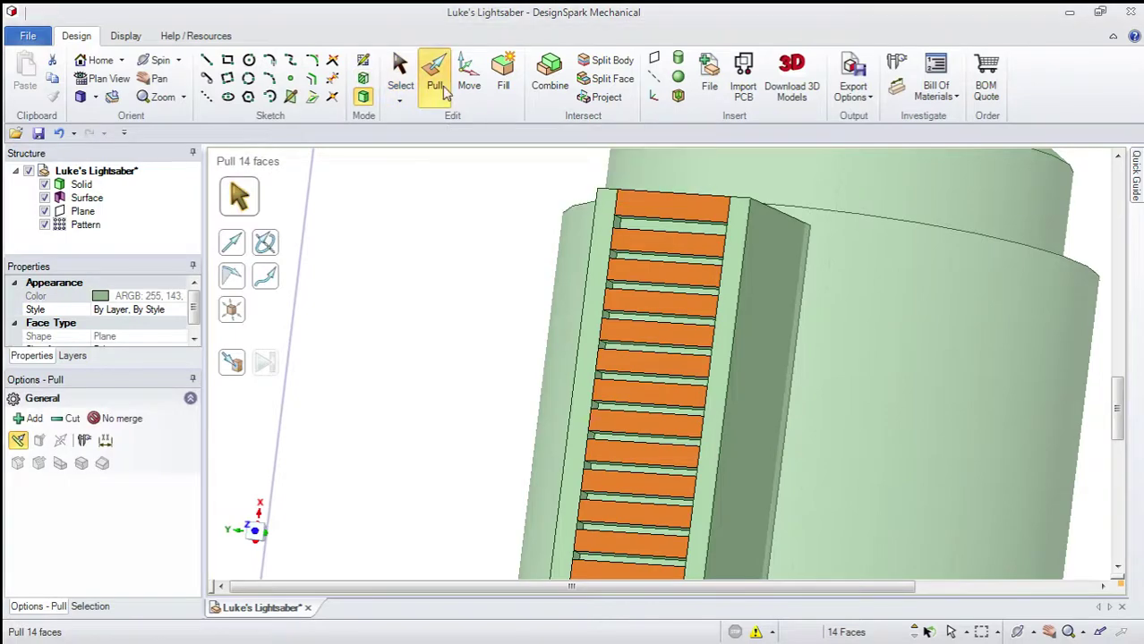
pyautogui.scroll(-2, 639, 530)
pyautogui.press('Escape')
# Step: On one long side face of the control box, sketch two lengthwise offset lines below the outer edge, spaced about 2.5 mm apart
pyautogui.moveTo(688, 564); pyautogui.dragTo(789, 390, button='middle')
pyautogui.moveTo(620, 406); pyautogui.dragTo(375, 506, button='middle')
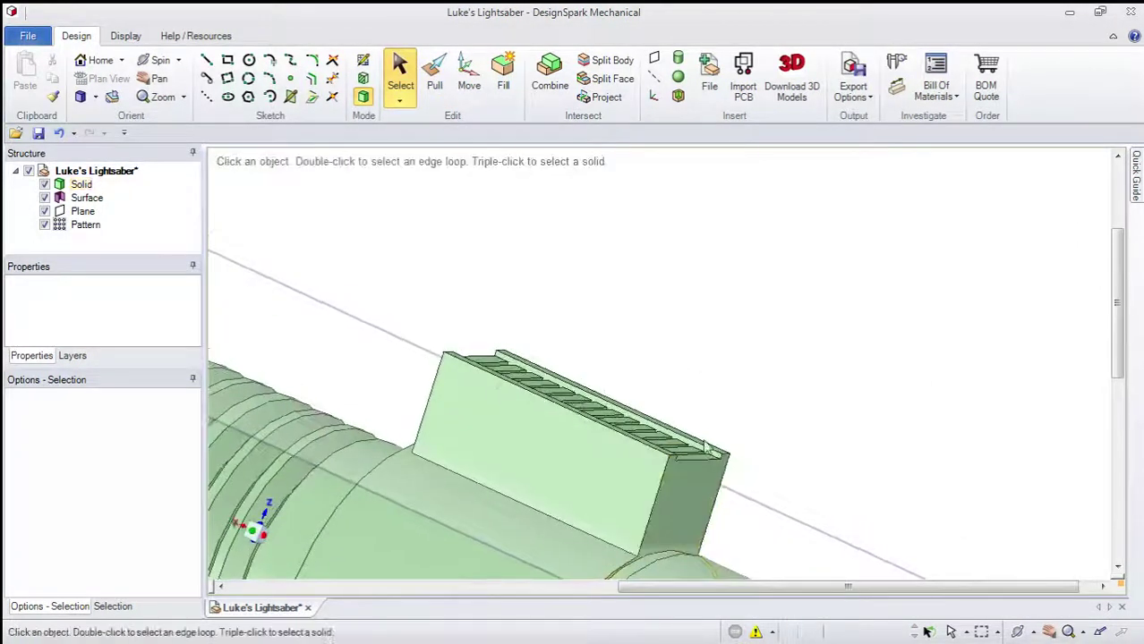
pyautogui.click(723, 483)
pyautogui.moveTo(723, 483); pyautogui.dragTo(664, 447, button='middle')
pyautogui.click(524, 546)
pyautogui.click(664, 447)
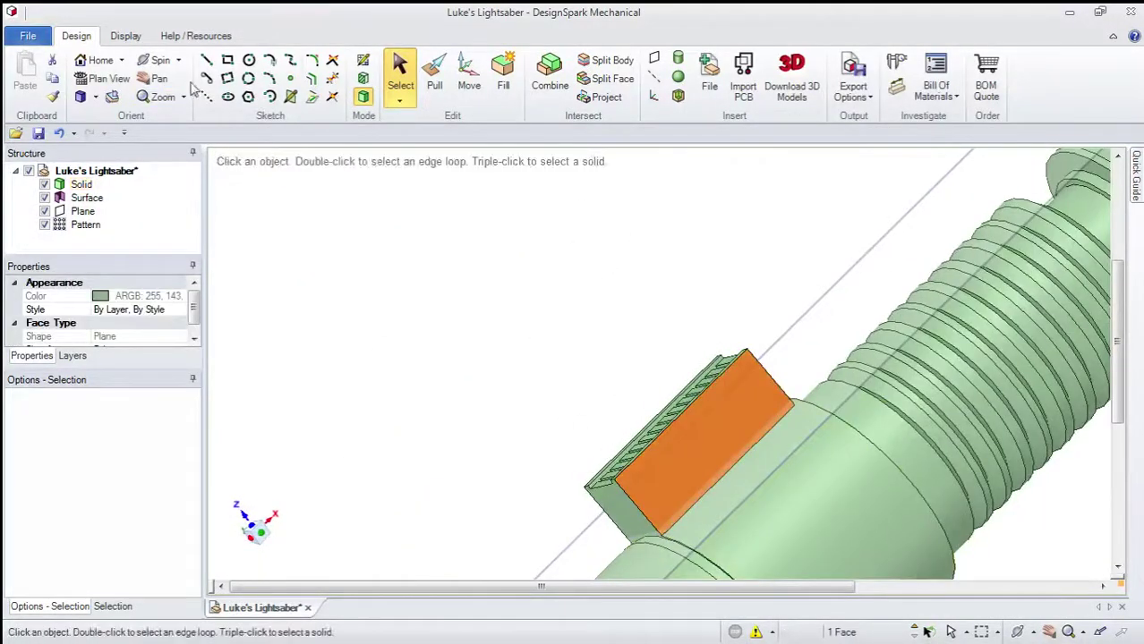
pyautogui.click(364, 64)
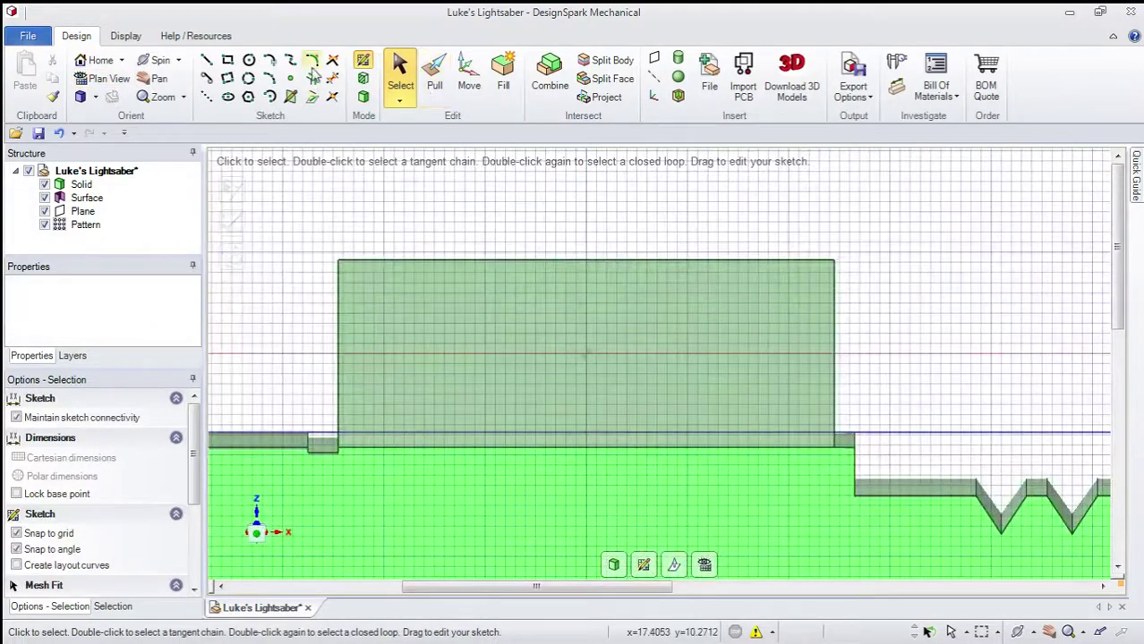
pyautogui.click(310, 79)
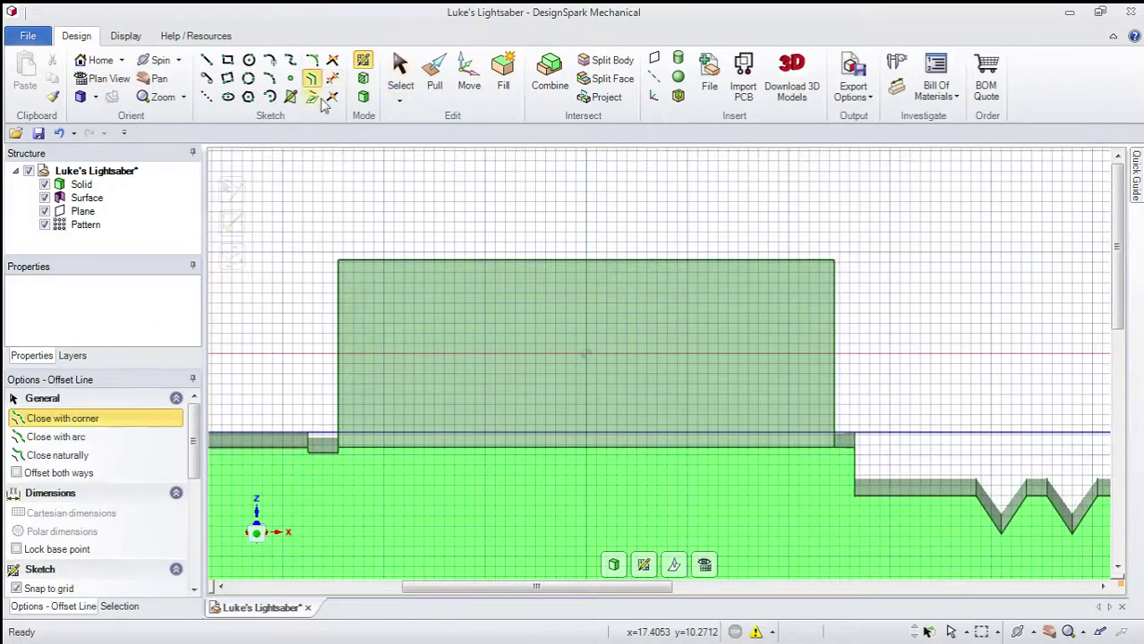
pyautogui.click(428, 260)
pyautogui.click(422, 284)
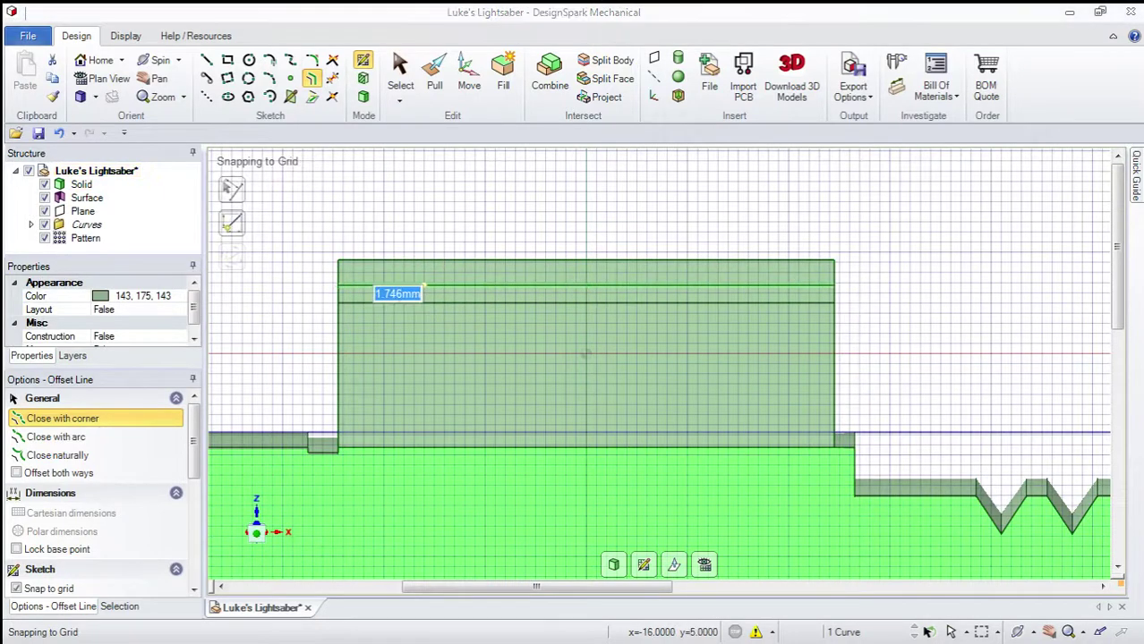
pyautogui.click(424, 310)
pyautogui.press('Escape')
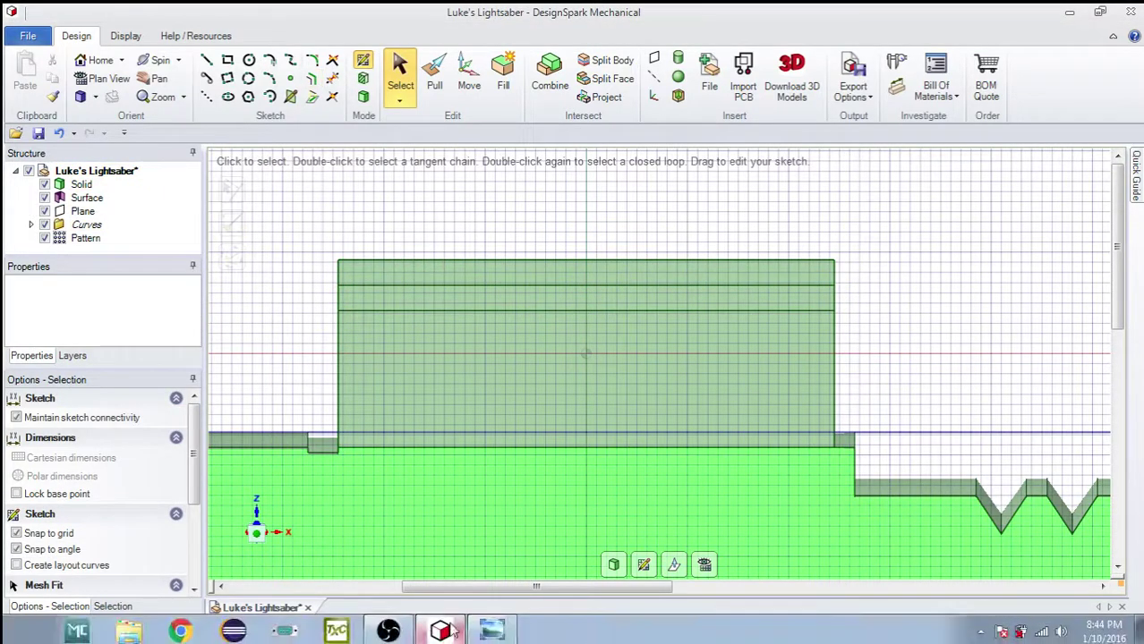
# Step: Check the control box's side band dimensions on the reference drawing in Windows Photo Viewer, and return to DesignSpark Mechanical
pyautogui.click(490, 632)
pyautogui.press('Right')
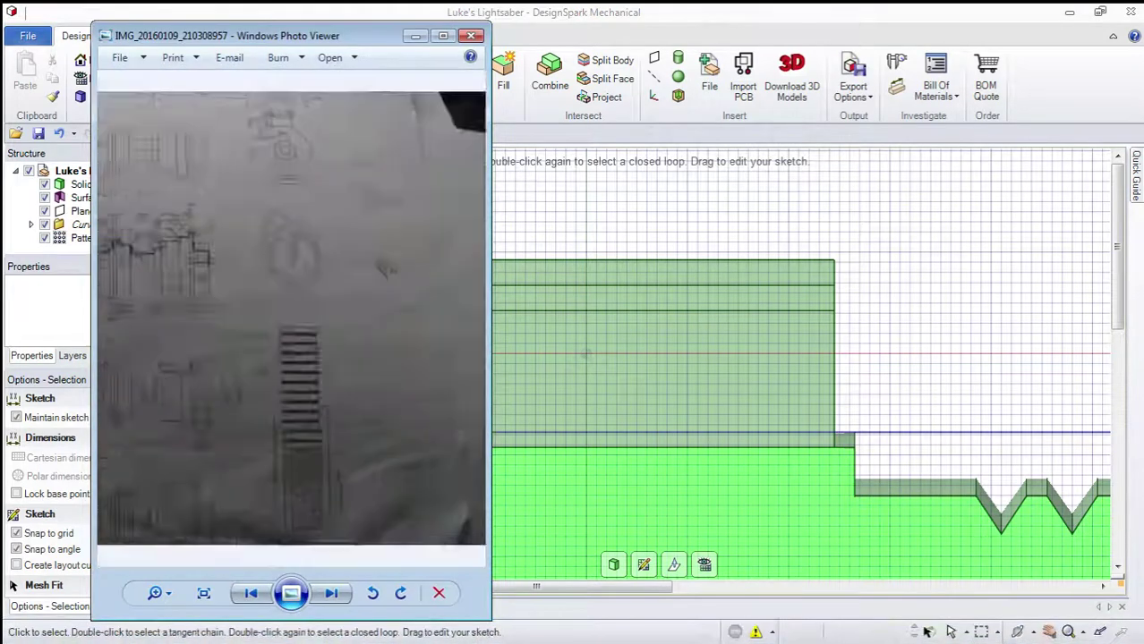
pyautogui.scroll(5, 291, 319)
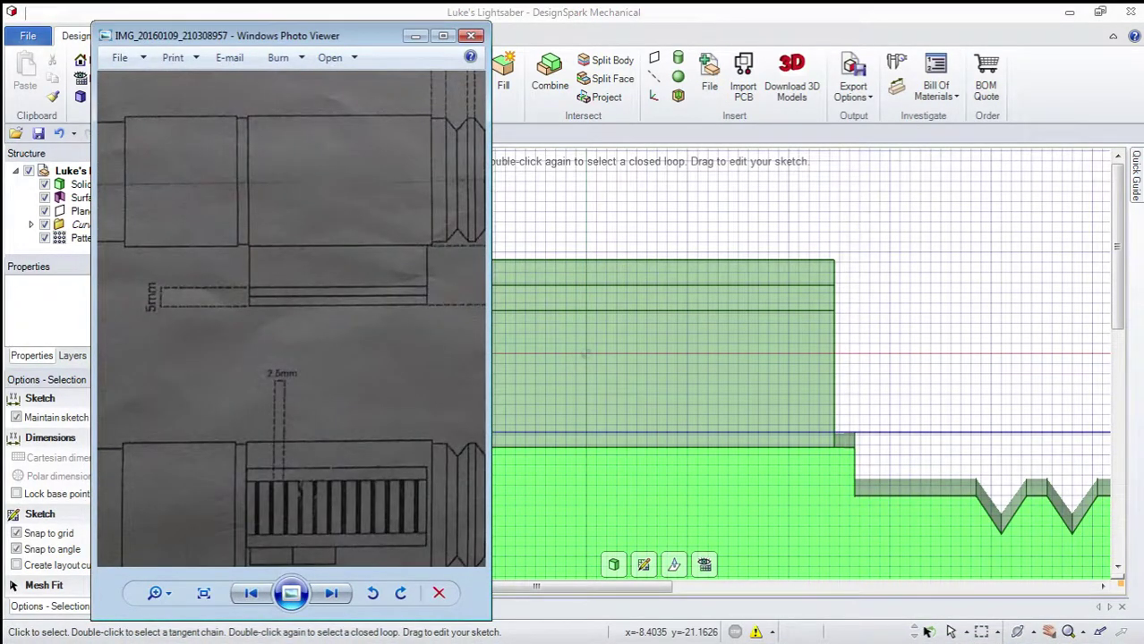
pyautogui.click(574, 305)
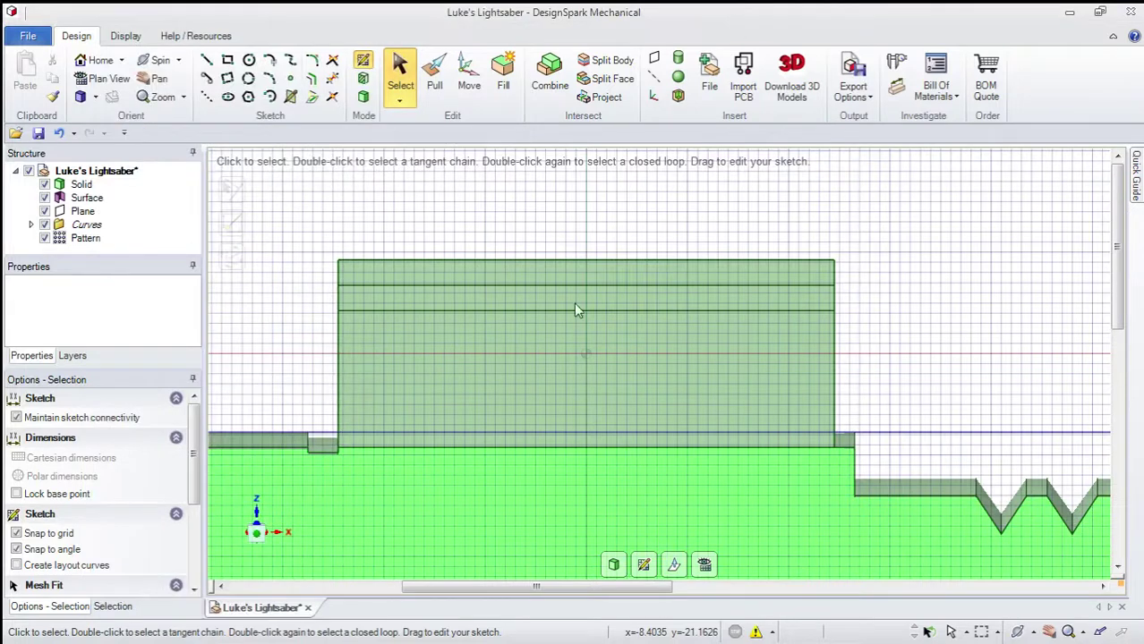
# Step: Switch to 3D mode and pull the side's outermost band outward 1 mm and the band below it 1.5 mm
pyautogui.click(362, 99)
pyautogui.click(428, 277)
pyautogui.click(443, 81)
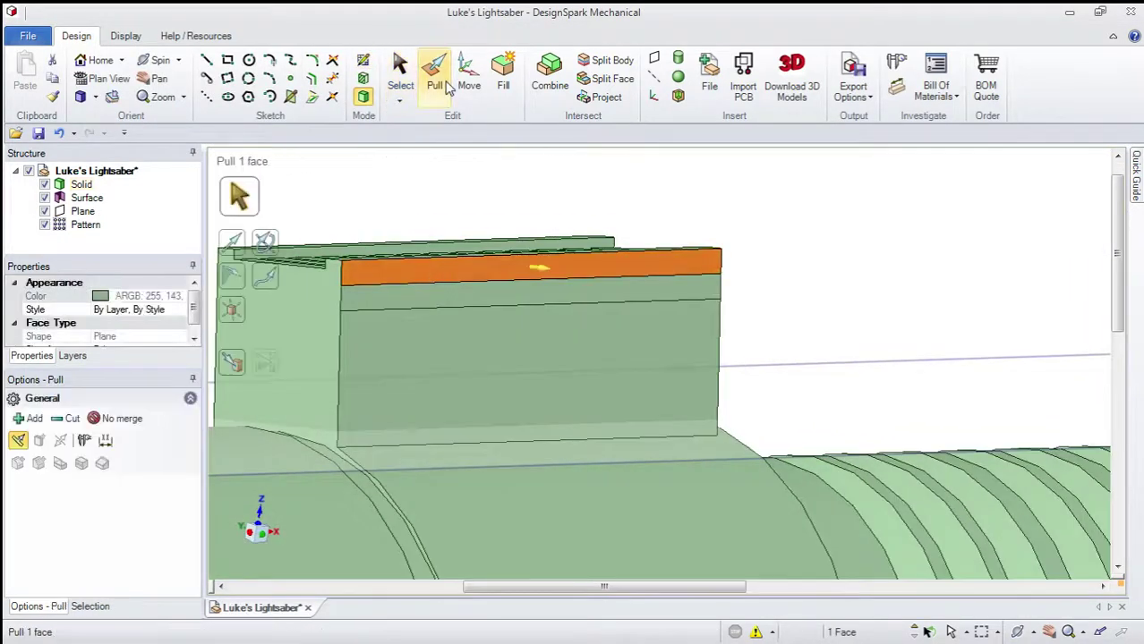
pyautogui.moveTo(535, 268); pyautogui.dragTo(540, 271)
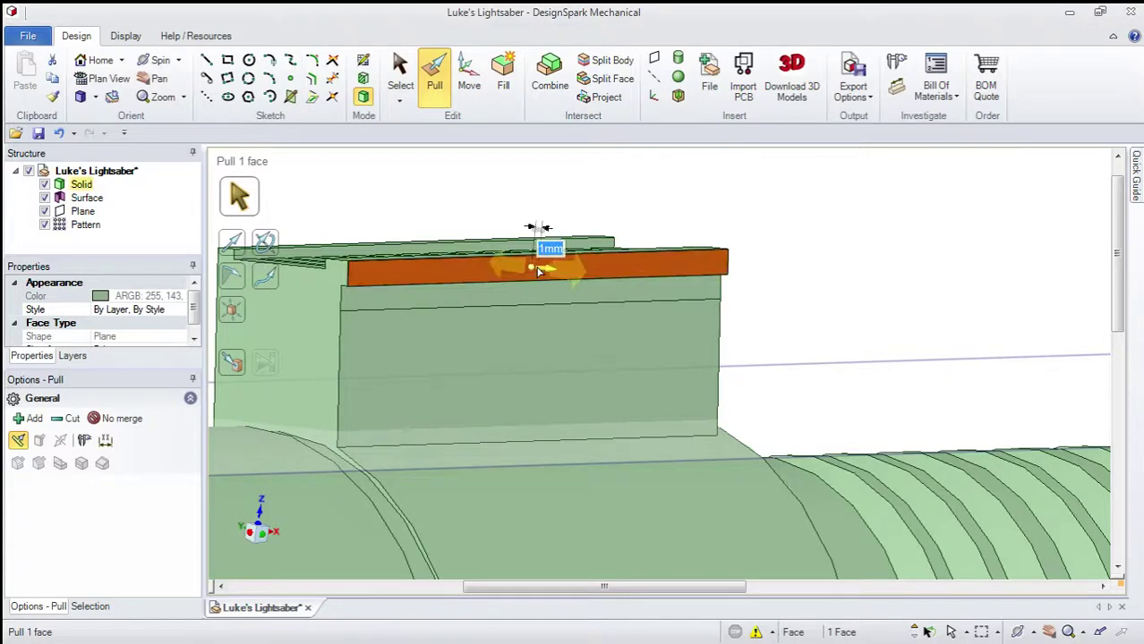
pyautogui.click(504, 293)
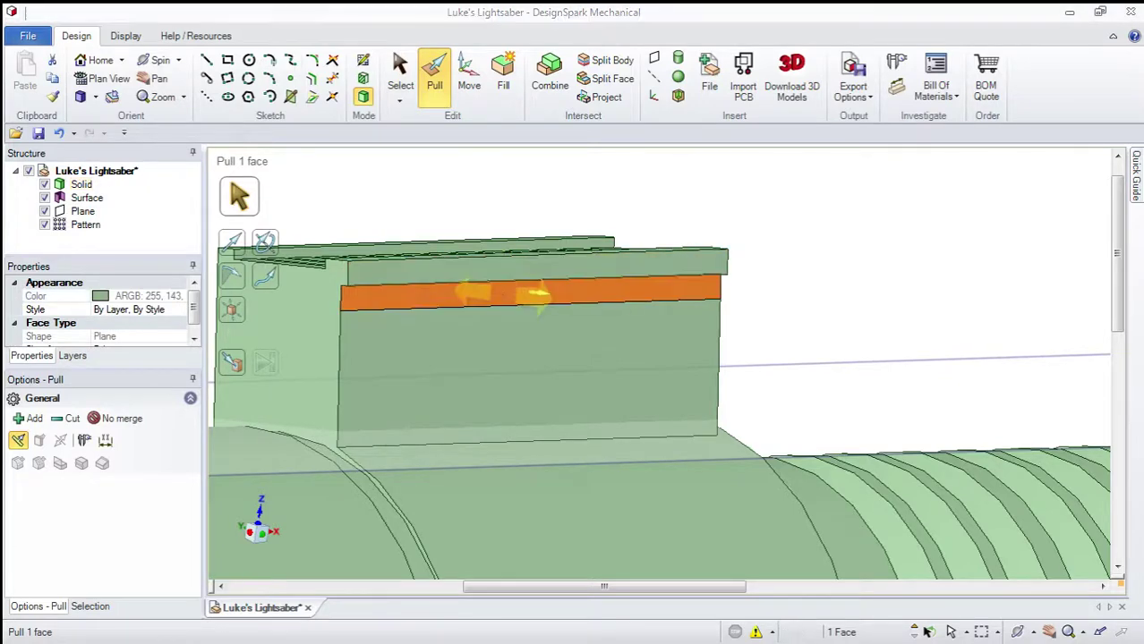
pyautogui.moveTo(537, 295); pyautogui.dragTo(540, 298)
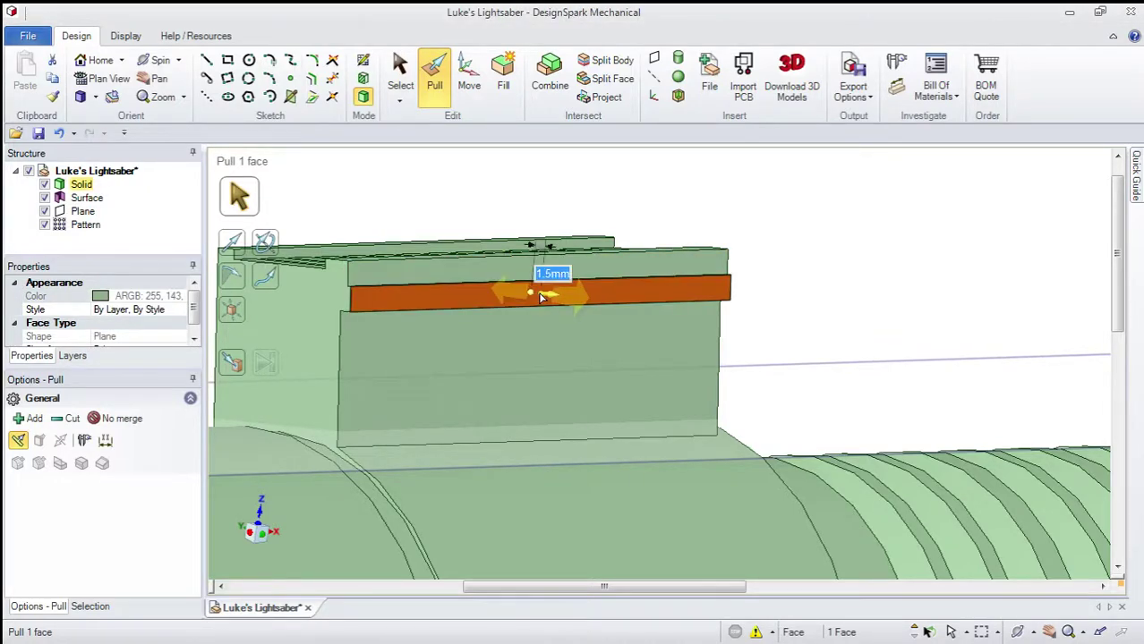
pyautogui.press('Escape')
pyautogui.press('Escape')
# Step: On the control box's opposite long side face, sketch two lengthwise offset lines below the outer edge, spaced about 2.5 mm apart
pyautogui.scroll(-4, 503, 298)
pyautogui.moveTo(468, 300); pyautogui.dragTo(629, 306, button='middle')
pyautogui.moveTo(369, 281); pyautogui.dragTo(264, 293, button='middle')
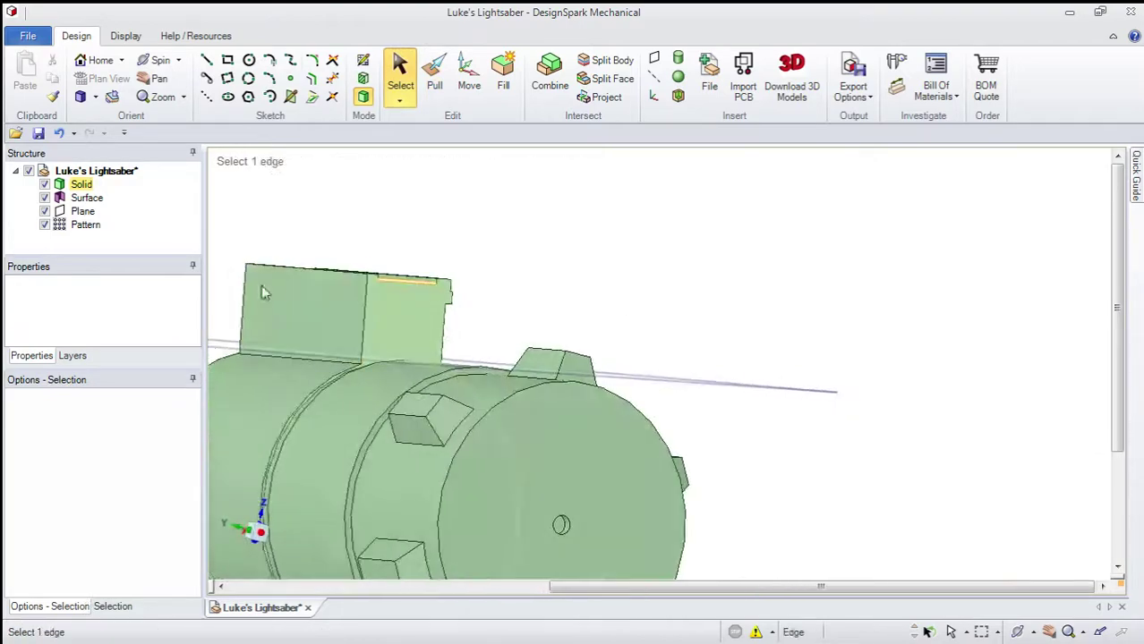
pyautogui.scroll(2, 264, 293)
pyautogui.click(291, 286)
pyautogui.click(362, 60)
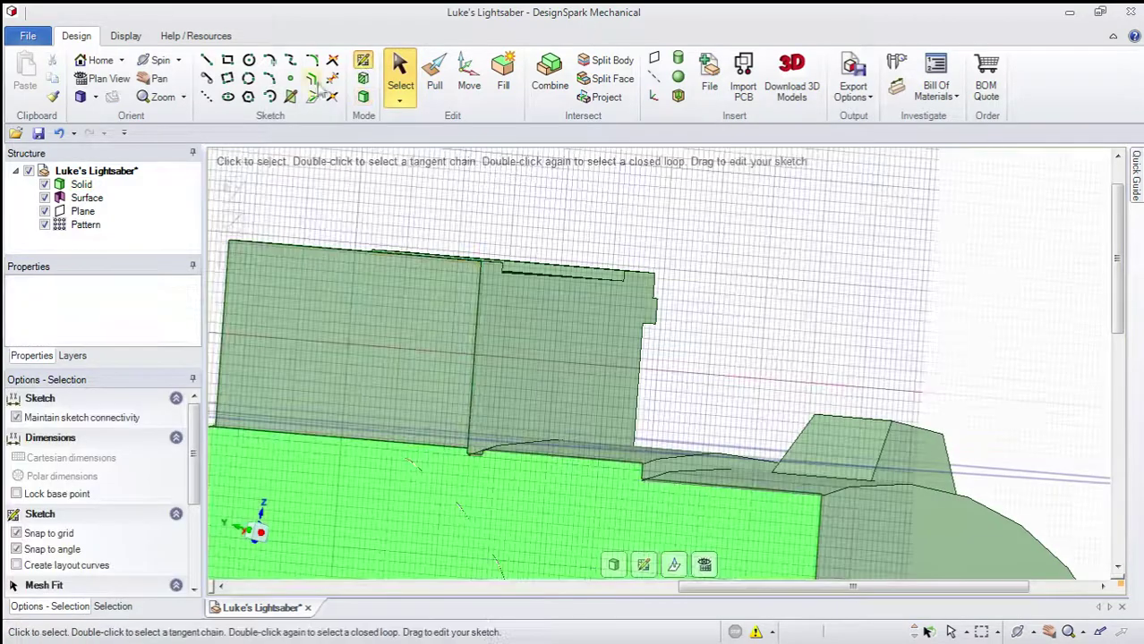
pyautogui.click(103, 77)
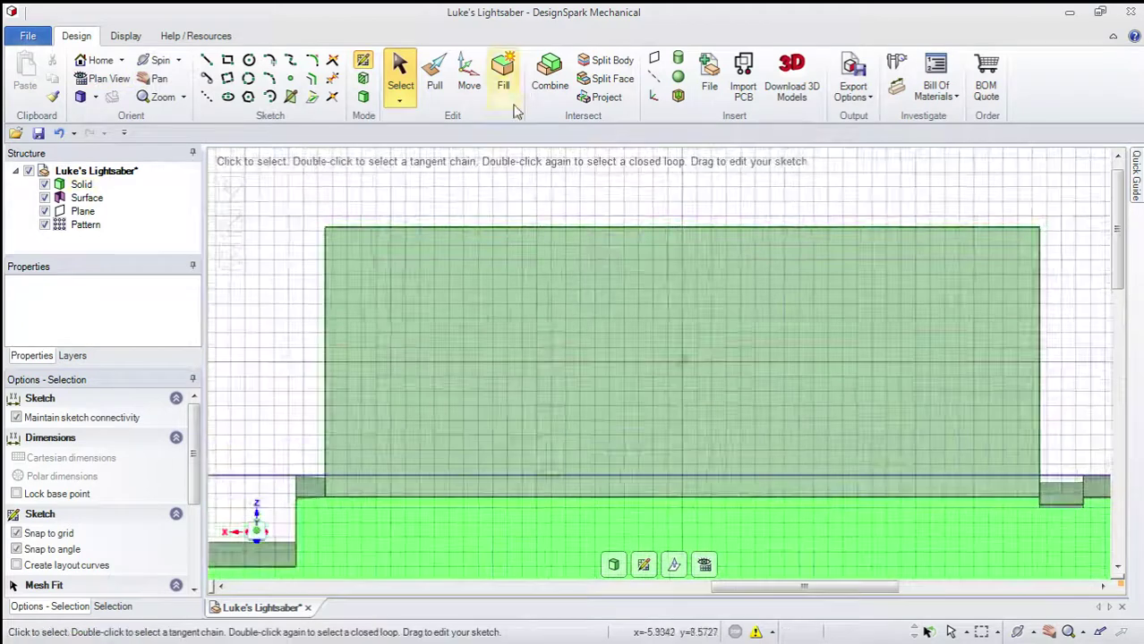
pyautogui.click(311, 78)
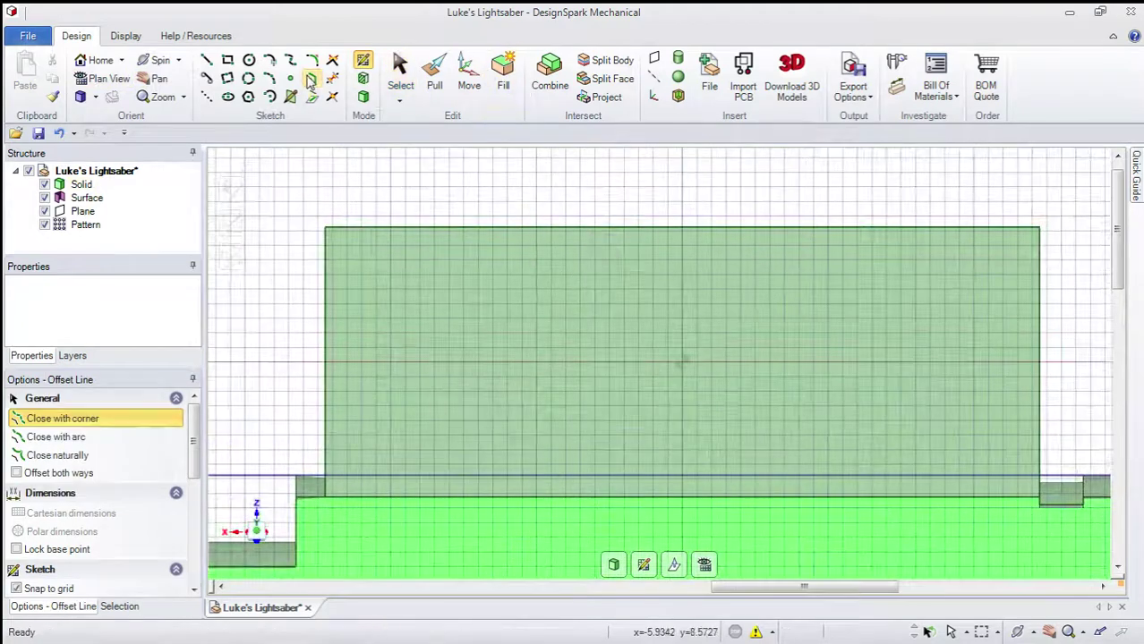
pyautogui.click(493, 228)
pyautogui.click(492, 261)
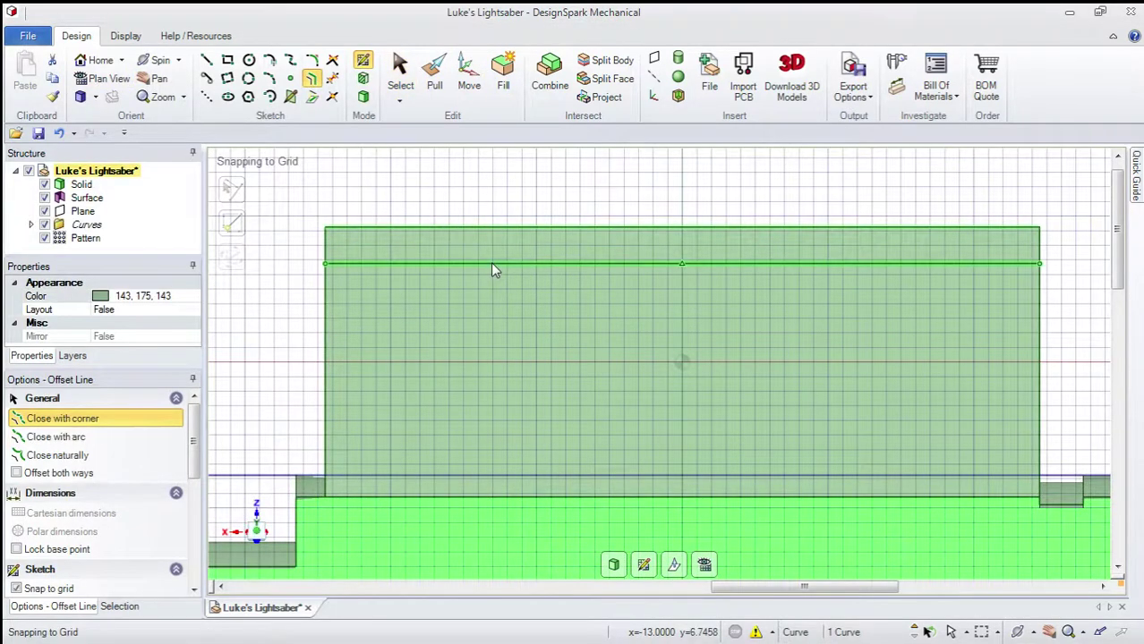
pyautogui.click(477, 301)
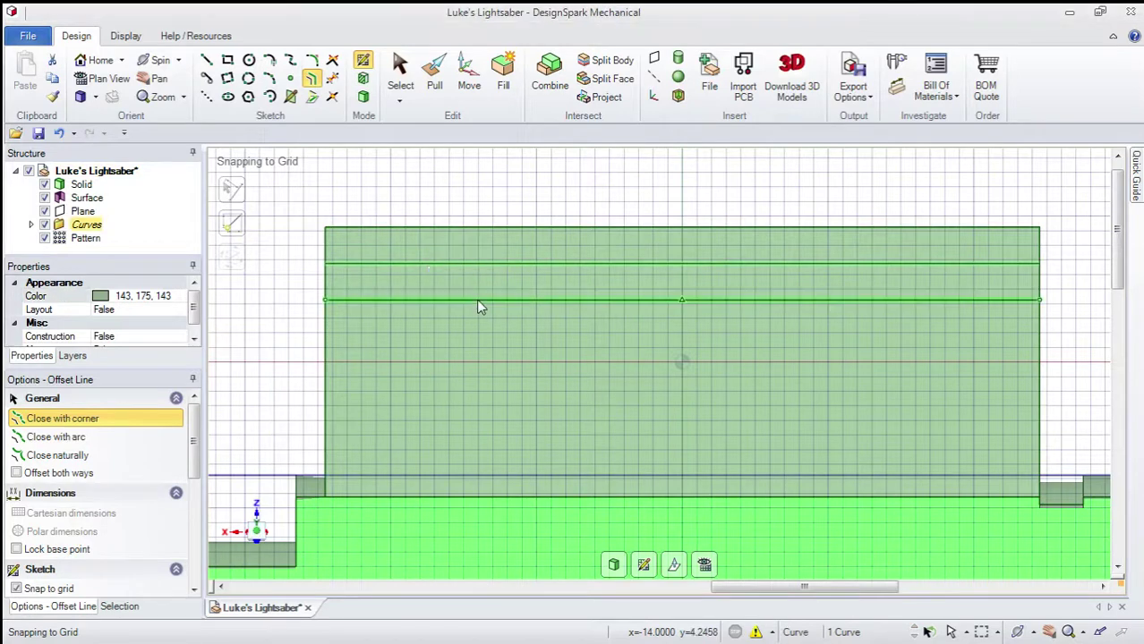
pyautogui.press('Escape')
# Step: In 3D mode, pull the opposite side's outermost band outward 1 mm and the band below it 1.5 mm
pyautogui.click(358, 101)
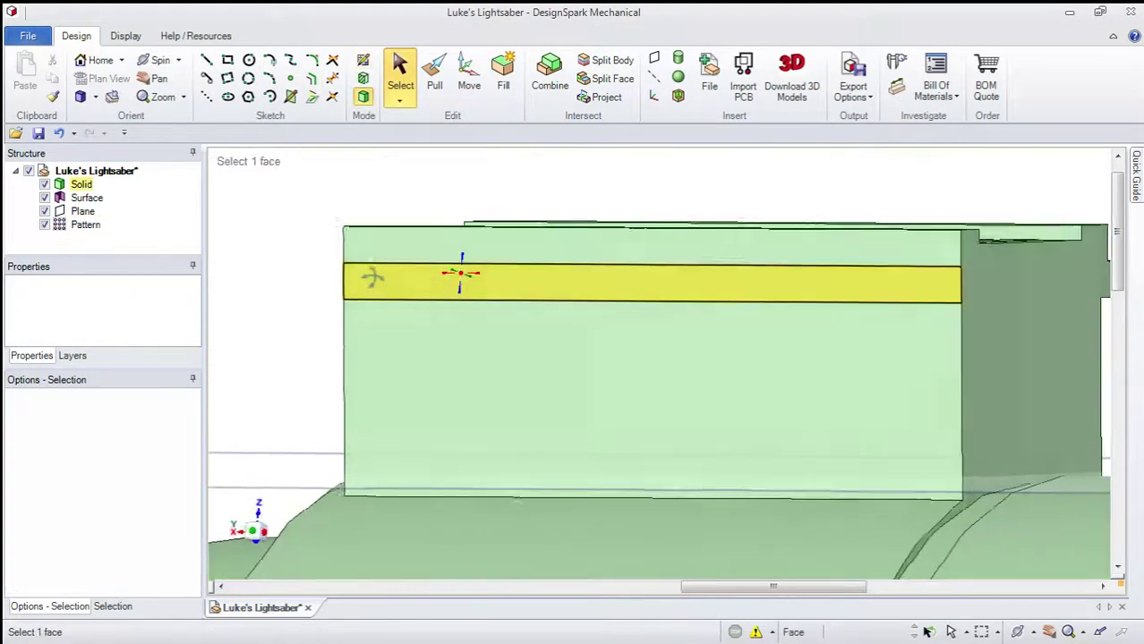
pyautogui.click(467, 266)
pyautogui.press('p')
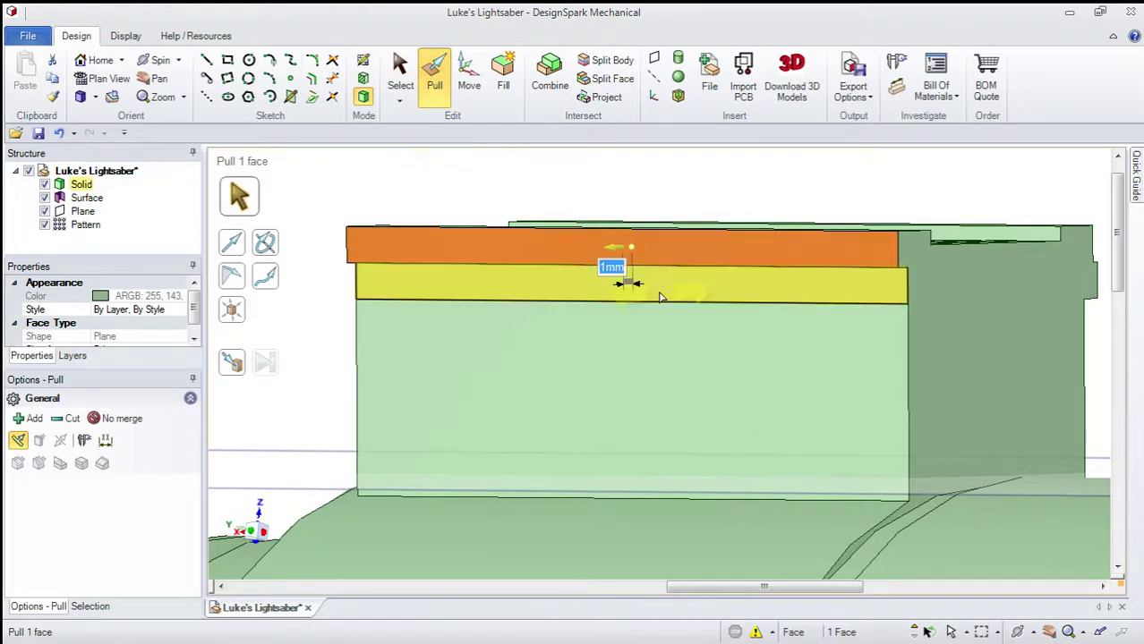
pyautogui.click(664, 292)
pyautogui.moveTo(626, 287); pyautogui.dragTo(618, 286)
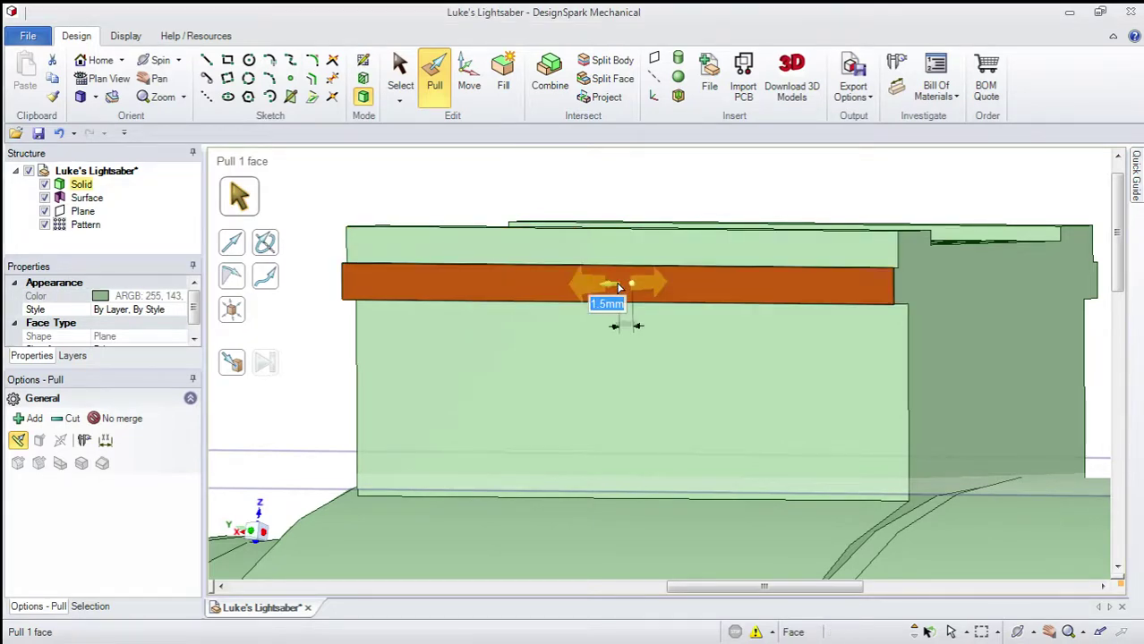
pyautogui.press('Escape')
# Step: Review the control box from several angles and examine the reference drawing's plan and end views in Windows Photo Viewer for remaining details
pyautogui.scroll(-5, 653, 287)
pyautogui.moveTo(759, 296); pyautogui.dragTo(524, 358, button='middle')
pyautogui.scroll(-3, 819, 337)
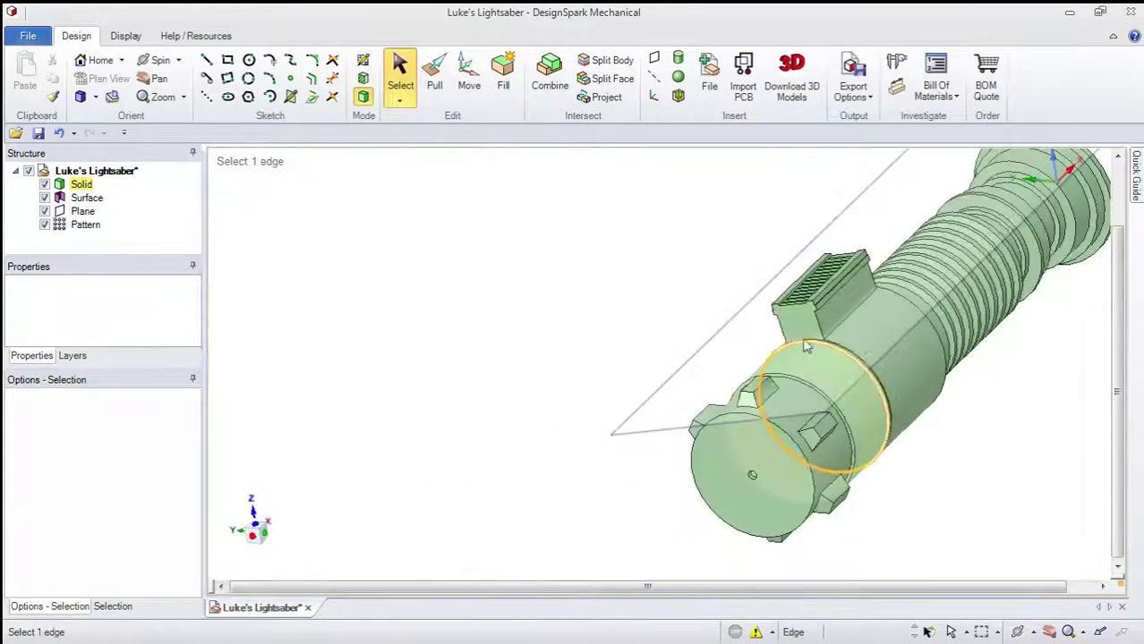
pyautogui.moveTo(806, 347); pyautogui.dragTo(881, 320, button='middle')
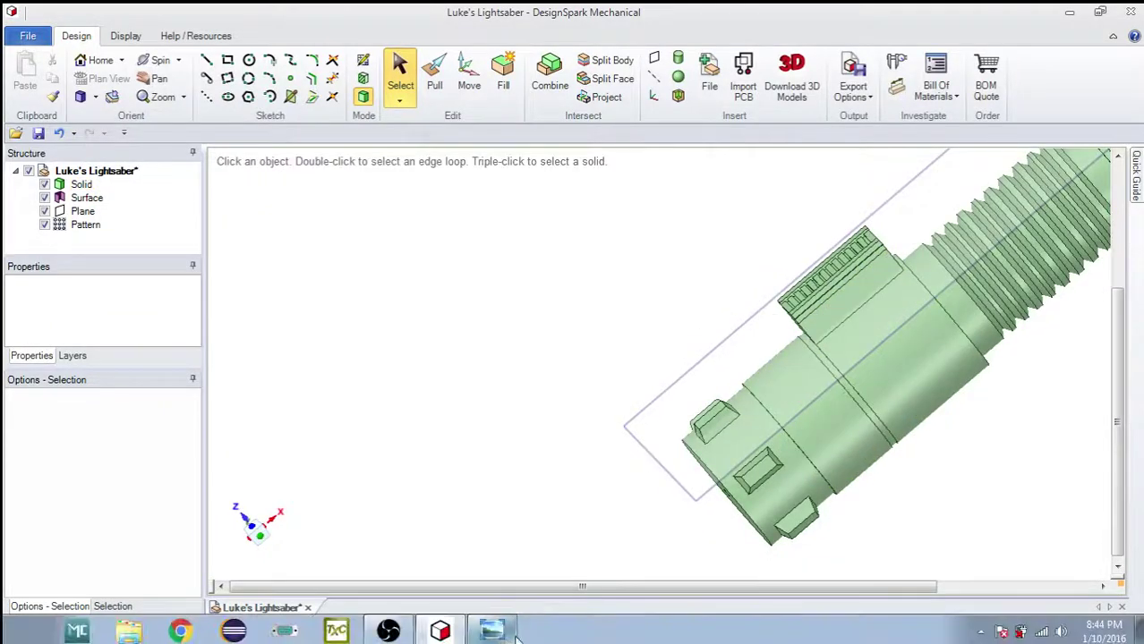
pyautogui.click(506, 632)
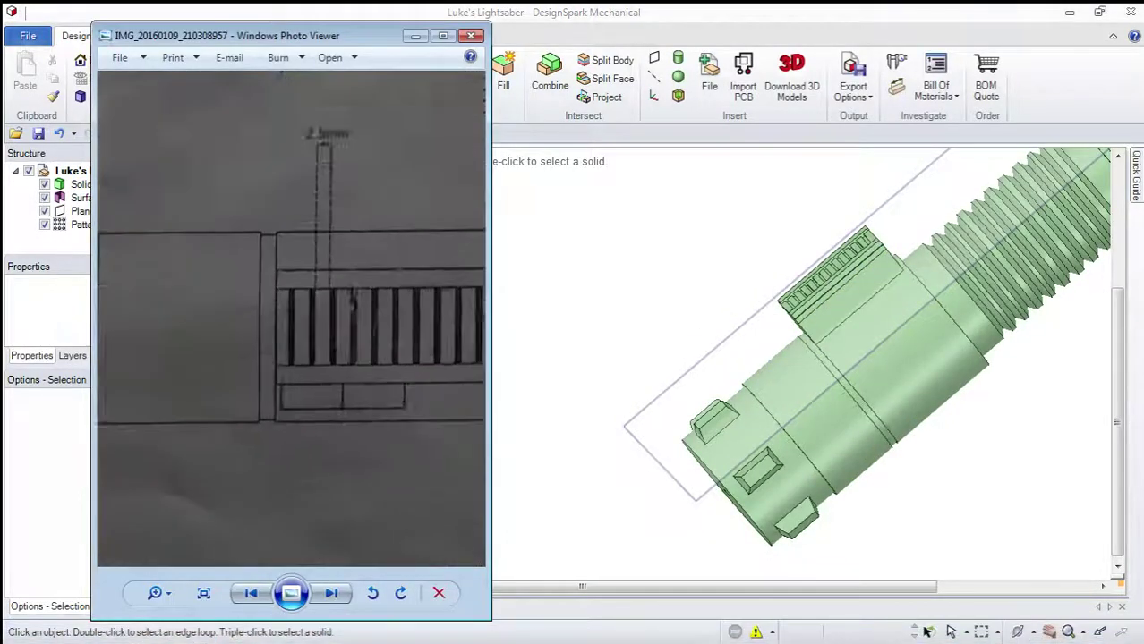
pyautogui.scroll(-7, 353, 300)
pyautogui.scroll(5, 350, 438)
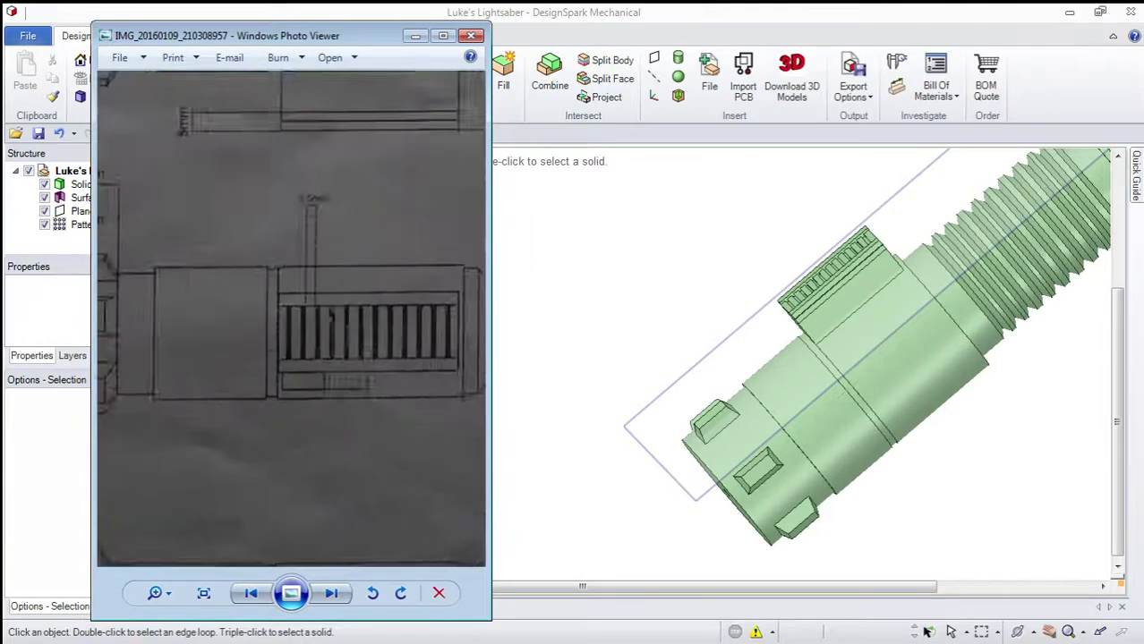
pyautogui.scroll(-6, 291, 318)
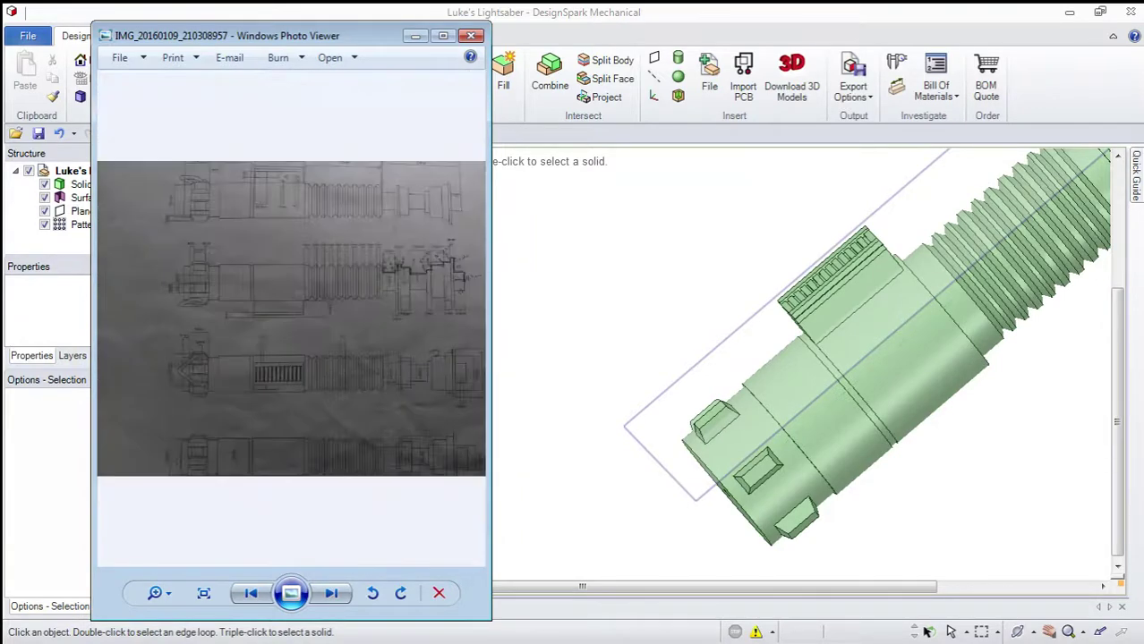
pyautogui.moveTo(376, 318); pyautogui.dragTo(211, 318)
pyautogui.scroll(5, 344, 256)
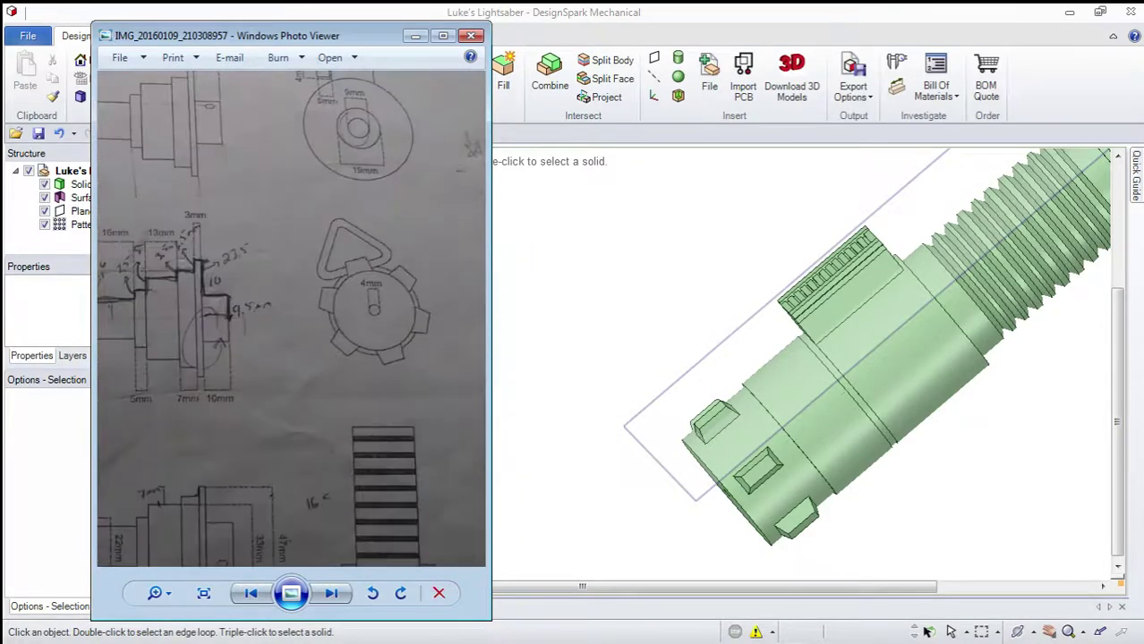
pyautogui.moveTo(344, 256); pyautogui.dragTo(346, 318)
pyautogui.scroll(3, 360, 117)
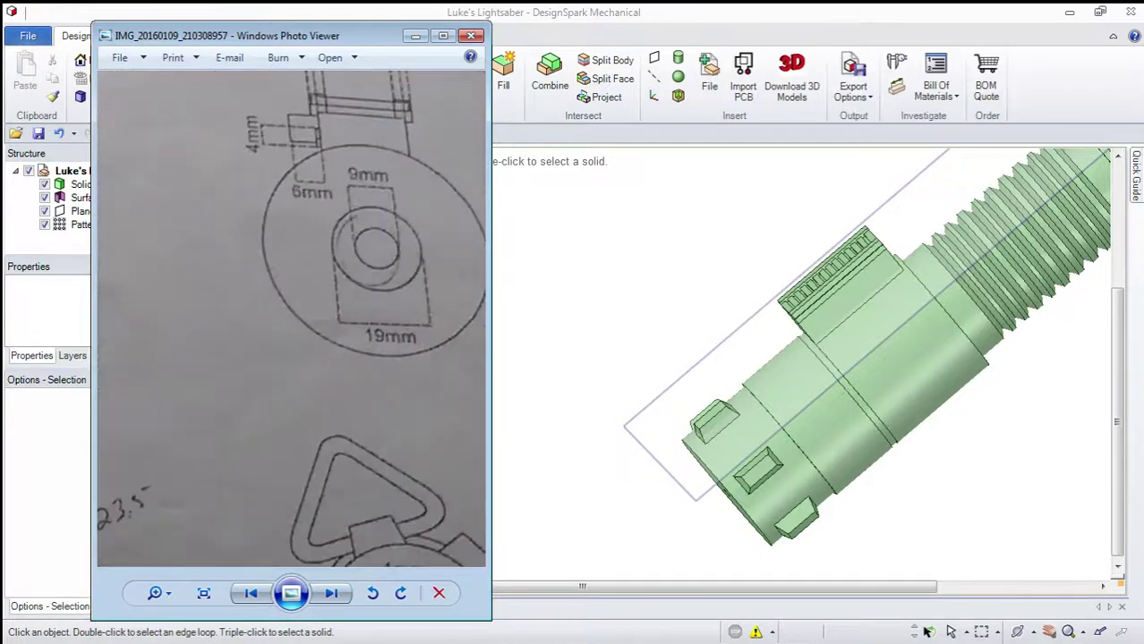
# Step: Examine the reference drawing's end view for the small block's dimensions and identify the control box side face it belongs on
pyautogui.scroll(-5, 332, 130)
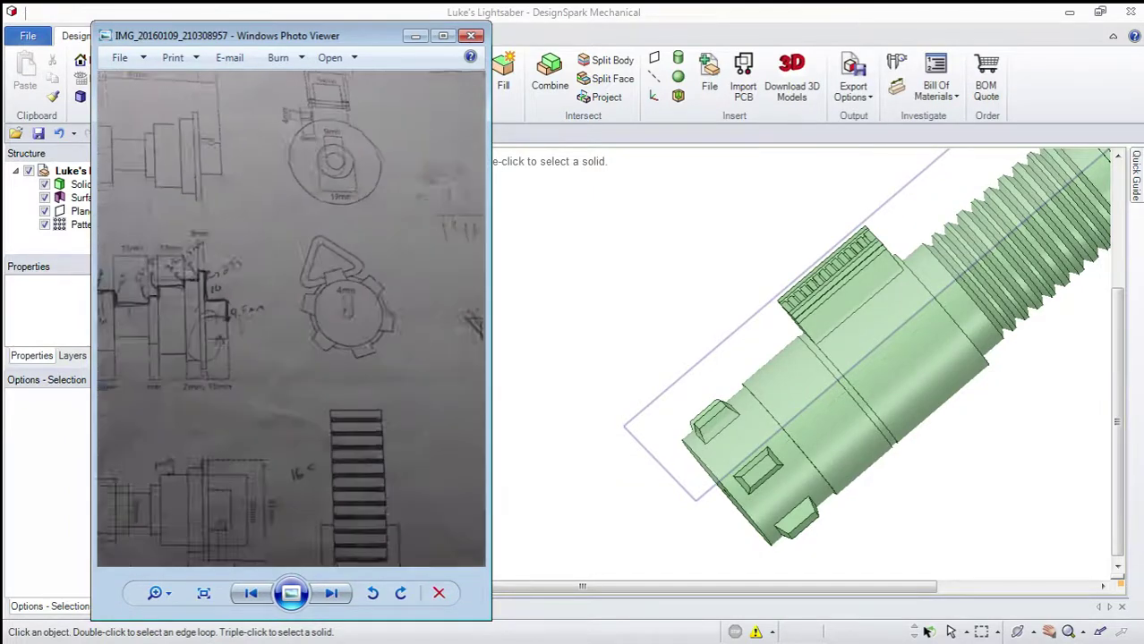
pyautogui.scroll(6, 335, 139)
pyautogui.moveTo(335, 139); pyautogui.dragTo(335, 262)
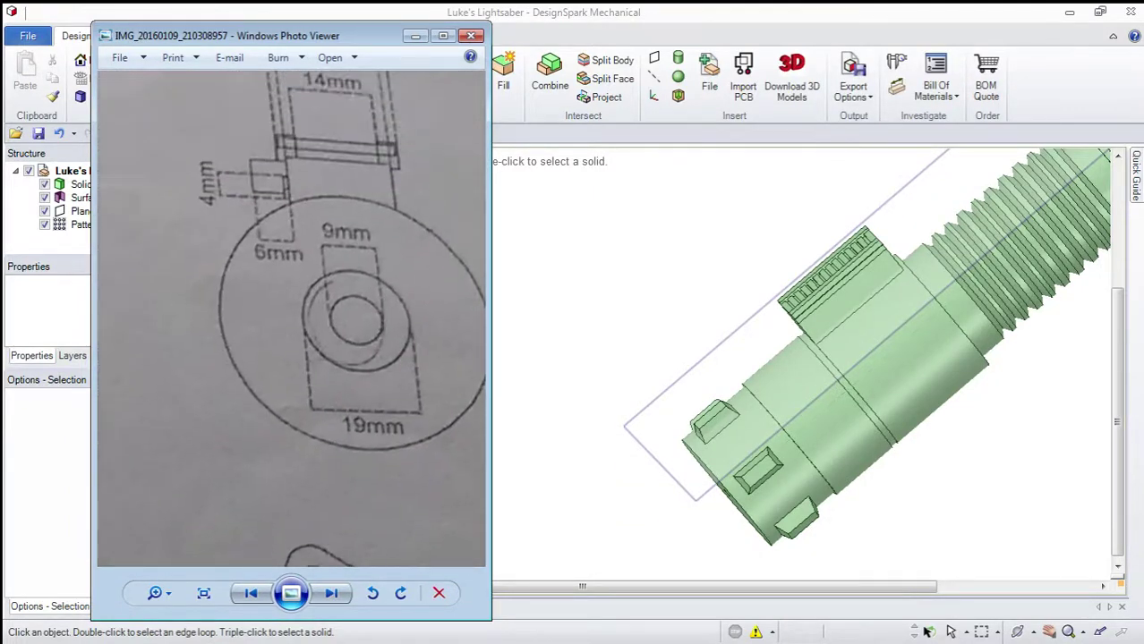
pyautogui.click(597, 309)
pyautogui.moveTo(597, 309)
pyautogui.mouseDown(button='middle')
pyautogui.moveTo(649, 299)
pyautogui.moveTo(609, 306)
pyautogui.mouseUp(button='middle')
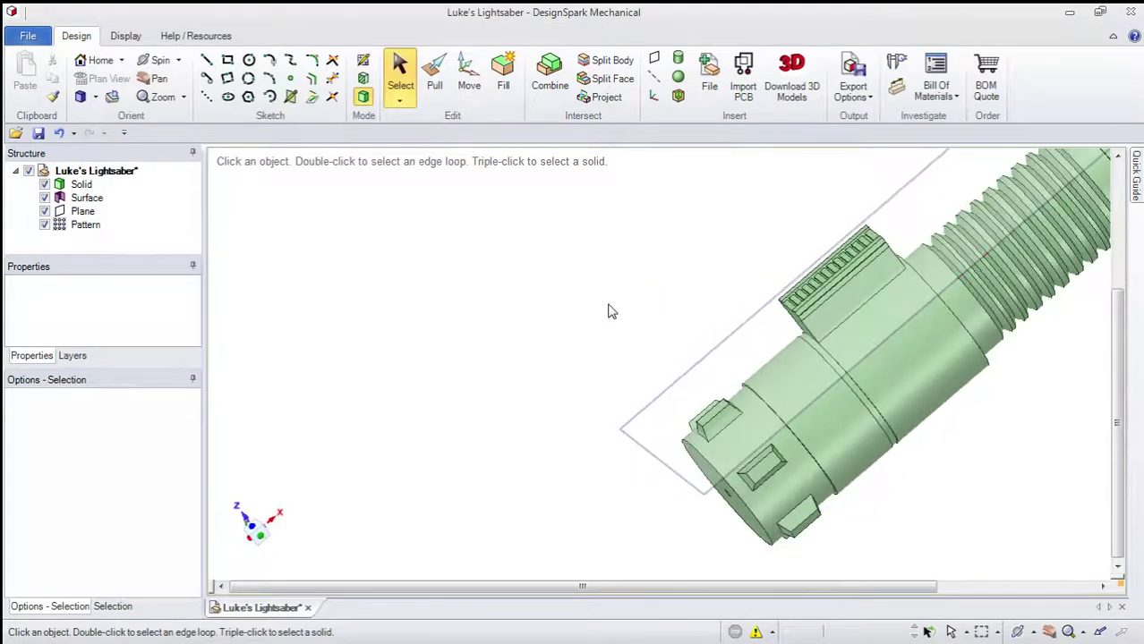
pyautogui.moveTo(459, 641)
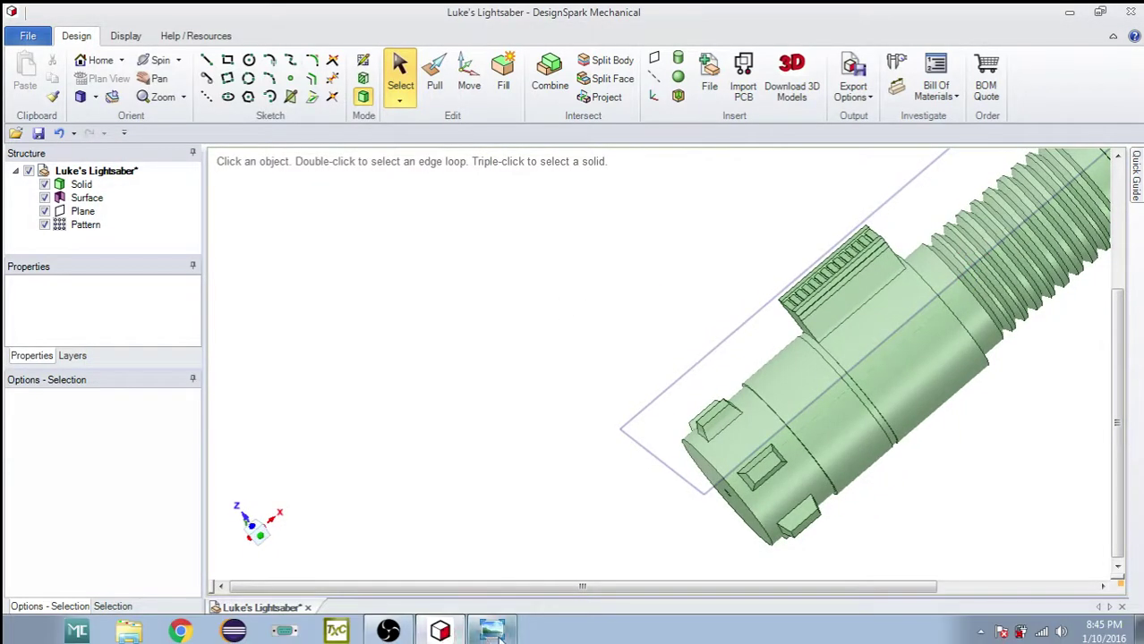
pyautogui.click(850, 291)
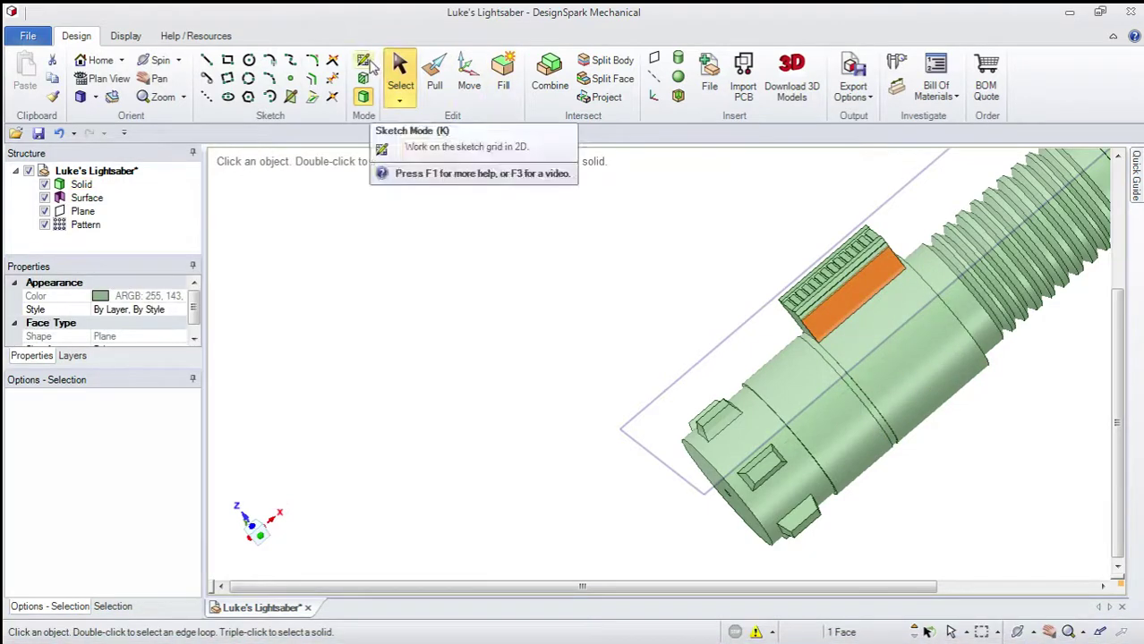
# Step: Compare the reference drawing's end view with its side and plan views to locate the small block on the control box
pyautogui.click(493, 632)
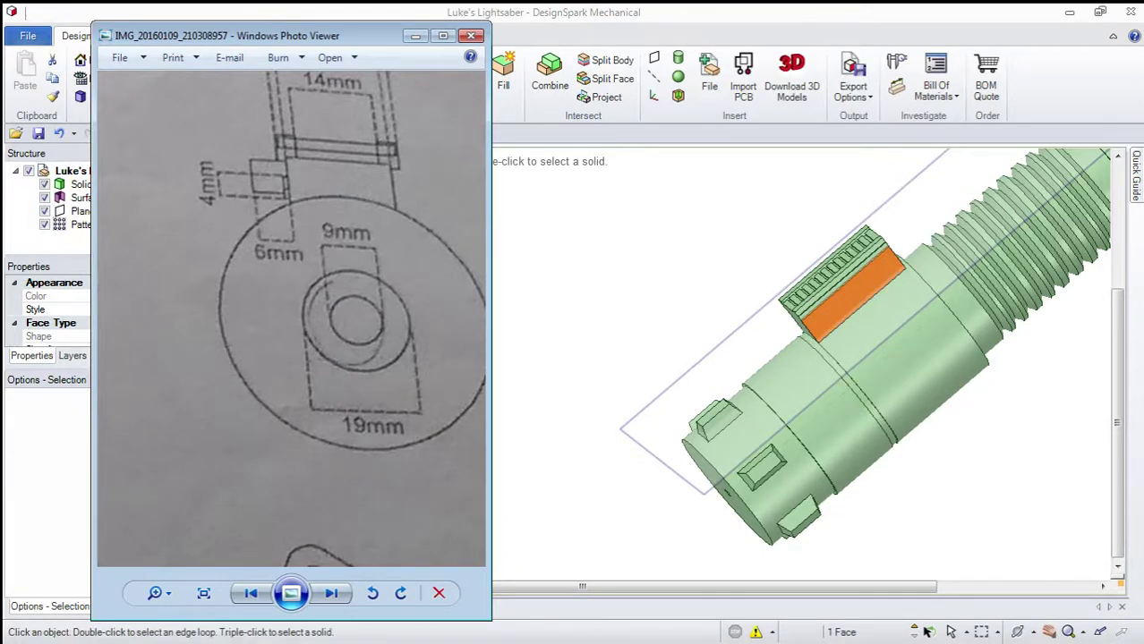
pyautogui.scroll(-2, 242, 161)
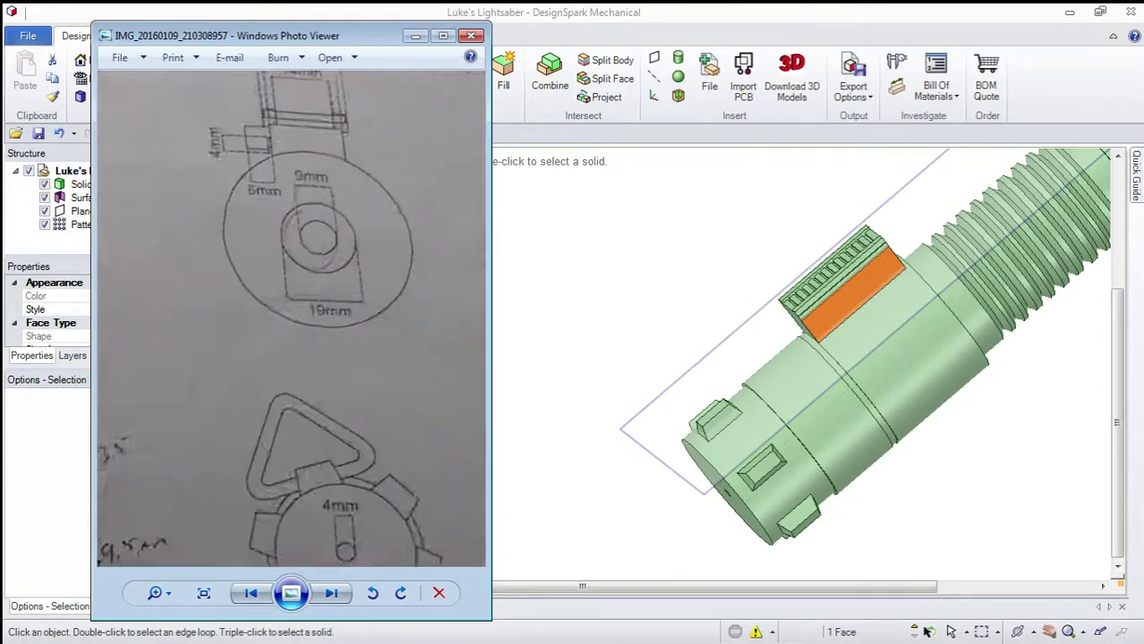
pyautogui.scroll(4, 247, 170)
pyautogui.moveTo(247, 170); pyautogui.dragTo(258, 276)
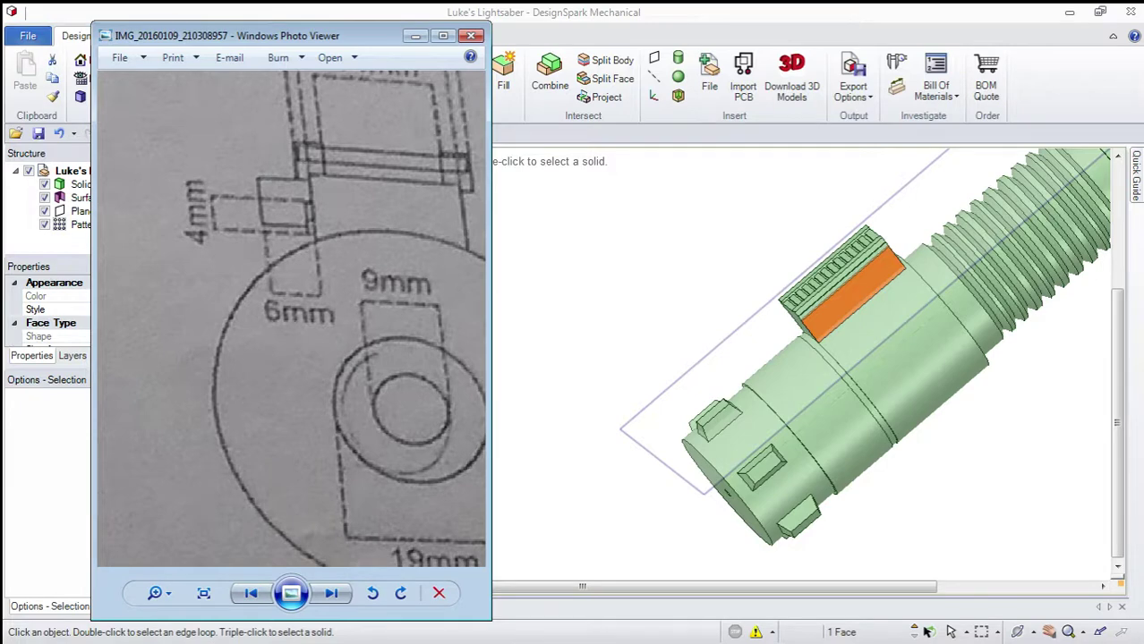
pyautogui.scroll(2, 292, 249)
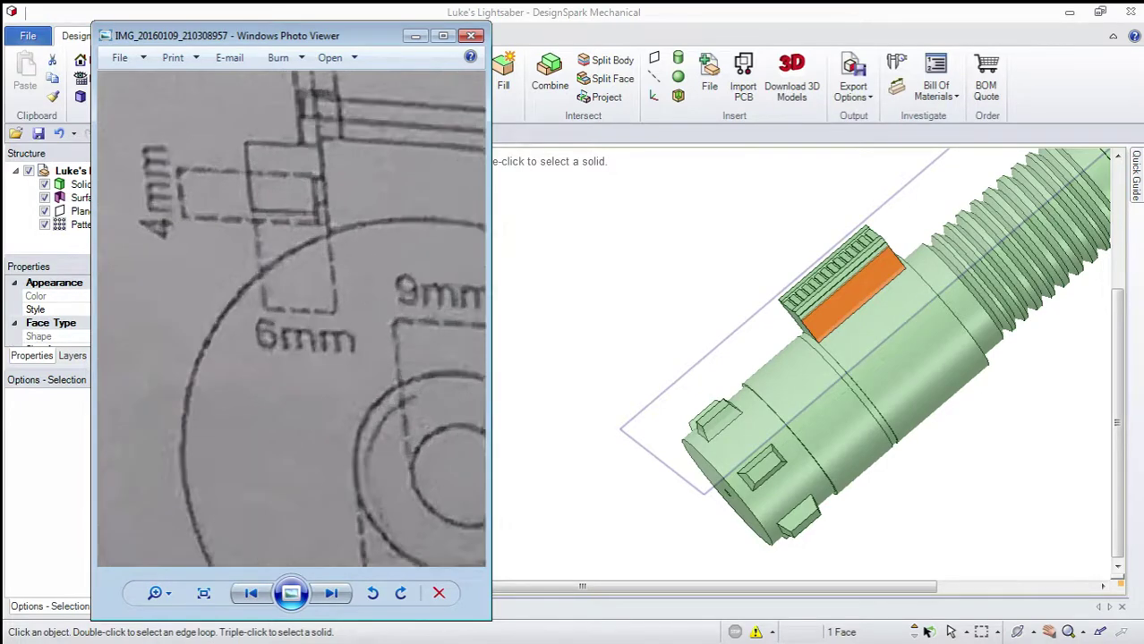
pyautogui.scroll(-7, 288, 252)
pyautogui.moveTo(229, 281); pyautogui.dragTo(434, 256)
pyautogui.moveTo(199, 358); pyautogui.dragTo(372, 235)
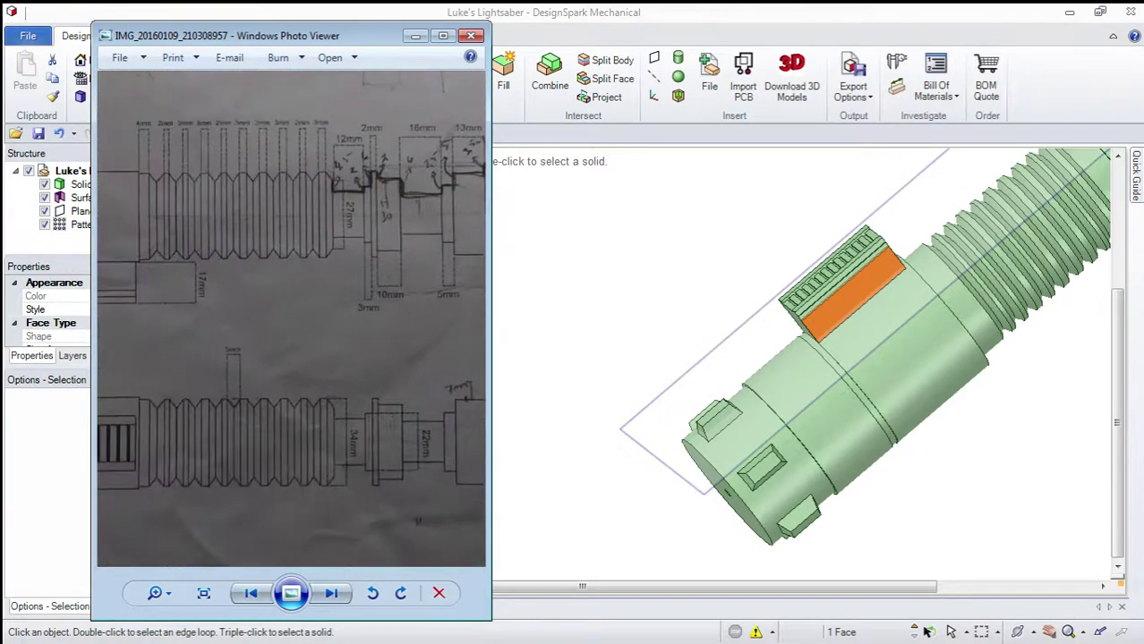
pyautogui.moveTo(259, 340); pyautogui.dragTo(358, 255)
pyautogui.moveTo(233, 305); pyautogui.dragTo(370, 275)
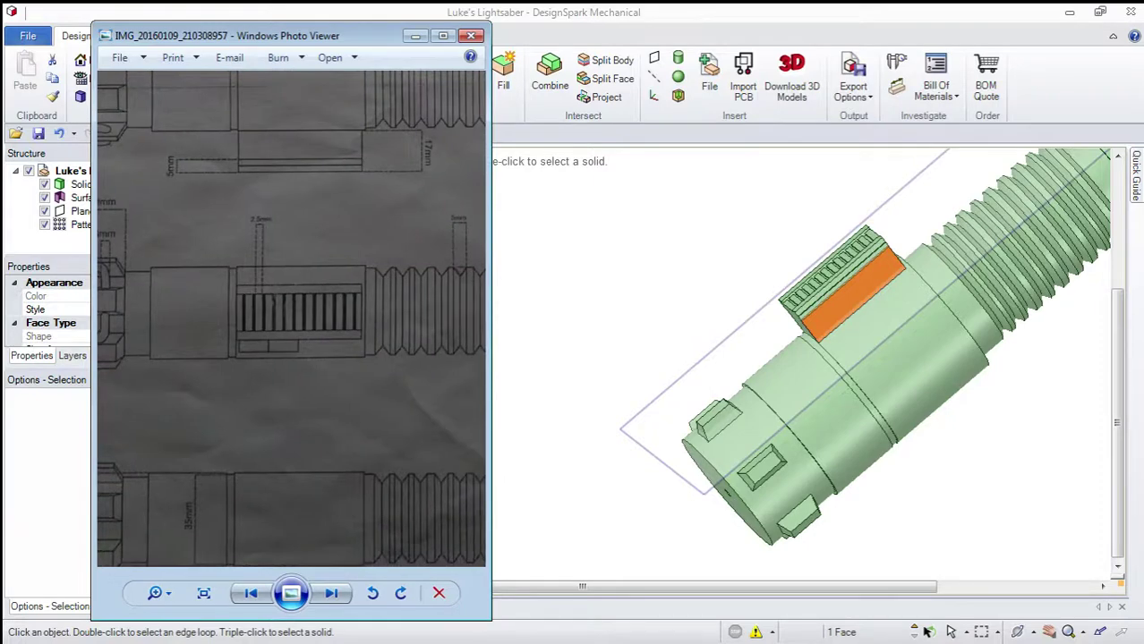
pyautogui.moveTo(274, 303); pyautogui.dragTo(167, 327)
pyautogui.click(913, 433)
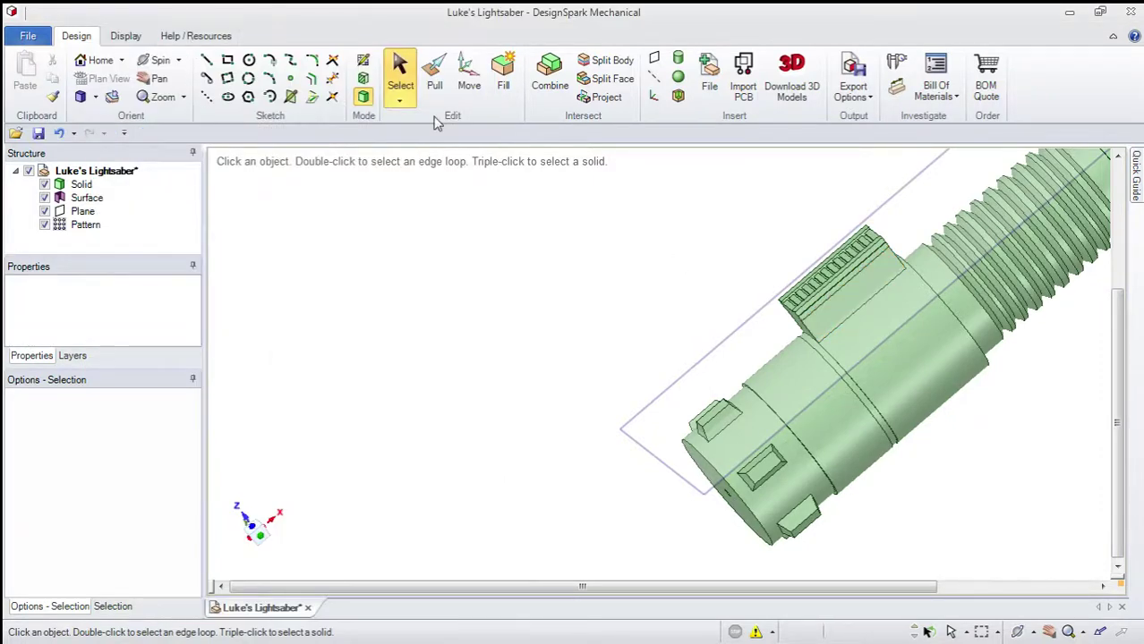
# Step: Start a sketch on the control box's lower side face in plan view and check the small block's layout in the reference drawing
pyautogui.click(848, 304)
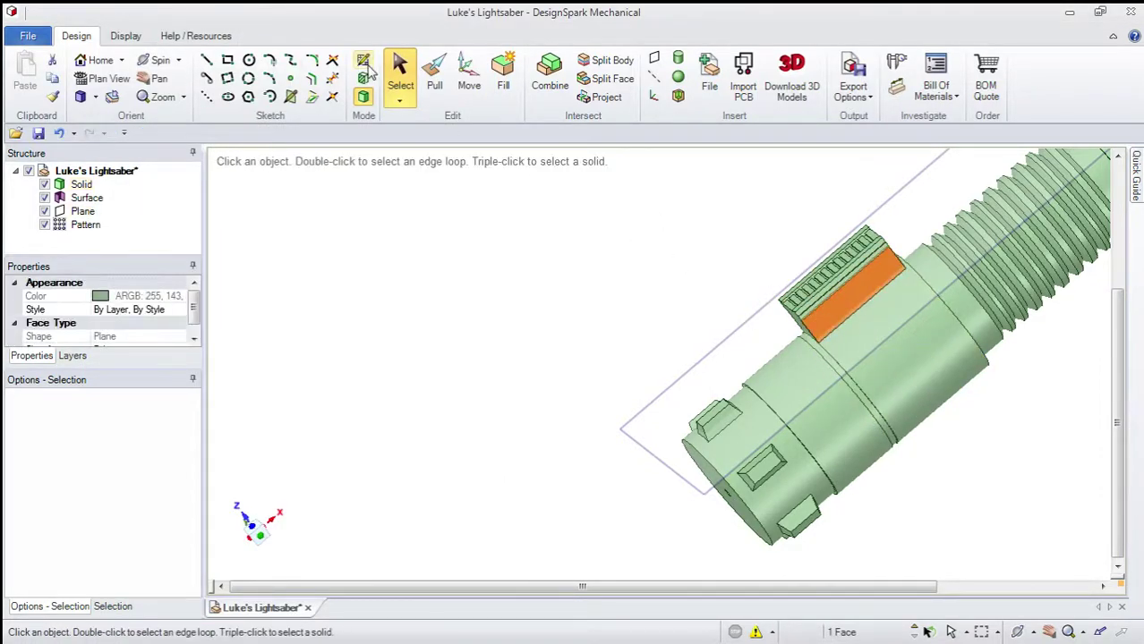
pyautogui.click(364, 63)
pyautogui.click(106, 79)
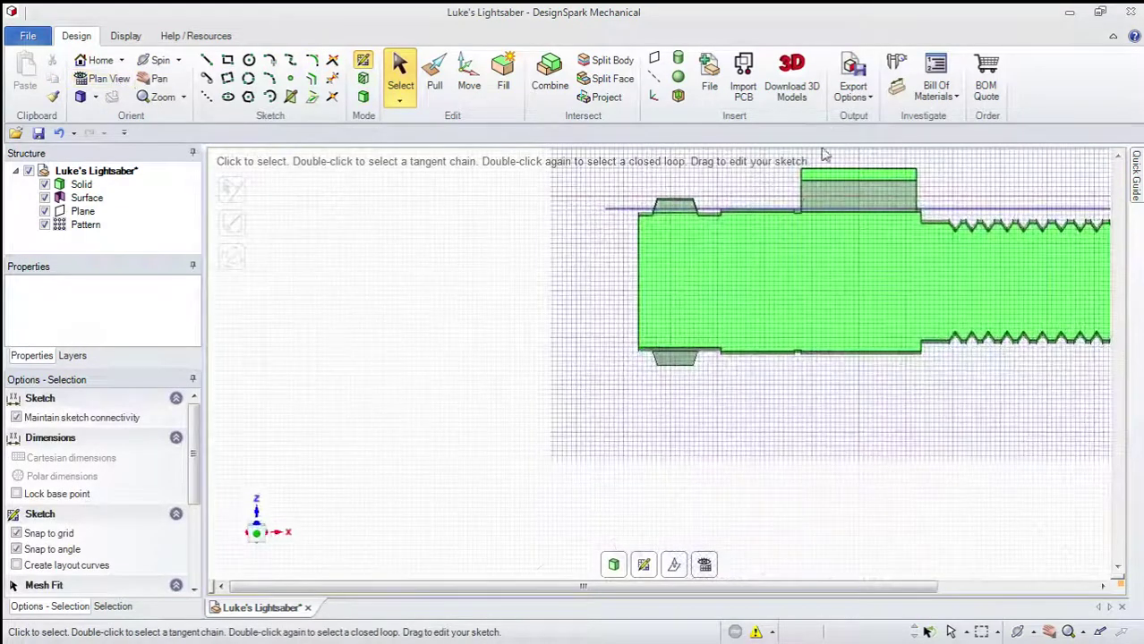
pyautogui.scroll(5, 879, 154)
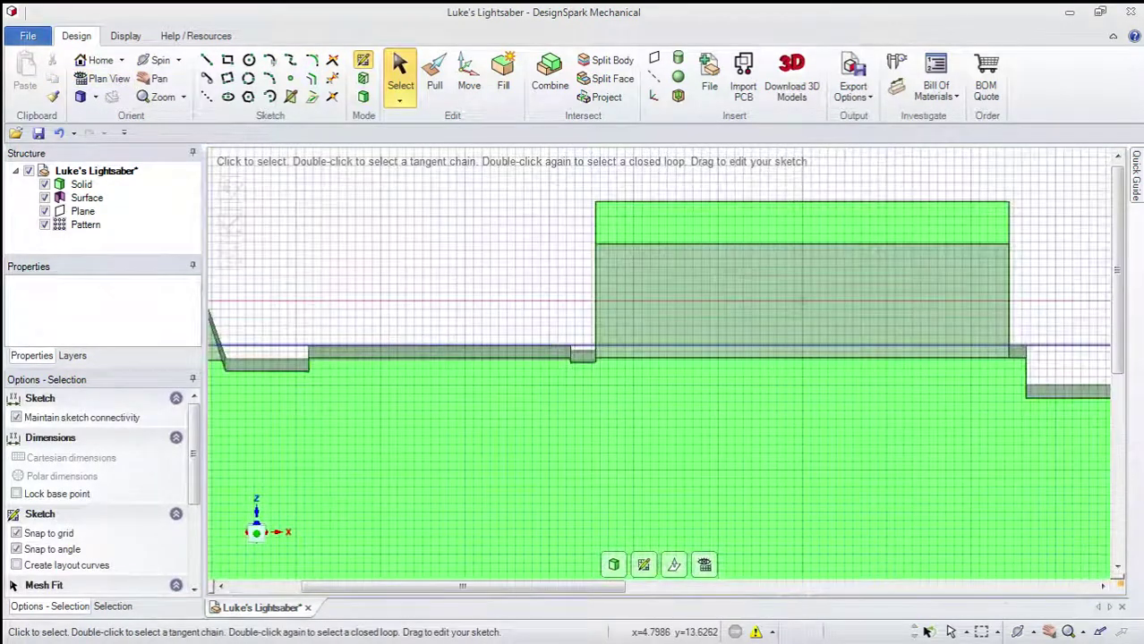
pyautogui.click(494, 632)
pyautogui.scroll(2, 403, 439)
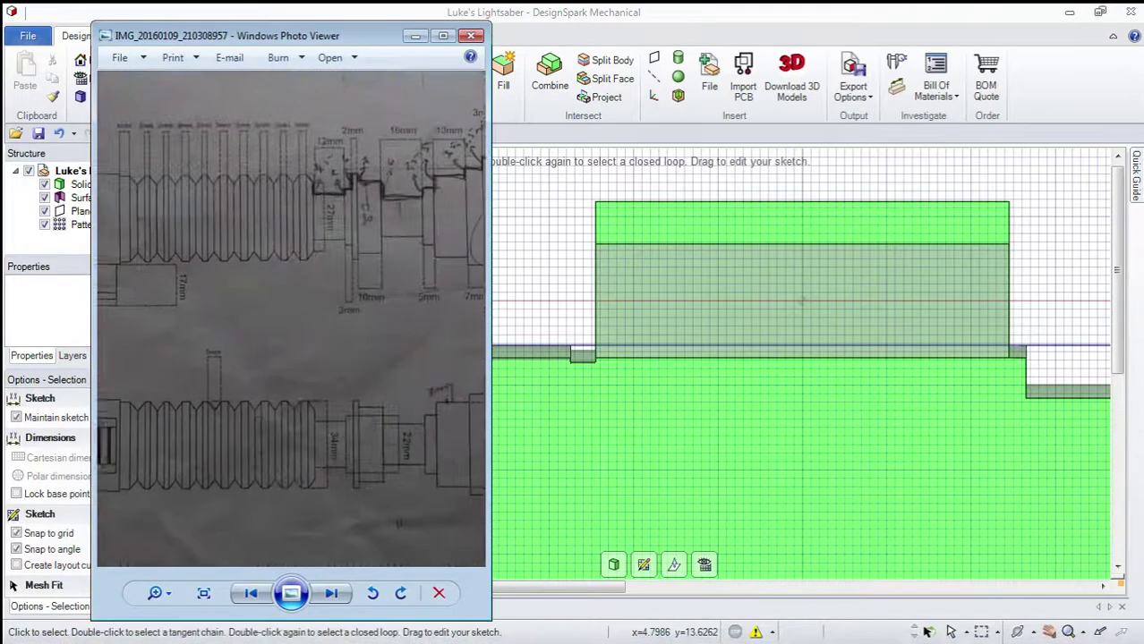
pyautogui.scroll(-3, 291, 317)
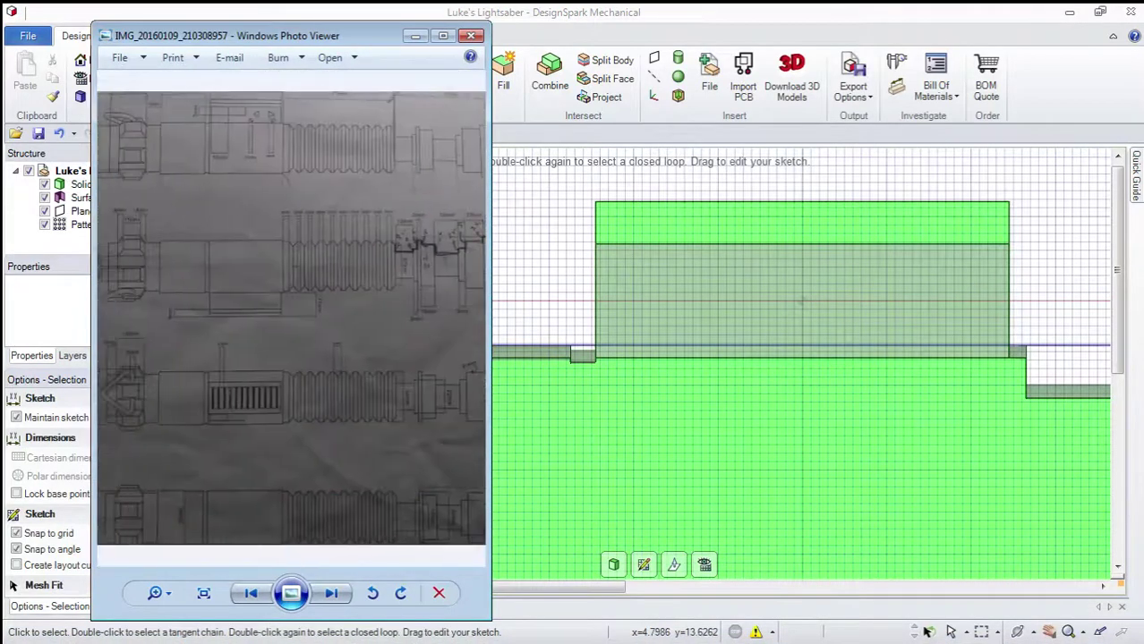
pyautogui.press('Left')
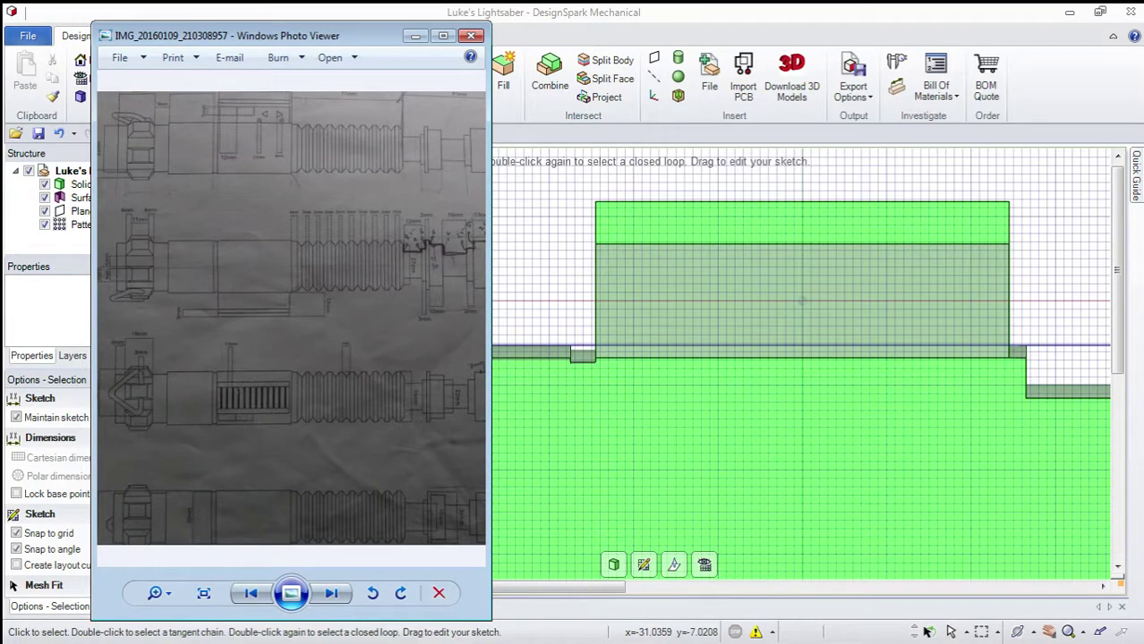
# Step: Offset the side face's left edge twice at about 12 mm spacing and its upper edge about 5 mm downward
pyautogui.click(503, 27)
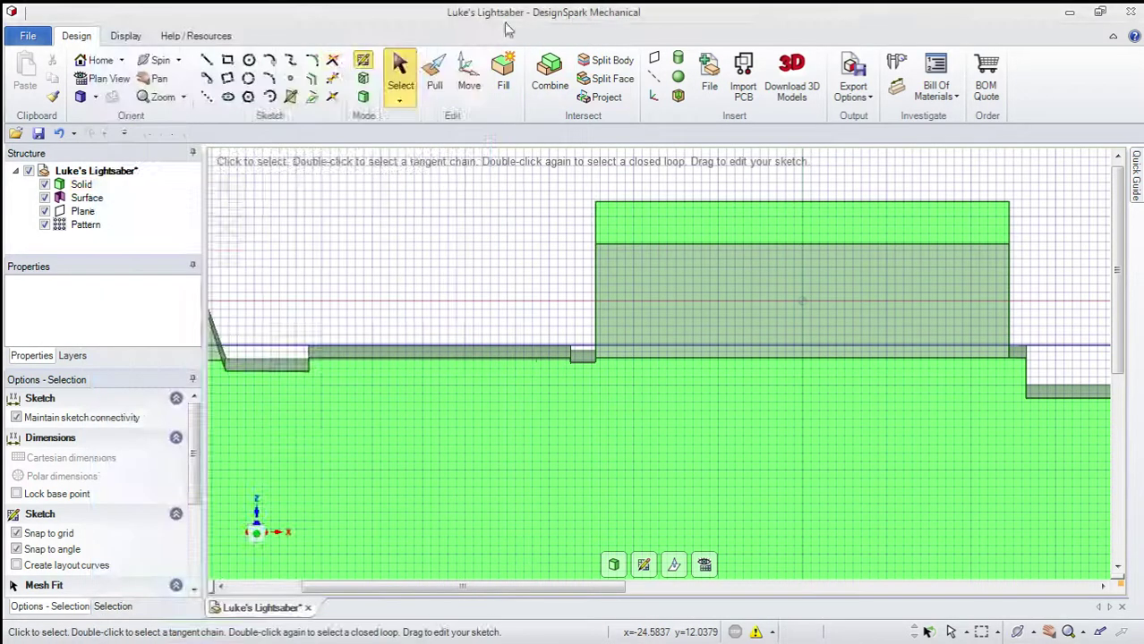
pyautogui.click(311, 80)
pyautogui.click(595, 273)
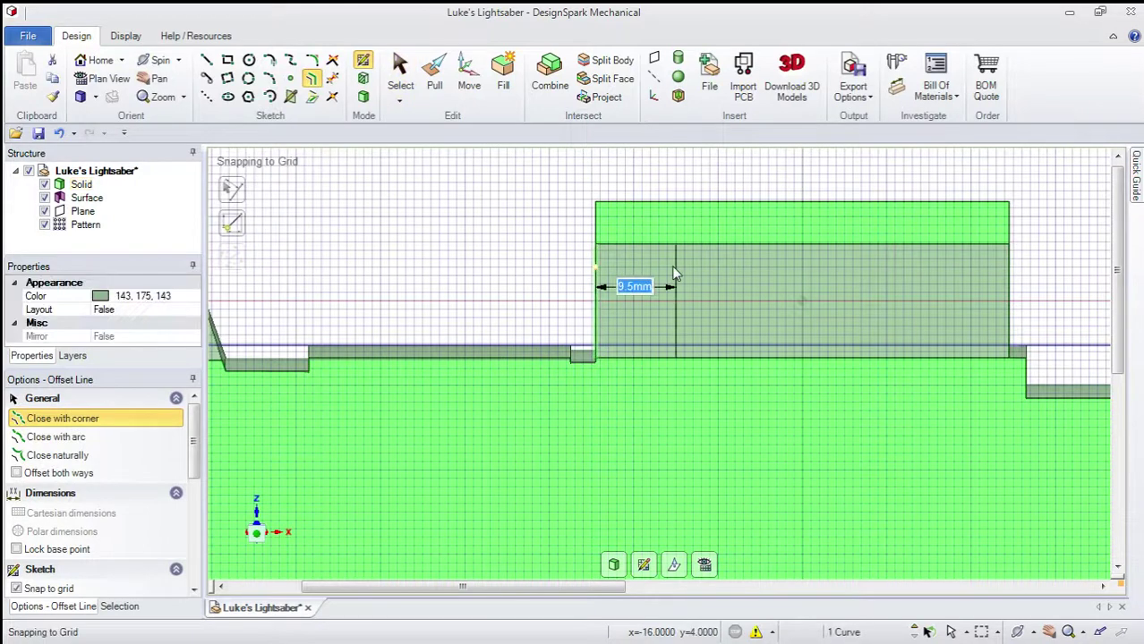
pyautogui.click(699, 275)
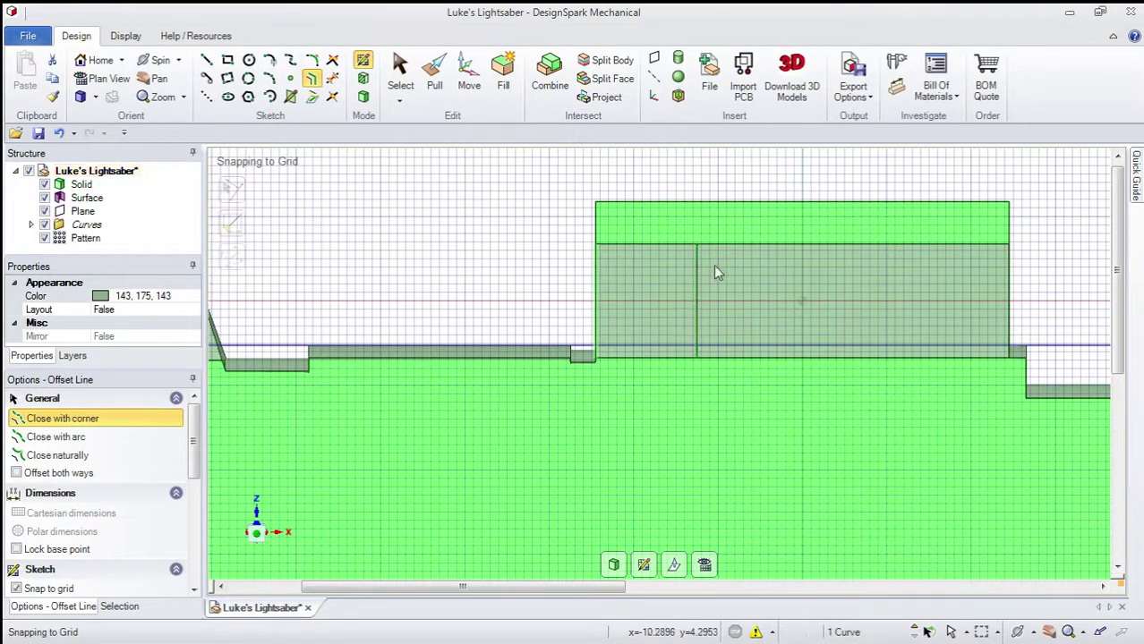
pyautogui.click(696, 276)
pyautogui.click(800, 284)
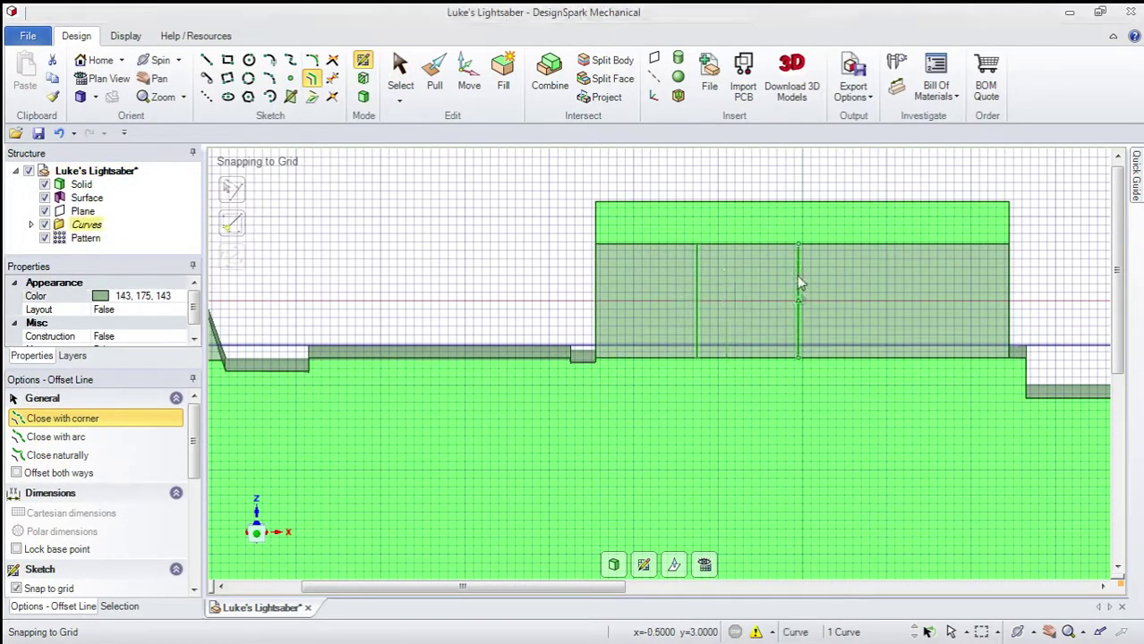
pyautogui.click(855, 248)
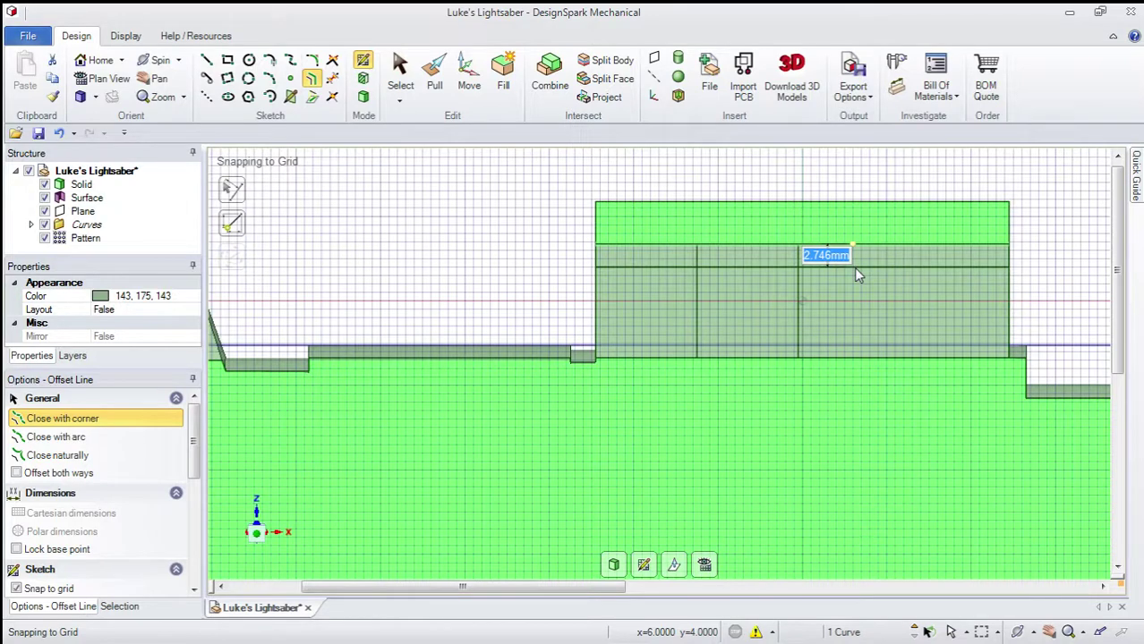
pyautogui.click(855, 287)
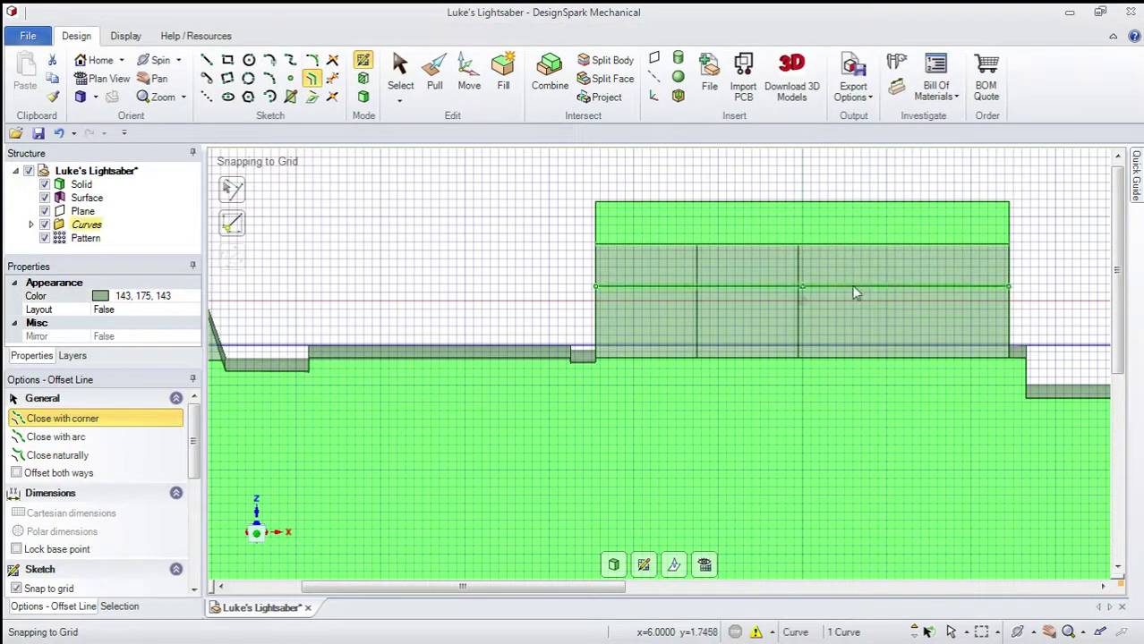
# Step: Check the reference drawing, and trim the offset lines to leave two adjoining rectangles at the side face's upper-left corner
pyautogui.click(483, 632)
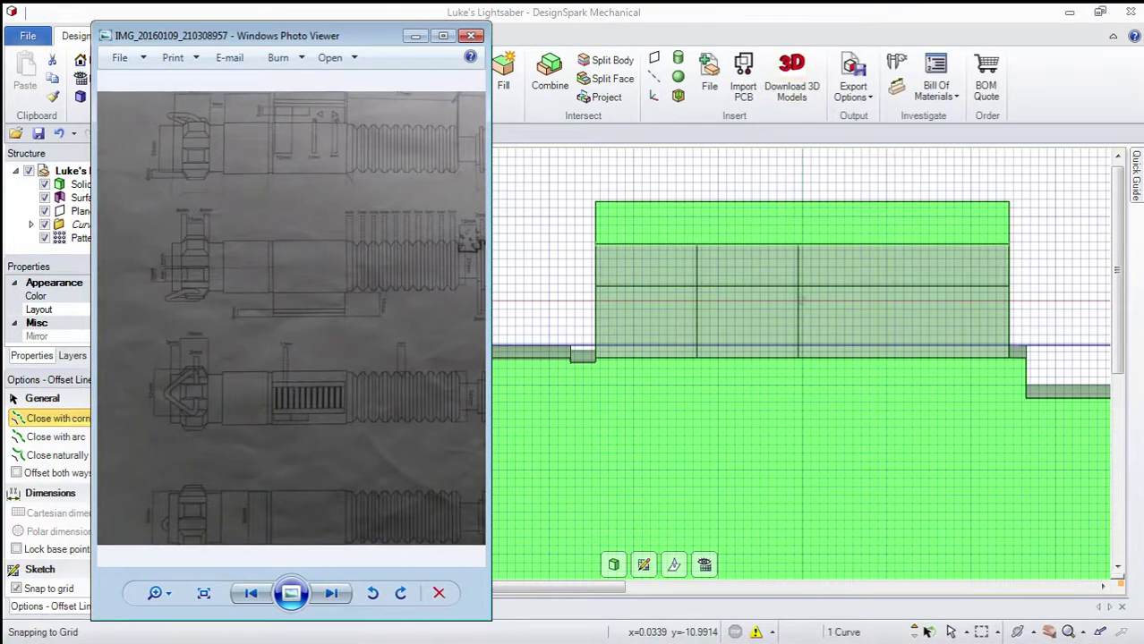
pyautogui.click(757, 14)
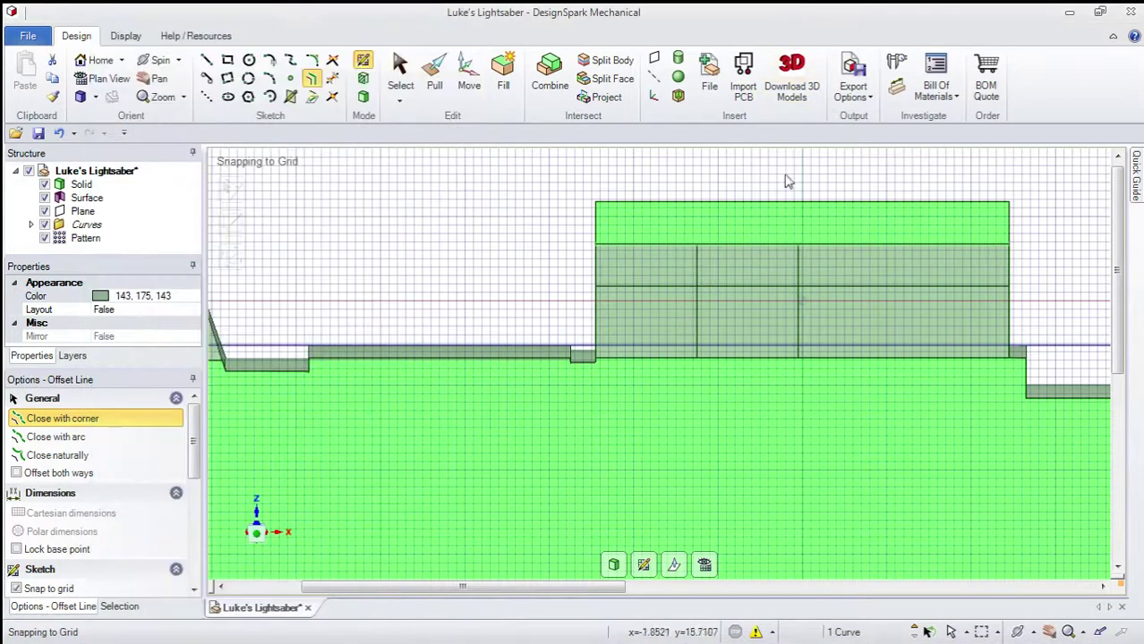
pyautogui.click(333, 79)
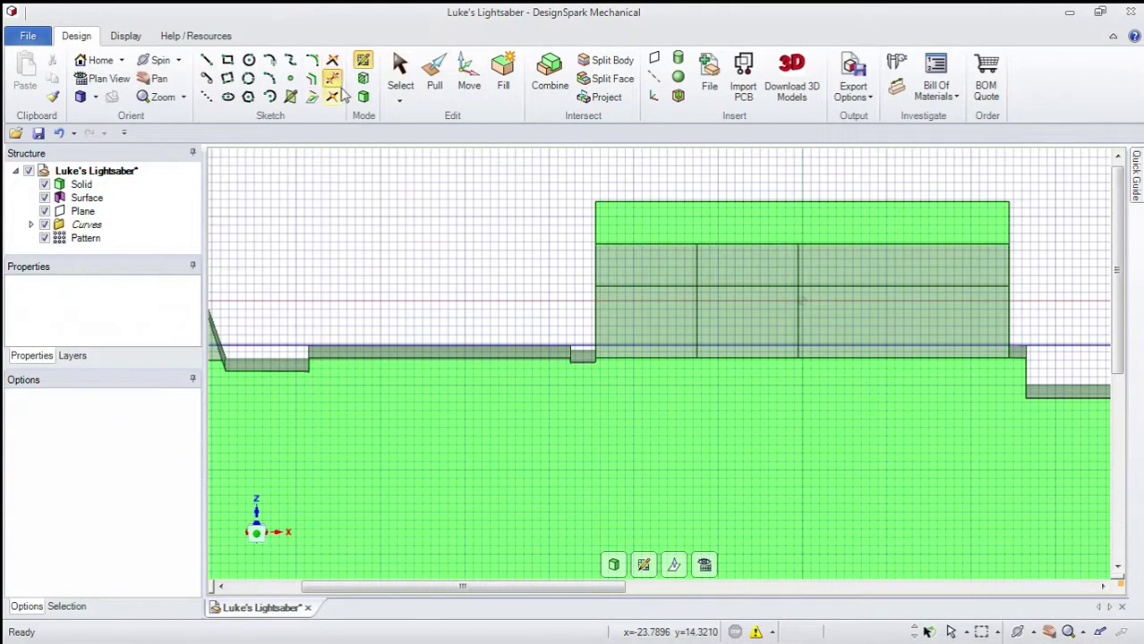
pyautogui.click(696, 313)
pyautogui.click(793, 320)
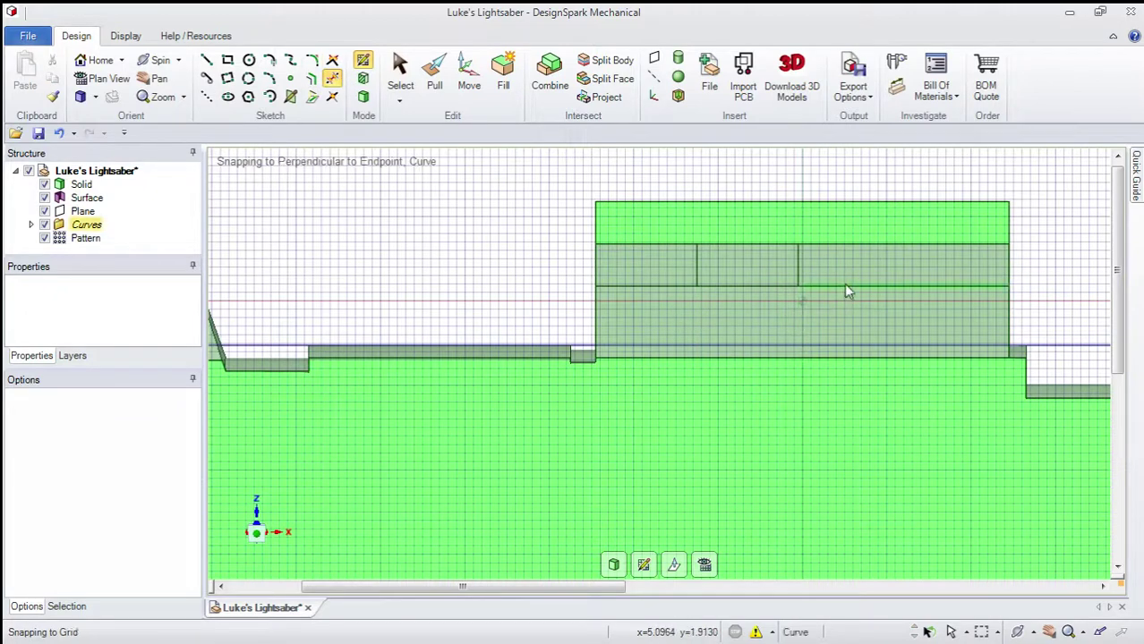
pyautogui.click(844, 285)
pyautogui.press('Escape')
# Step: In 3D mode, pull both rectangular faces outward 6 mm together to form the block on the control box's side
pyautogui.press('d')
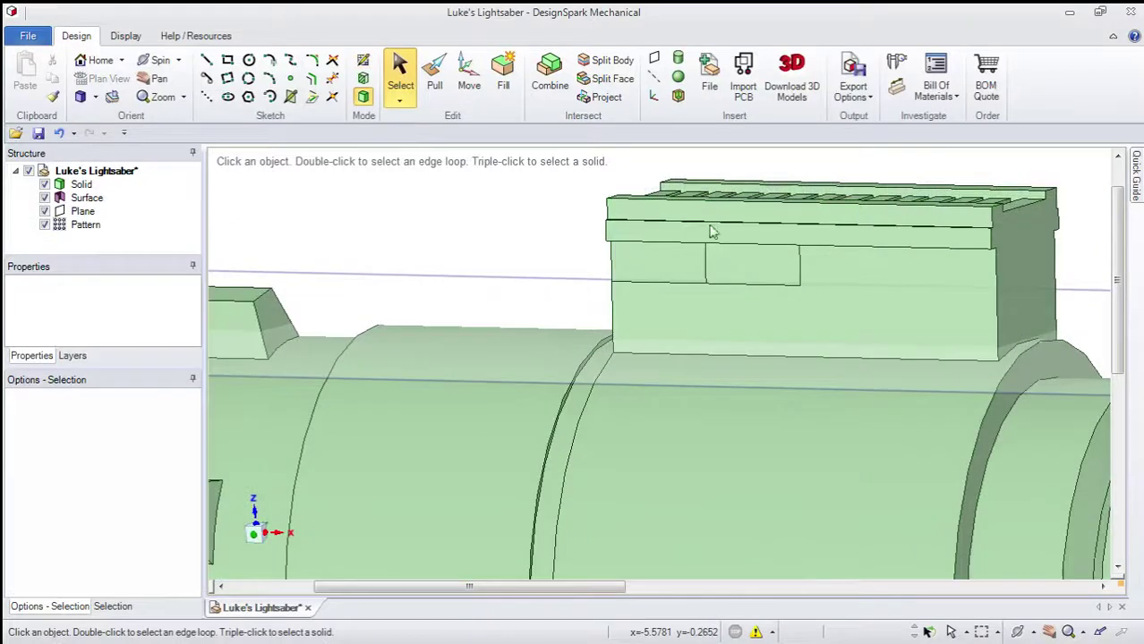
pyautogui.click(668, 266)
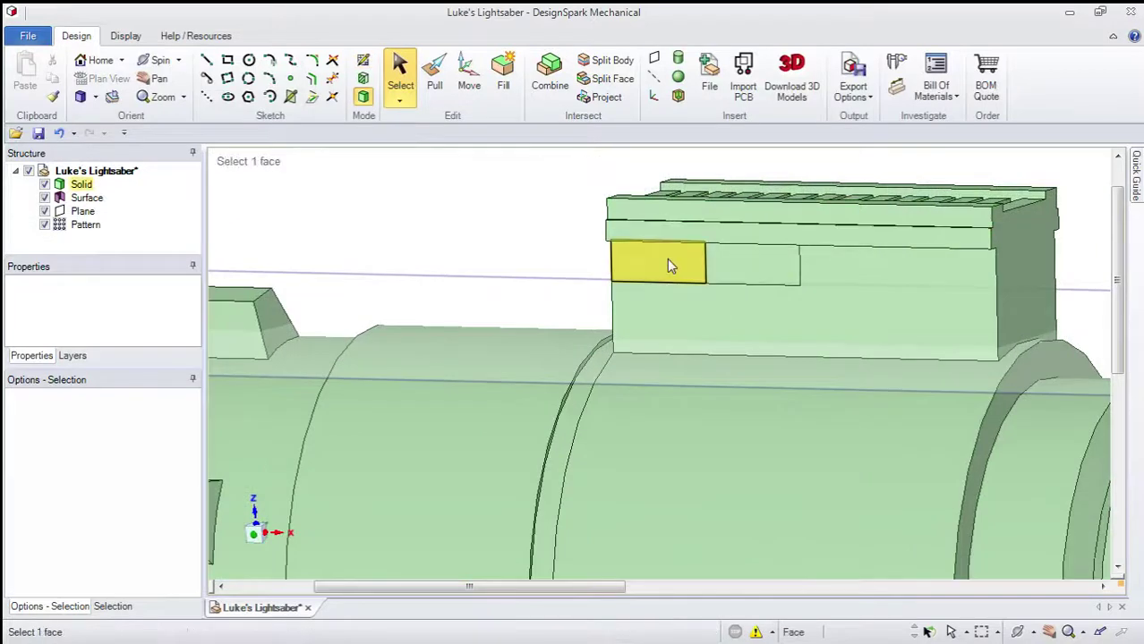
pyautogui.click(668, 261)
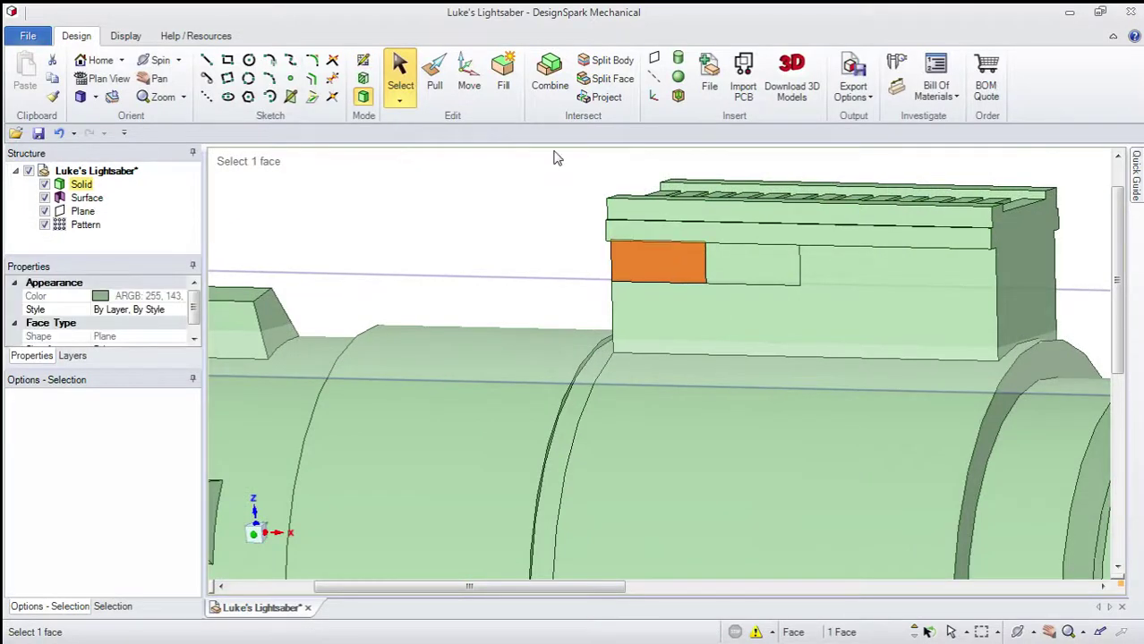
pyautogui.keyDown('ctrl'); pyautogui.click(714, 265); pyautogui.keyUp('ctrl')
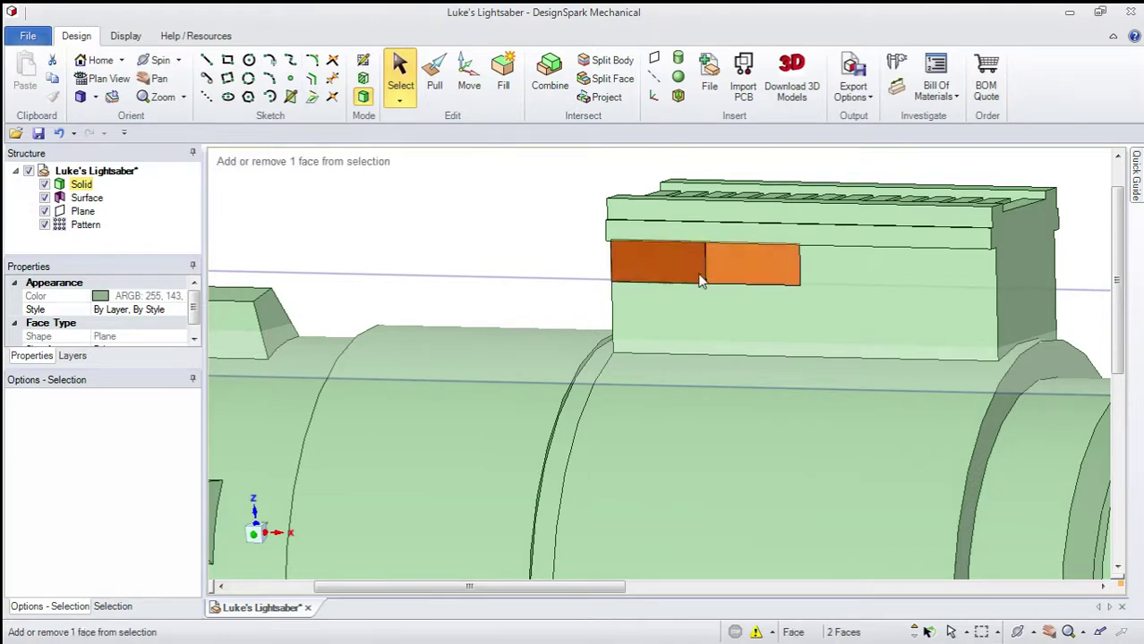
pyautogui.click(436, 71)
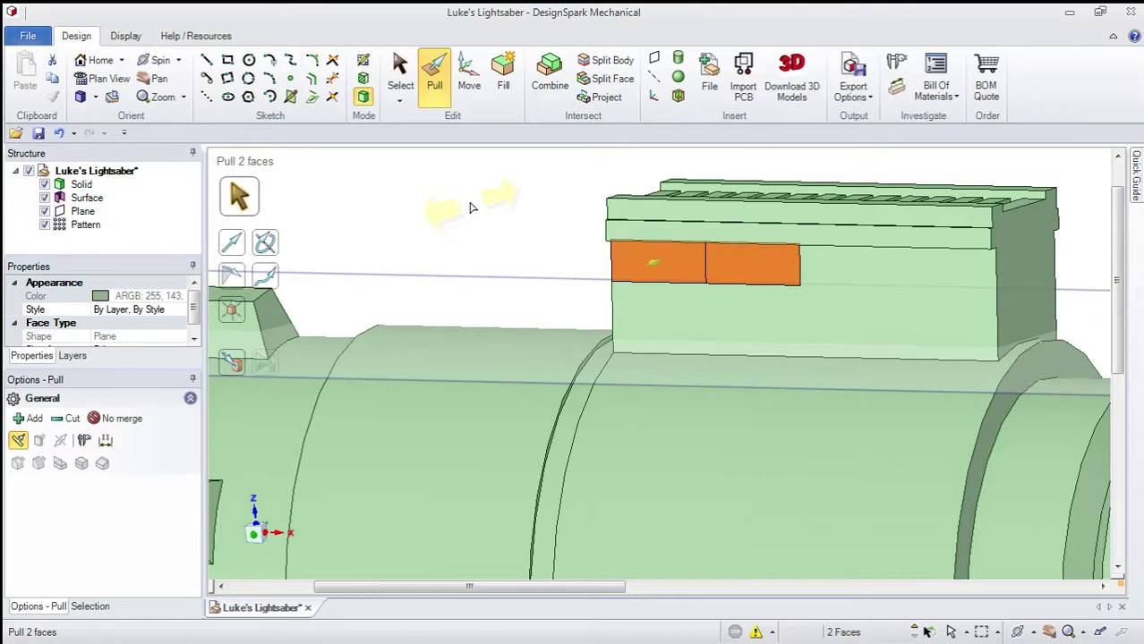
pyautogui.moveTo(654, 262); pyautogui.dragTo(639, 266)
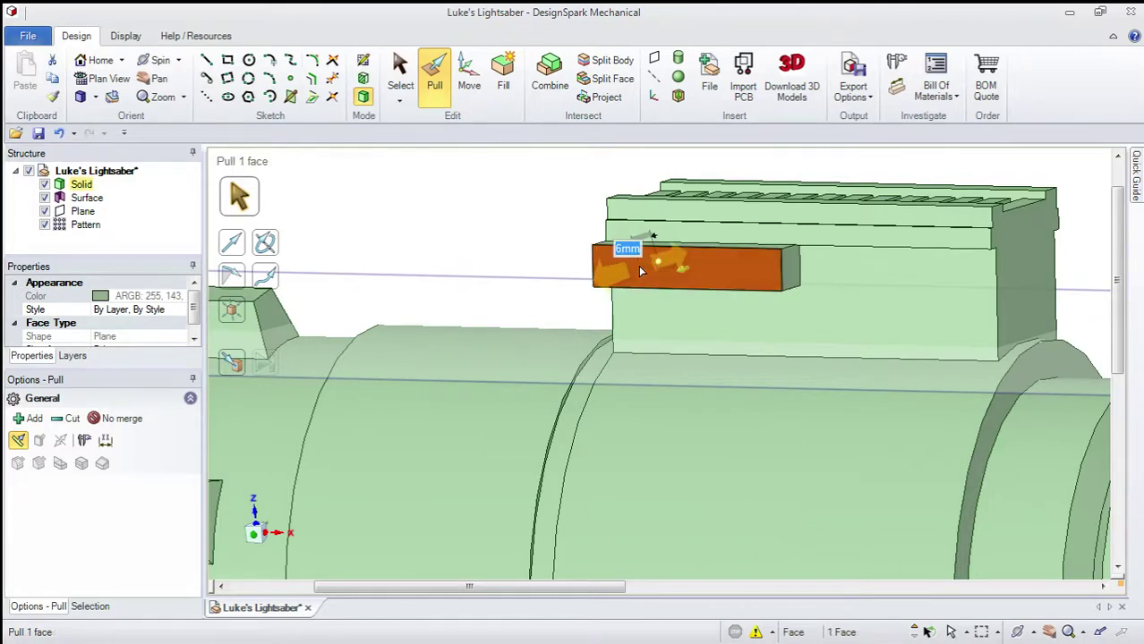
pyautogui.press('Escape')
pyautogui.moveTo(828, 332); pyautogui.dragTo(913, 299, button='middle')
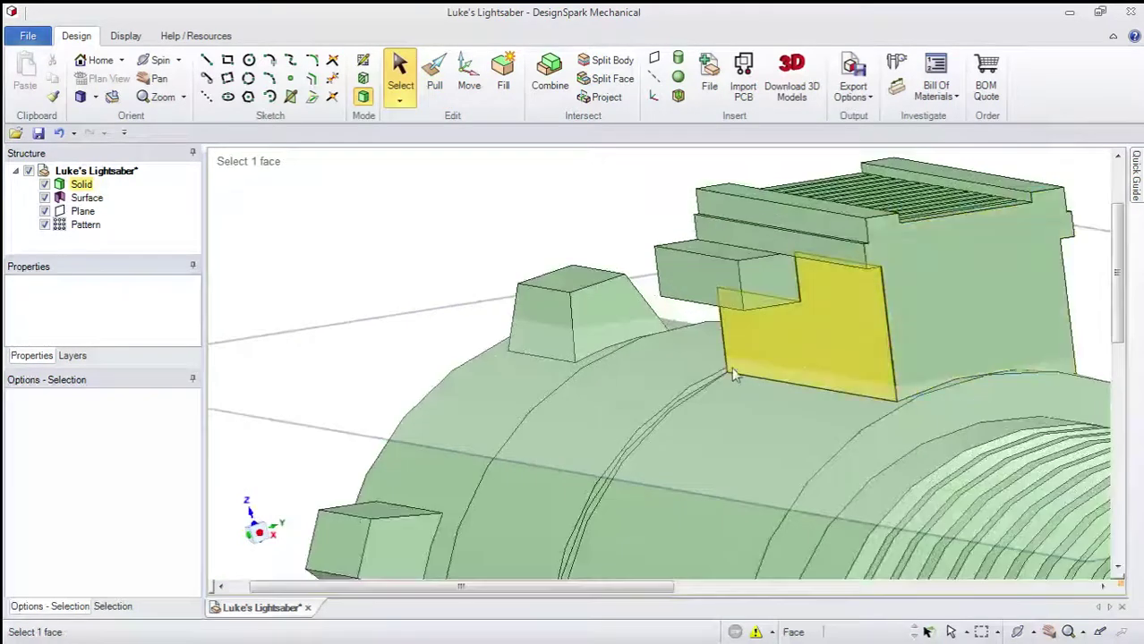
# Step: Start a sketch on the end face of the control box's side block and align the view to the sketch plane
pyautogui.moveTo(806, 350); pyautogui.dragTo(753, 294, button='middle')
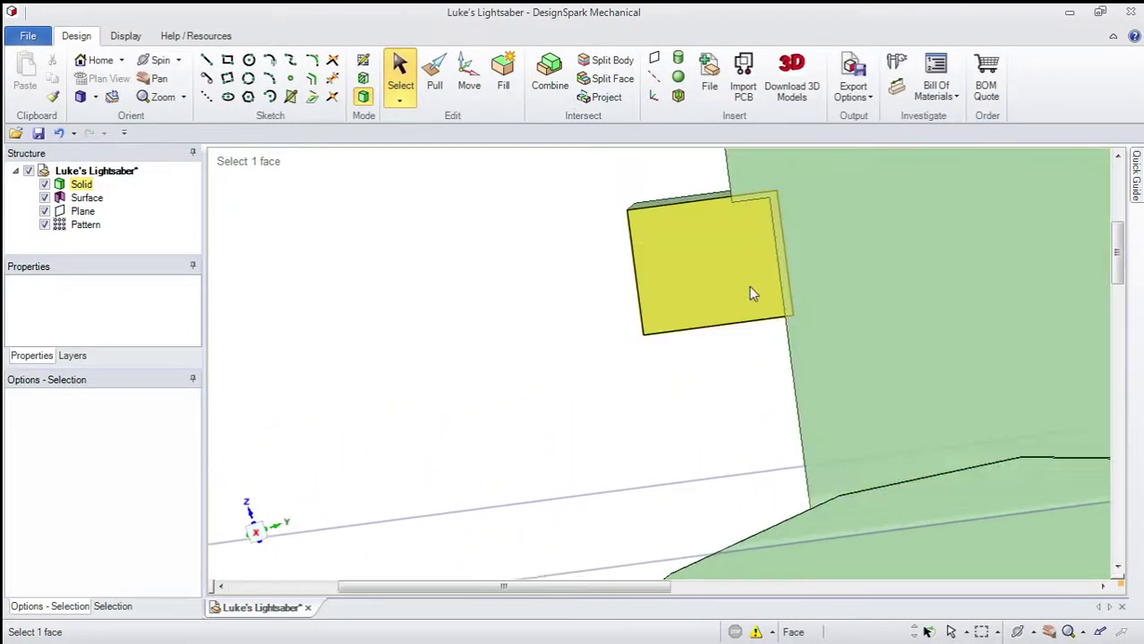
pyautogui.click(754, 295)
pyautogui.moveTo(749, 352); pyautogui.dragTo(748, 339, button='middle')
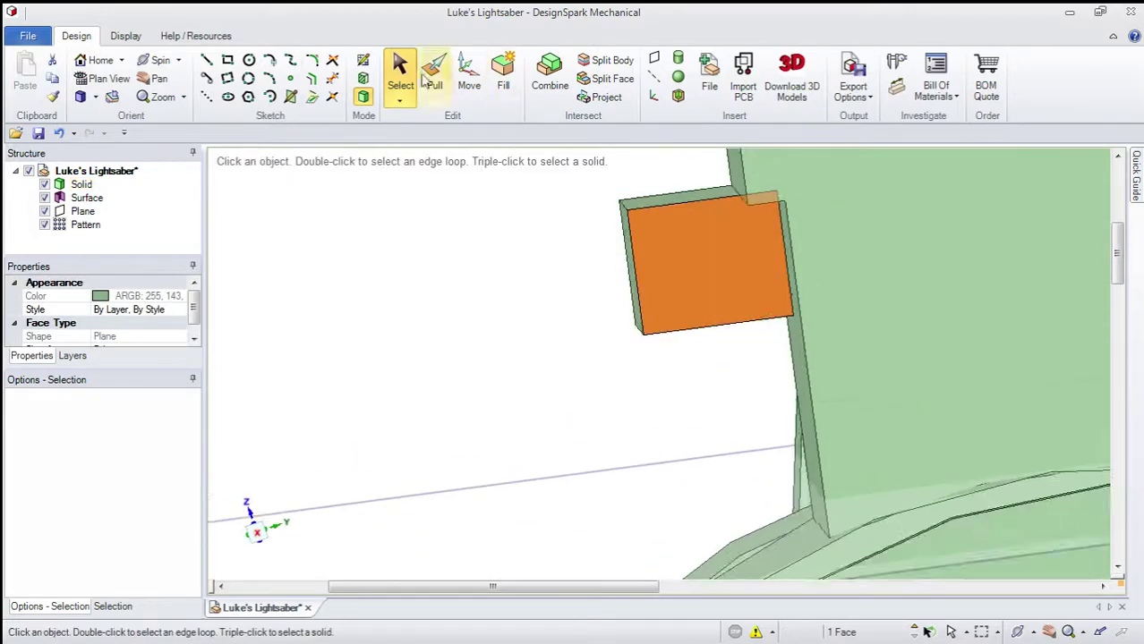
pyautogui.click(363, 63)
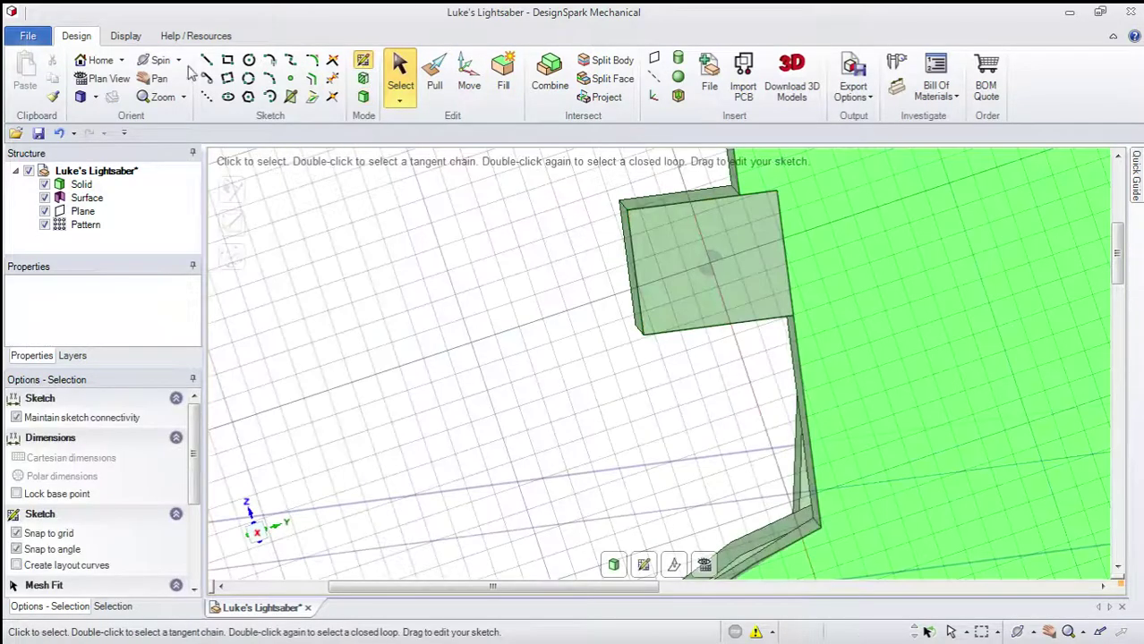
pyautogui.click(105, 78)
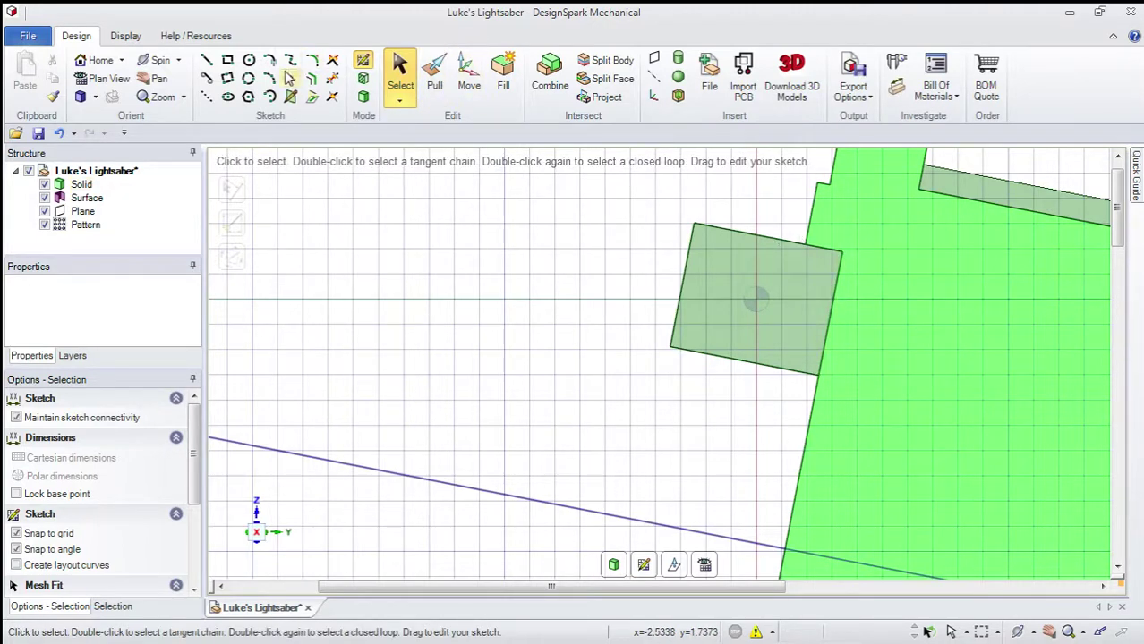
# Step: Offset the end face's inner edge and lower edge inward, and trim them to leave a small rectangle at the lower corner beside the box
pyautogui.click(313, 79)
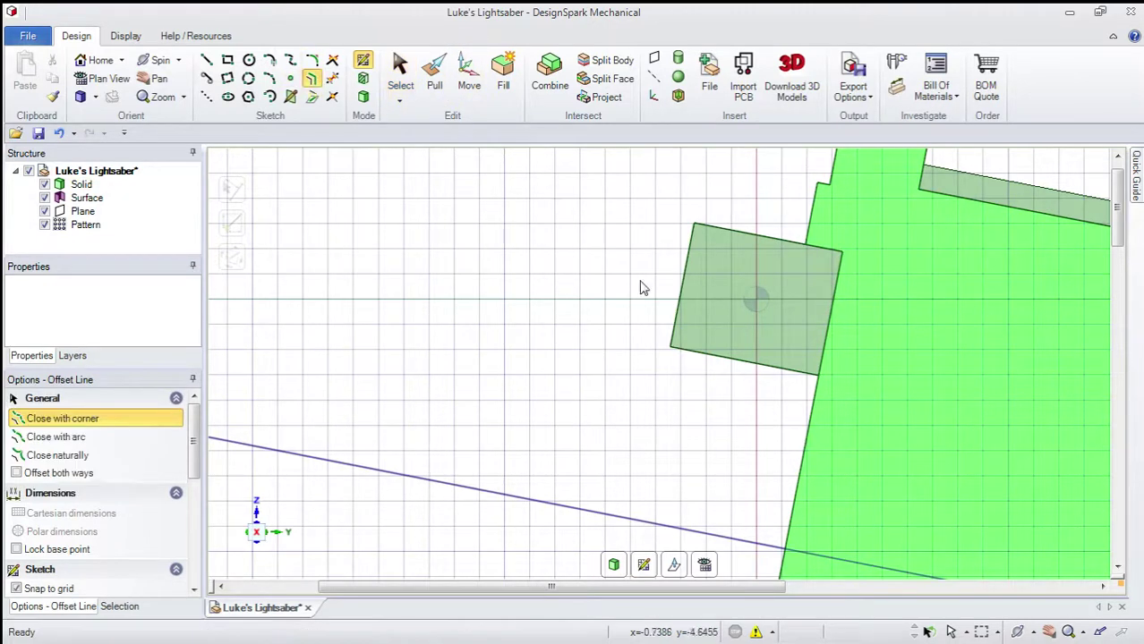
pyautogui.click(828, 319)
pyautogui.click(805, 324)
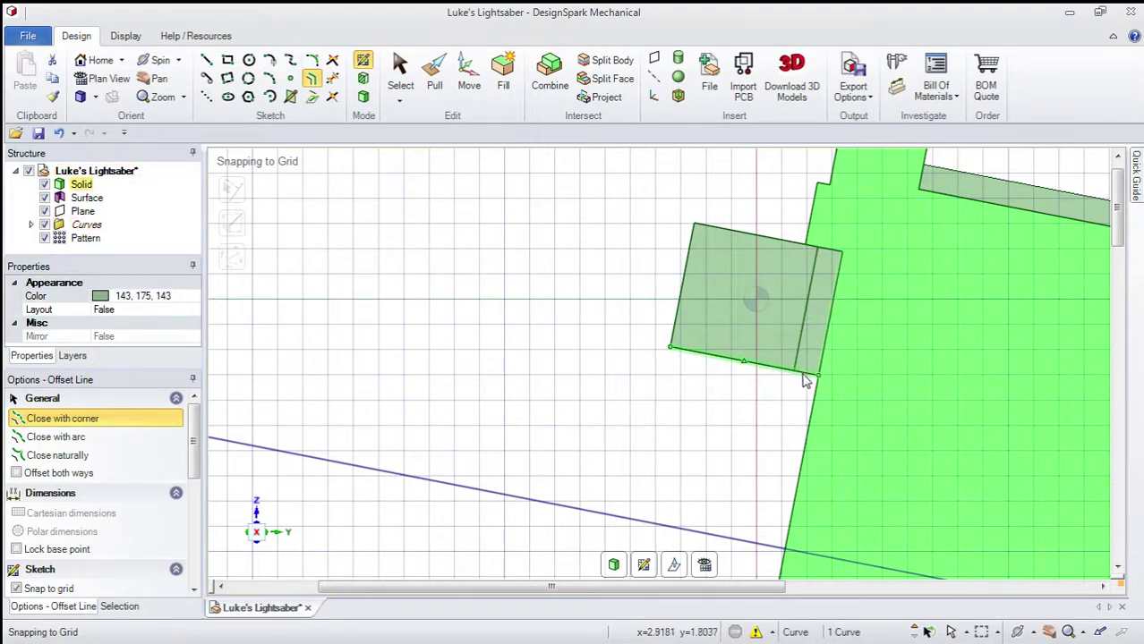
pyautogui.click(810, 374)
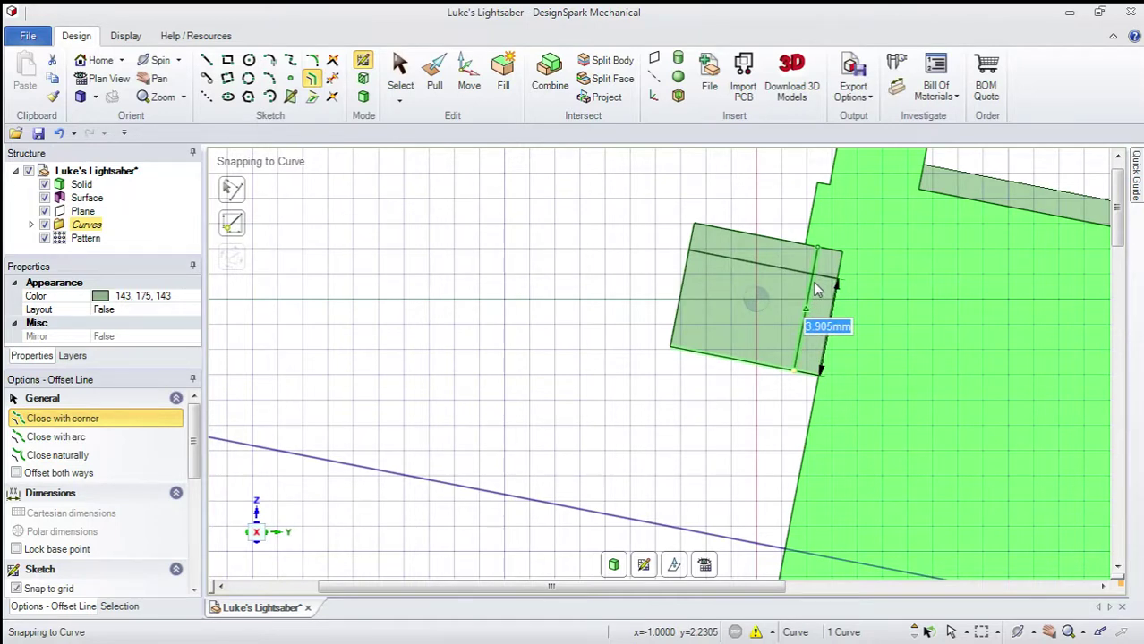
pyautogui.click(817, 307)
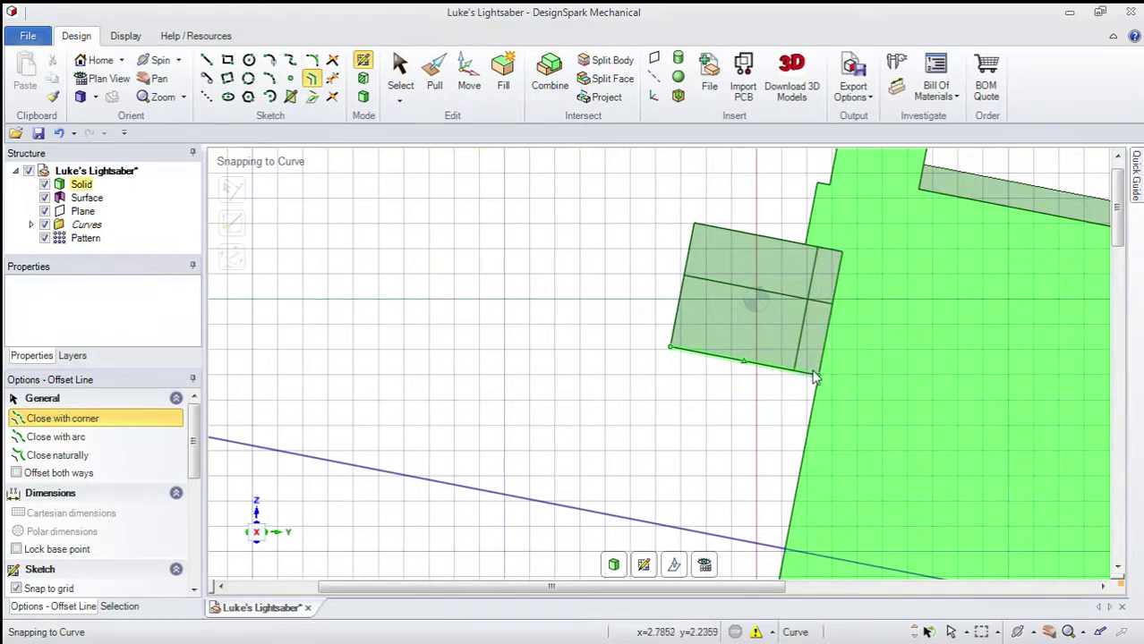
pyautogui.click(333, 80)
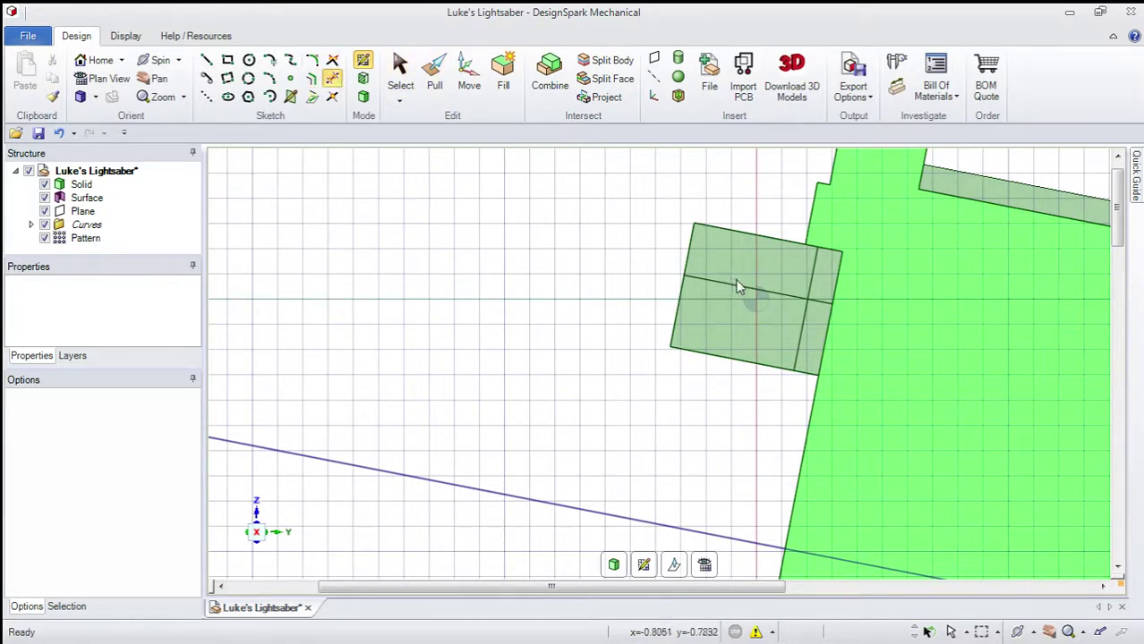
pyautogui.click(815, 278)
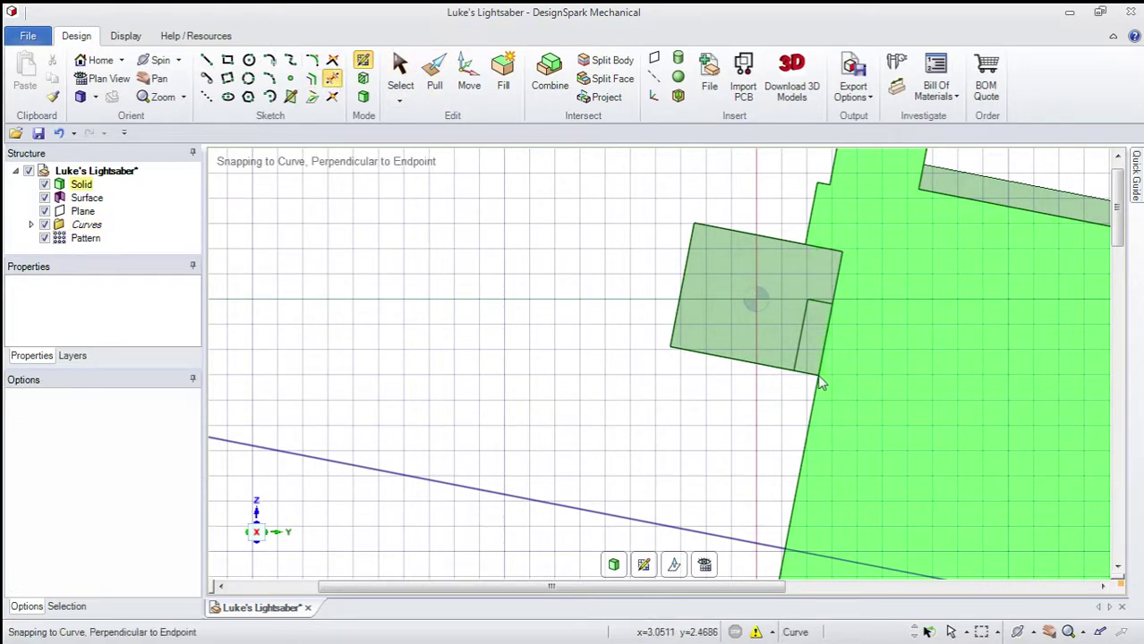
pyautogui.press('s')
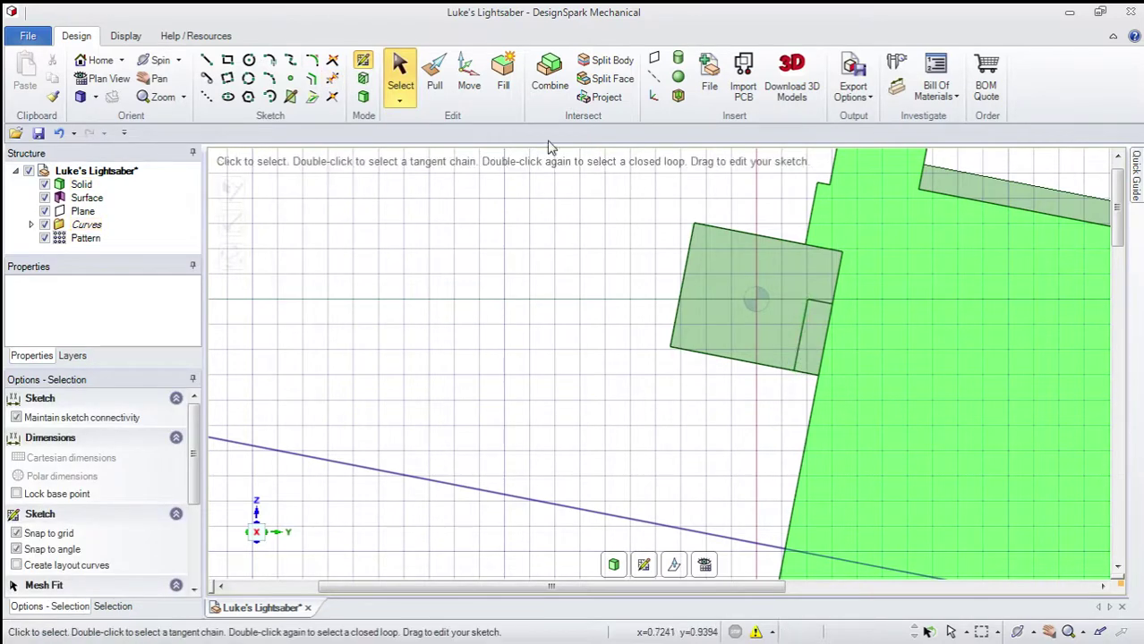
# Step: In 3D mode, cut the small corner rectangle through the block's whole length with Pull to form a gap beside the control box
pyautogui.click(363, 96)
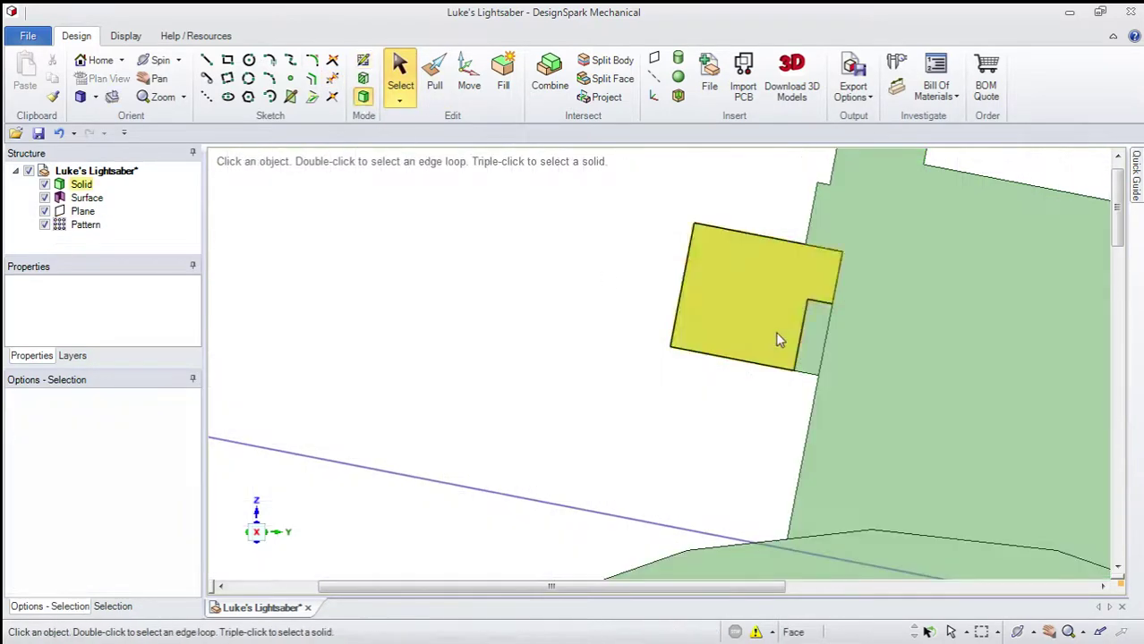
pyautogui.click(812, 336)
pyautogui.click(435, 83)
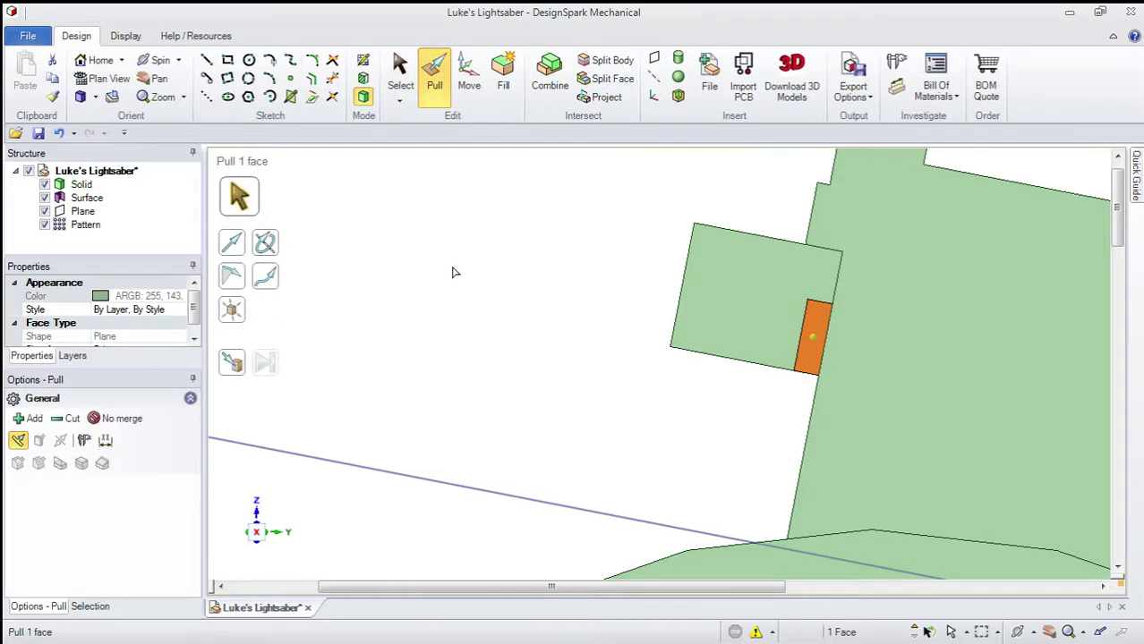
pyautogui.click(68, 418)
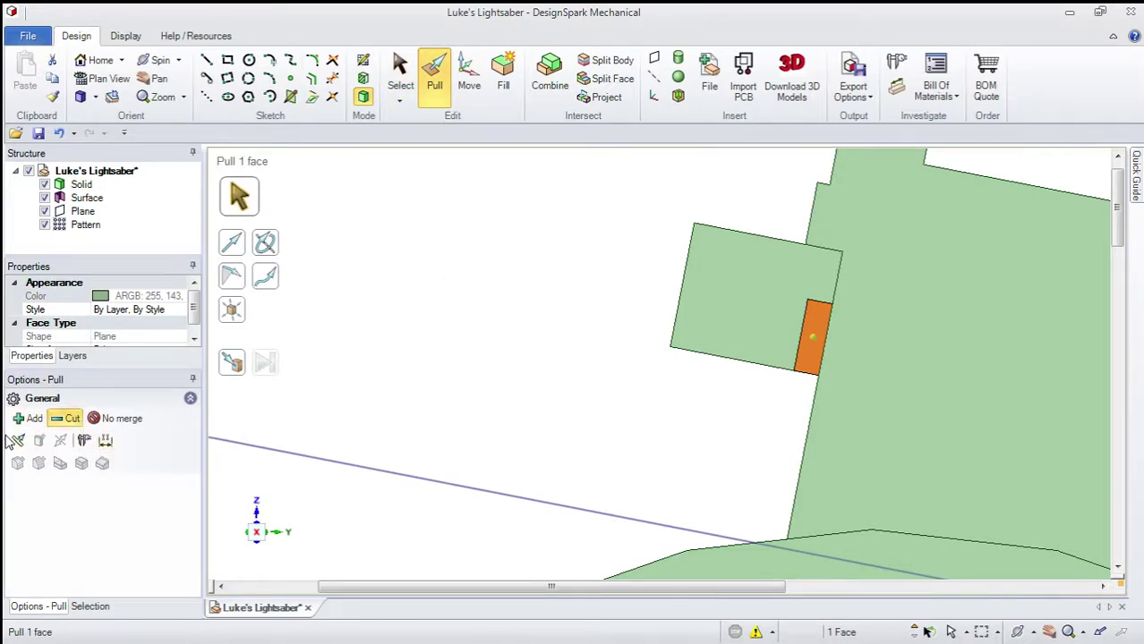
pyautogui.moveTo(553, 394)
pyautogui.mouseDown(button='middle')
pyautogui.moveTo(723, 389)
pyautogui.moveTo(716, 356)
pyautogui.moveTo(753, 264)
pyautogui.moveTo(643, 287)
pyautogui.moveTo(659, 230)
pyautogui.moveTo(675, 221)
pyautogui.mouseUp(button='middle')
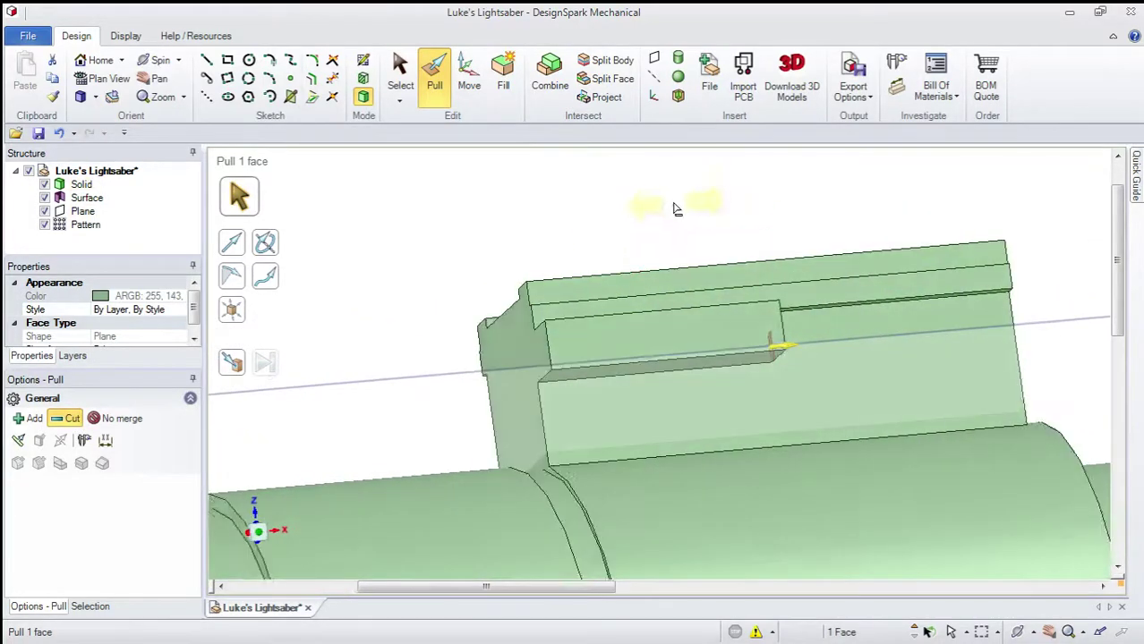
pyautogui.moveTo(676, 209); pyautogui.dragTo(423, 230)
pyautogui.press('Escape')
pyautogui.scroll(-3, 527, 291)
pyautogui.moveTo(531, 314); pyautogui.dragTo(298, 421, button='middle')
pyautogui.scroll(3, 564, 357)
pyautogui.scroll(-2, 456, 380)
pyautogui.scroll(4, 298, 421)
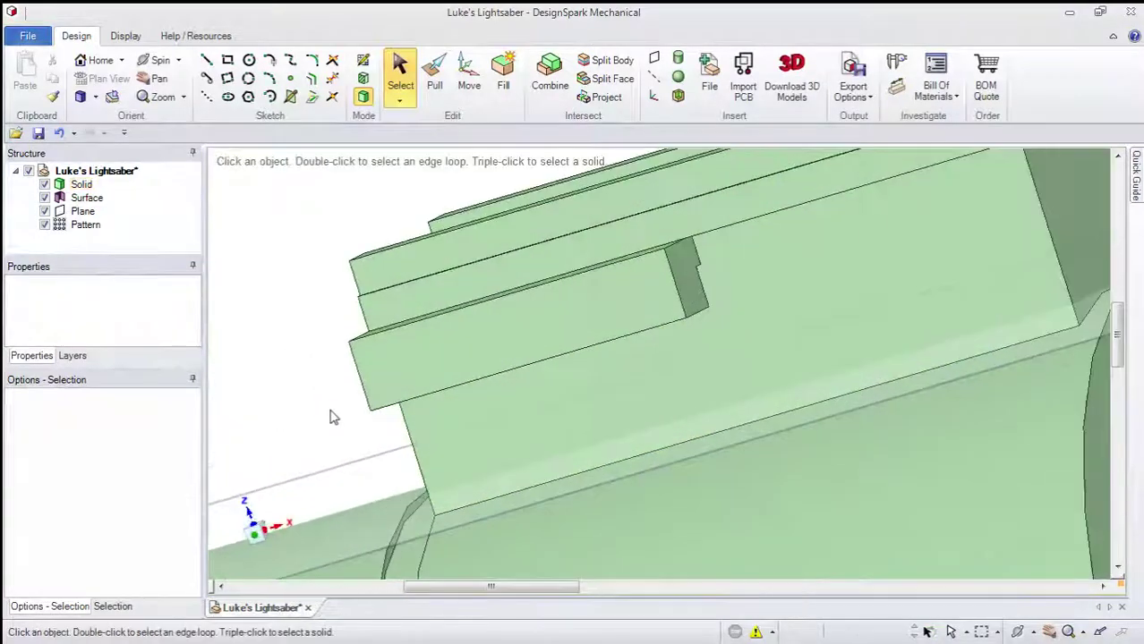
# Step: Start a sketch on the side block's long outer face in plan view
pyautogui.click(491, 423)
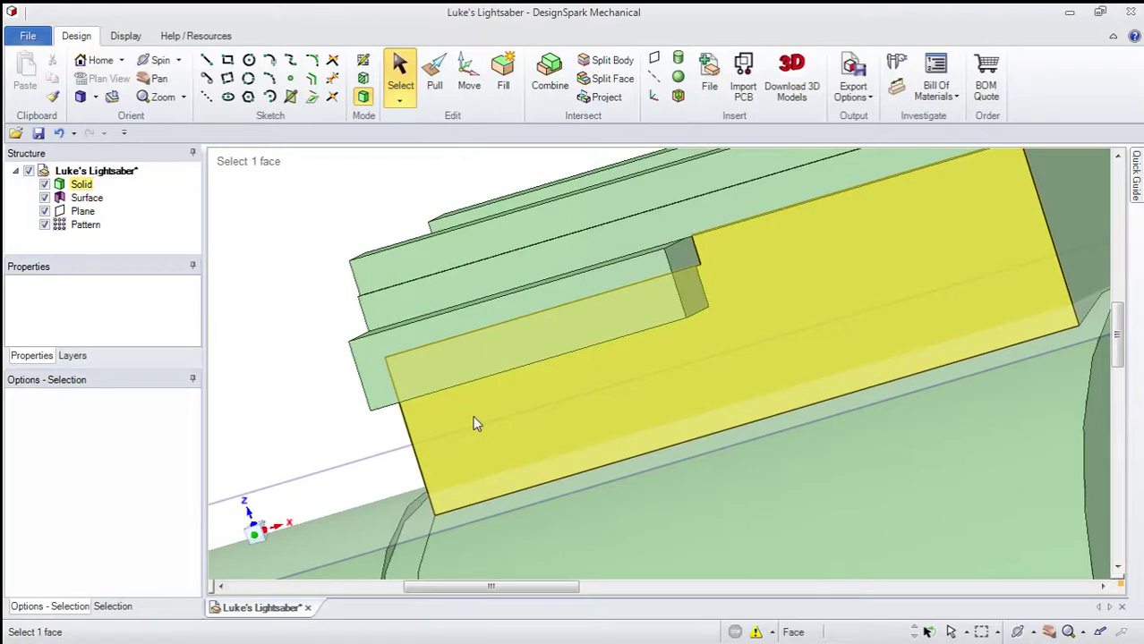
pyautogui.click(494, 336)
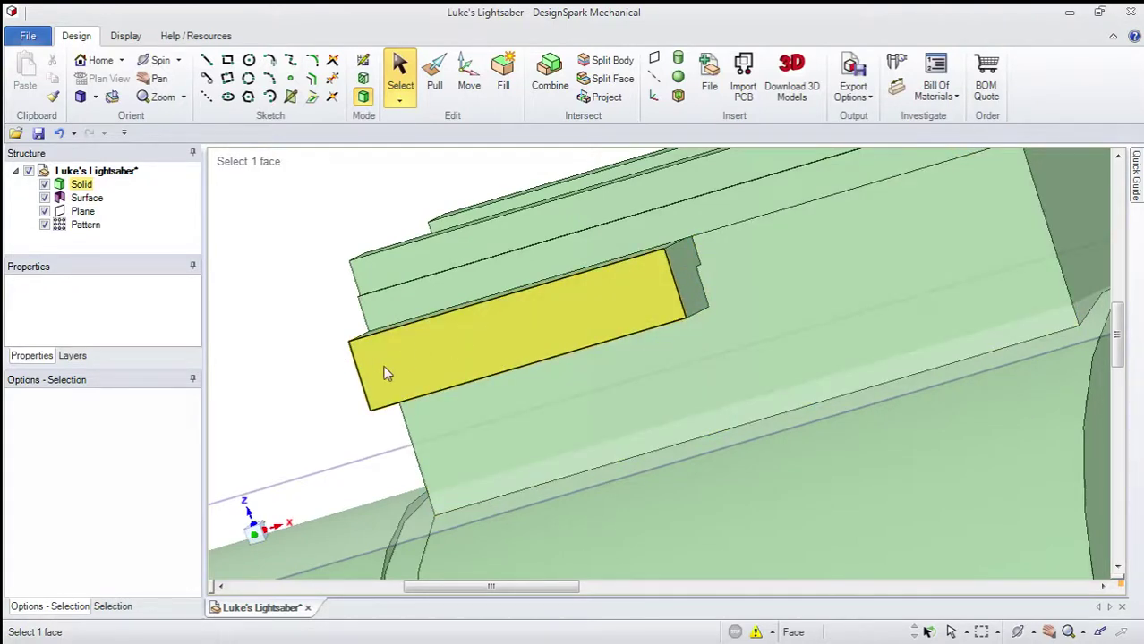
pyautogui.click(363, 60)
pyautogui.click(434, 340)
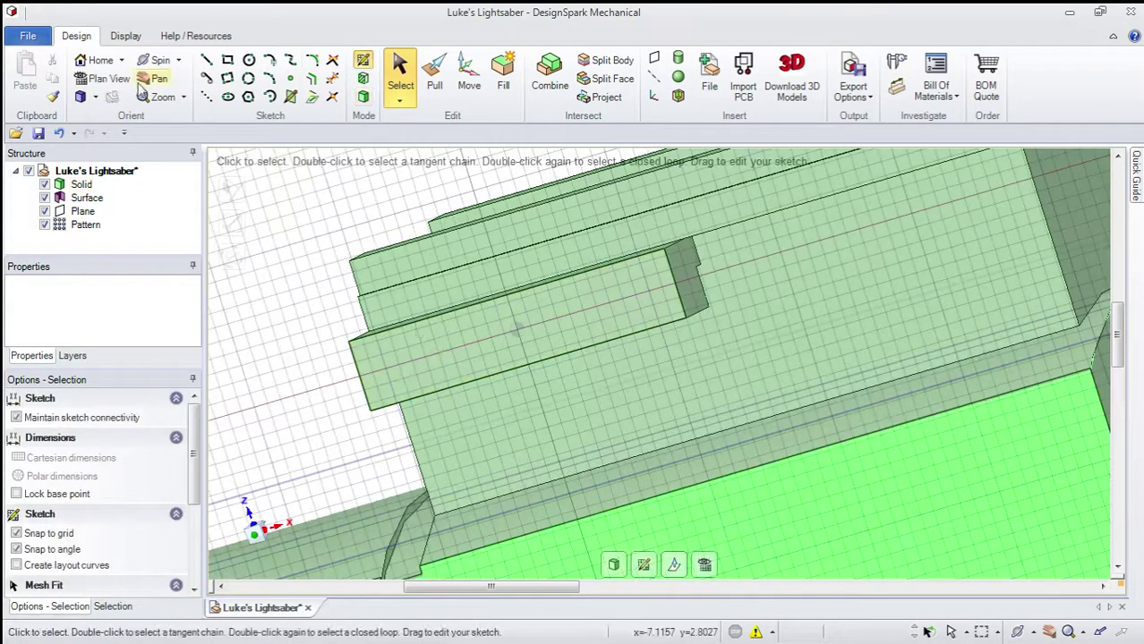
pyautogui.click(107, 79)
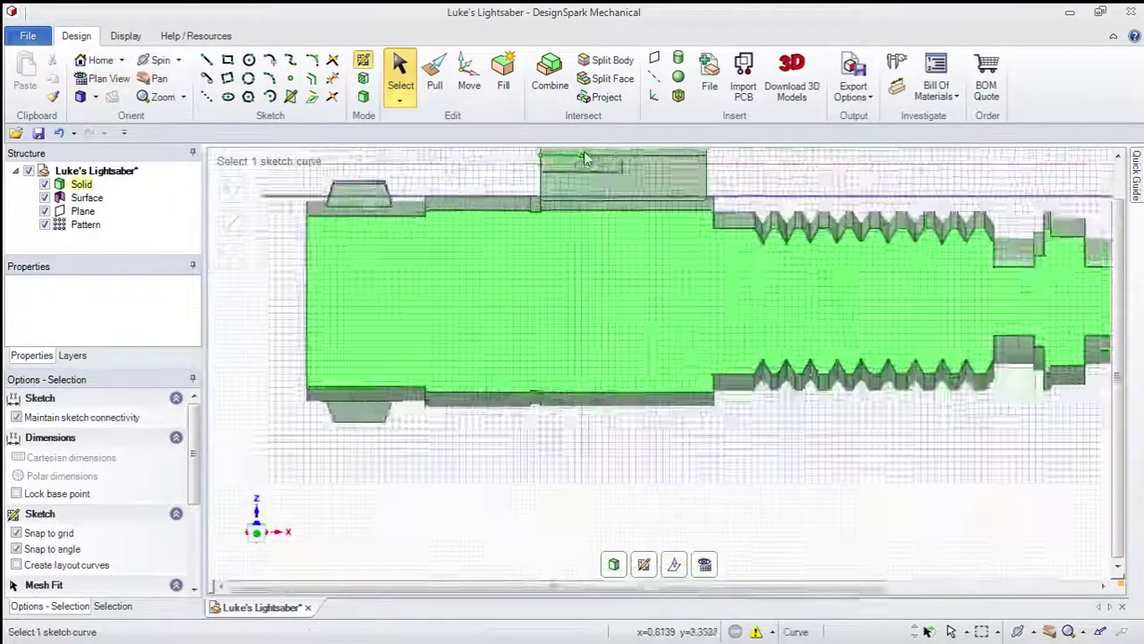
pyautogui.scroll(5, 582, 152)
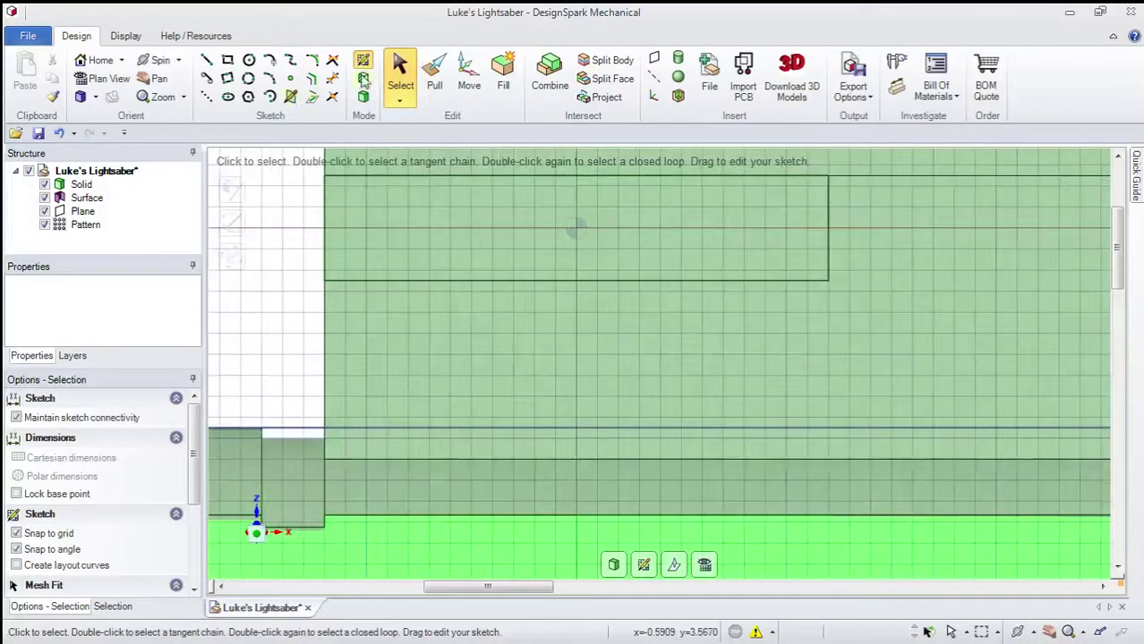
# Step: Offset the outer face's left edge about 12 mm to its middle, and offset that centre line about 0.25 mm to each side
pyautogui.click(312, 79)
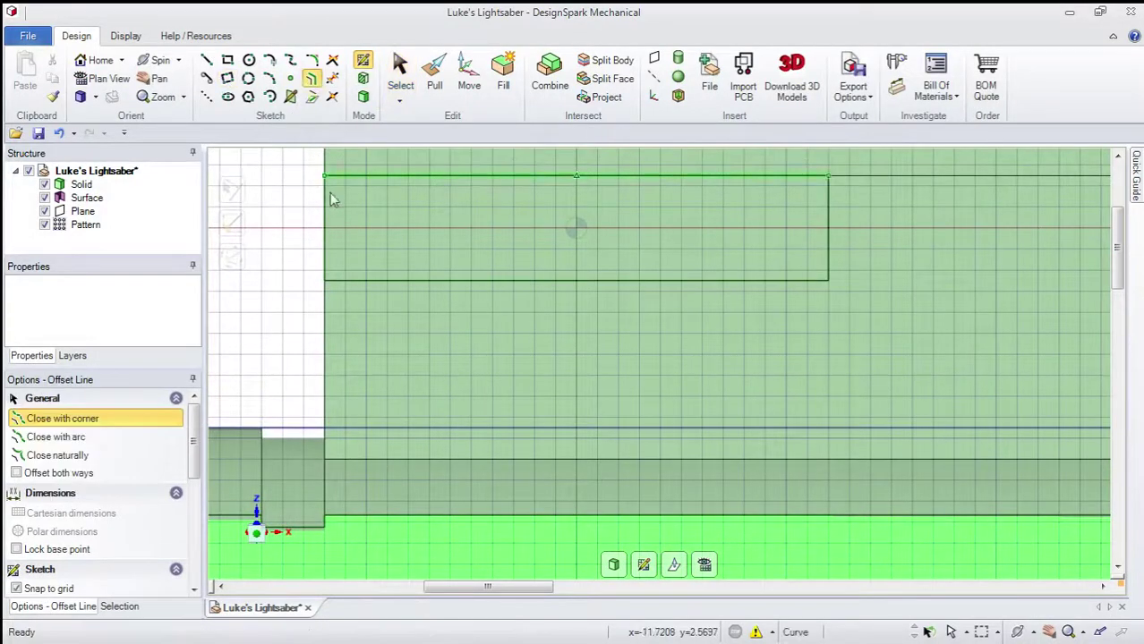
pyautogui.click(325, 223)
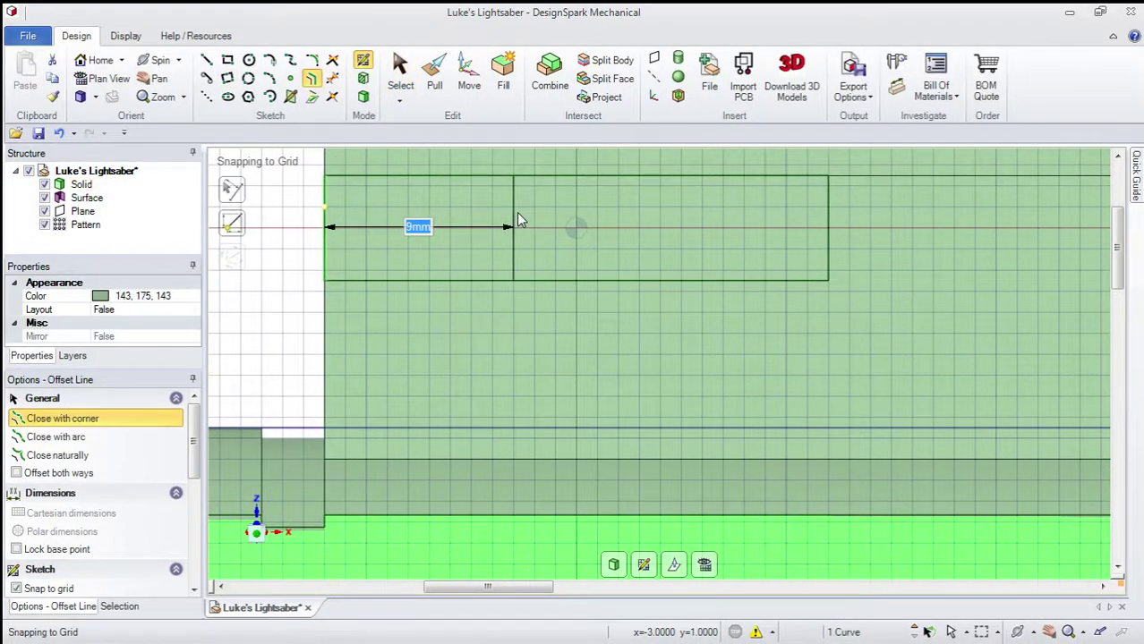
pyautogui.click(575, 207)
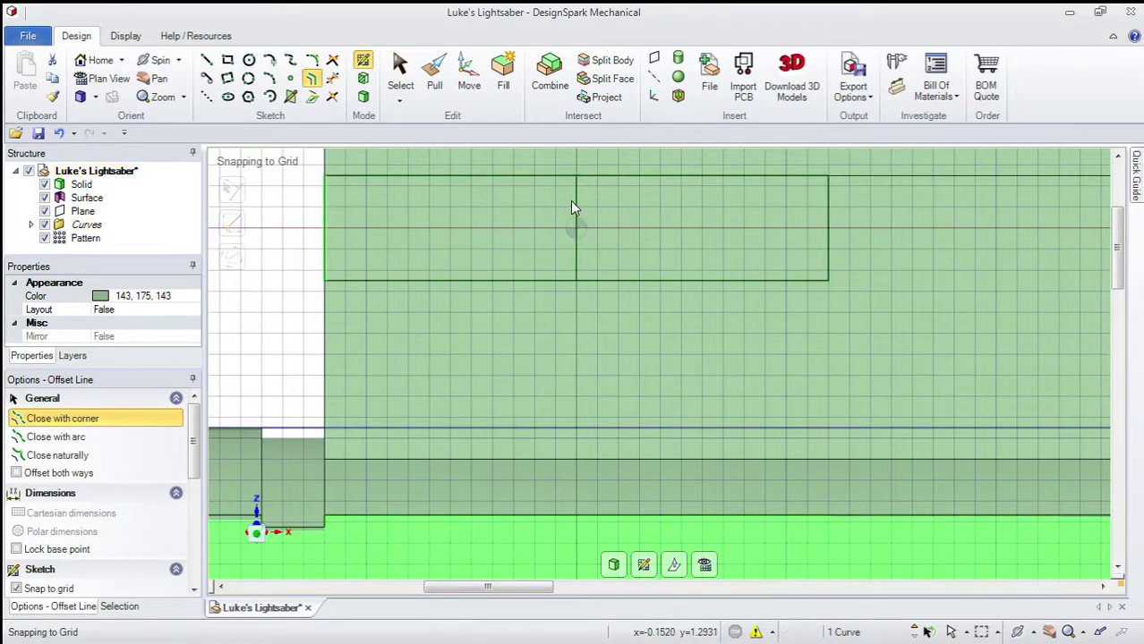
pyautogui.click(574, 207)
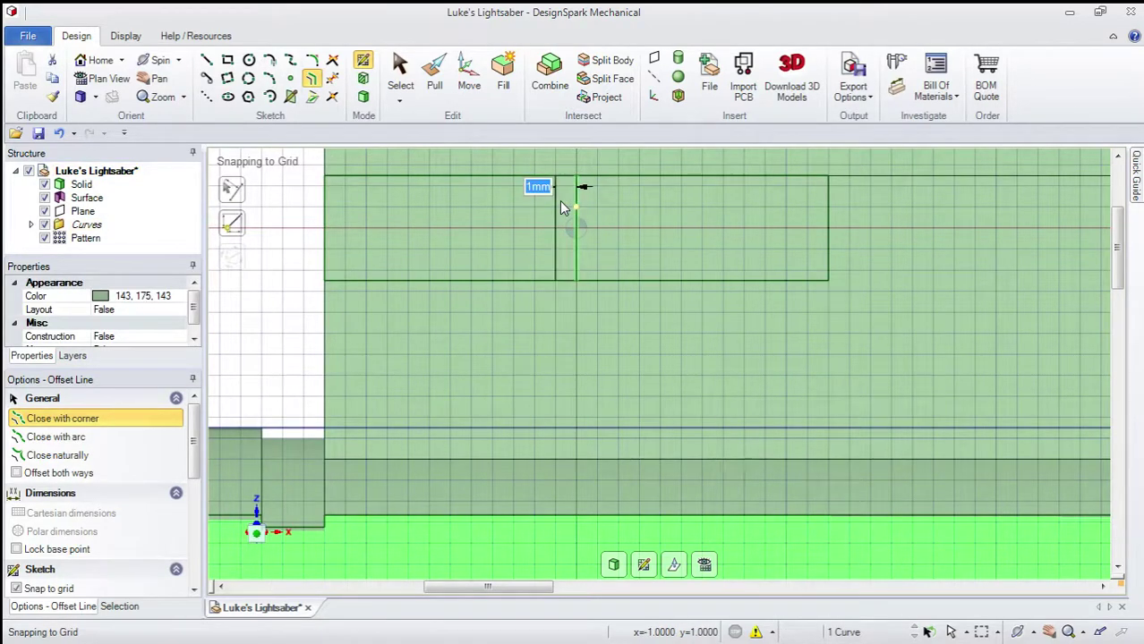
pyautogui.click(569, 207)
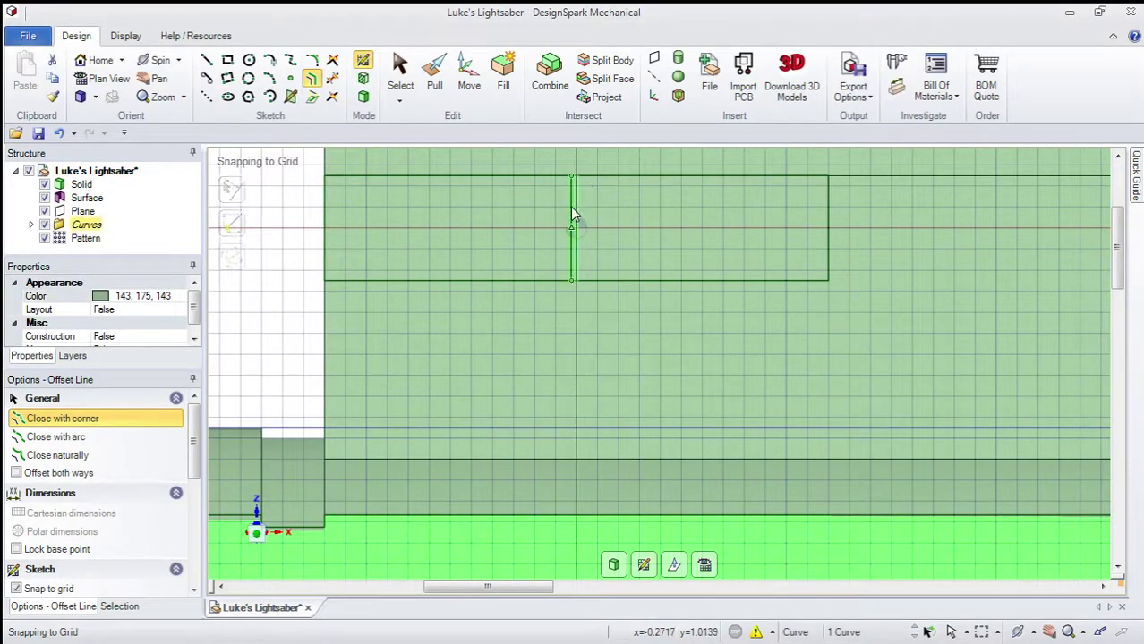
pyautogui.click(576, 207)
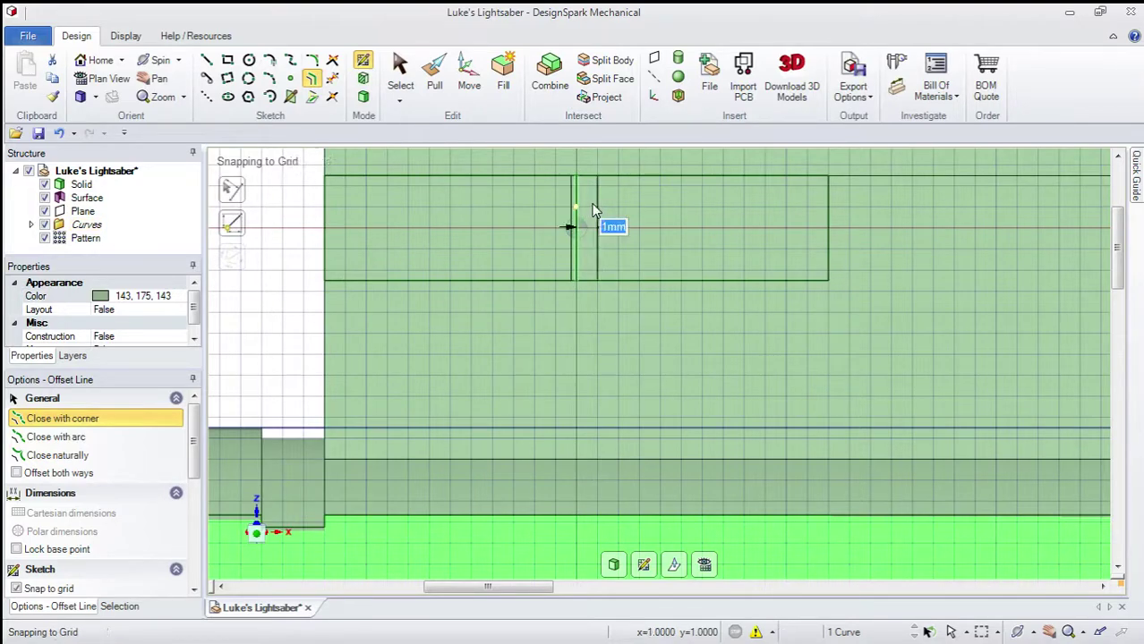
pyautogui.click(580, 206)
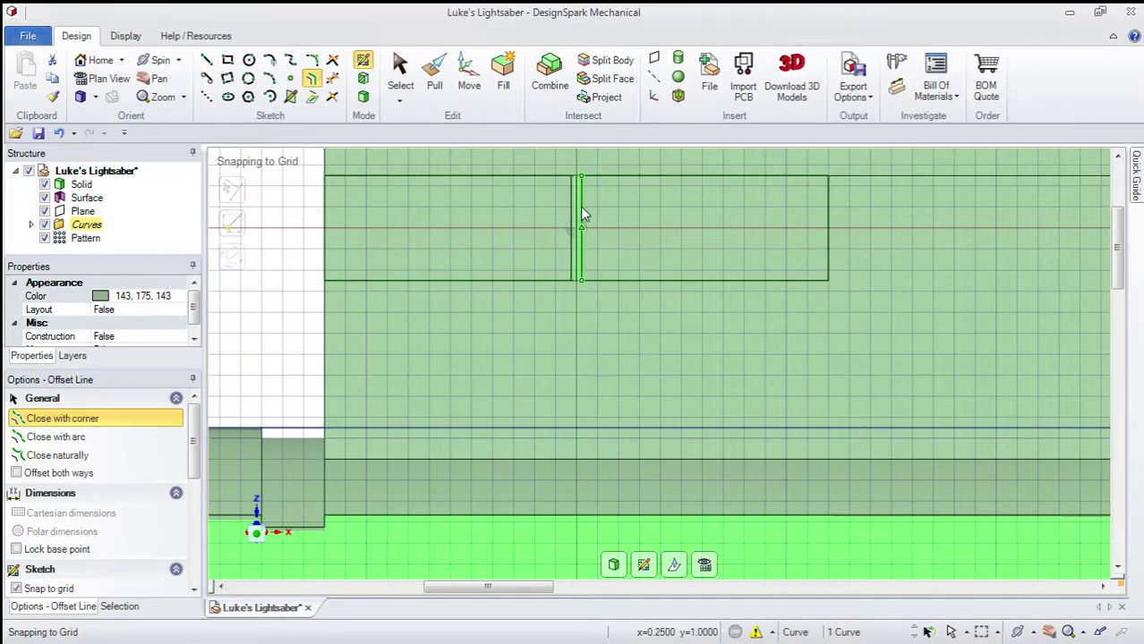
# Step: Remove the centre line between the two close offset lines and return to 3D mode
pyautogui.scroll(-3, 580, 205)
pyautogui.moveTo(606, 204); pyautogui.dragTo(576, 195, button='middle')
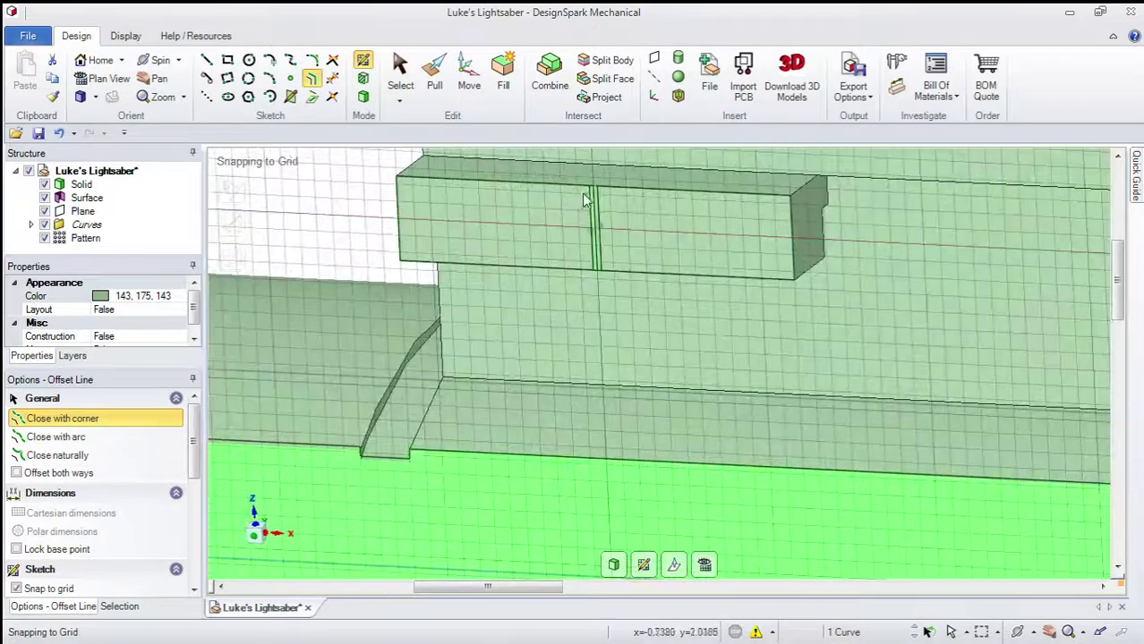
pyautogui.scroll(1, 582, 192)
pyautogui.press('v')
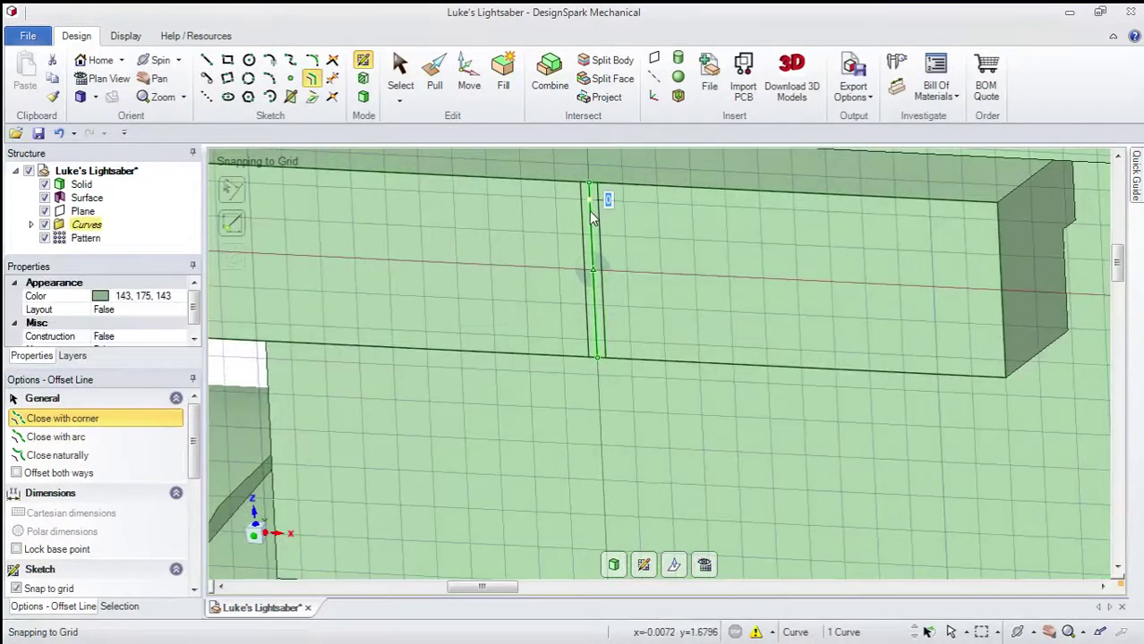
pyautogui.press('p')
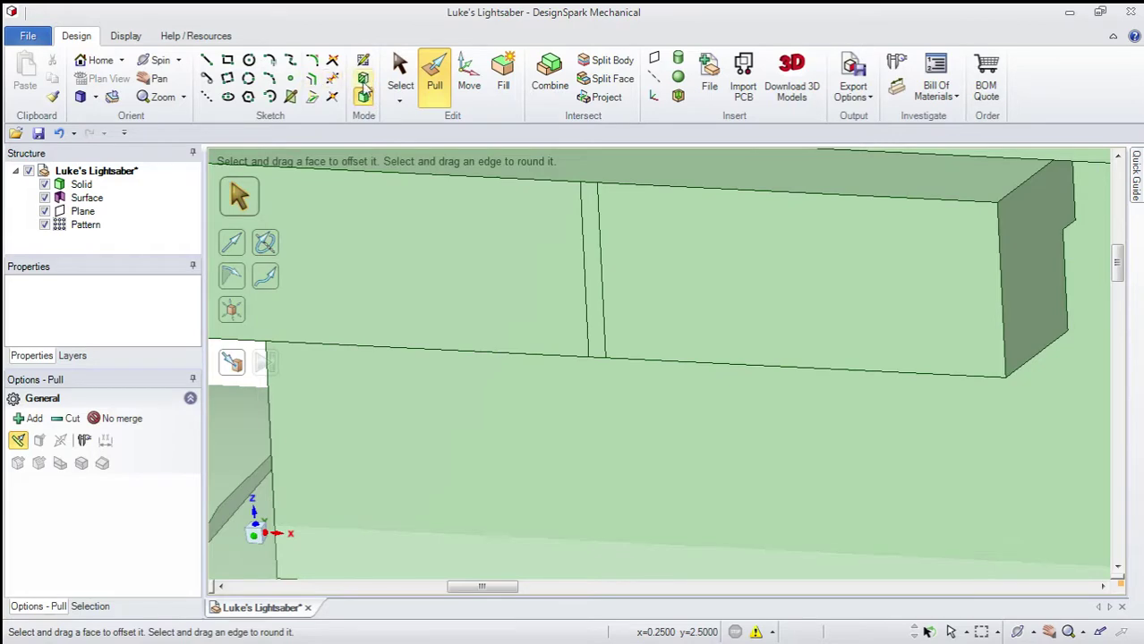
# Step: Try to cut the narrow middle strip into the block's outer face with Pull, and undo the cut
pyautogui.scroll(-3, 486, 180)
pyautogui.scroll(-3, 487, 183)
pyautogui.scroll(3, 488, 148)
pyautogui.scroll(3, 517, 167)
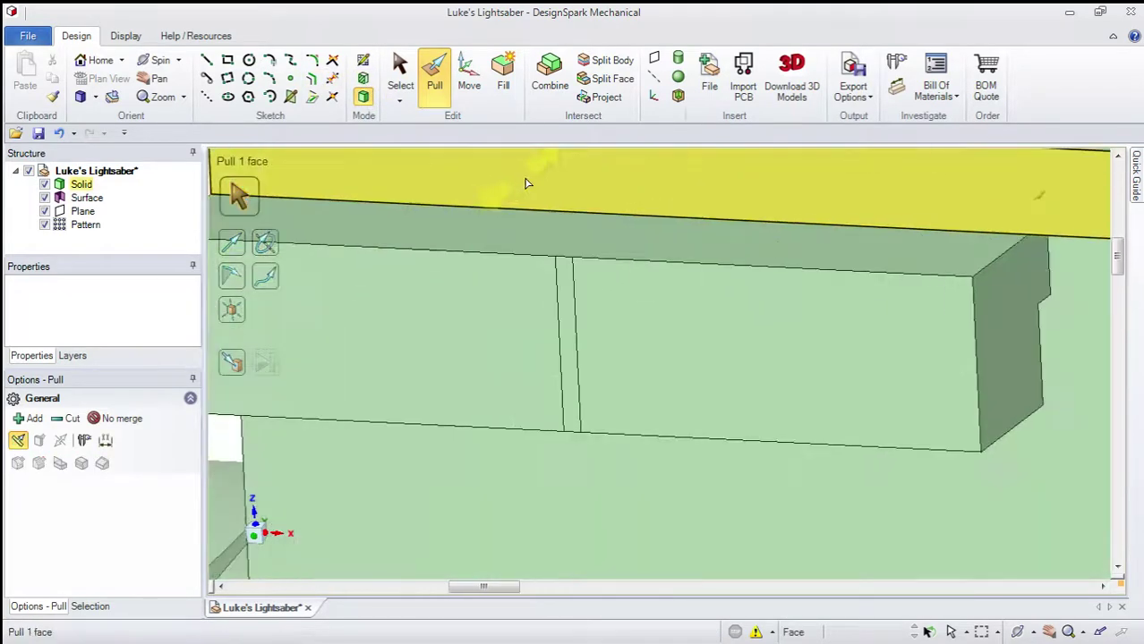
pyautogui.click(435, 83)
pyautogui.click(565, 340)
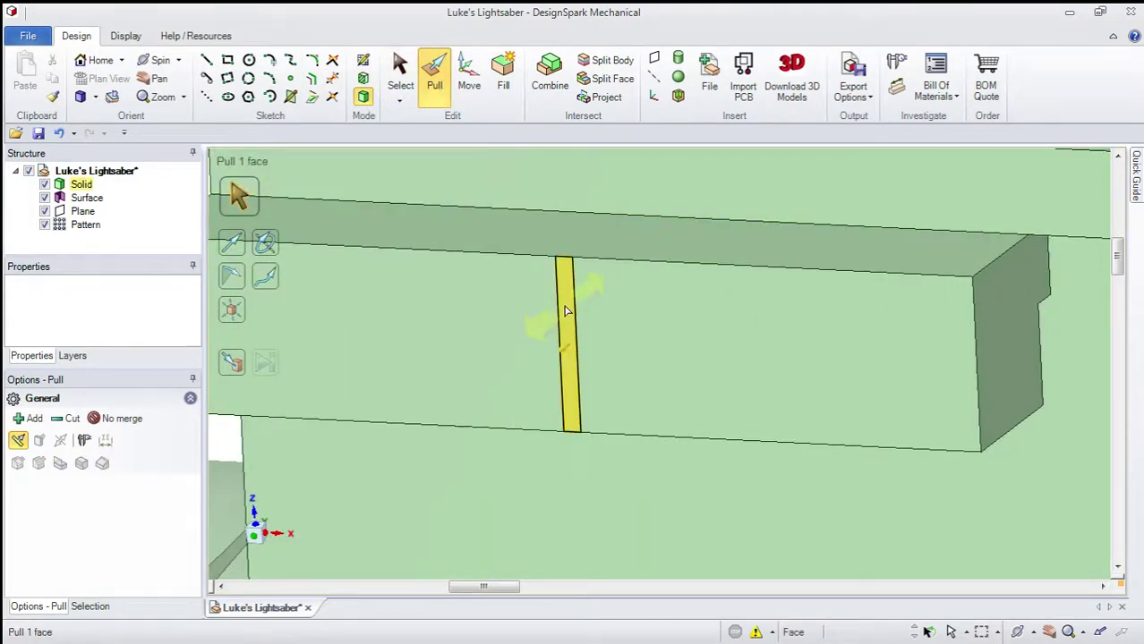
pyautogui.click(71, 419)
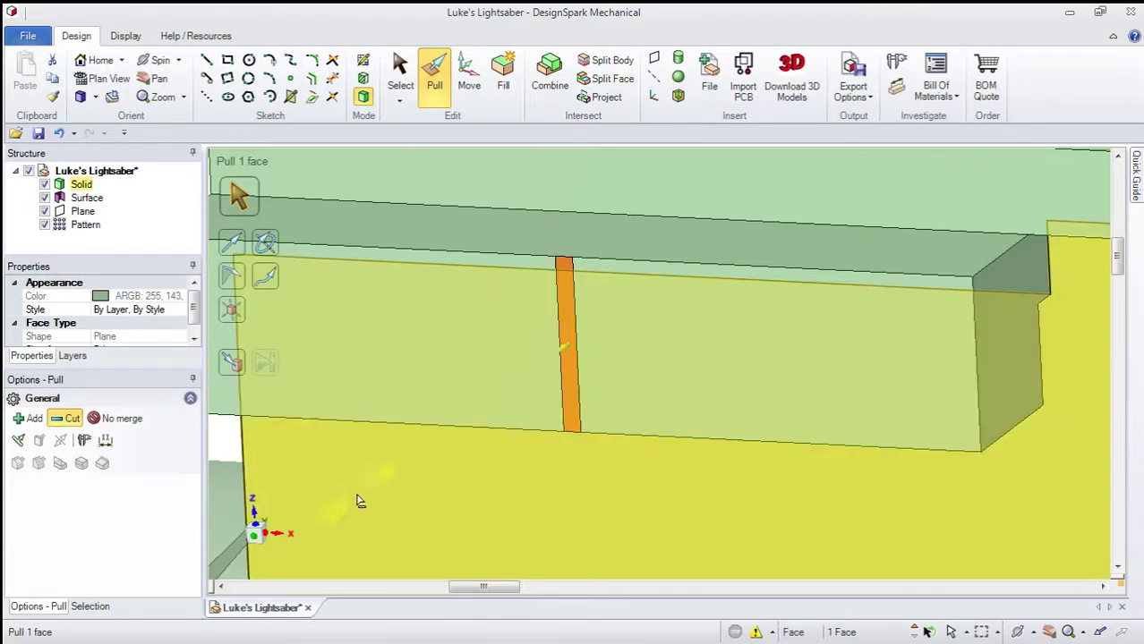
pyautogui.moveTo(358, 500); pyautogui.dragTo(402, 463)
pyautogui.hotkey('ctrl', 'z')
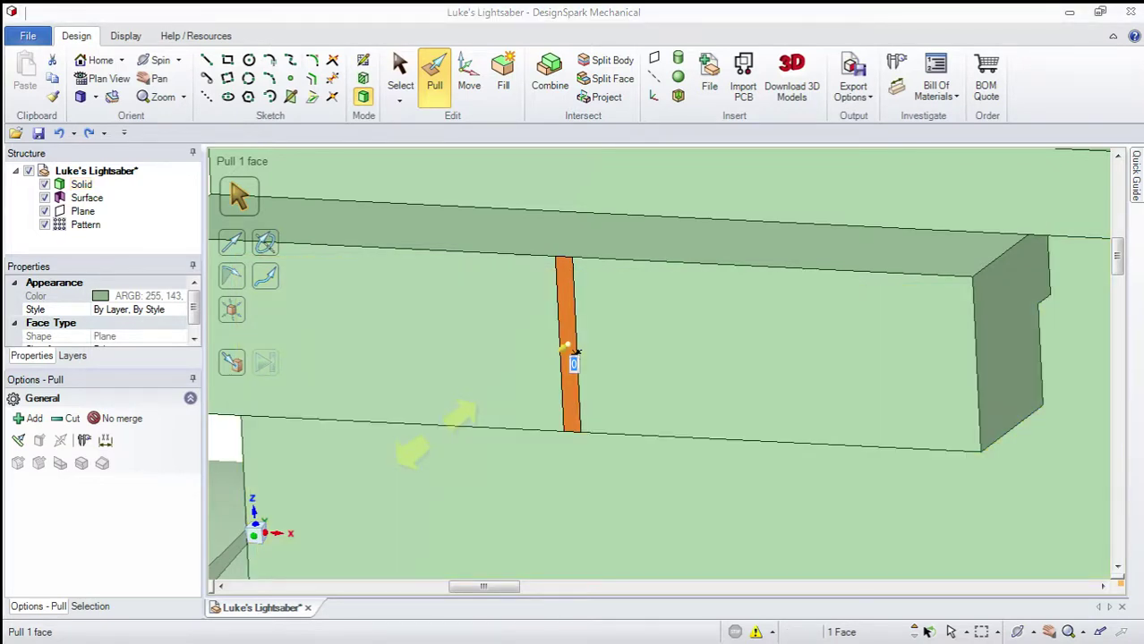
# Step: Redo the cut that turns the narrow middle strip of the side block's outer face into a groove
pyautogui.hotkey('ctrl', 'y')
pyautogui.press('Escape')
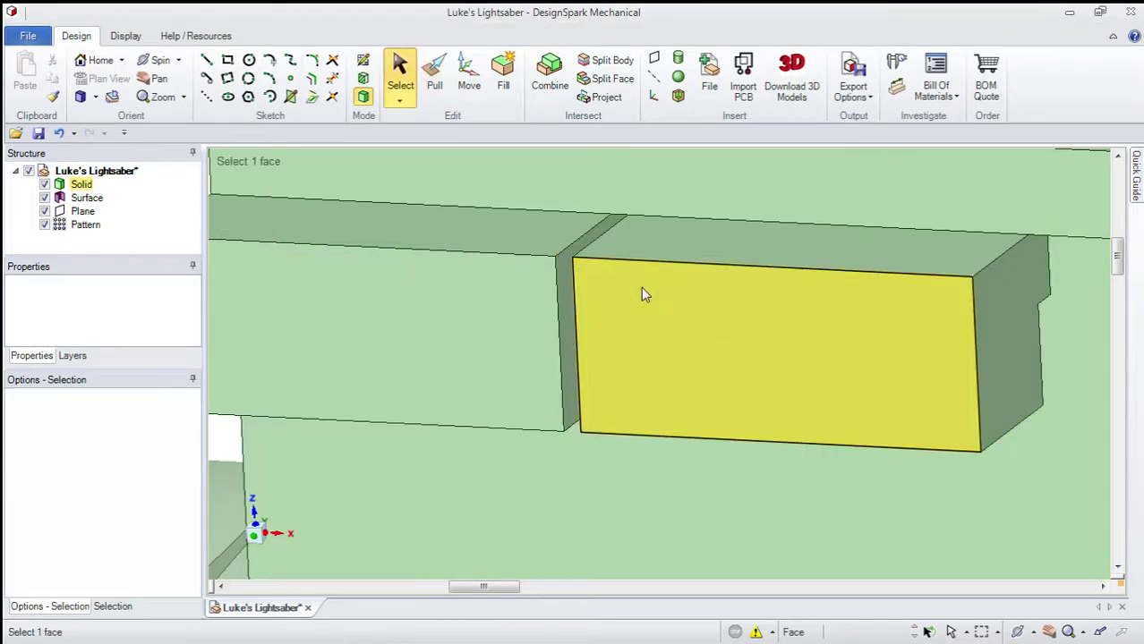
pyautogui.moveTo(656, 261); pyautogui.dragTo(723, 235, button='middle')
pyautogui.scroll(-10, 565, 255)
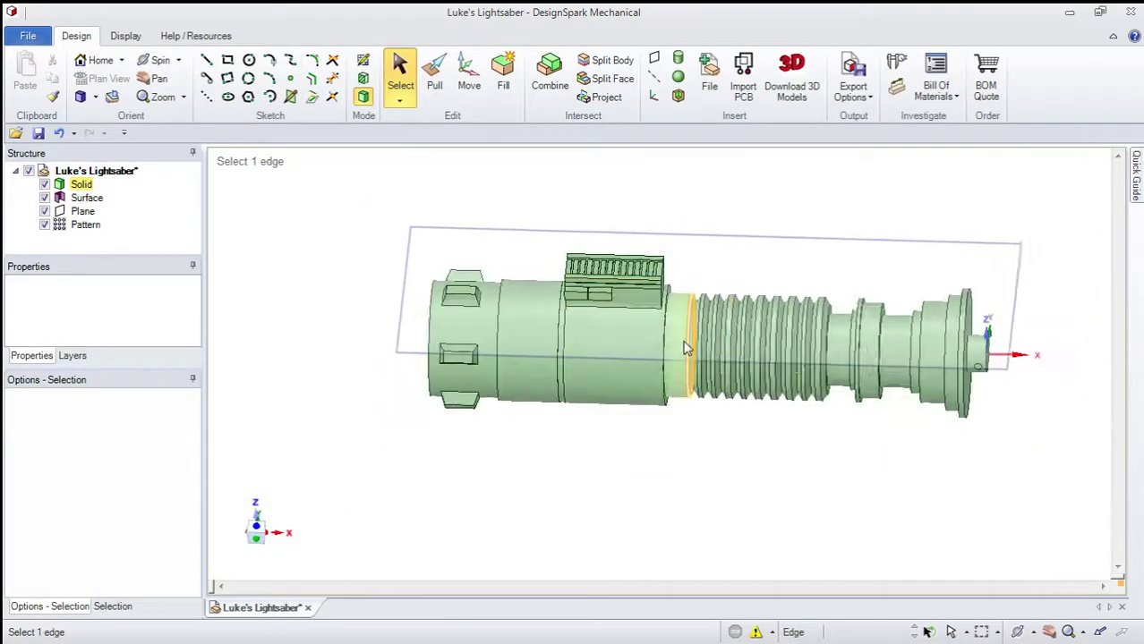
# Step: Delete the existing construction plane that runs through the lightsaber body
pyautogui.moveTo(684, 349); pyautogui.dragTo(609, 372, button='middle')
pyautogui.scroll(3, 608, 372)
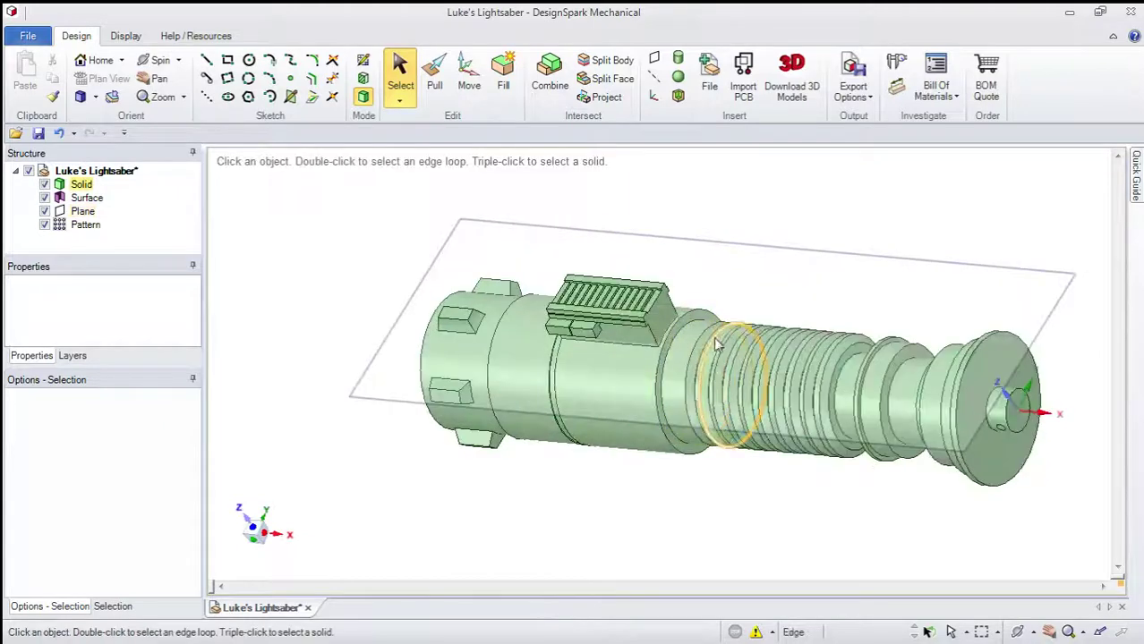
pyautogui.scroll(-5, 761, 475)
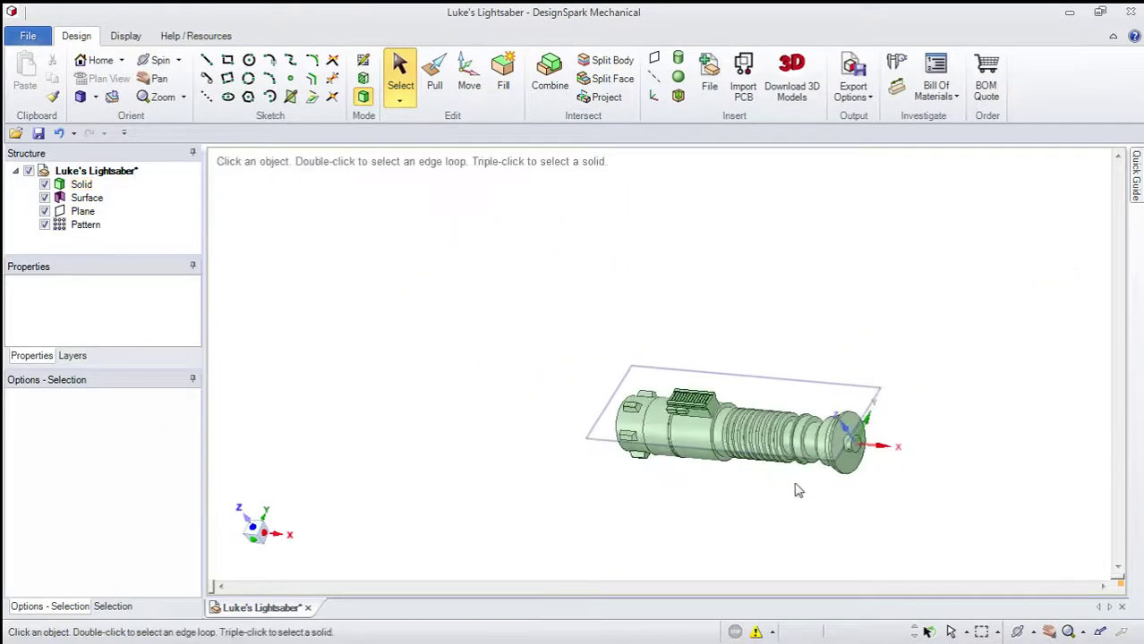
pyautogui.scroll(5, 841, 376)
pyautogui.click(931, 251)
pyautogui.press('Delete')
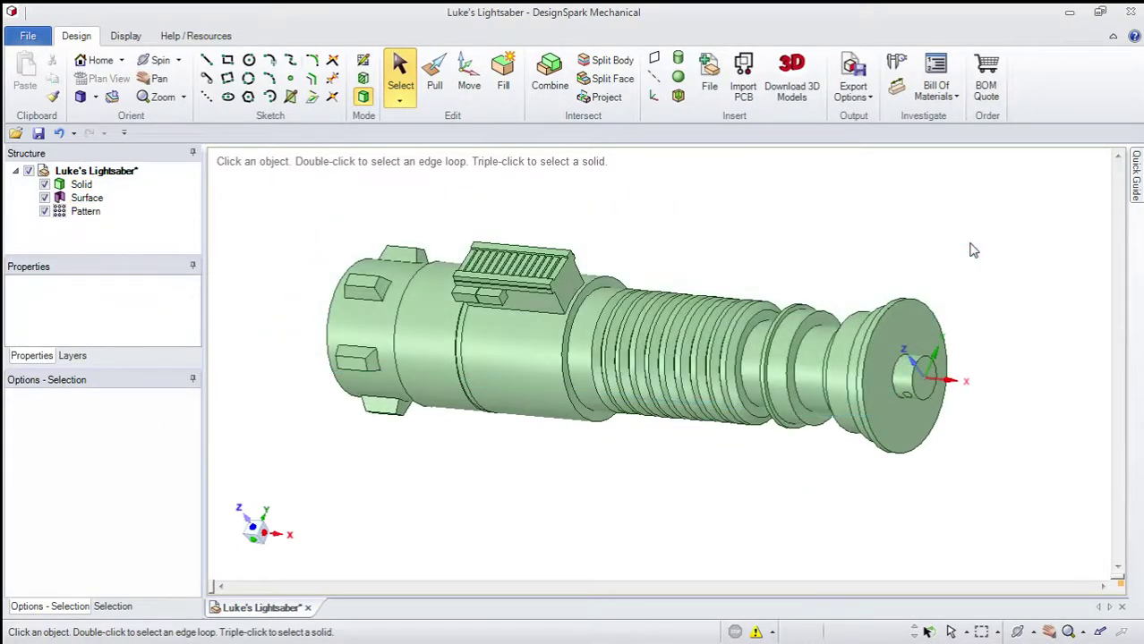
pyautogui.scroll(-1, 949, 368)
pyautogui.moveTo(949, 367); pyautogui.dragTo(1016, 321, button='middle')
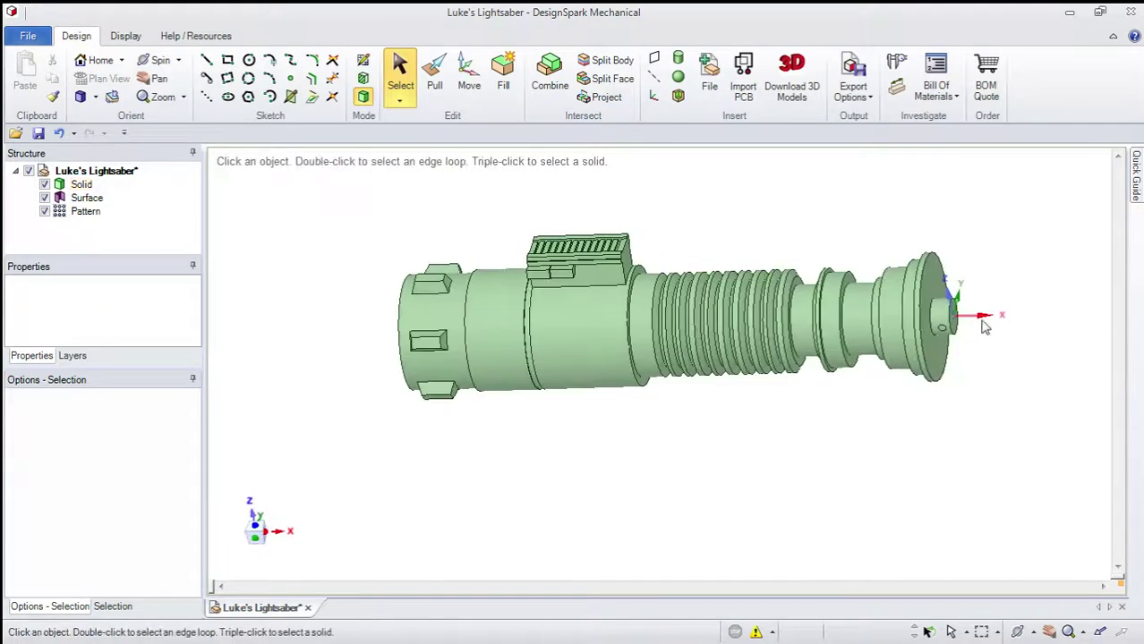
# Step: Create a plane along the X axis of the lightsaber
pyautogui.click(654, 59)
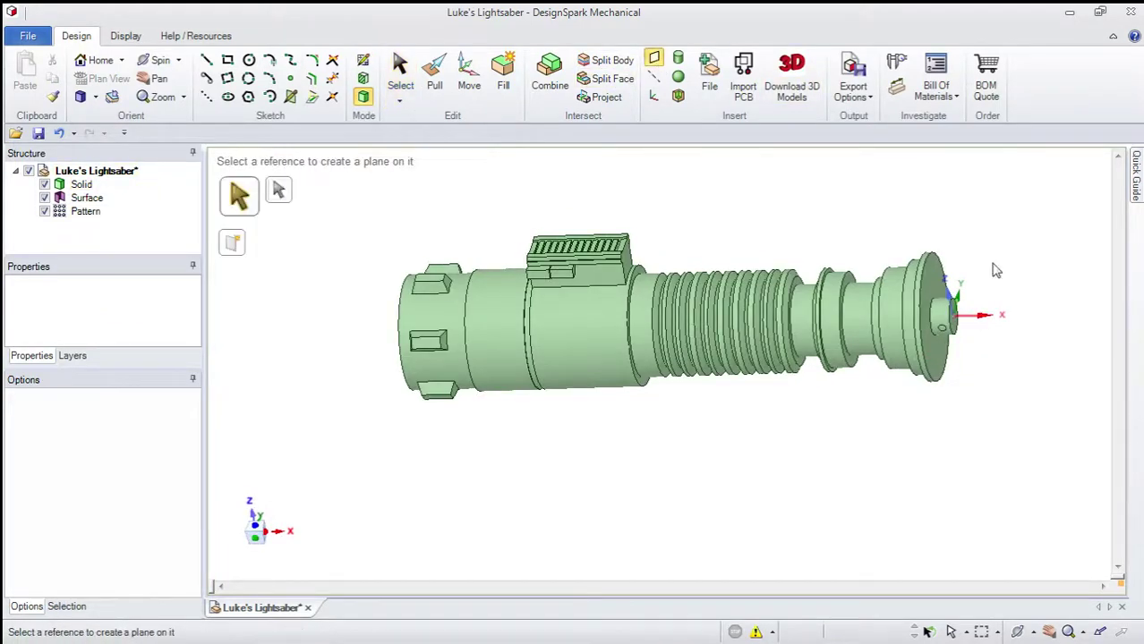
pyautogui.click(982, 323)
pyautogui.press('Escape')
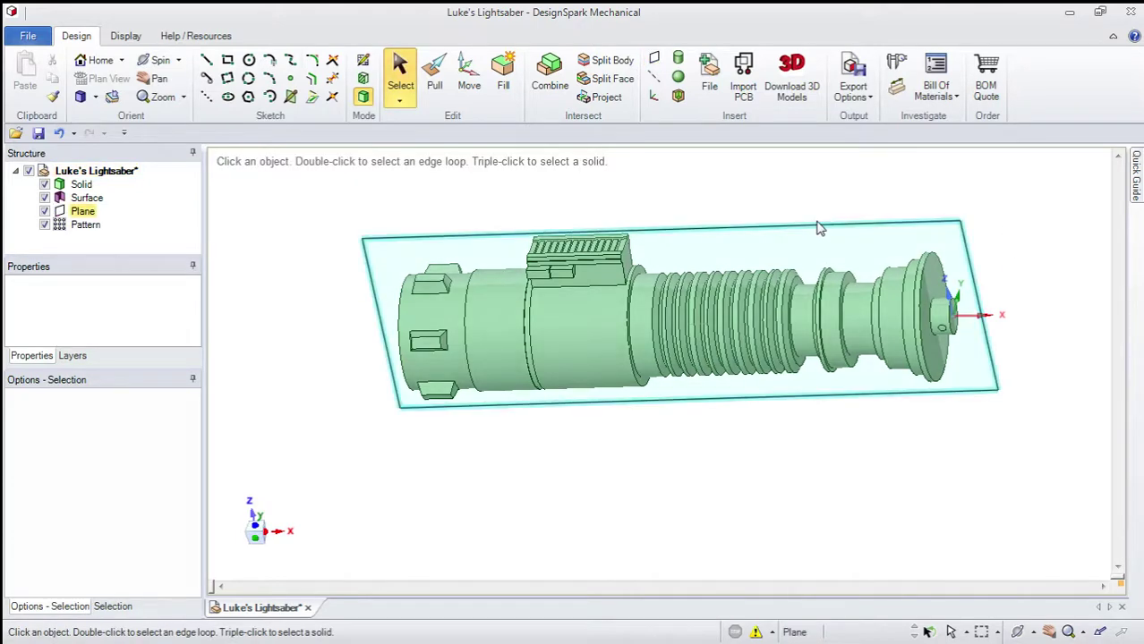
# Step: Try to rotate the plane about 78° around its own centre with Move, and undo the rotation and the plane's creation
pyautogui.click(817, 228)
pyautogui.click(468, 76)
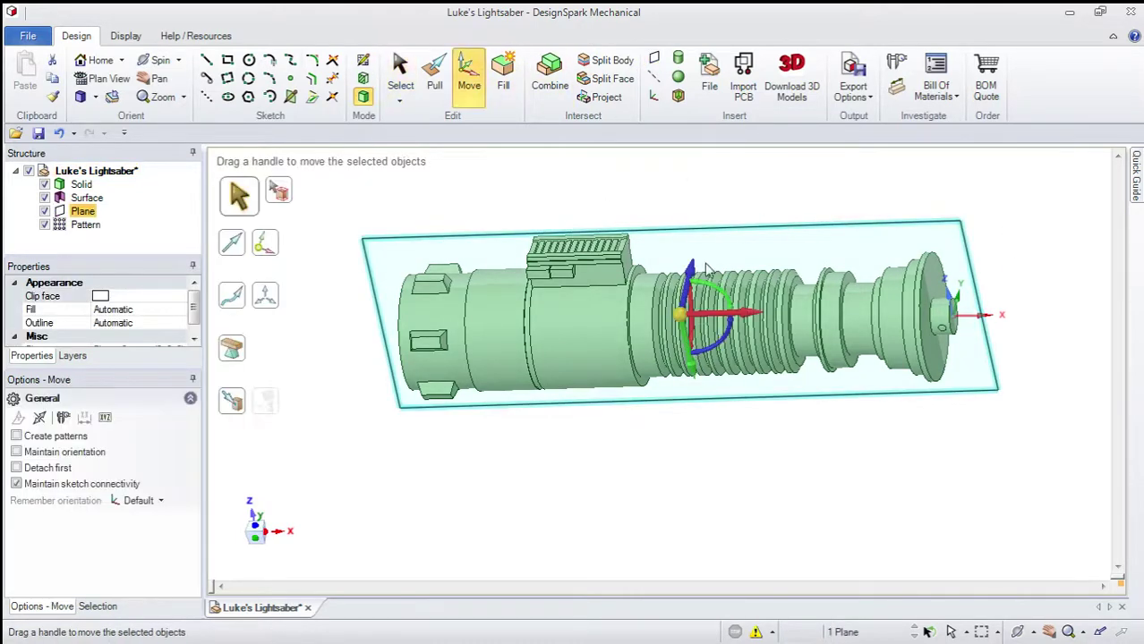
pyautogui.moveTo(716, 304); pyautogui.dragTo(639, 254, button='middle')
pyautogui.scroll(3, 883, 296)
pyautogui.moveTo(884, 295); pyautogui.dragTo(855, 317, button='middle')
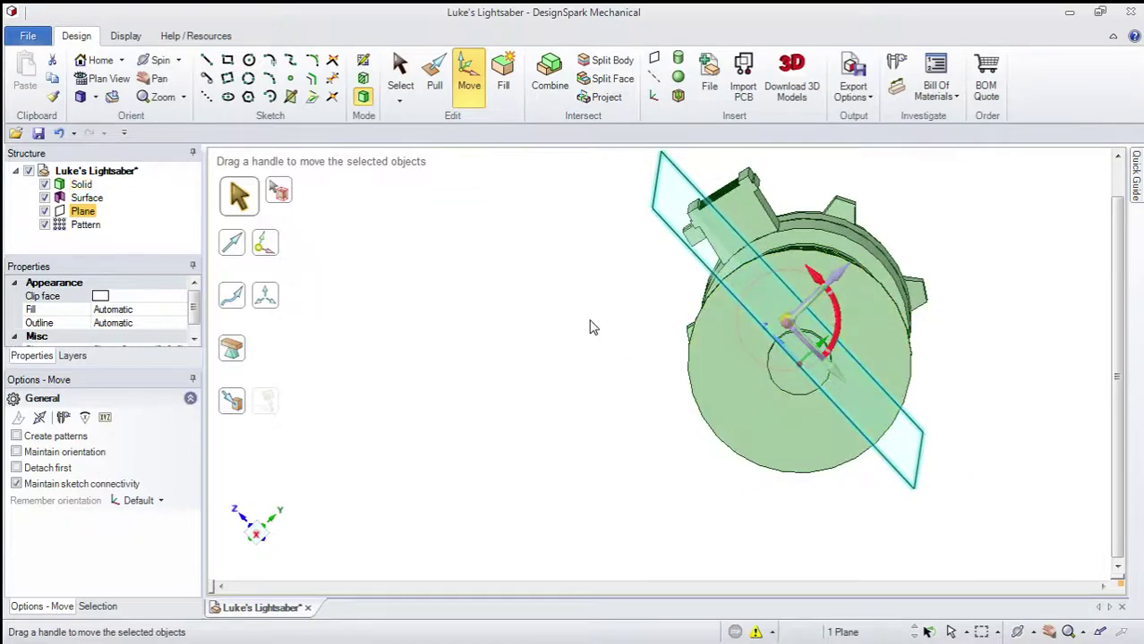
pyautogui.moveTo(589, 328); pyautogui.dragTo(596, 309, button='middle')
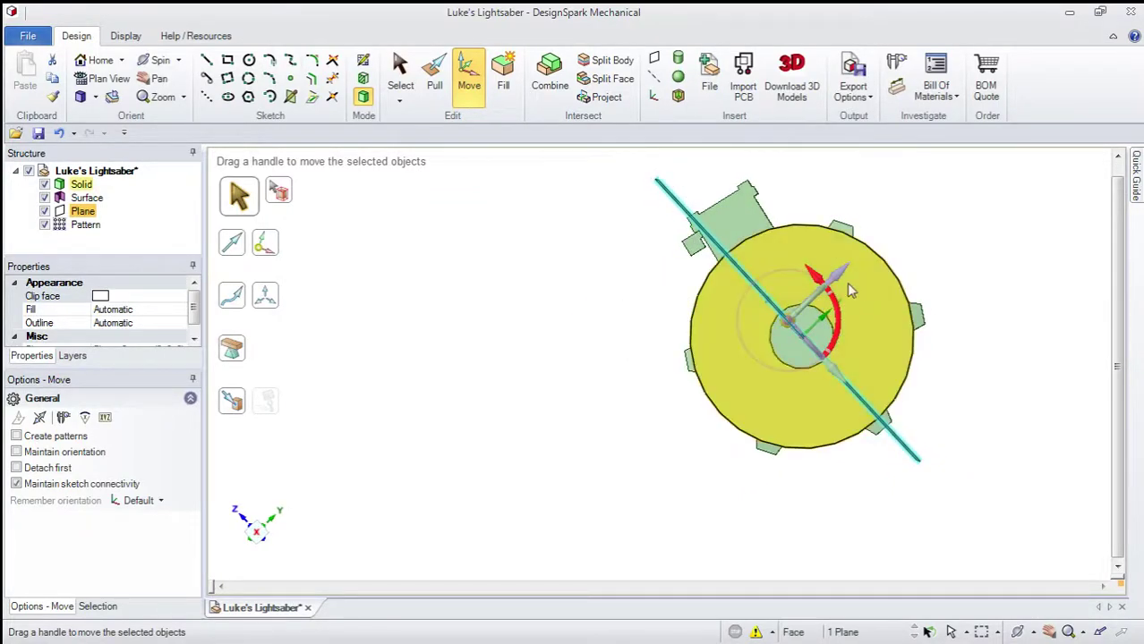
pyautogui.moveTo(817, 283); pyautogui.dragTo(749, 283)
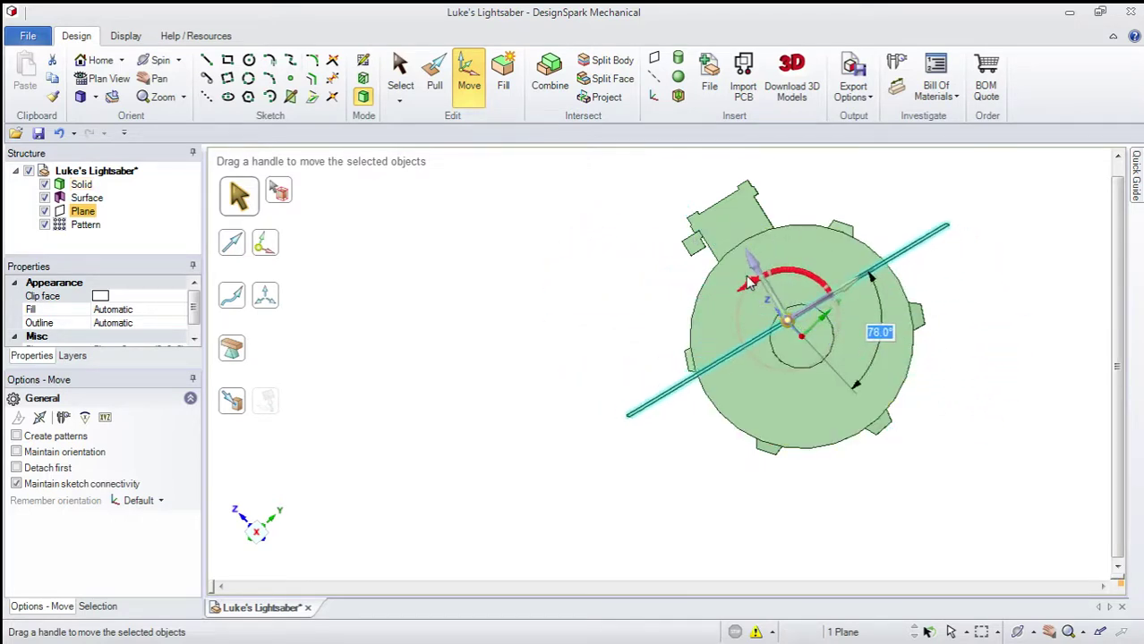
pyautogui.moveTo(756, 297); pyautogui.dragTo(792, 327, button='middle')
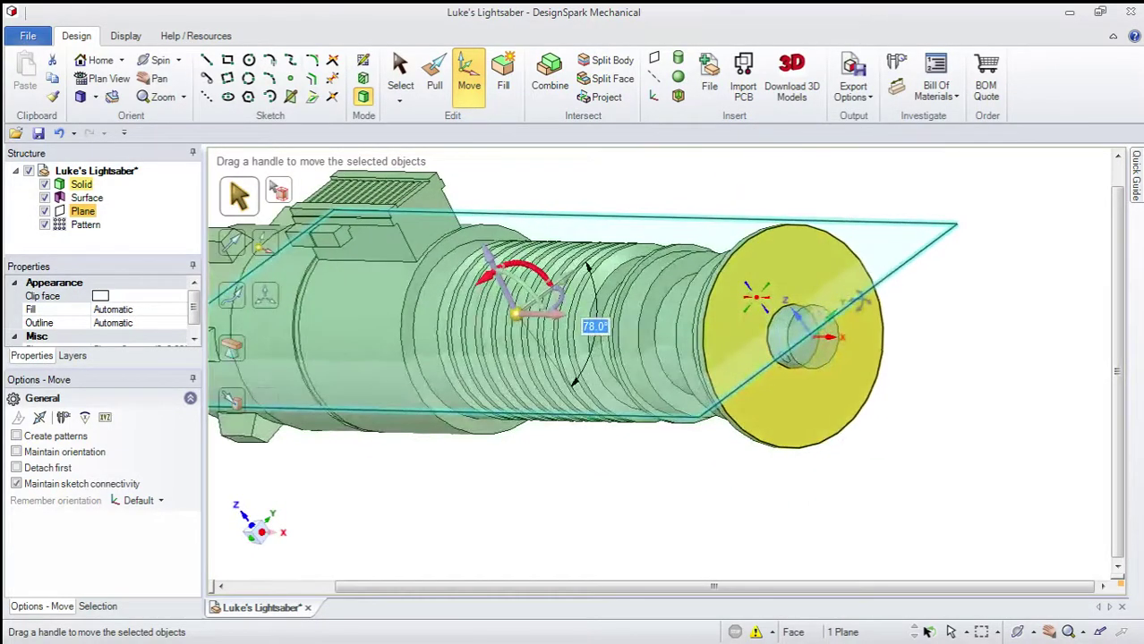
pyautogui.hotkey('ctrl', 'z')
pyautogui.hotkey('ctrl', 'z')
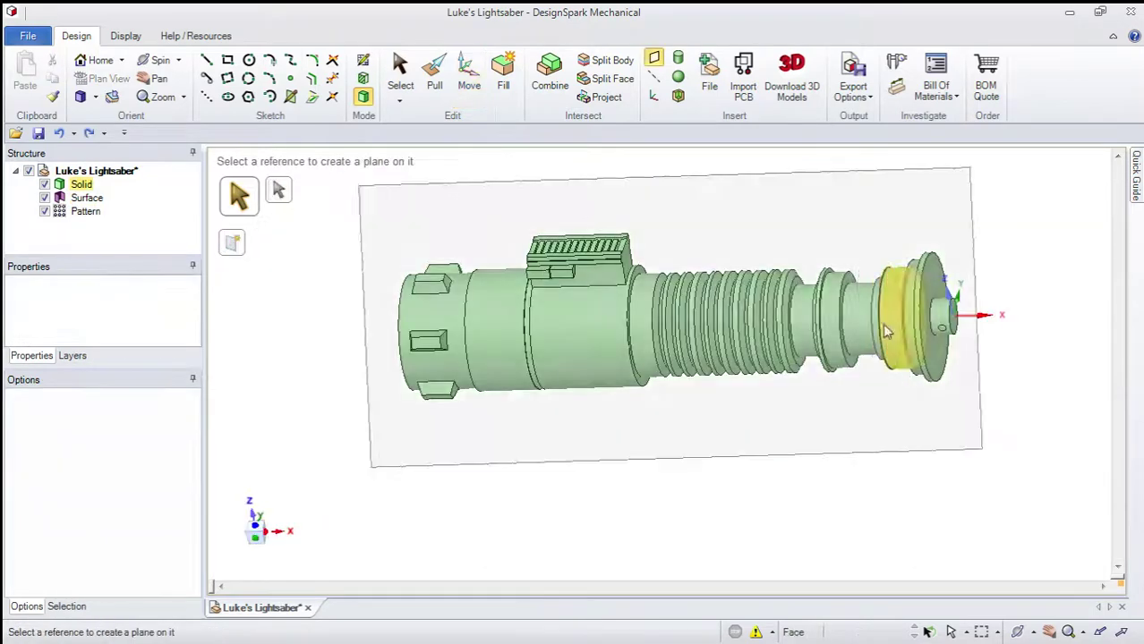
pyautogui.press('Escape')
# Step: Create a new lengthwise plane through the lightsaber, using the origin's X axis as the reference
pyautogui.scroll(-3, 1022, 342)
pyautogui.scroll(5, 1024, 340)
pyautogui.moveTo(1035, 317); pyautogui.dragTo(841, 314, button='middle')
pyautogui.click(654, 61)
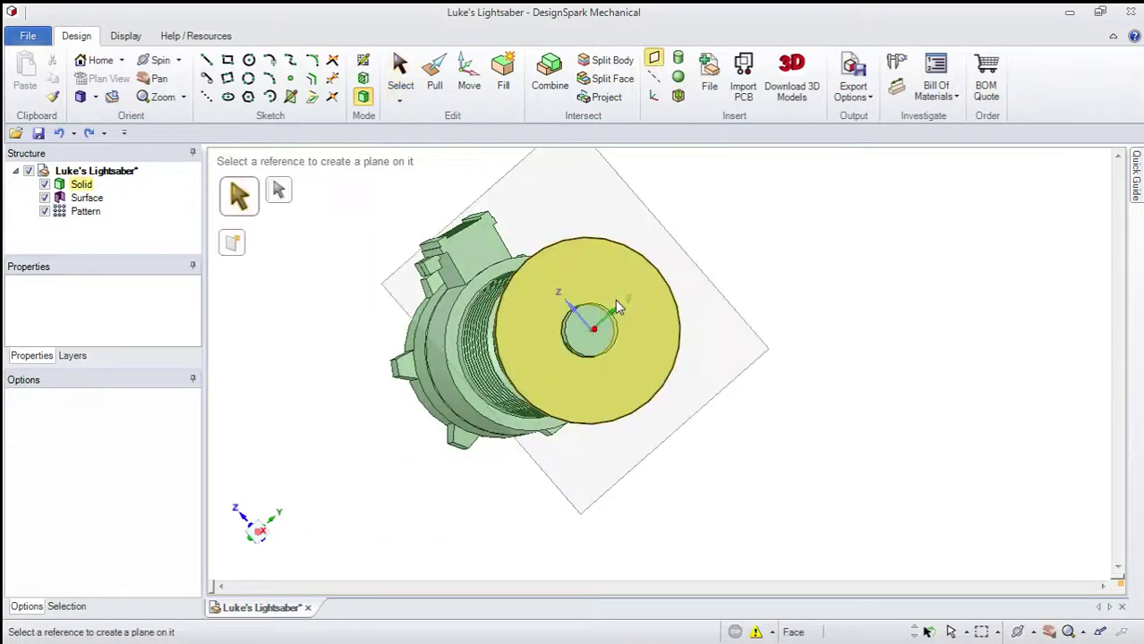
pyautogui.click(596, 333)
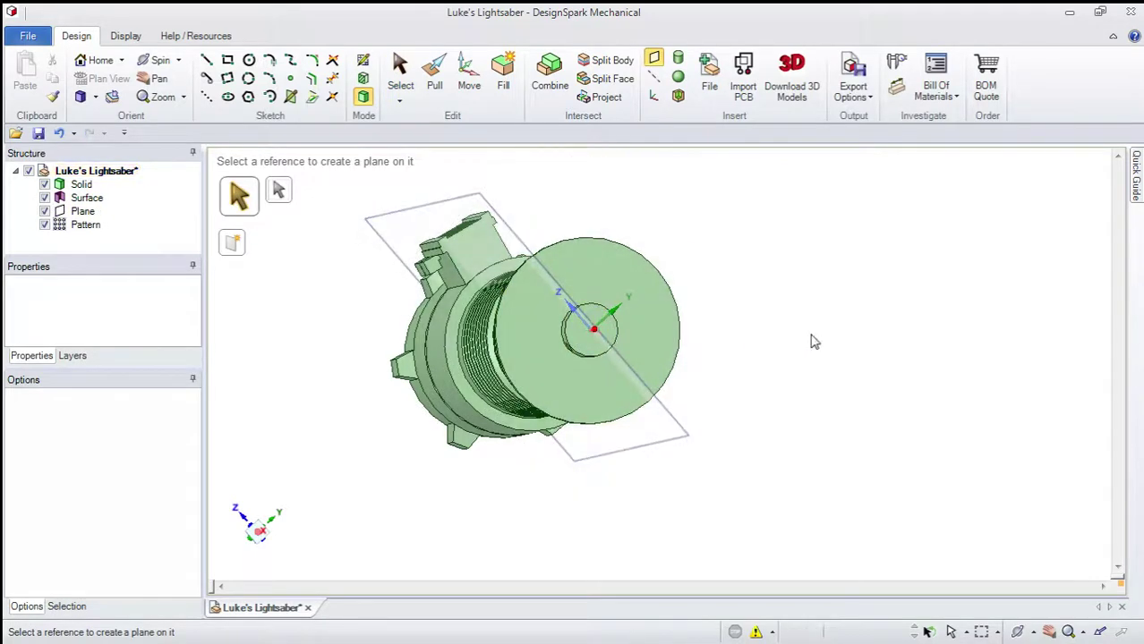
pyautogui.press('s')
pyautogui.click(512, 229)
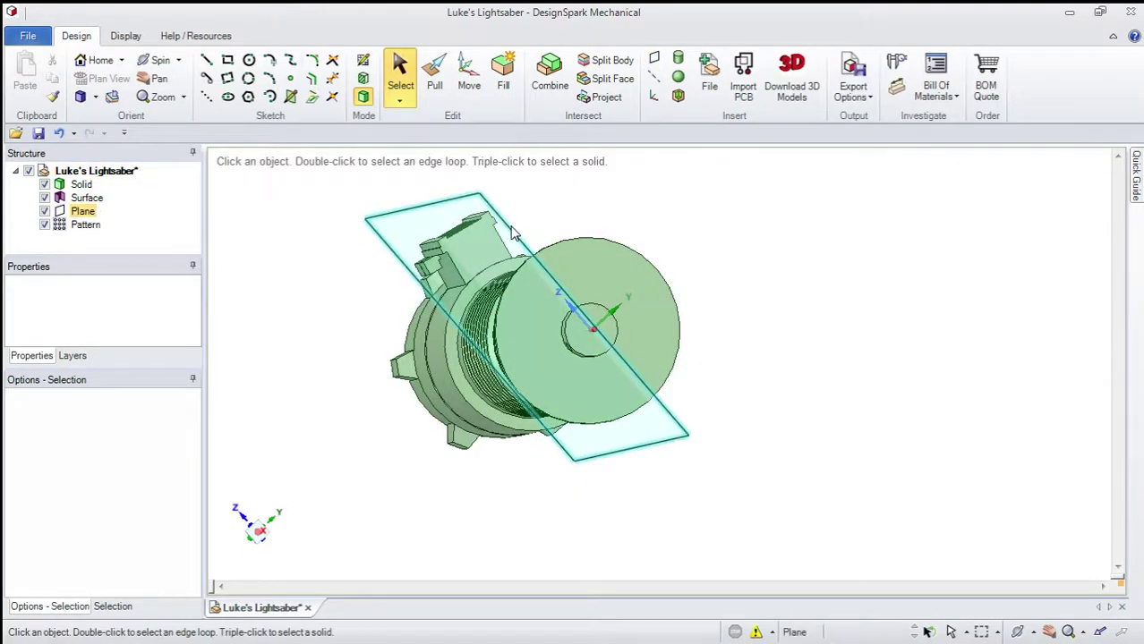
pyautogui.click(472, 83)
pyautogui.moveTo(742, 220); pyautogui.dragTo(586, 301, button='middle')
pyautogui.moveTo(527, 325); pyautogui.dragTo(919, 277)
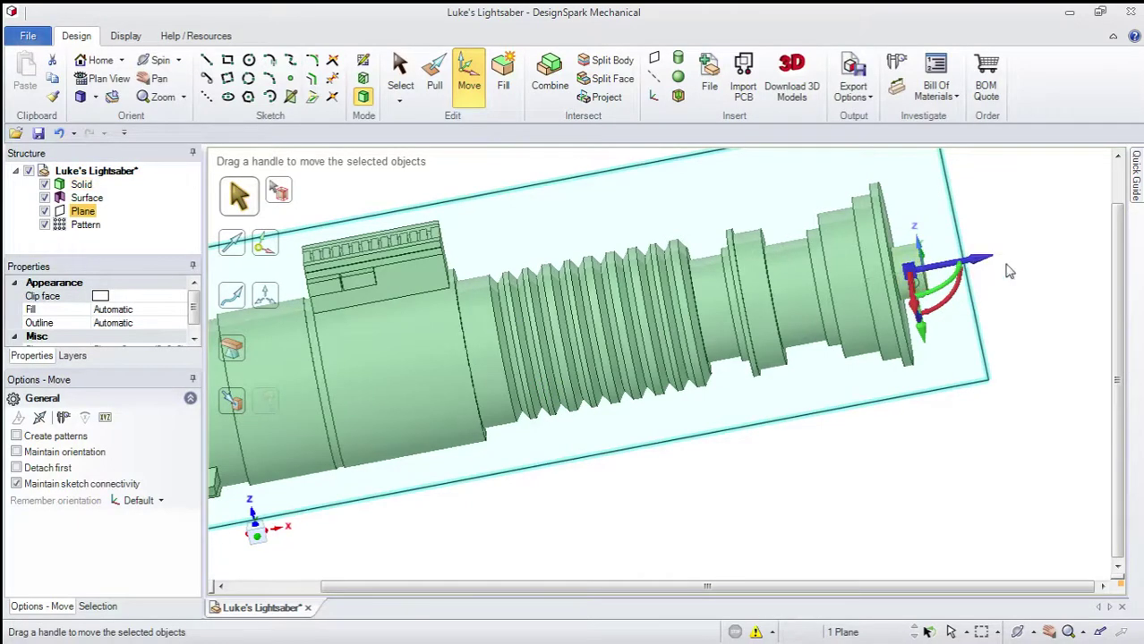
pyautogui.moveTo(1048, 254); pyautogui.dragTo(966, 294, button='middle')
pyautogui.press('Escape')
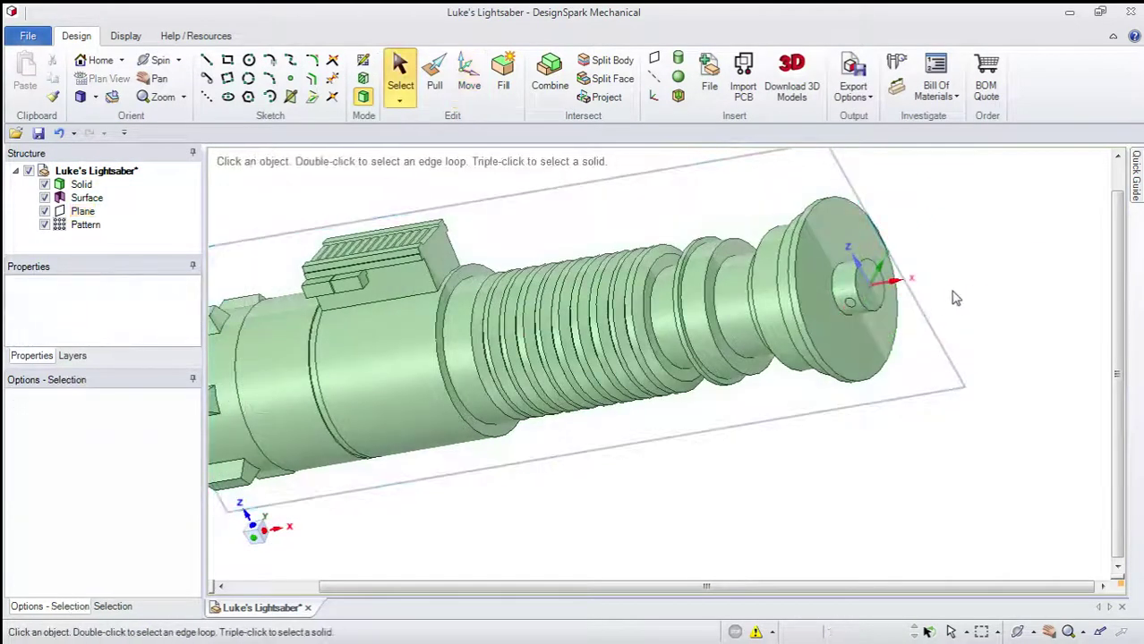
# Step: Anchor the plane's Move handle at the origin and rotate the plane about 79° around the body's long axis, square to the control box
pyautogui.click(469, 77)
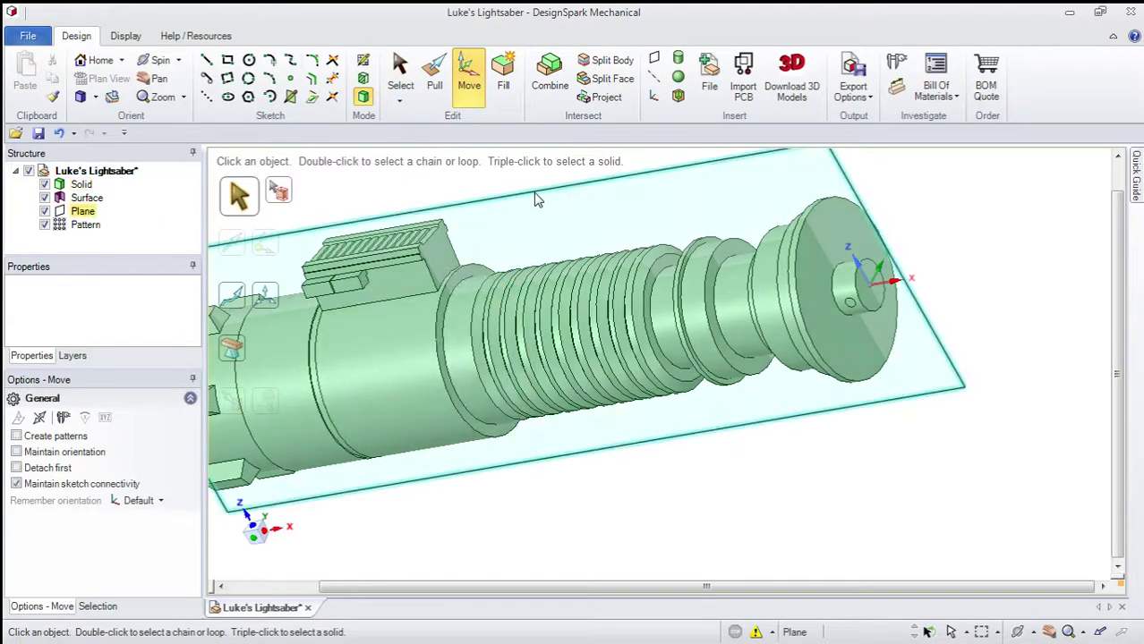
pyautogui.click(508, 237)
pyautogui.moveTo(530, 329); pyautogui.dragTo(868, 296)
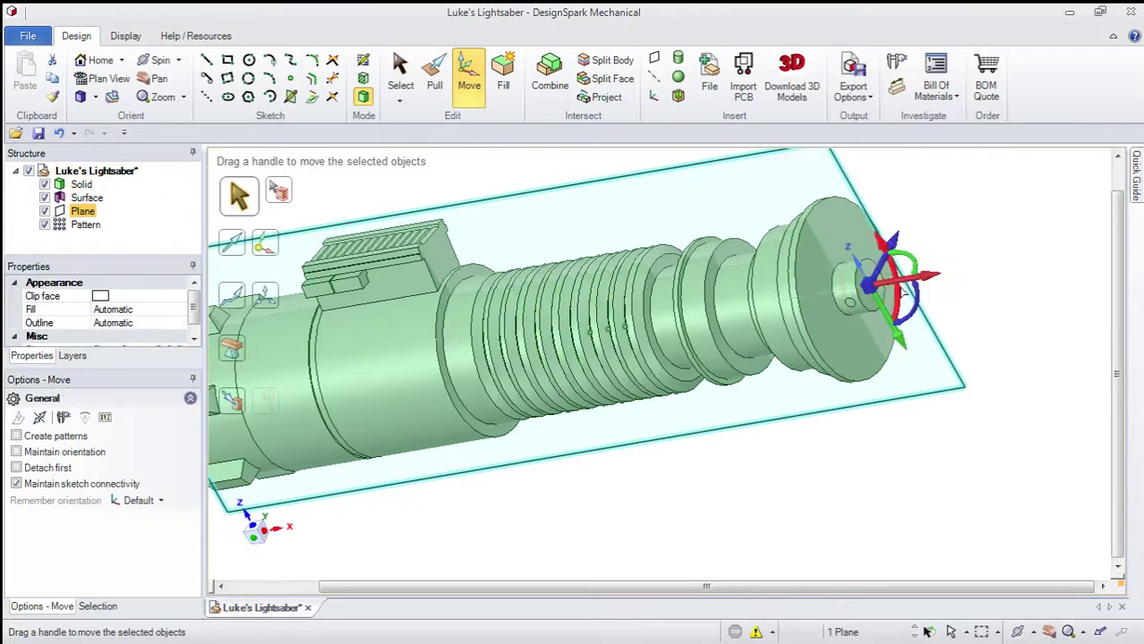
pyautogui.moveTo(991, 249); pyautogui.dragTo(808, 267, button='middle')
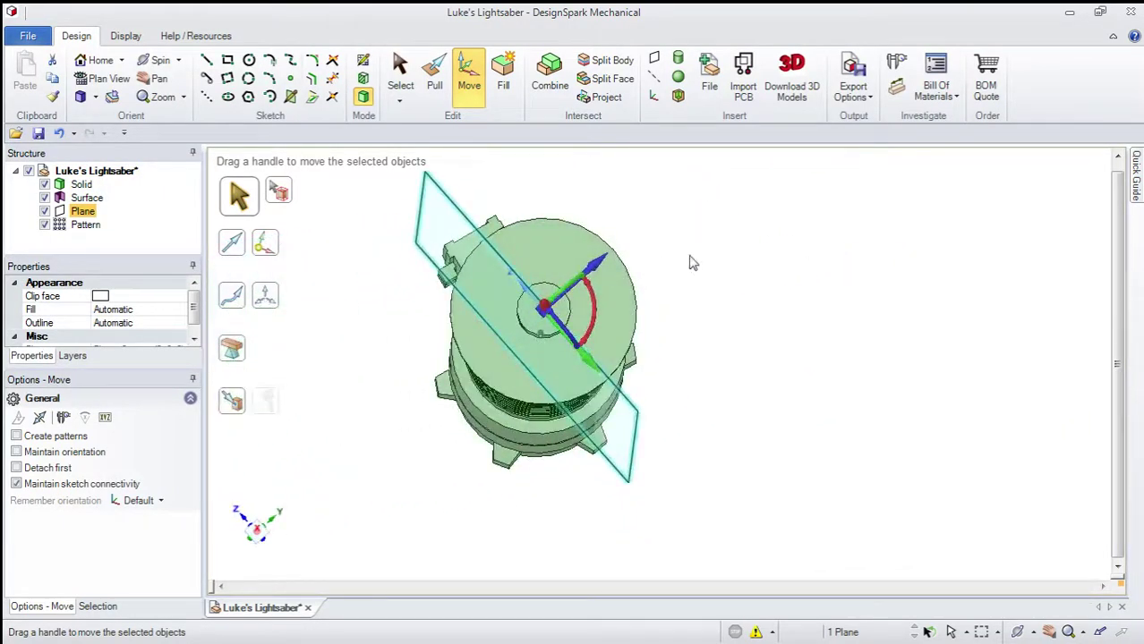
pyautogui.moveTo(690, 263); pyautogui.dragTo(774, 286, button='middle')
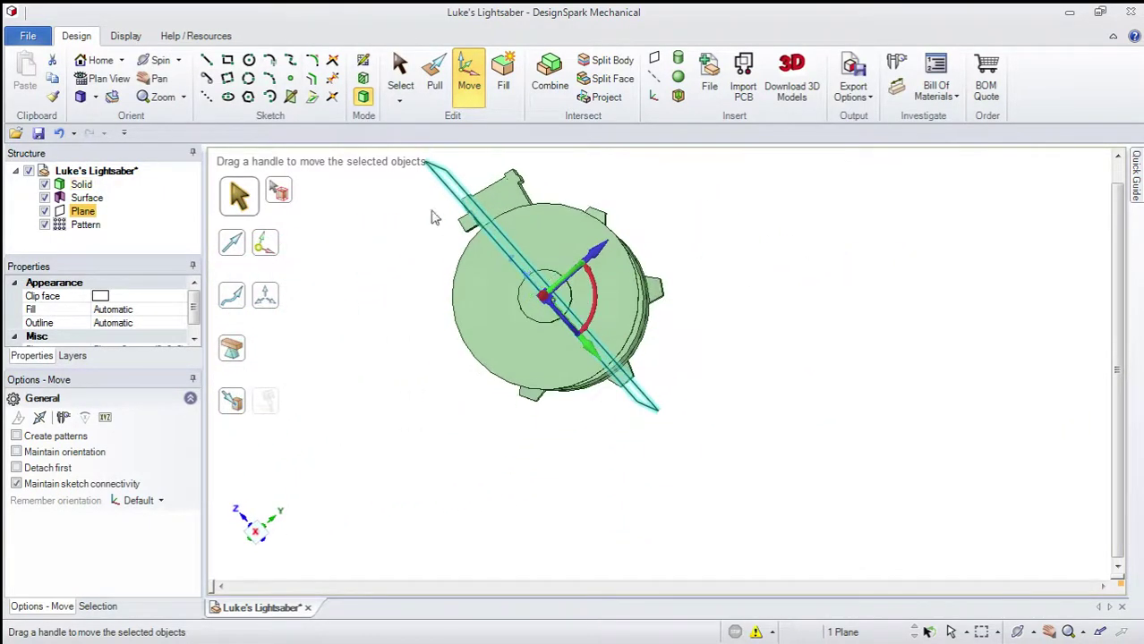
pyautogui.moveTo(676, 360); pyautogui.dragTo(703, 351, button='middle')
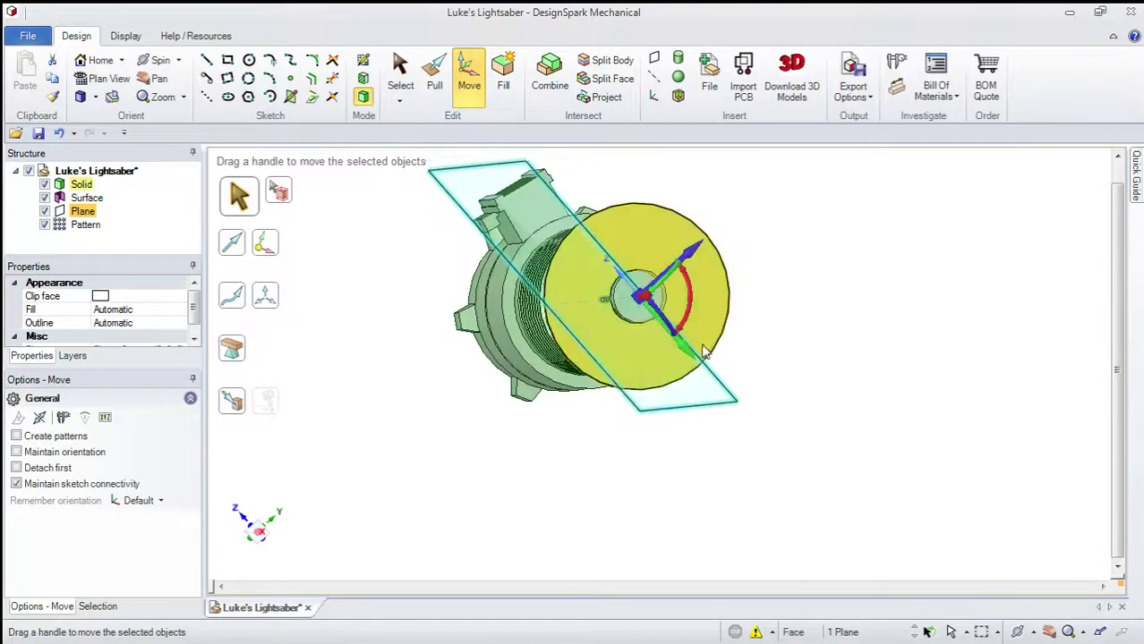
pyautogui.moveTo(839, 333); pyautogui.dragTo(815, 326, button='middle')
pyautogui.moveTo(686, 304); pyautogui.dragTo(562, 186)
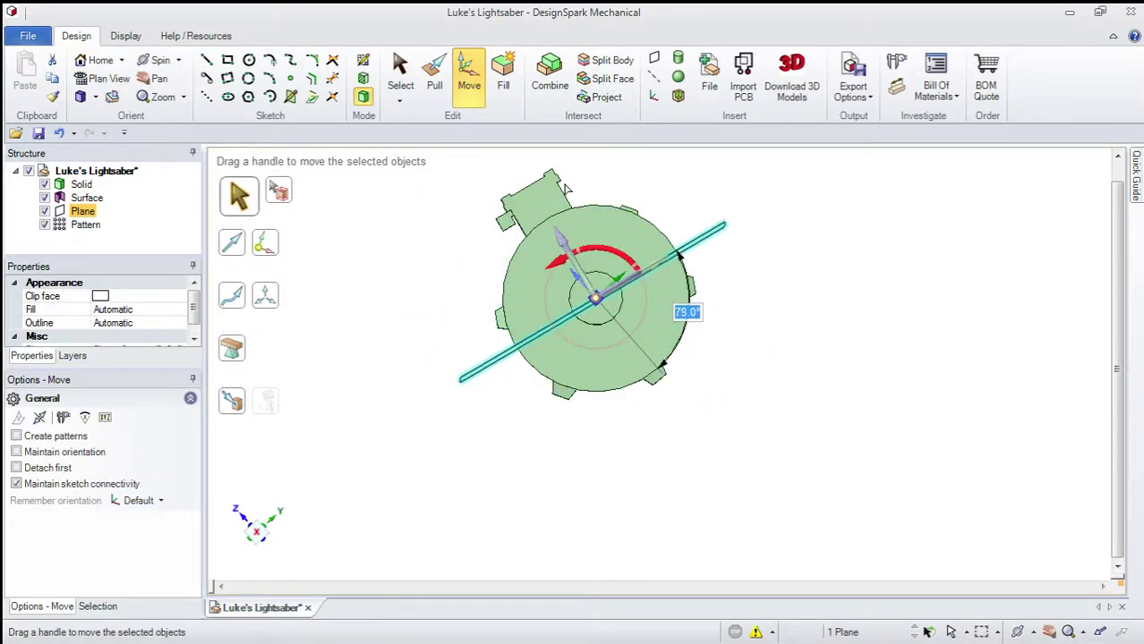
pyautogui.moveTo(771, 340); pyautogui.dragTo(787, 345, button='middle')
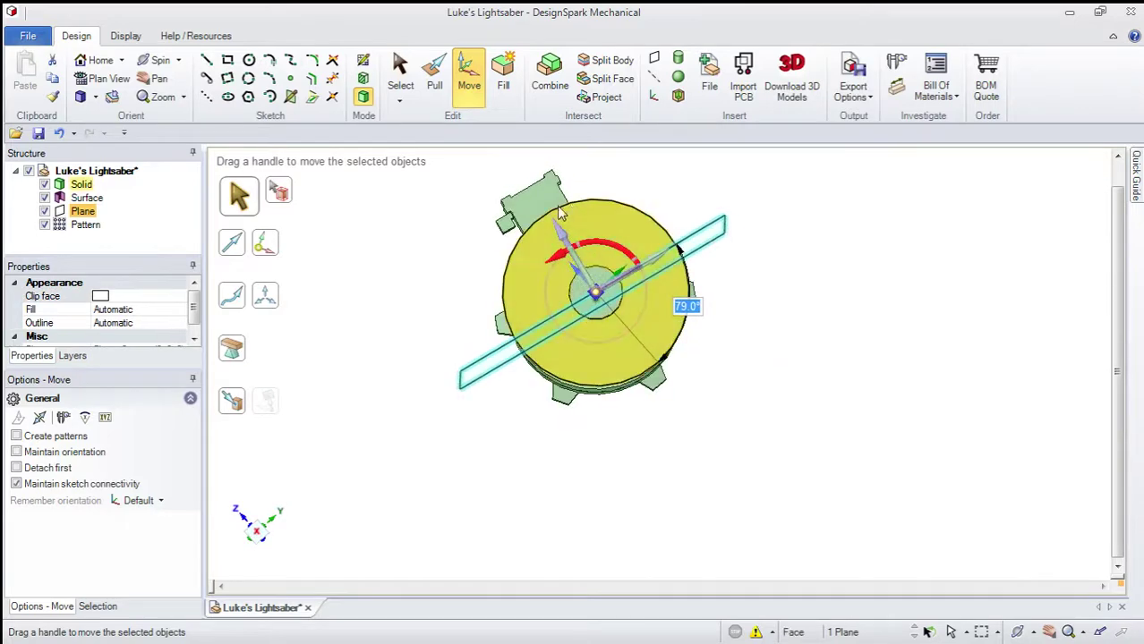
pyautogui.moveTo(863, 317)
pyautogui.mouseDown(button='middle')
pyautogui.moveTo(862, 336)
pyautogui.moveTo(891, 321)
pyautogui.moveTo(857, 323)
pyautogui.mouseUp(button='middle')
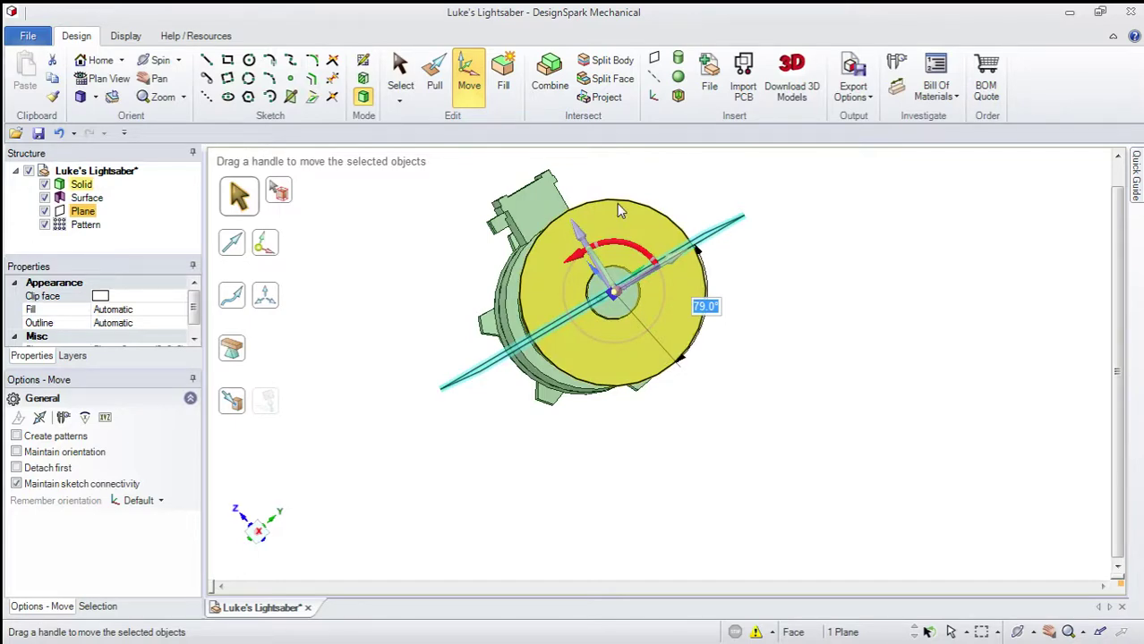
pyautogui.moveTo(617, 203); pyautogui.dragTo(964, 308, button='middle')
pyautogui.press('s')
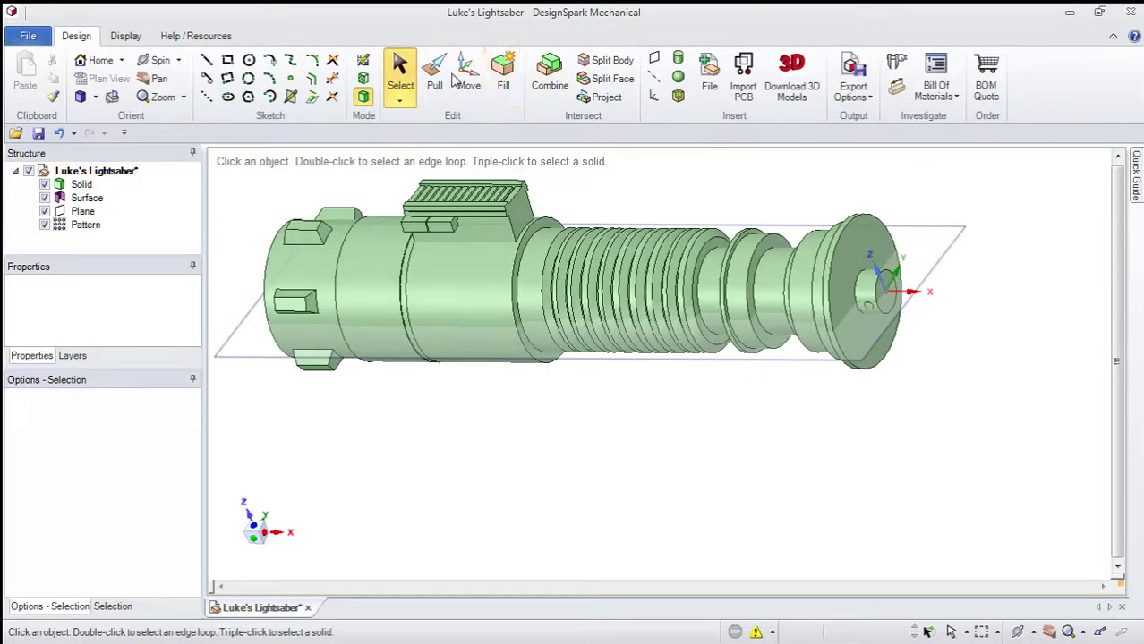
# Step: Split the lightsaber body into two lengthwise solids using the rotated plane as the cutter, keeping both regions
pyautogui.moveTo(545, 215); pyautogui.dragTo(648, 203, button='middle')
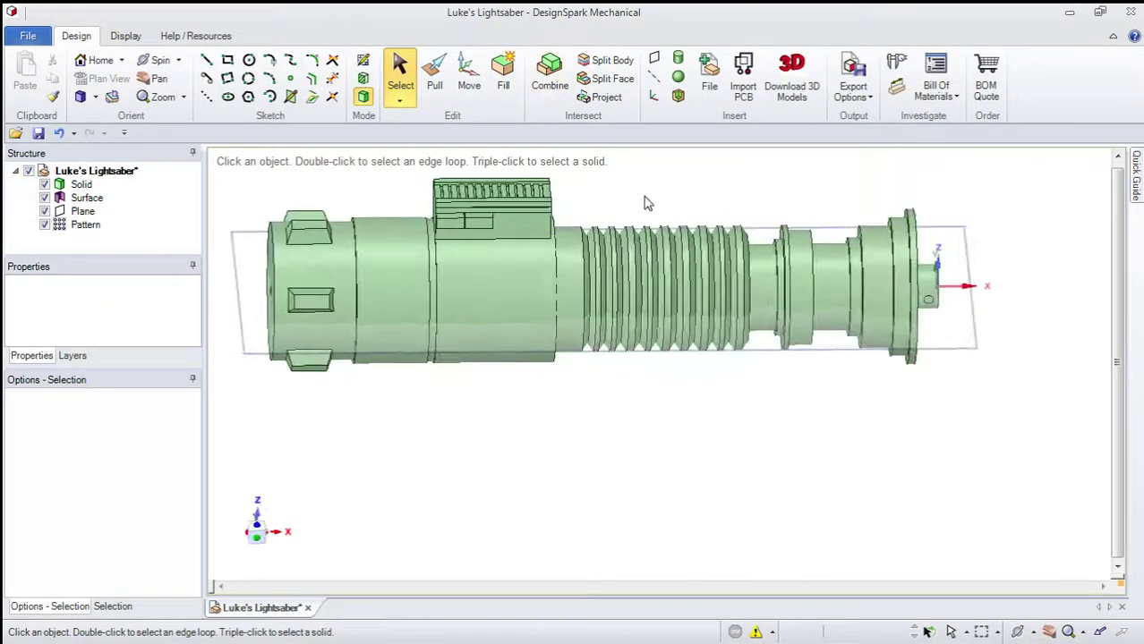
pyautogui.click(605, 61)
pyautogui.scroll(2, 656, 179)
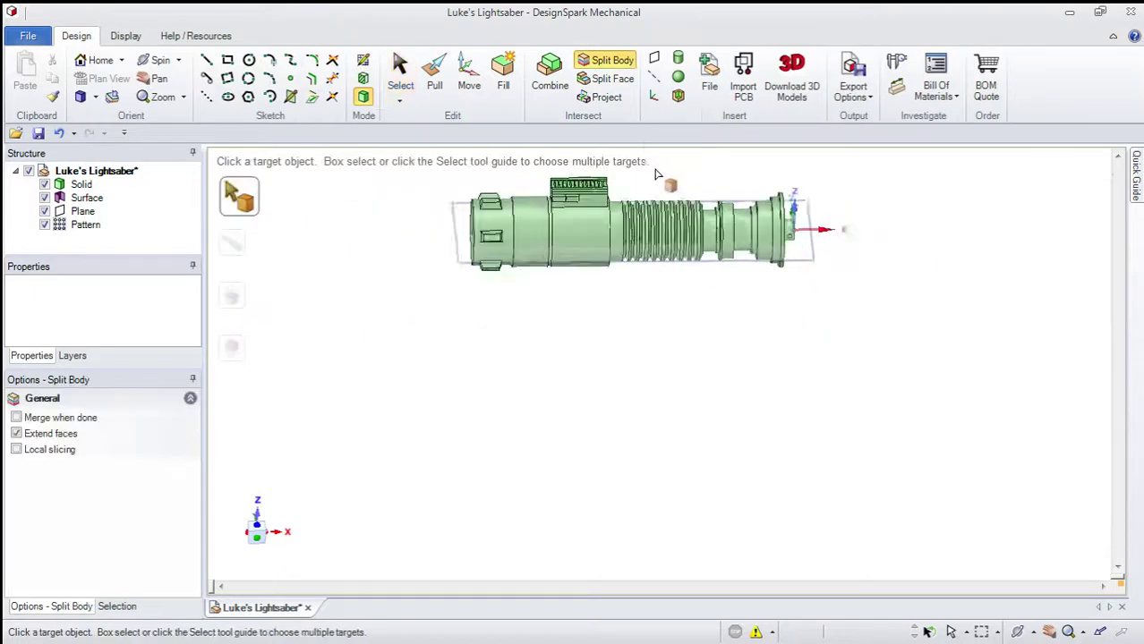
pyautogui.scroll(-2, 652, 189)
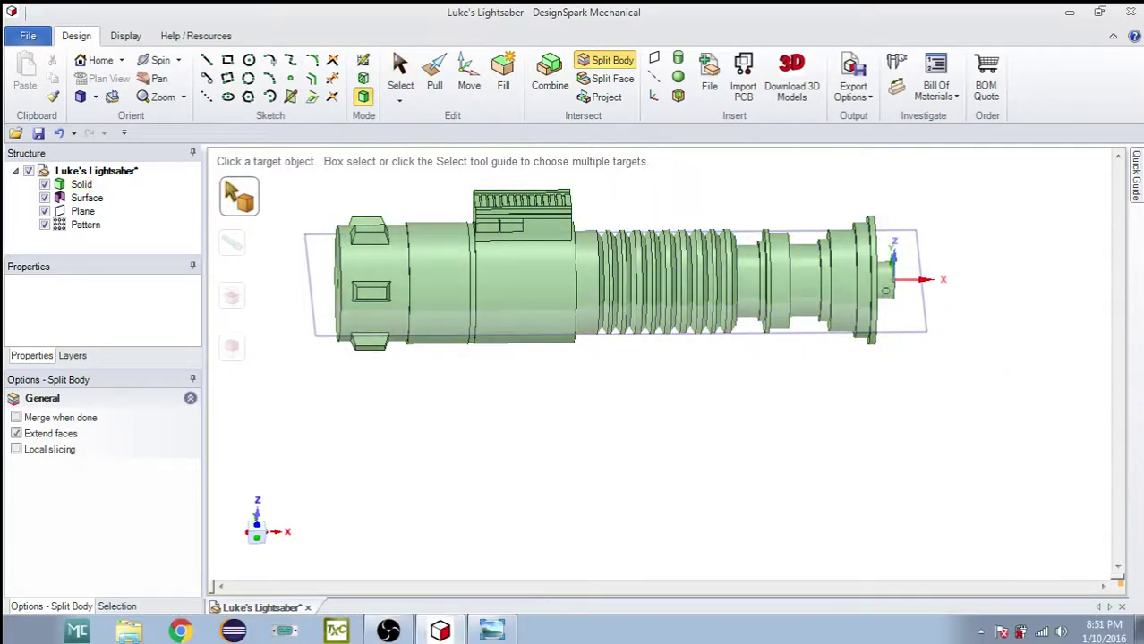
pyautogui.click(588, 284)
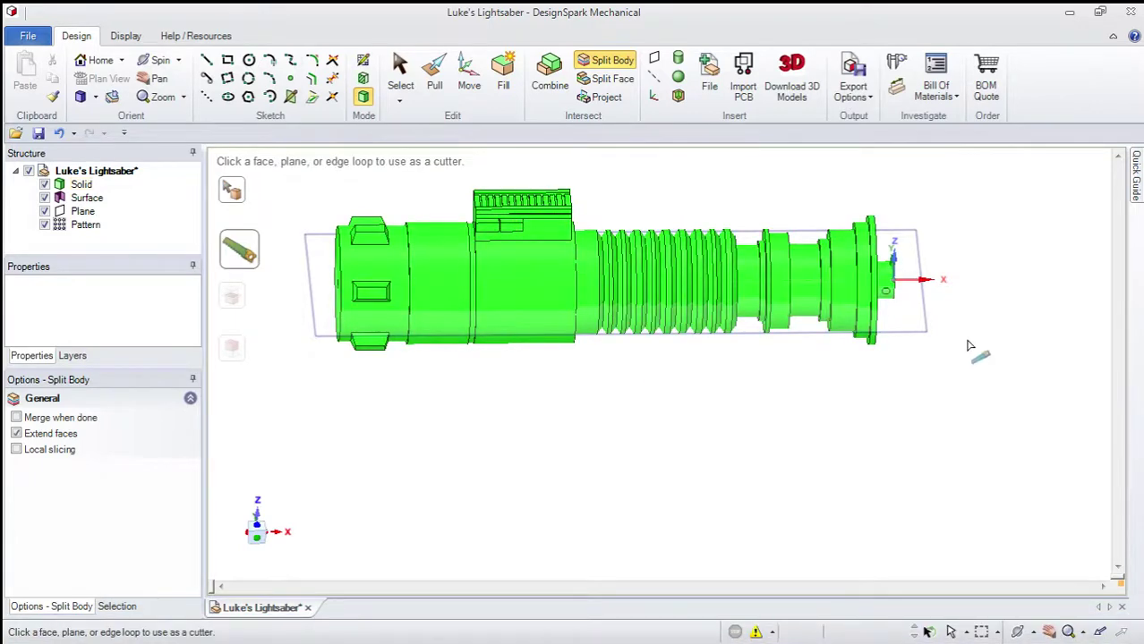
pyautogui.click(918, 335)
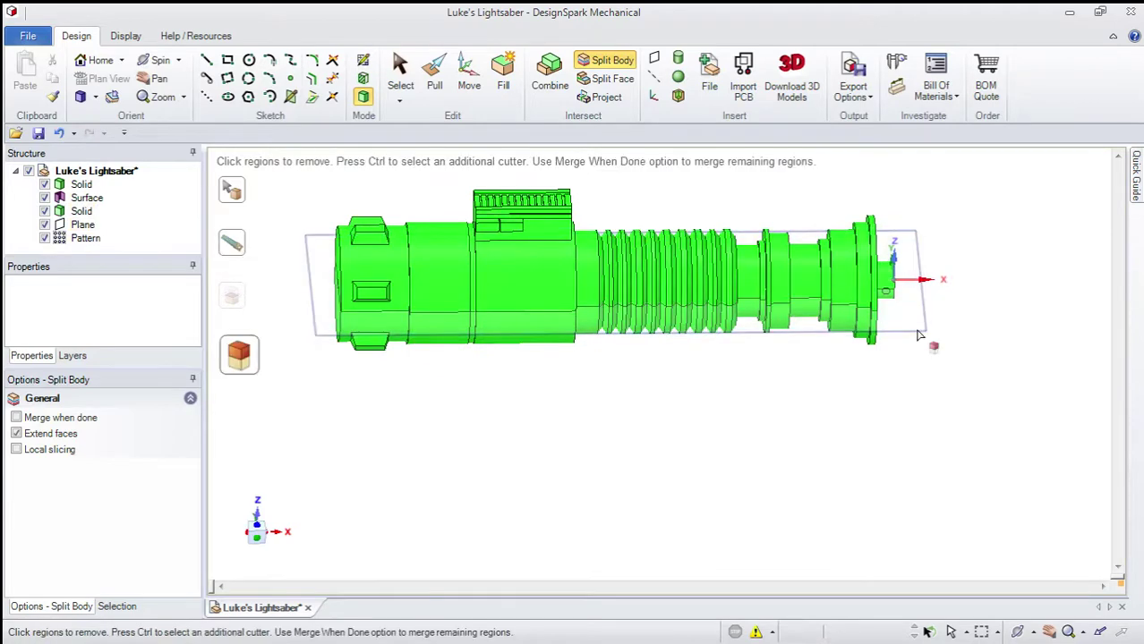
pyautogui.press('Escape')
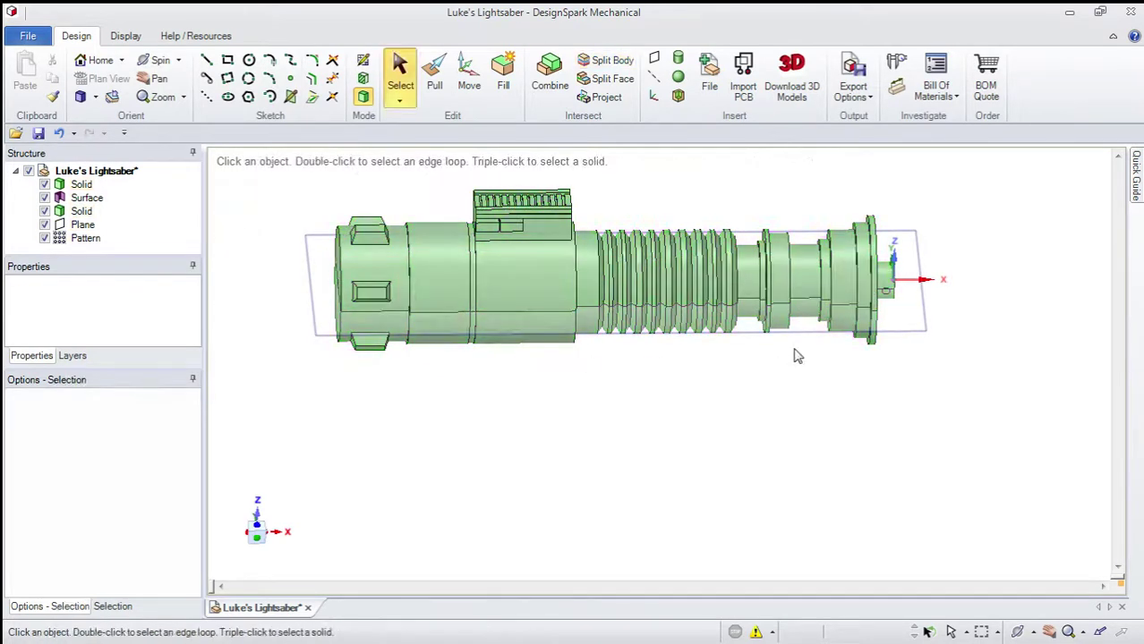
pyautogui.scroll(-3, 794, 355)
pyautogui.moveTo(778, 350); pyautogui.dragTo(770, 336, button='middle')
pyautogui.scroll(2, 822, 346)
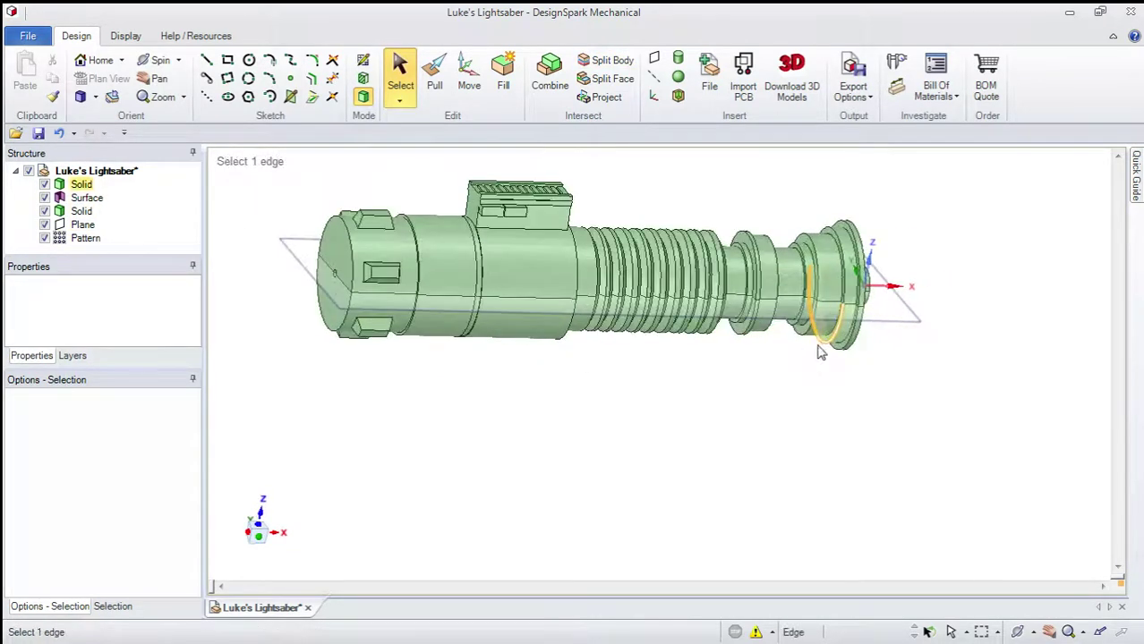
# Step: Select the lower half of the split lightsaber body and move it downward, clear of the upper half
pyautogui.click(652, 318)
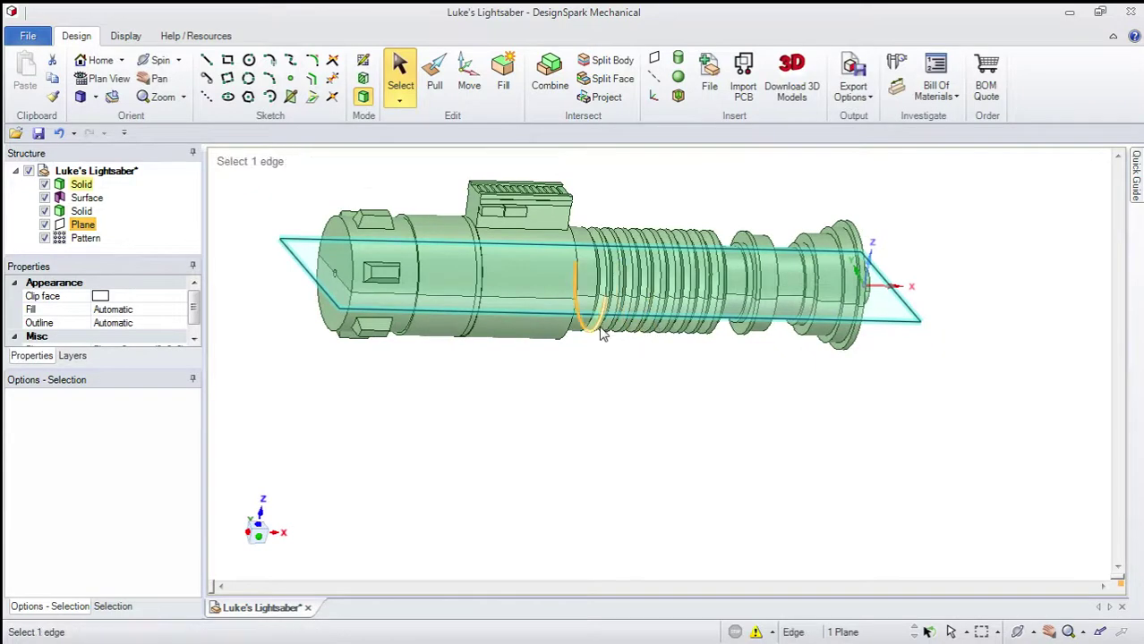
pyautogui.click(535, 336)
pyautogui.tripleClick(535, 335)
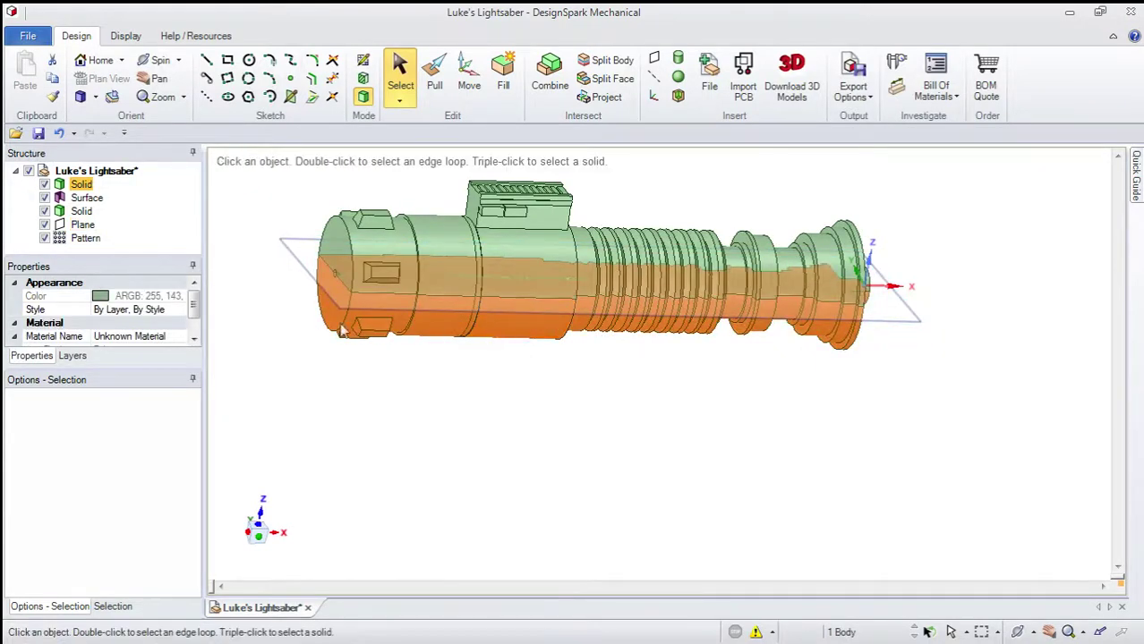
pyautogui.moveTo(1004, 391); pyautogui.dragTo(965, 397, button='middle')
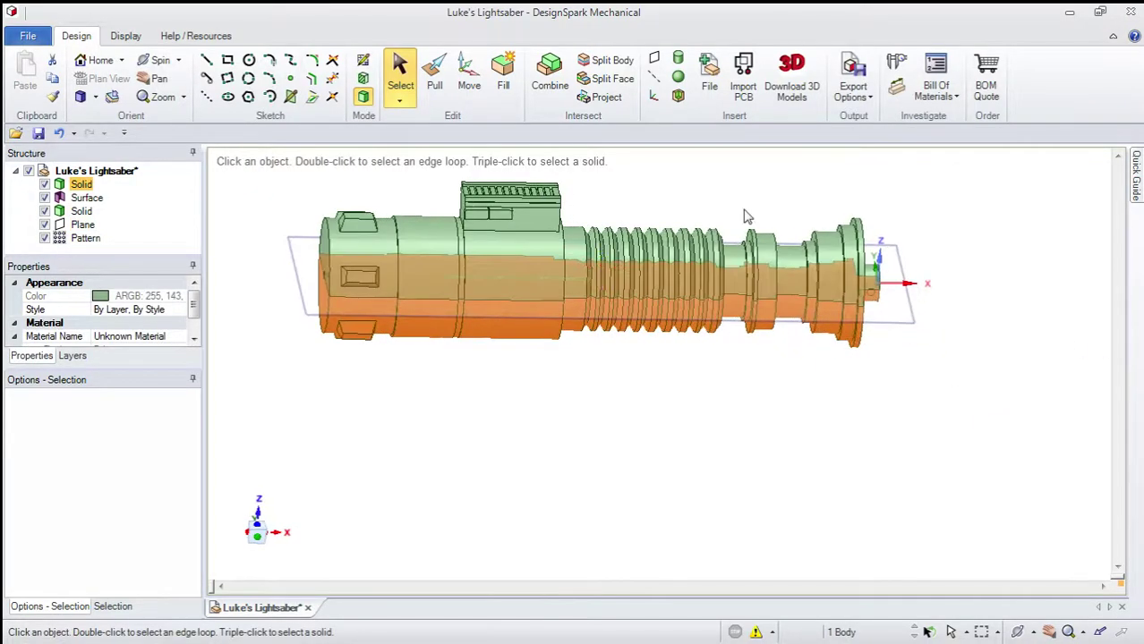
pyautogui.click(458, 72)
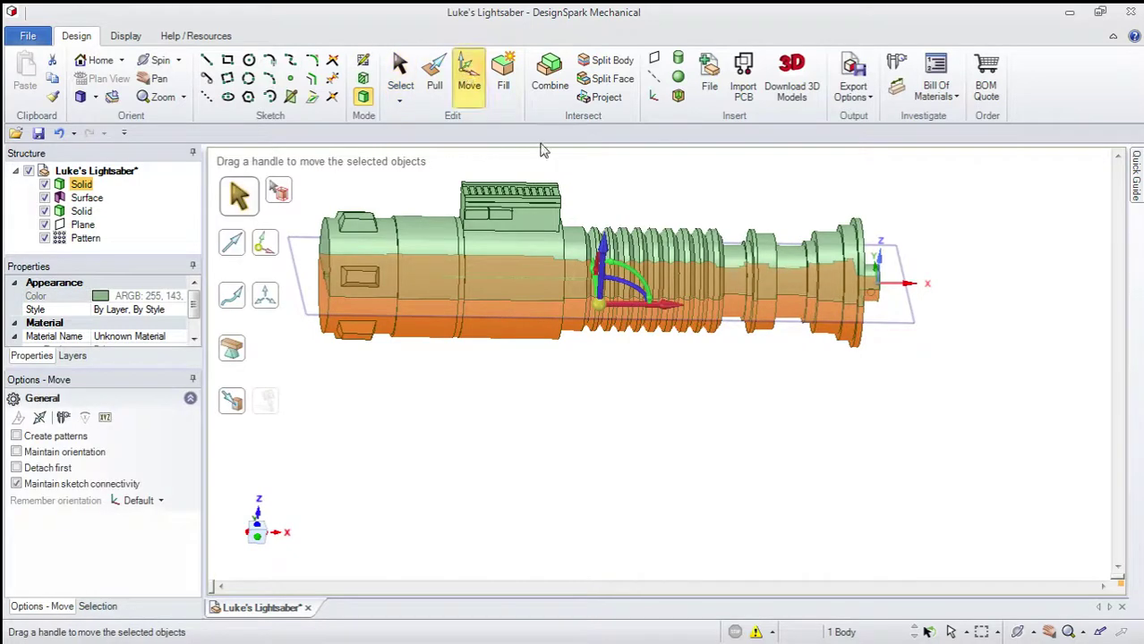
pyautogui.click(602, 250)
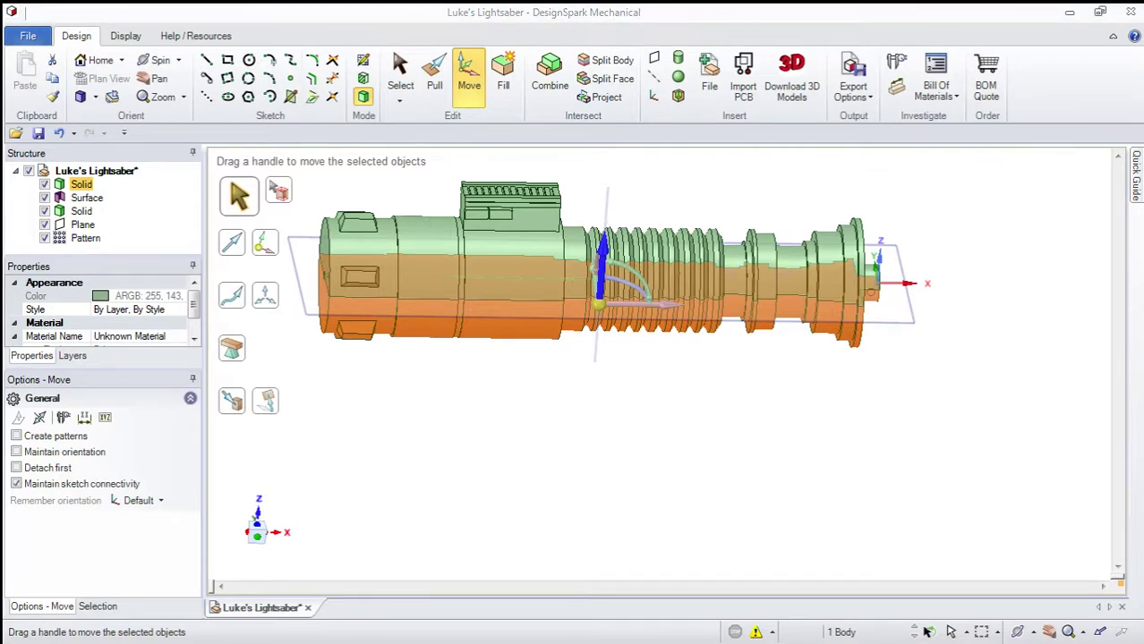
pyautogui.moveTo(601, 247); pyautogui.dragTo(600, 293)
pyautogui.press('Escape')
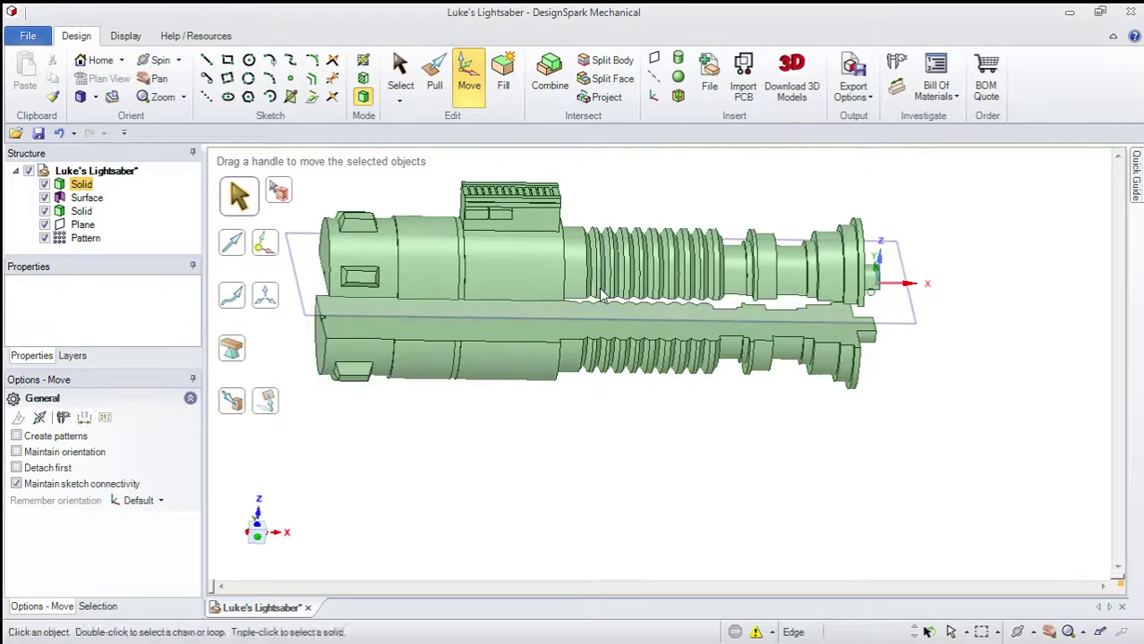
# Step: Examine the flat cut face of the separated lower half along its length
pyautogui.press('s')
pyautogui.scroll(4, 531, 362)
pyautogui.moveTo(534, 362); pyautogui.dragTo(408, 313, button='middle')
pyautogui.scroll(-5, 409, 314)
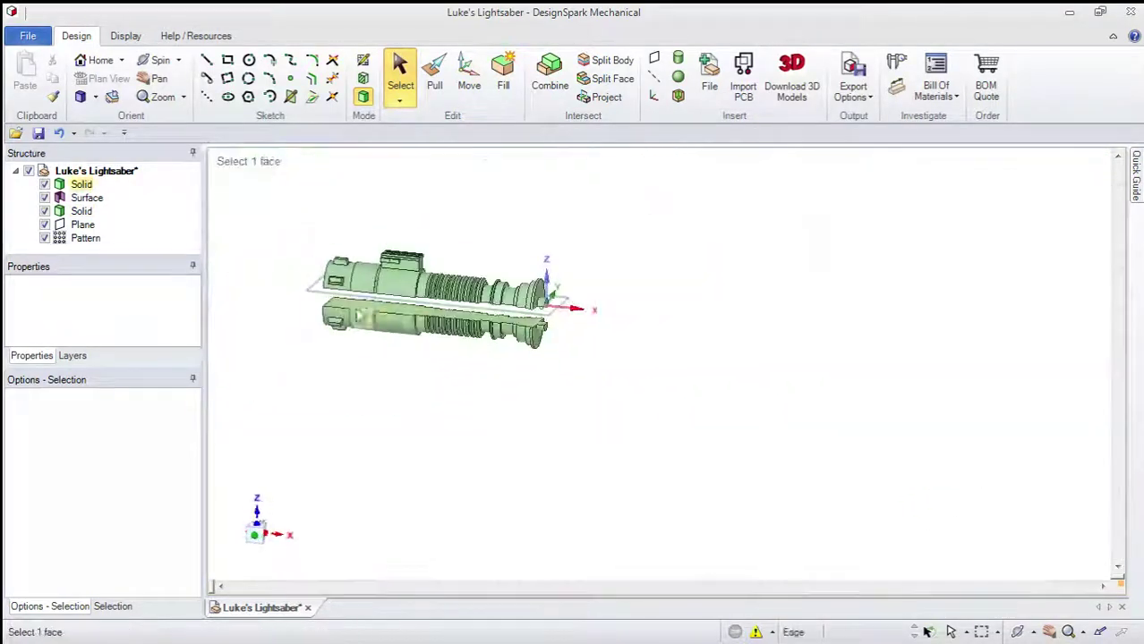
pyautogui.scroll(5, 328, 309)
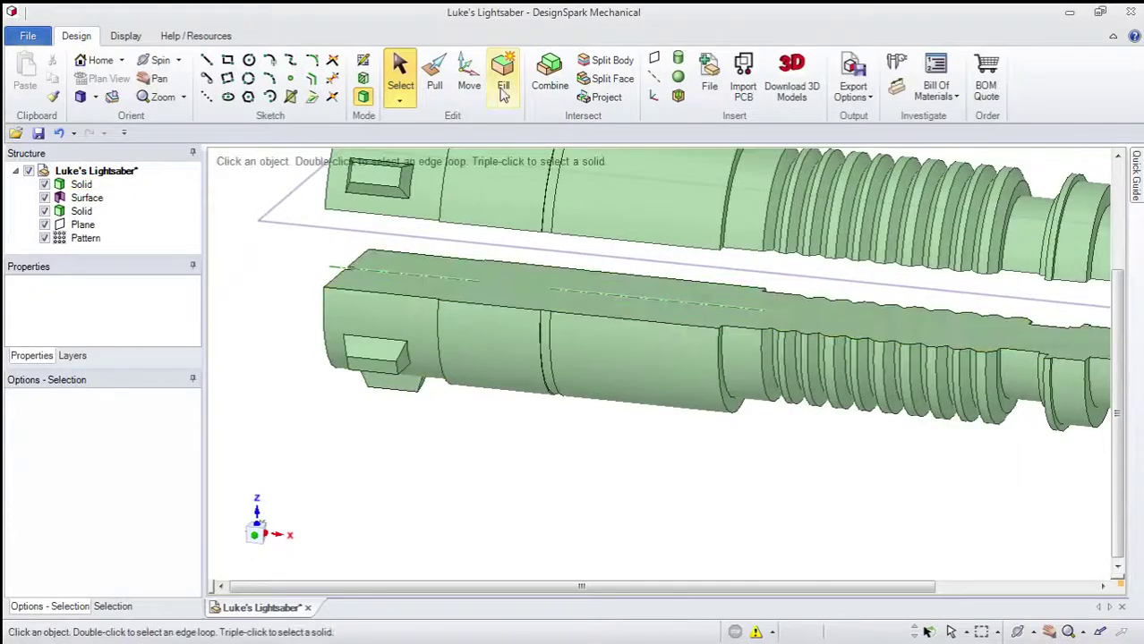
pyautogui.moveTo(558, 281); pyautogui.dragTo(594, 303, button='middle')
pyautogui.click(594, 305)
pyautogui.scroll(-5, 661, 316)
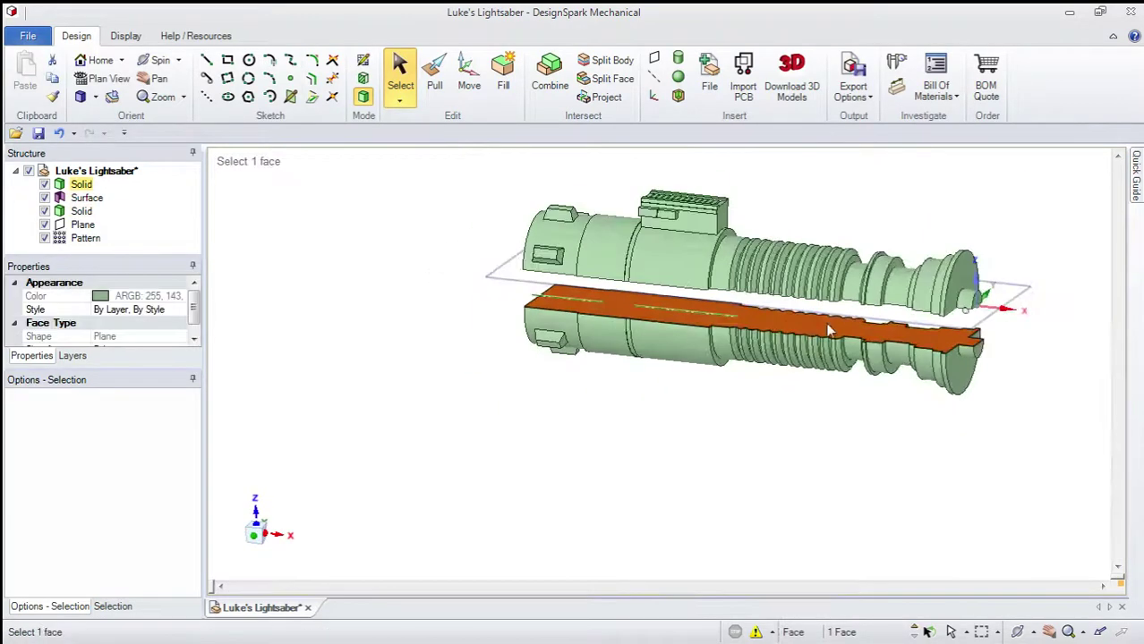
# Step: Delete the leftover circular surface at the end stub of the upper half
pyautogui.scroll(5, 962, 319)
pyautogui.scroll(3, 960, 314)
pyautogui.moveTo(958, 309); pyautogui.dragTo(969, 242, button='middle')
pyautogui.click(894, 273)
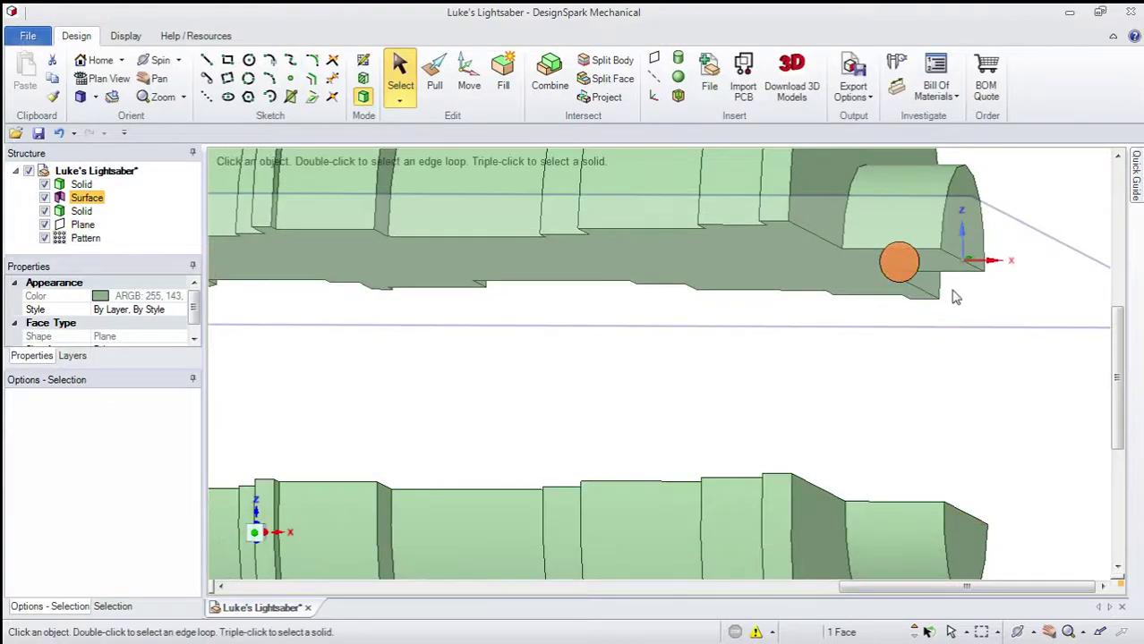
pyautogui.press('Delete')
# Step: Shell the lower half through its flat cut face with a 3 mm wall thickness
pyautogui.scroll(-5, 858, 271)
pyautogui.moveTo(593, 276); pyautogui.dragTo(429, 350, button='middle')
pyautogui.scroll(-2, 224, 376)
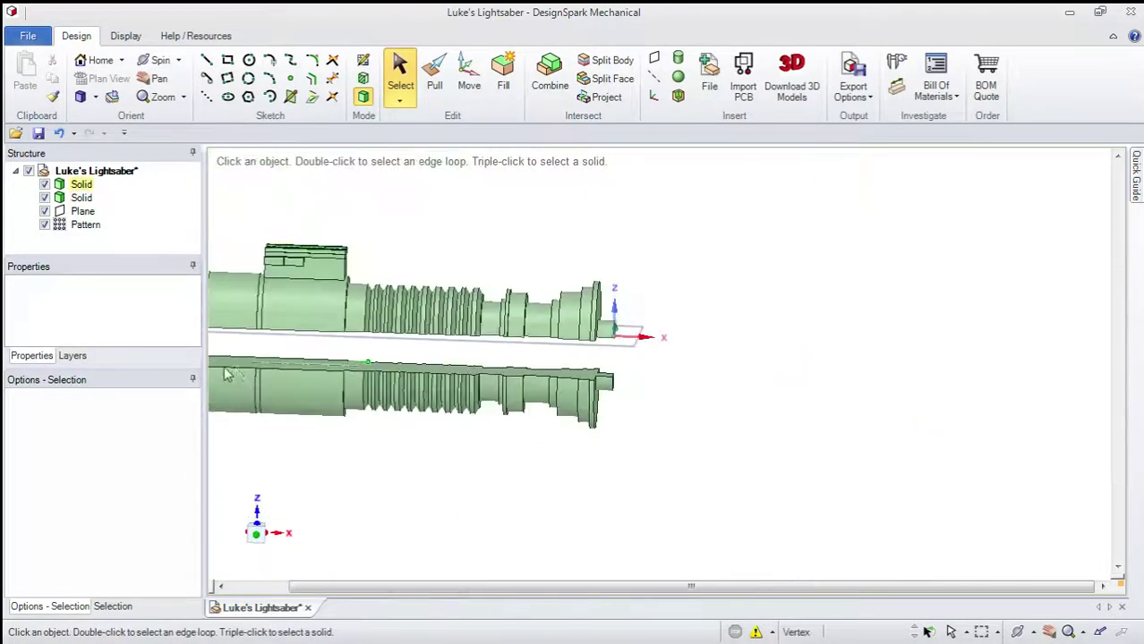
pyautogui.scroll(2, 233, 374)
pyautogui.scroll(4, 233, 374)
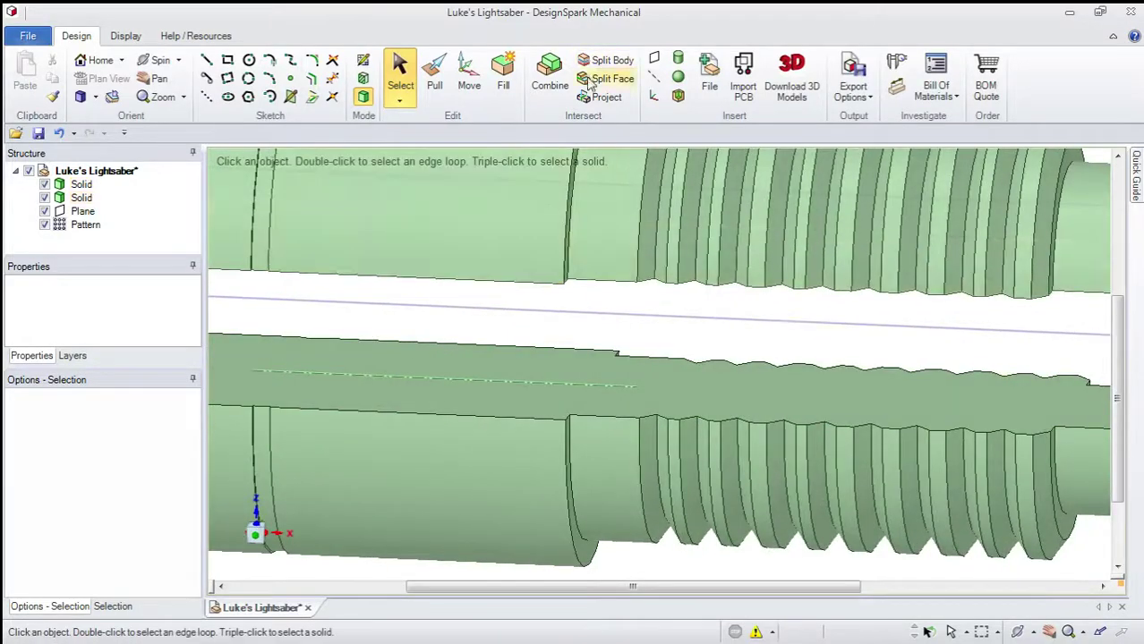
pyautogui.click(678, 97)
pyautogui.click(470, 371)
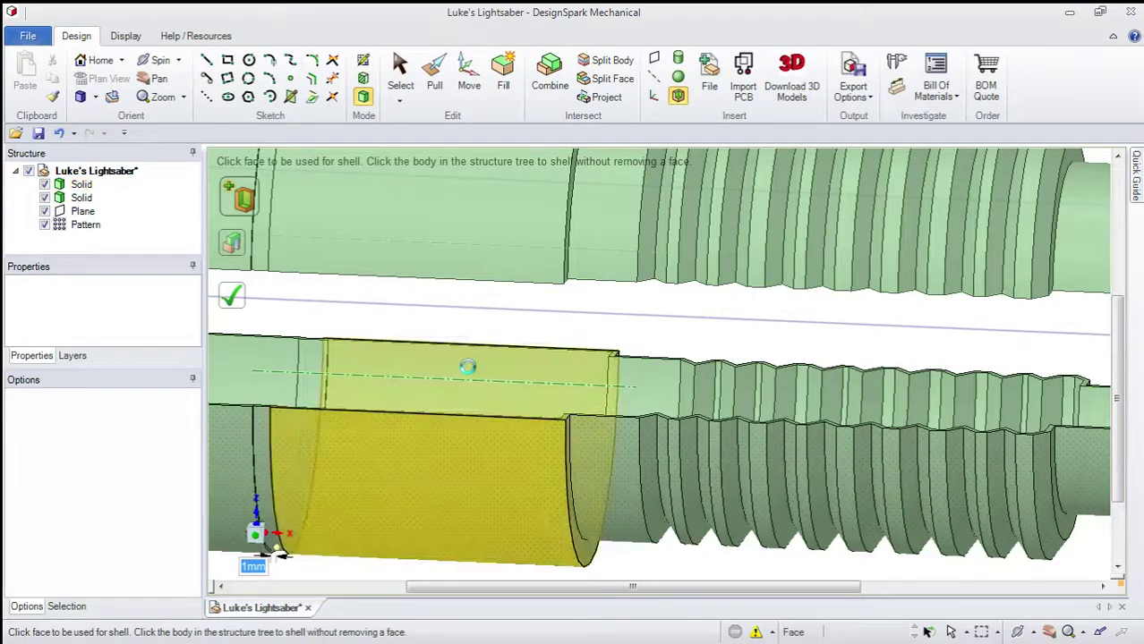
pyautogui.moveTo(466, 369); pyautogui.dragTo(512, 206, button='middle')
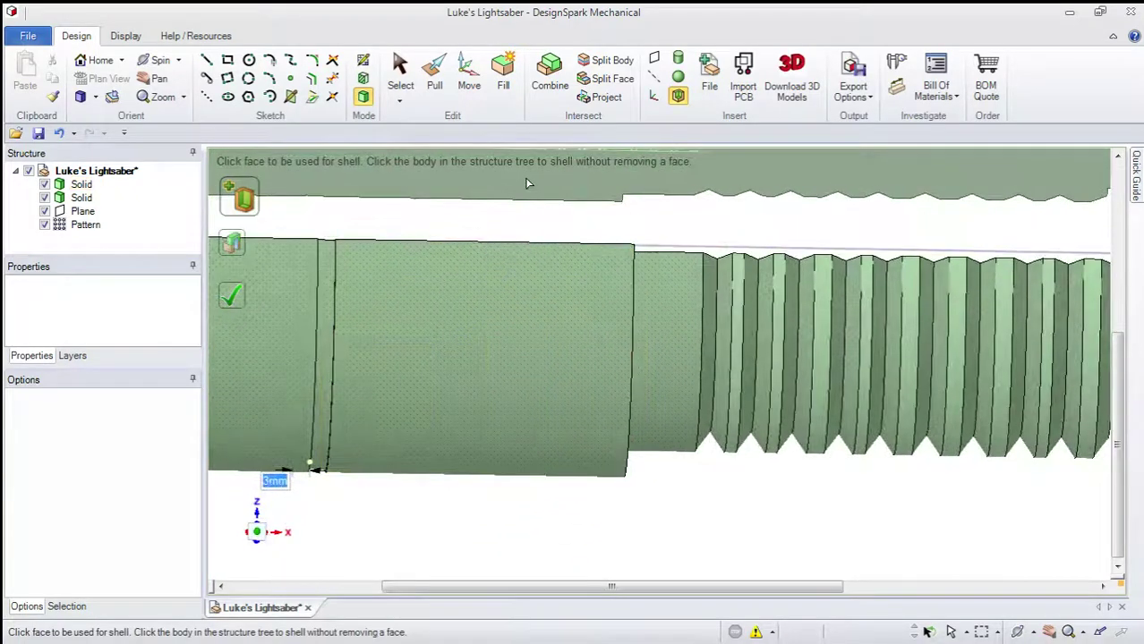
# Step: Shell the upper half through its flat cut face with a 3 mm wall thickness
pyautogui.scroll(-3, 526, 183)
pyautogui.scroll(4, 528, 175)
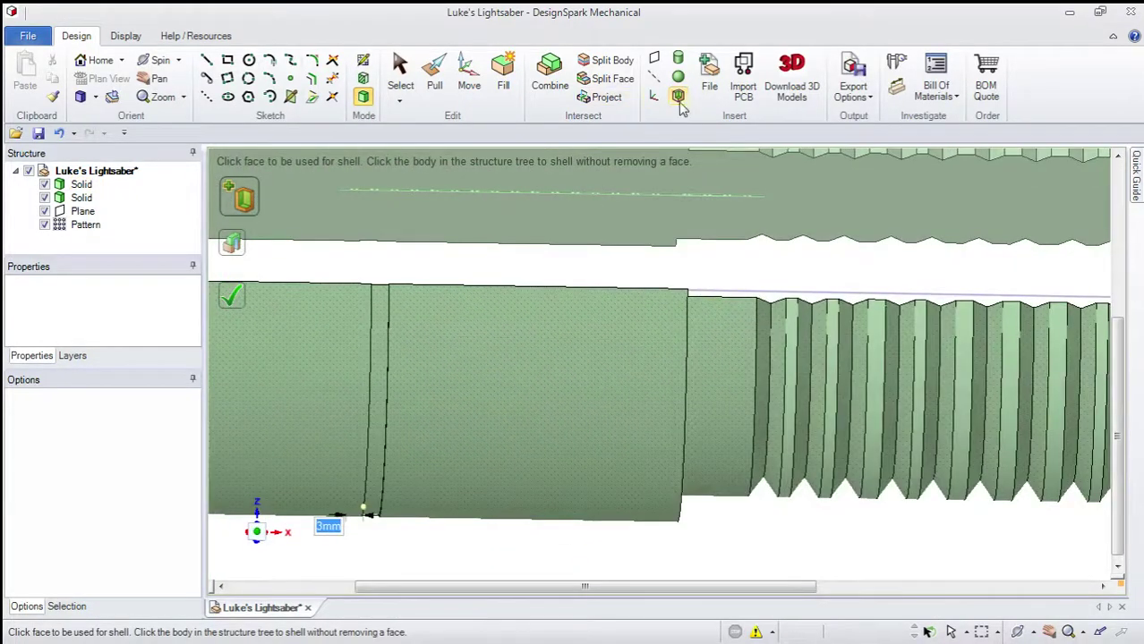
pyautogui.click(853, 203)
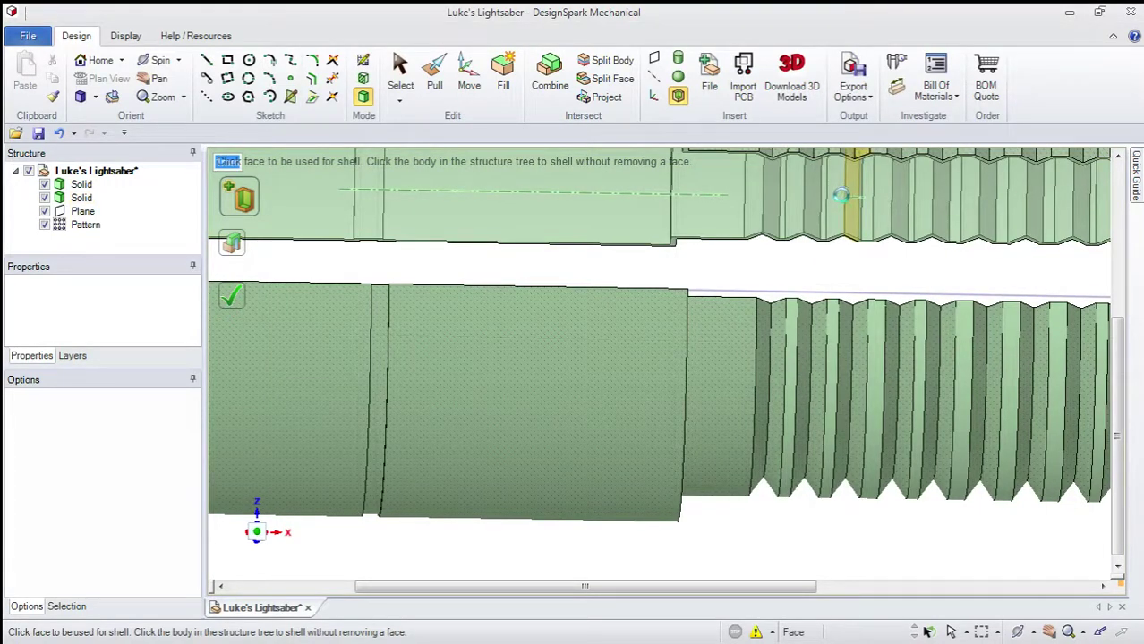
pyautogui.moveTo(834, 197); pyautogui.dragTo(634, 258, button='middle')
pyautogui.moveTo(971, 251); pyautogui.dragTo(1034, 225, button='middle')
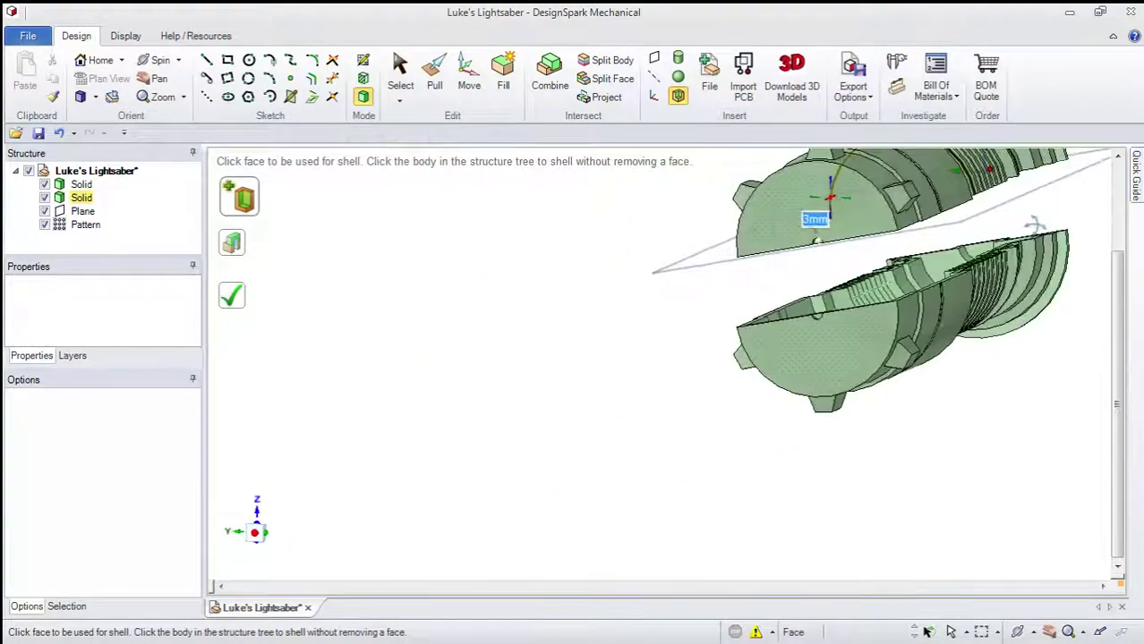
# Step: Examine the end openings and hollow interiors of both shelled halves from several angles, and finish shelling
pyautogui.scroll(5, 855, 259)
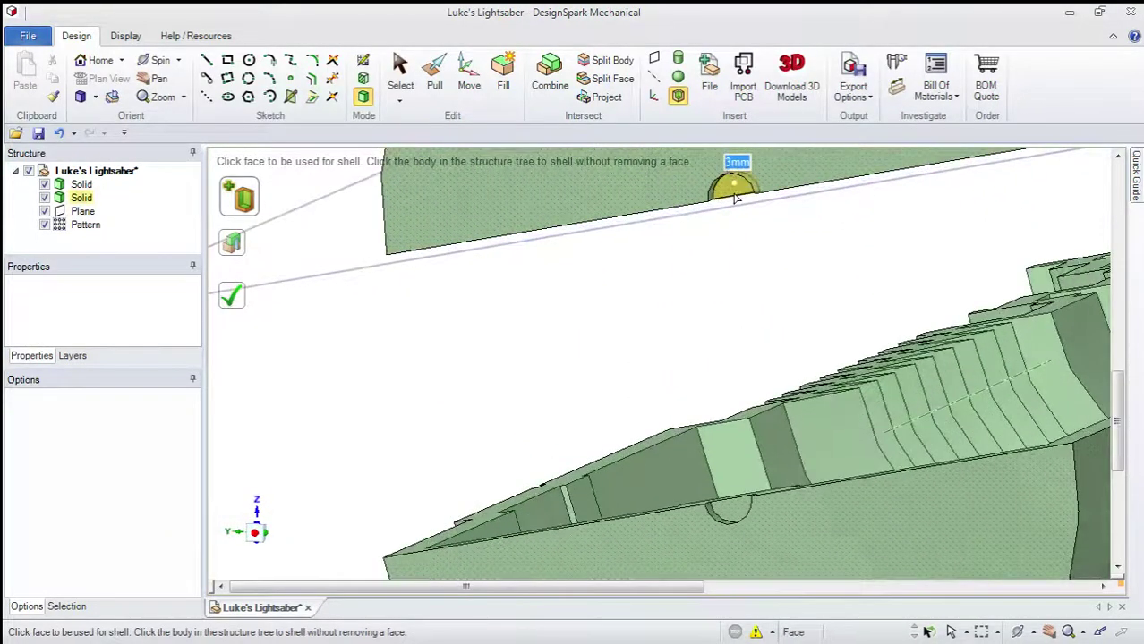
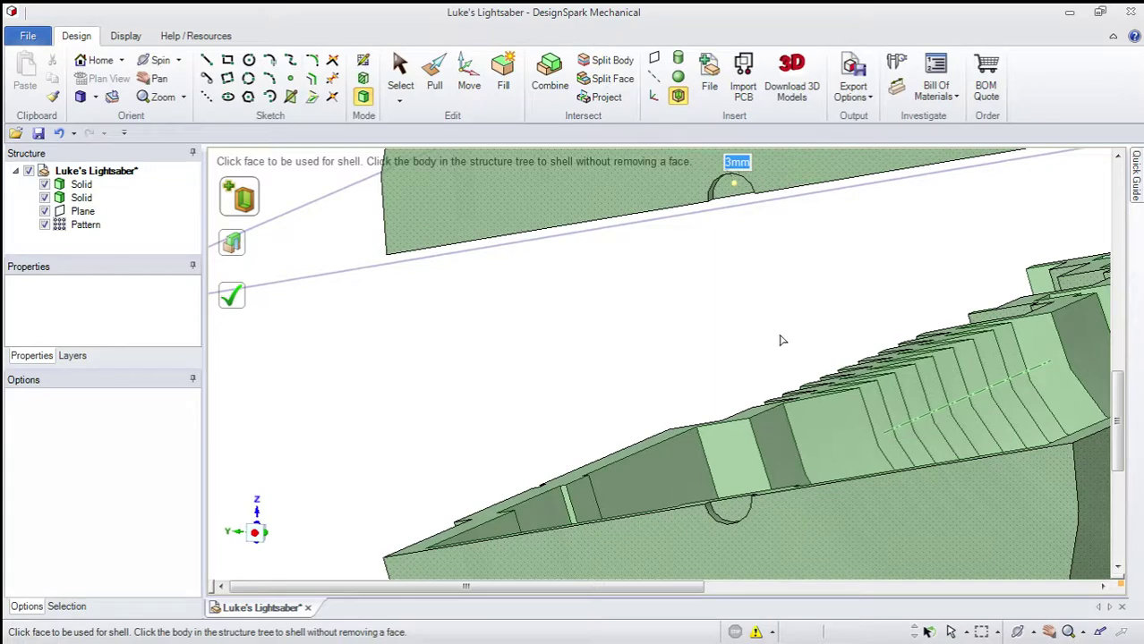
pyautogui.moveTo(784, 341); pyautogui.dragTo(728, 324, button='middle')
pyautogui.scroll(-8, 868, 322)
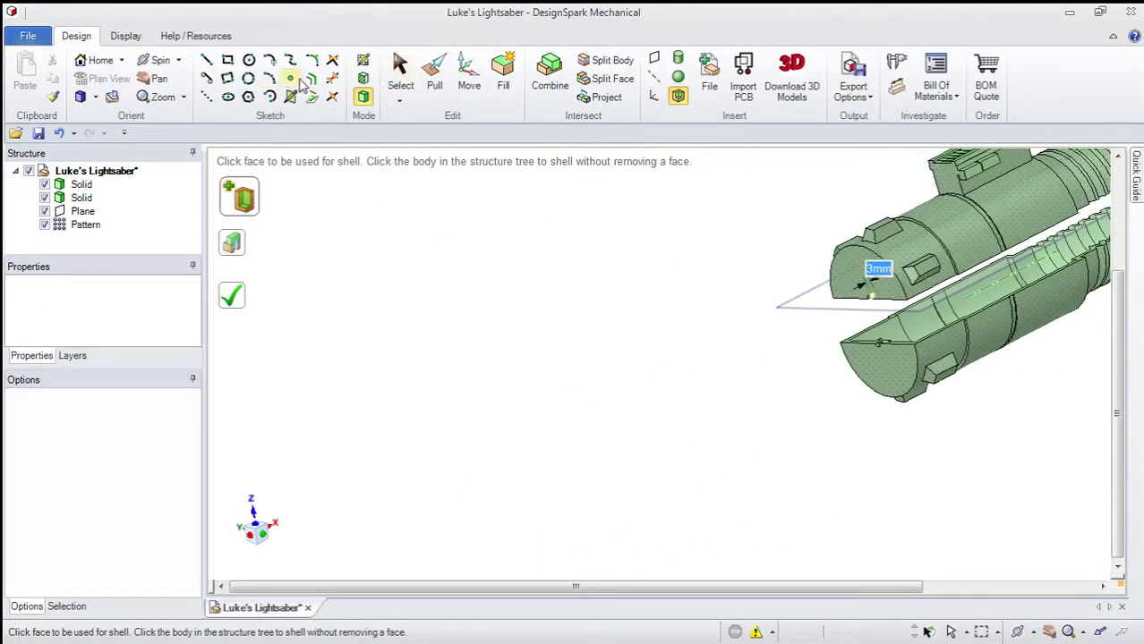
pyautogui.click(159, 85)
pyautogui.moveTo(700, 379); pyautogui.dragTo(315, 475)
pyautogui.moveTo(922, 385); pyautogui.dragTo(877, 424)
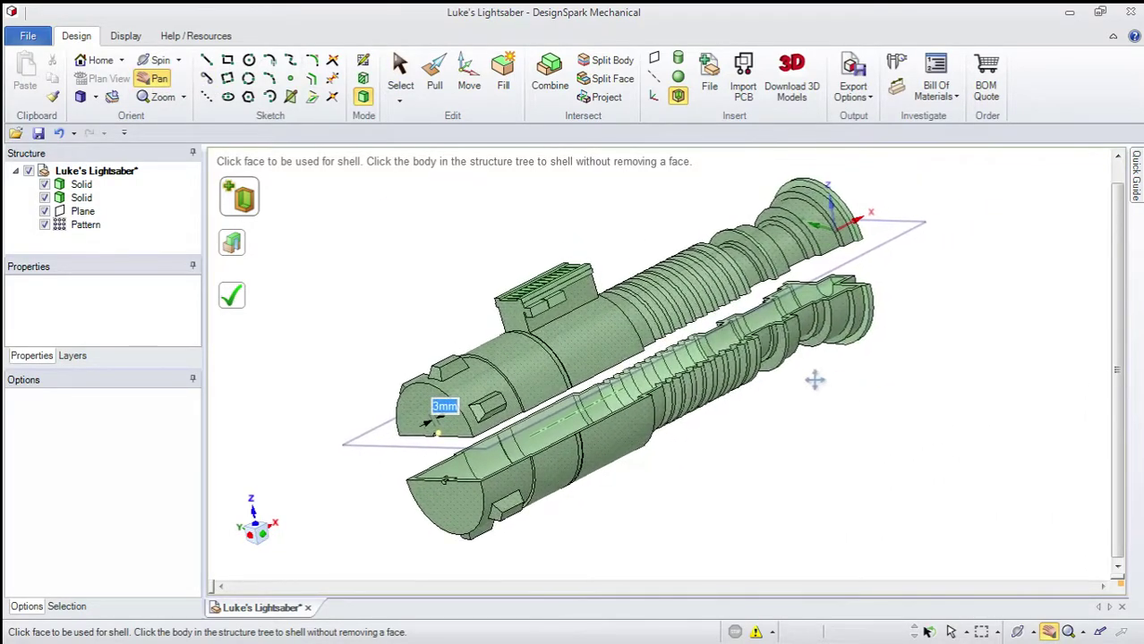
pyautogui.moveTo(819, 353); pyautogui.dragTo(797, 386, button='middle')
pyautogui.scroll(-3, 990, 255)
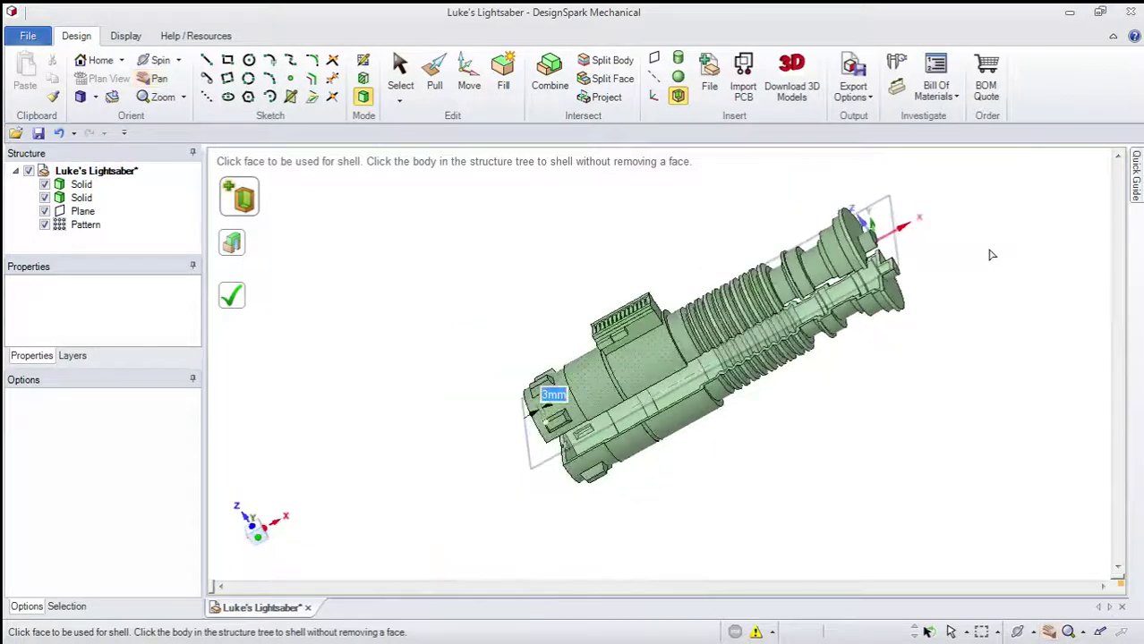
pyautogui.scroll(5, 966, 256)
pyautogui.moveTo(966, 256); pyautogui.dragTo(904, 258, button='middle')
pyautogui.press('Escape')
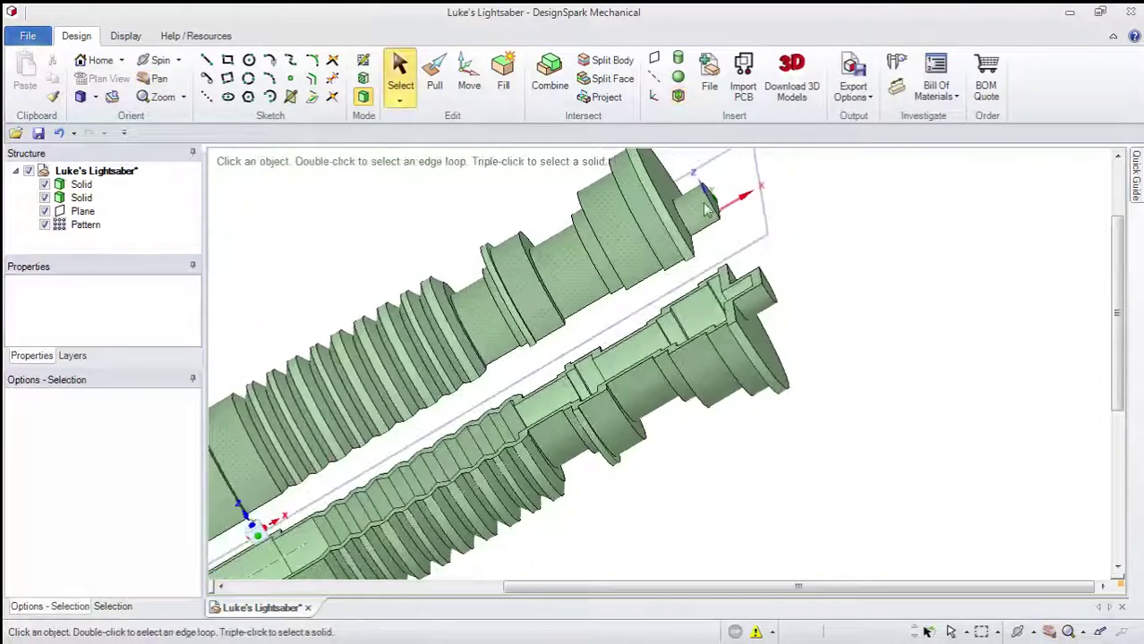
# Step: Create a plane on the upper half's end stub, using its curved face as the reference
pyautogui.click(655, 59)
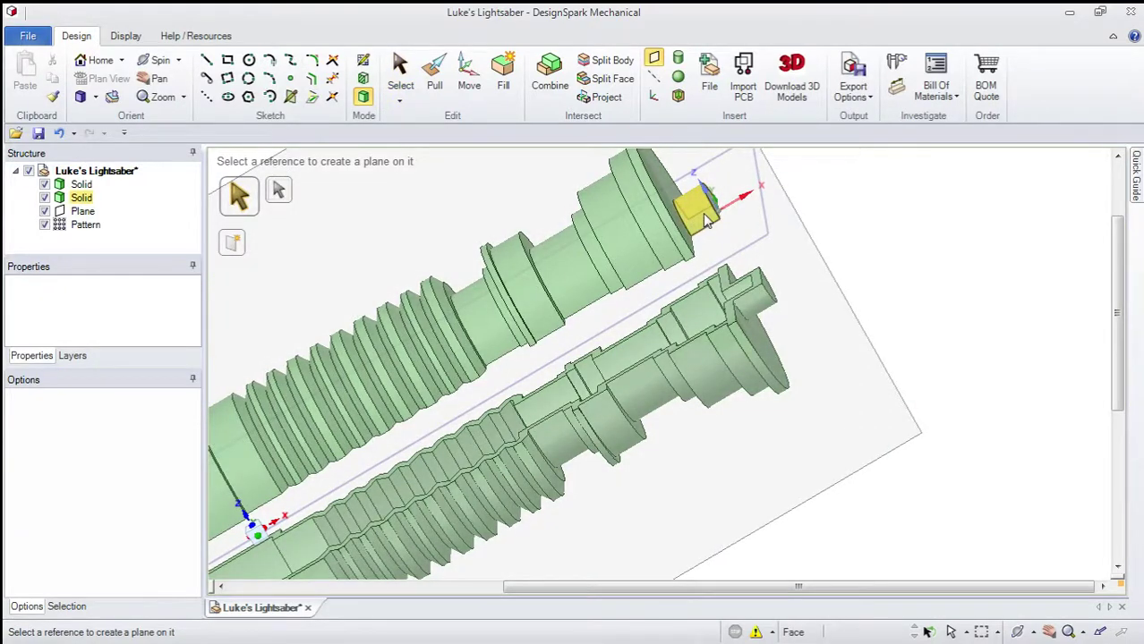
pyautogui.click(703, 217)
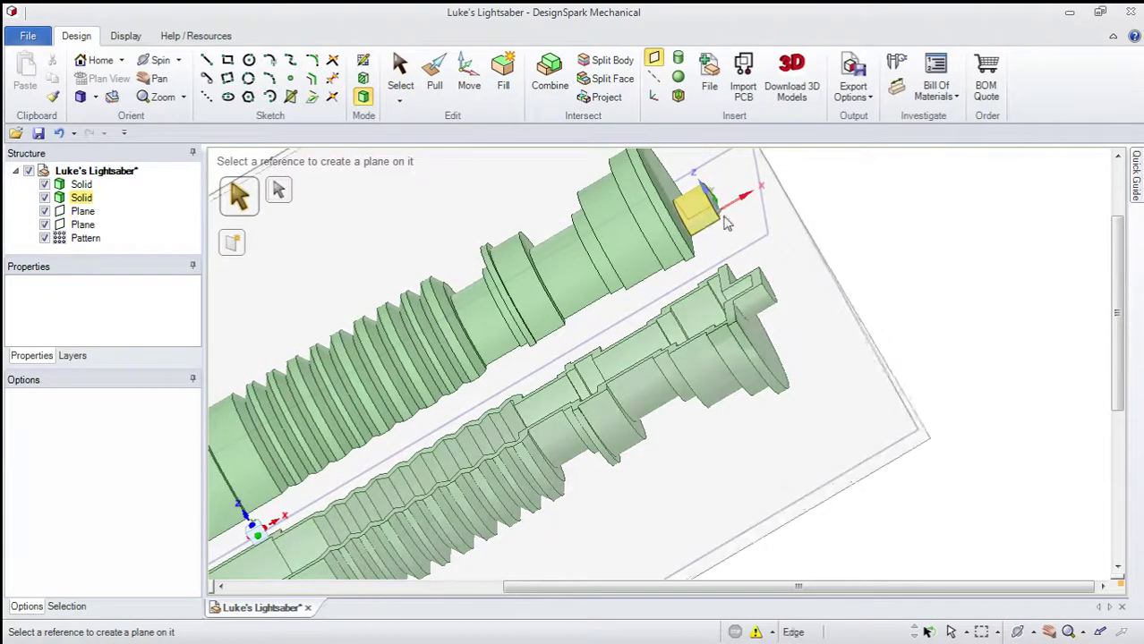
pyautogui.scroll(-3, 772, 224)
pyautogui.scroll(5, 811, 222)
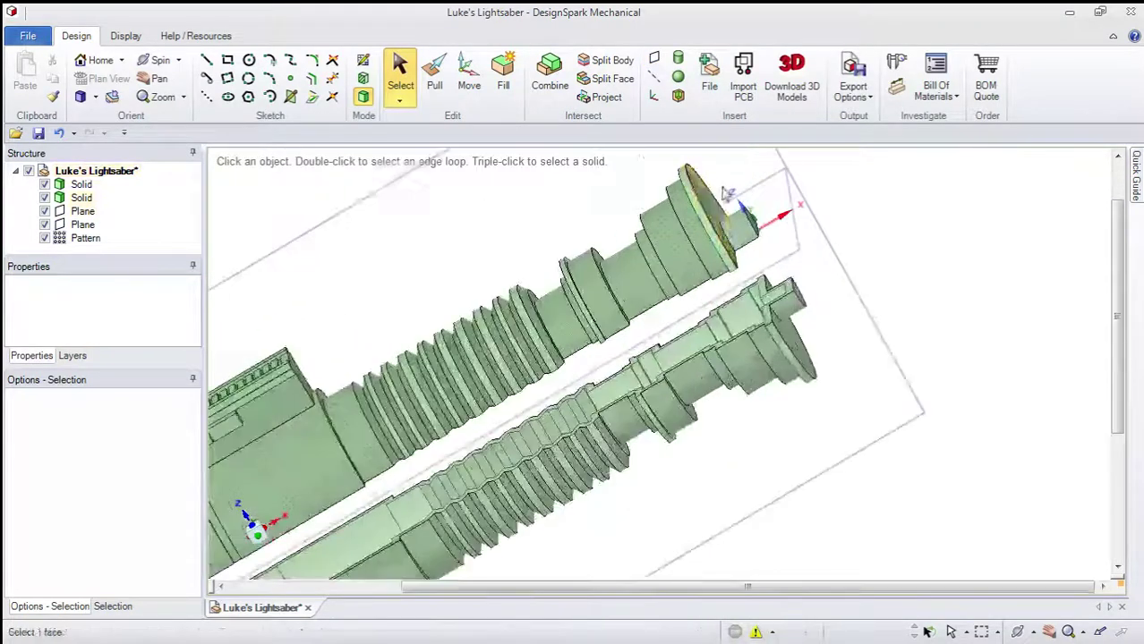
# Step: Sketch a 4 mm diameter circle on the new plane, centred on the end stub's centreline
pyautogui.click(850, 201)
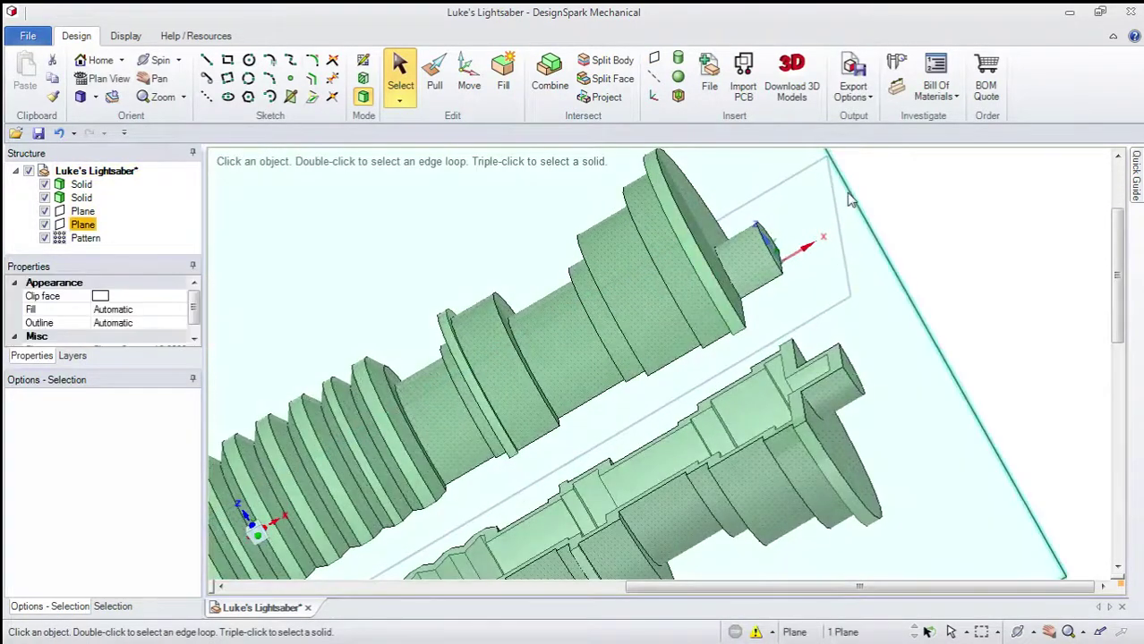
pyautogui.click(363, 61)
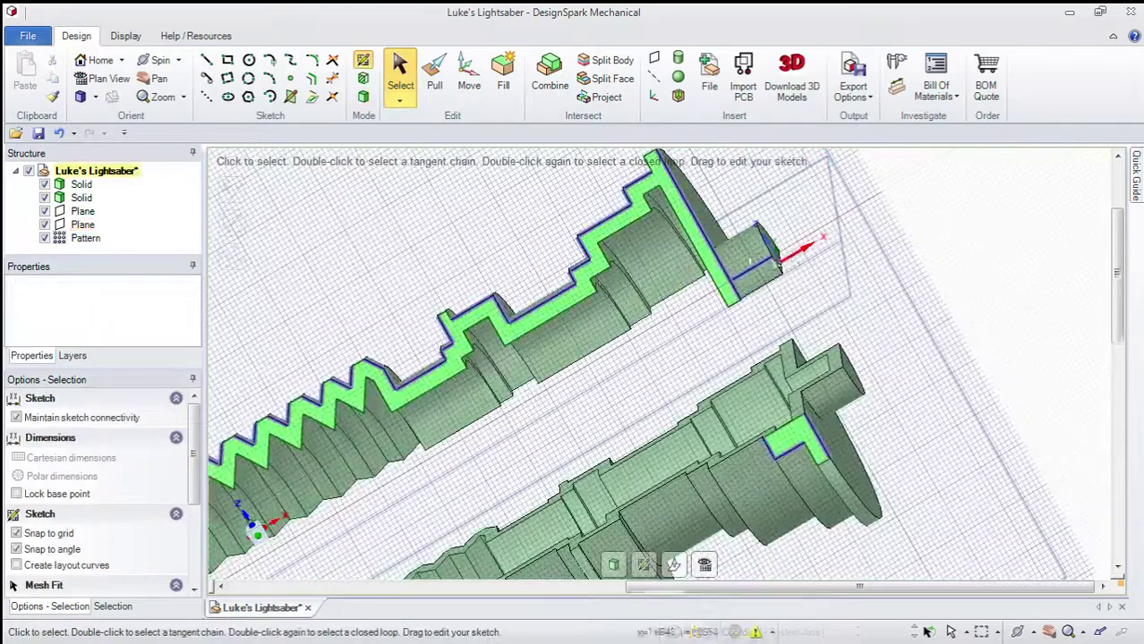
pyautogui.scroll(2, 320, 219)
pyautogui.click(75, 80)
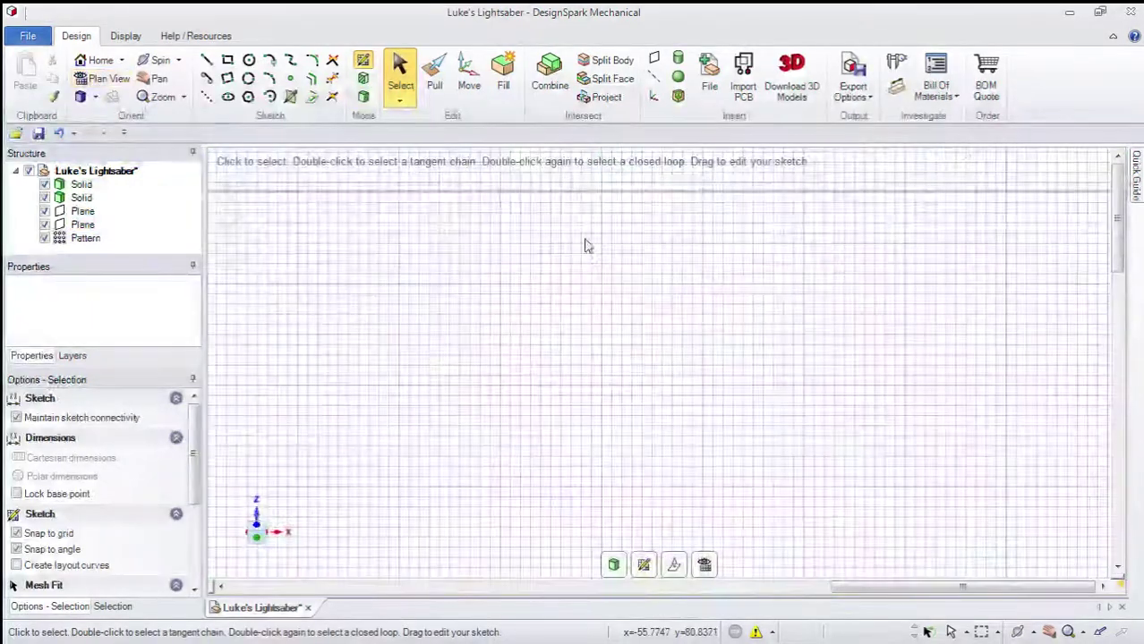
pyautogui.scroll(4, 820, 488)
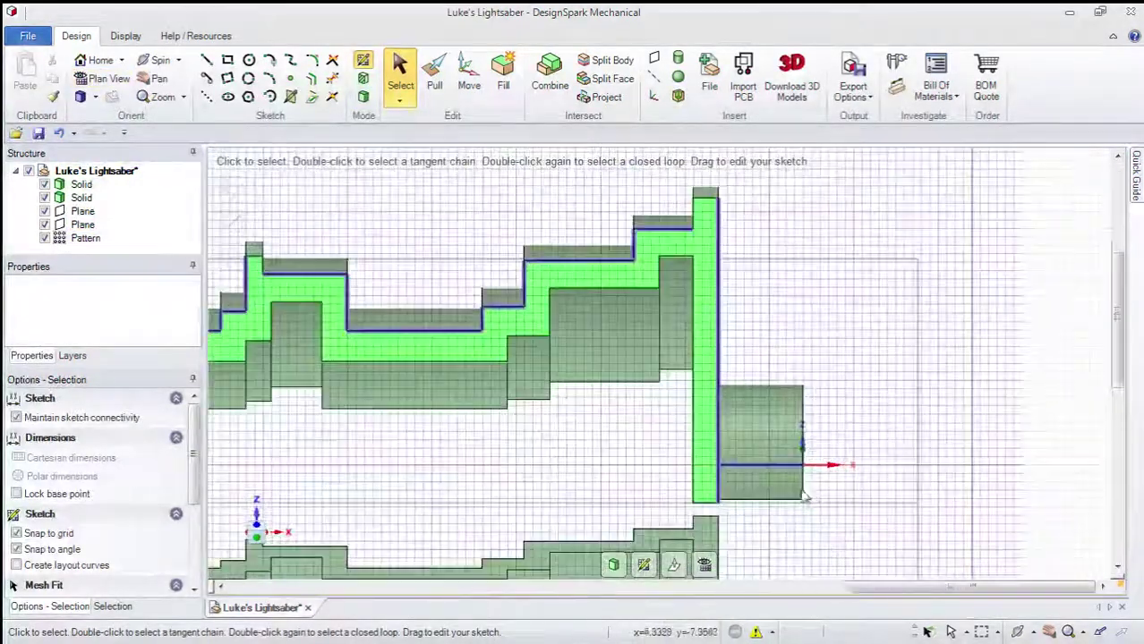
pyautogui.scroll(2, 817, 497)
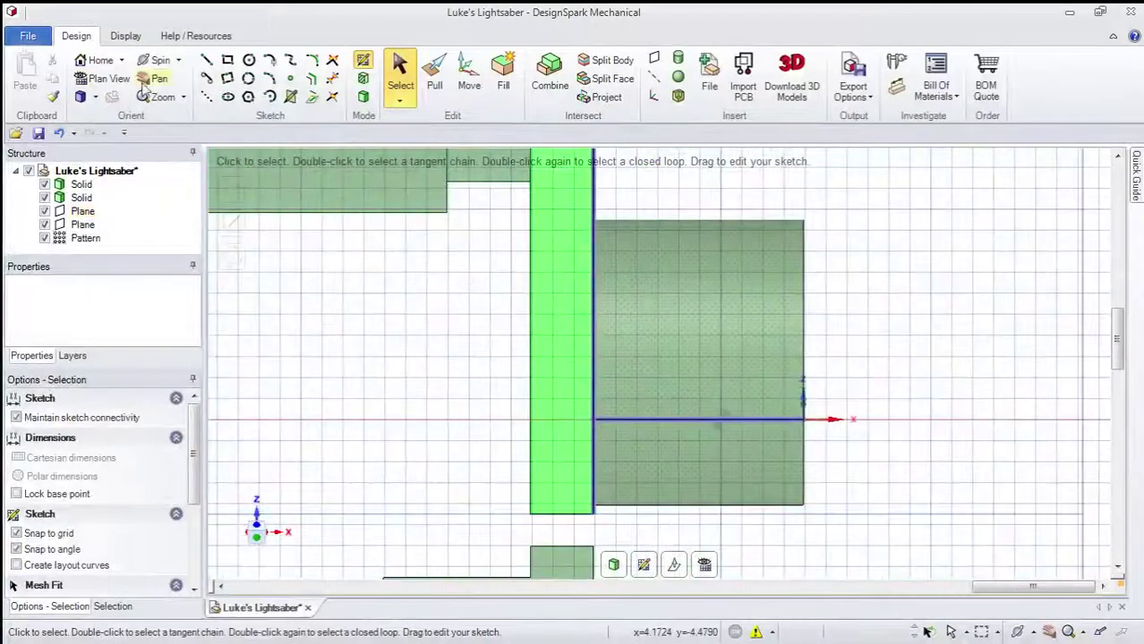
pyautogui.click(249, 59)
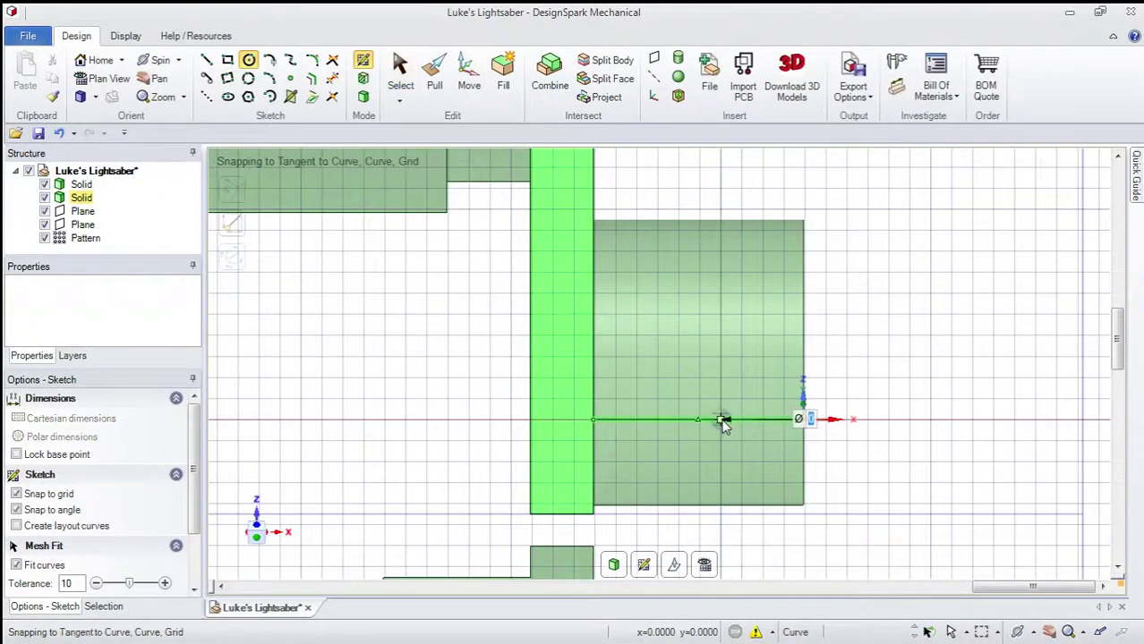
pyautogui.click(721, 420)
pyautogui.click(691, 395)
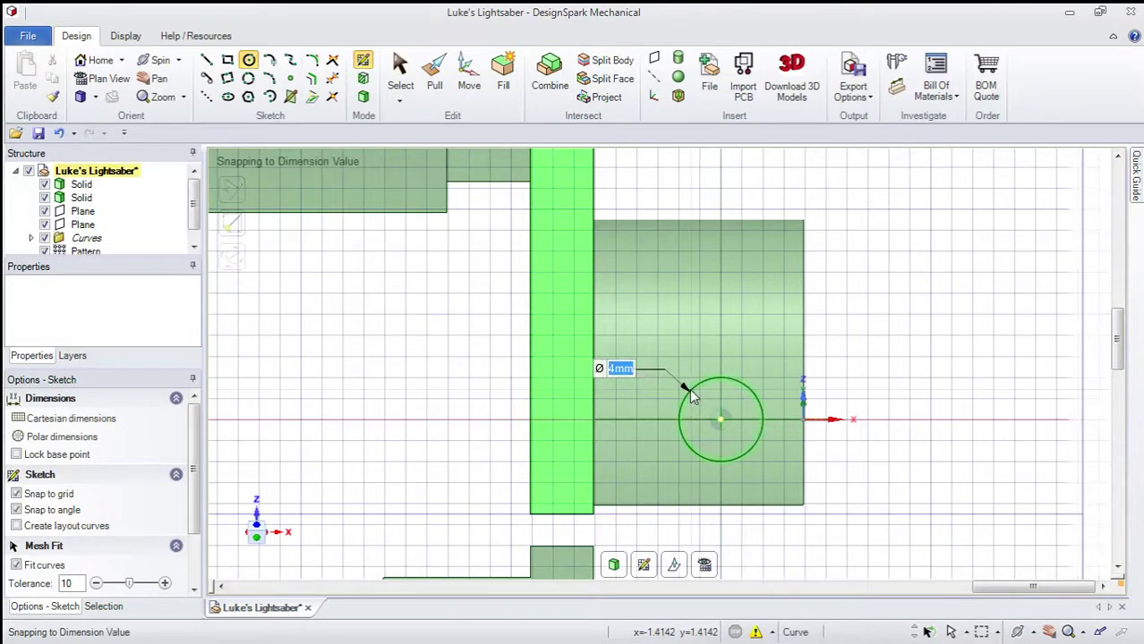
pyautogui.press('Escape')
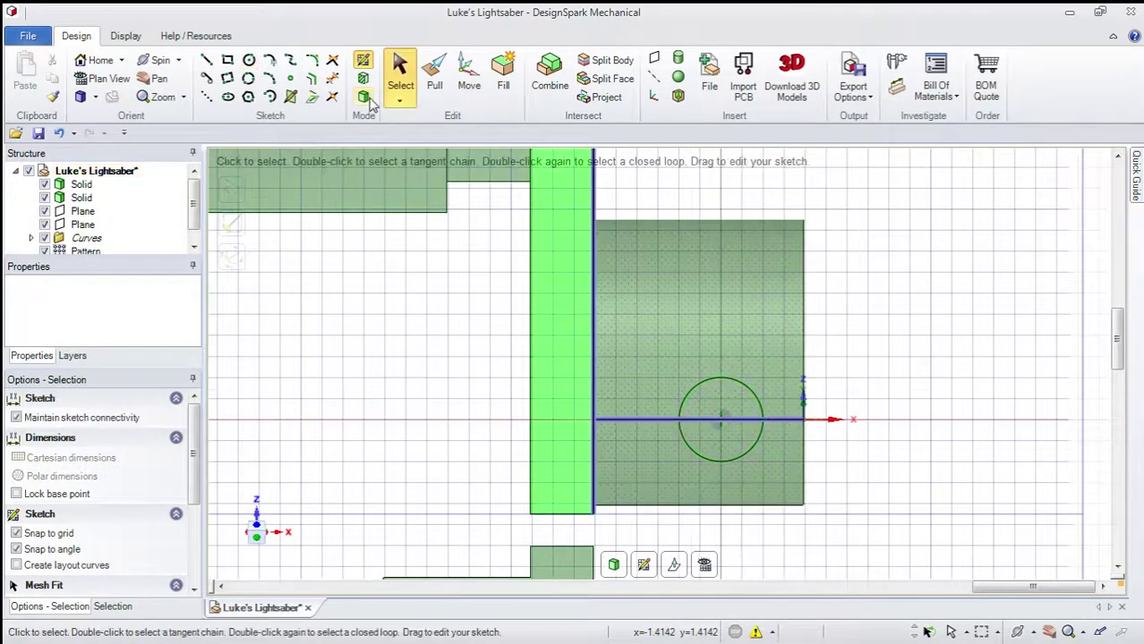
# Step: Return to 3D mode and try to cut the circular surface about 9.3 mm into the end stub with Pull
pyautogui.click(368, 100)
pyautogui.click(726, 415)
pyautogui.moveTo(941, 326); pyautogui.dragTo(863, 285, button='middle')
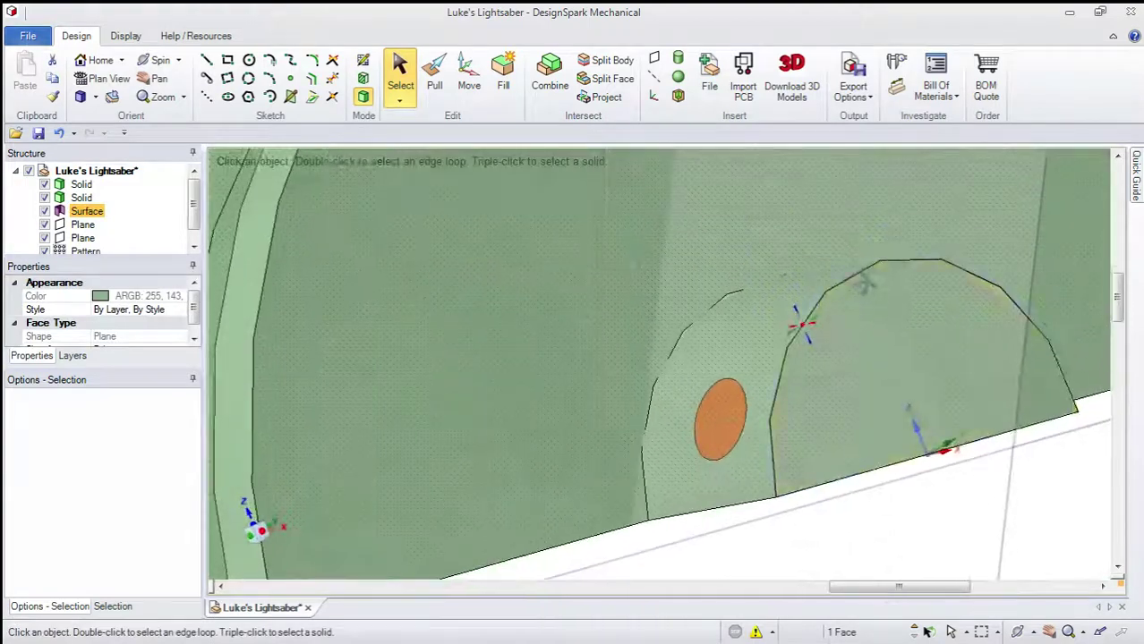
pyautogui.scroll(-4, 874, 369)
pyautogui.scroll(3, 929, 434)
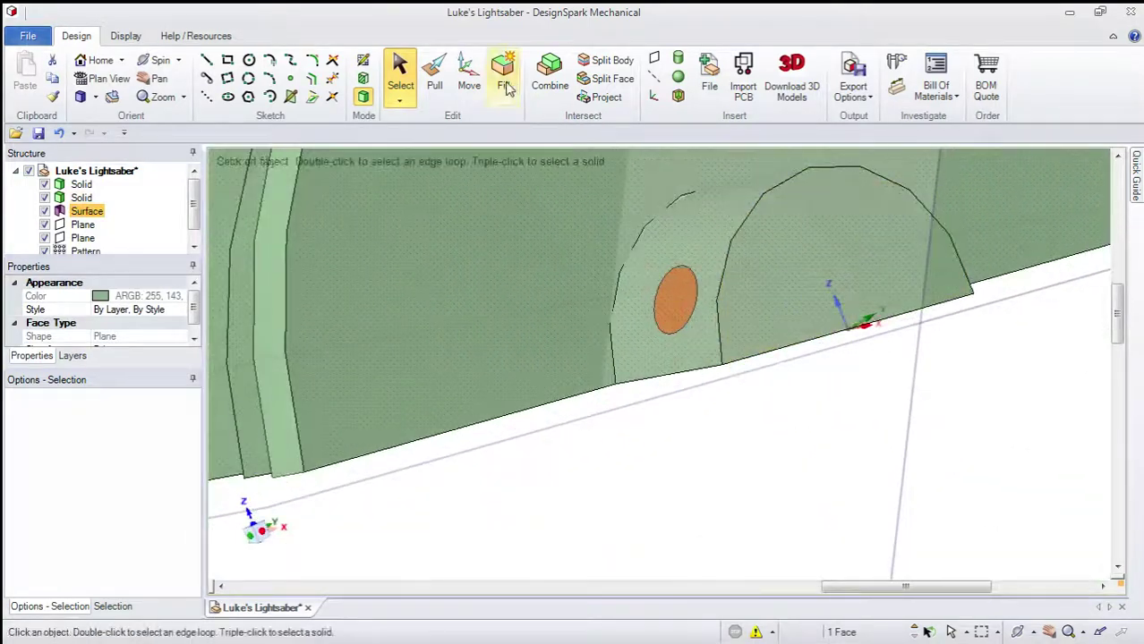
pyautogui.click(434, 79)
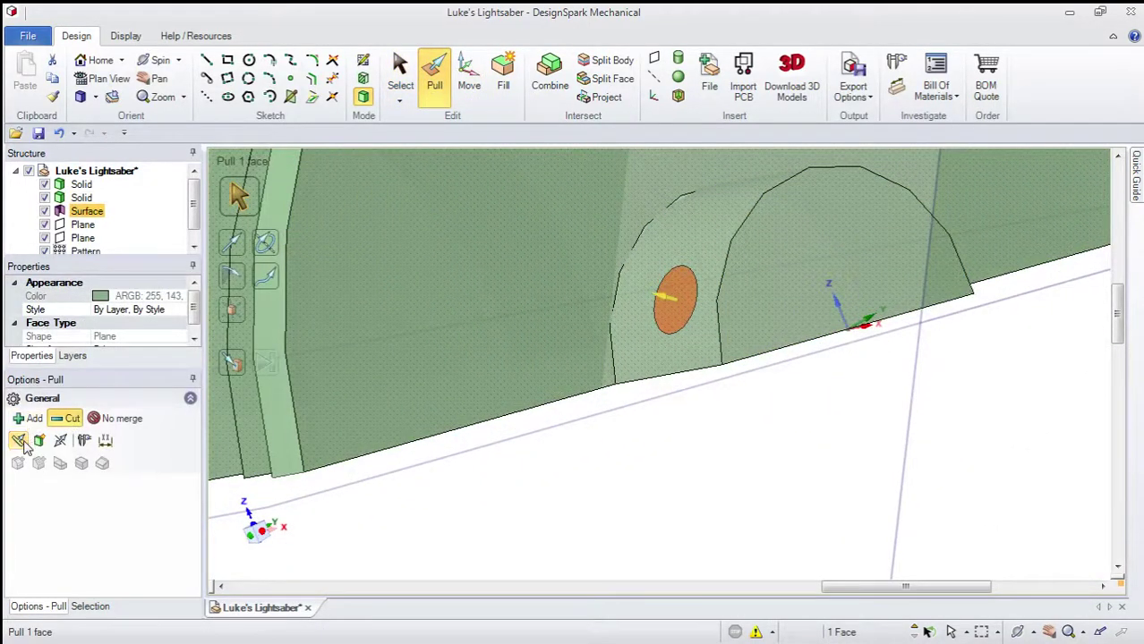
pyautogui.scroll(-3, 682, 488)
pyautogui.scroll(4, 728, 501)
pyautogui.moveTo(728, 500); pyautogui.dragTo(563, 320, button='middle')
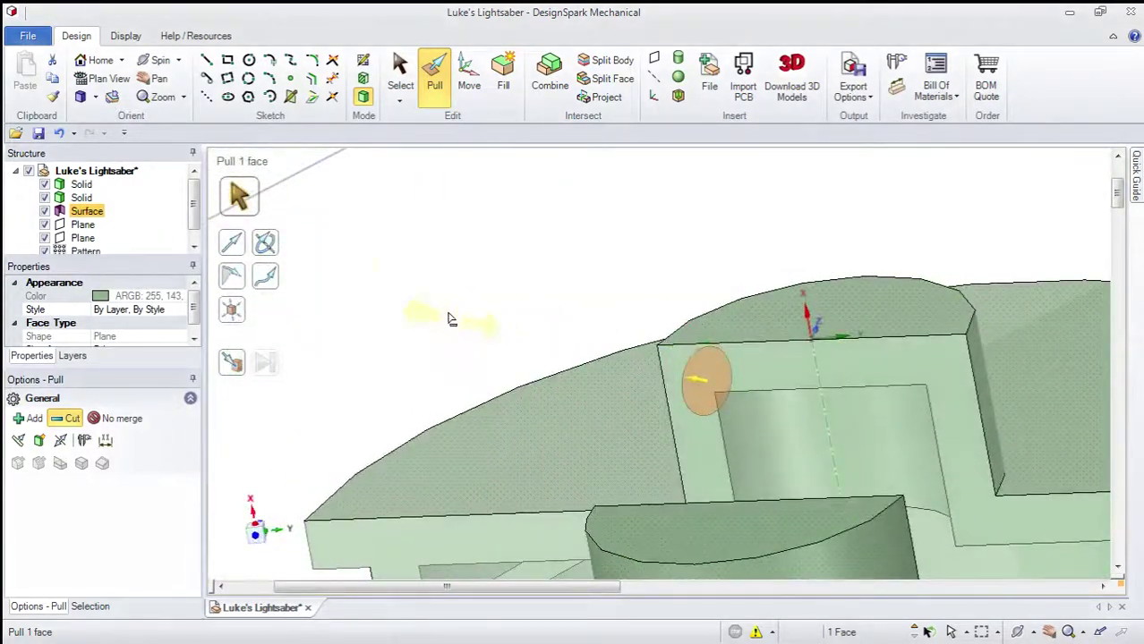
pyautogui.moveTo(404, 277); pyautogui.dragTo(516, 312)
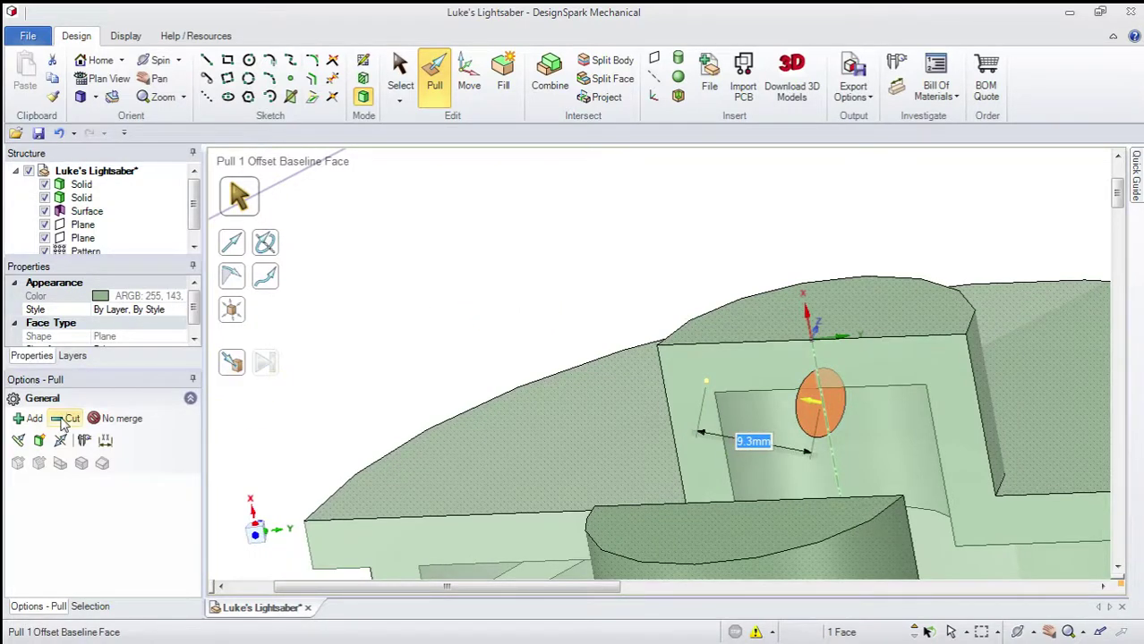
pyautogui.moveTo(412, 297); pyautogui.dragTo(501, 319, button='middle')
pyautogui.scroll(-4, 501, 320)
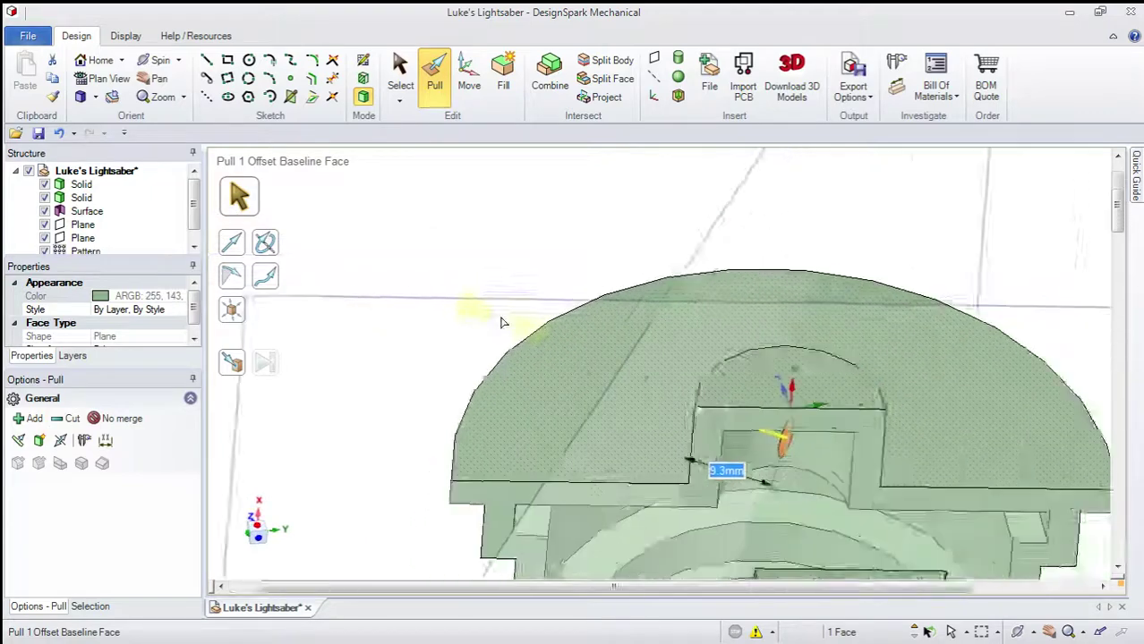
pyautogui.scroll(5, 508, 322)
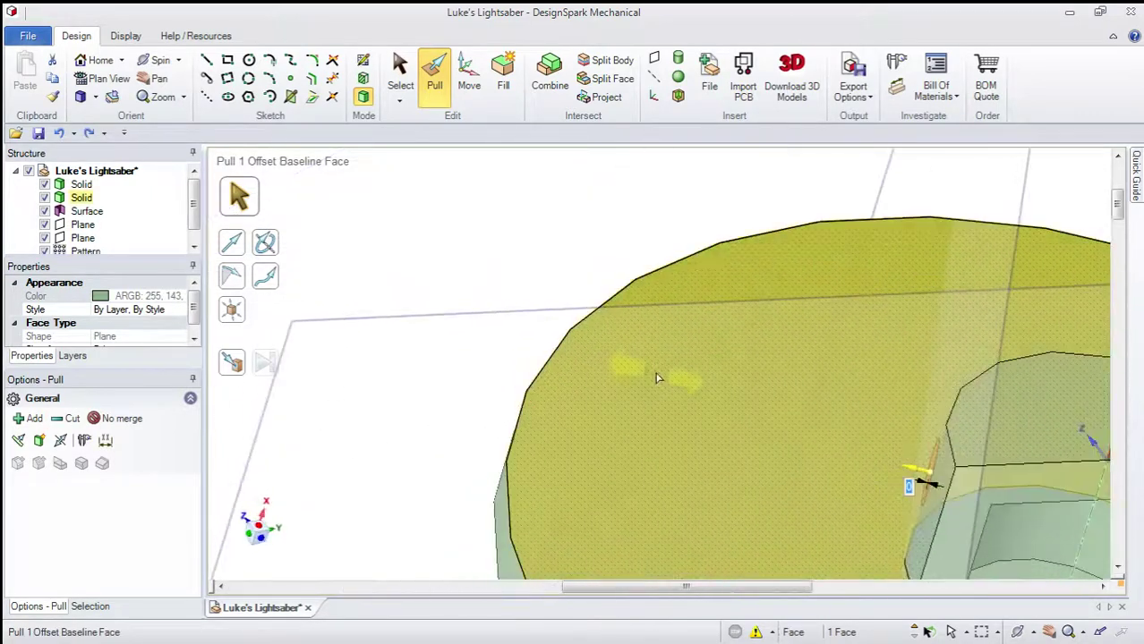
pyautogui.press('Escape')
# Step: Move the circular surface slightly outward from the end stub's curved face
pyautogui.scroll(-4, 725, 404)
pyautogui.scroll(1, 974, 531)
pyautogui.scroll(3, 932, 490)
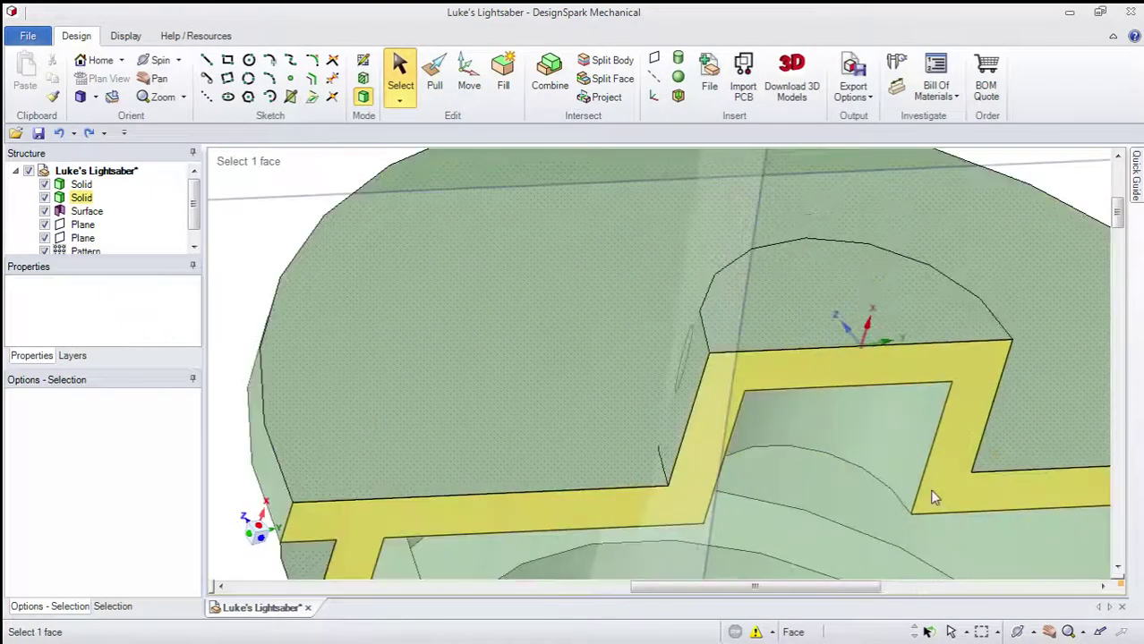
pyautogui.moveTo(931, 490); pyautogui.dragTo(758, 413, button='middle')
pyautogui.click(757, 411)
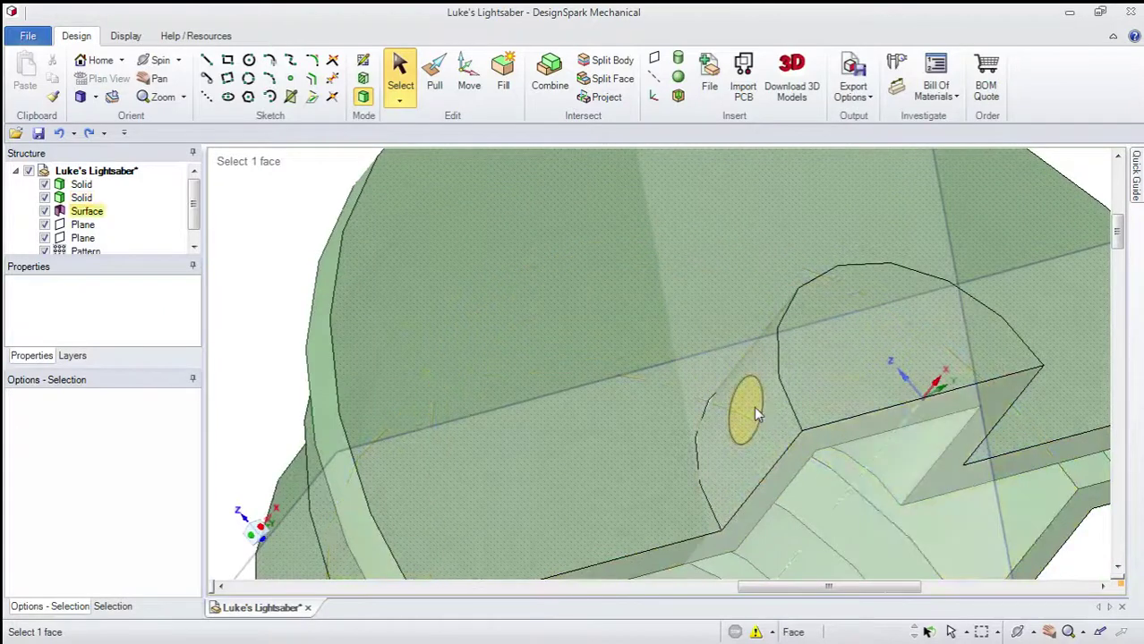
pyautogui.click(754, 407)
pyautogui.press('m')
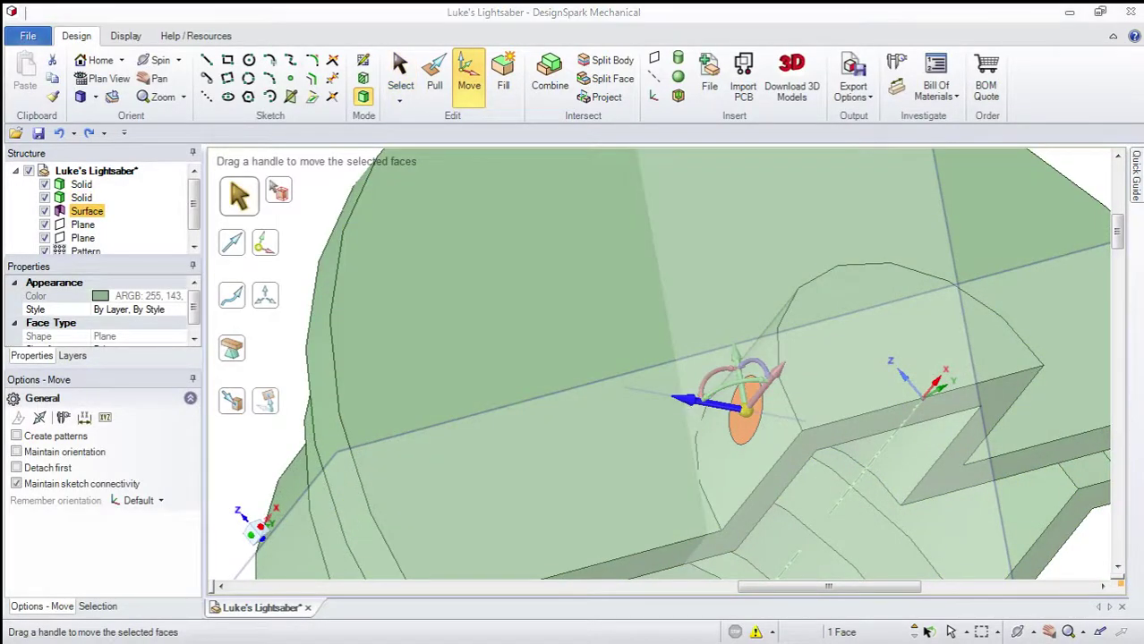
pyautogui.moveTo(688, 406); pyautogui.dragTo(672, 399)
pyautogui.press('s')
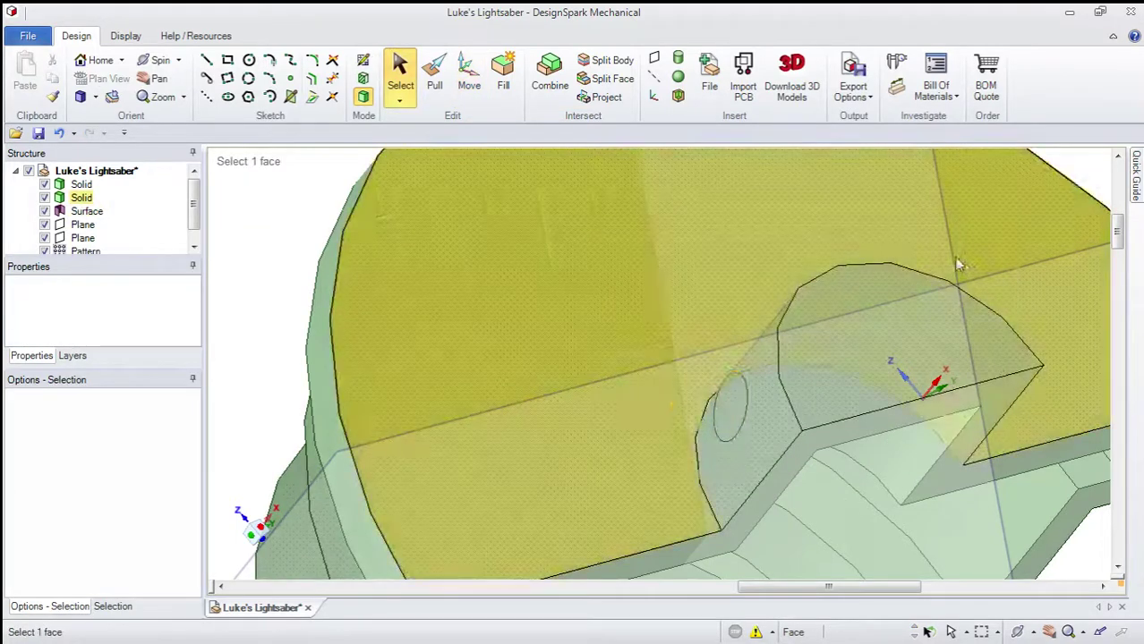
# Step: Delete both construction planes crossing the end of the lightsaber
pyautogui.click(952, 254)
pyautogui.press('Delete')
pyautogui.click(959, 285)
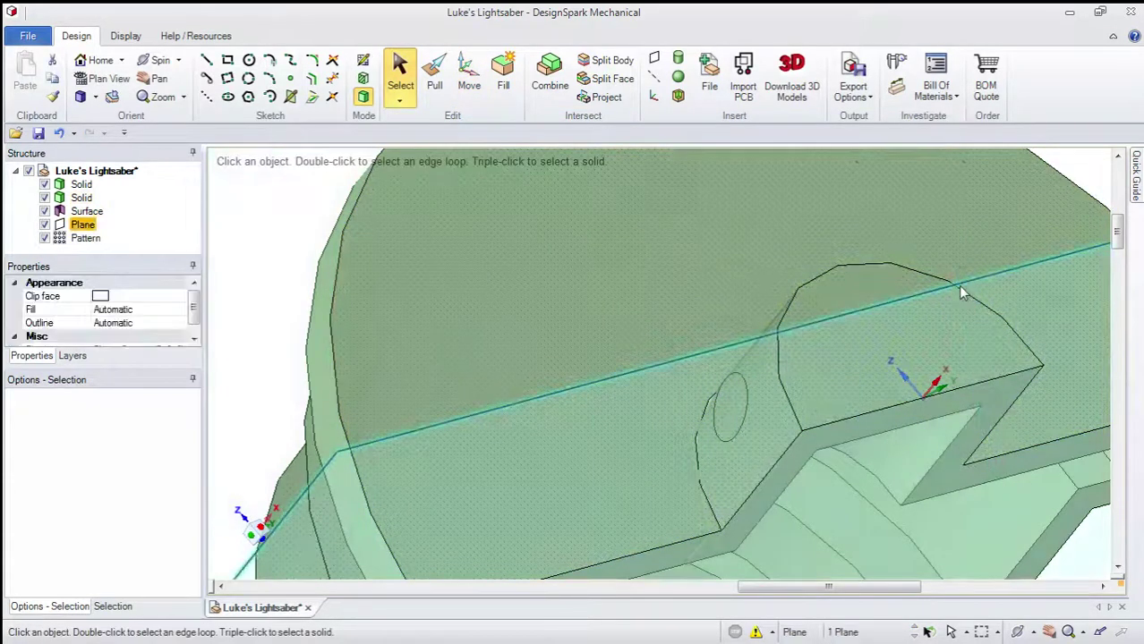
pyautogui.press('Delete')
# Step: Try to cut through the stub's wall by pulling the circular surface about 6.28 mm inward
pyautogui.click(726, 407)
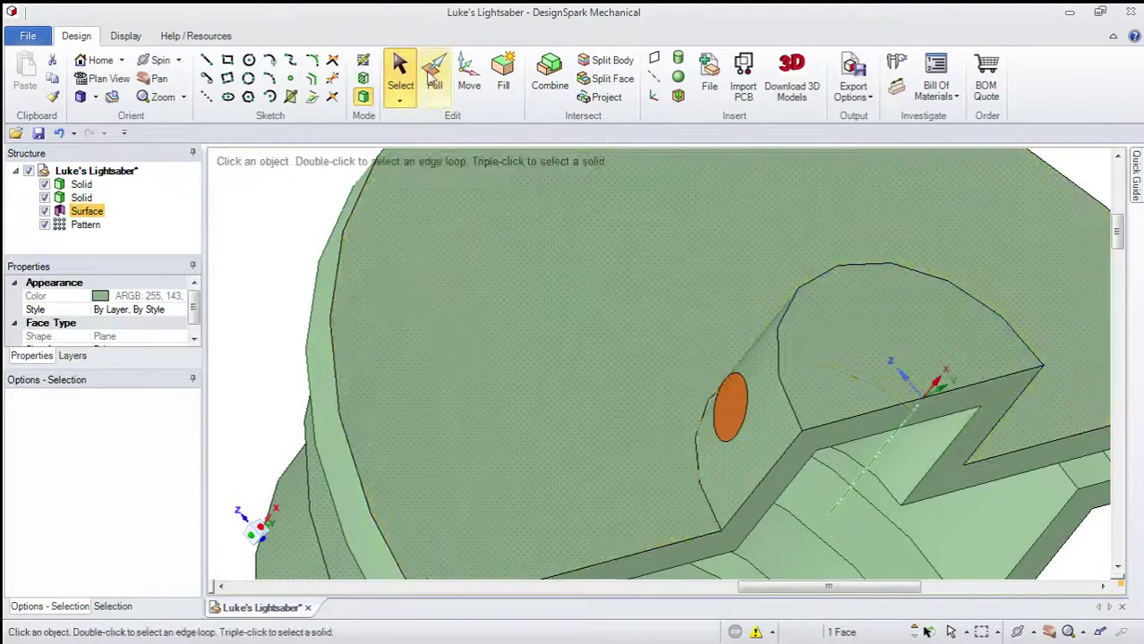
pyautogui.click(434, 76)
pyautogui.moveTo(340, 432); pyautogui.dragTo(349, 296, button='middle')
pyautogui.moveTo(394, 249); pyautogui.dragTo(493, 283)
pyautogui.moveTo(467, 237); pyautogui.dragTo(935, 431, button='middle')
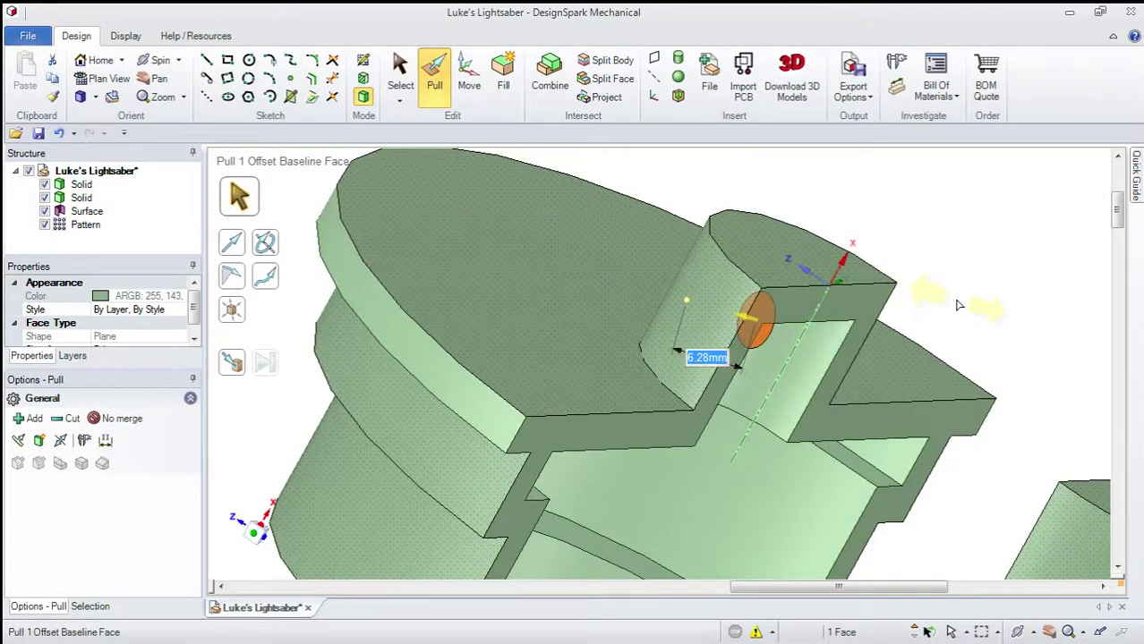
pyautogui.moveTo(957, 306); pyautogui.dragTo(716, 255, button='middle')
# Step: Delete the circular surface left inside the stub's hollow
pyautogui.press('s')
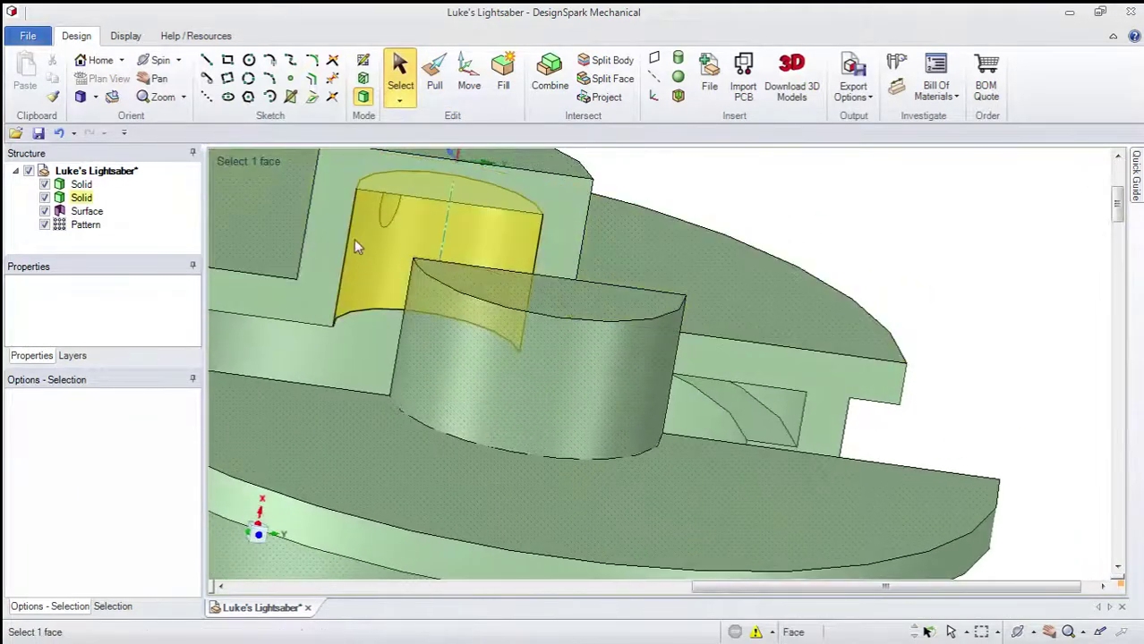
pyautogui.click(387, 207)
pyautogui.press('Delete')
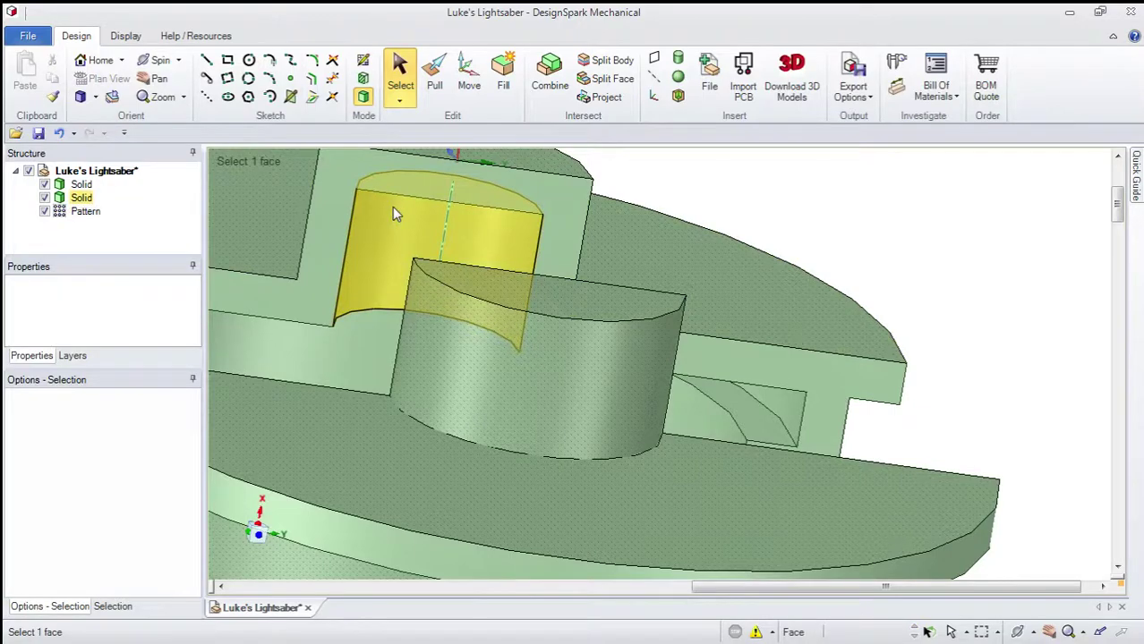
# Step: Create a new plane on the upper half's end stub, using its outer curved face as the reference
pyautogui.moveTo(392, 207); pyautogui.dragTo(471, 284, button='middle')
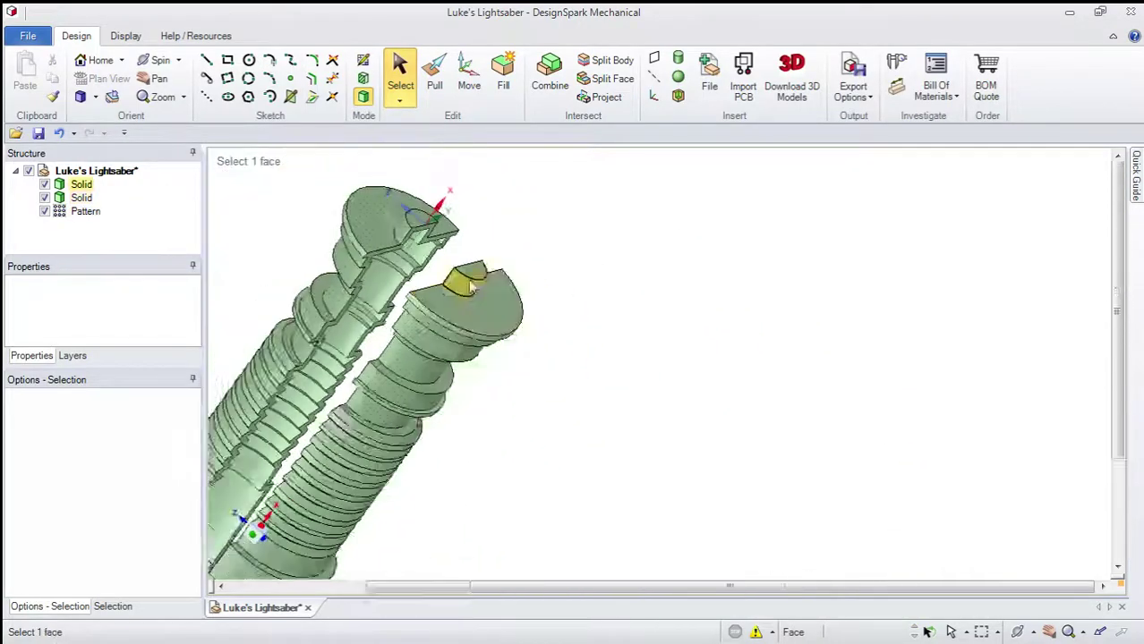
pyautogui.scroll(6, 472, 285)
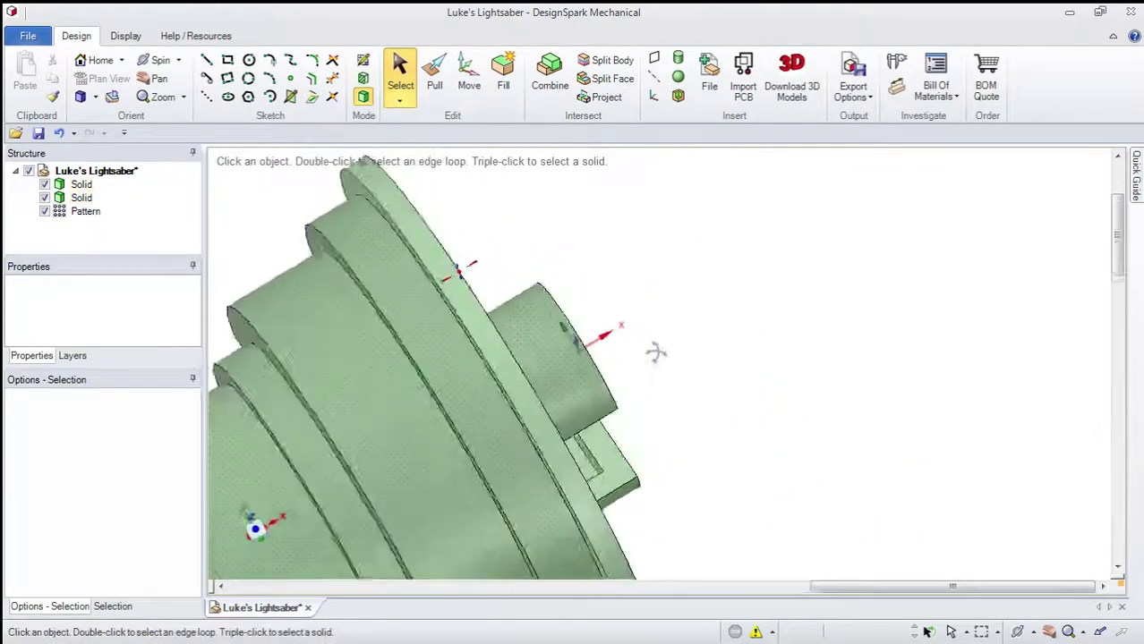
pyautogui.moveTo(656, 351); pyautogui.dragTo(632, 440, button='middle')
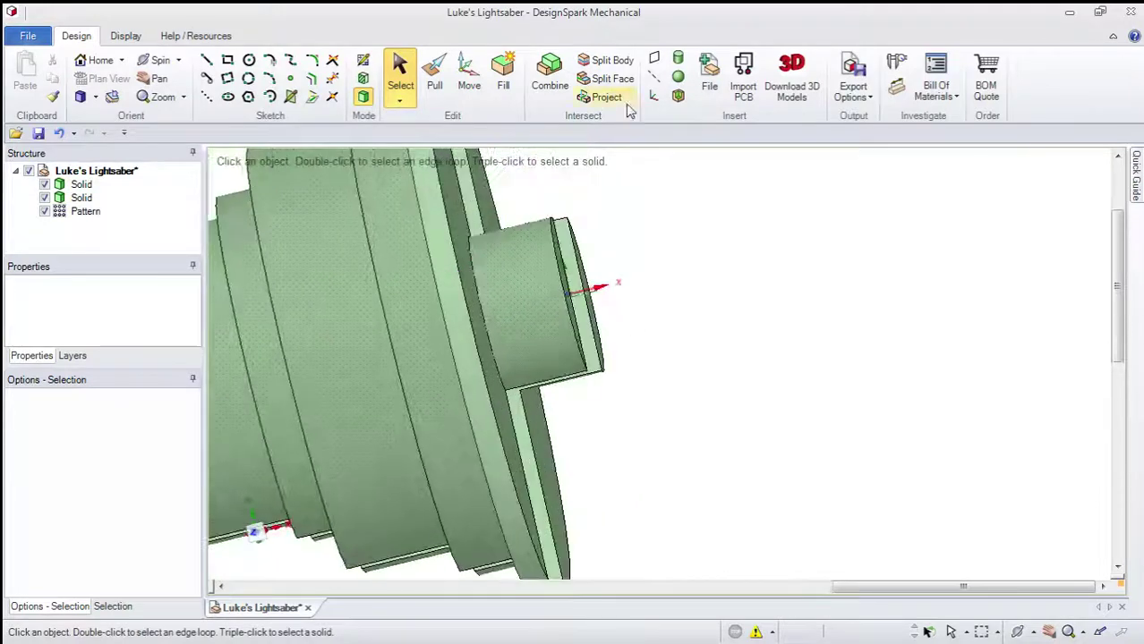
pyautogui.click(653, 59)
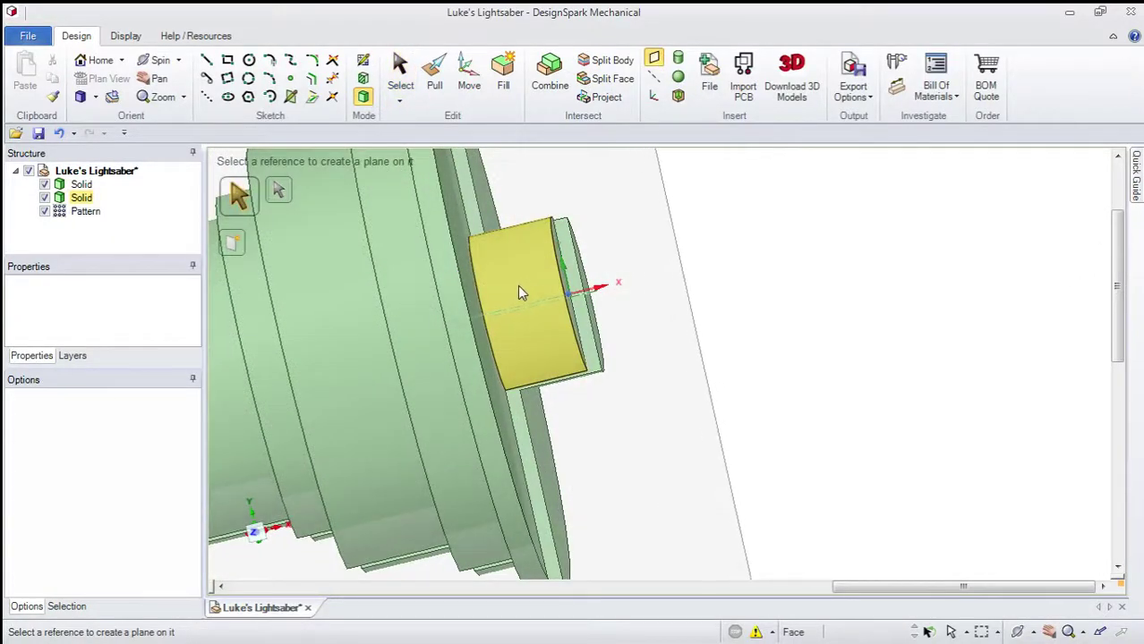
pyautogui.click(541, 363)
pyautogui.moveTo(540, 363); pyautogui.dragTo(603, 307, button='middle')
# Step: Move the new plane slightly outward, away from the stub's curved face
pyautogui.press('s')
pyautogui.click(722, 238)
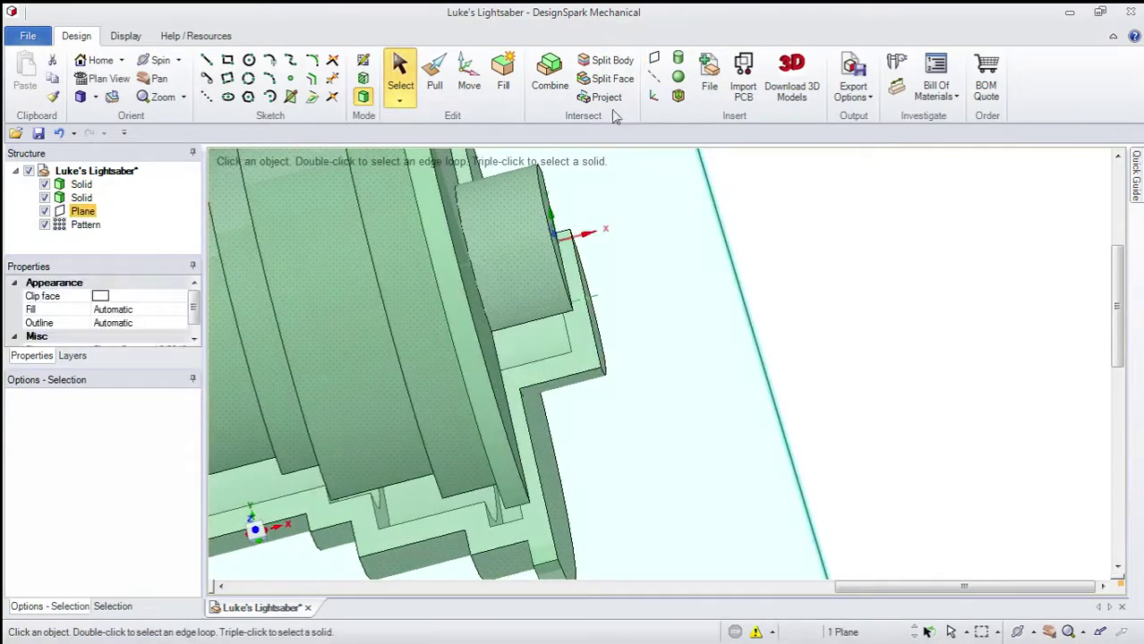
pyautogui.click(469, 76)
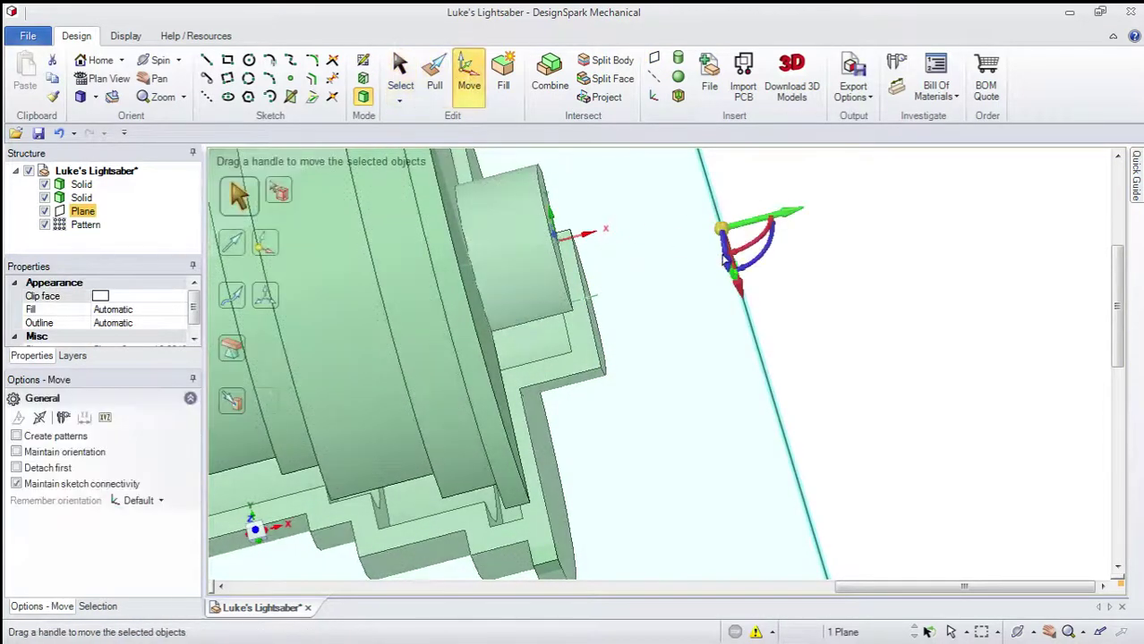
pyautogui.click(726, 267)
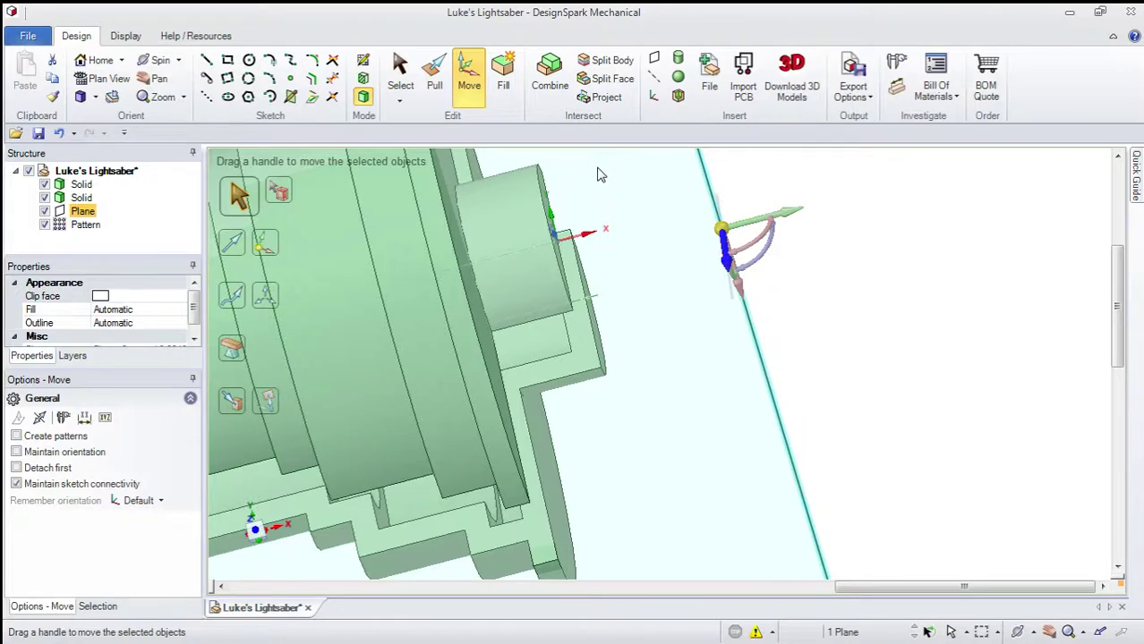
pyautogui.moveTo(726, 260); pyautogui.dragTo(729, 269)
pyautogui.press('Escape')
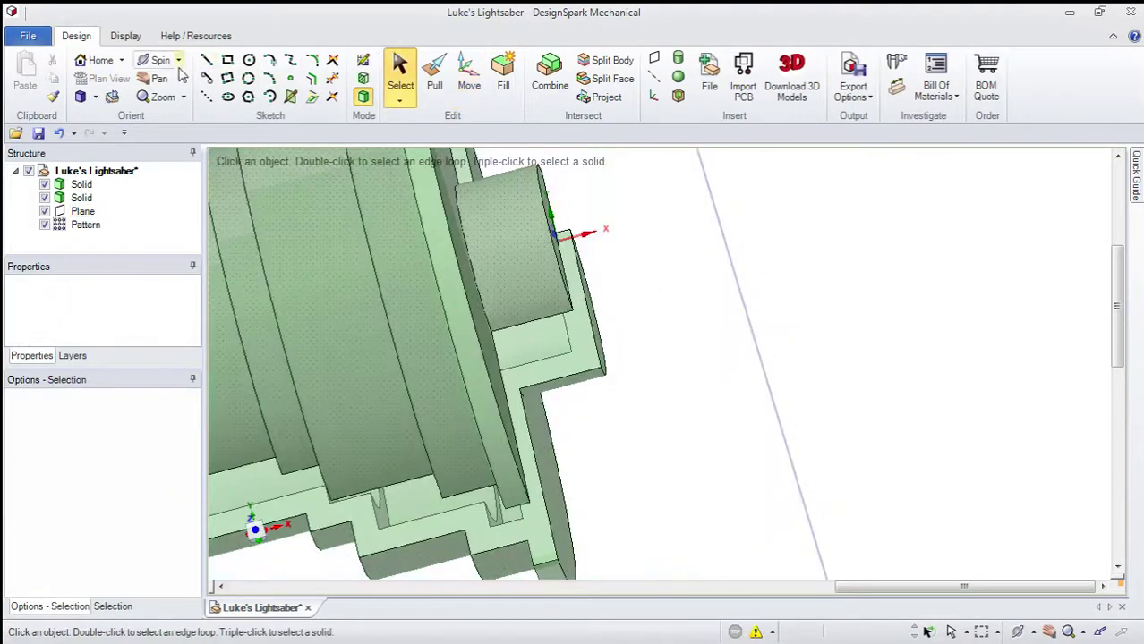
# Step: Sketch a circle about 4 mm in diameter on the new plane, over the middle of the end stub
pyautogui.click(362, 63)
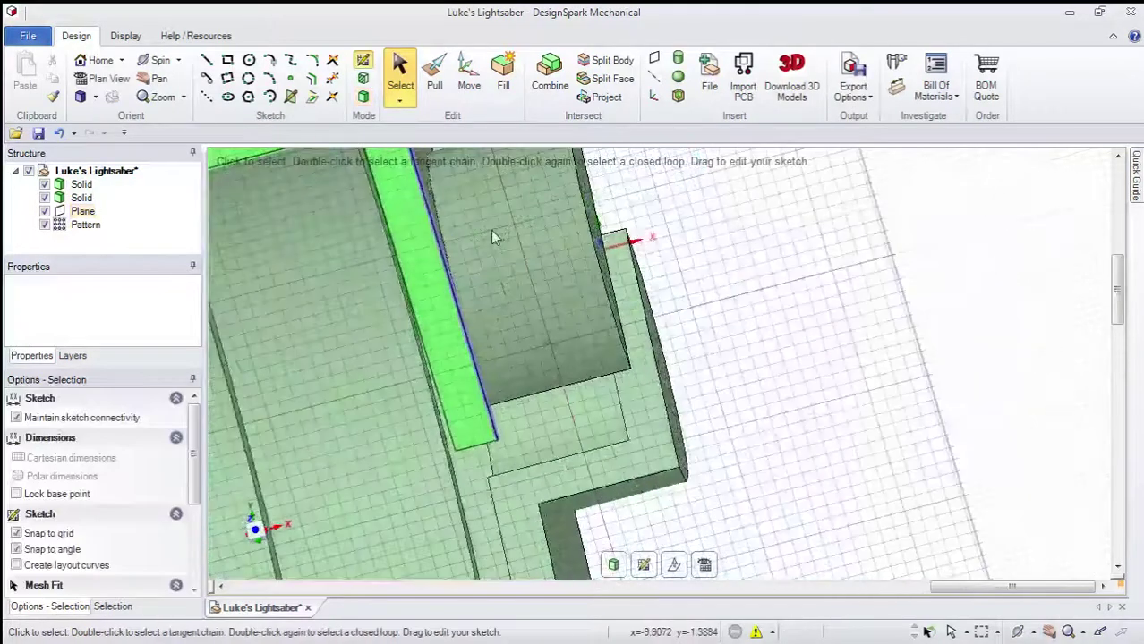
pyautogui.click(248, 61)
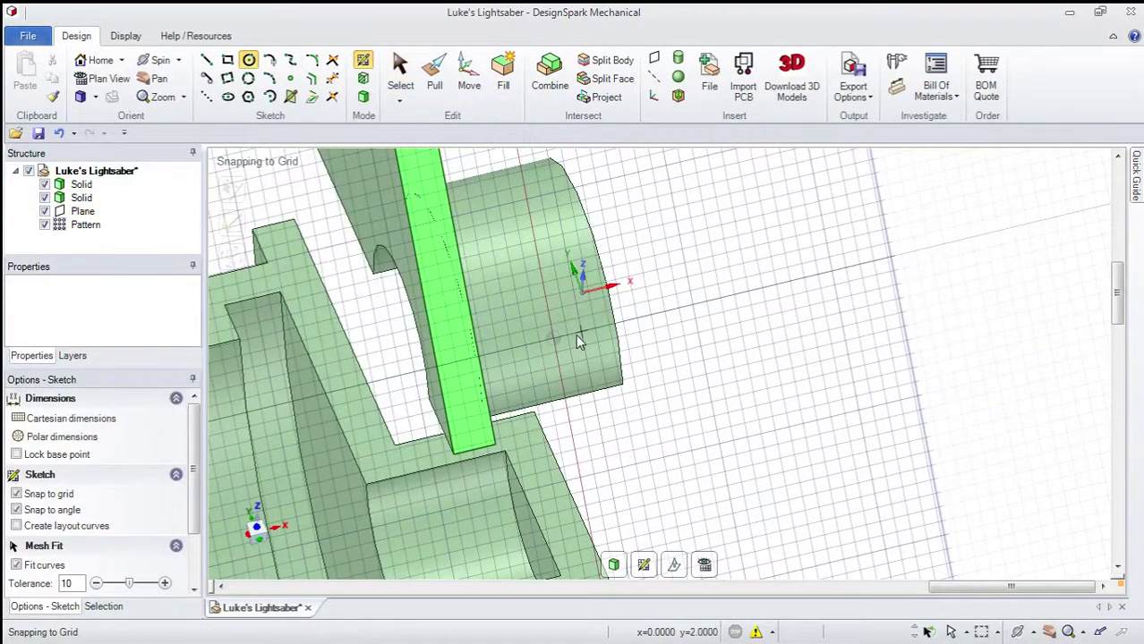
pyautogui.click(565, 335)
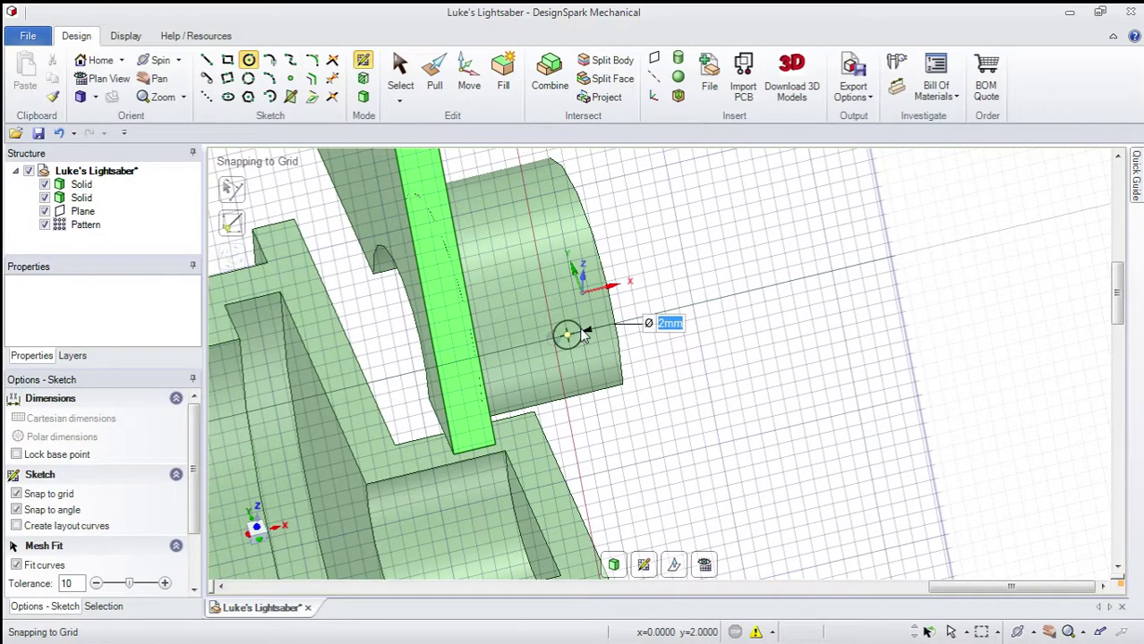
pyautogui.click(596, 332)
pyautogui.press('Escape')
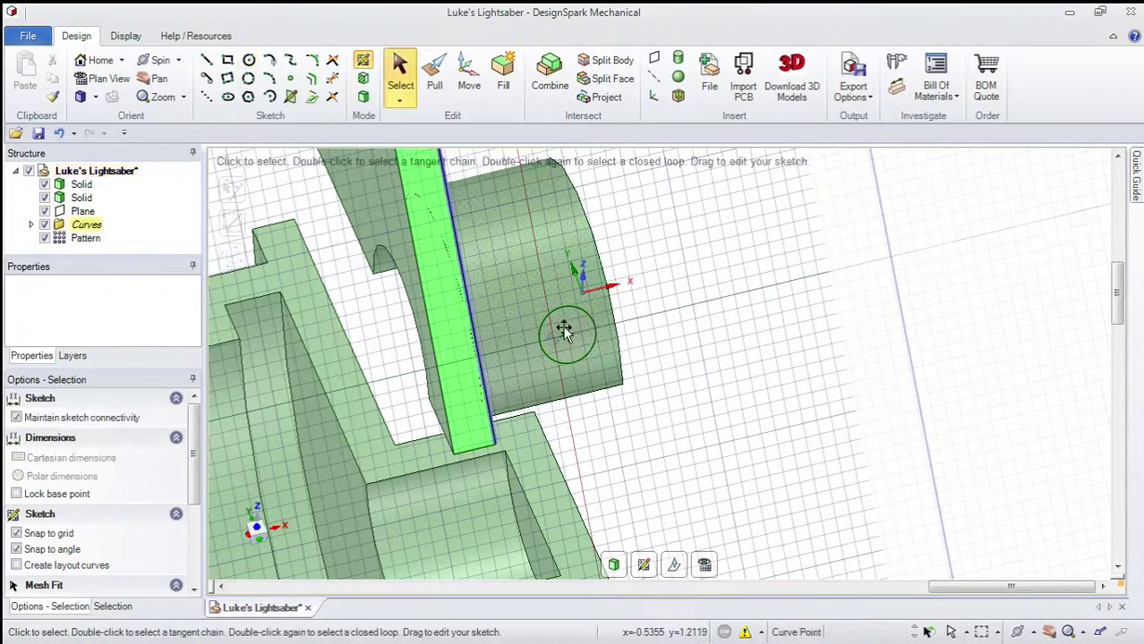
# Step: Pull the inner end face of the stub's hollow about 1.69 mm toward the stub's end, using the Cut option
pyautogui.press('p')
pyautogui.moveTo(664, 291); pyautogui.dragTo(602, 288, button='middle')
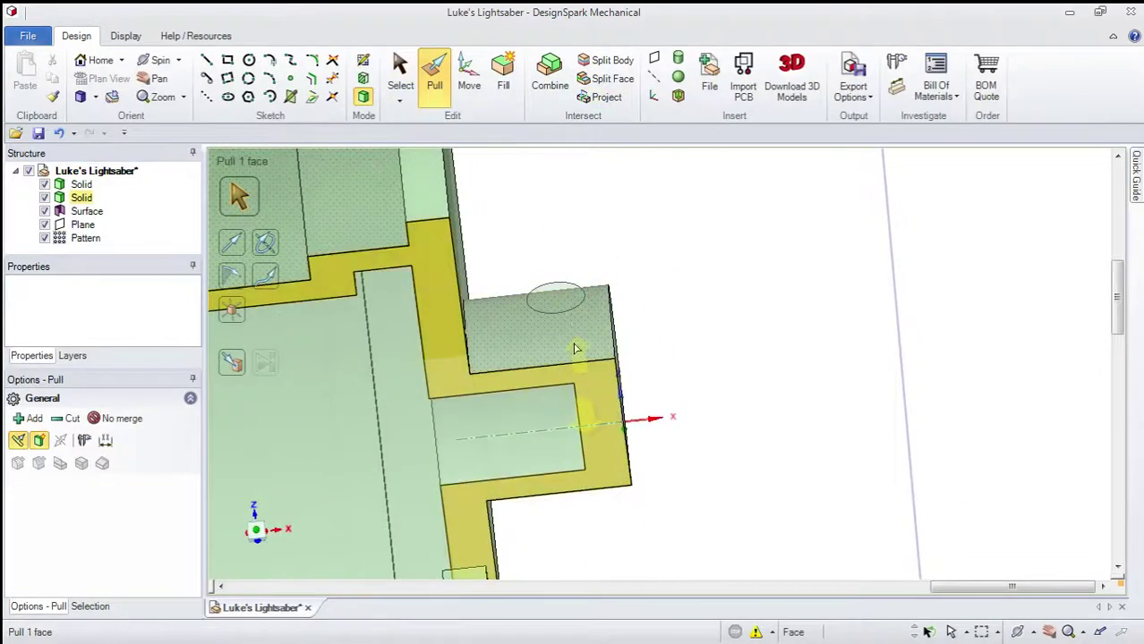
pyautogui.click(584, 439)
pyautogui.moveTo(586, 419); pyautogui.dragTo(564, 409, button='middle')
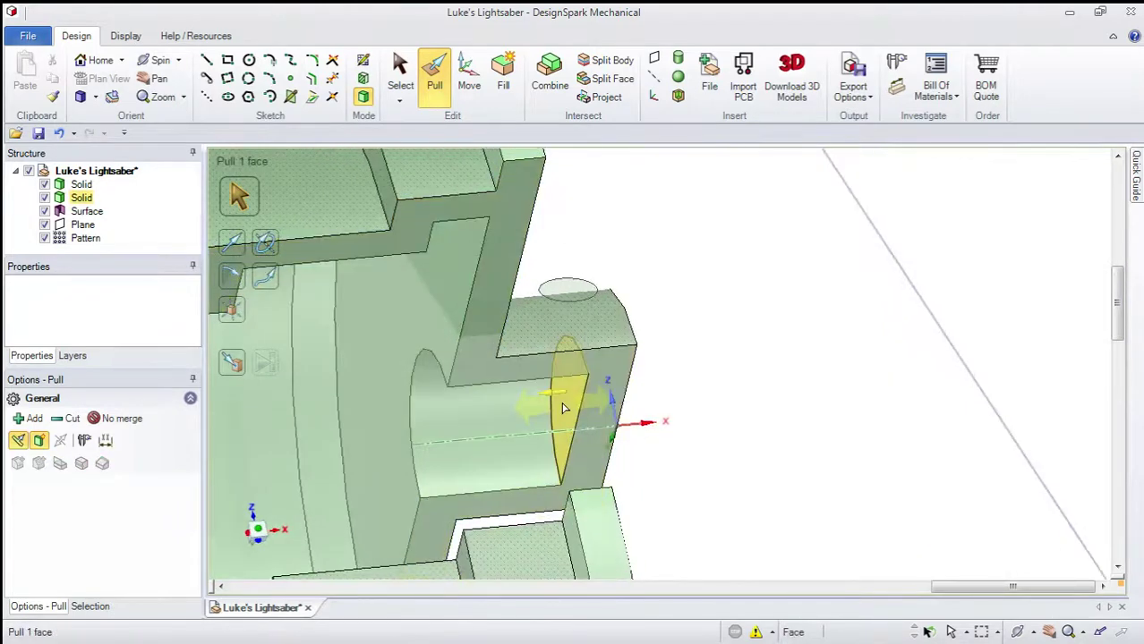
pyautogui.click(568, 407)
pyautogui.moveTo(762, 408); pyautogui.dragTo(775, 411)
pyautogui.hotkey('ctrl', 'z')
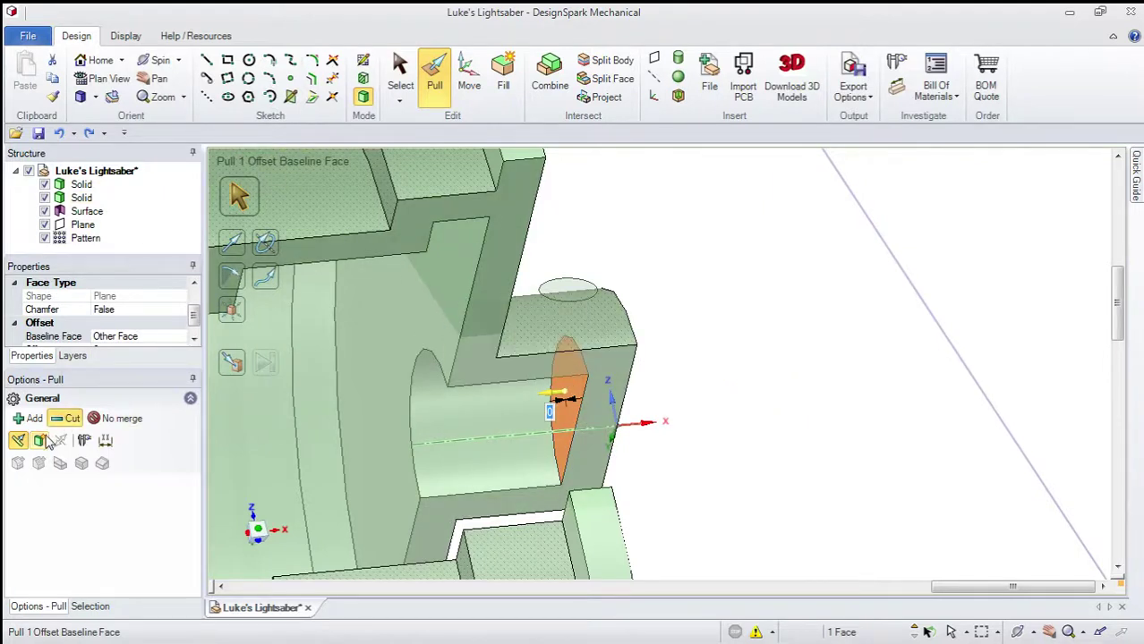
pyautogui.moveTo(780, 455); pyautogui.dragTo(807, 458)
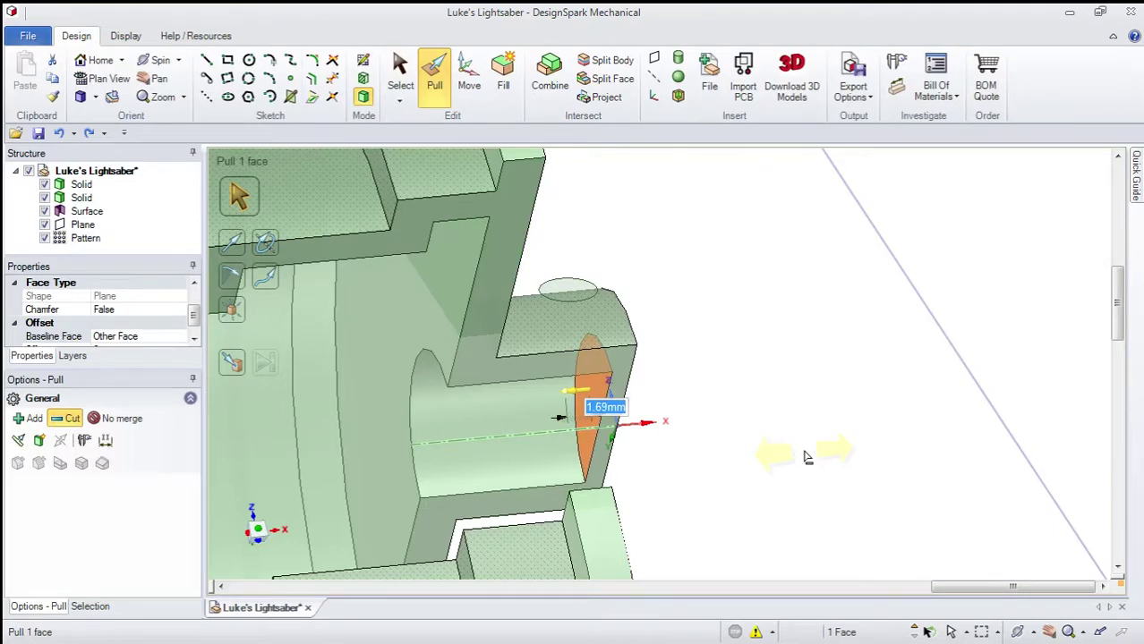
pyautogui.moveTo(804, 456); pyautogui.dragTo(775, 384, button='middle')
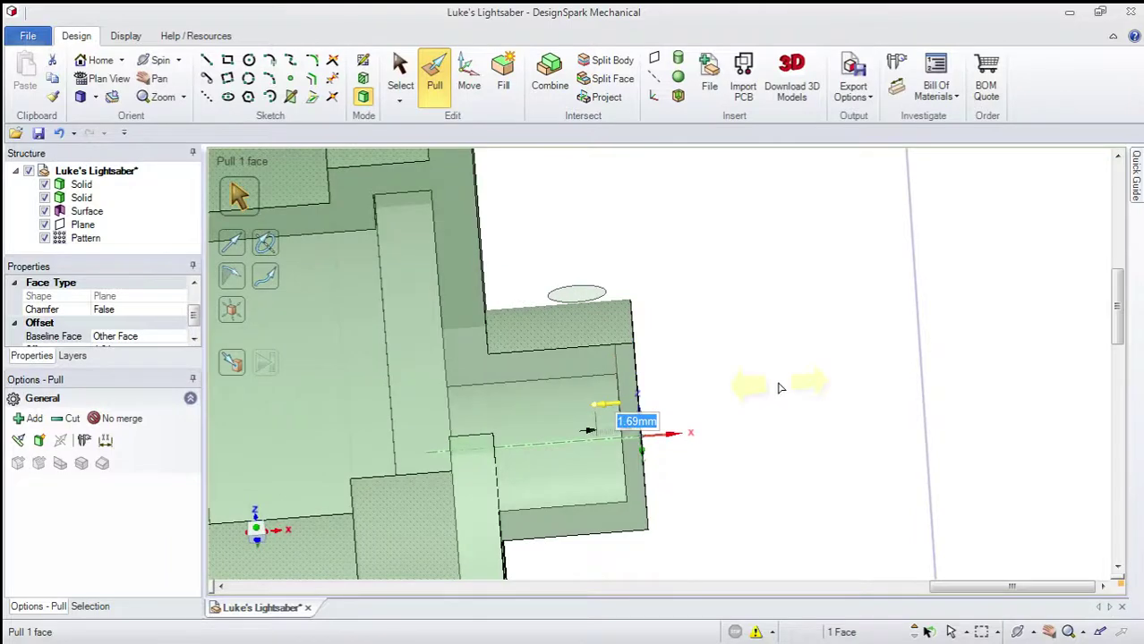
pyautogui.press('Escape')
# Step: Try to cut the sketched circle into the upper half's end stub, pulling it about 5.79 mm one way and 5.7 mm the other
pyautogui.scroll(-3, 776, 379)
pyautogui.moveTo(750, 296); pyautogui.dragTo(757, 477, button='middle')
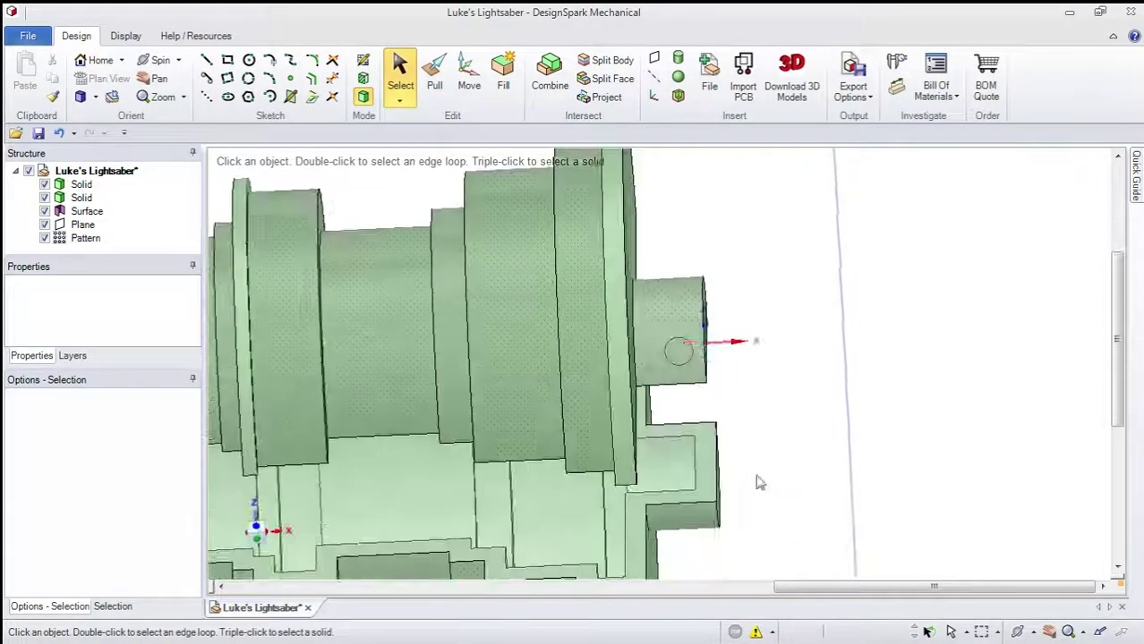
pyautogui.scroll(3, 736, 424)
pyautogui.click(618, 266)
pyautogui.click(434, 76)
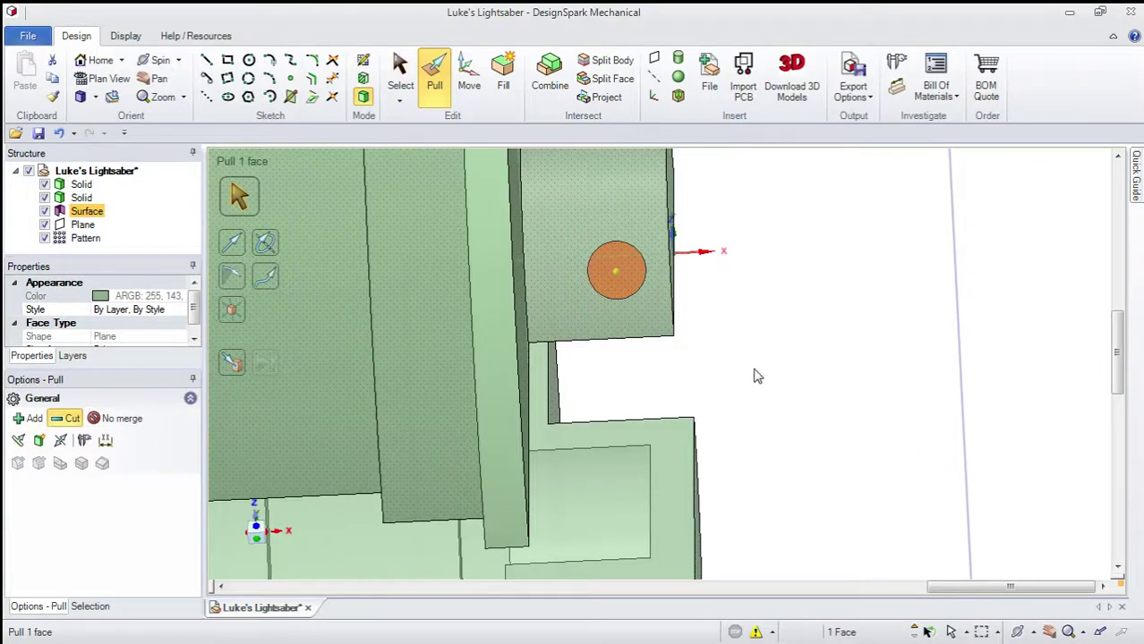
pyautogui.moveTo(757, 376); pyautogui.dragTo(802, 171, button='middle')
pyautogui.moveTo(794, 306)
pyautogui.mouseDown(button='middle')
pyautogui.moveTo(882, 312)
pyautogui.moveTo(766, 398)
pyautogui.moveTo(878, 324)
pyautogui.moveTo(869, 348)
pyautogui.mouseUp(button='middle')
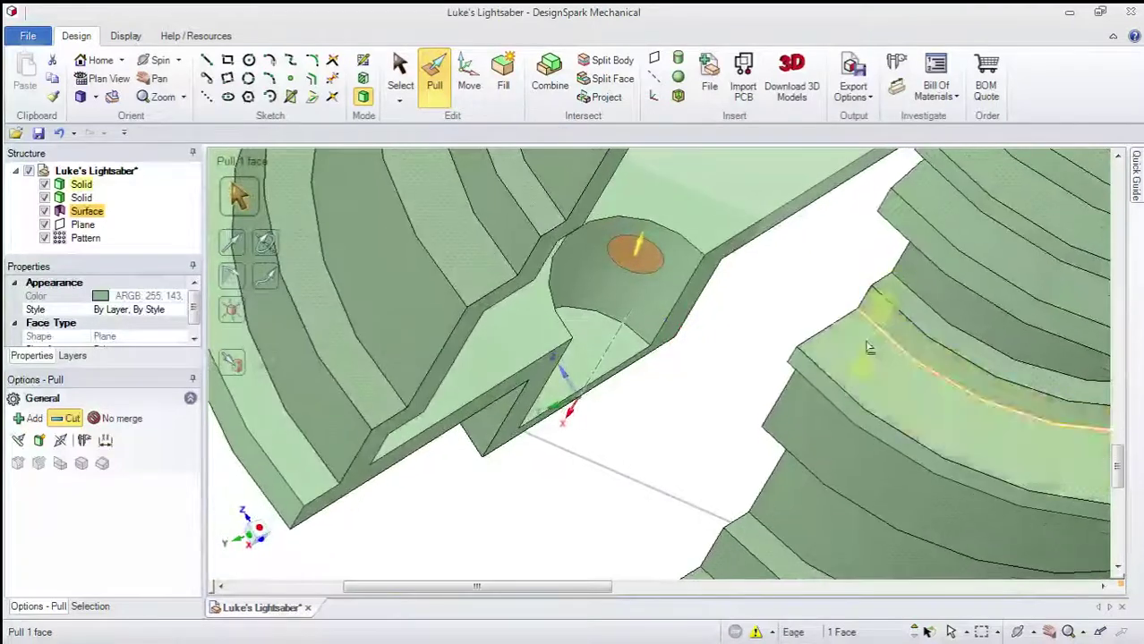
pyautogui.moveTo(694, 401); pyautogui.dragTo(687, 456)
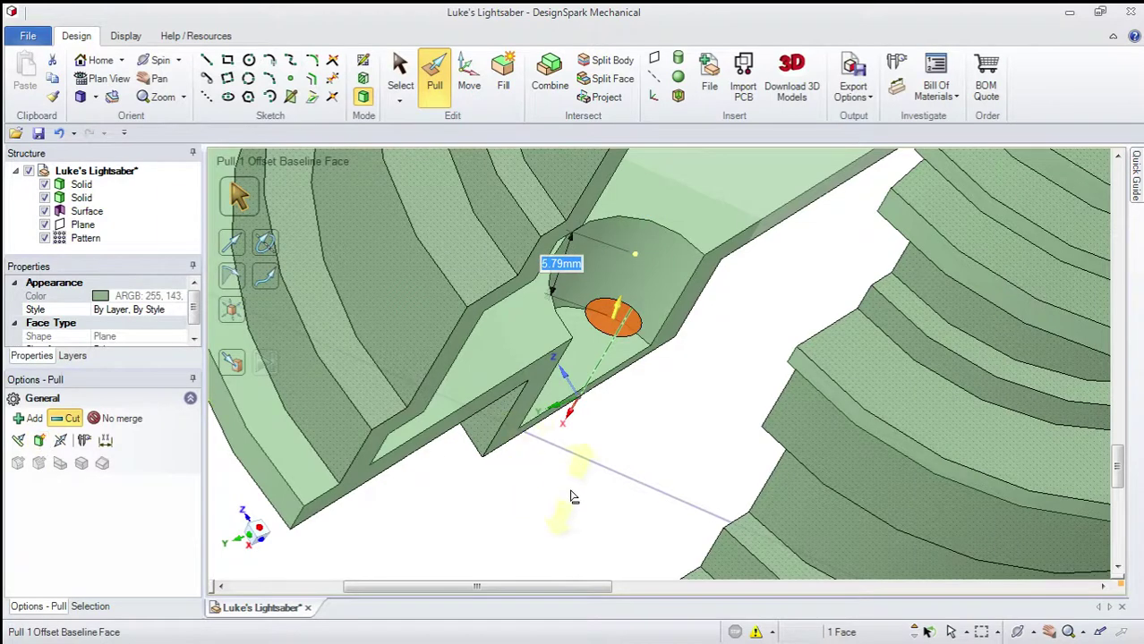
pyautogui.moveTo(682, 379); pyautogui.dragTo(727, 305)
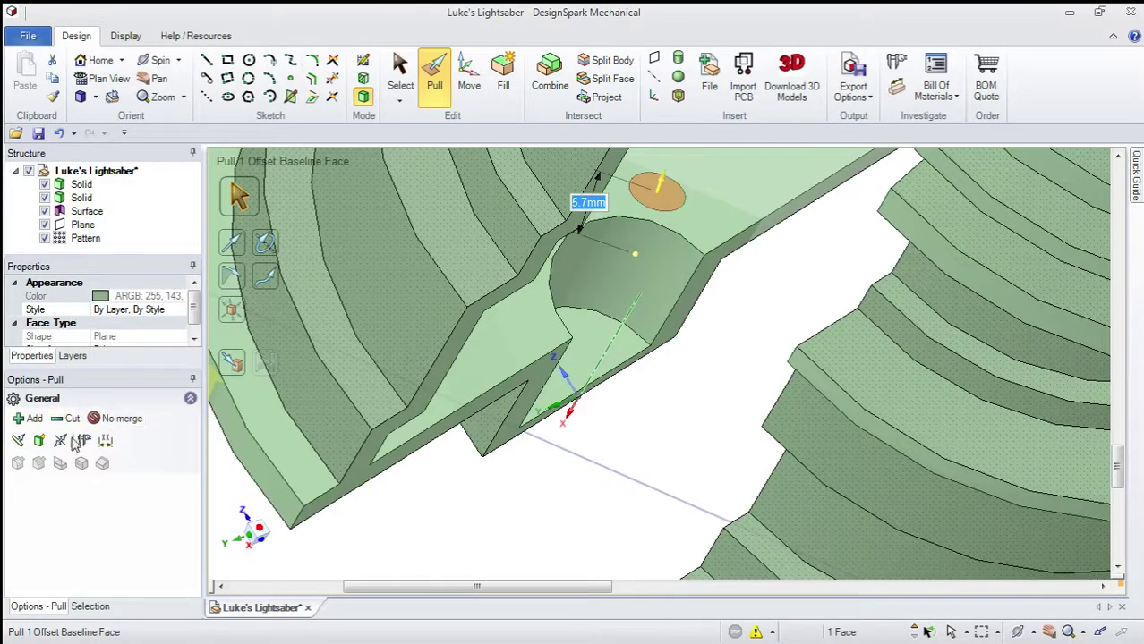
pyautogui.press('Escape')
pyautogui.press('Escape')
# Step: Delete the construction plane and the circular surface beside the upper half's end stub
pyautogui.moveTo(235, 434); pyautogui.dragTo(276, 382, button='middle')
pyautogui.scroll(-5, 493, 383)
pyautogui.scroll(3, 276, 382)
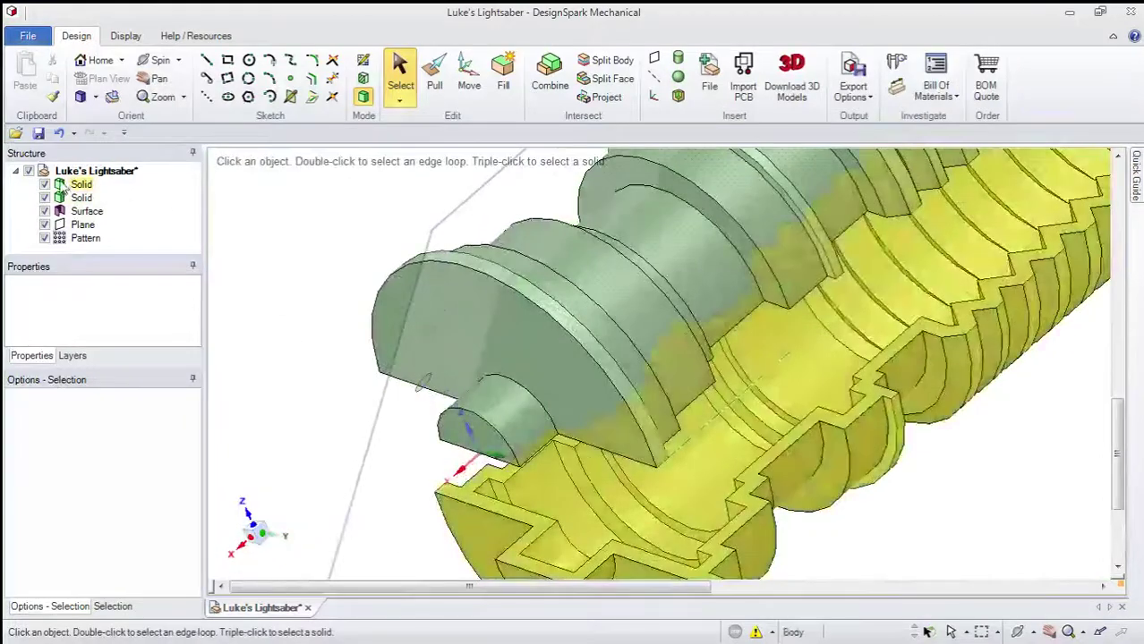
pyautogui.click(80, 97)
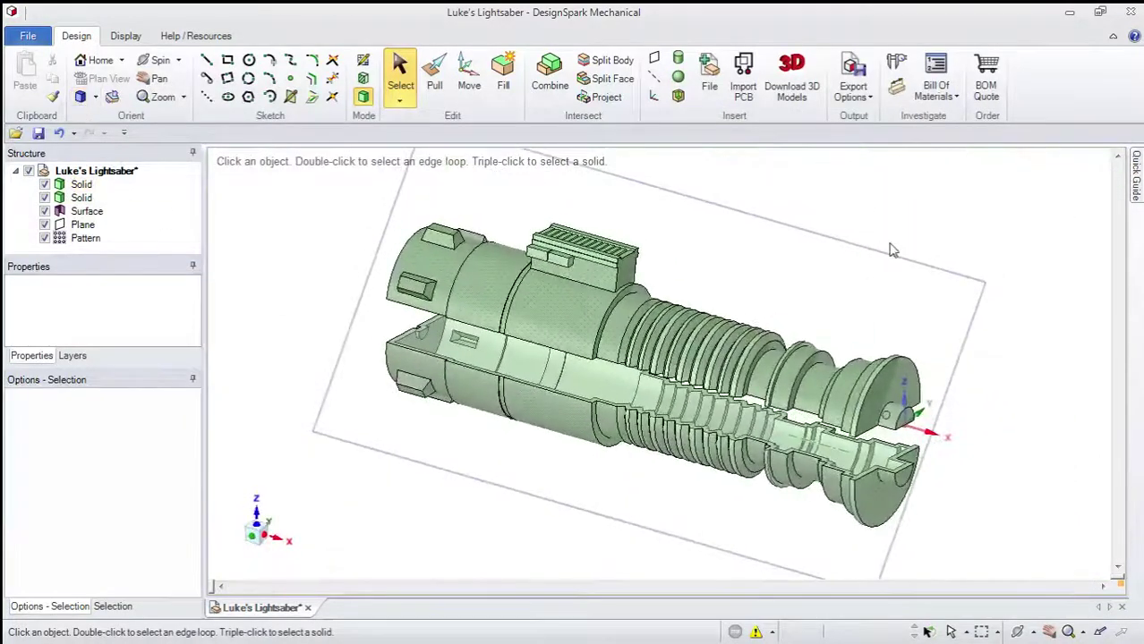
pyautogui.click(886, 259)
pyautogui.press('Delete')
pyautogui.scroll(5, 899, 401)
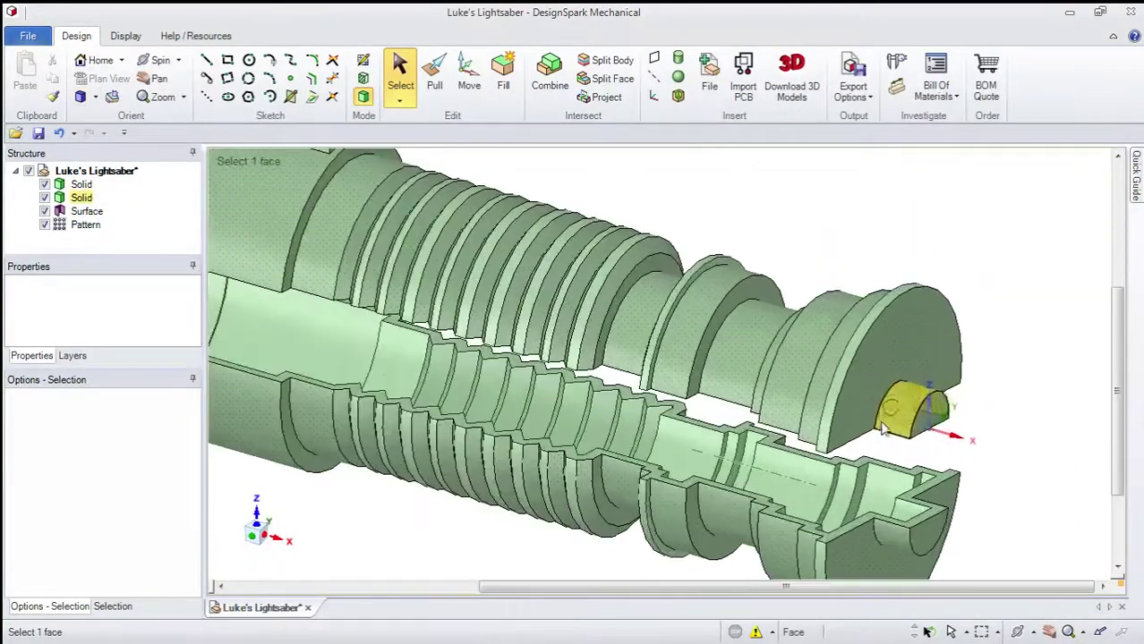
pyautogui.click(893, 407)
pyautogui.press('Delete')
pyautogui.scroll(-5, 896, 415)
pyautogui.press('Escape')
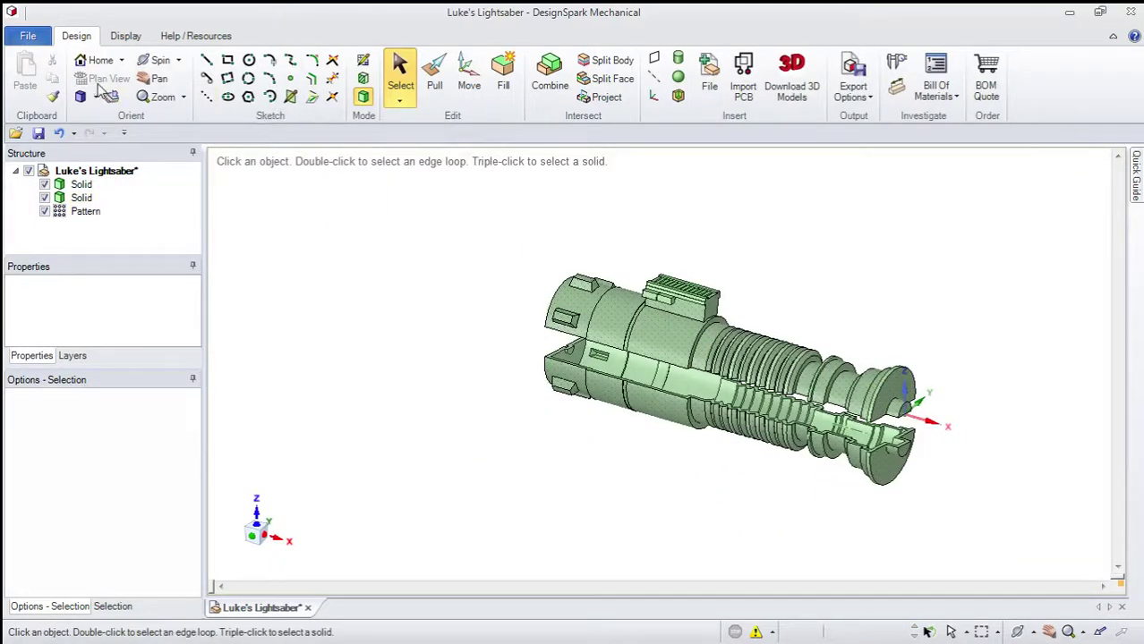
# Step: Move the lower half's solid to a new component named Lightsaber Bottom
pyautogui.click(82, 186)
pyautogui.click(81, 187)
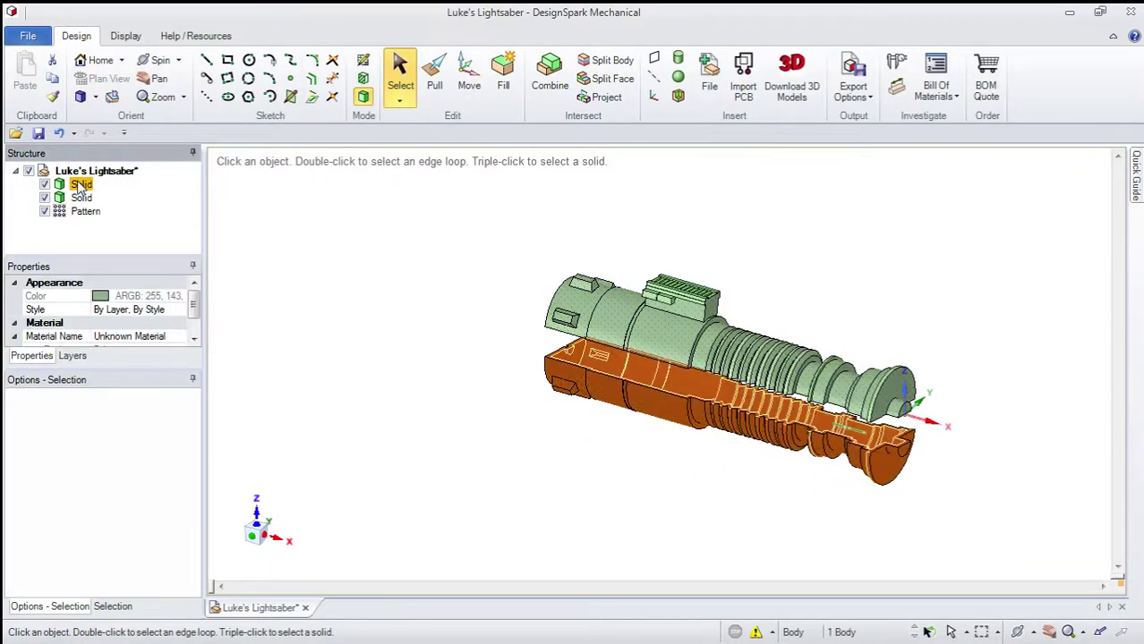
pyautogui.rightClick(80, 186)
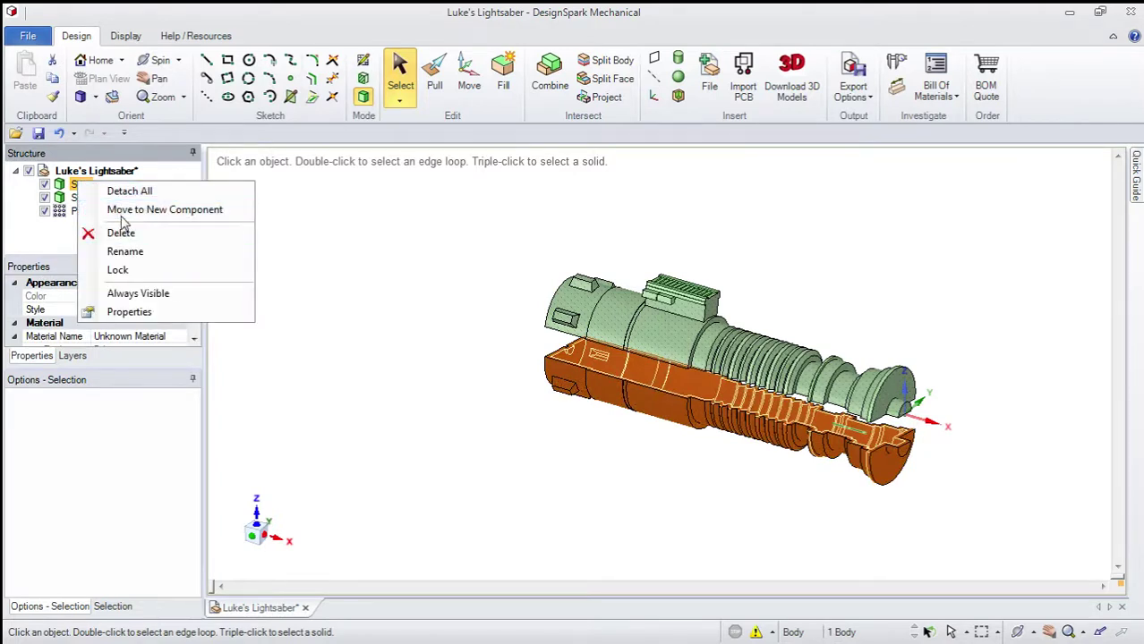
pyautogui.click(118, 212)
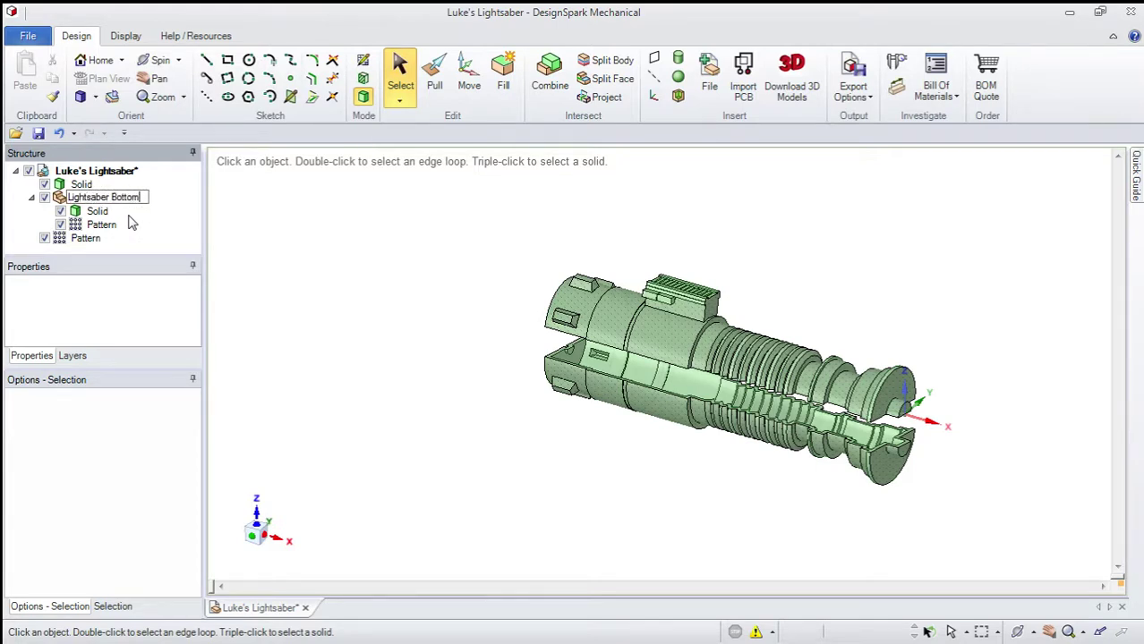
pyautogui.press('Return')
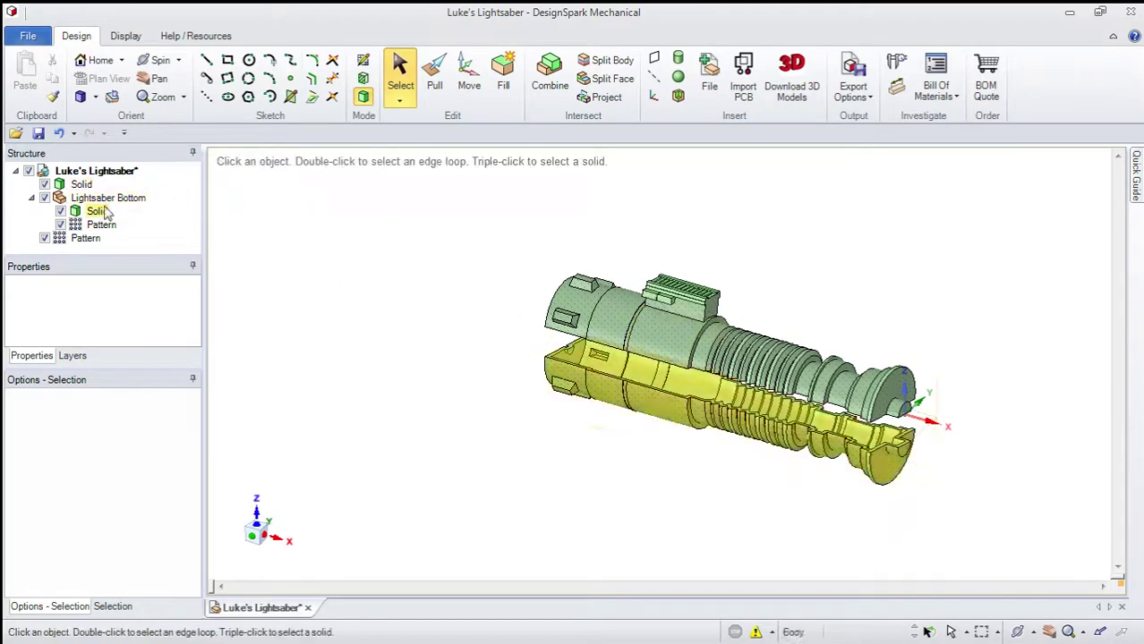
# Step: Move the upper half's solid to a new component named Lightsaber Top
pyautogui.click(81, 184)
pyautogui.rightClick(145, 183)
pyautogui.click(199, 207)
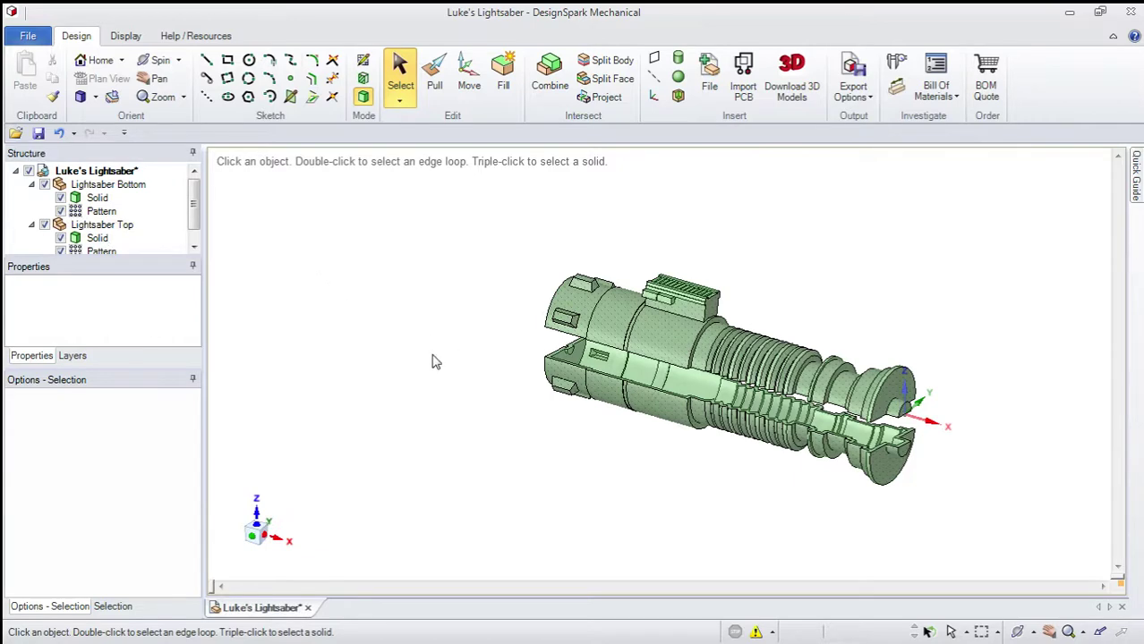
# Step: Examine both lightsaber halves from several angles, checking the component grouping and the hollow interior along the ridged grip and end sections
pyautogui.moveTo(435, 362); pyautogui.dragTo(627, 349, button='middle')
pyautogui.click(107, 184)
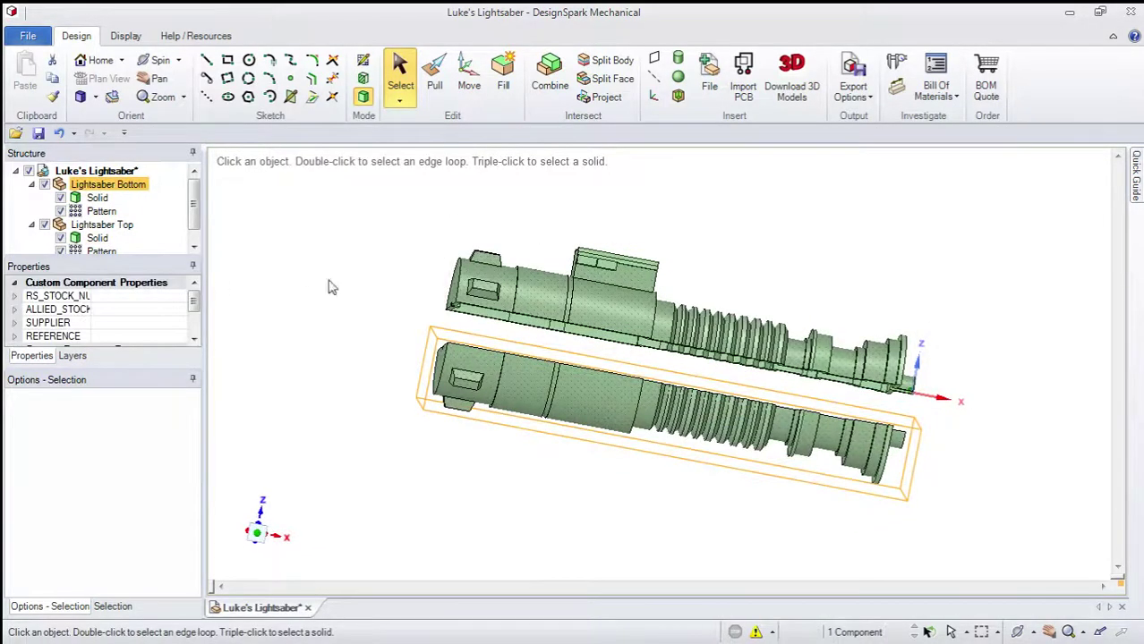
pyautogui.click(96, 170)
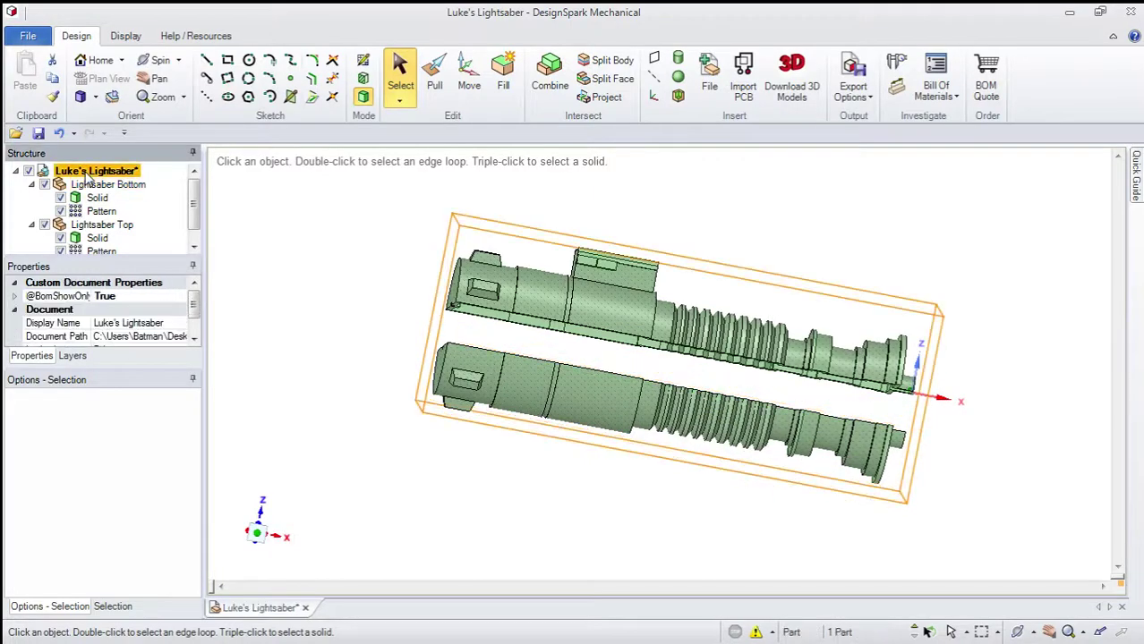
pyautogui.moveTo(499, 364); pyautogui.dragTo(945, 320, button='middle')
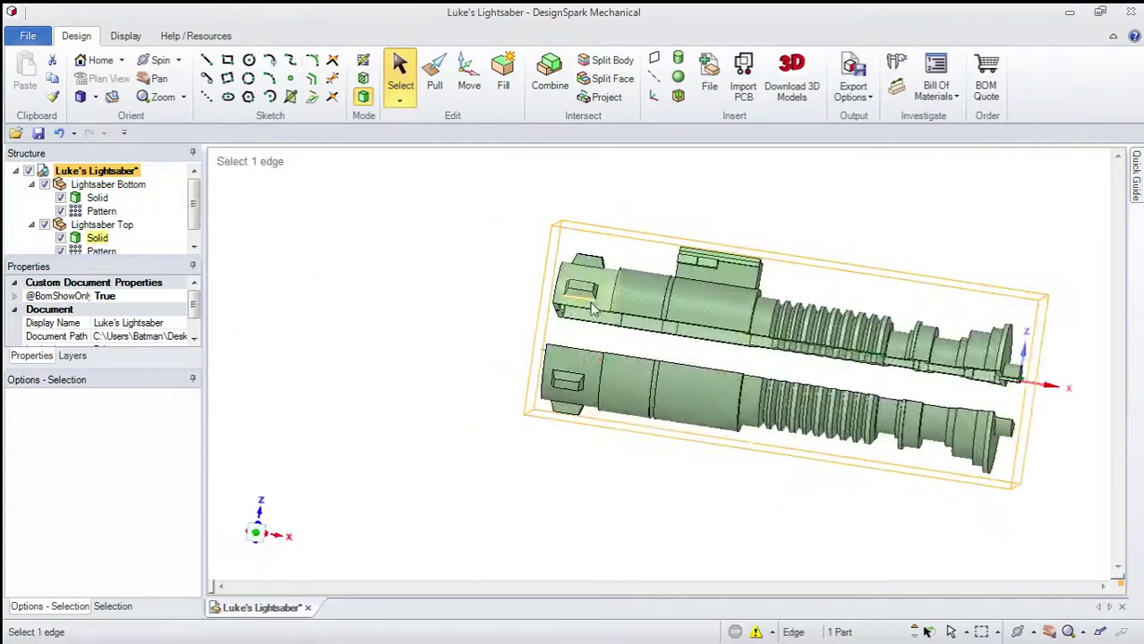
pyautogui.scroll(-3, 984, 322)
pyautogui.scroll(4, 995, 375)
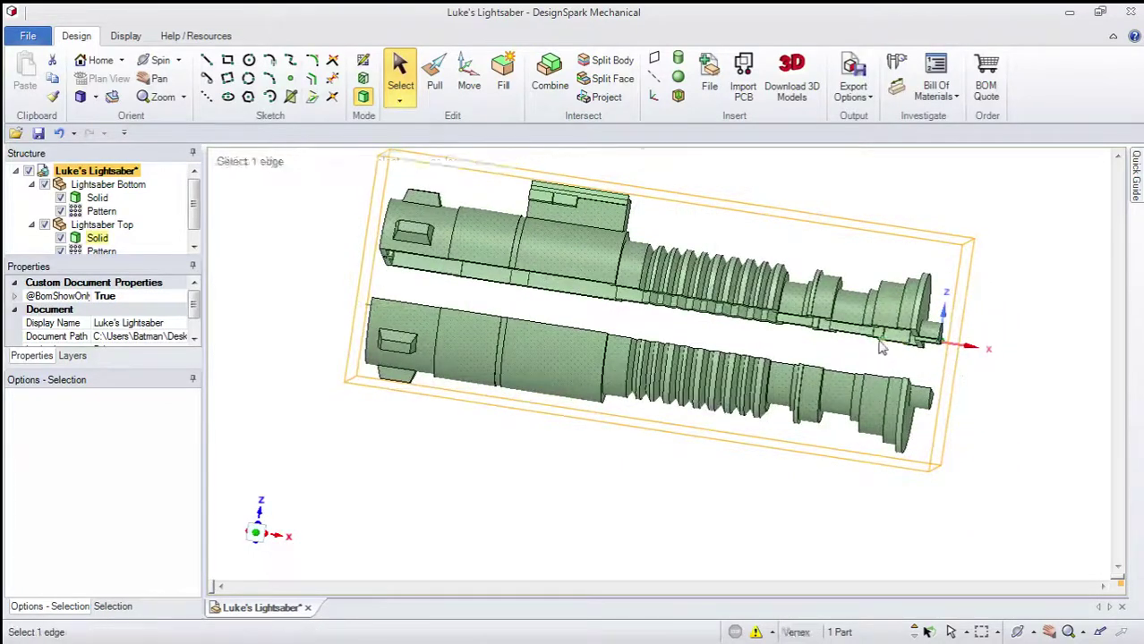
pyautogui.scroll(5, 891, 349)
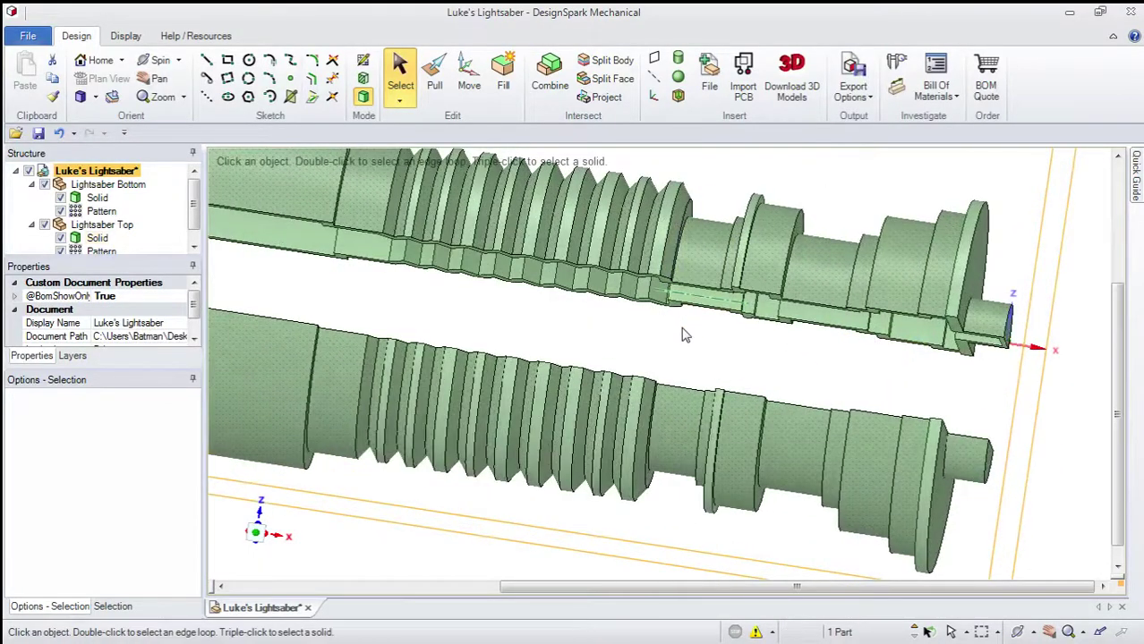
pyautogui.moveTo(684, 333)
pyautogui.mouseDown(button='middle')
pyautogui.moveTo(675, 265)
pyautogui.moveTo(691, 315)
pyautogui.mouseUp(button='middle')
pyautogui.scroll(-3, 691, 314)
pyautogui.scroll(2, 703, 310)
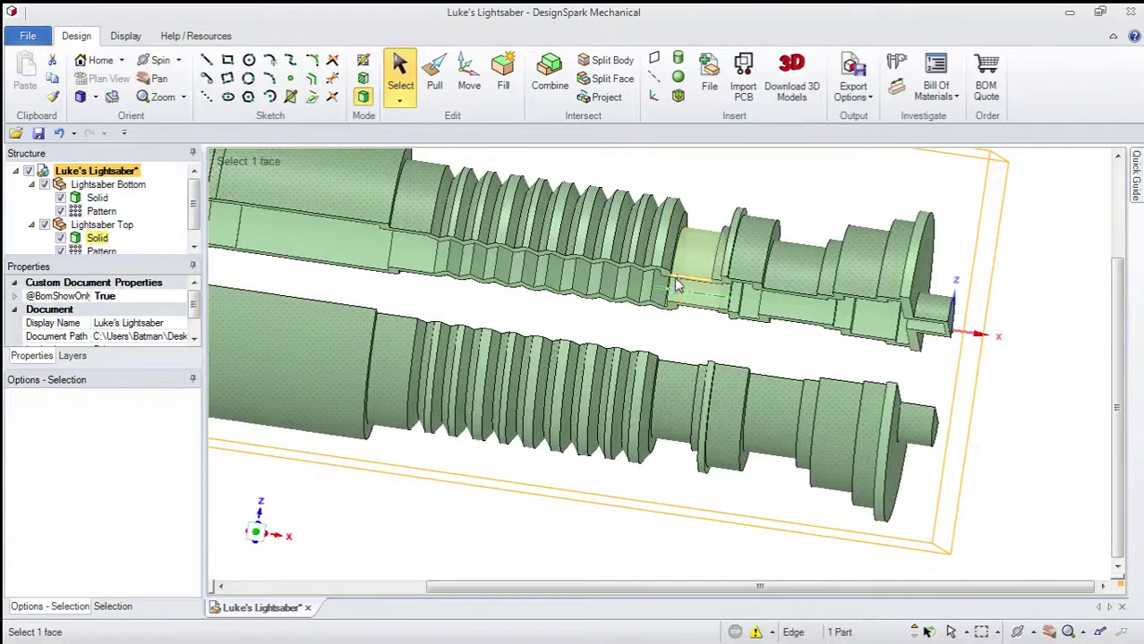
pyautogui.click(682, 283)
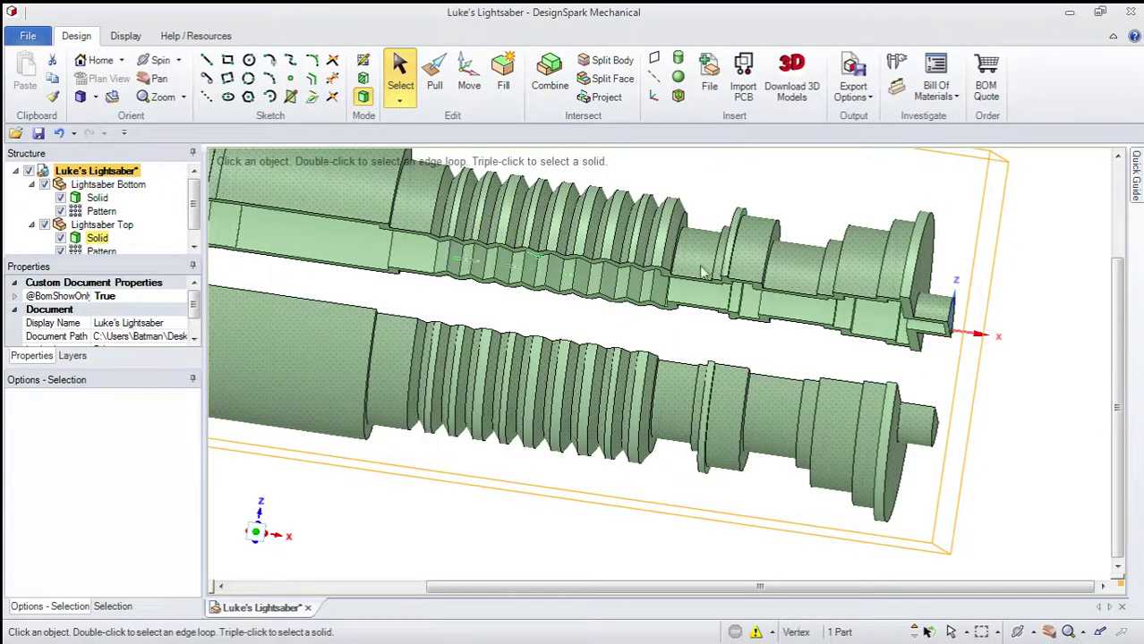
pyautogui.click(643, 266)
pyautogui.click(858, 278)
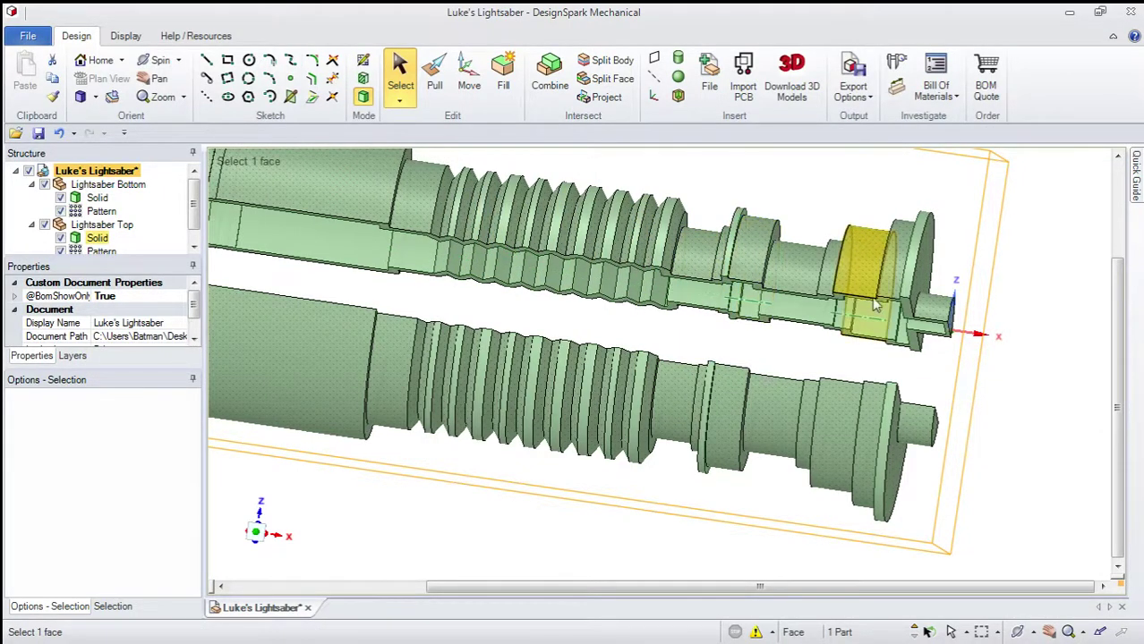
pyautogui.press('Escape')
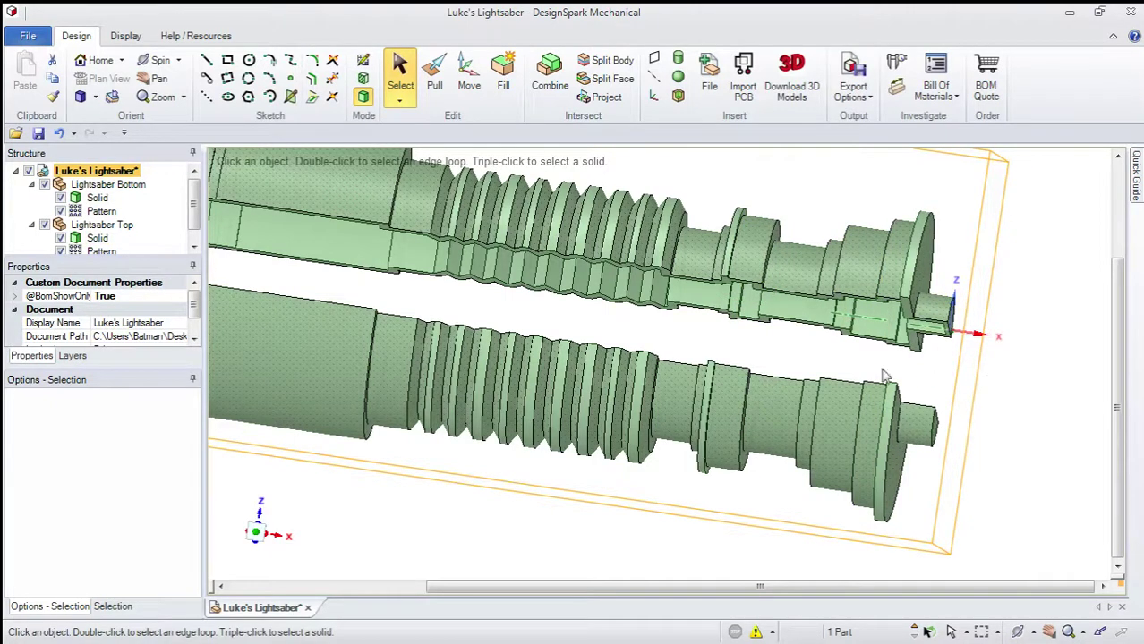
pyautogui.scroll(-3, 651, 322)
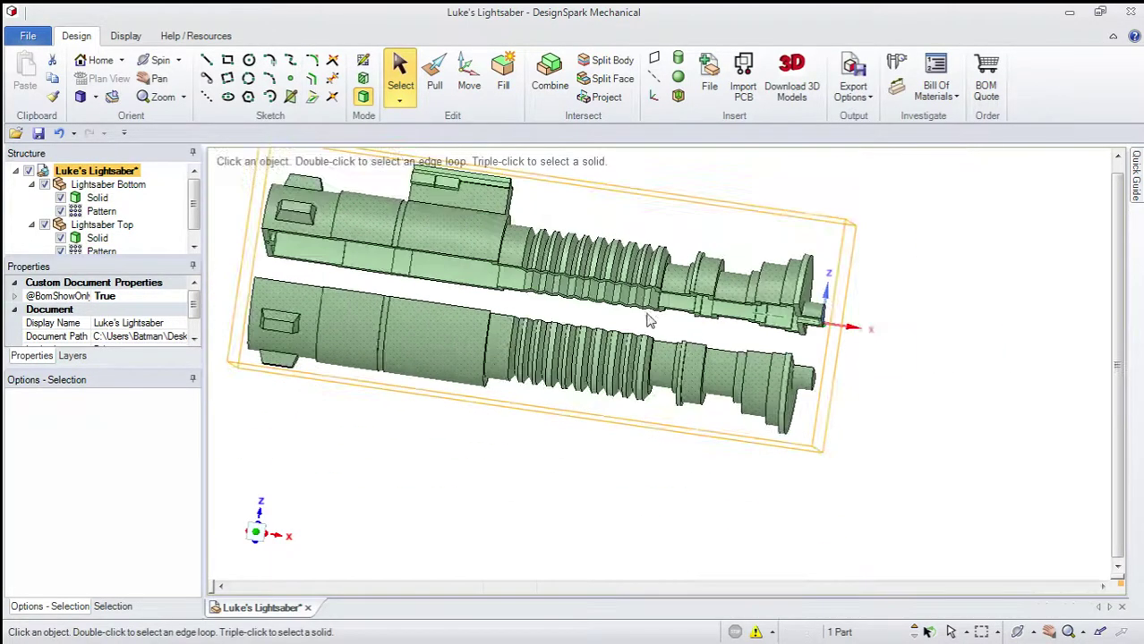
pyautogui.click(600, 313)
pyautogui.moveTo(600, 313); pyautogui.dragTo(538, 385, button='middle')
pyautogui.scroll(4, 524, 375)
pyautogui.scroll(-5, 527, 358)
pyautogui.scroll(4, 519, 322)
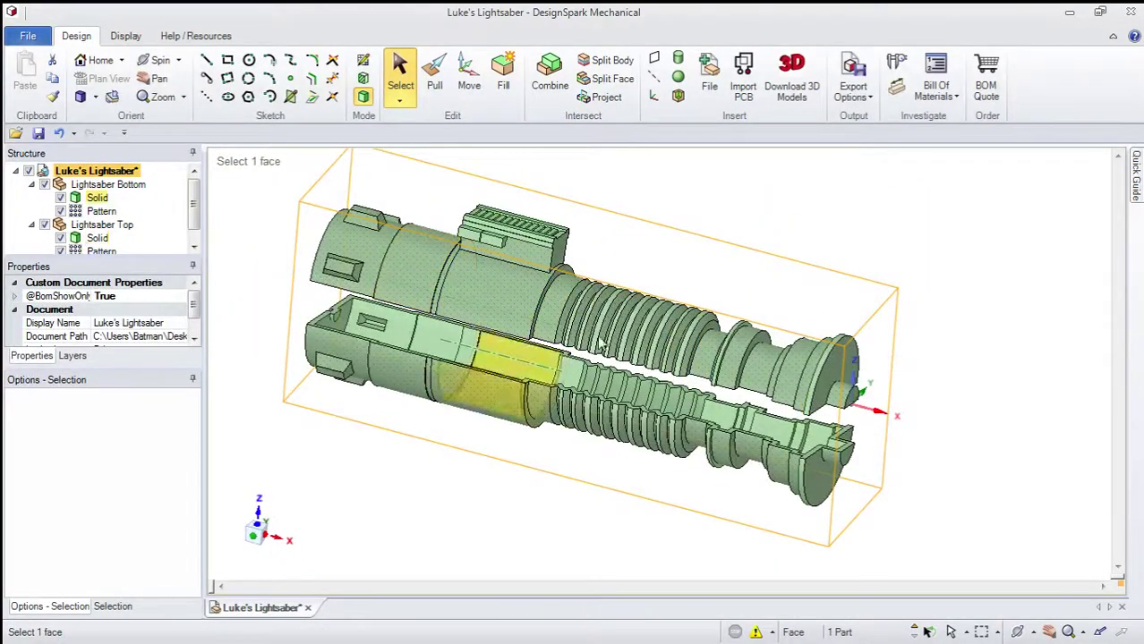
pyautogui.click(680, 327)
pyautogui.click(877, 313)
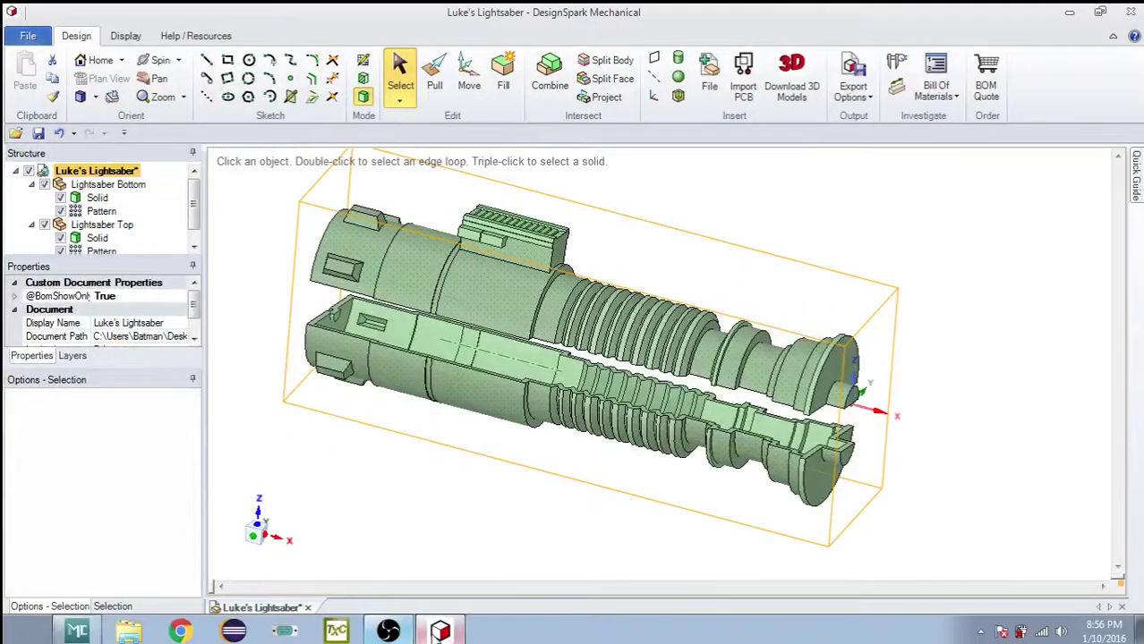
pyautogui.click(440, 632)
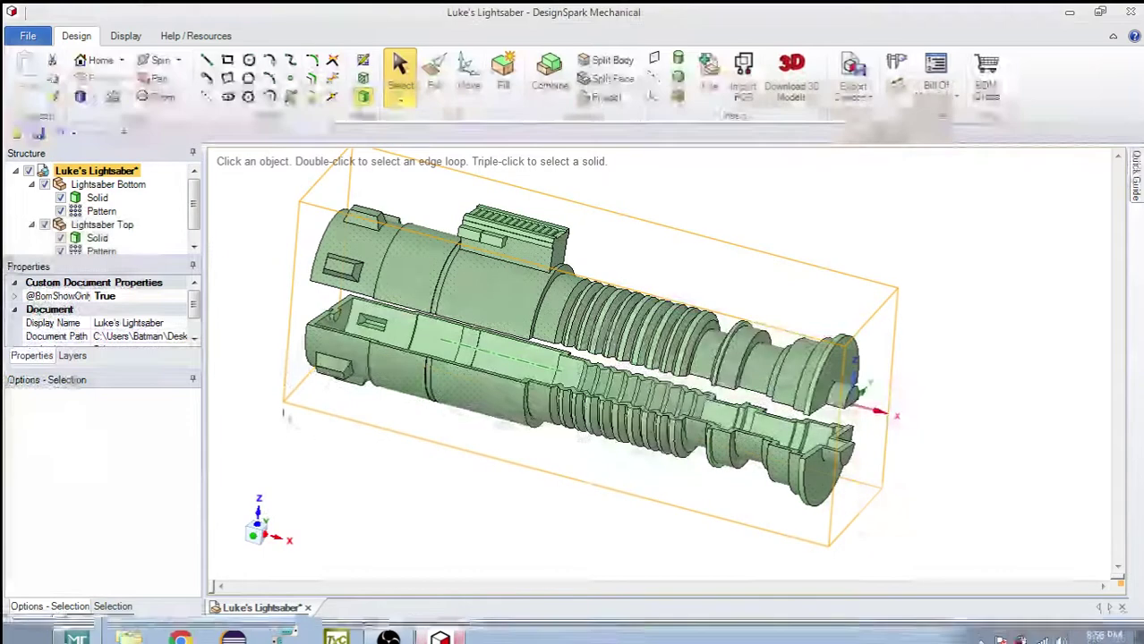
# Step: Convert the Lightsaber Bottom component to an external component
pyautogui.click(108, 185)
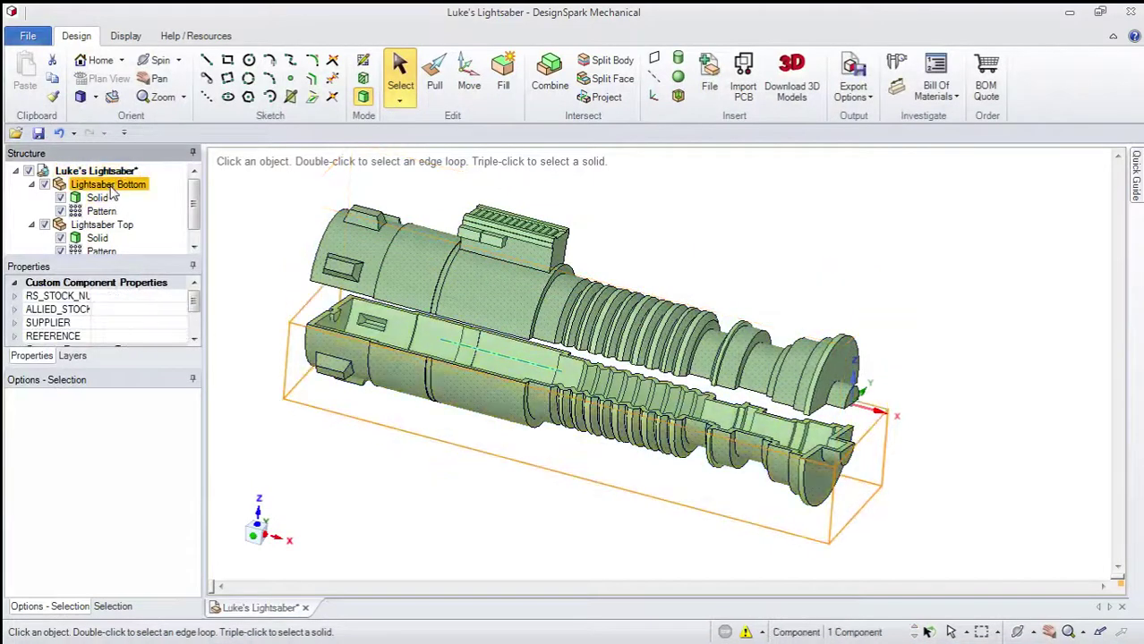
pyautogui.rightClick(110, 185)
pyautogui.moveTo(190, 374)
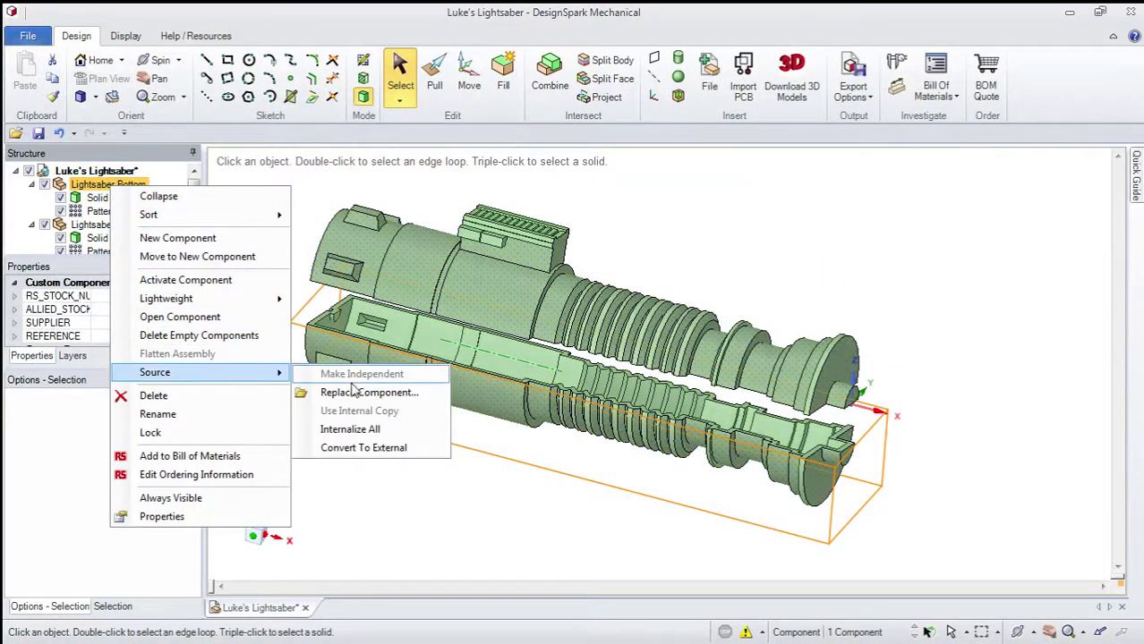
pyautogui.click(362, 448)
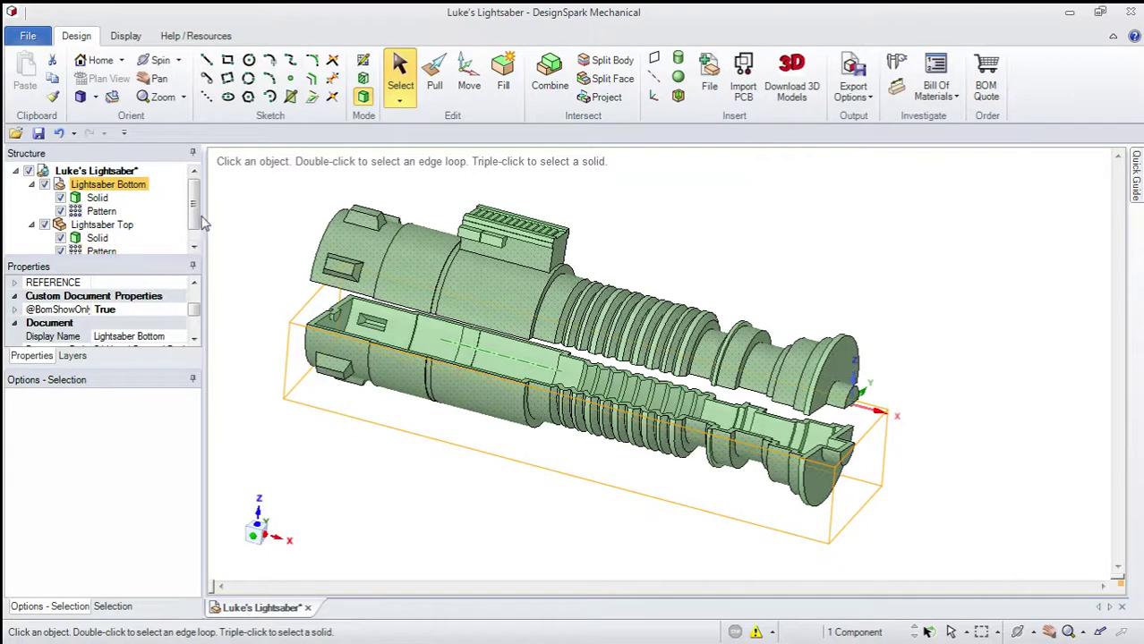
# Step: Convert the Lightsaber Top component to an external component
pyautogui.scroll(-1, 194, 161)
pyautogui.click(101, 211)
pyautogui.rightClick(115, 215)
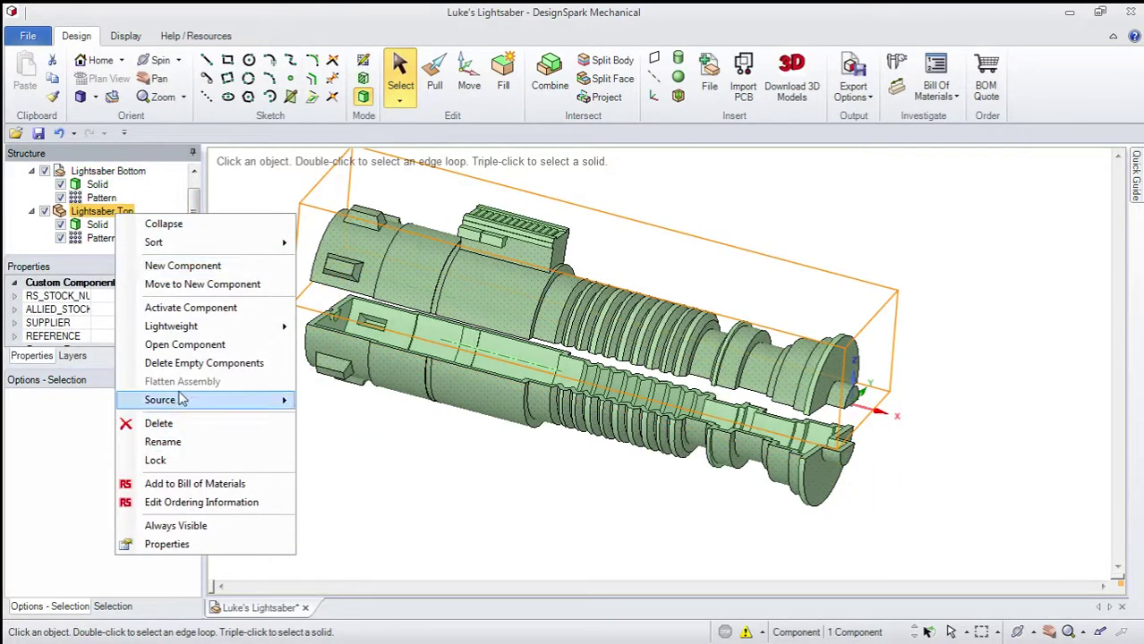
pyautogui.moveTo(184, 400)
pyautogui.click(365, 477)
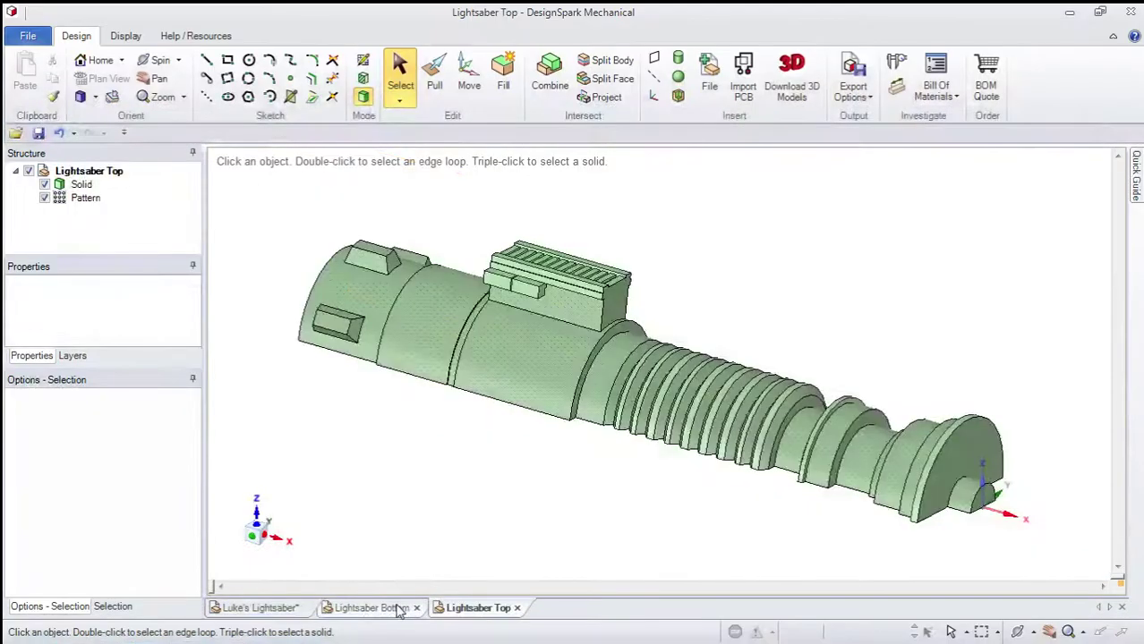
# Step: Export the Lightsaber Top document to the Desktop as an STL file named Lightsaber Top
pyautogui.click(28, 36)
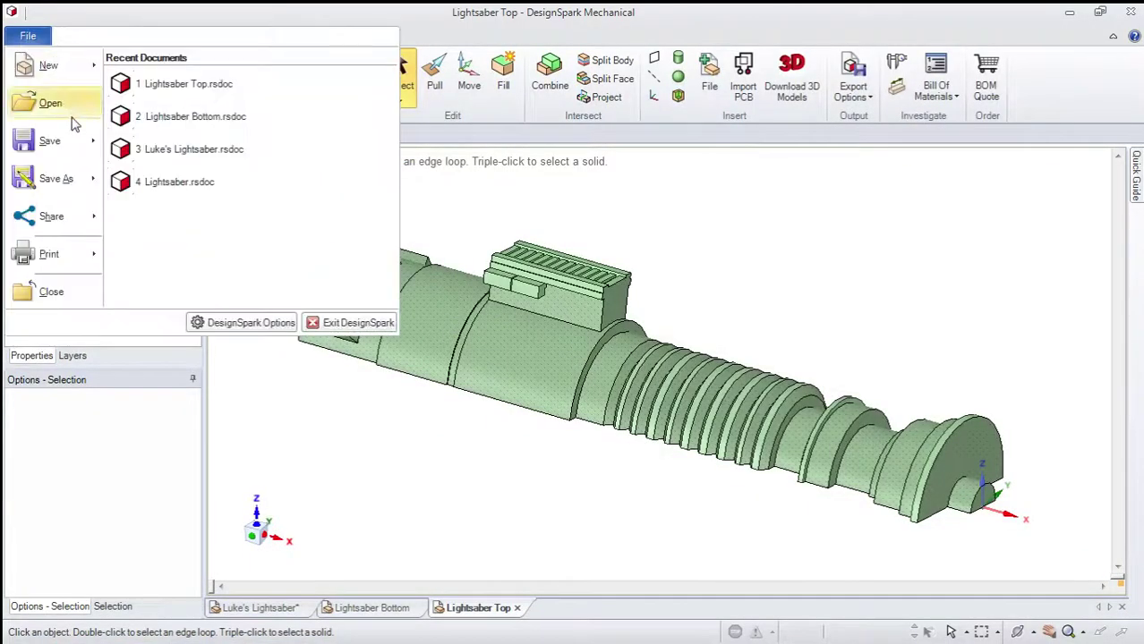
pyautogui.click(51, 180)
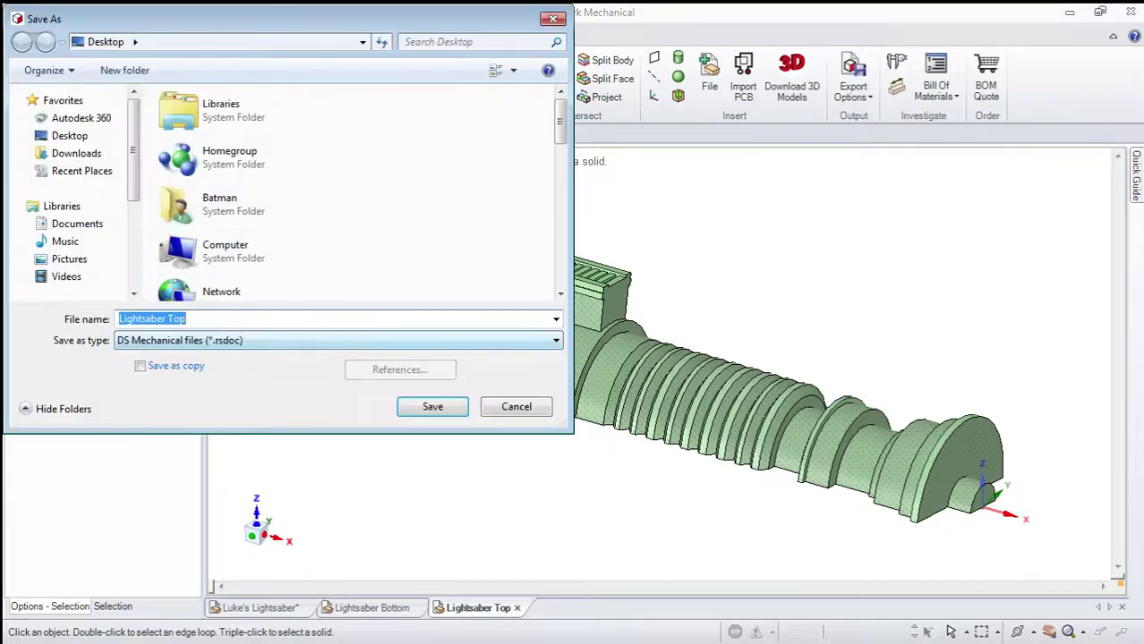
pyautogui.click(339, 341)
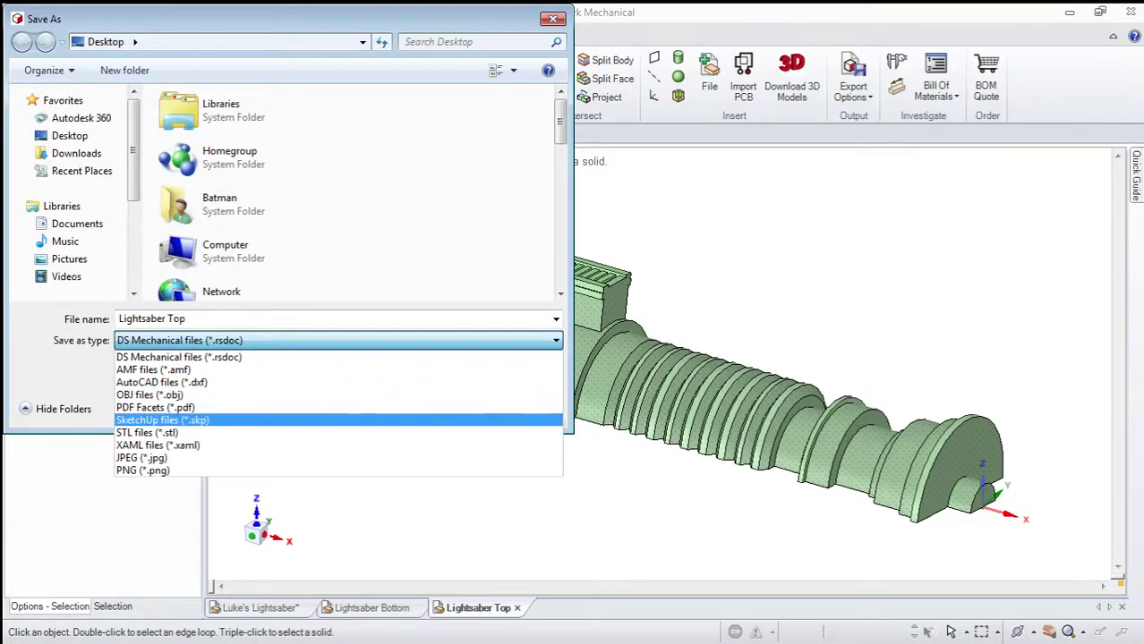
pyautogui.click(421, 432)
pyautogui.click(432, 429)
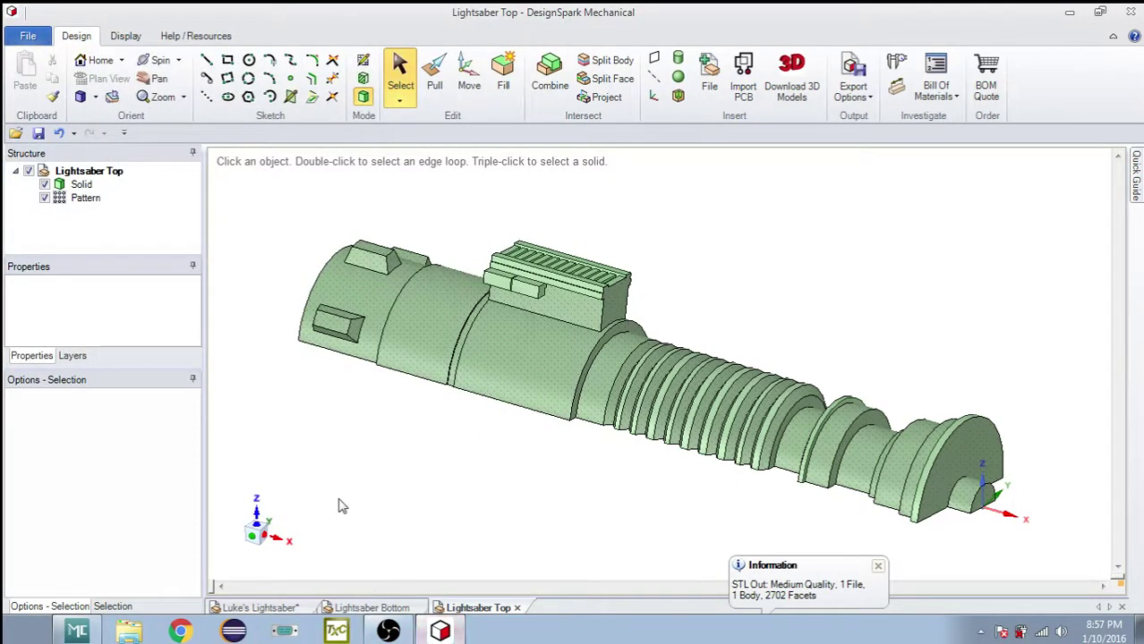
# Step: Export the Lightsaber Bottom document to the Desktop as an STL file named Lightsaber Bottom
pyautogui.click(382, 608)
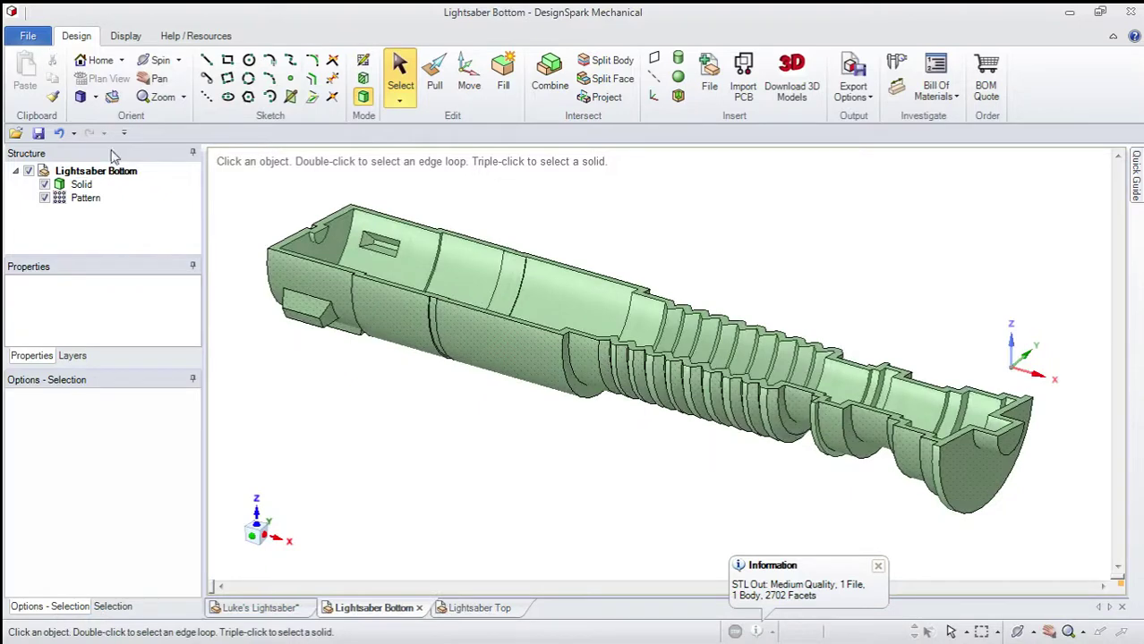
pyautogui.click(28, 35)
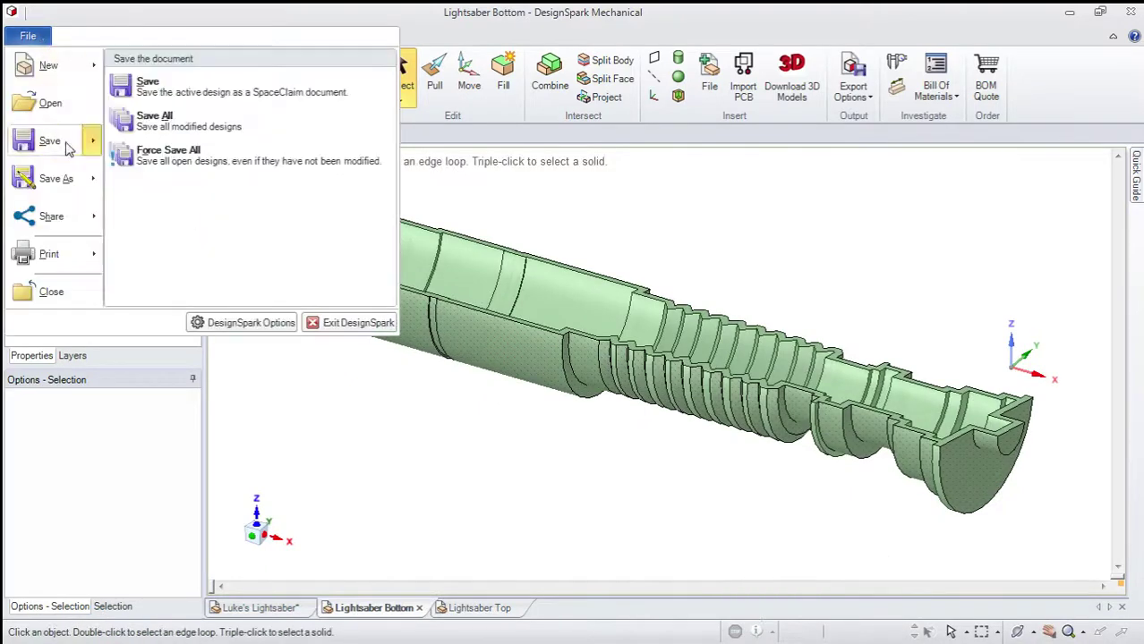
pyautogui.click(54, 179)
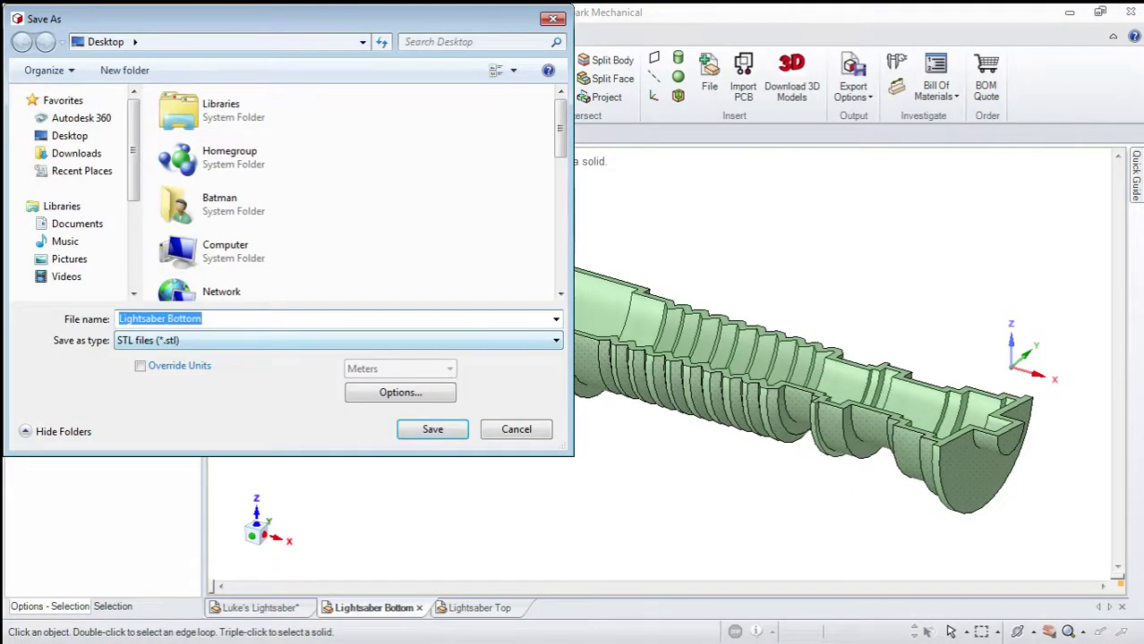
pyautogui.click(432, 429)
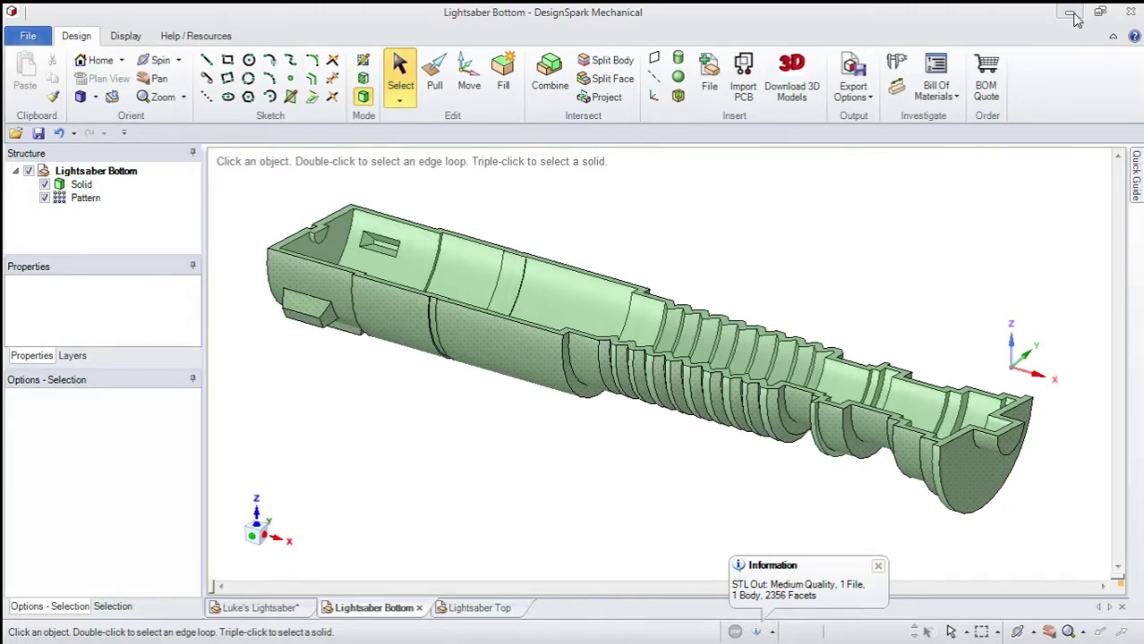
# Step: Return to the Luke's Lightsaber assembly and inspect the two separated halves together
pyautogui.click(1074, 17)
pyautogui.click(443, 629)
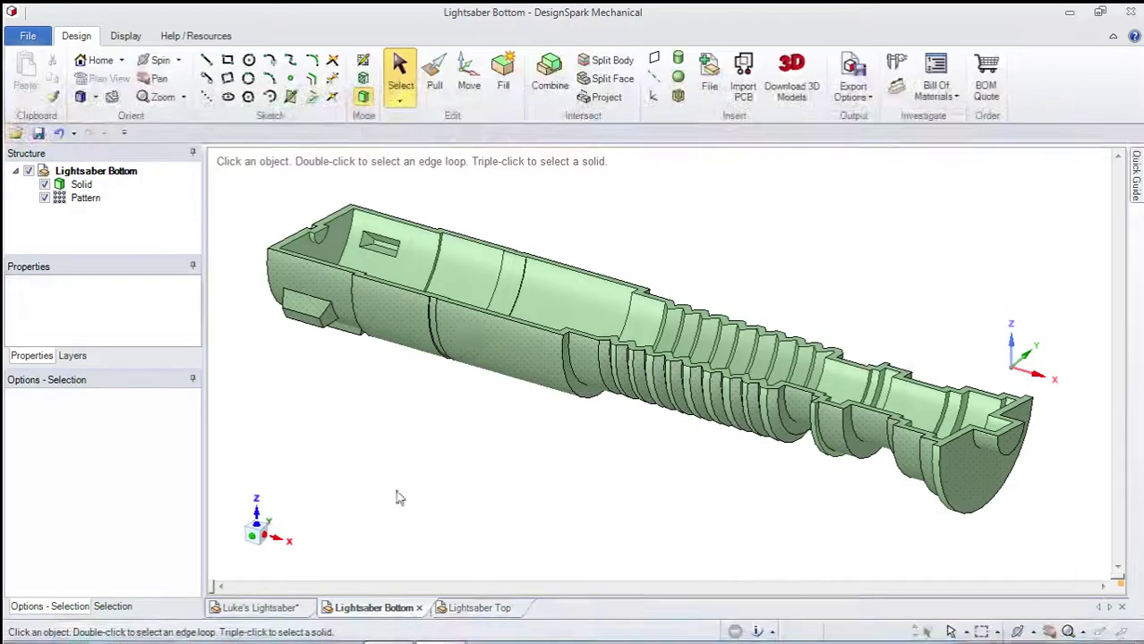
pyautogui.click(267, 609)
pyautogui.moveTo(503, 350); pyautogui.dragTo(664, 410, button='middle')
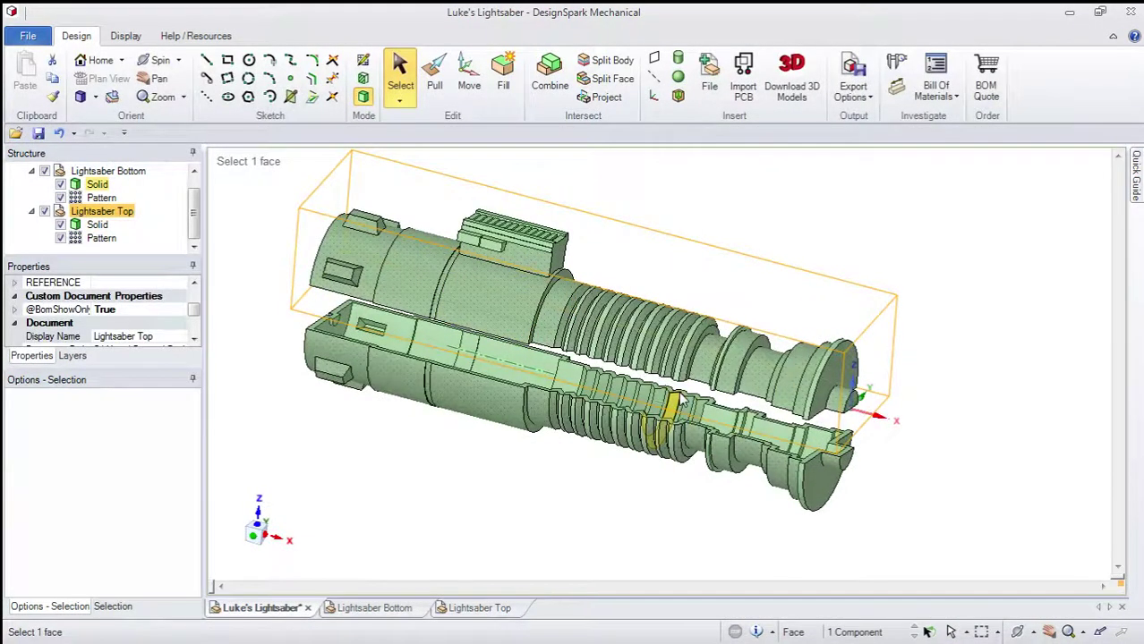